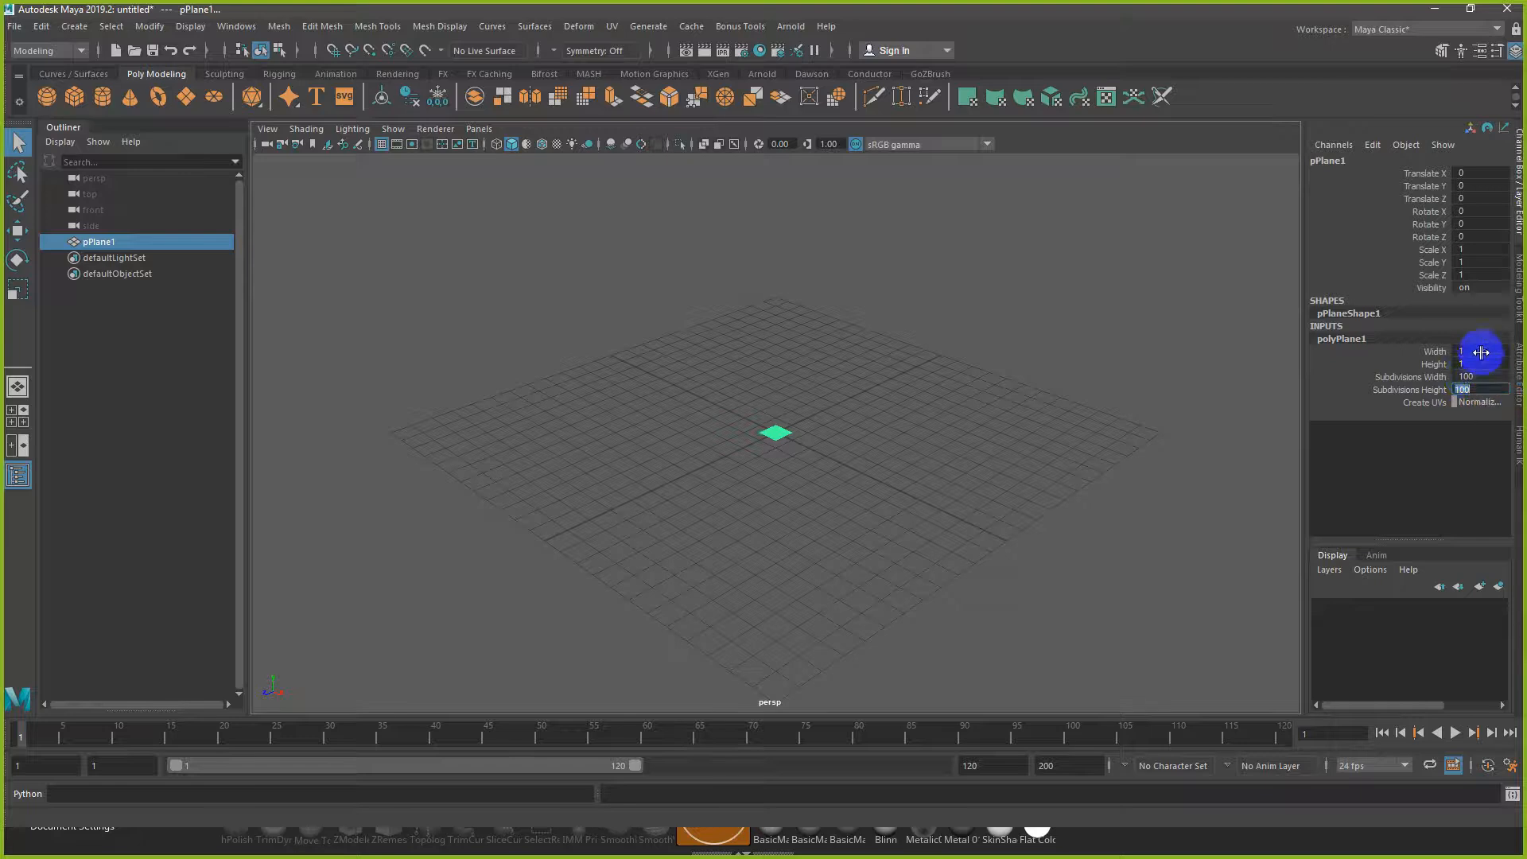
Step: Set the plane's width and height to 10 and both its width and height subdivisions to 1
type("10")
key("Tab")
type("10")
key("Tab")
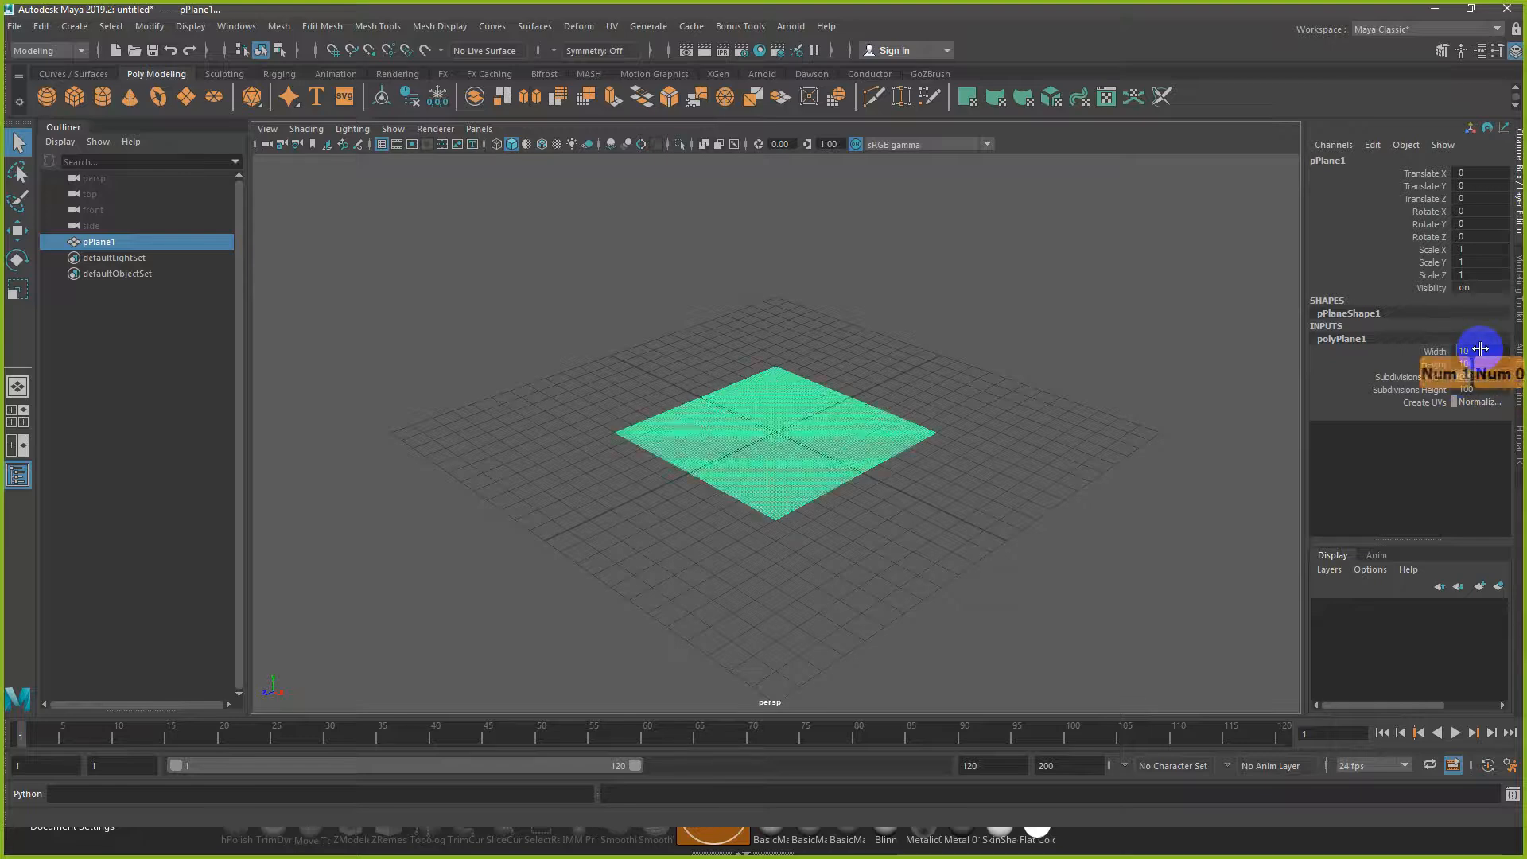
type("1")
key("Tab")
type("1")
key("Tab")
key("Return")
mouse_move(887, 355)
left_mouse_down("alt")
mouse_move(903, 361)
mouse_move(889, 361)
left_mouse_up("alt")
key("w")
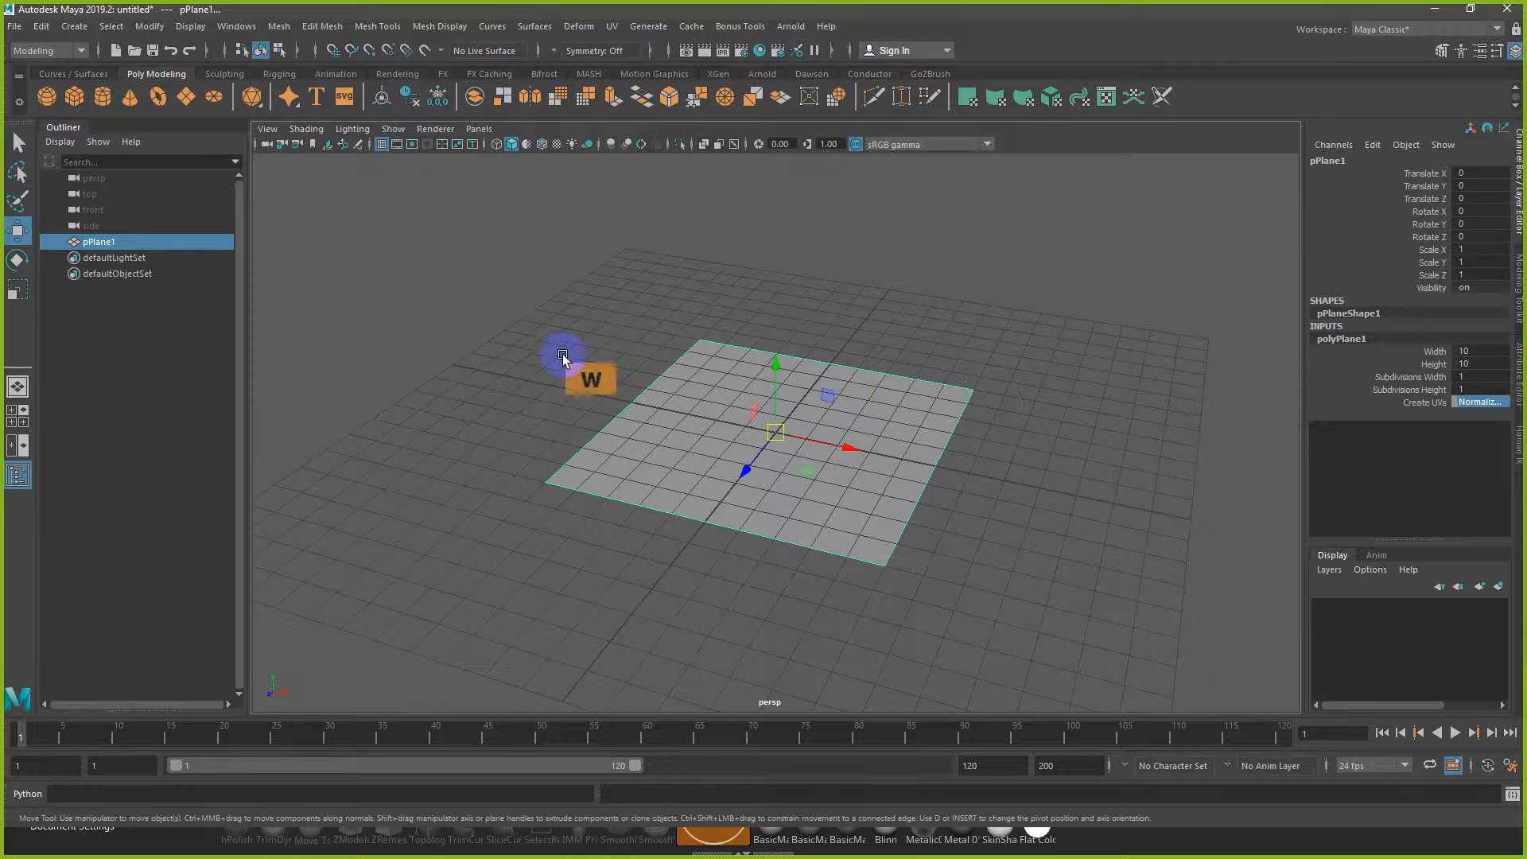
Step: Rename the plane as LoPoly
left_click(128, 242)
double_click(97, 243)
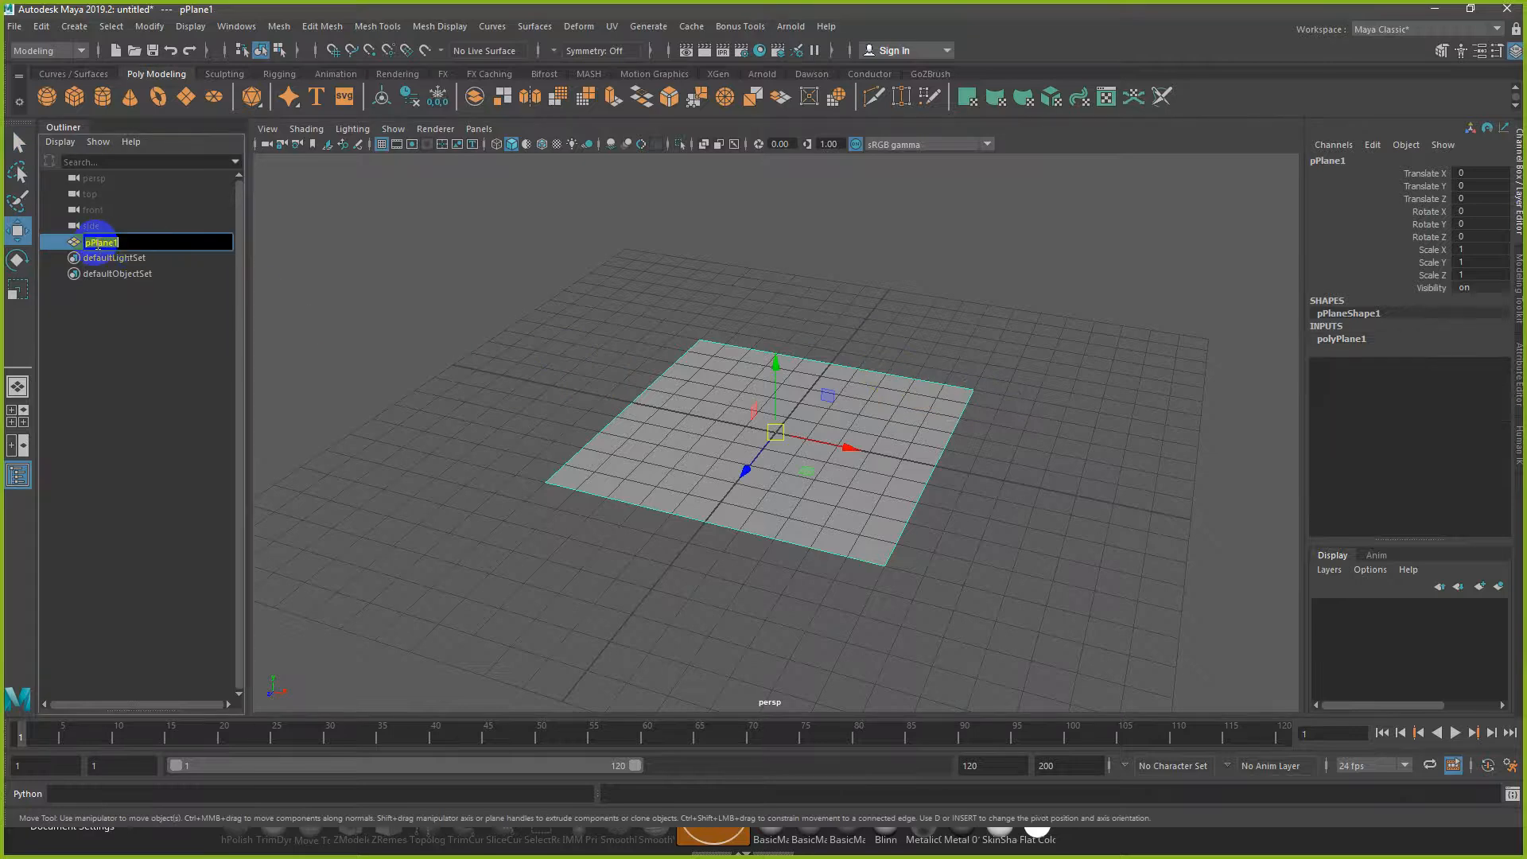
type("Lo")
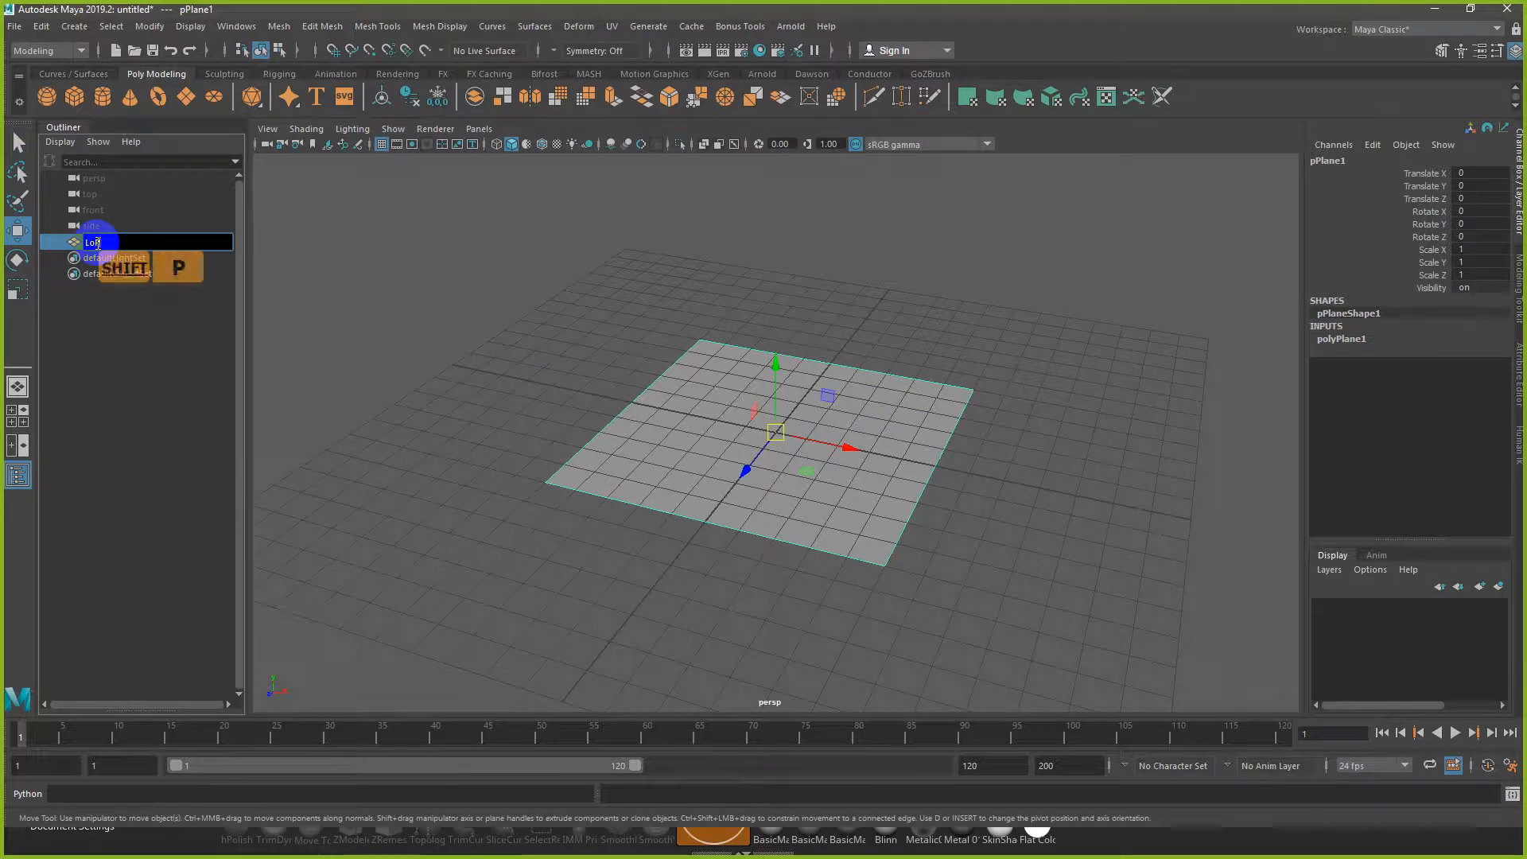
type("Poly")
key("Return")
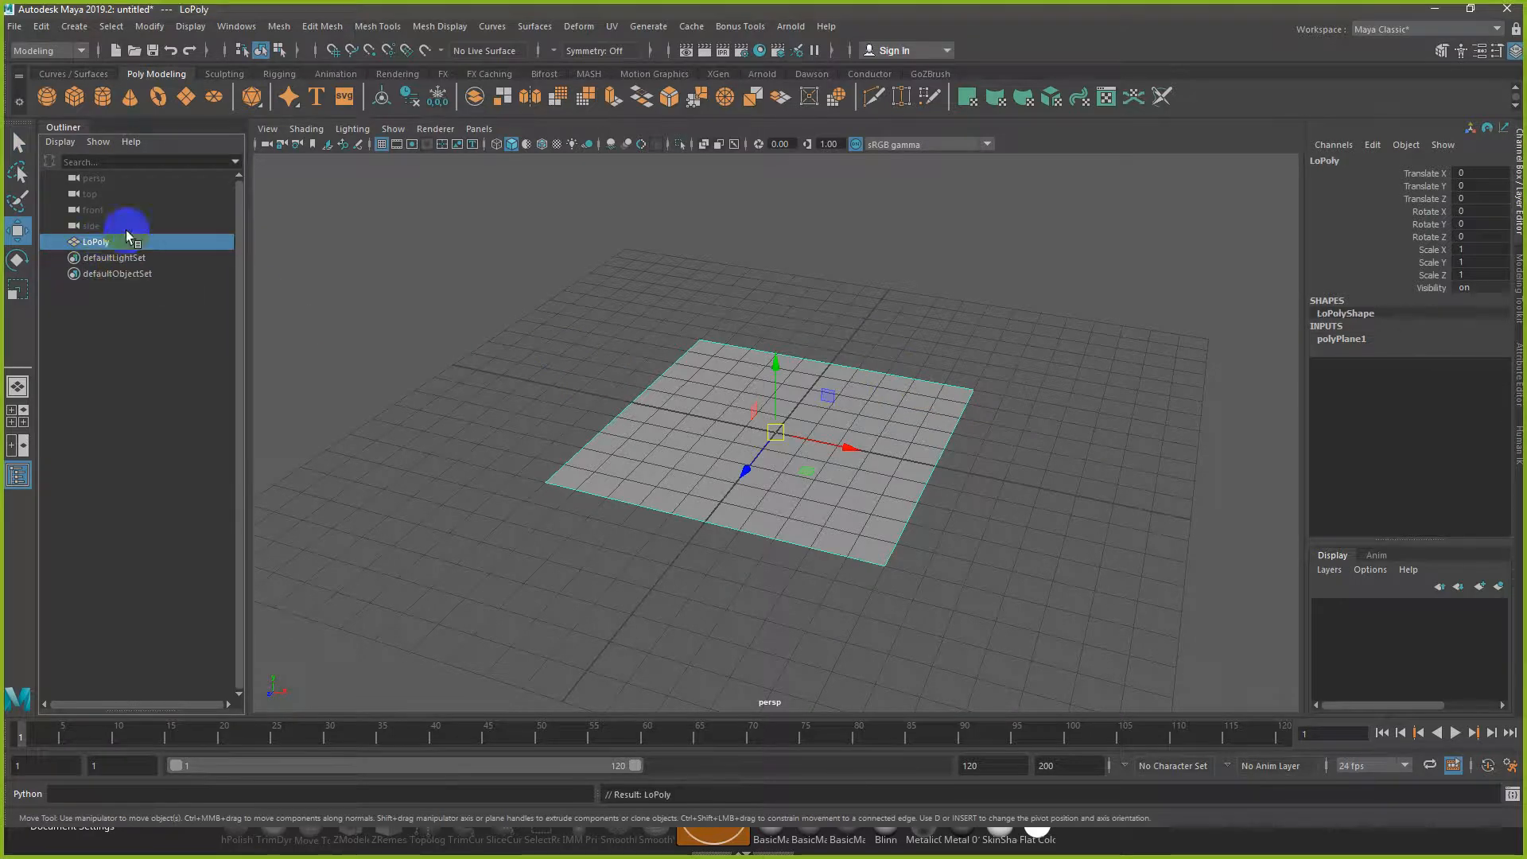
Step: Duplicate the LoPoly plane in place and rename the copy as HiPoly
left_click_drag(739, 481, 718, 475, "alt")
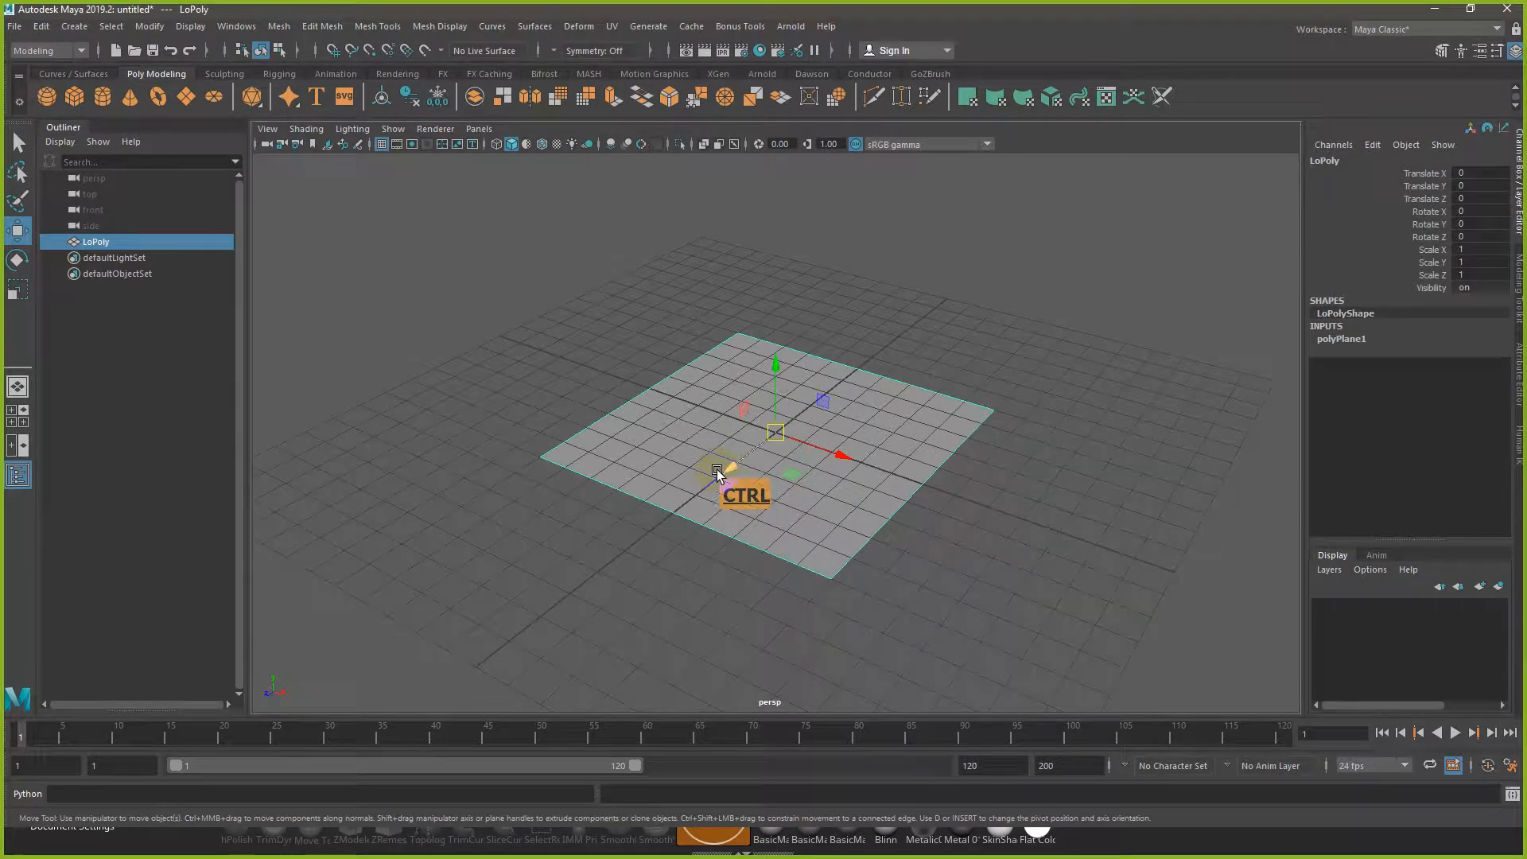
key("ctrl+d")
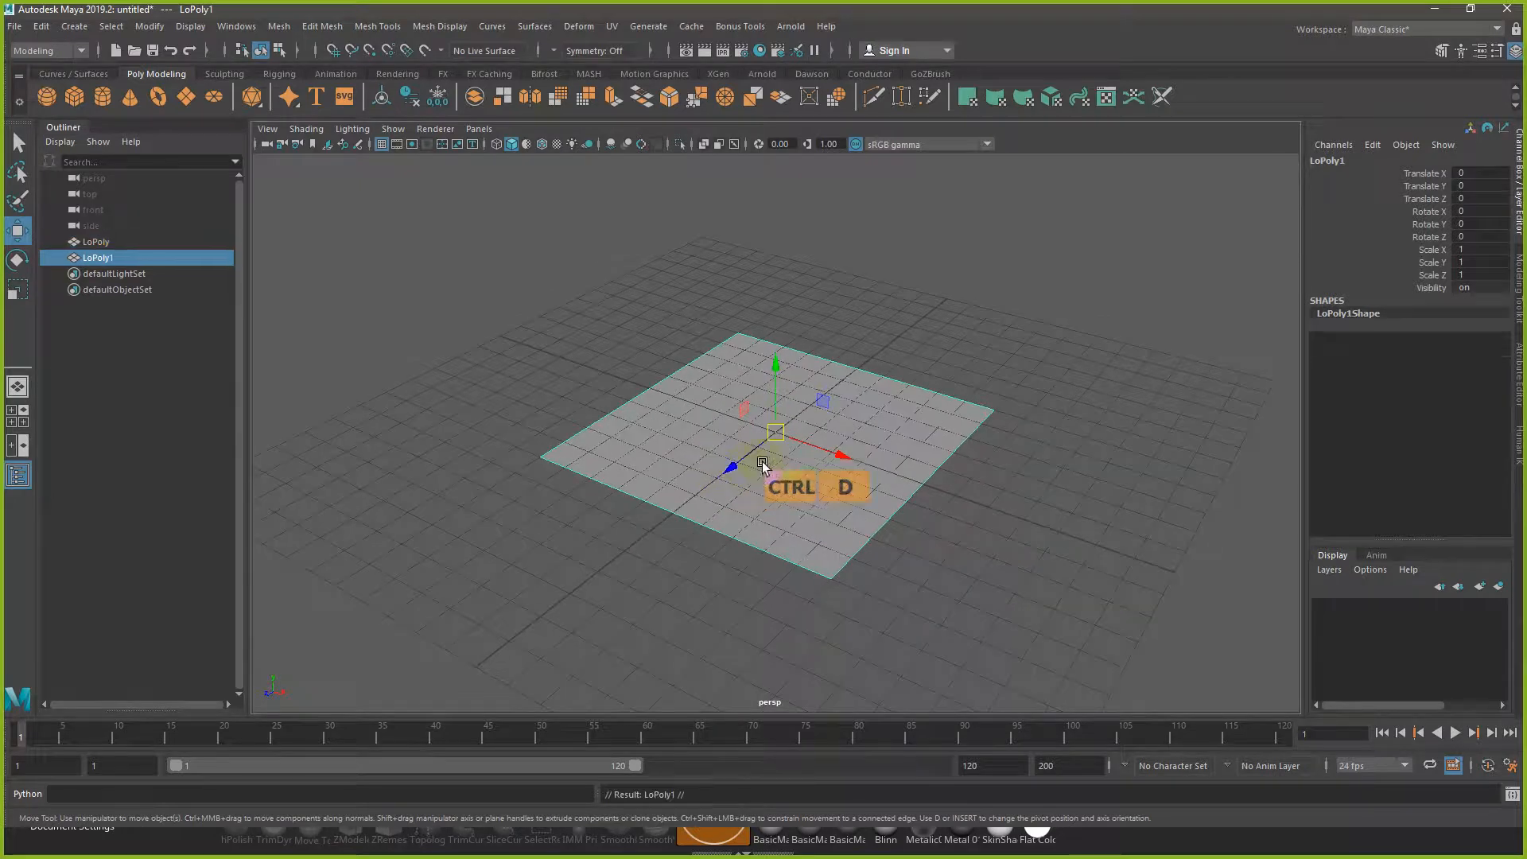
double_click(98, 258)
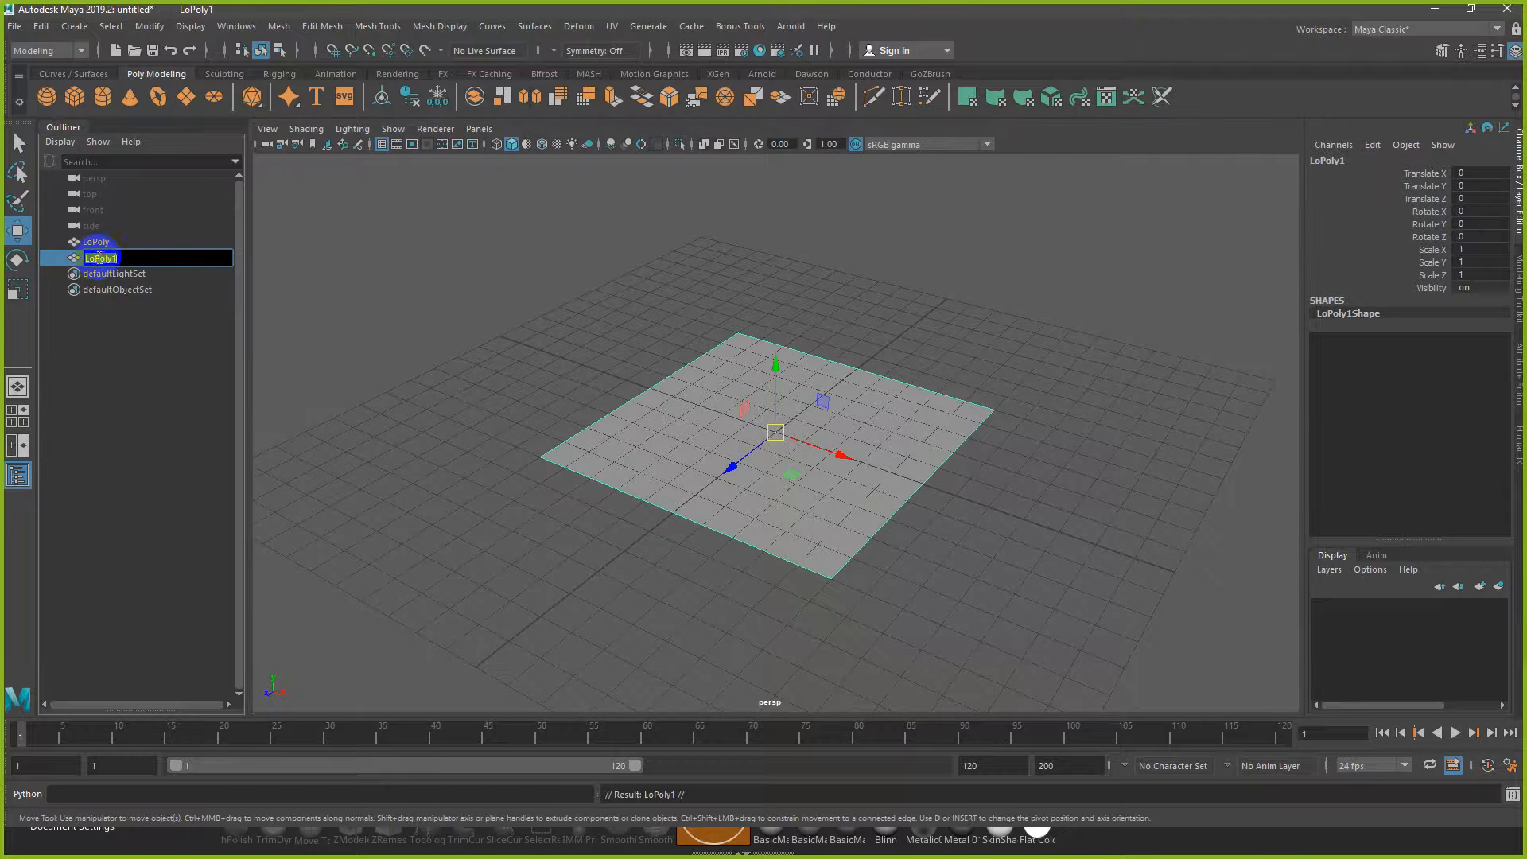
left_click(92, 258)
left_click_drag(94, 258, 39, 262)
type("Hi")
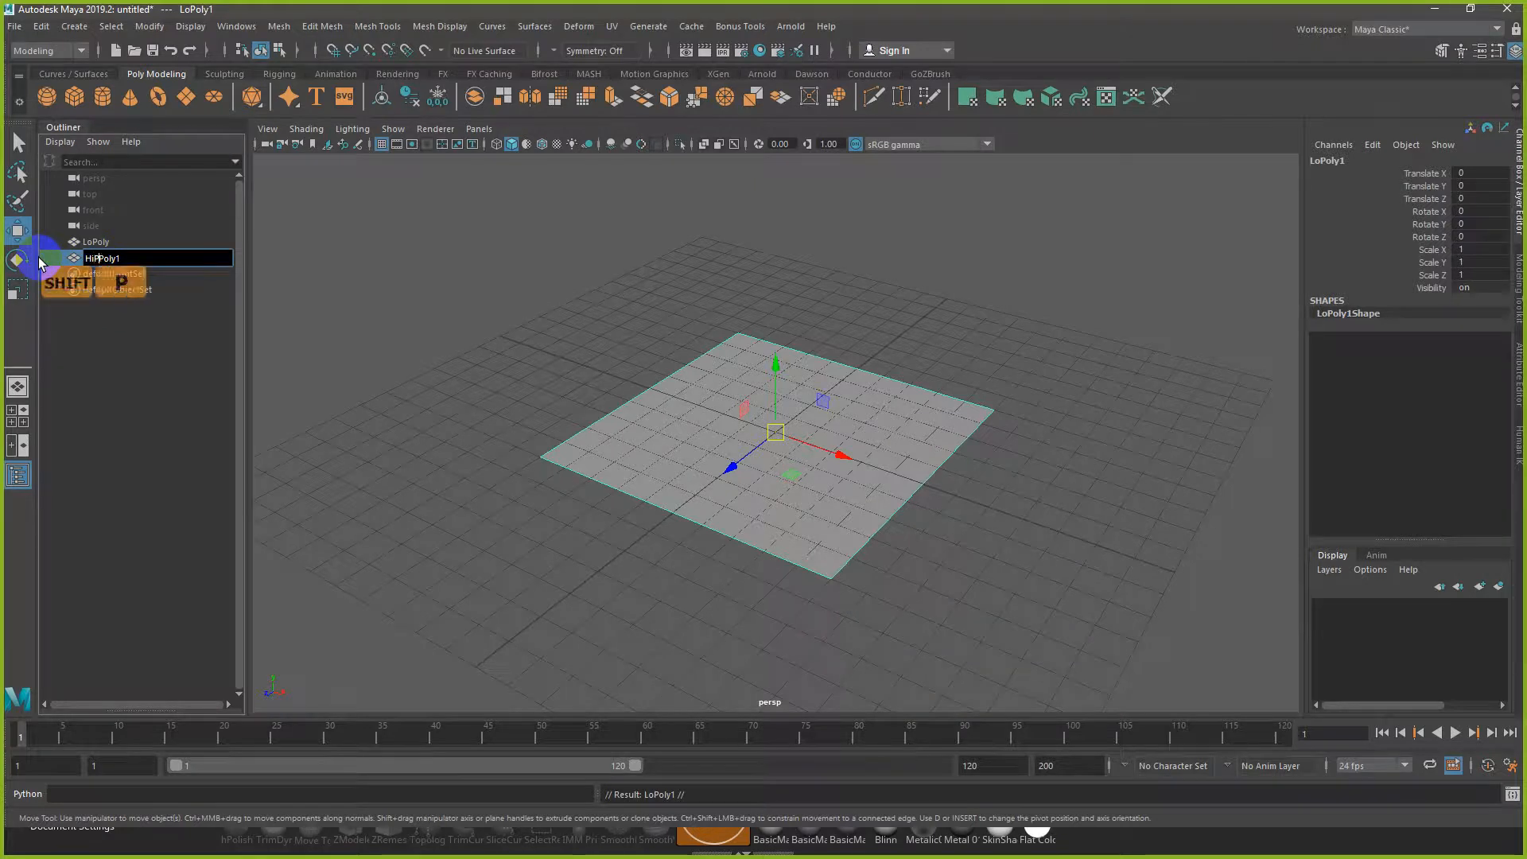
key("BackSpace")
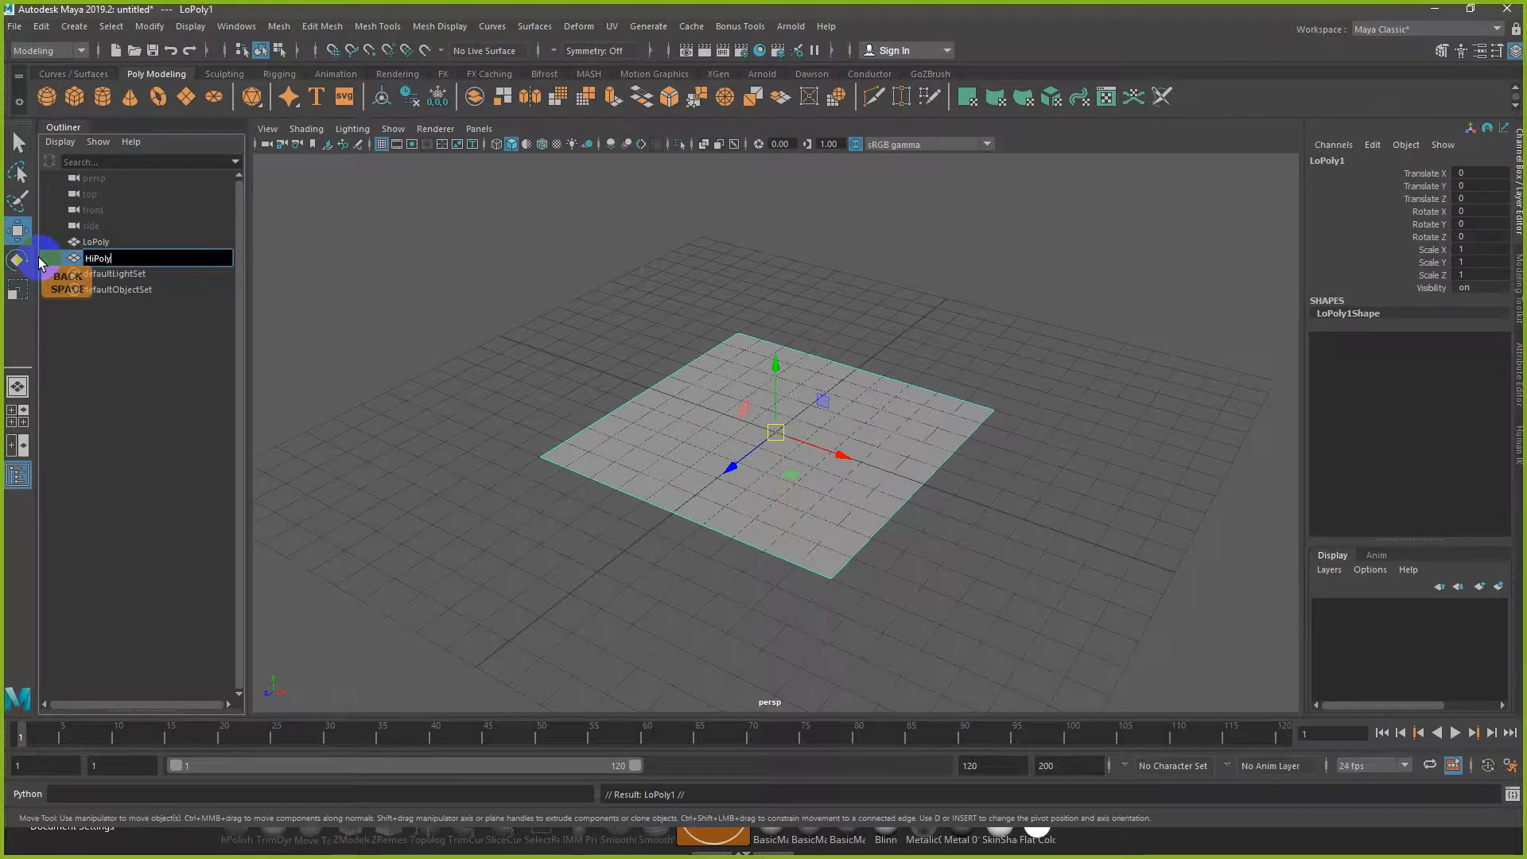
key("Return")
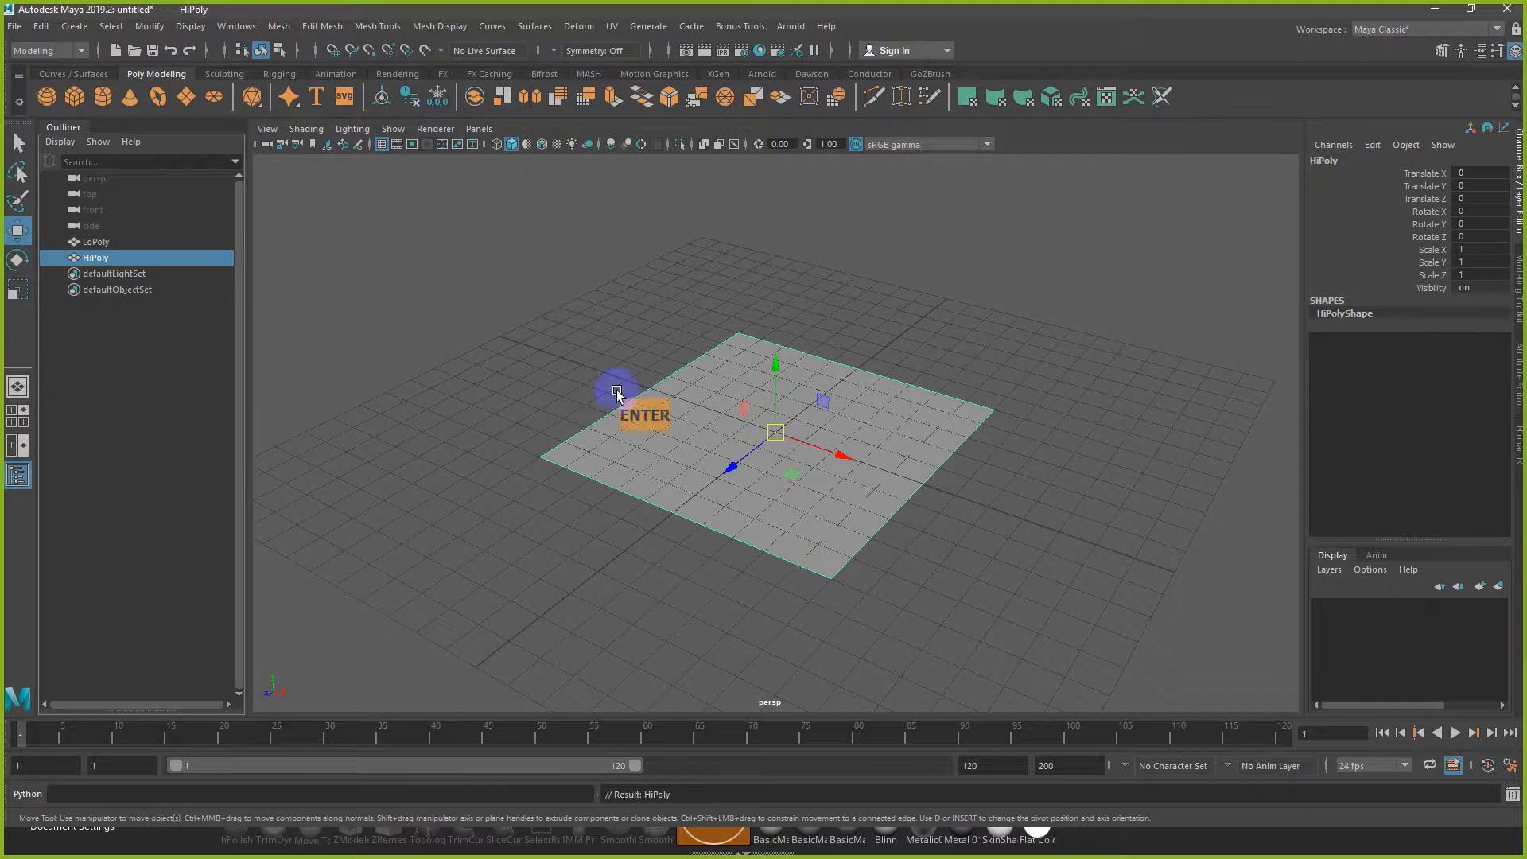
scroll(775, 430, "up", 2)
left_click_drag(795, 432, 821, 434, "alt")
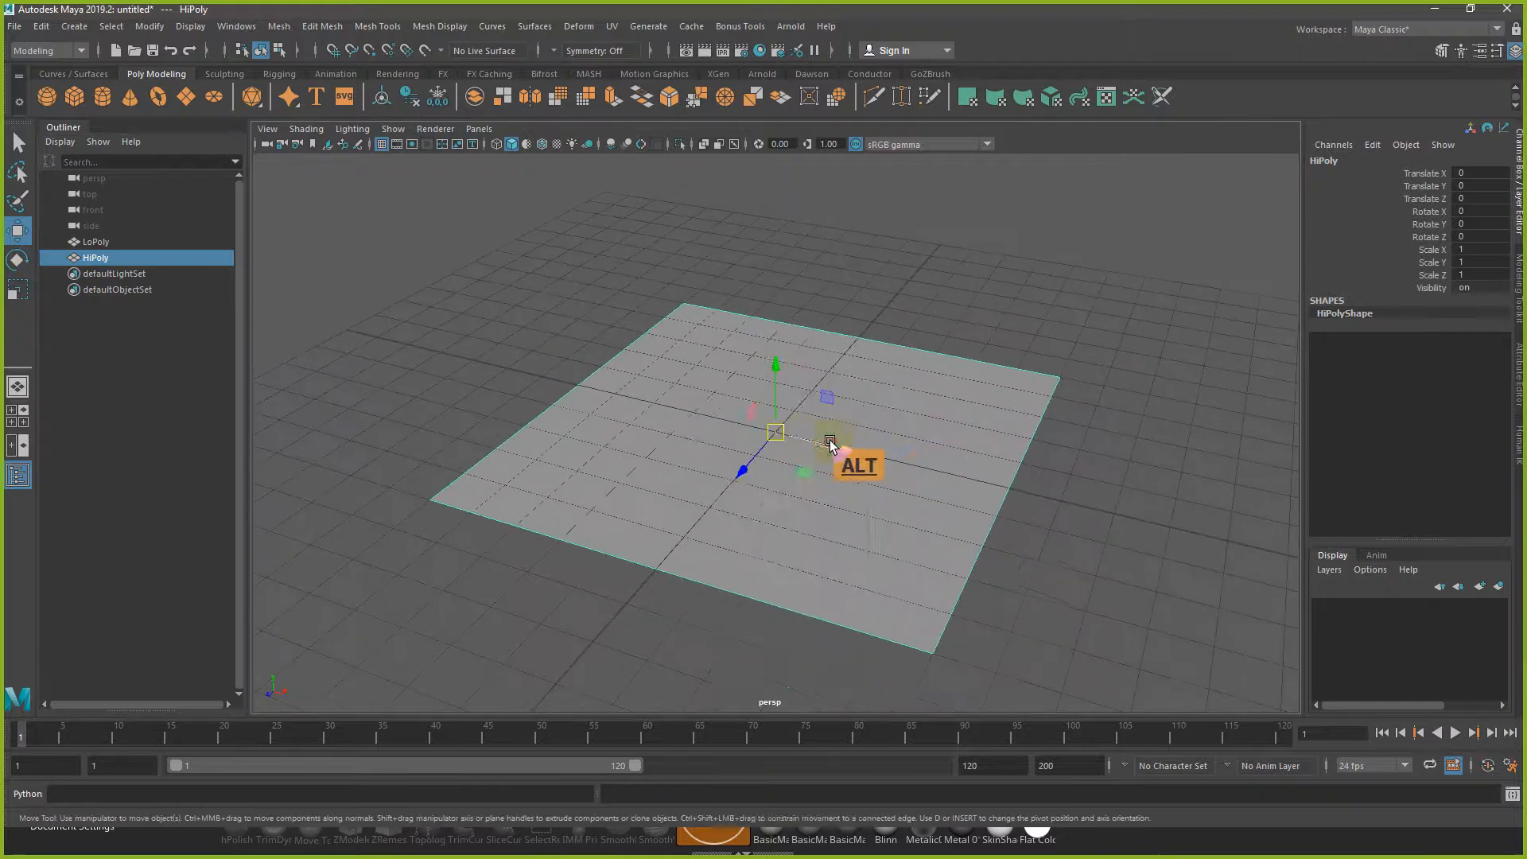
right_click(791, 453)
left_click(791, 450)
left_click(777, 436)
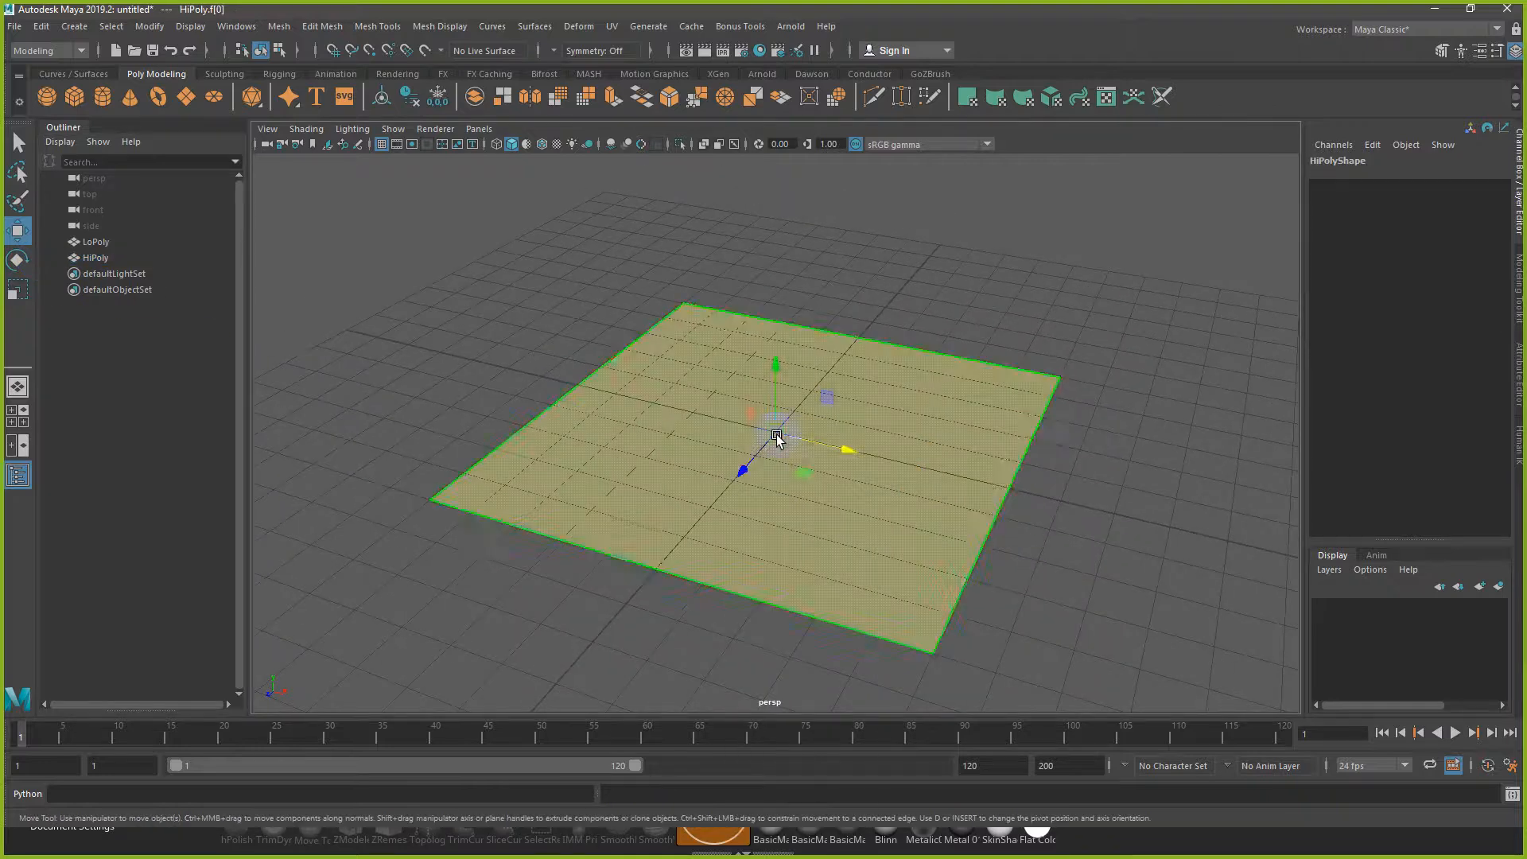
right_click(782, 437)
left_click(859, 378)
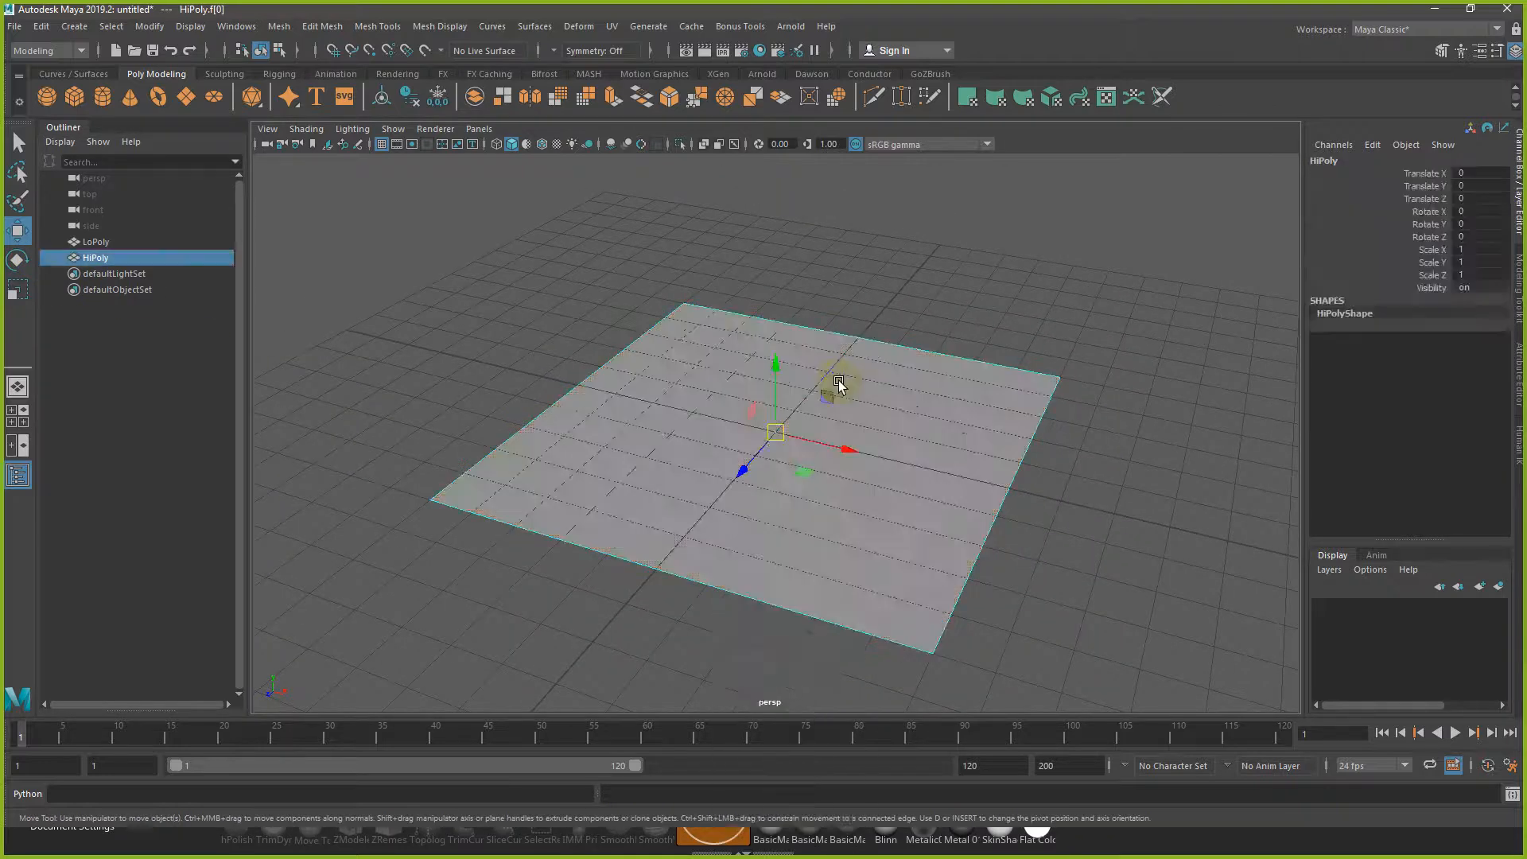
left_click_drag(828, 385, 862, 364, "alt")
left_click(821, 418)
key("w")
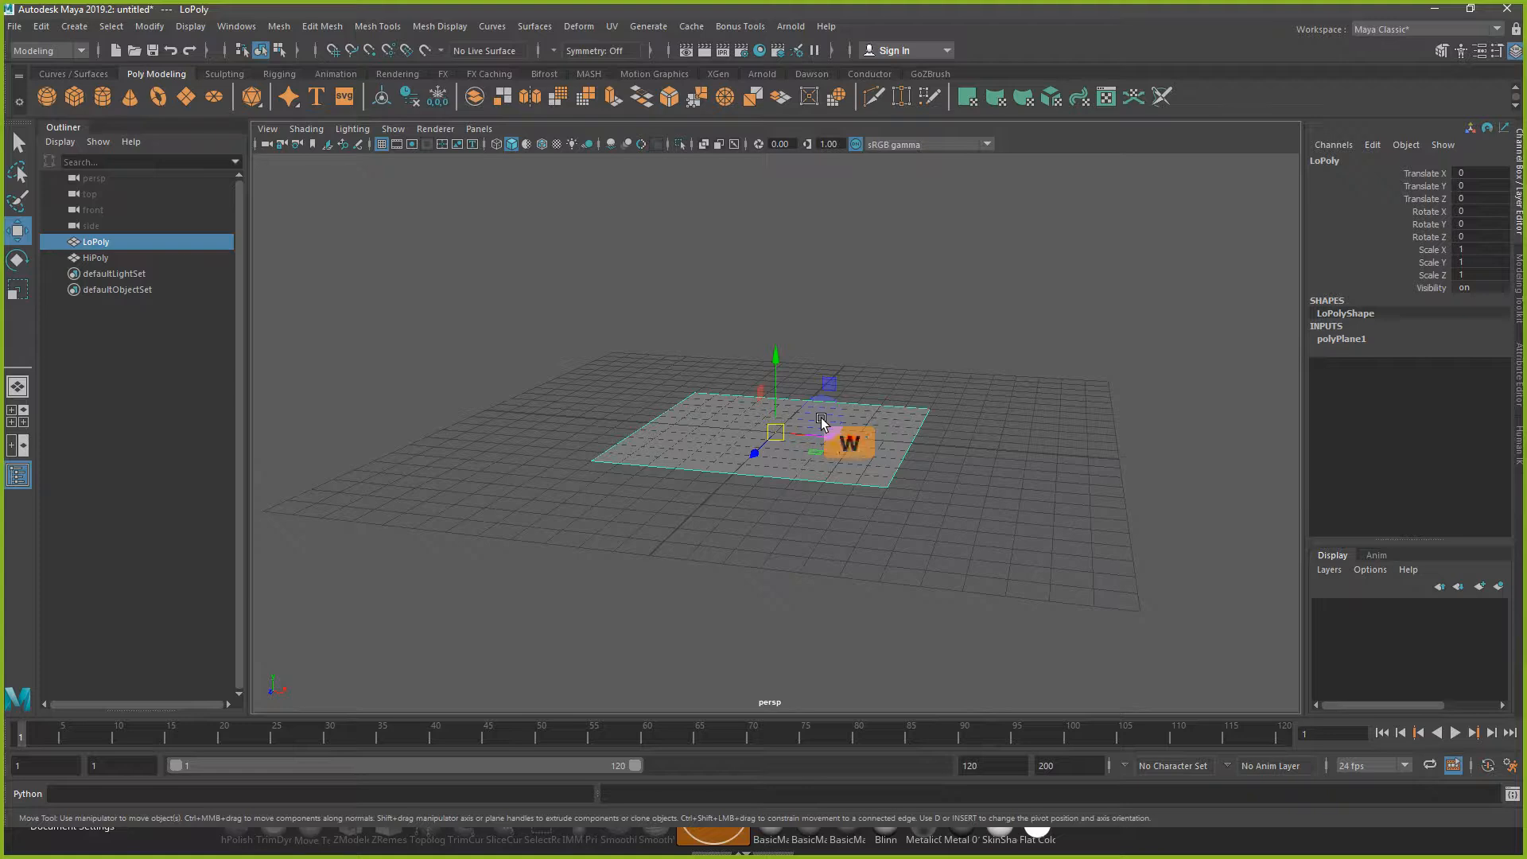
Step: Hide the grid in the perspective view
scroll(811, 407, "up", 4, "alt")
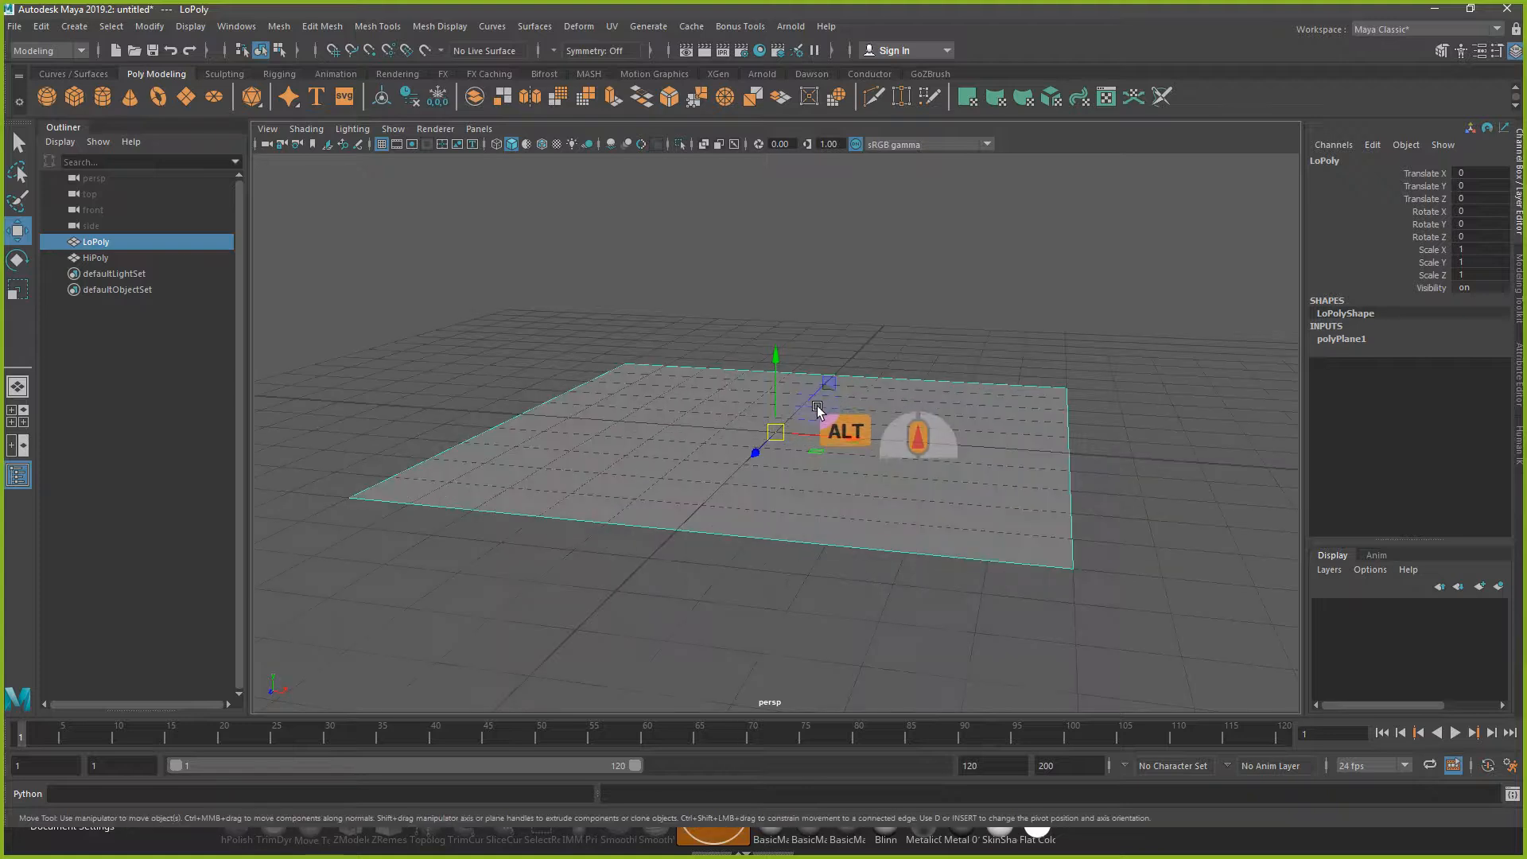
left_click(382, 146)
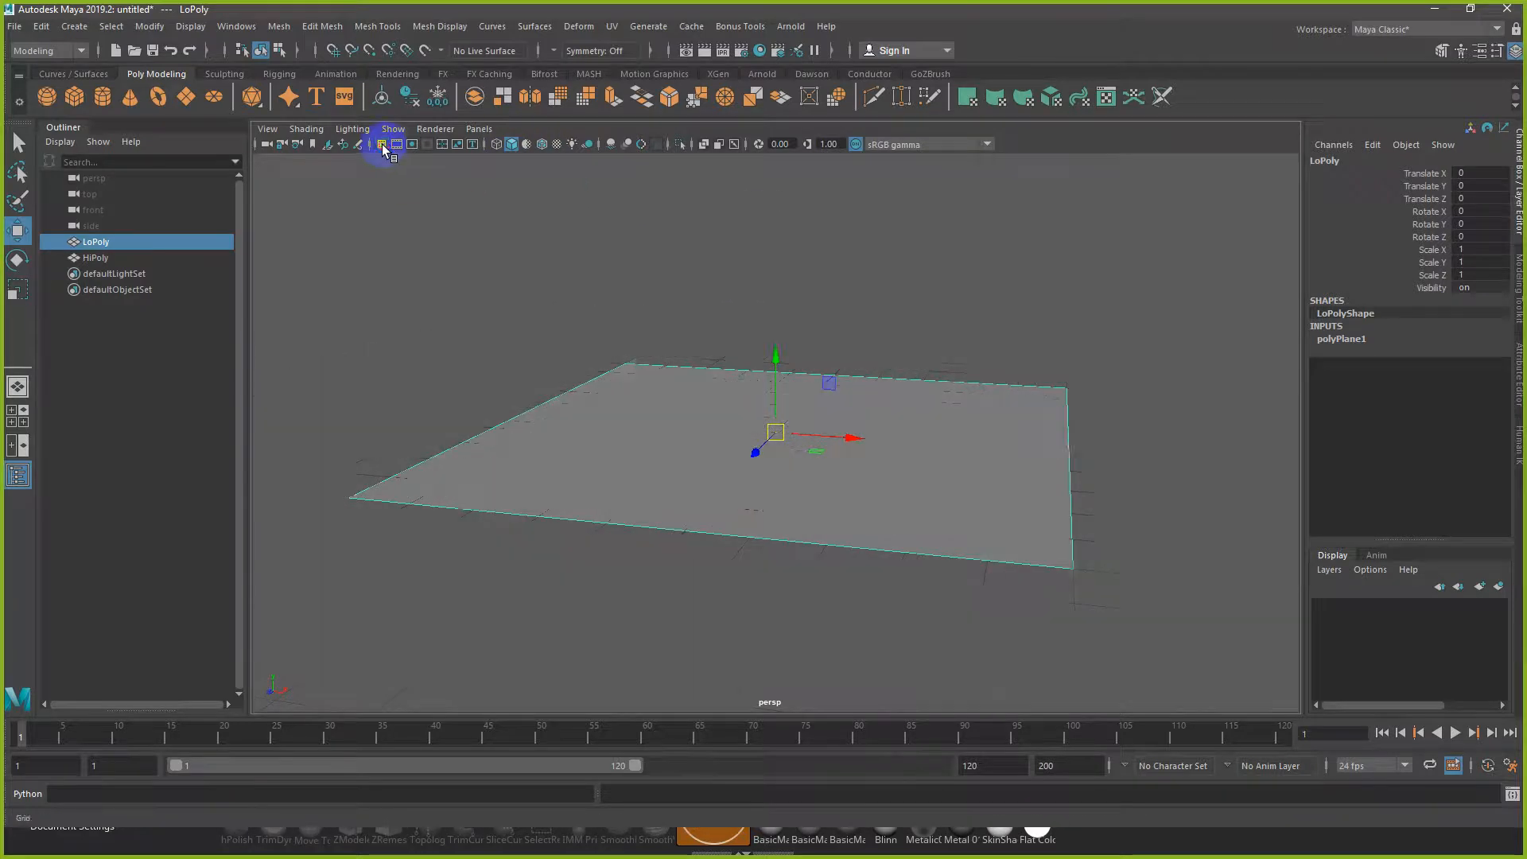
left_click_drag(736, 399, 704, 408, "alt")
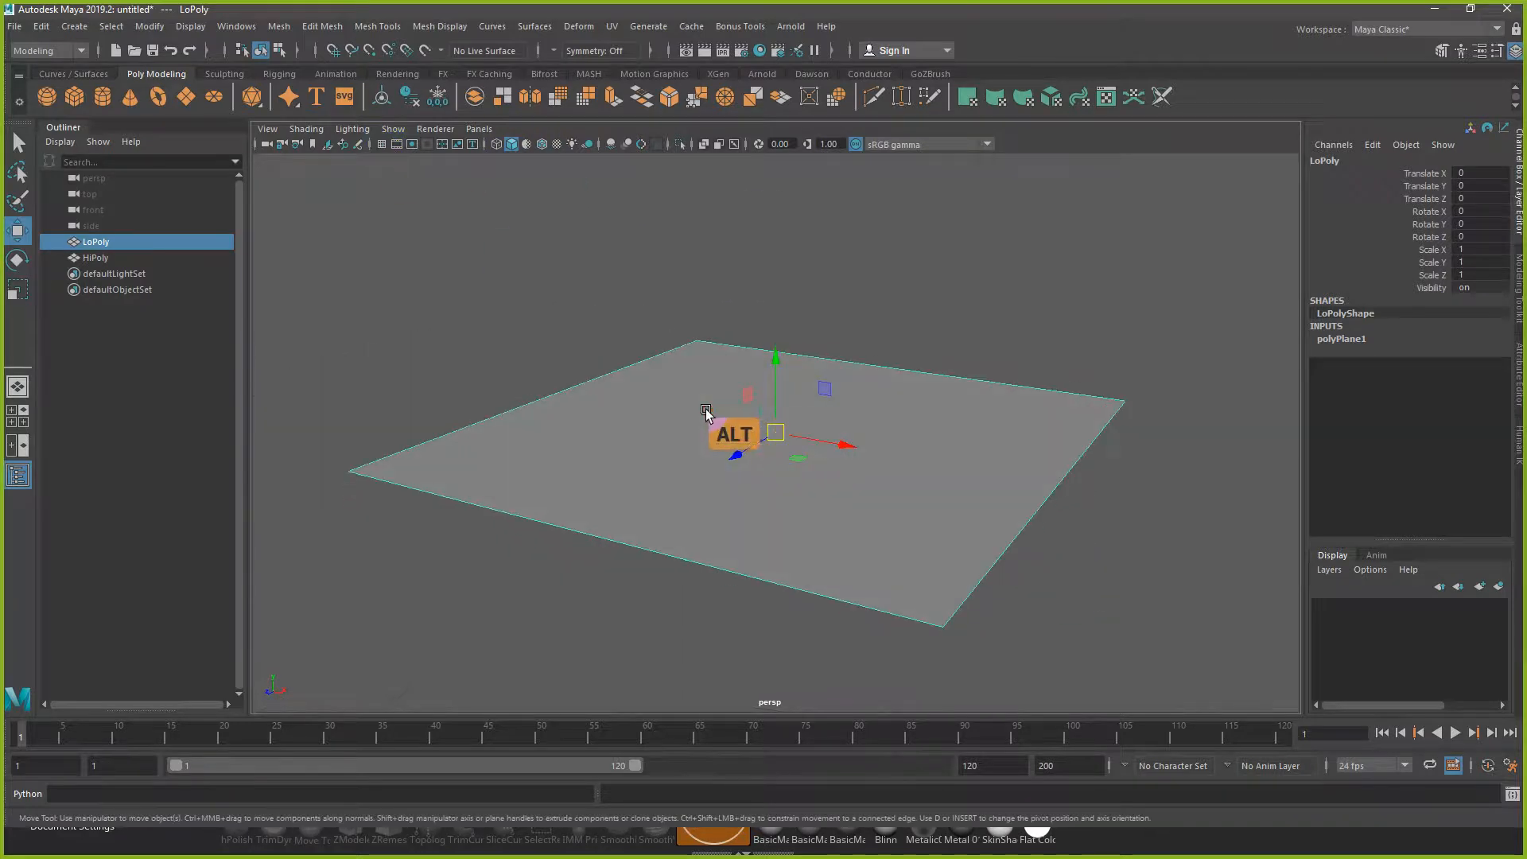
Step: Raise the HiPoly plane as a trial, undo the move, and isolate HiPoly in the perspective view
left_click(140, 261)
left_click_drag(777, 388, 783, 356)
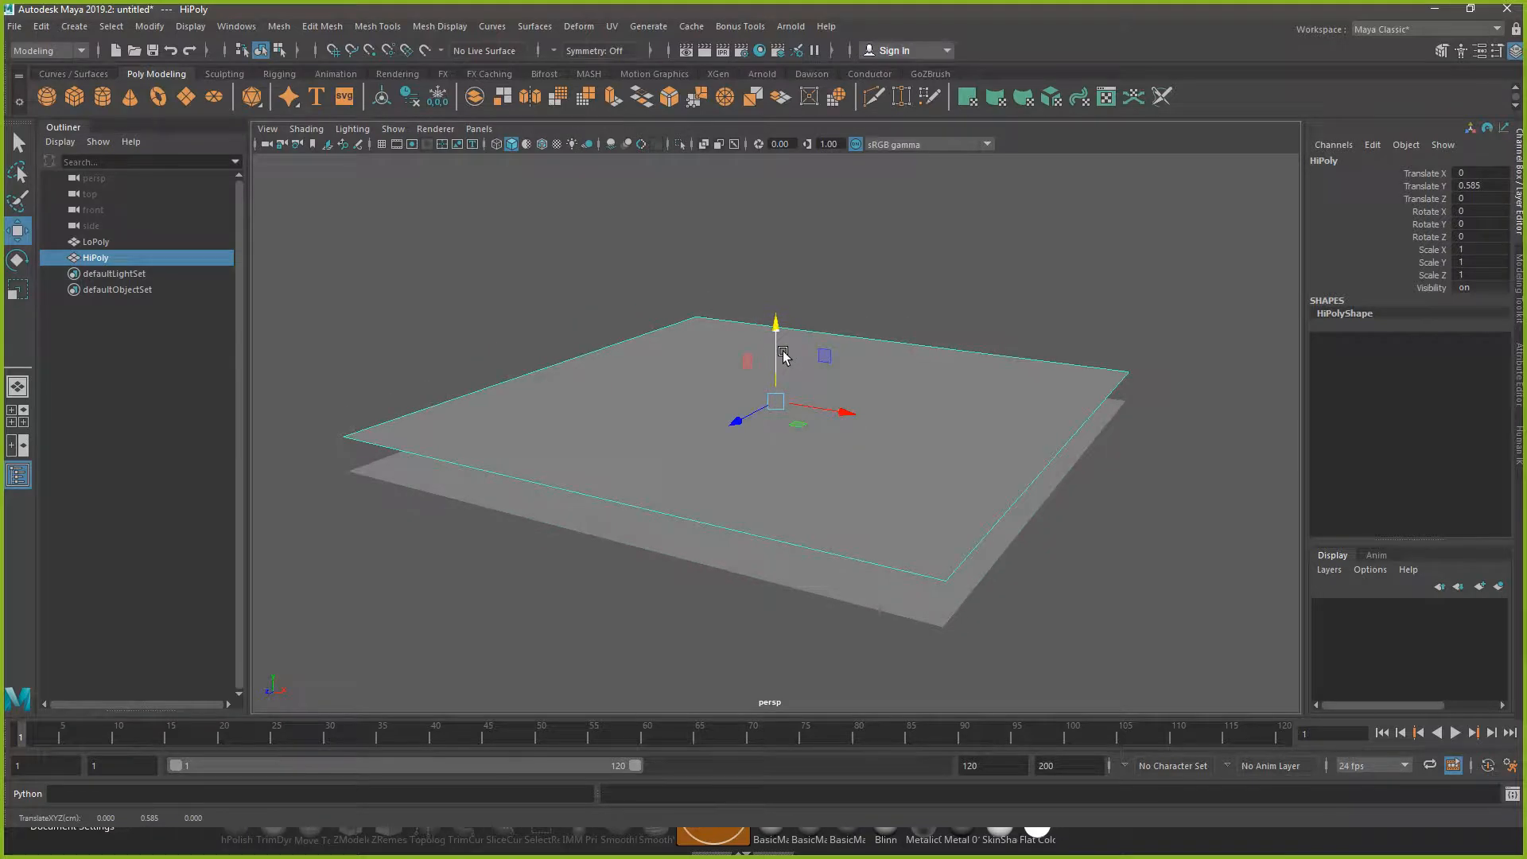
key("ctrl+1")
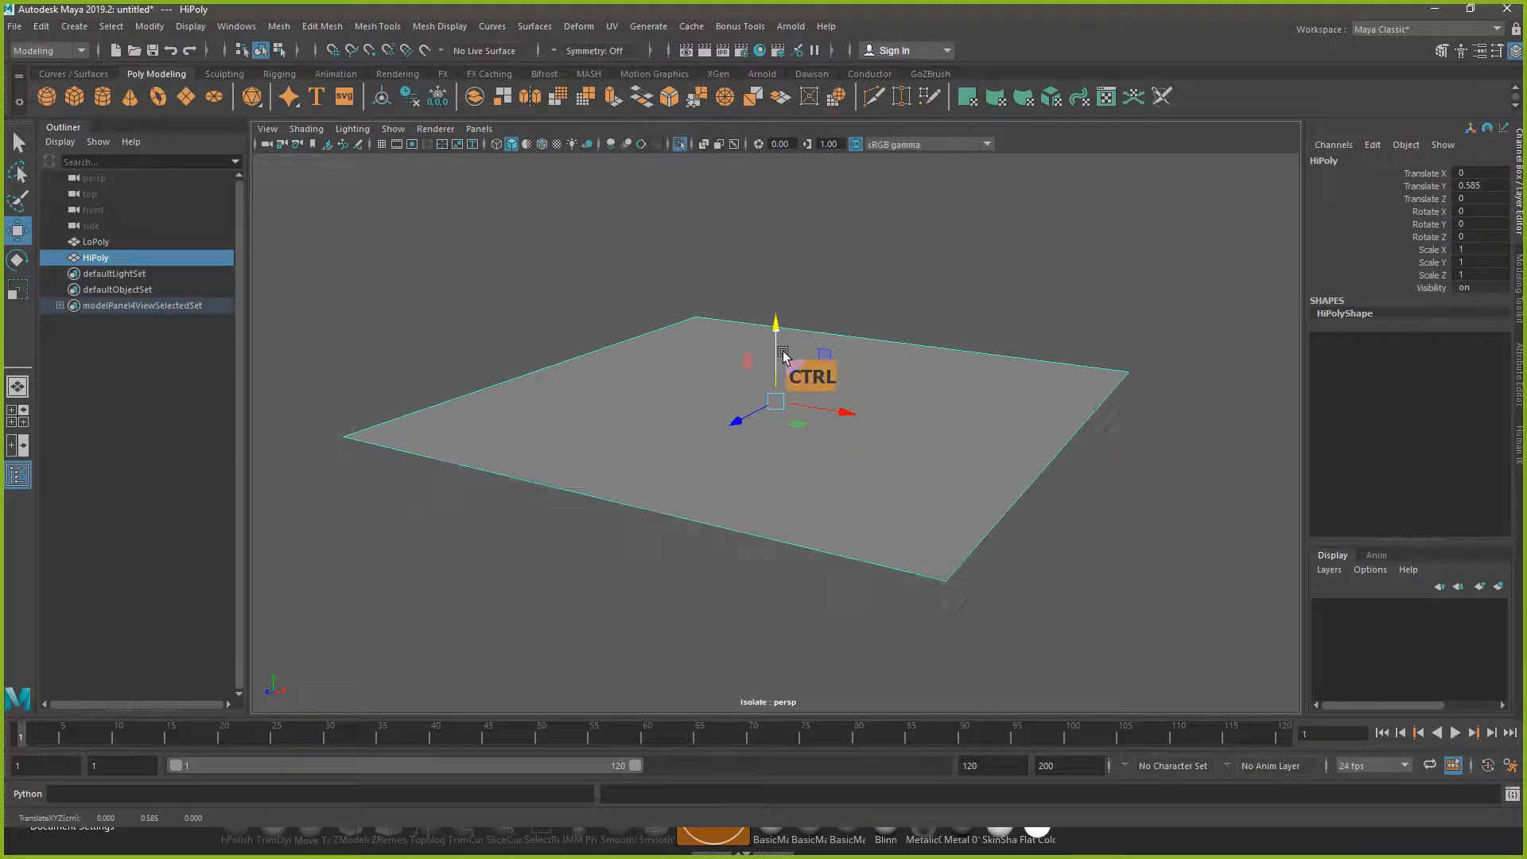
key("ctrl+z")
key("ctrl+z")
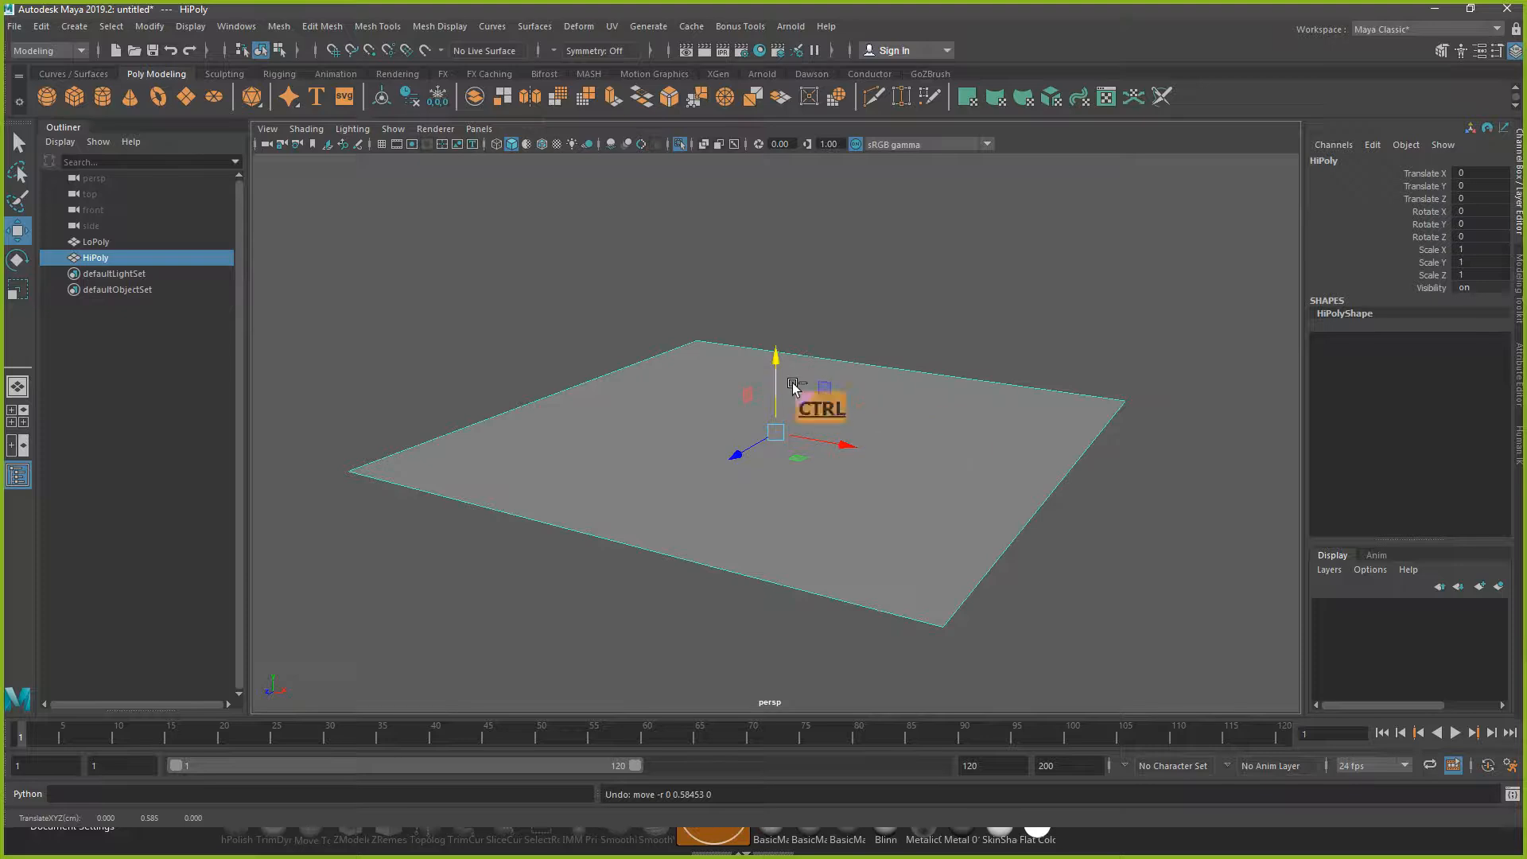
key("ctrl+w")
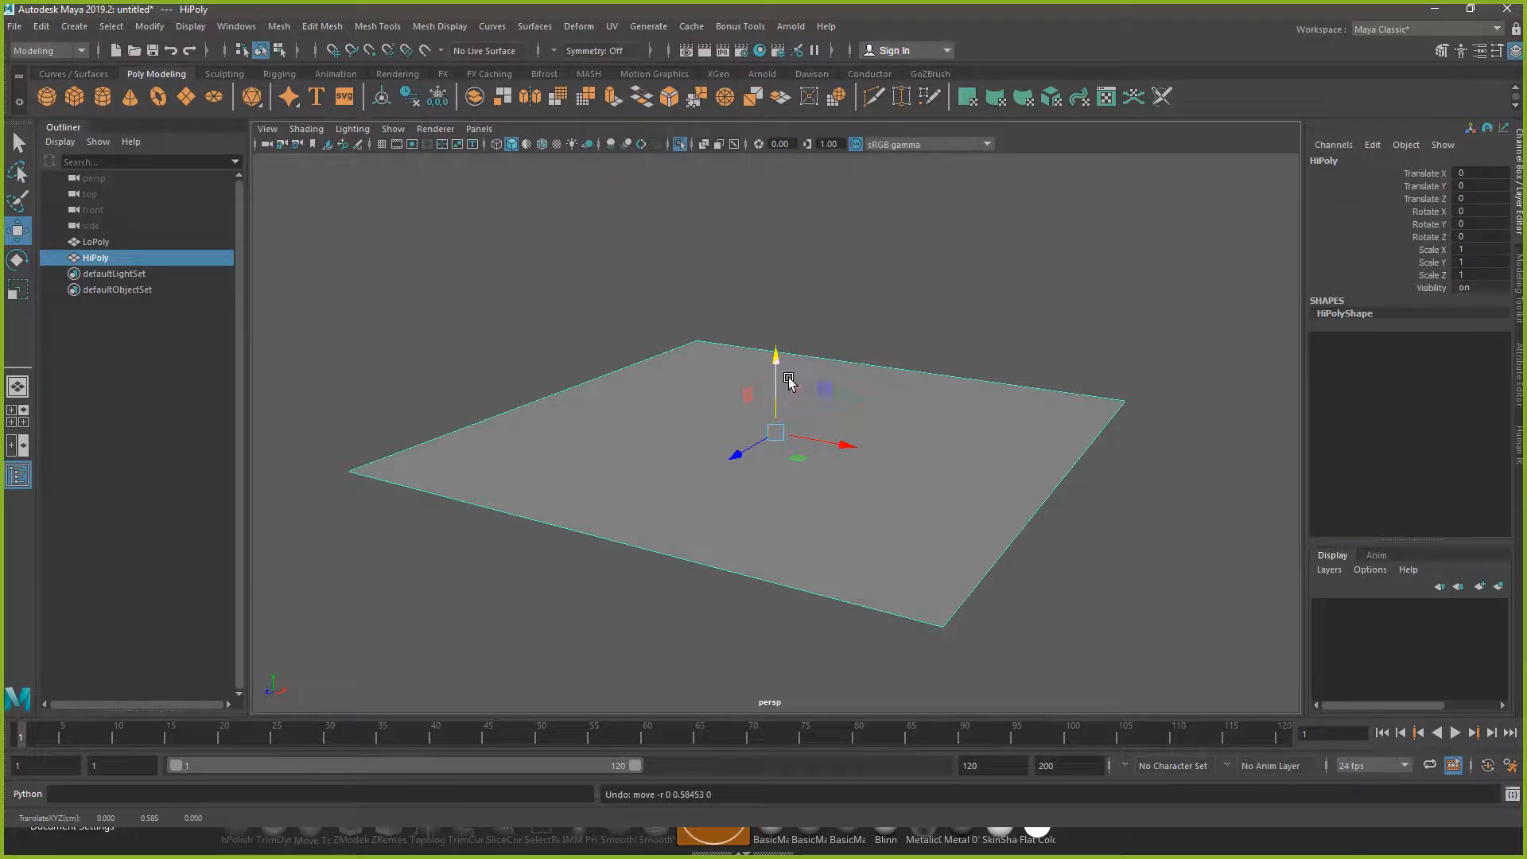
key("ctrl+1")
left_click_drag(777, 393, 795, 398, "alt")
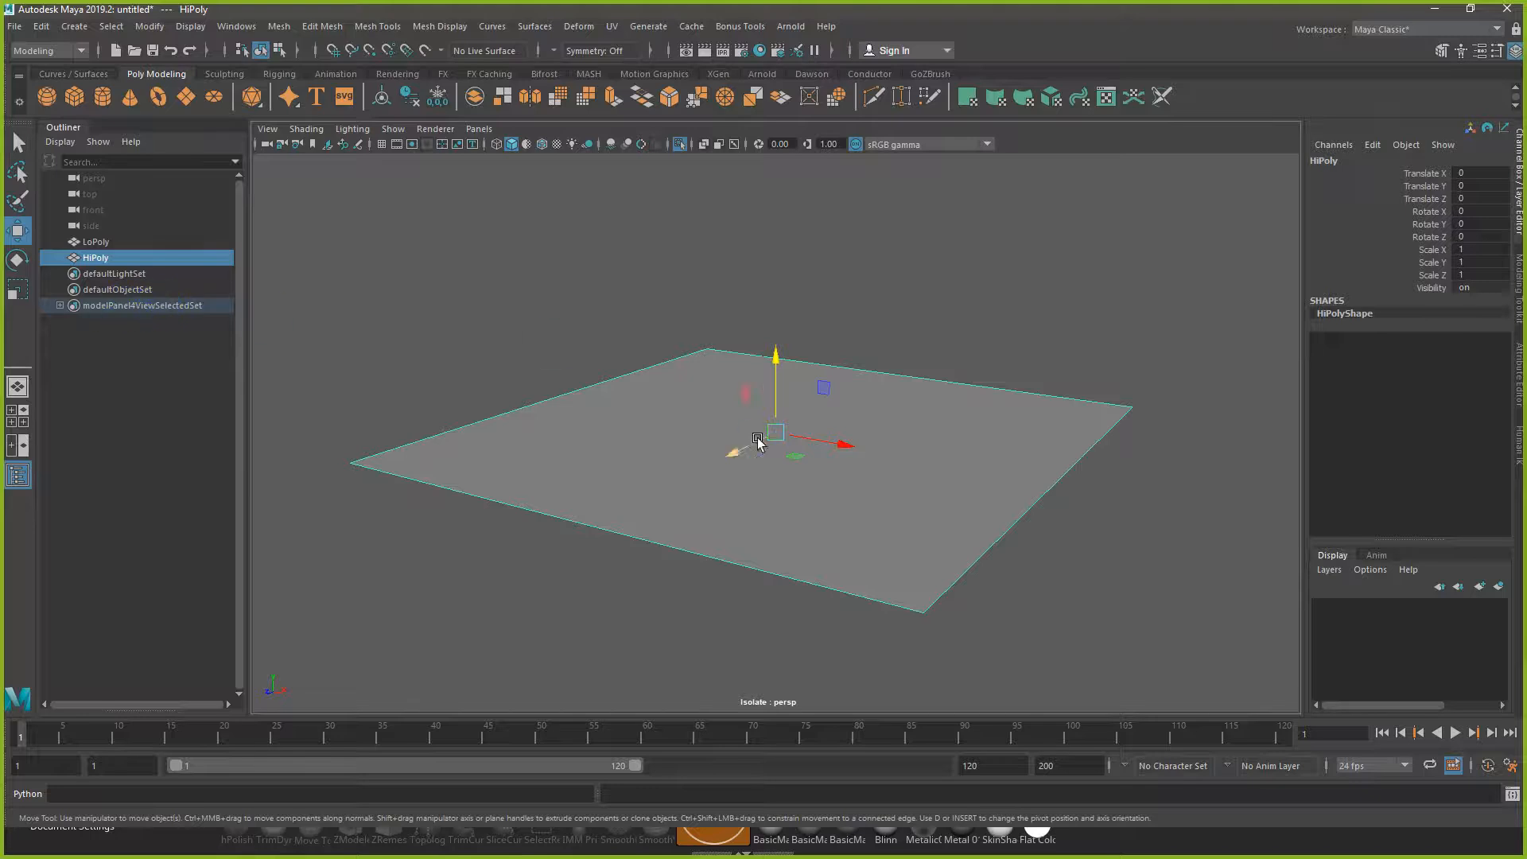
Step: Extrude the HiPoly plane's face upward with a Local Translate Z of about 0.382 and an Offset of 1.1
left_click_drag(744, 443, 770, 442, "alt")
right_click_drag(823, 404, 819, 447)
left_click(792, 465)
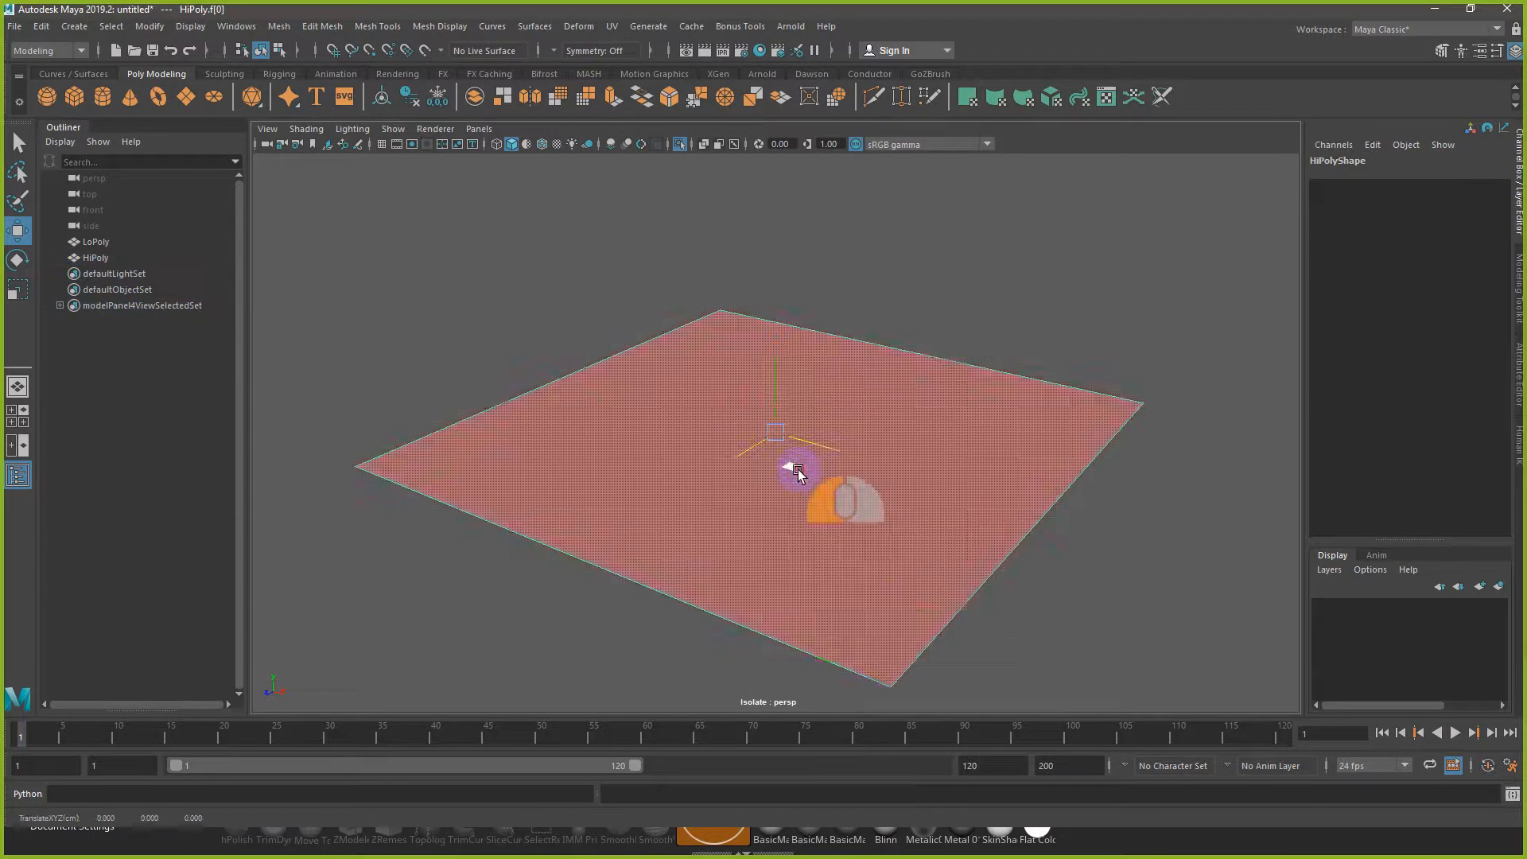
left_click_drag(795, 469, 880, 500, "alt")
key("r")
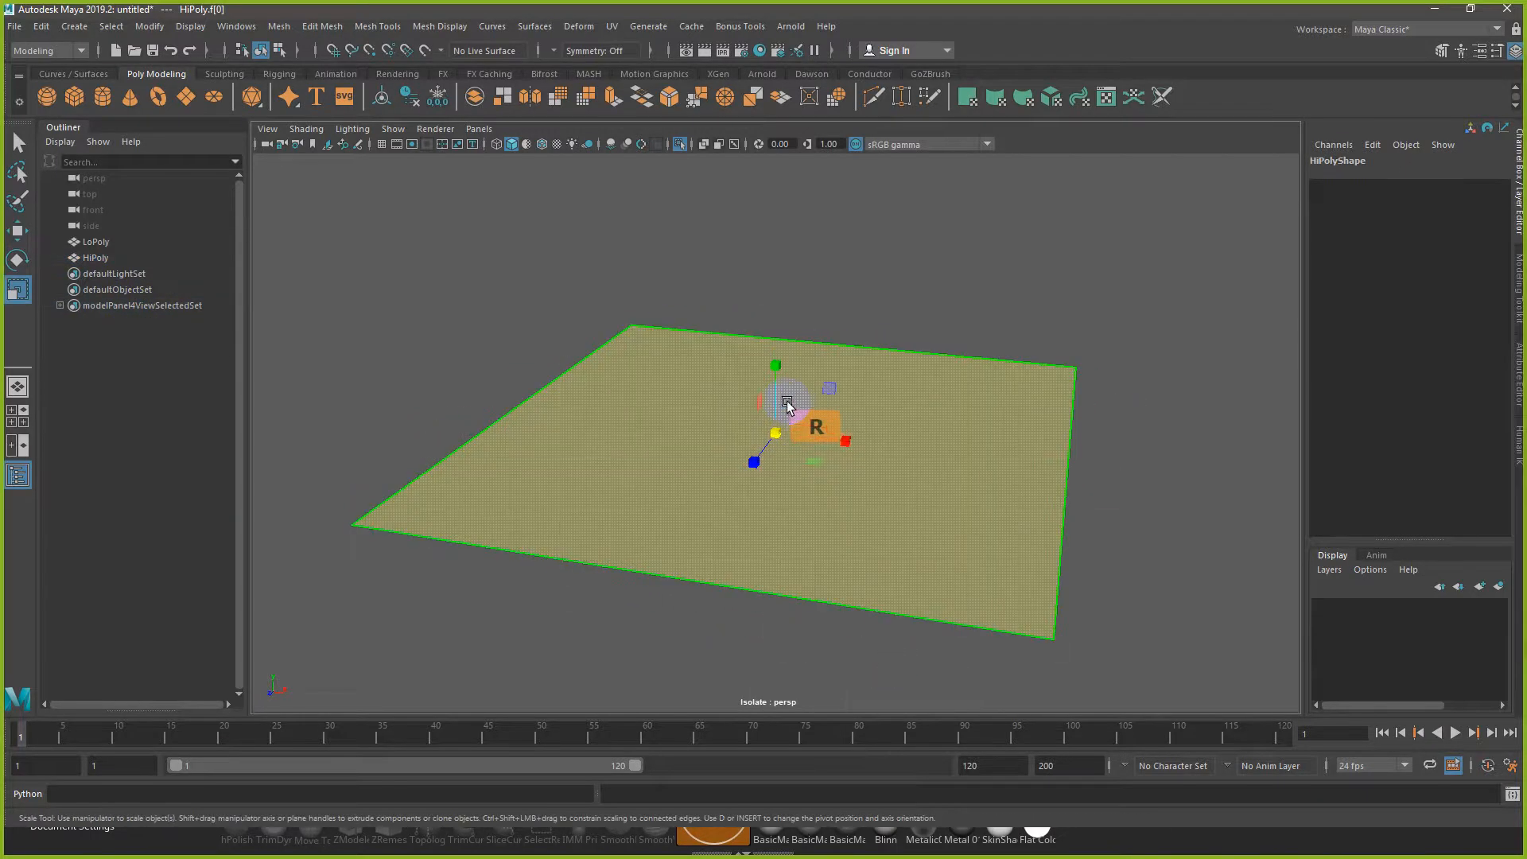
key("ctrl+e")
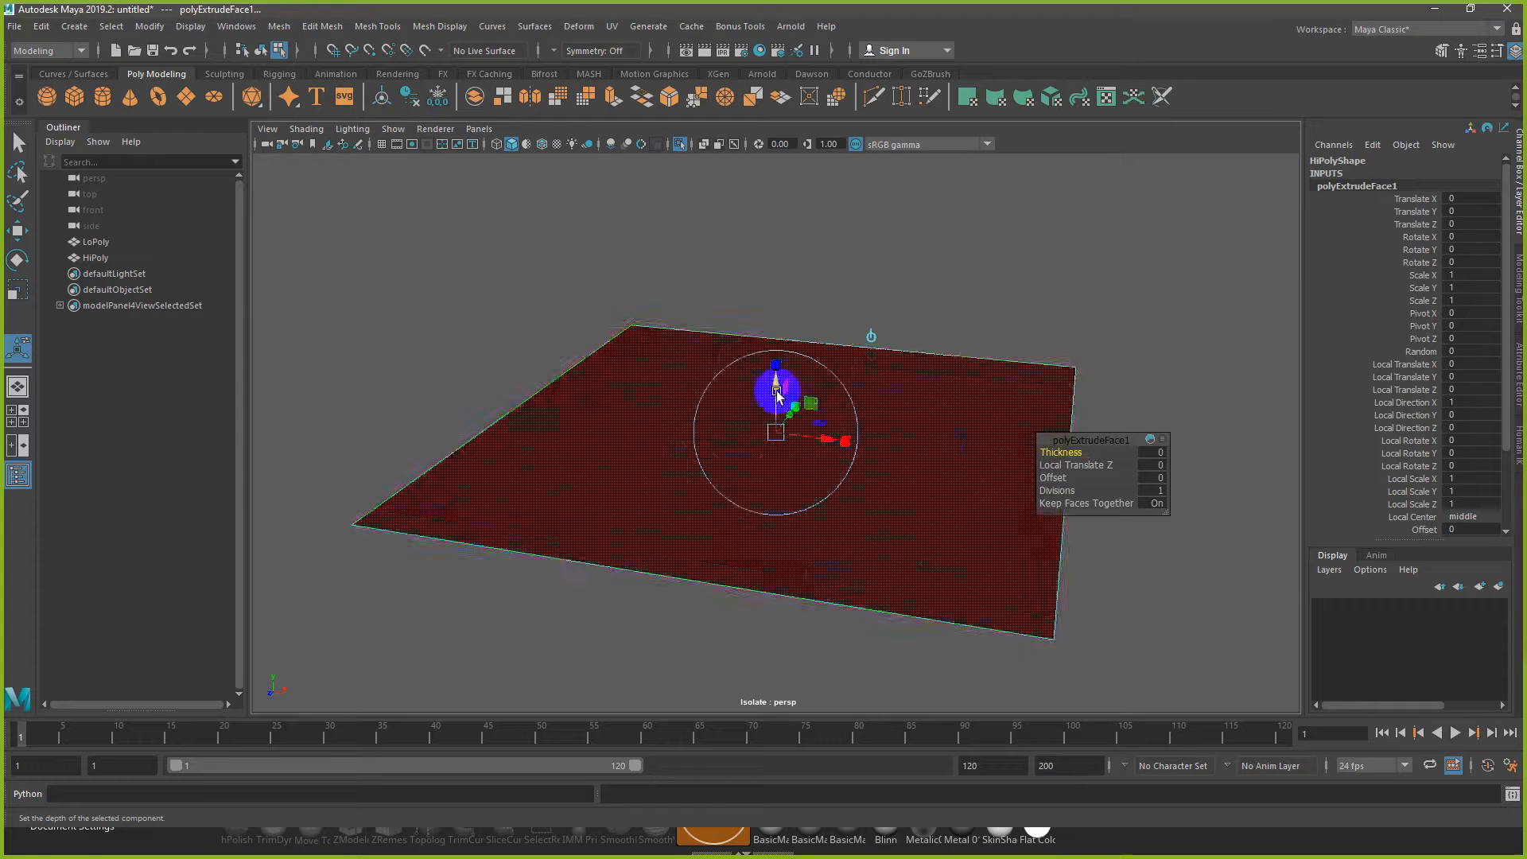
mouse_move(776, 394)
left_mouse_down()
mouse_move(777, 362)
mouse_move(819, 403)
mouse_move(806, 401)
mouse_move(838, 395)
mouse_move(756, 404)
left_mouse_up()
key("ctrl+z")
key("ctrl+z")
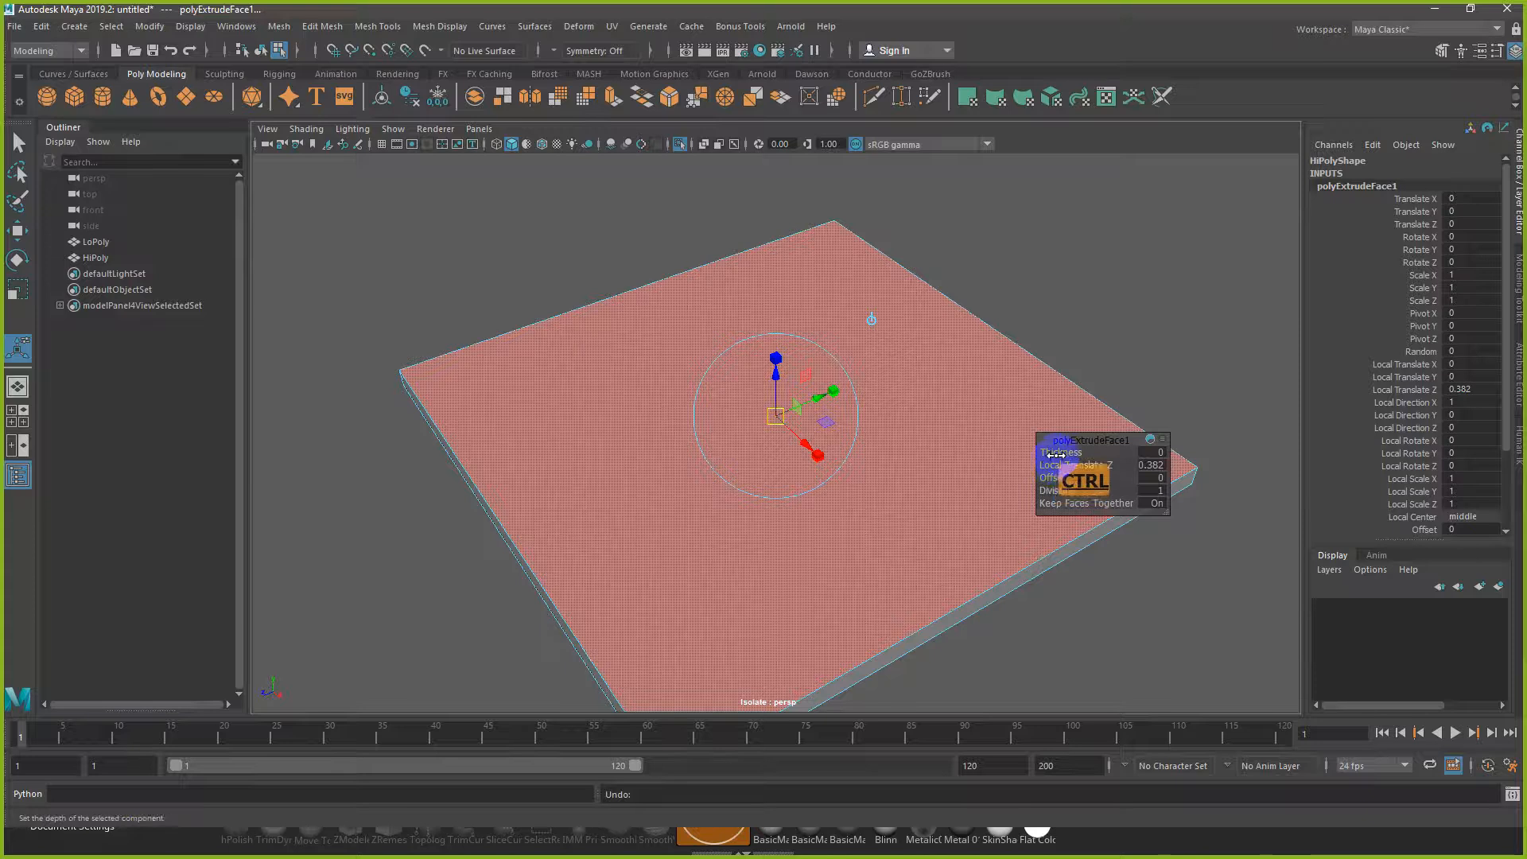
middle_click_drag(1051, 477, 1063, 476, "ctrl")
left_click_drag(1062, 475, 974, 459, "alt")
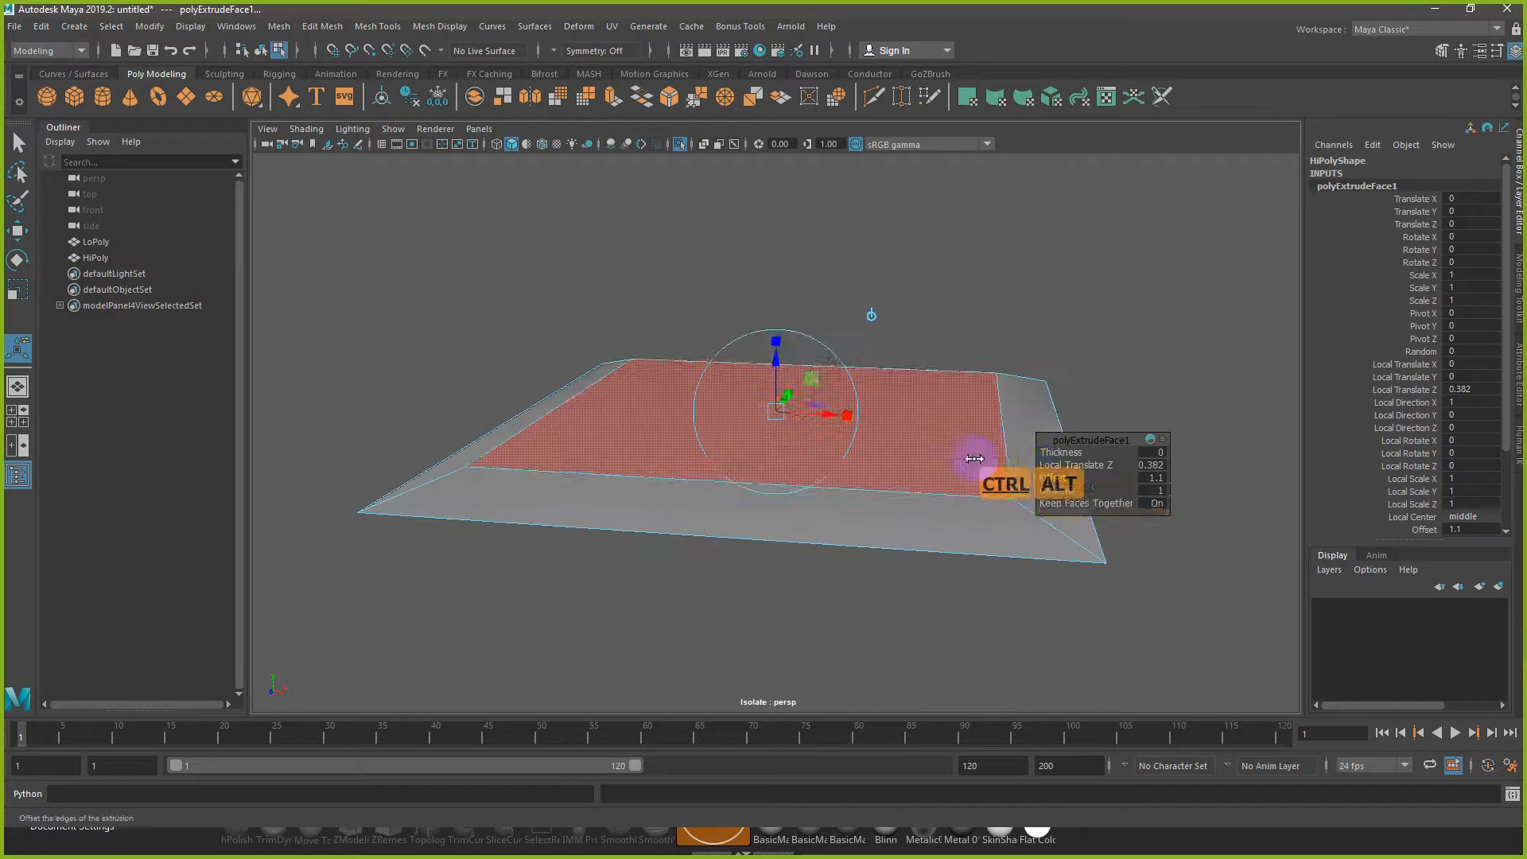
Step: Extrude HiPoly's raised top face again and scale it inward to form a flat border around a smaller square
key("w")
key("s")
left_click_drag(776, 358, 777, 461)
key("r")
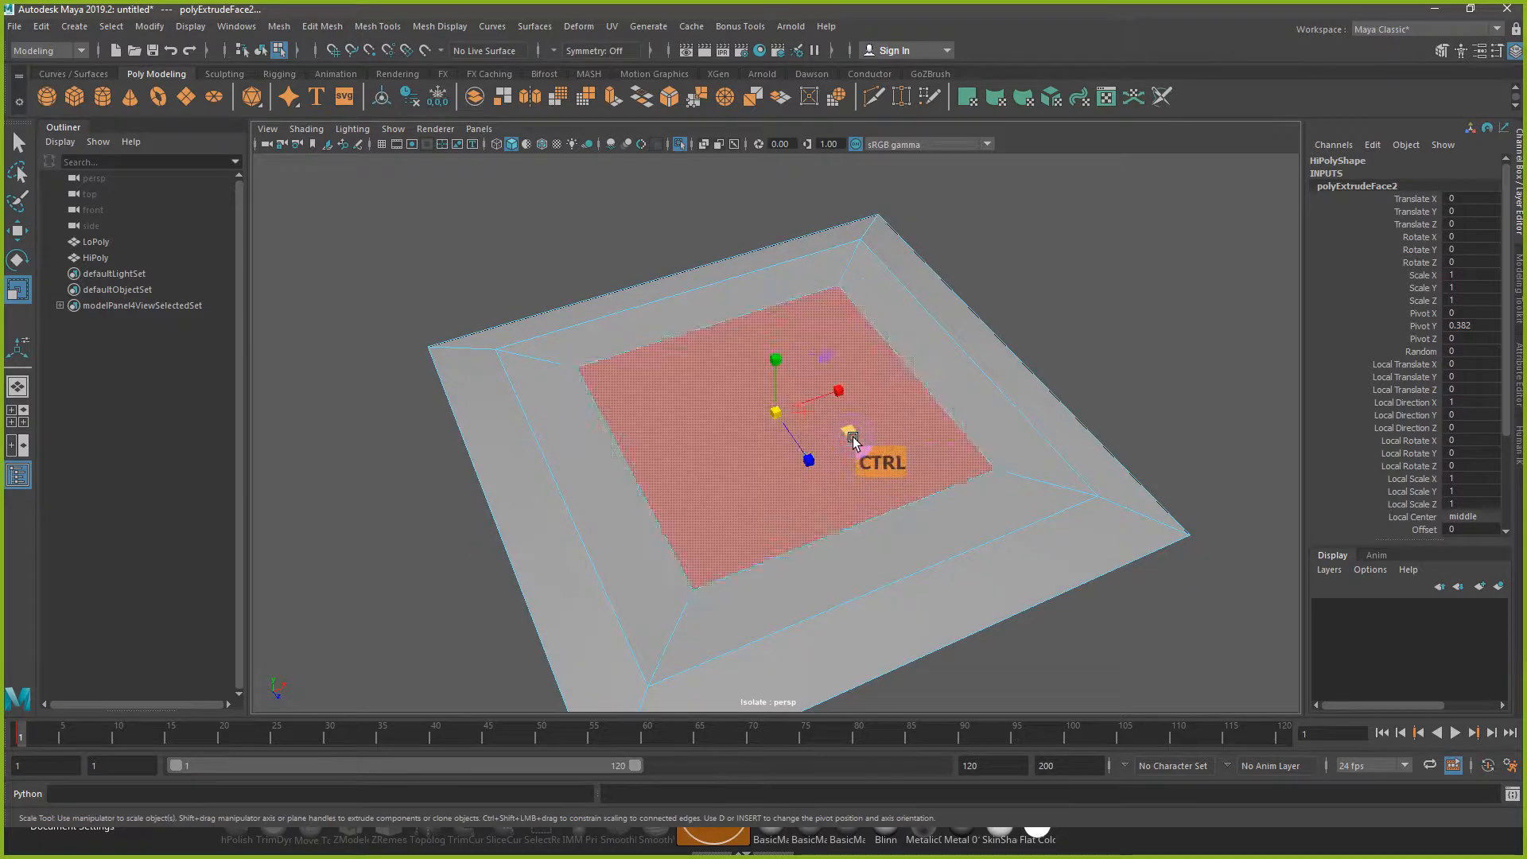
Step: Extrude HiPoly's inner square face down into a shallow recess and return to object selection
left_click_drag(883, 447, 958, 382, "alt")
key("w")
right_click_drag(958, 383, 1011, 316)
left_click(1011, 317)
left_click_drag(1011, 317, 991, 466, "alt")
left_click(914, 413)
left_click_drag(915, 413, 978, 341, "alt")
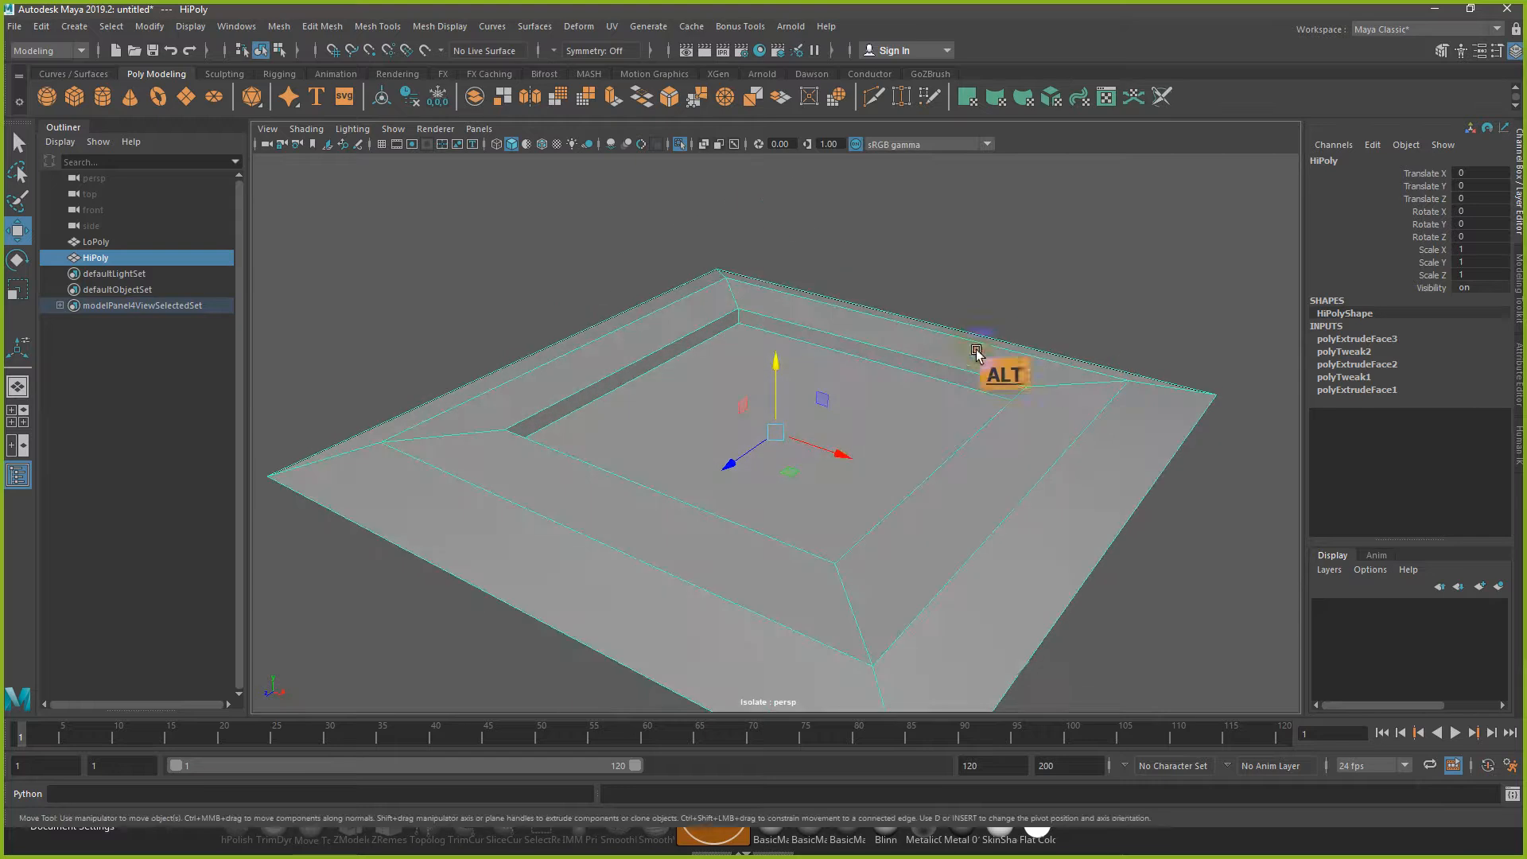
Step: Try to toggle the isolated display of the HiPoly mesh
left_click(137, 257)
key("ctrl+1")
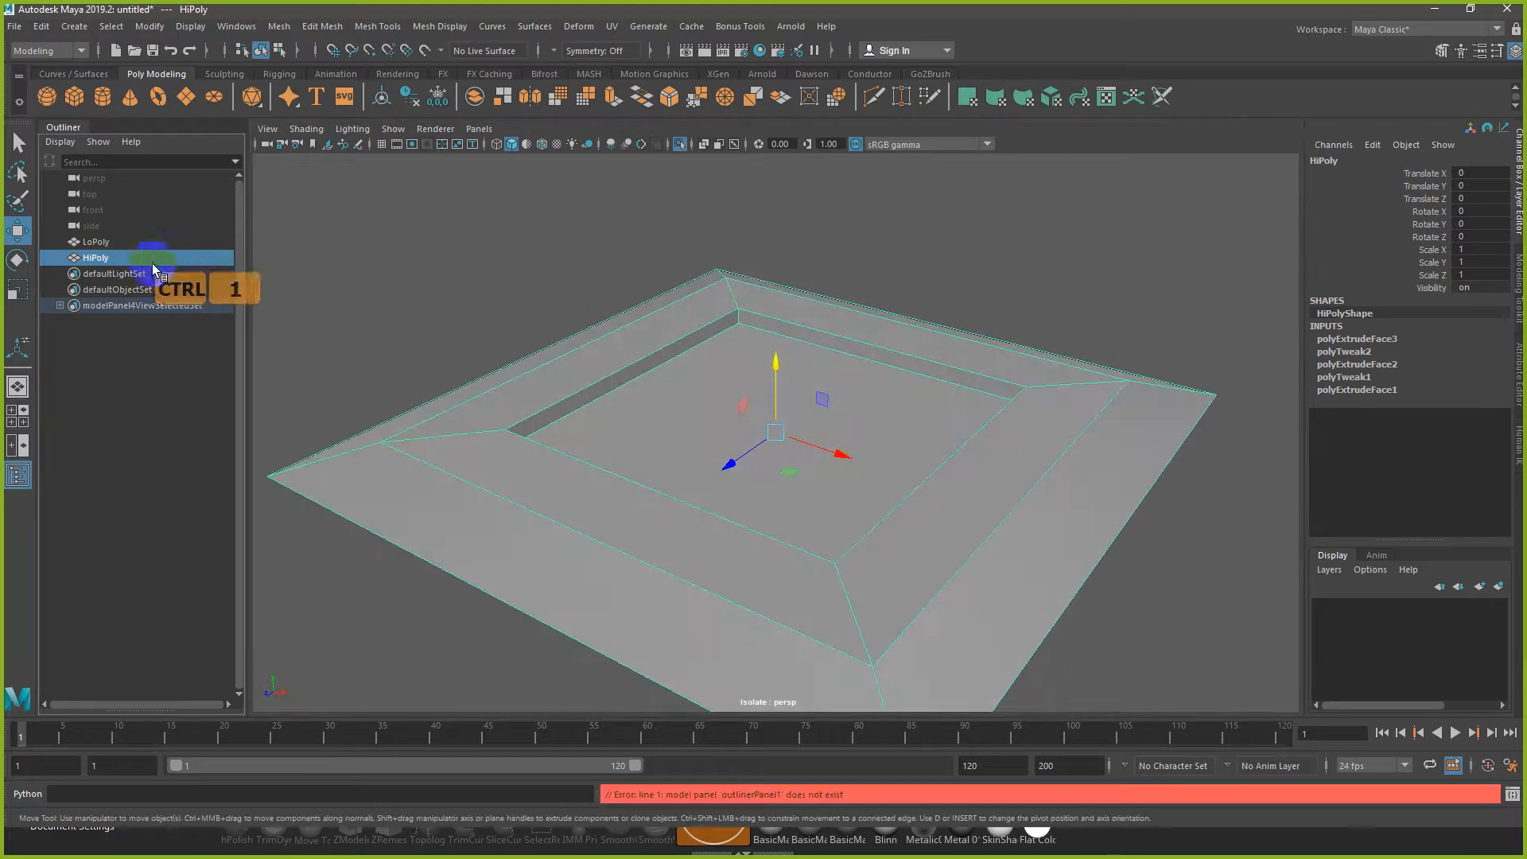
left_click_drag(385, 302, 413, 306, "alt")
Step: Select the LoPoly plane, undoing a trial upward move and keeping it at its original position
left_click(96, 241)
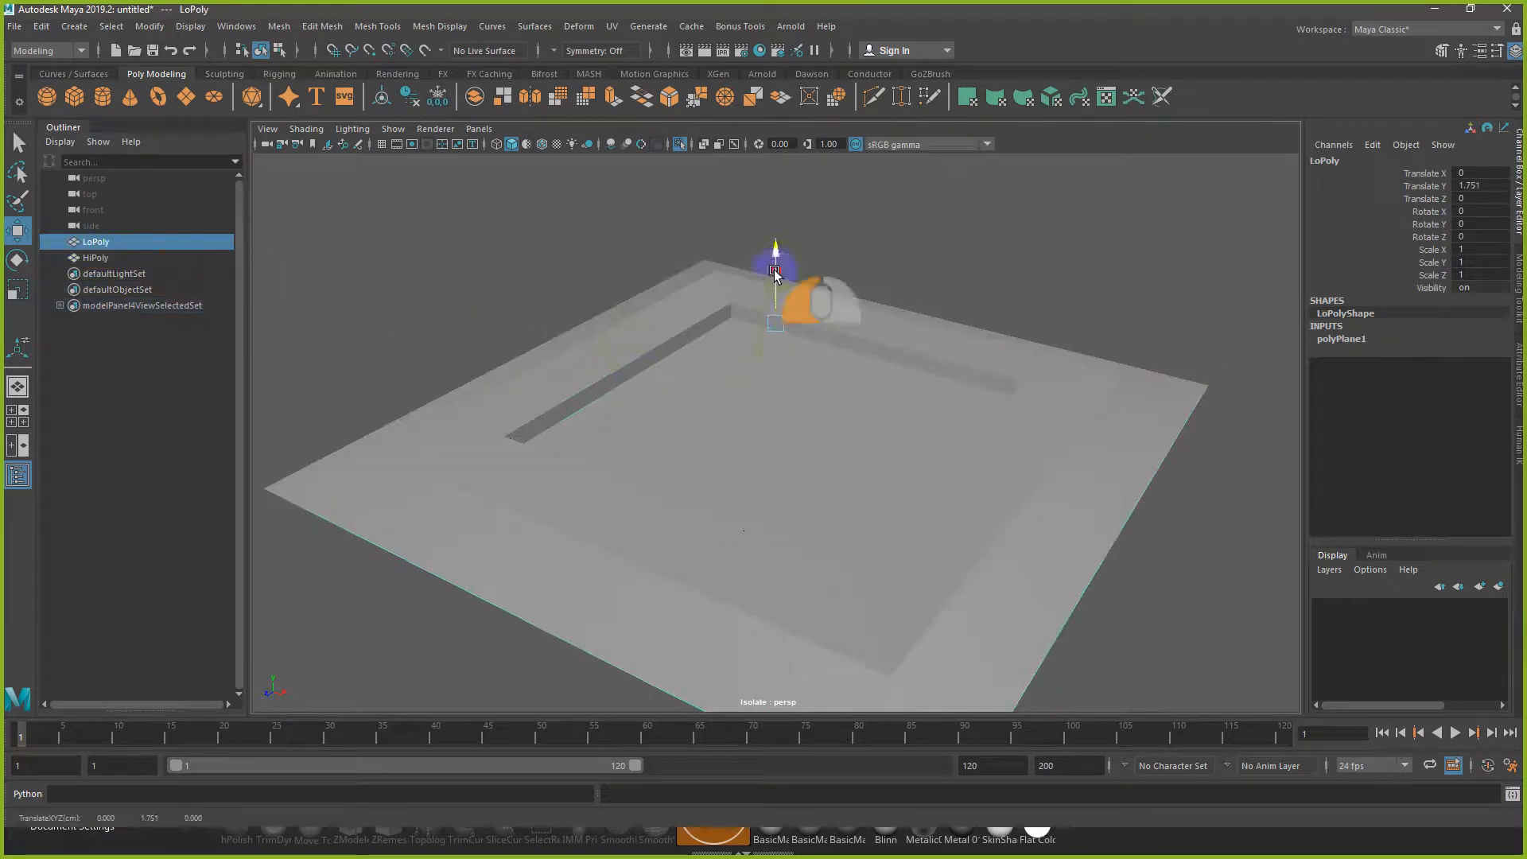
key("ctrl+z")
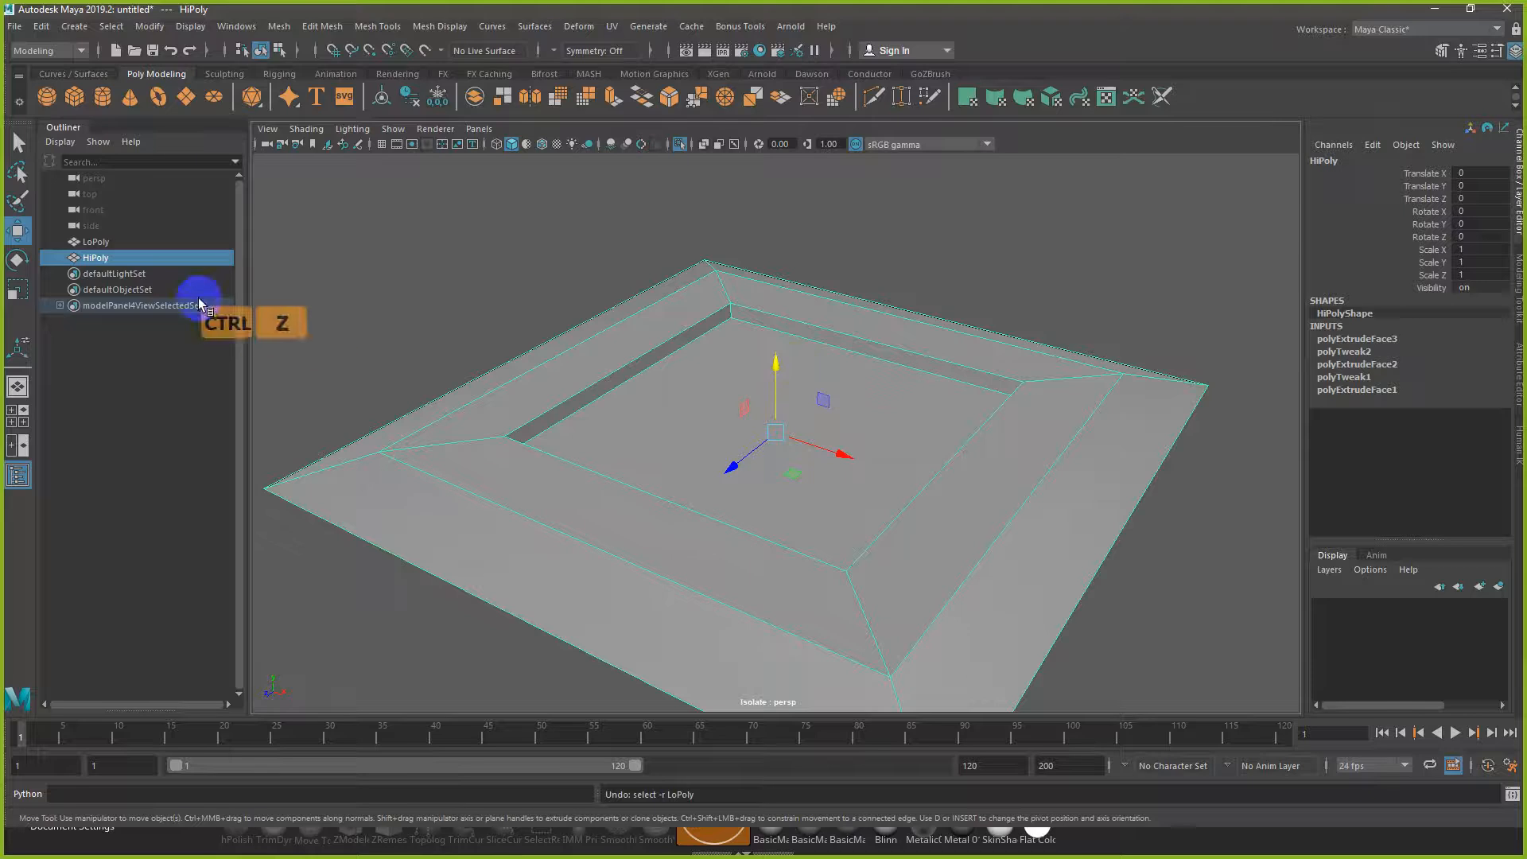
key("shift+z")
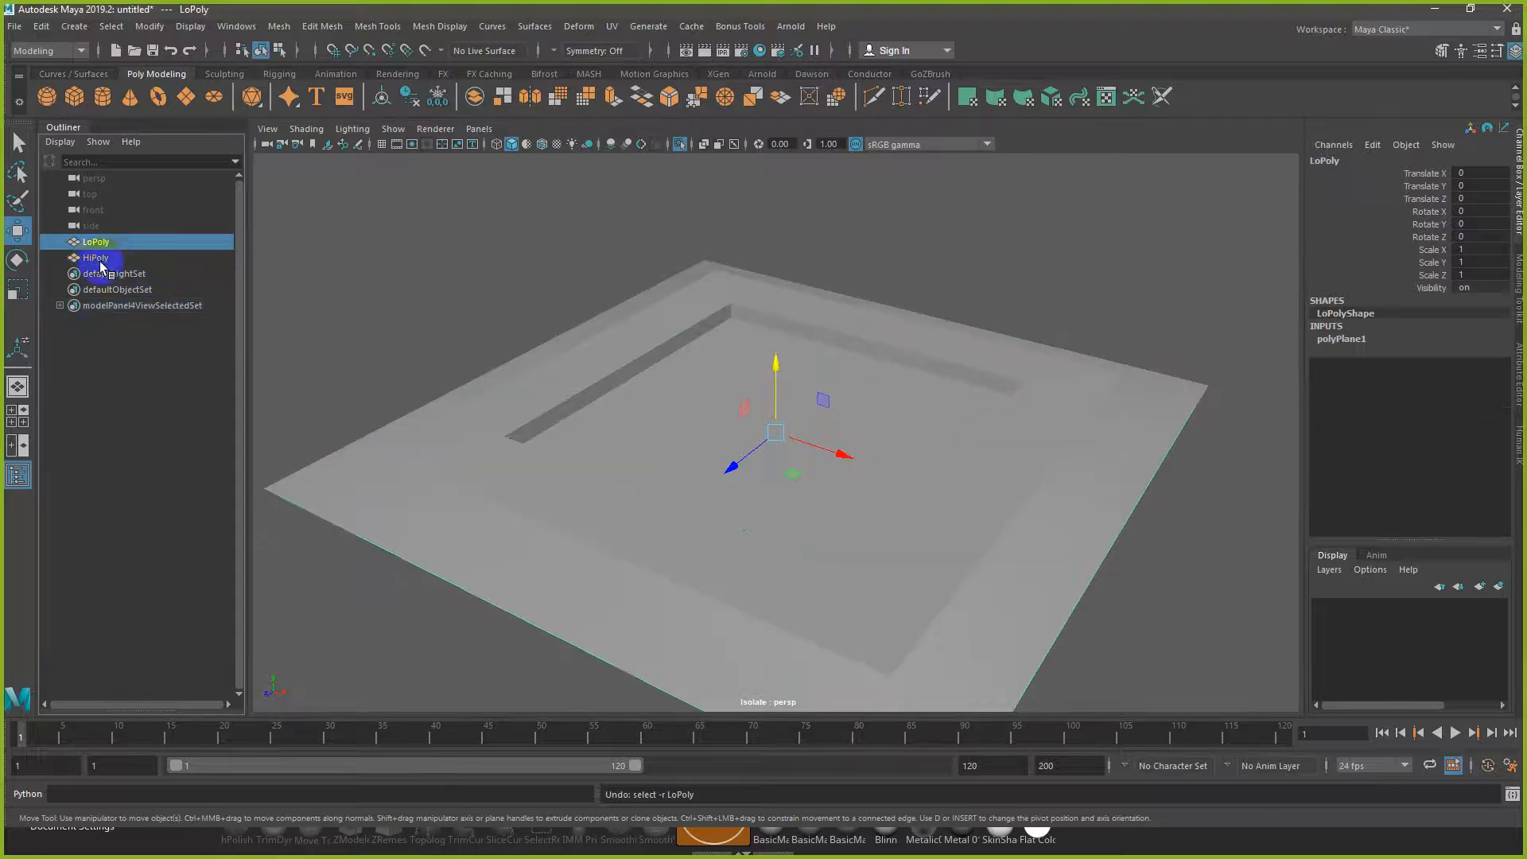
left_click(266, 130)
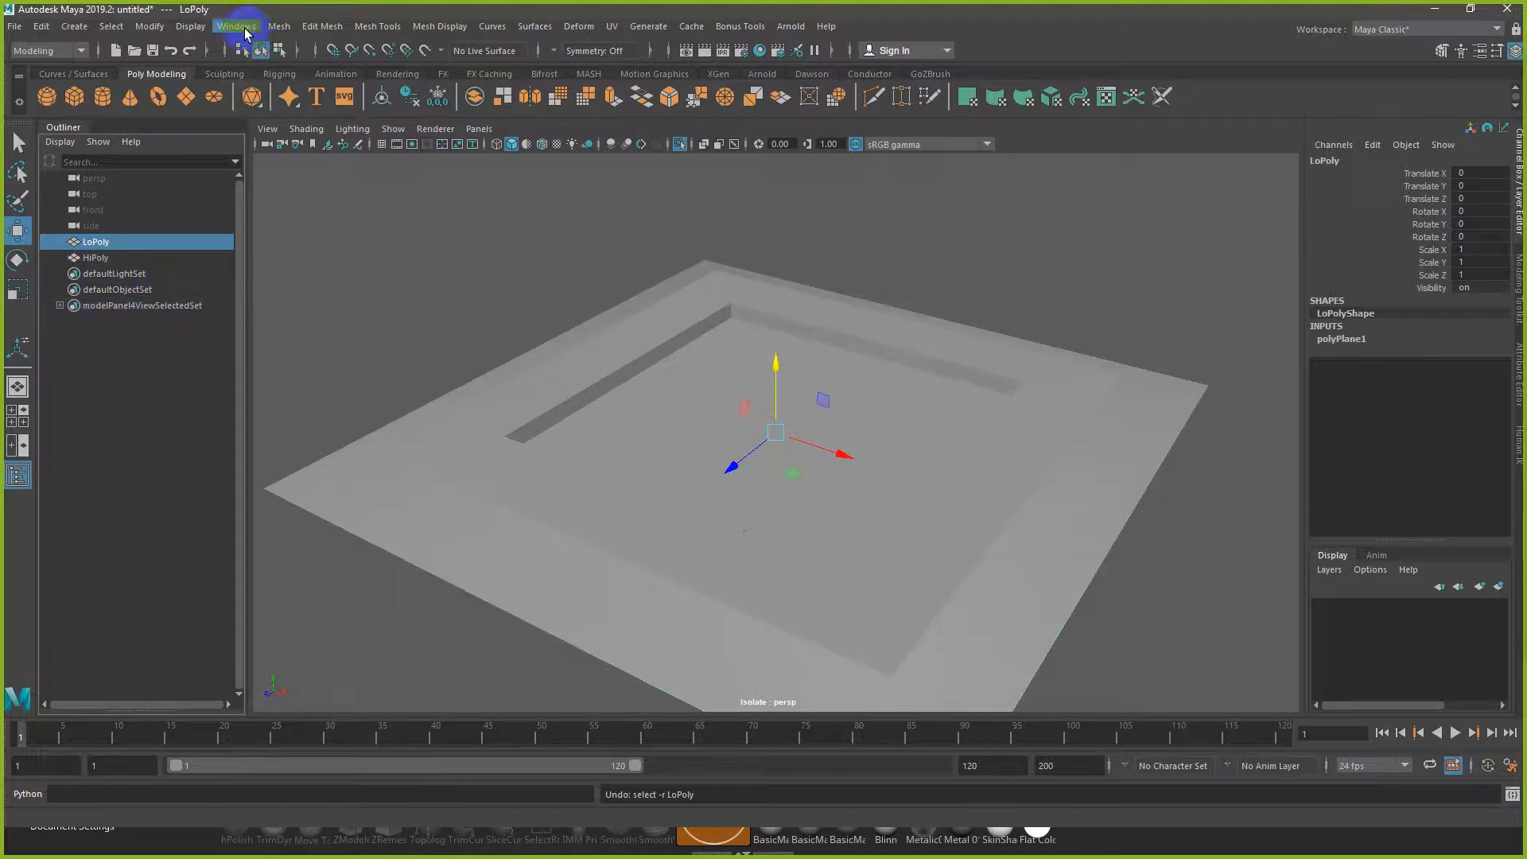
Step: Show all hidden objects in the scene
left_click(190, 27)
mouse_move(442, 126)
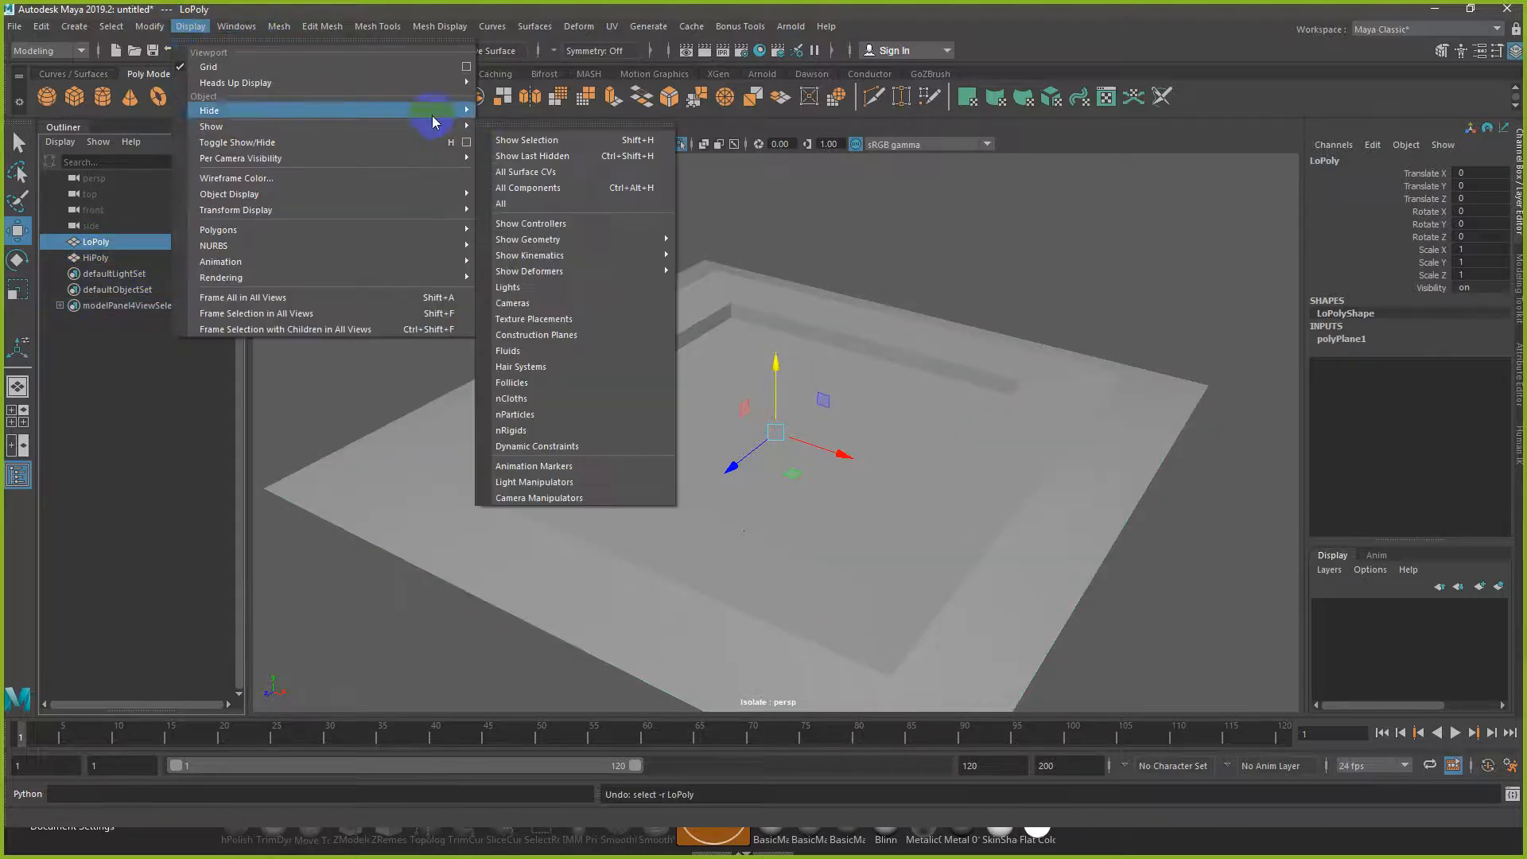
left_click(513, 204)
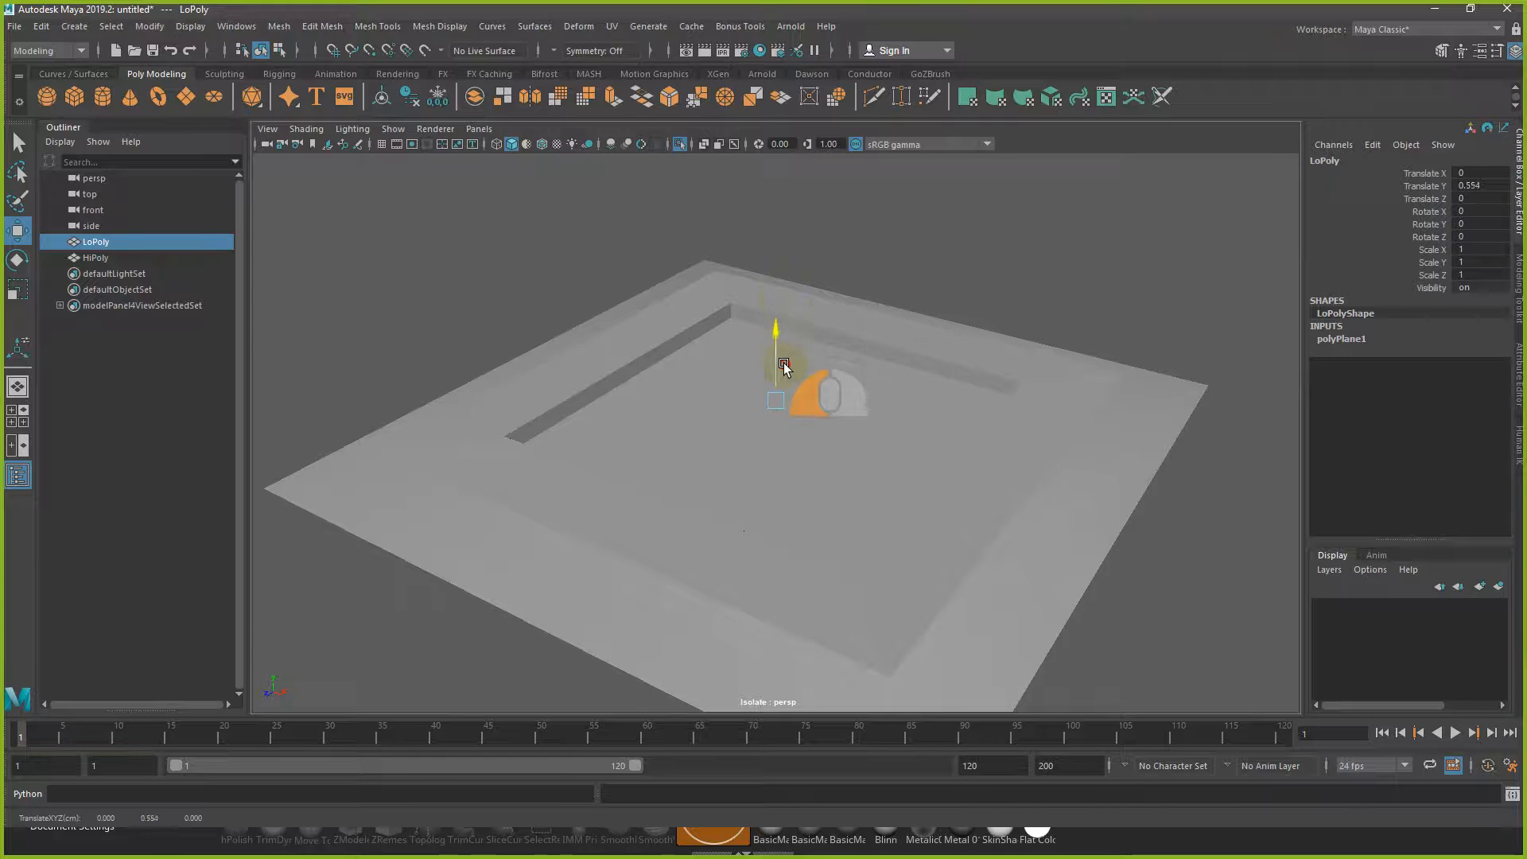
Step: Try deleting the LoPoly plane and leaving HiPoly's isolated display, undoing both changes
key("Delete")
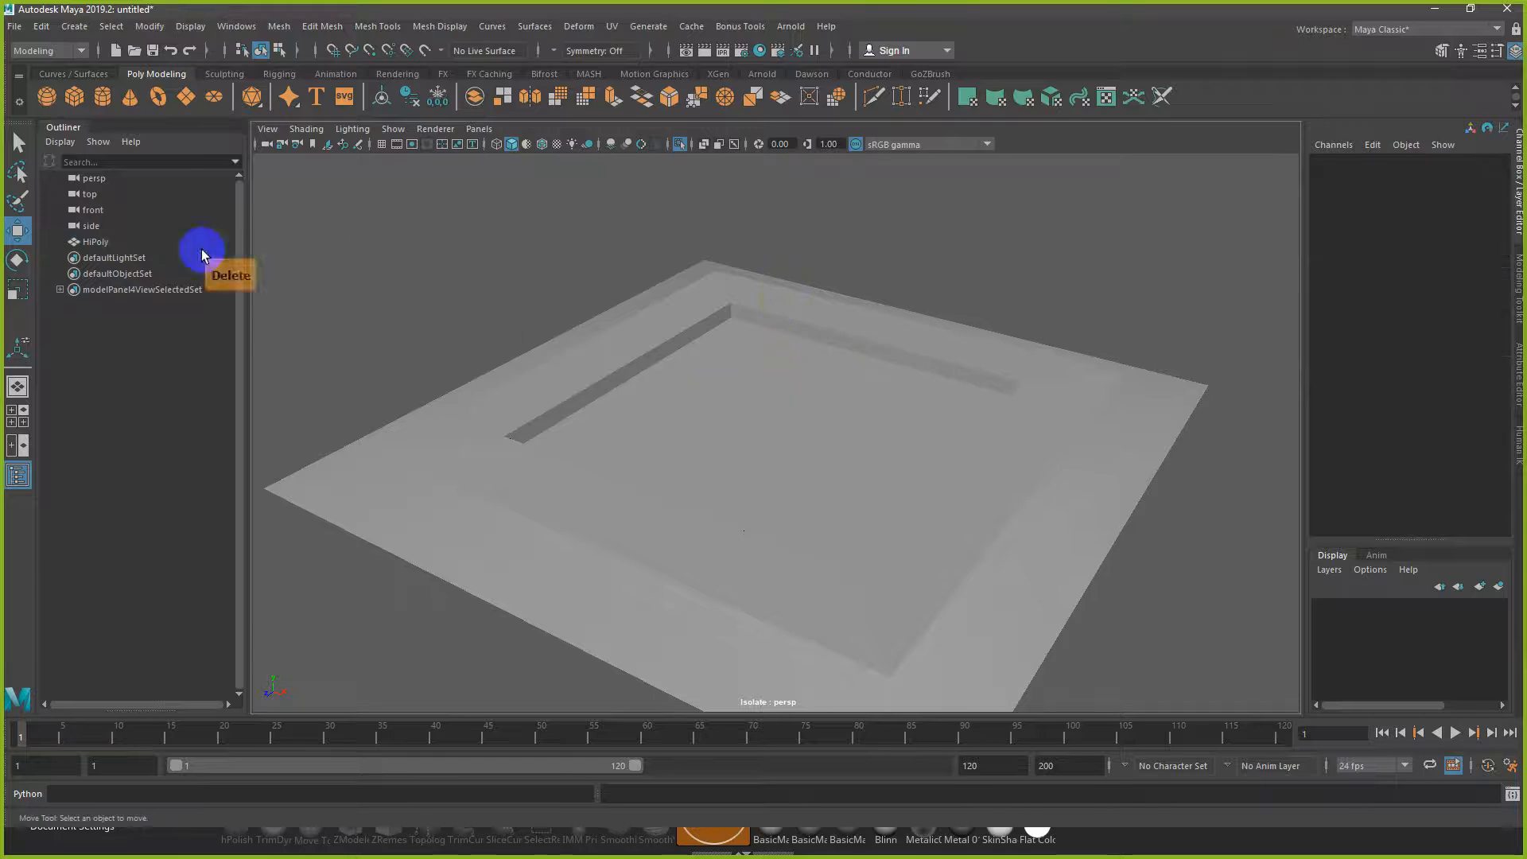
left_click(726, 437)
key("ctrl+1")
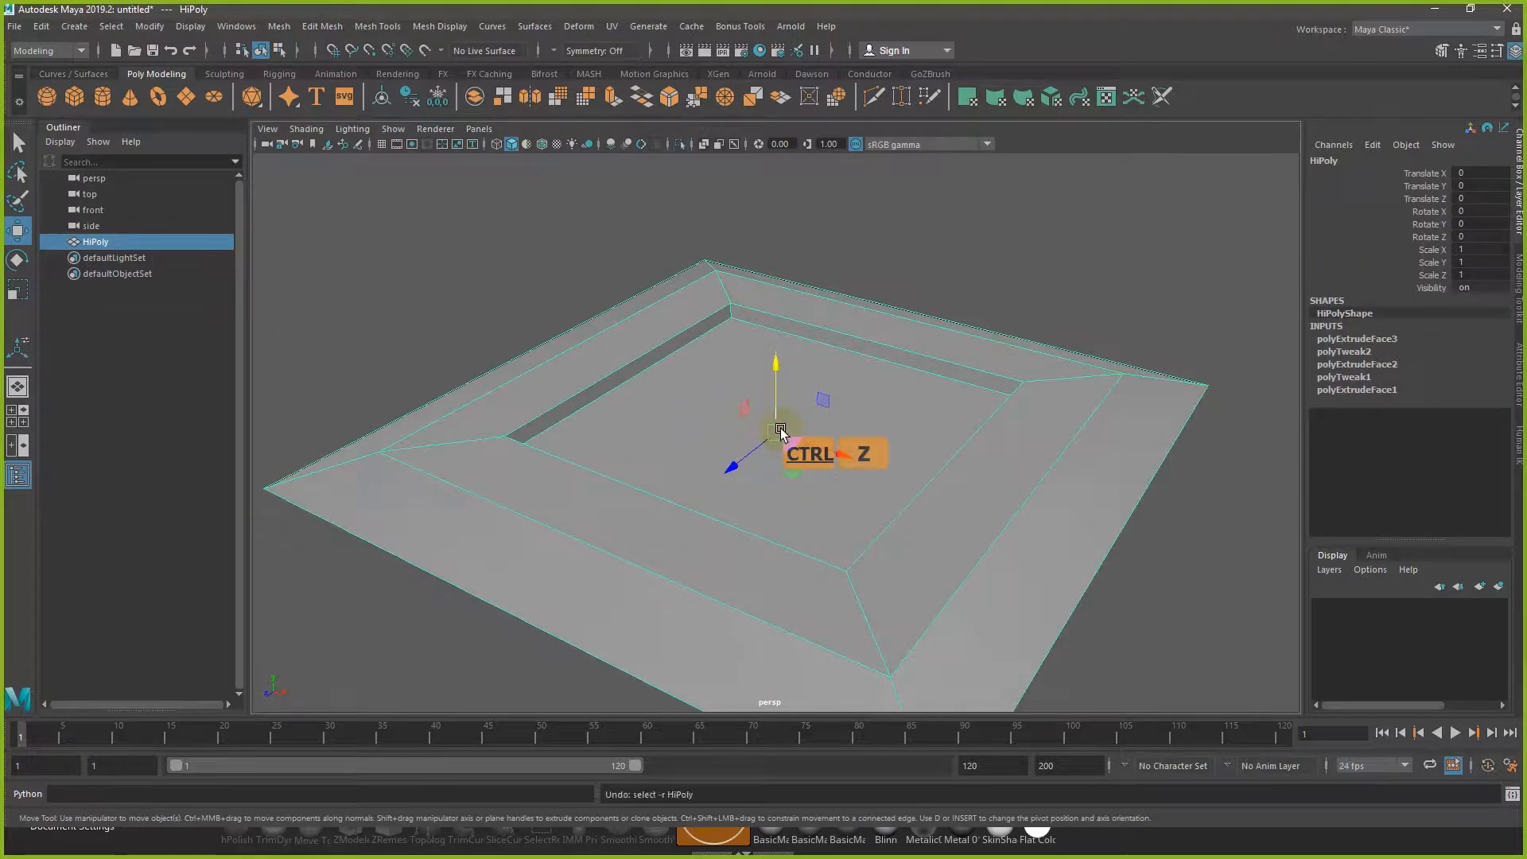
key("ctrl+z")
key("ctrl+z")
key("ctrl+z")
key("ctrl+z")
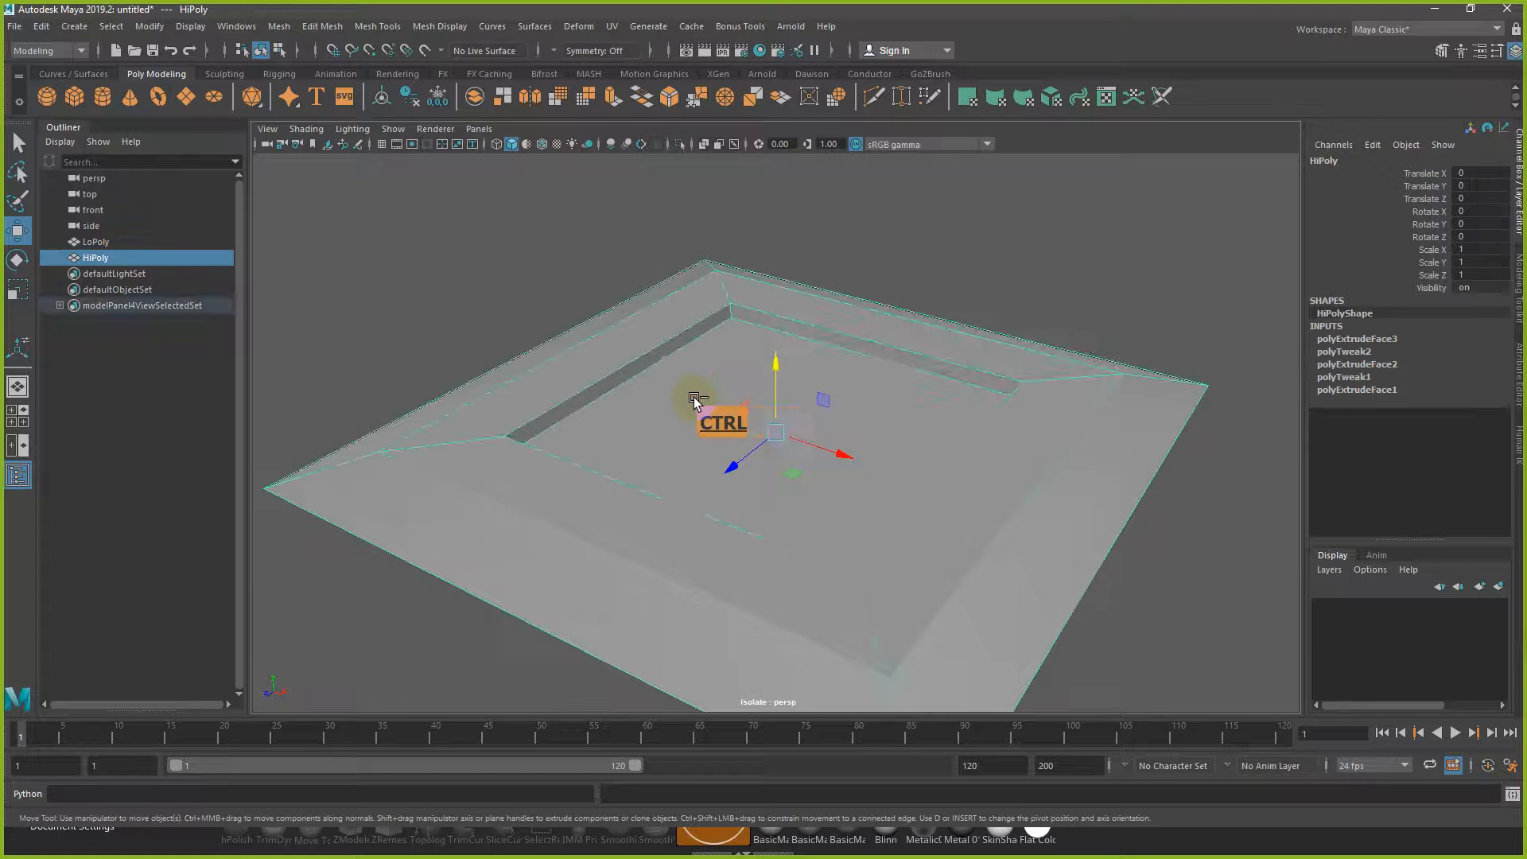
Step: Leave the isolated display and raise the LoPoly plane slightly above HiPoly to Translate Y 0.188
key("ctrl+1")
left_click(629, 352)
left_click_drag(630, 357, 846, 474, "alt")
scroll(896, 446, "up", 5)
scroll(846, 475, "down", 5)
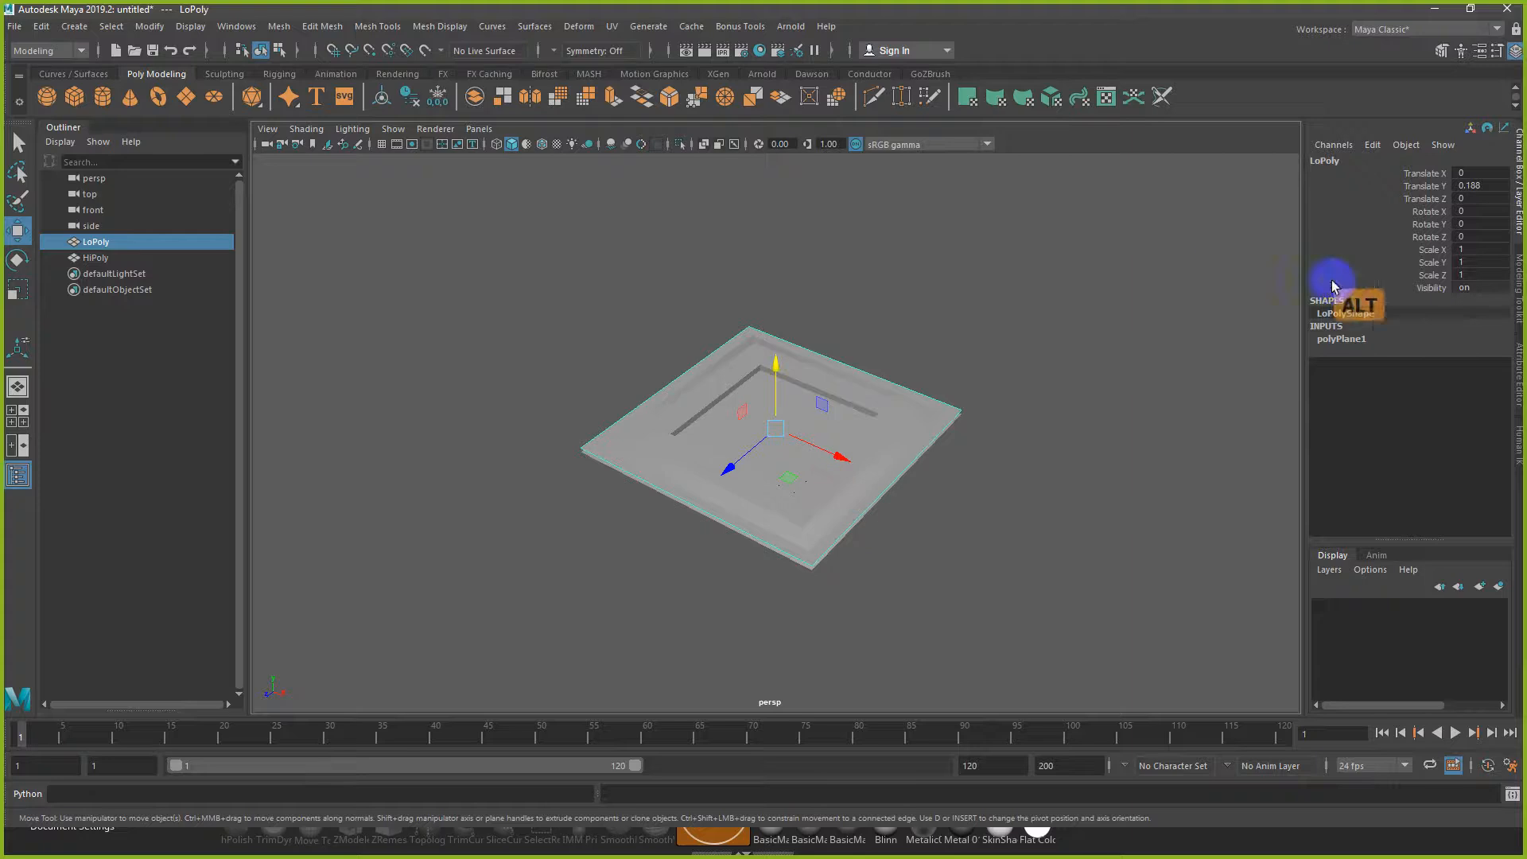
Step: Examine how the raised LoPoly plane overlaps the HiPoly frame from above and from the side, keeping LoPoly selected
left_click(1444, 250)
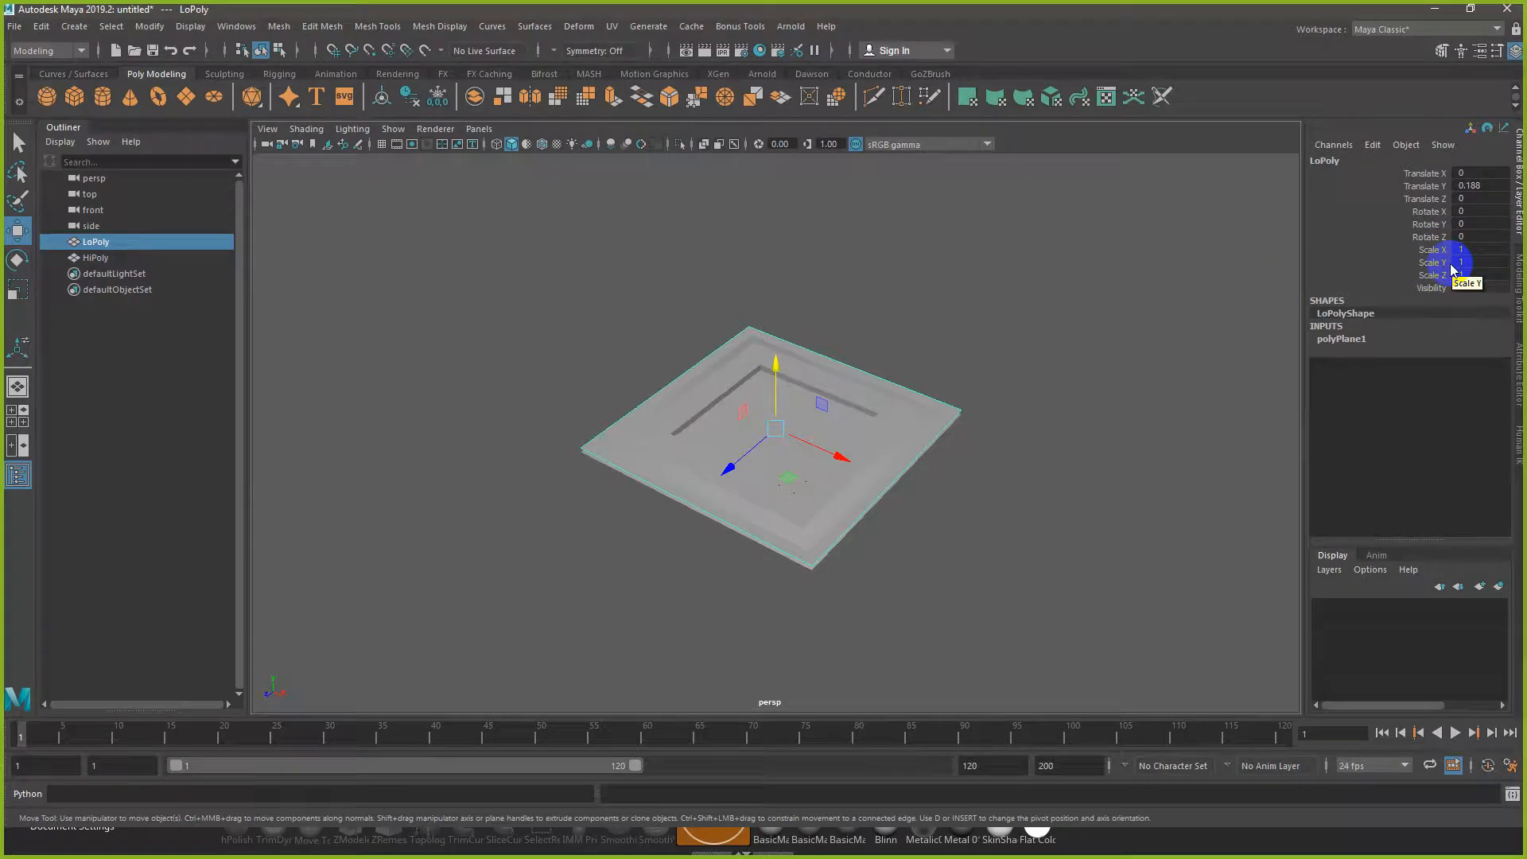
left_click(880, 425)
scroll(1058, 387, "up", 2)
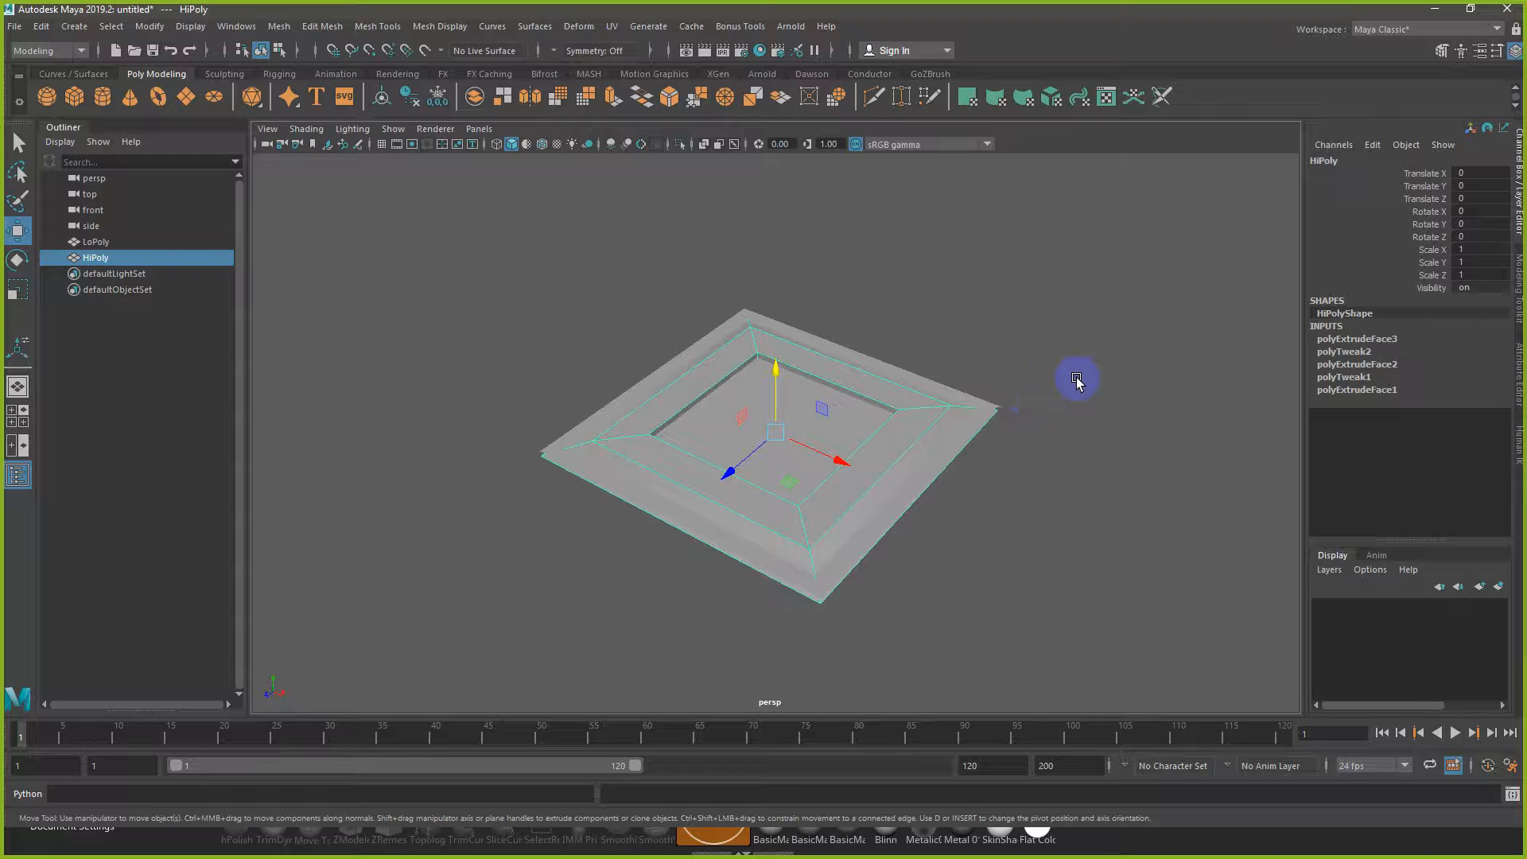
mouse_move(946, 430)
left_mouse_down("alt")
mouse_move(985, 436)
mouse_move(923, 470)
mouse_move(971, 439)
left_mouse_up("alt")
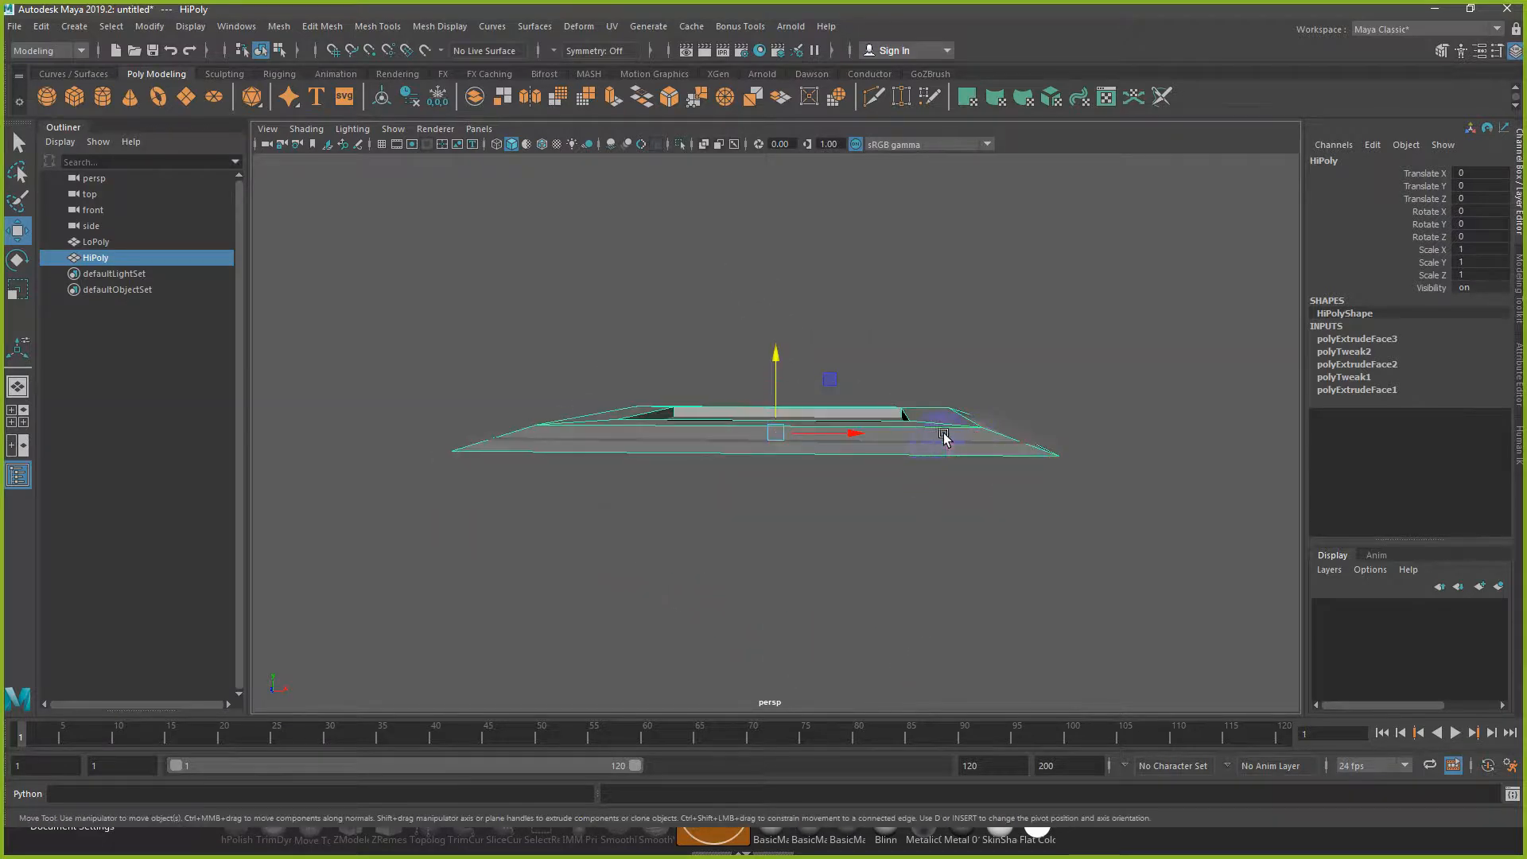
left_click(1027, 431)
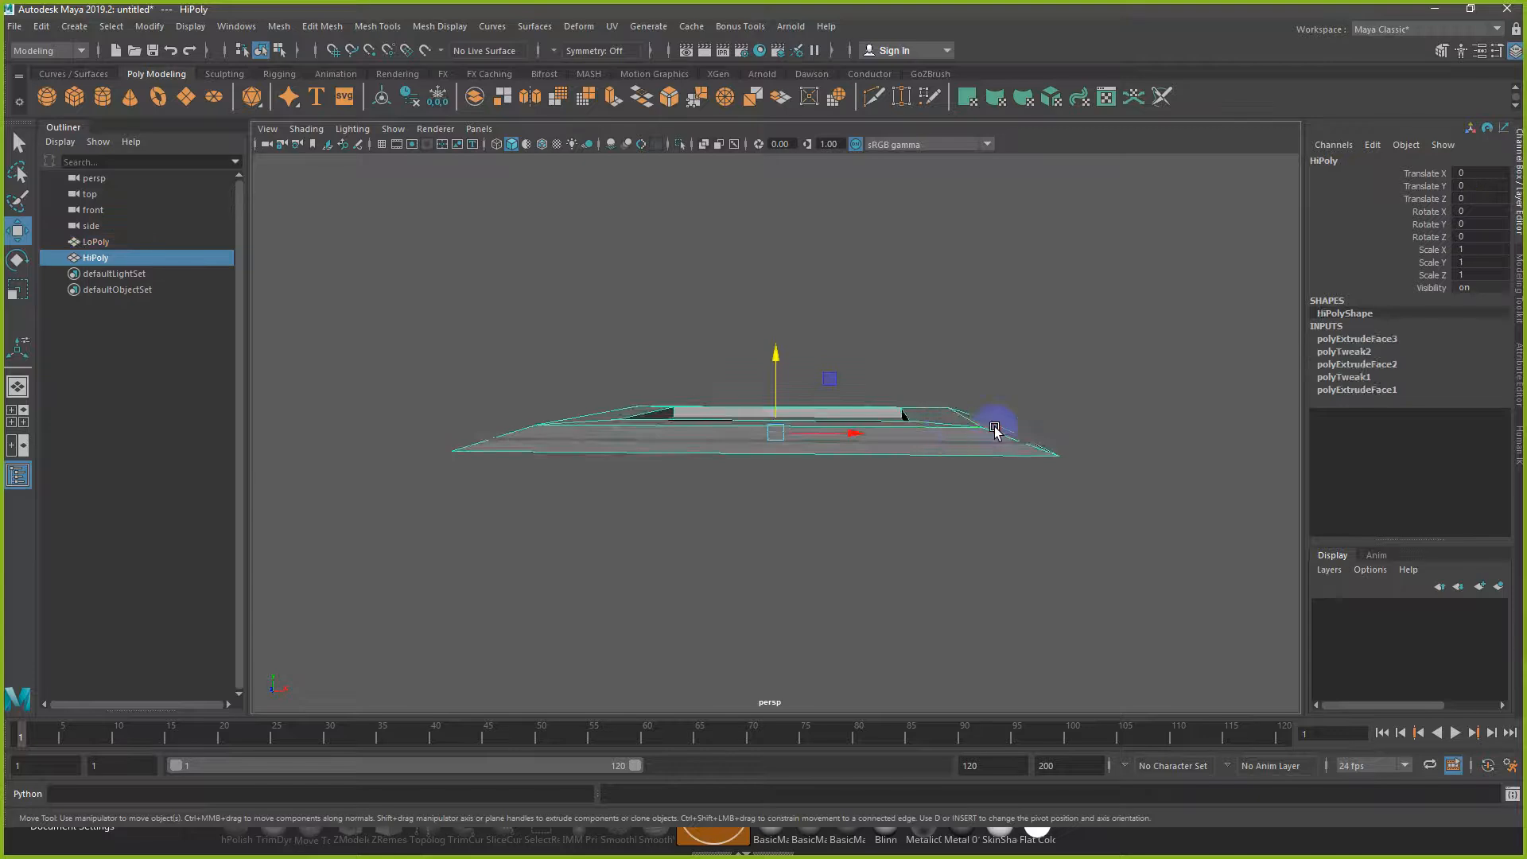
left_click_drag(1013, 429, 987, 477, "alt")
key("ctrl+z")
key("ctrl+z")
key("ctrl+z")
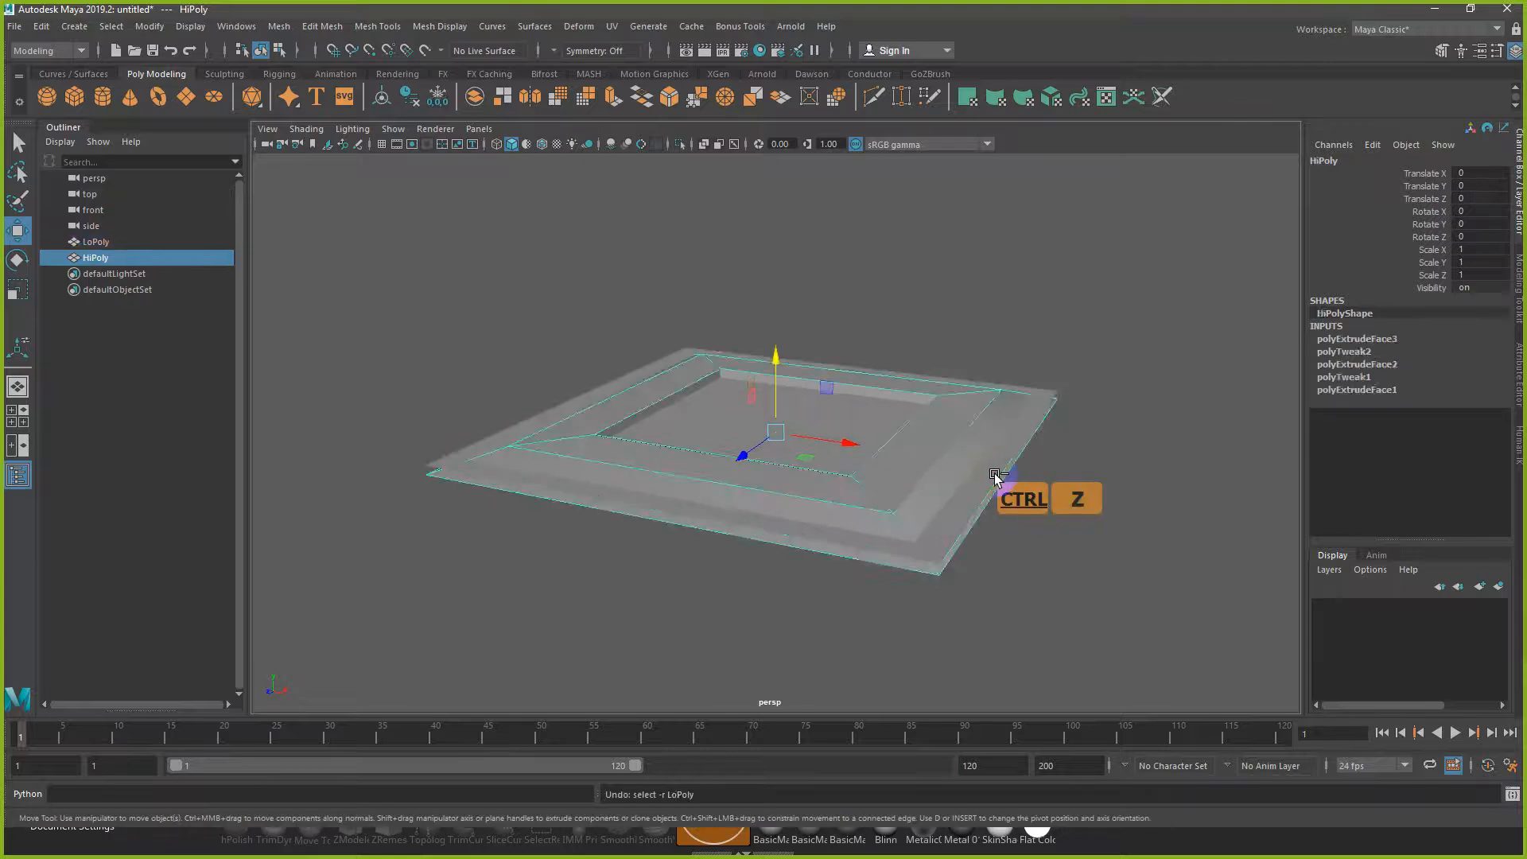
key("ctrl+z")
key("ctrl+z")
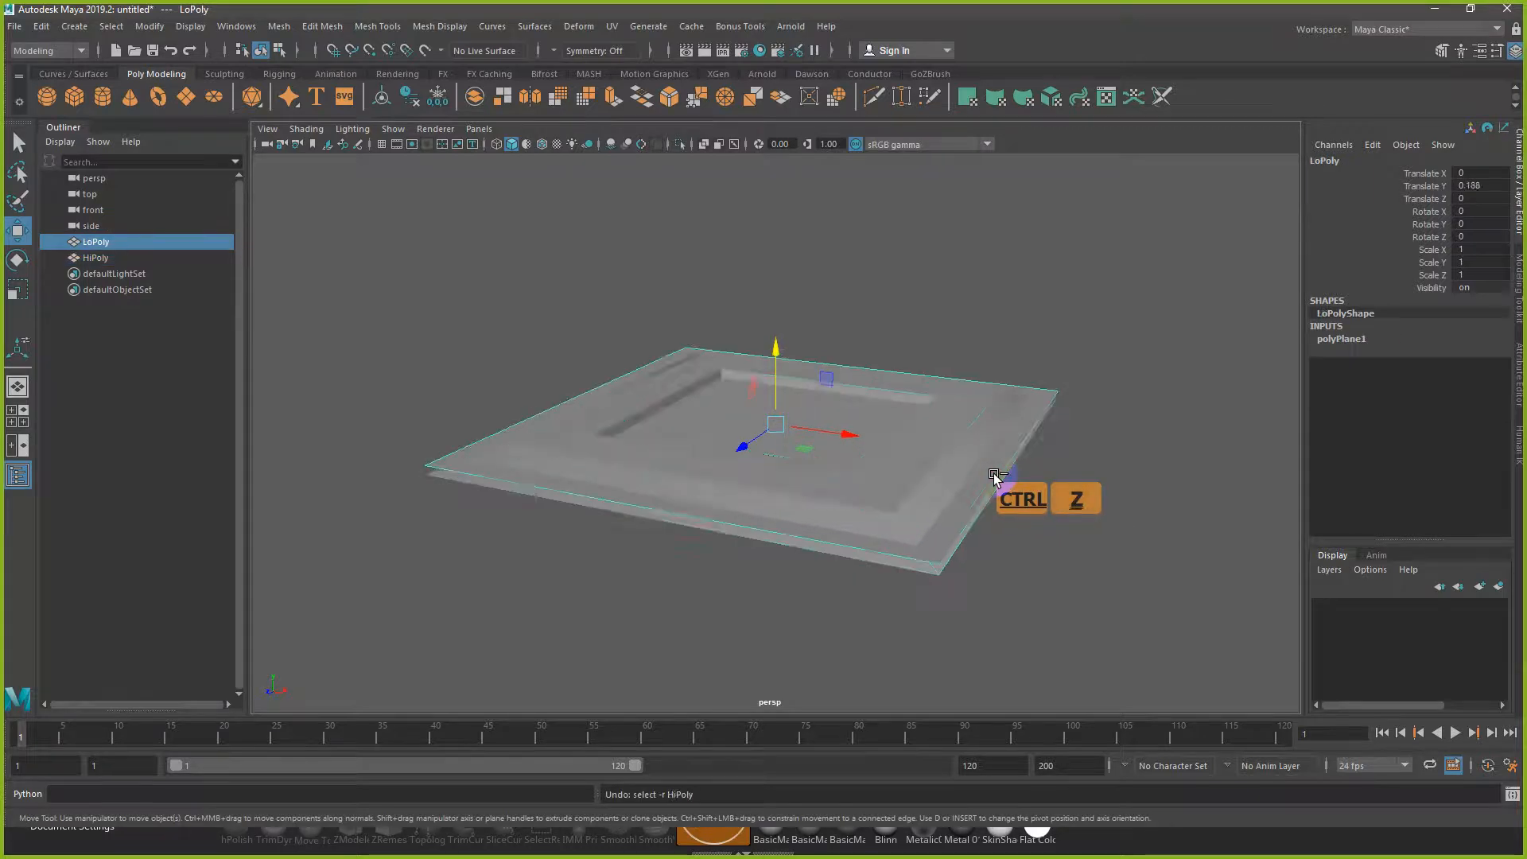
Step: Raise the LoPoly plane further above HiPoly to Translate Y 0.491 and turn on the viewport grid
left_click_drag(1007, 485, 893, 481, "alt")
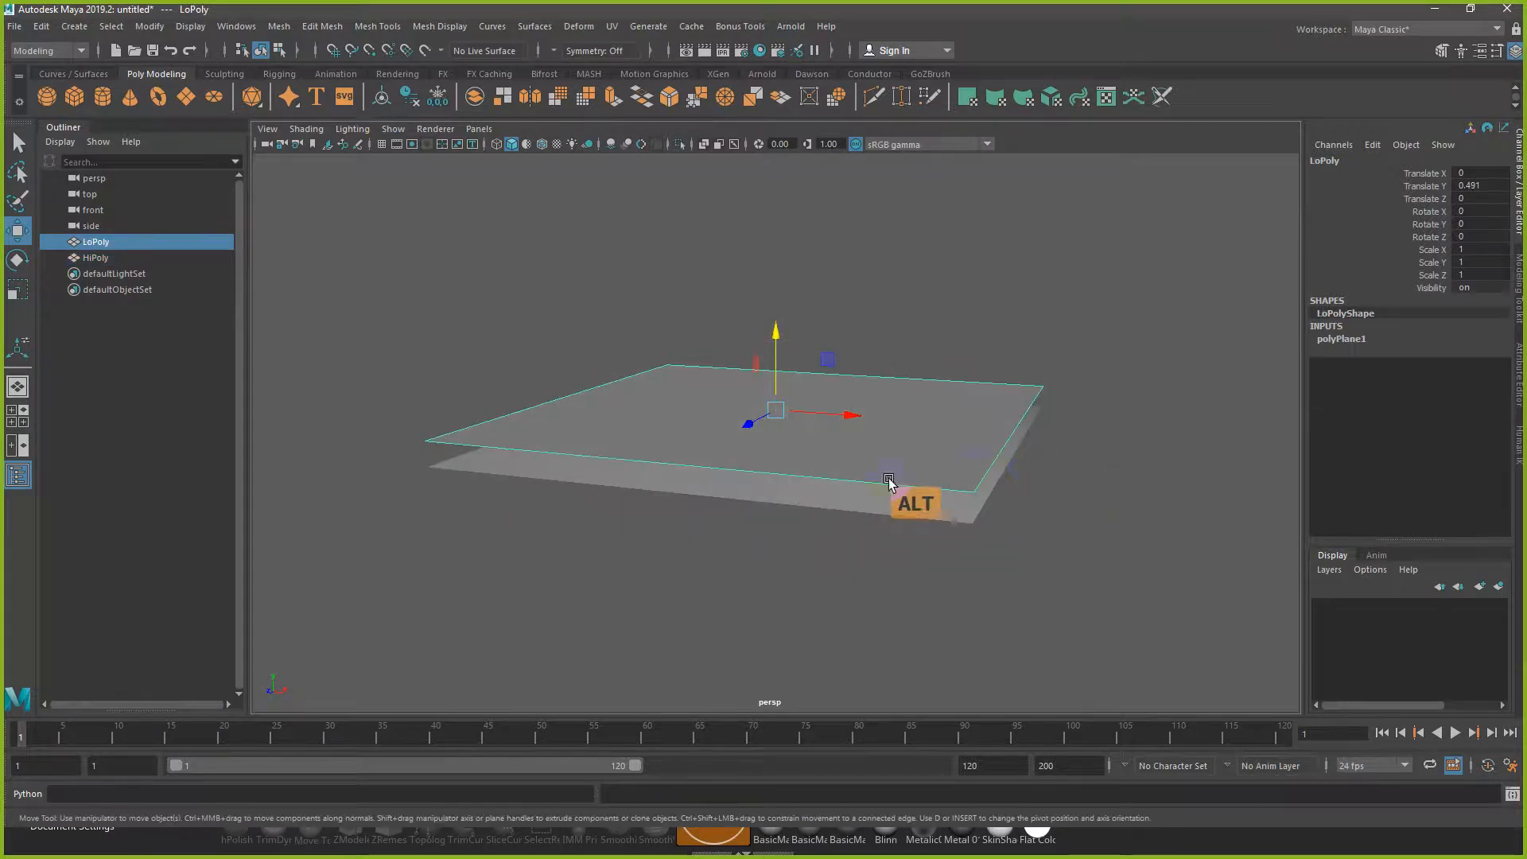
left_click(871, 487)
left_click_drag(803, 422, 842, 501, "alt")
left_click(381, 143)
scroll(713, 421, "up", 4)
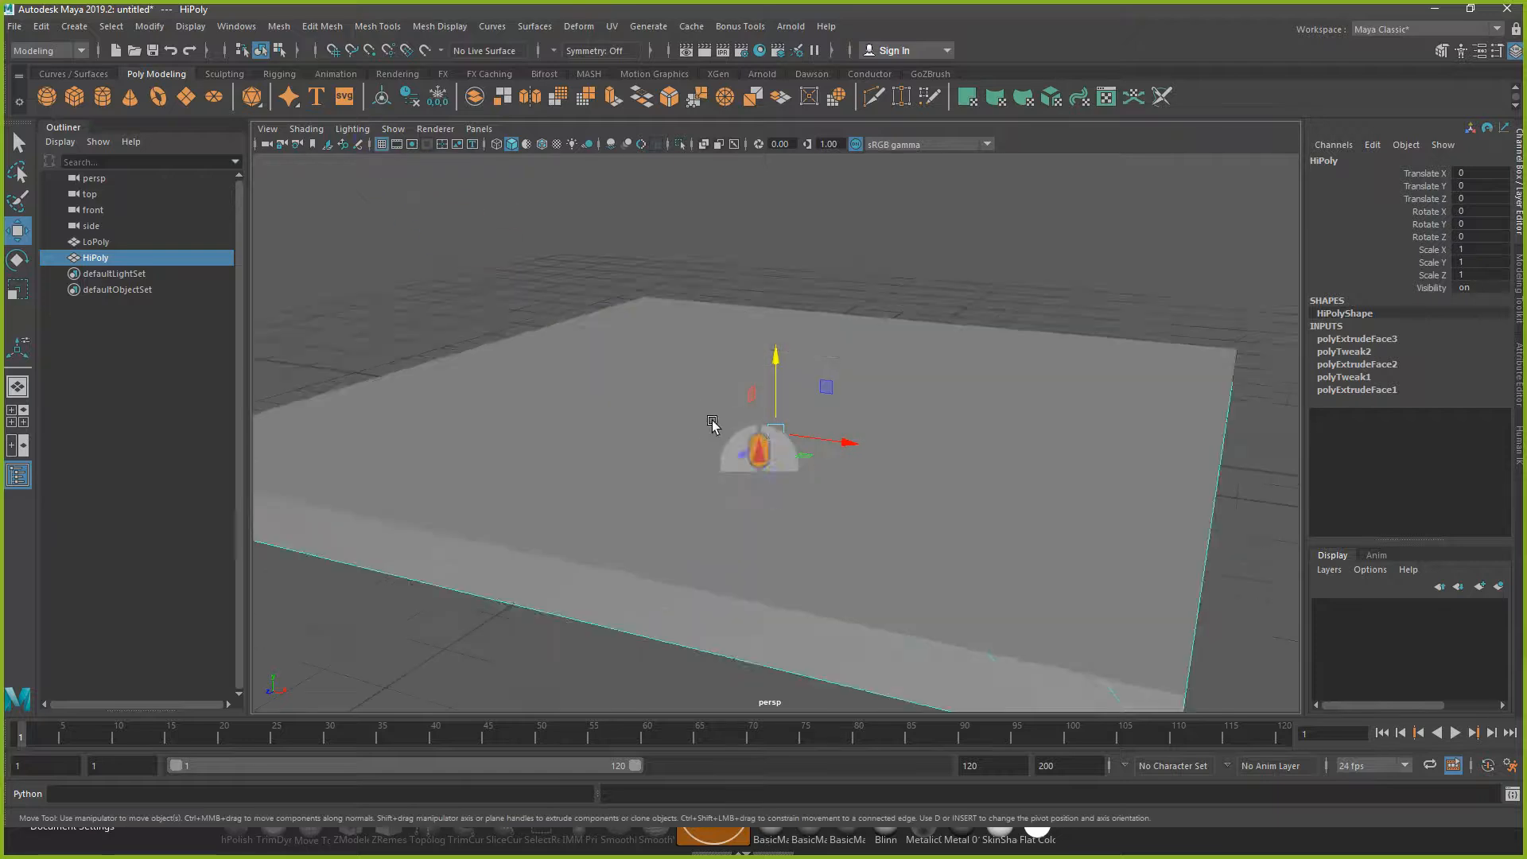
left_click_drag(772, 460, 835, 434, "alt")
Step: Select the LoPoly plane and snap its pivot to the grid origin
left_click(835, 401)
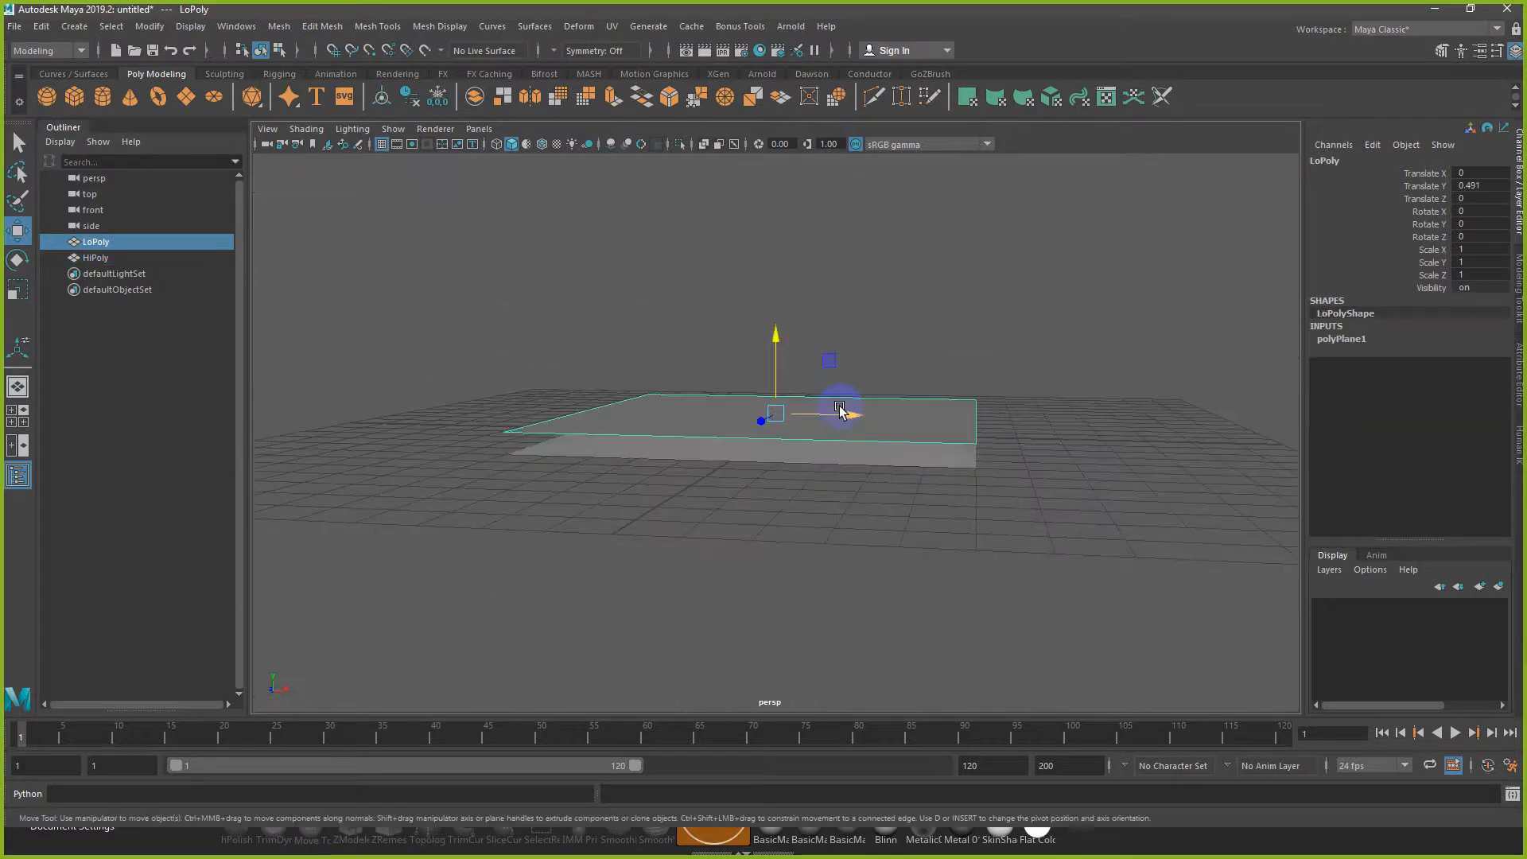
key("d")
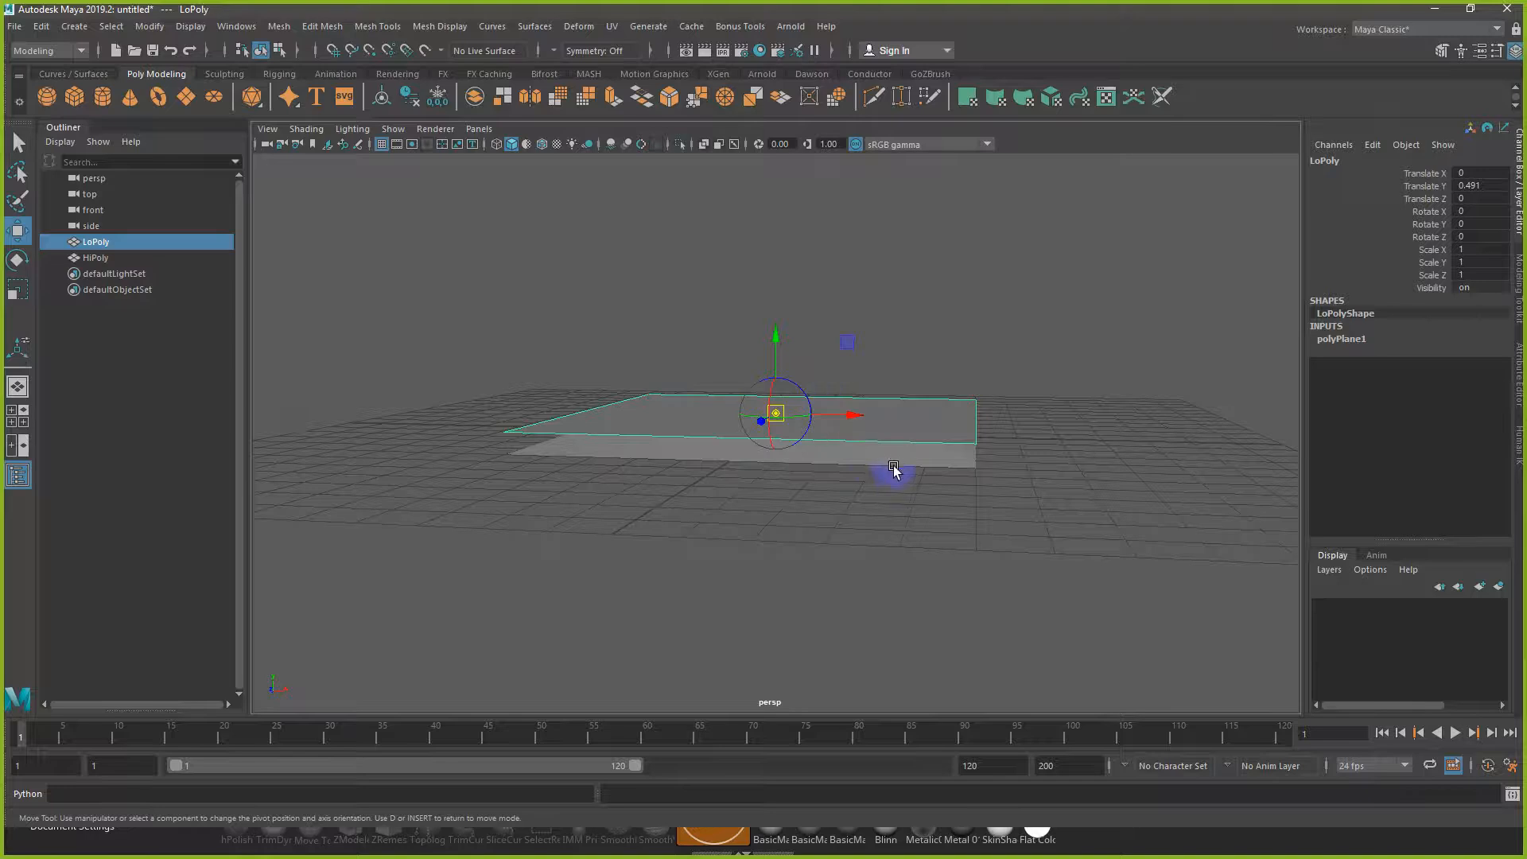
left_click_drag(880, 467, 811, 488, "alt")
key("x")
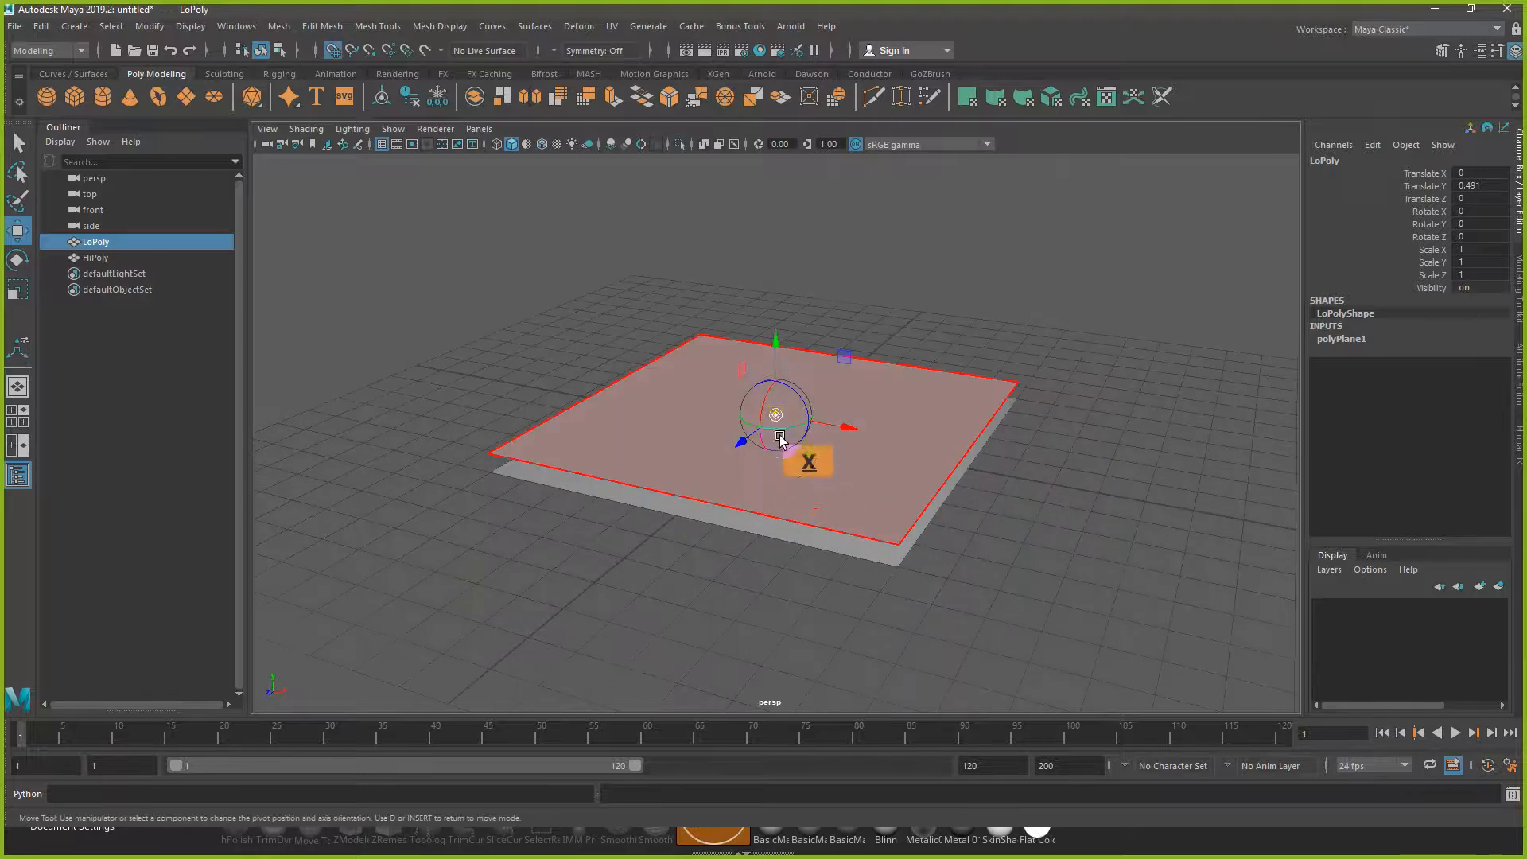
left_click_drag(777, 414, 772, 431)
Step: Check LoPoly's pivot against the grid origin in wireframe and shaded display, and inspect its translate values
left_click_drag(883, 477, 899, 589, "alt")
key("4")
scroll(899, 574, "up", 6, "alt")
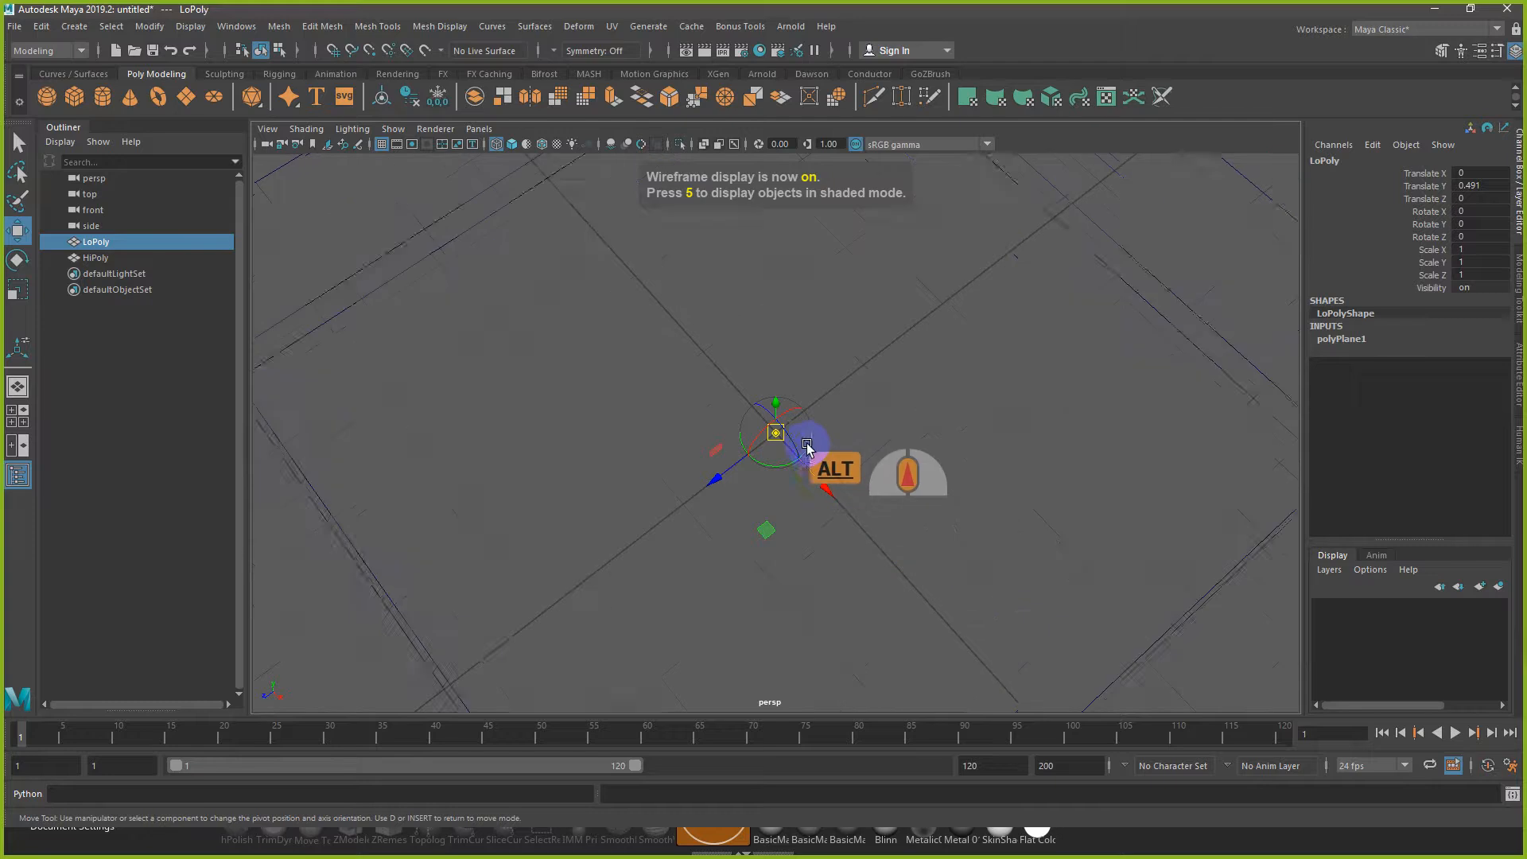
scroll(823, 471, "down", 8, "alt")
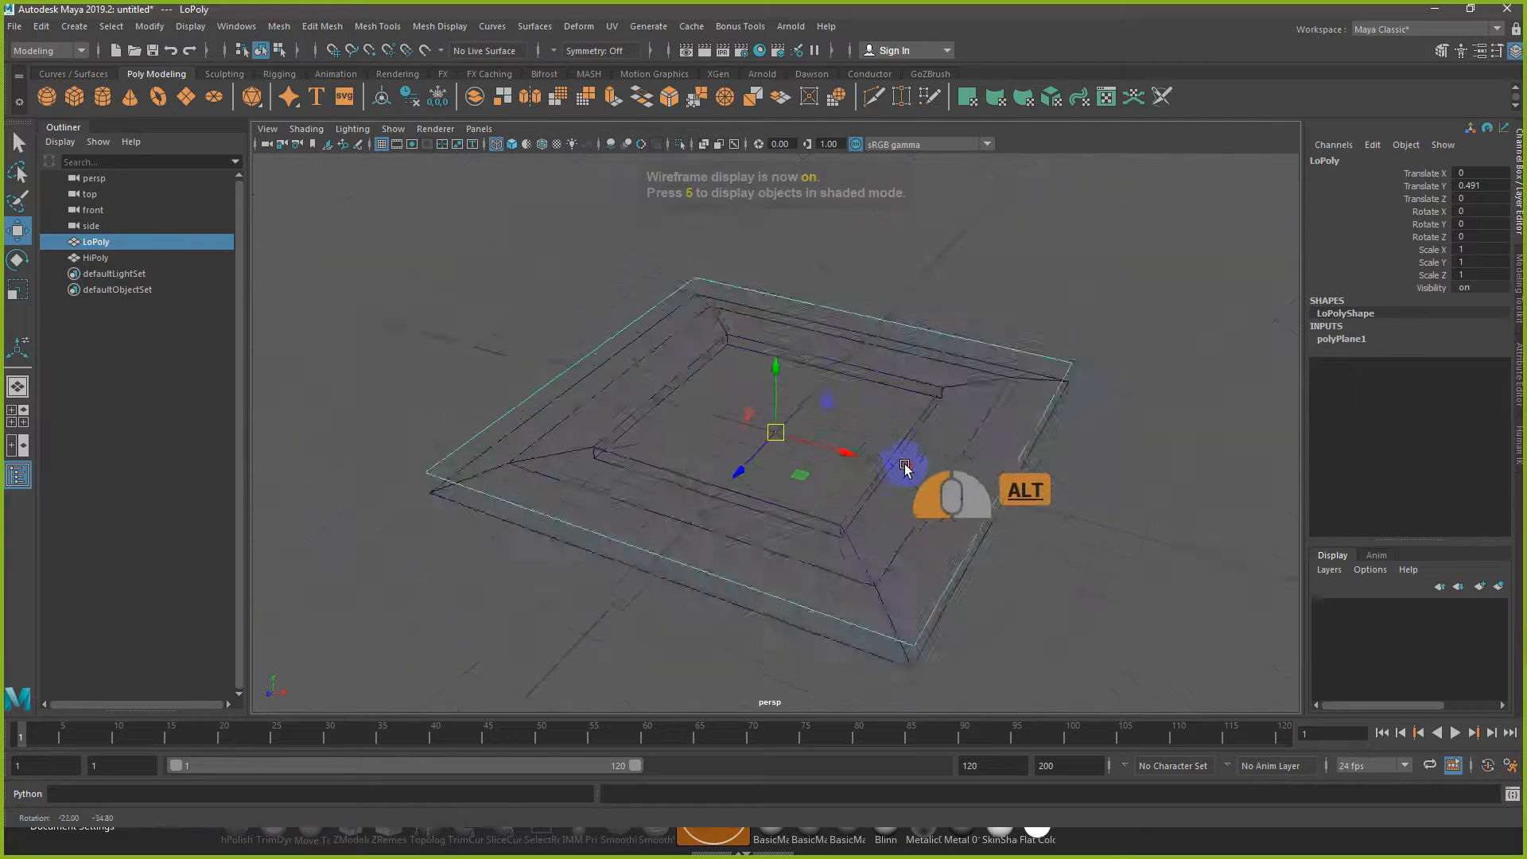
scroll(910, 481, "up", 3, "alt")
key("5")
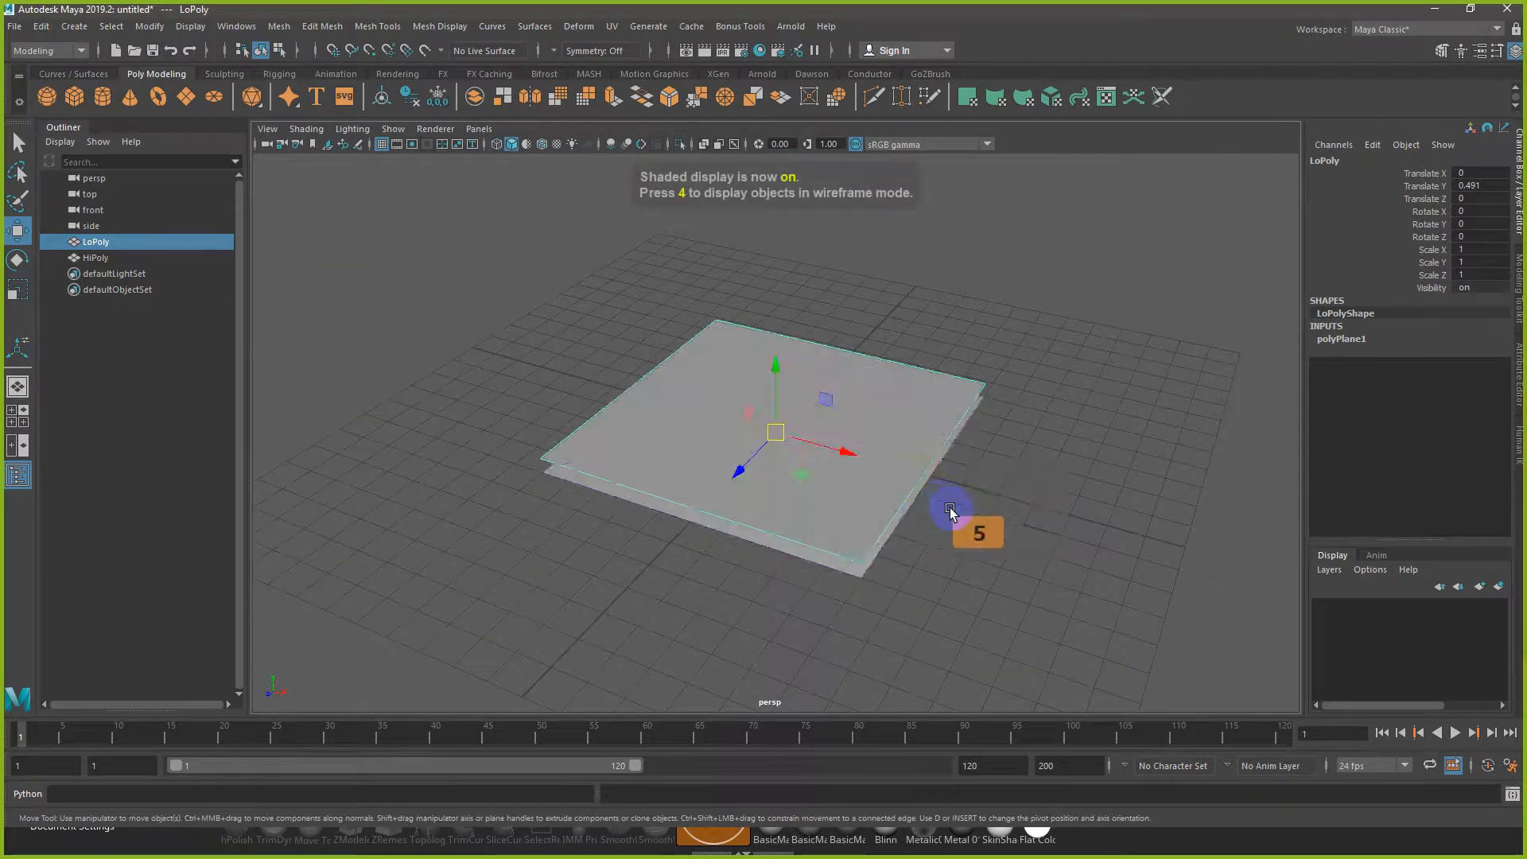
left_click_drag(943, 504, 995, 474, "alt")
left_click(913, 427)
left_click(915, 427)
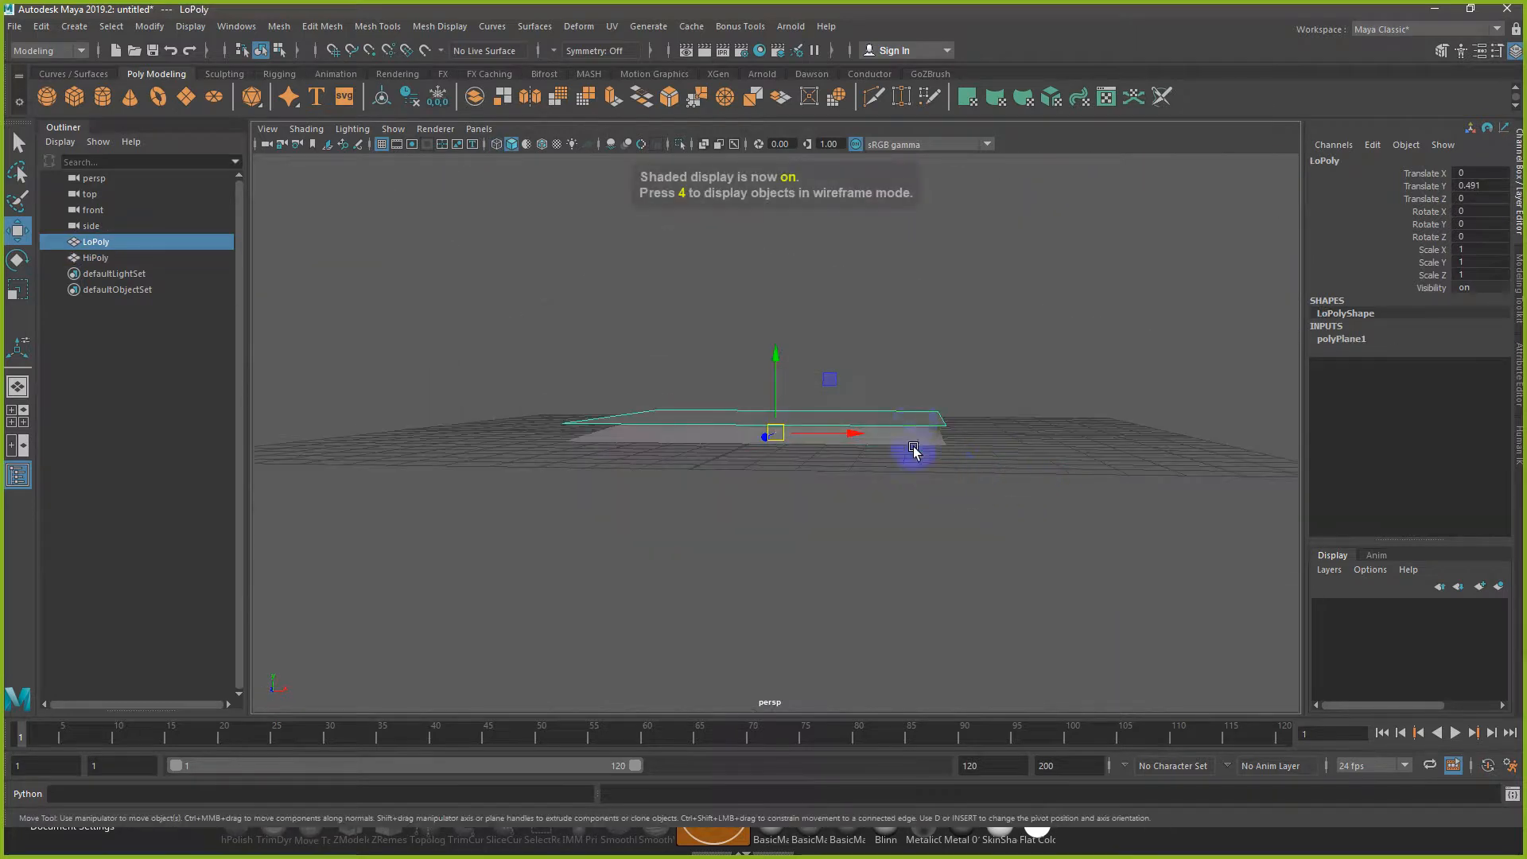
left_click(917, 427)
left_click(920, 427)
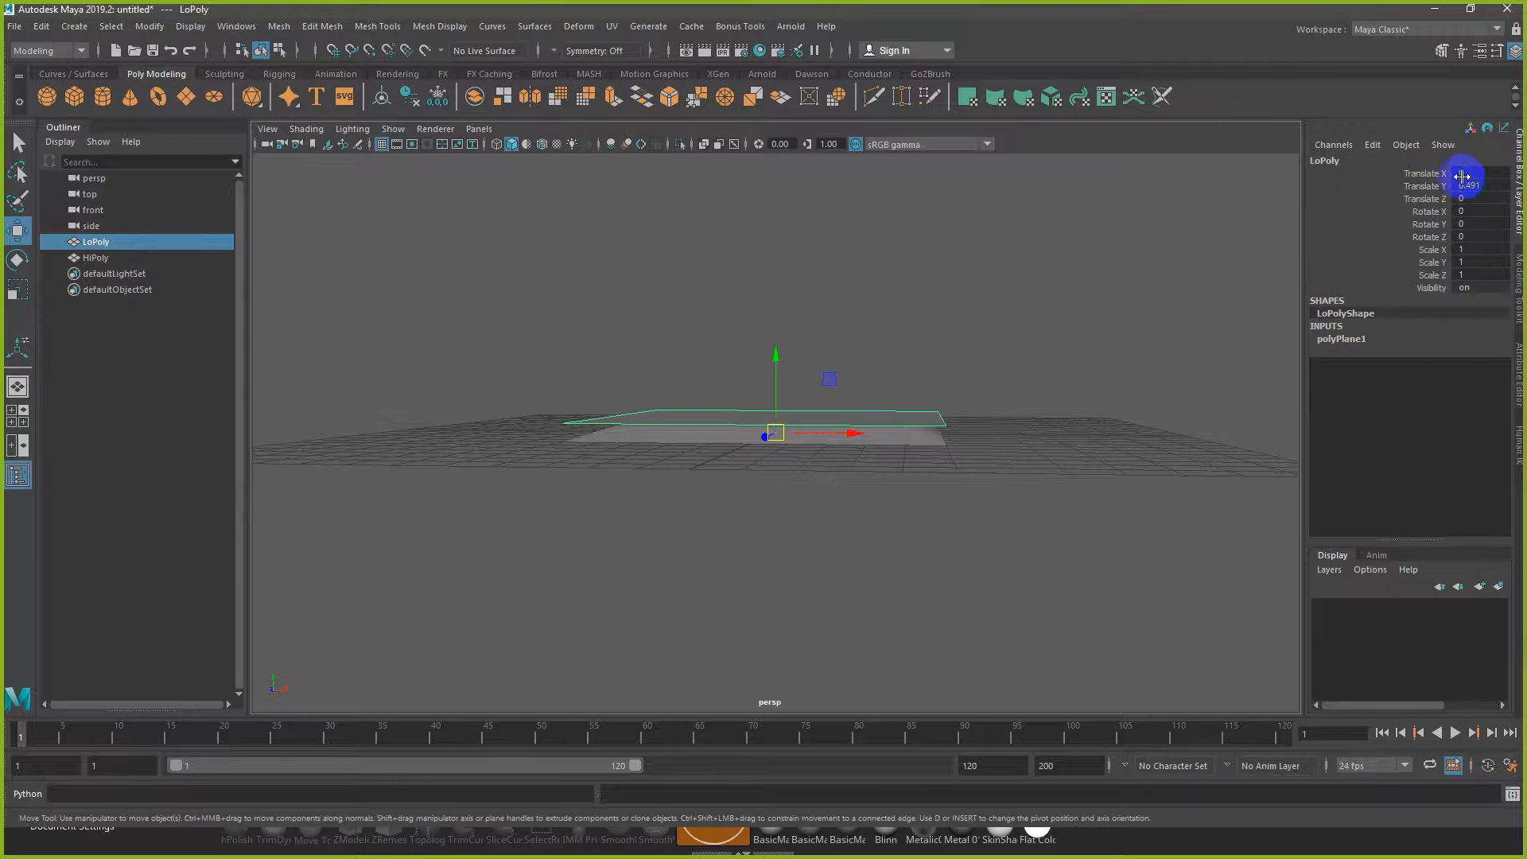
key("ctrl+F5")
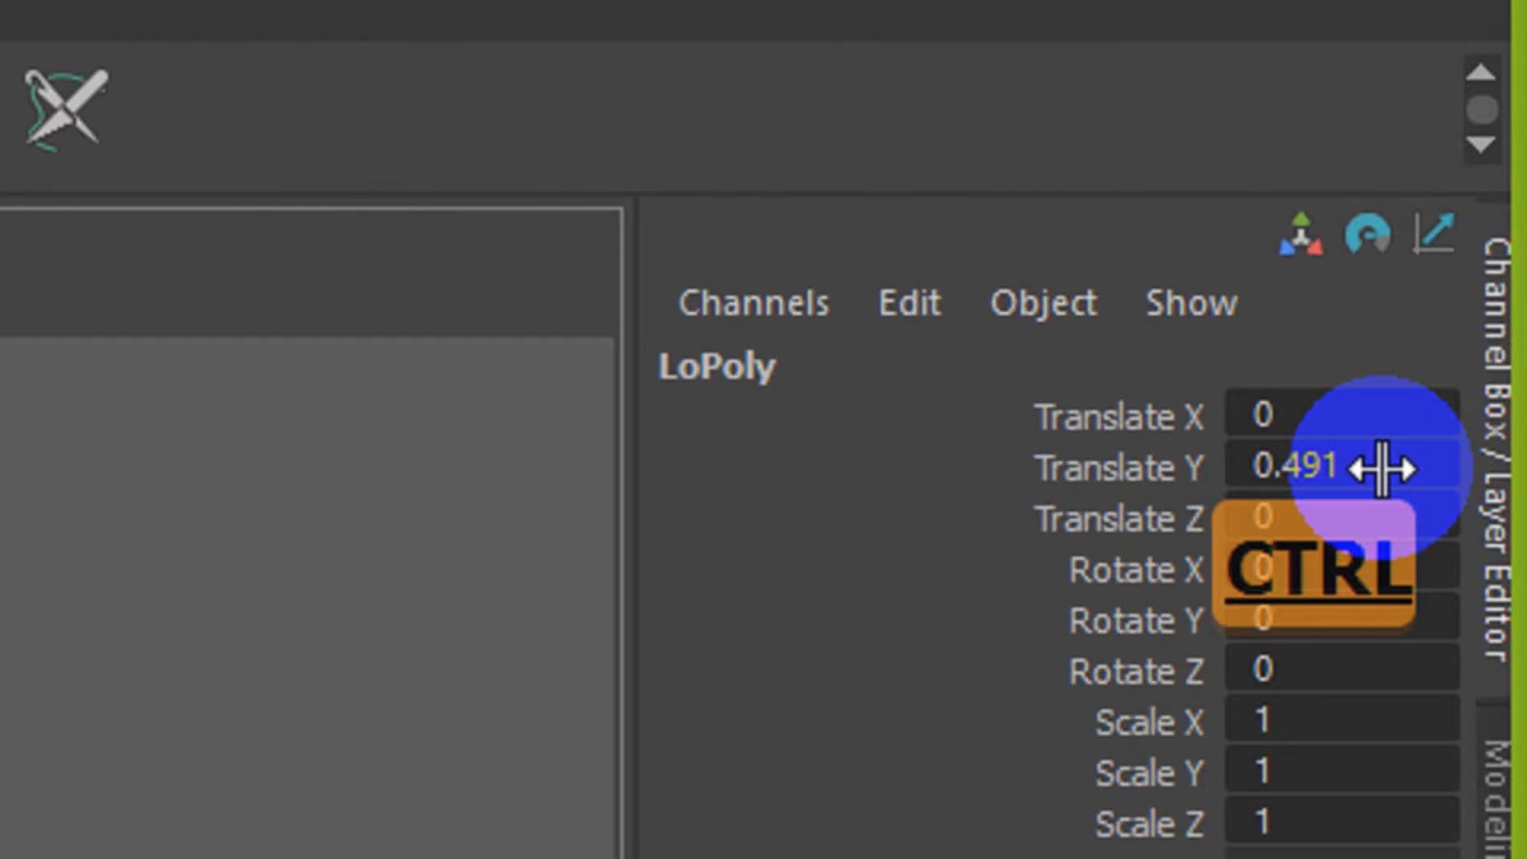
key("ctrl+F5")
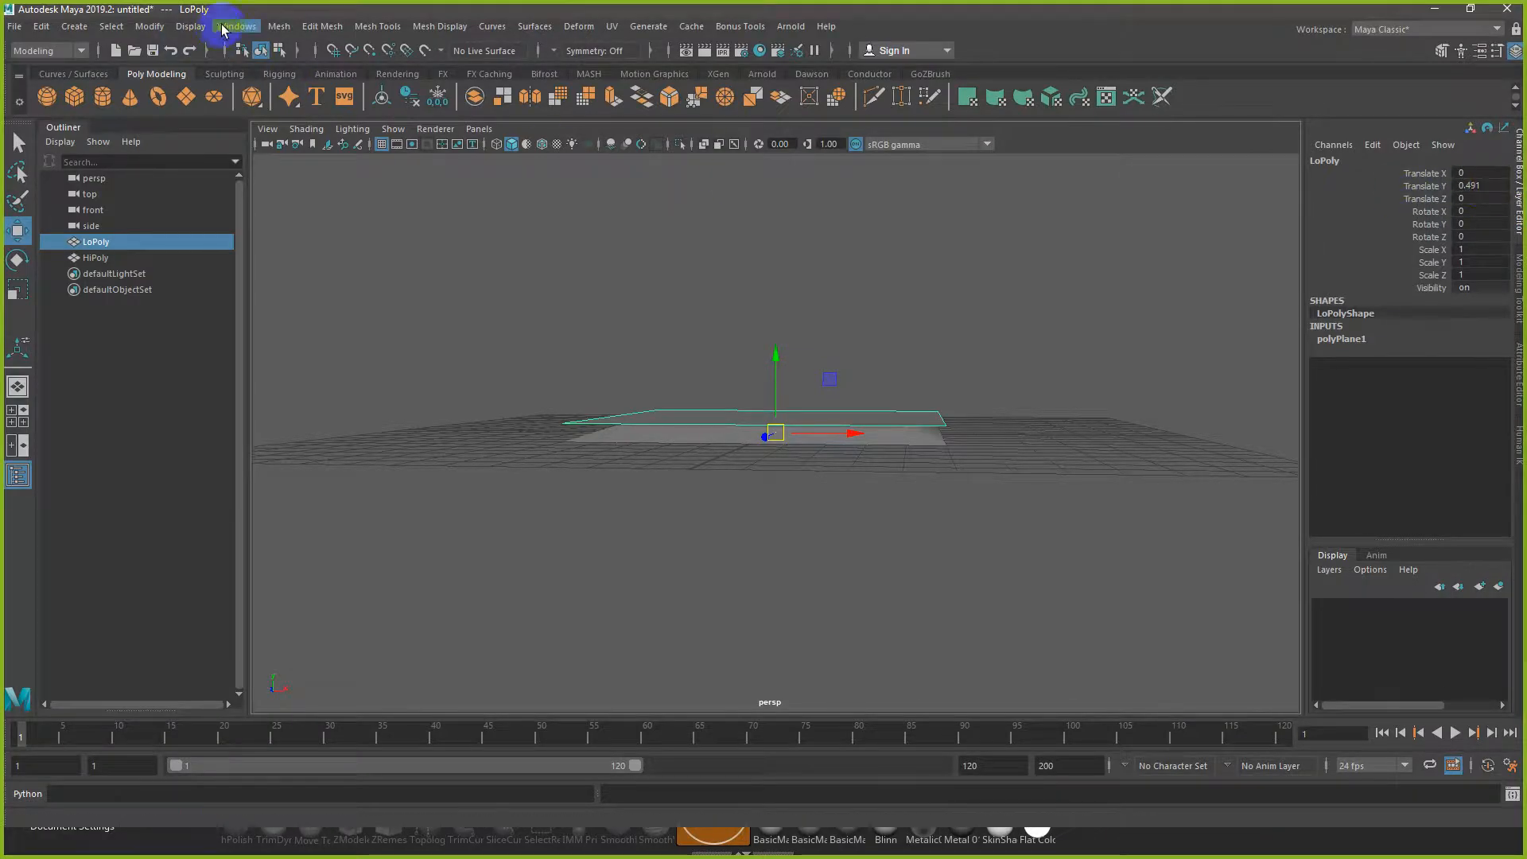
Step: Freeze the transformations of the LoPoly plane
left_click(153, 27)
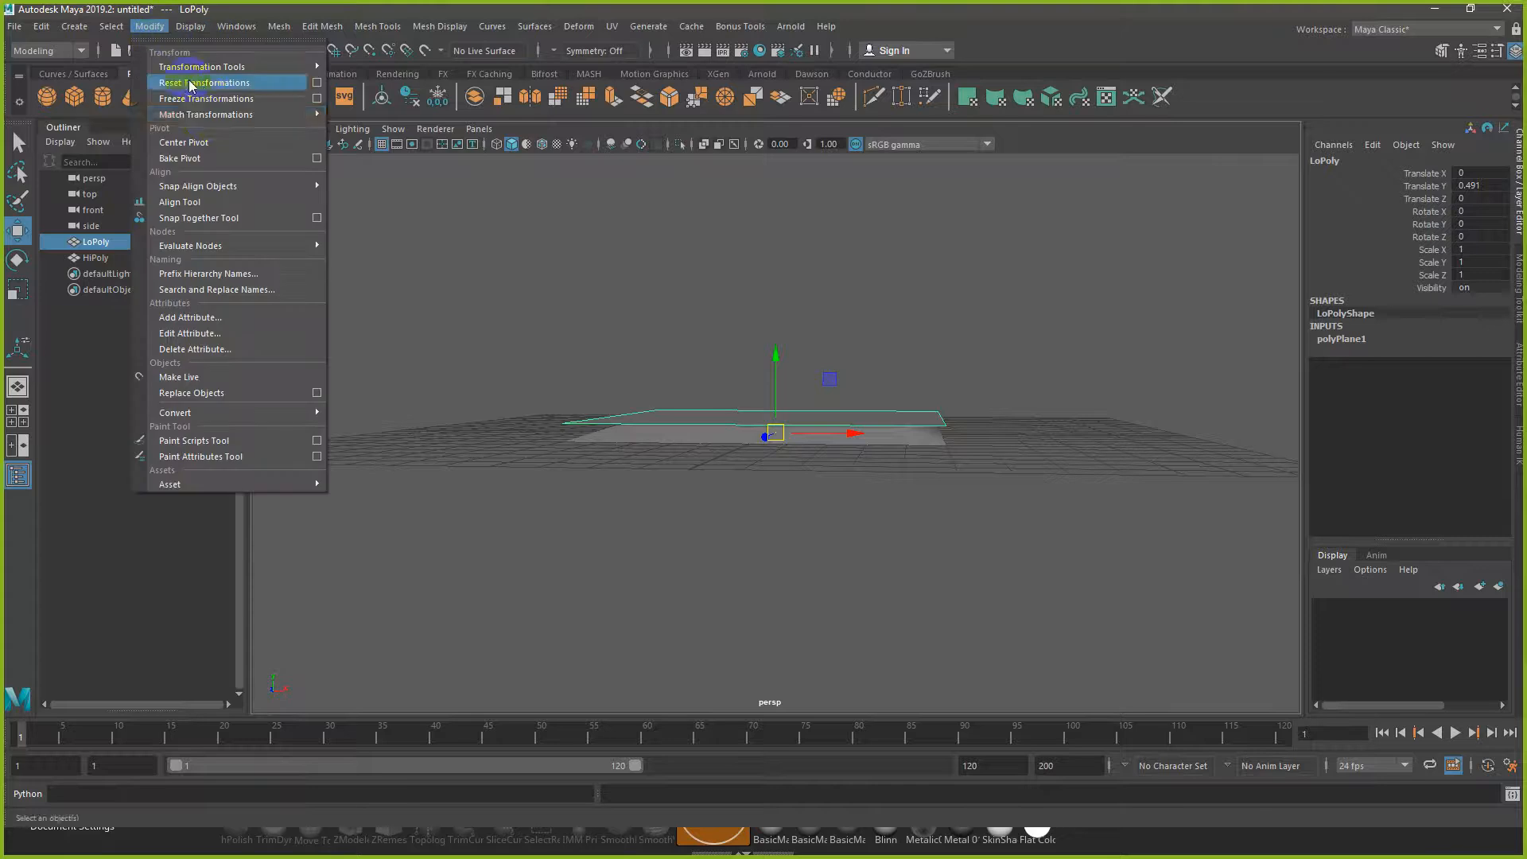
left_click(254, 99)
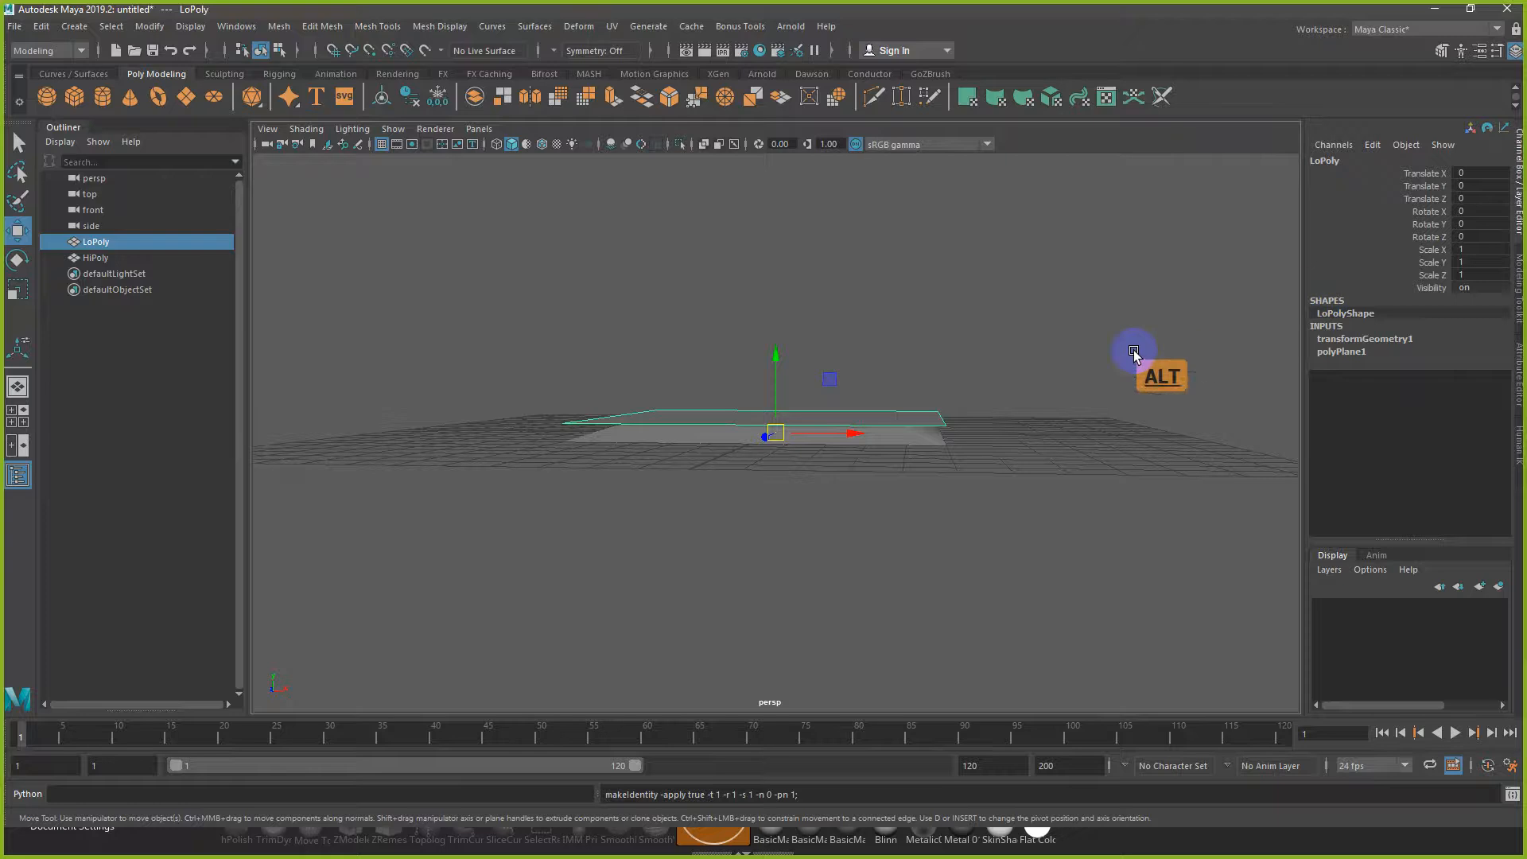
left_click_drag(1133, 350, 1084, 367, "alt")
Step: Try Duplicate, Duplicate Special and Duplicate with Transform on the LoPoly plane, undoing each copy
key("ctrl+d")
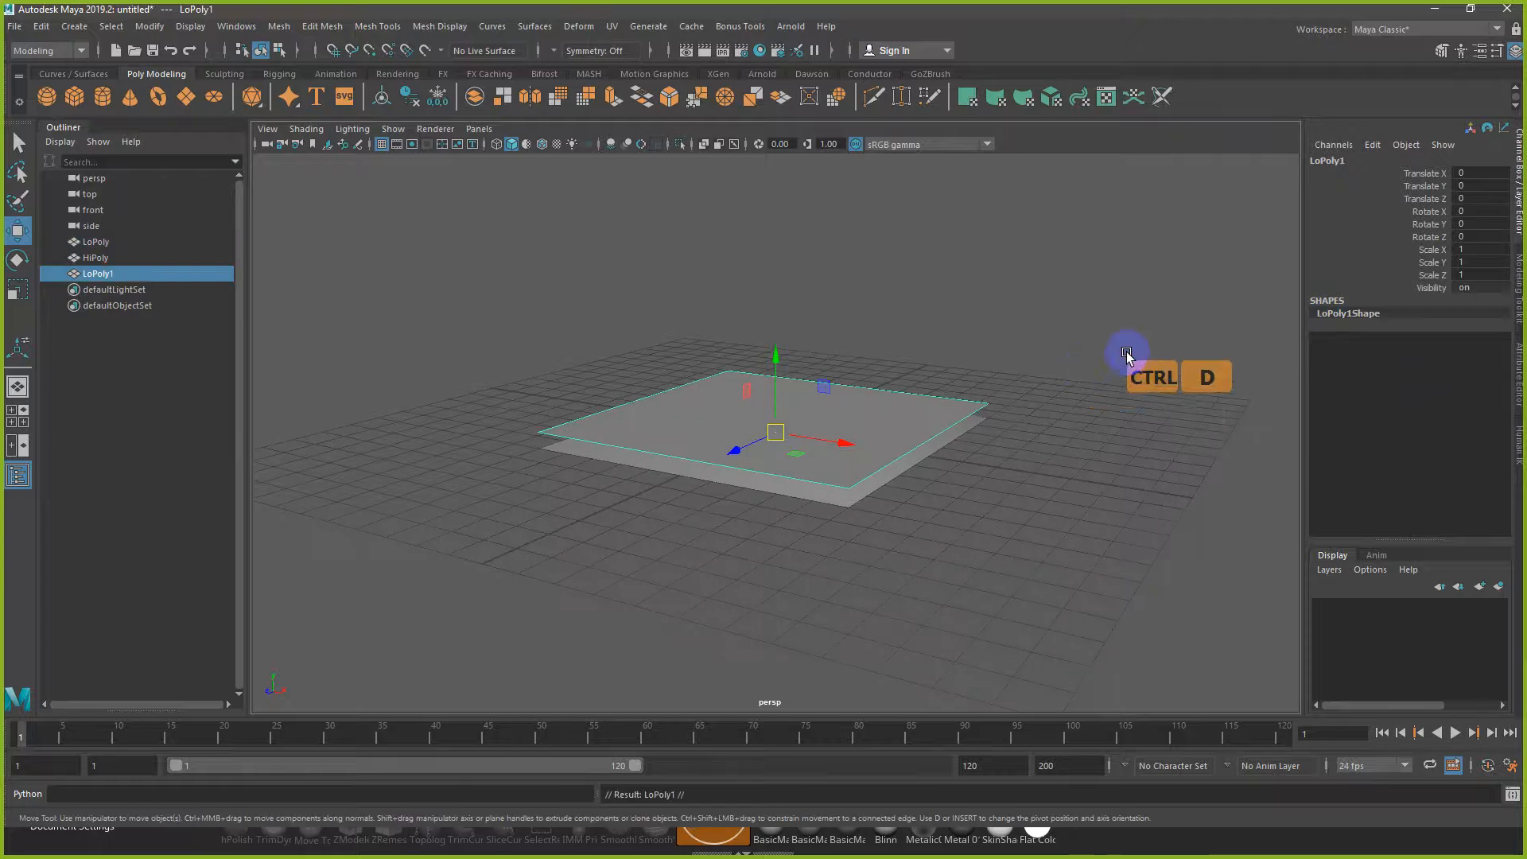
key("ctrl+z")
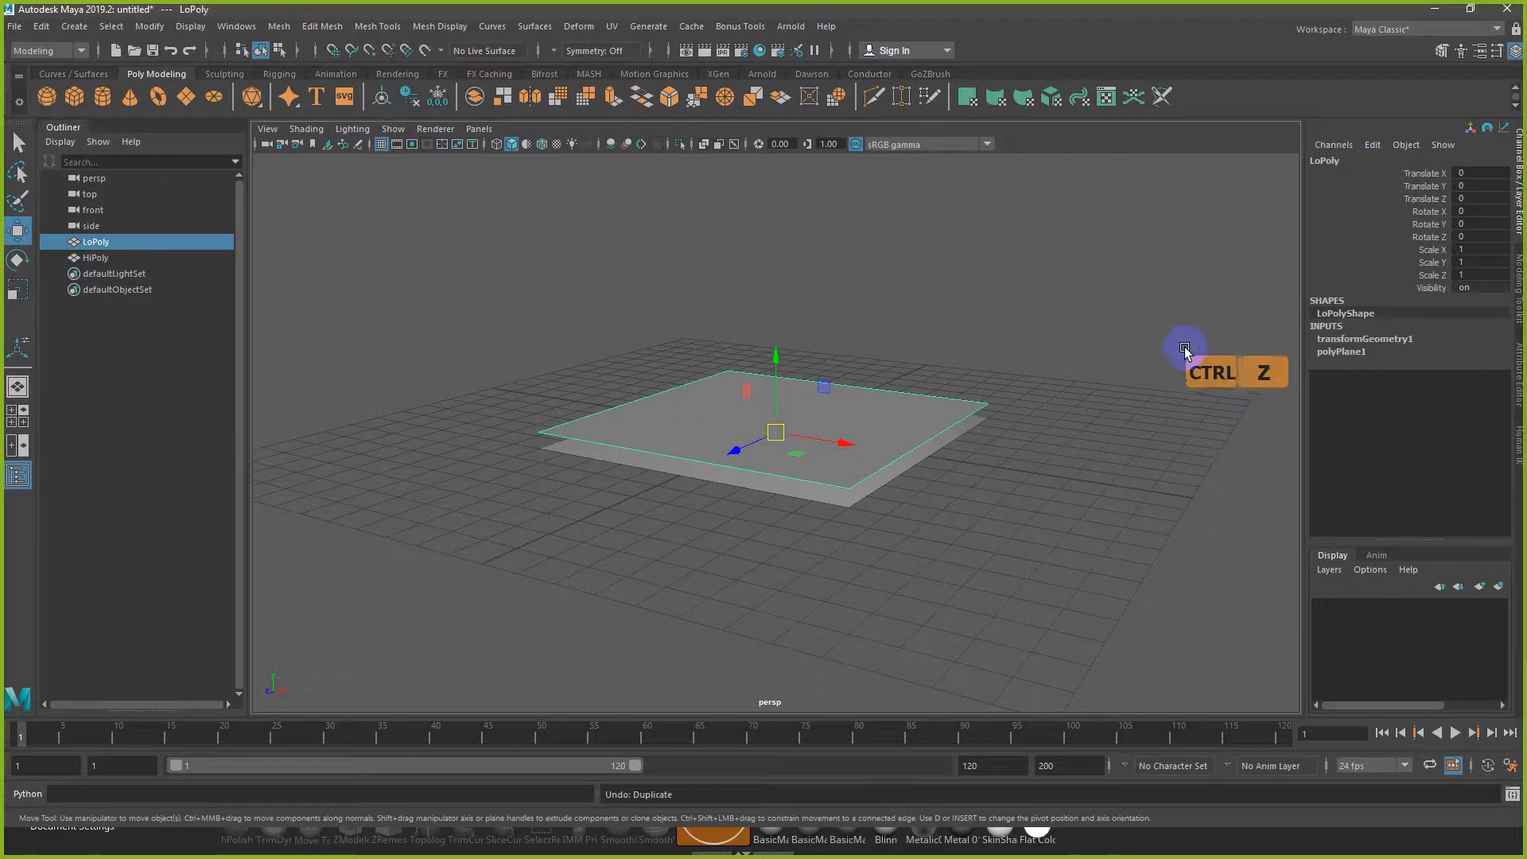
key("ctrl+alt+d")
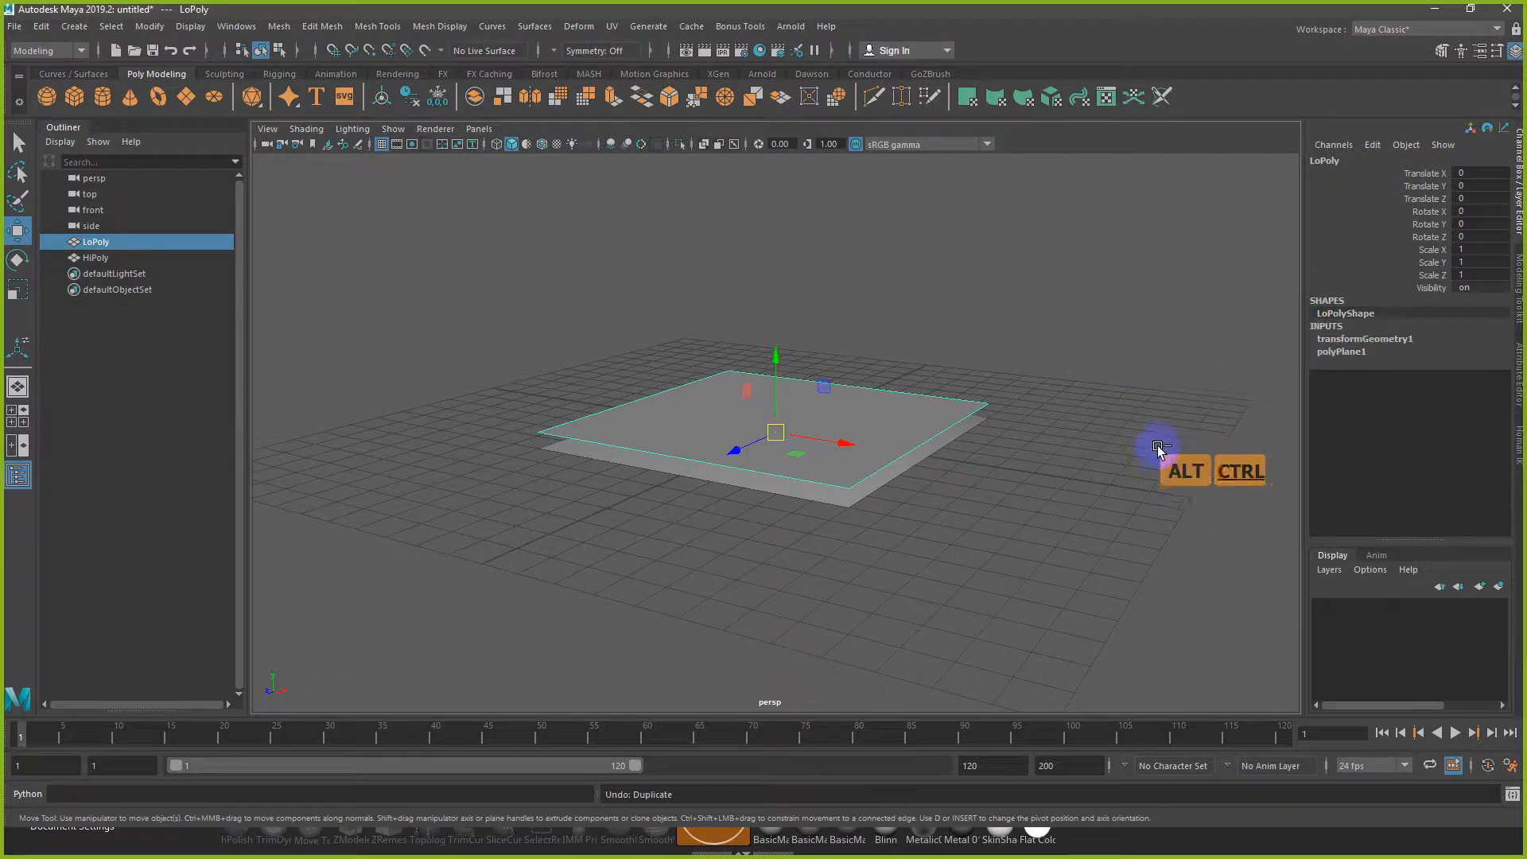
key("ctrl+z")
key("ctrl+shift+d")
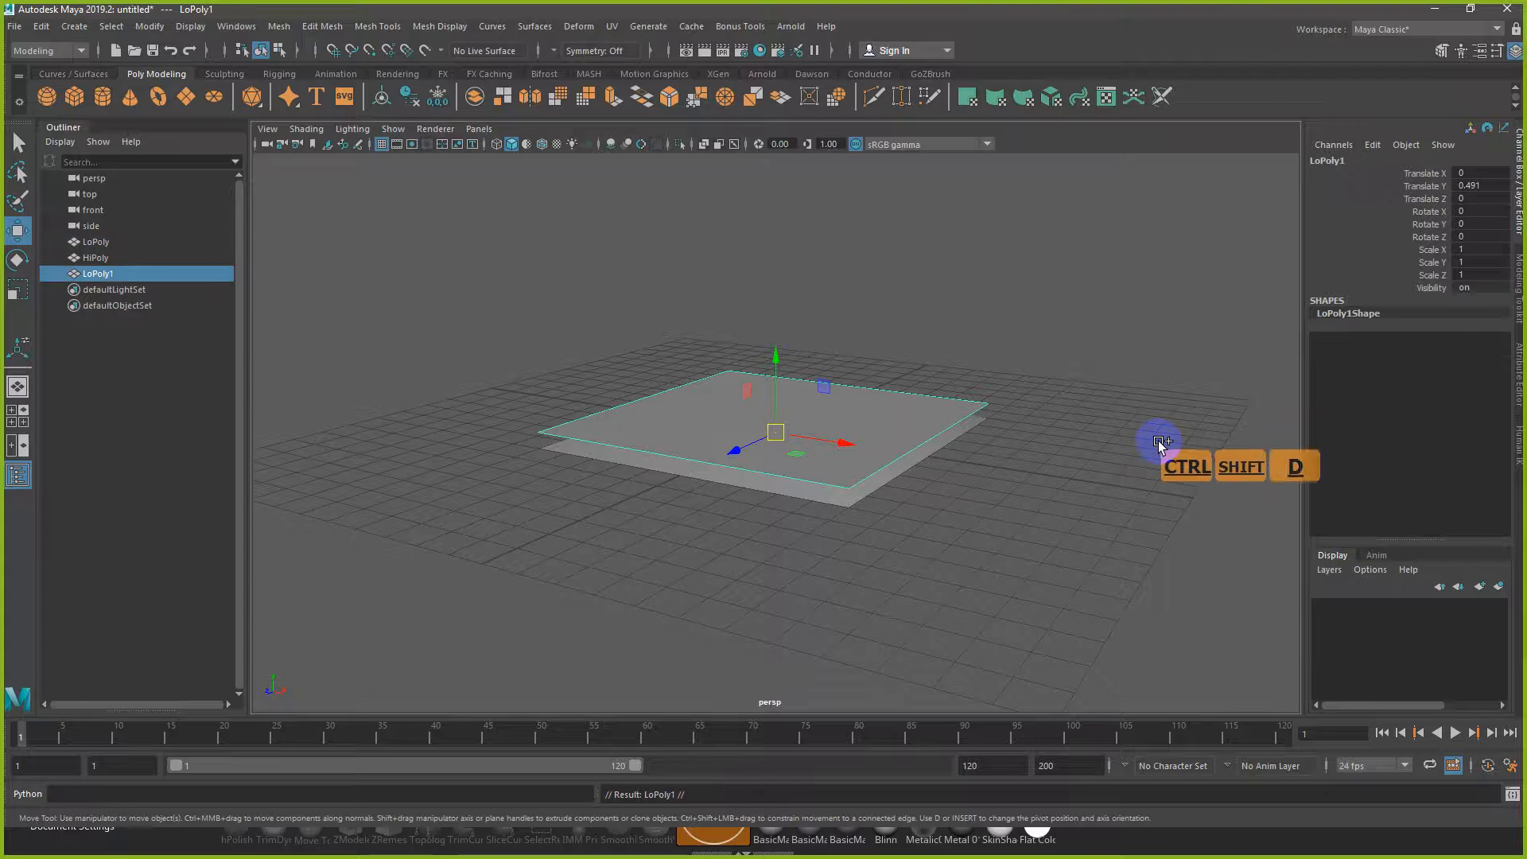
key("ctrl+z")
key("shift+d")
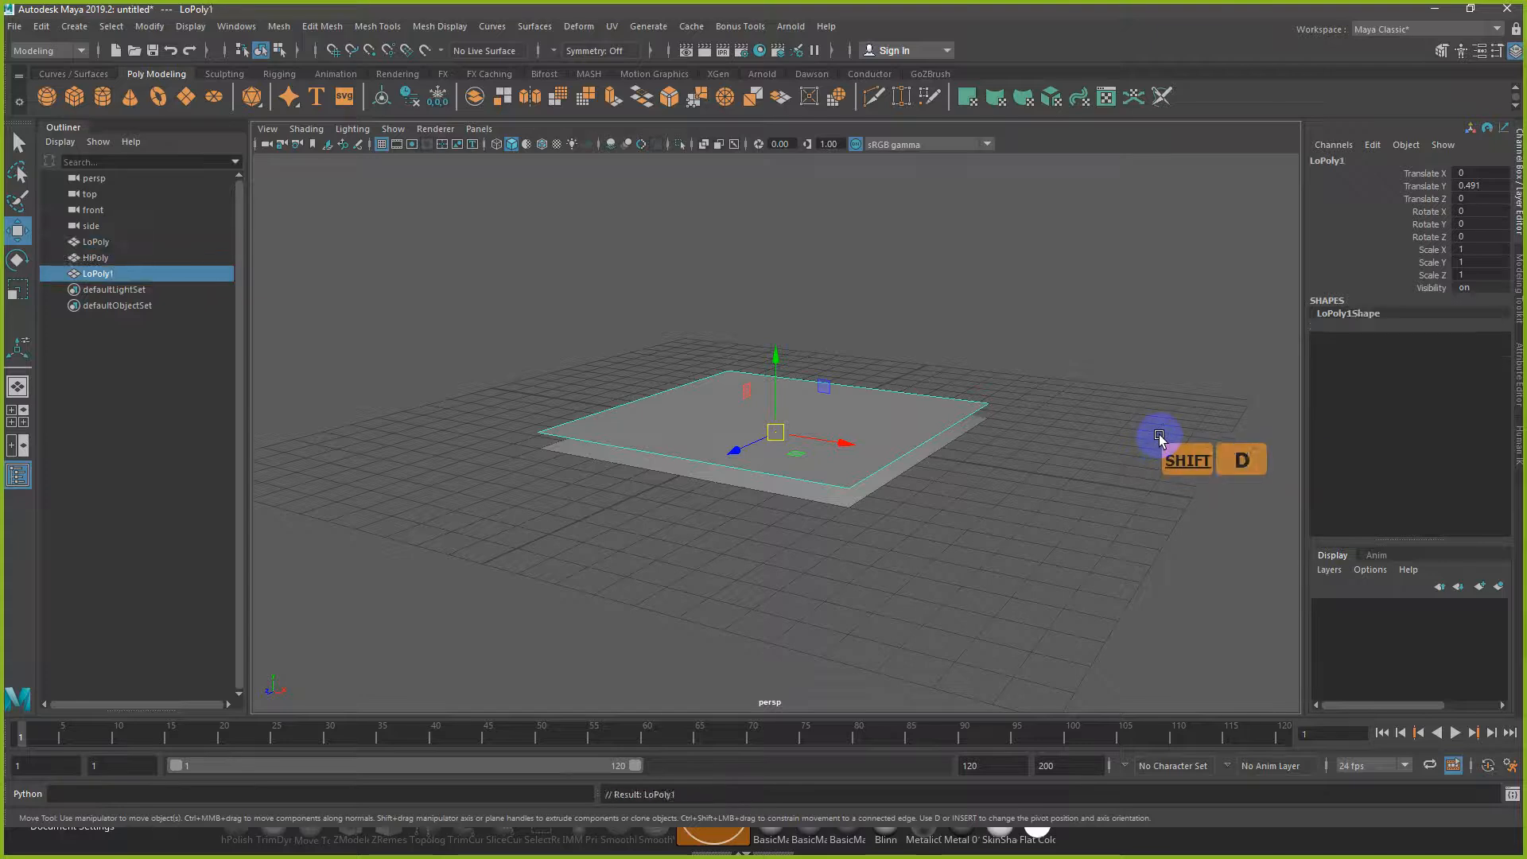
key("ctrl+z")
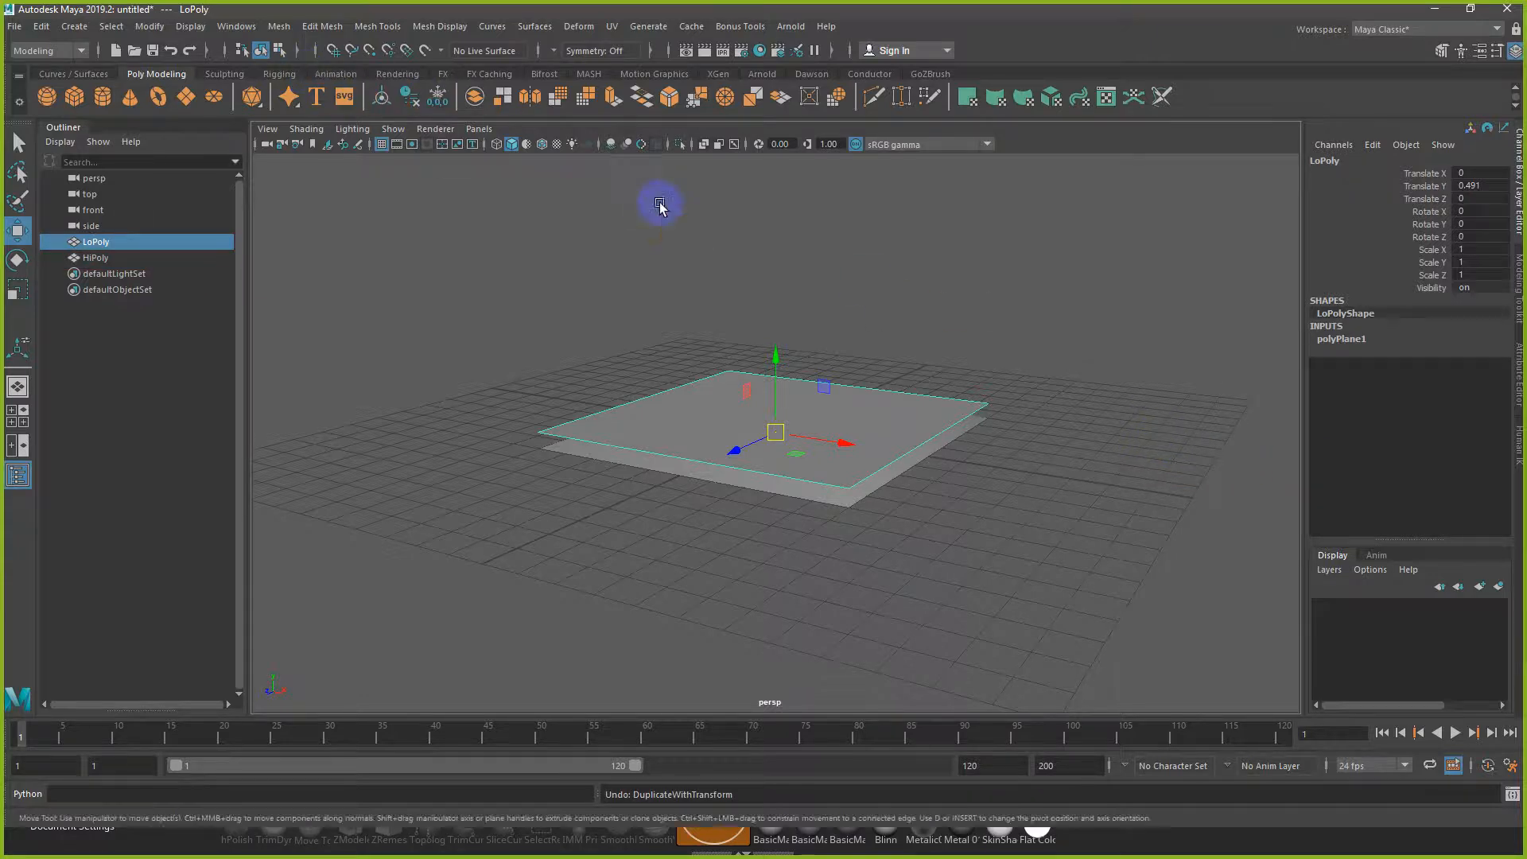
Step: Delete the construction history of the LoPoly plane
left_click(148, 26)
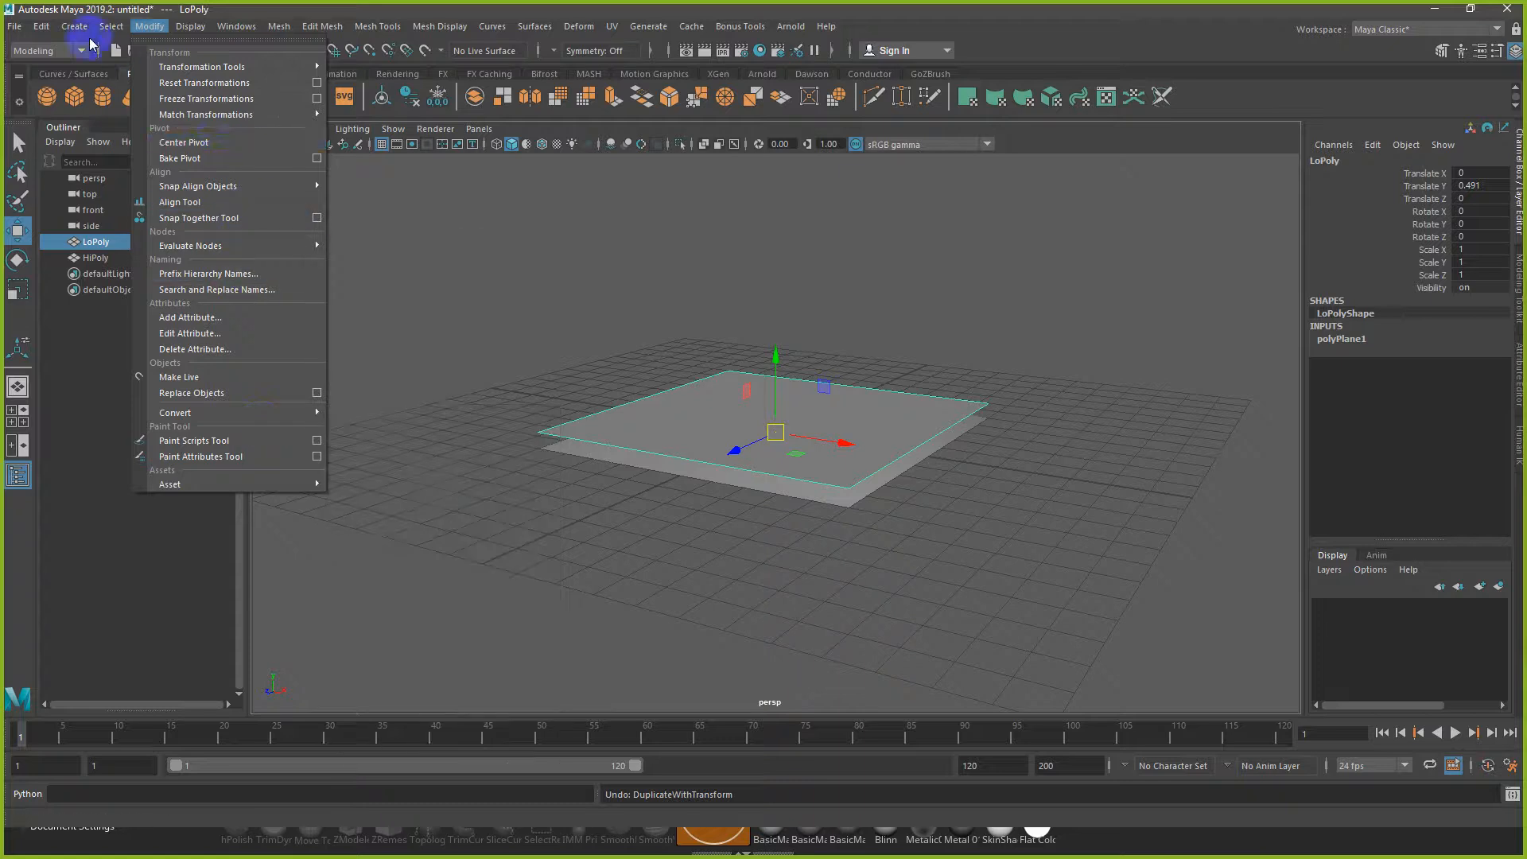
left_click(42, 29)
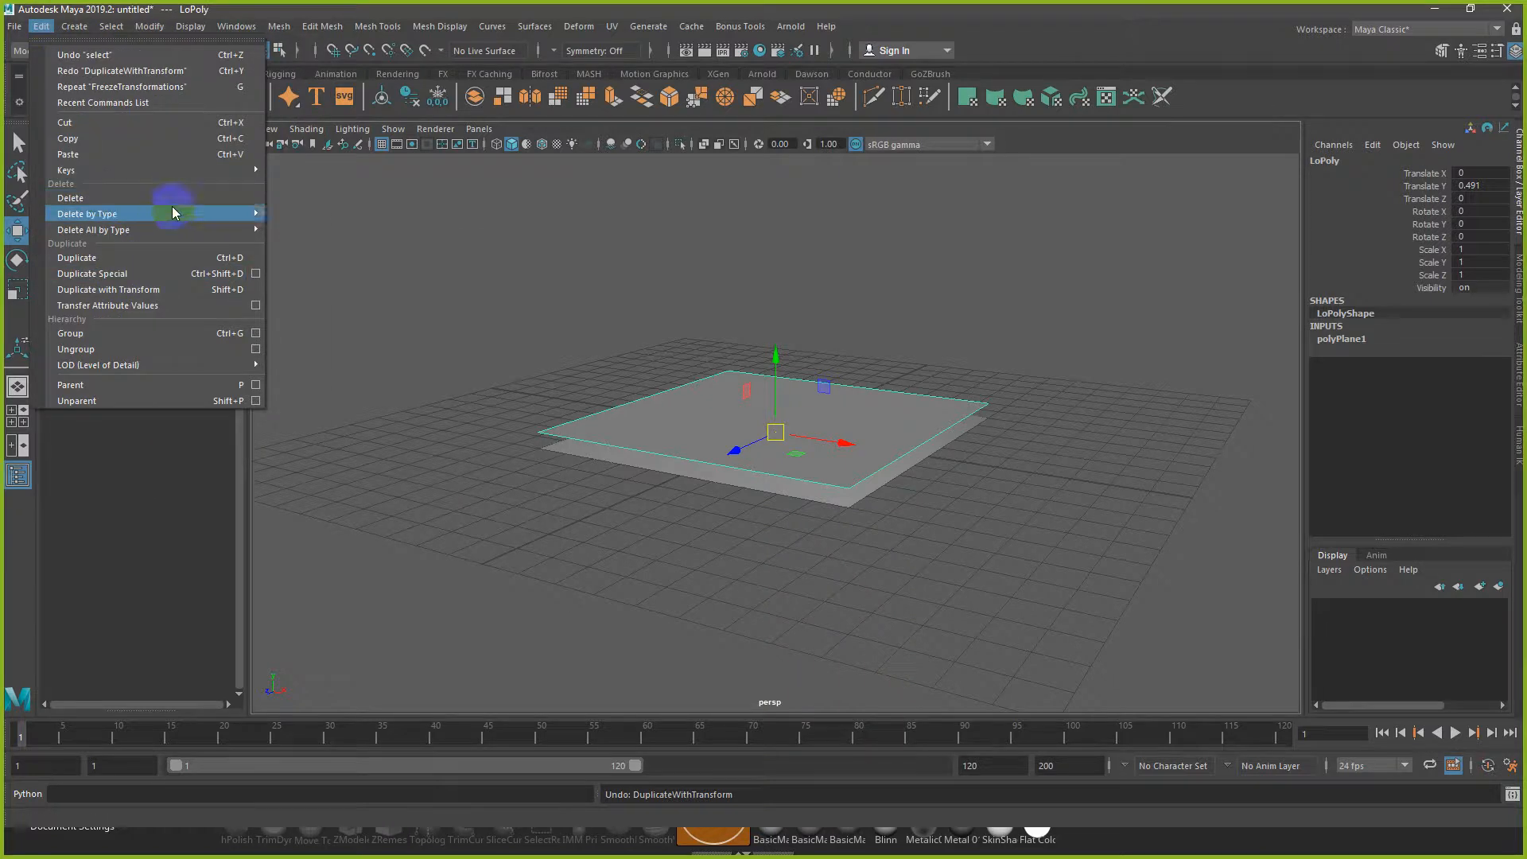
mouse_move(206, 213)
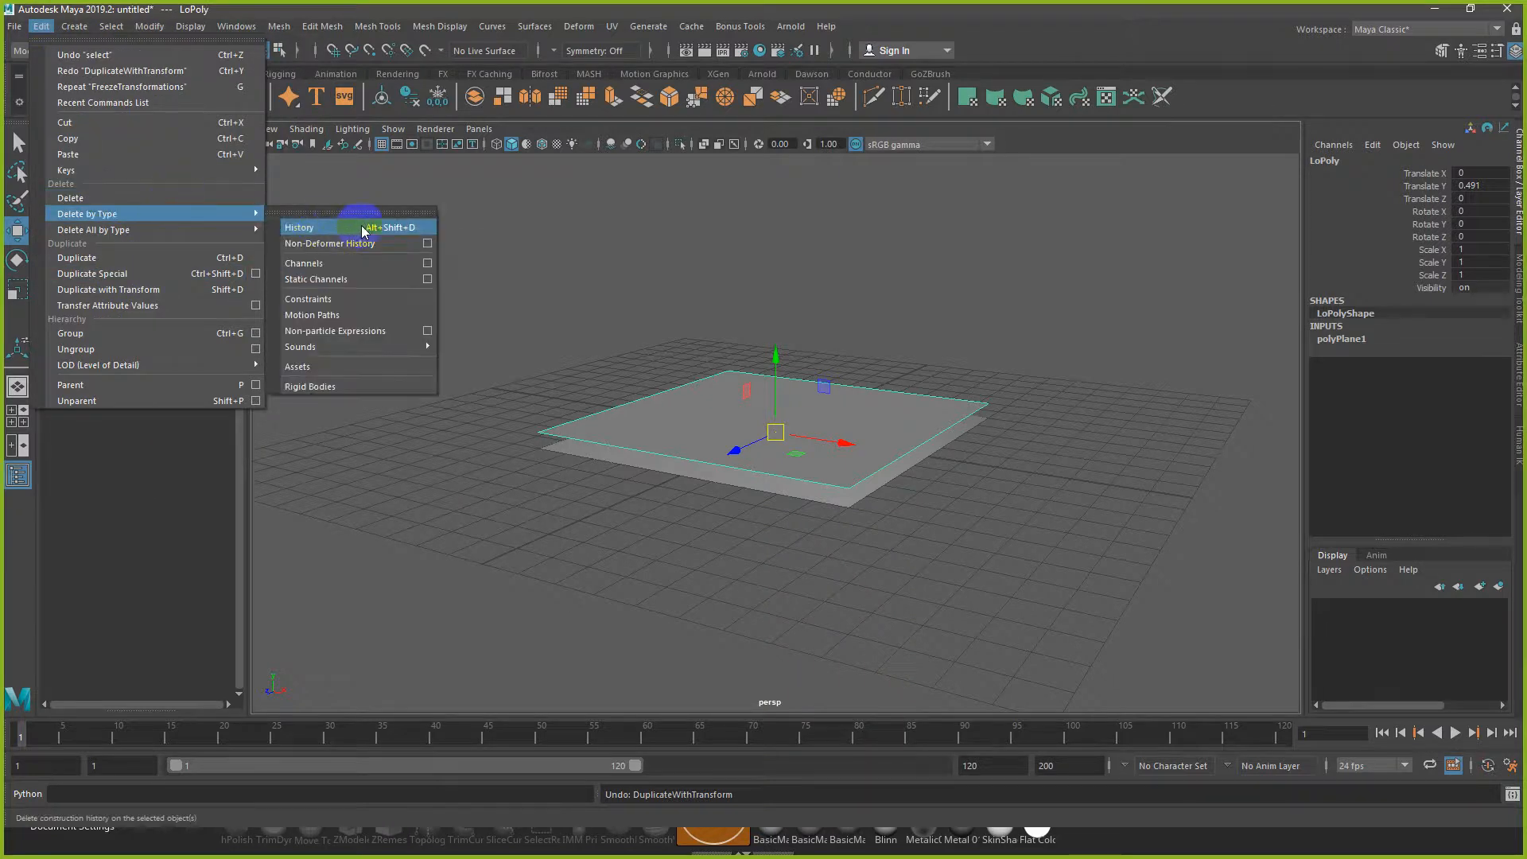
left_click(389, 230)
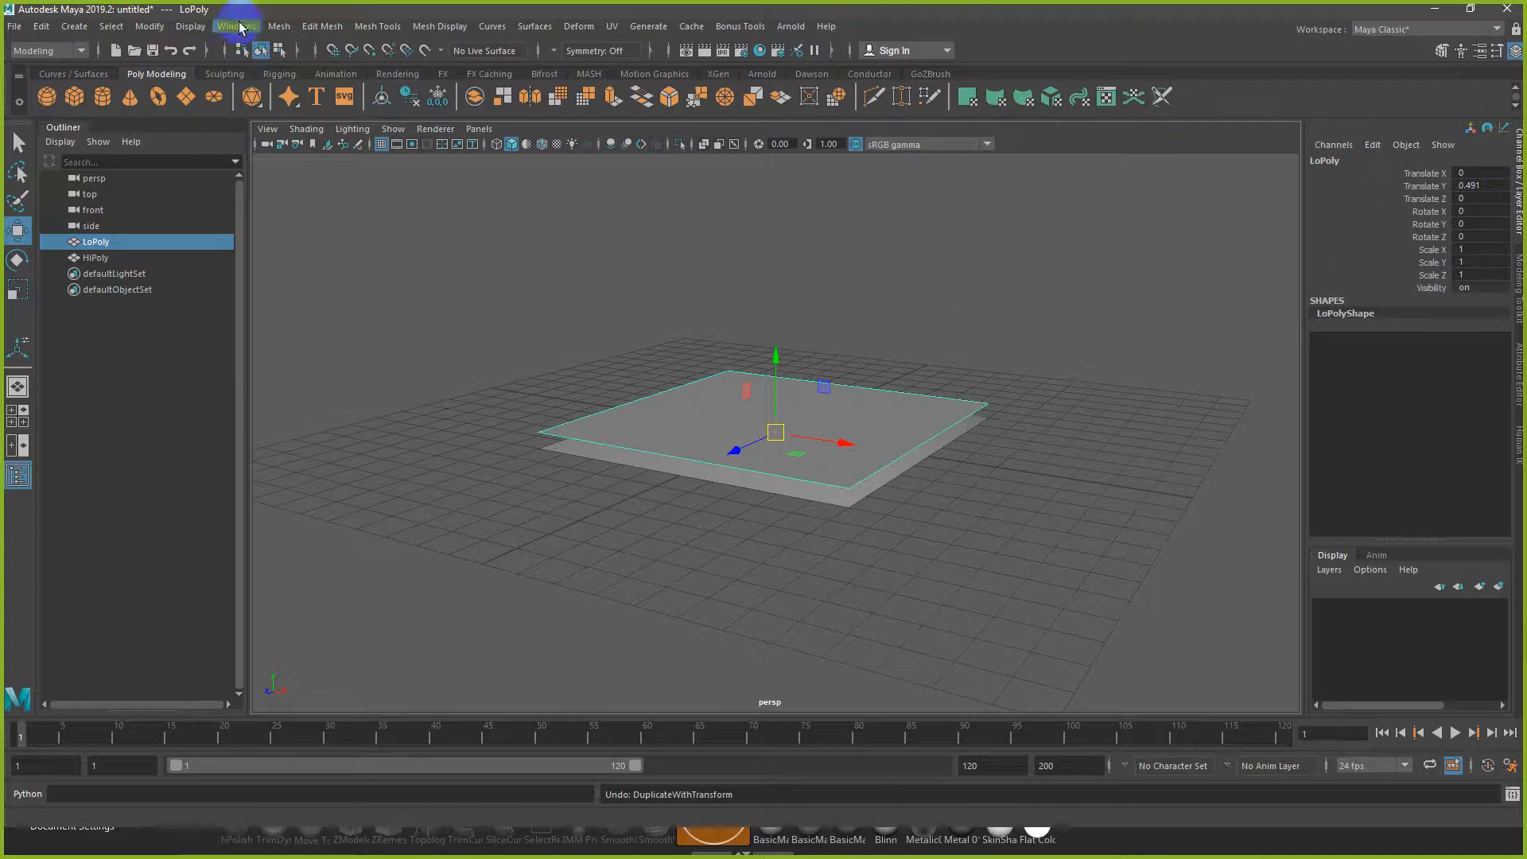
Step: Freeze the transformations of the LoPoly plane so its translate values are zeroed
left_click(199, 32)
mouse_move(298, 29)
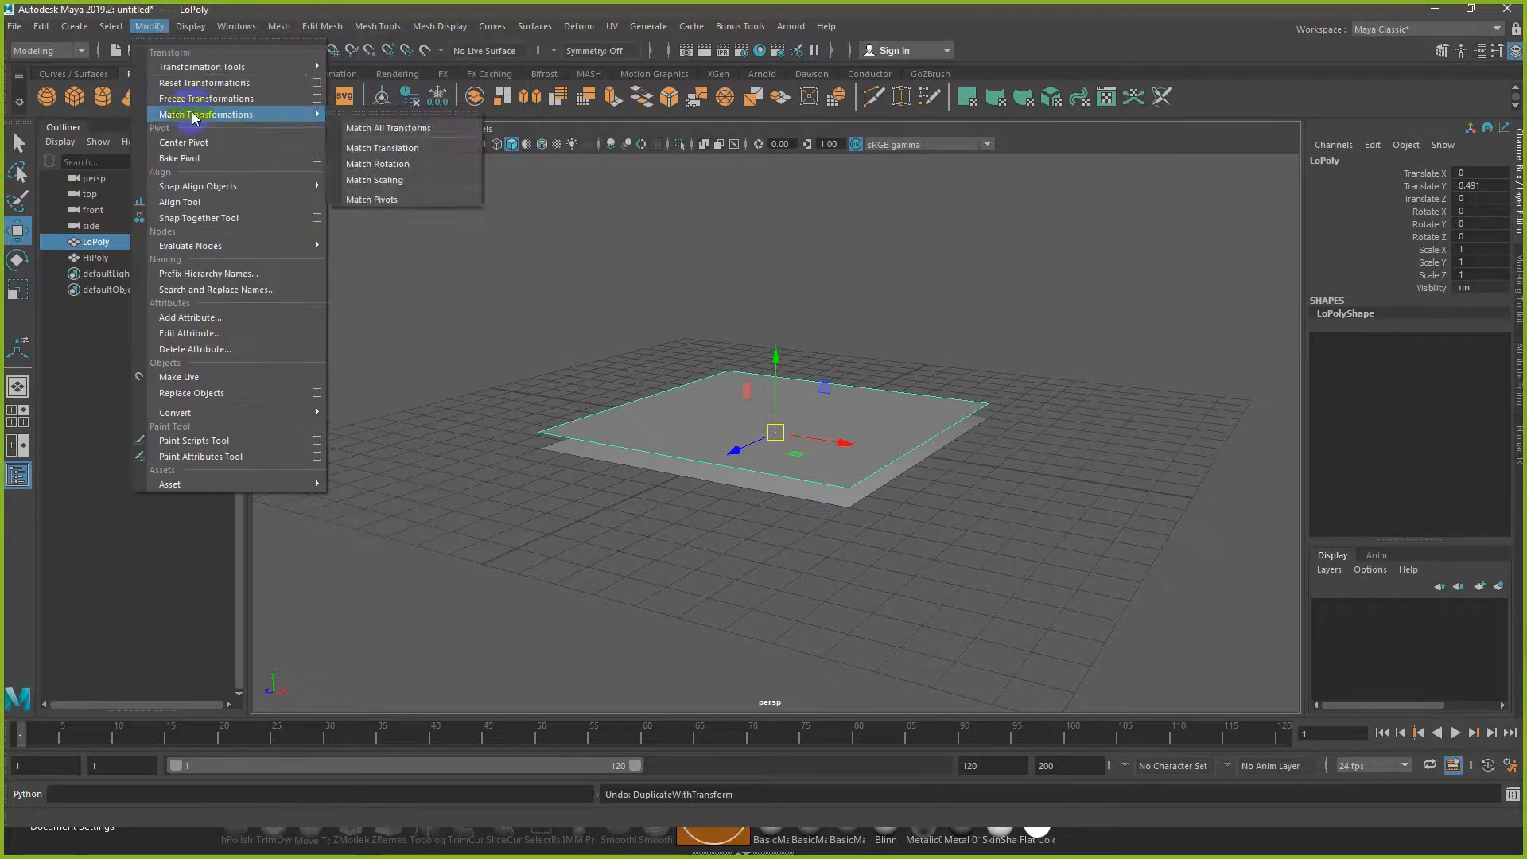
left_click(206, 99)
left_click(42, 26)
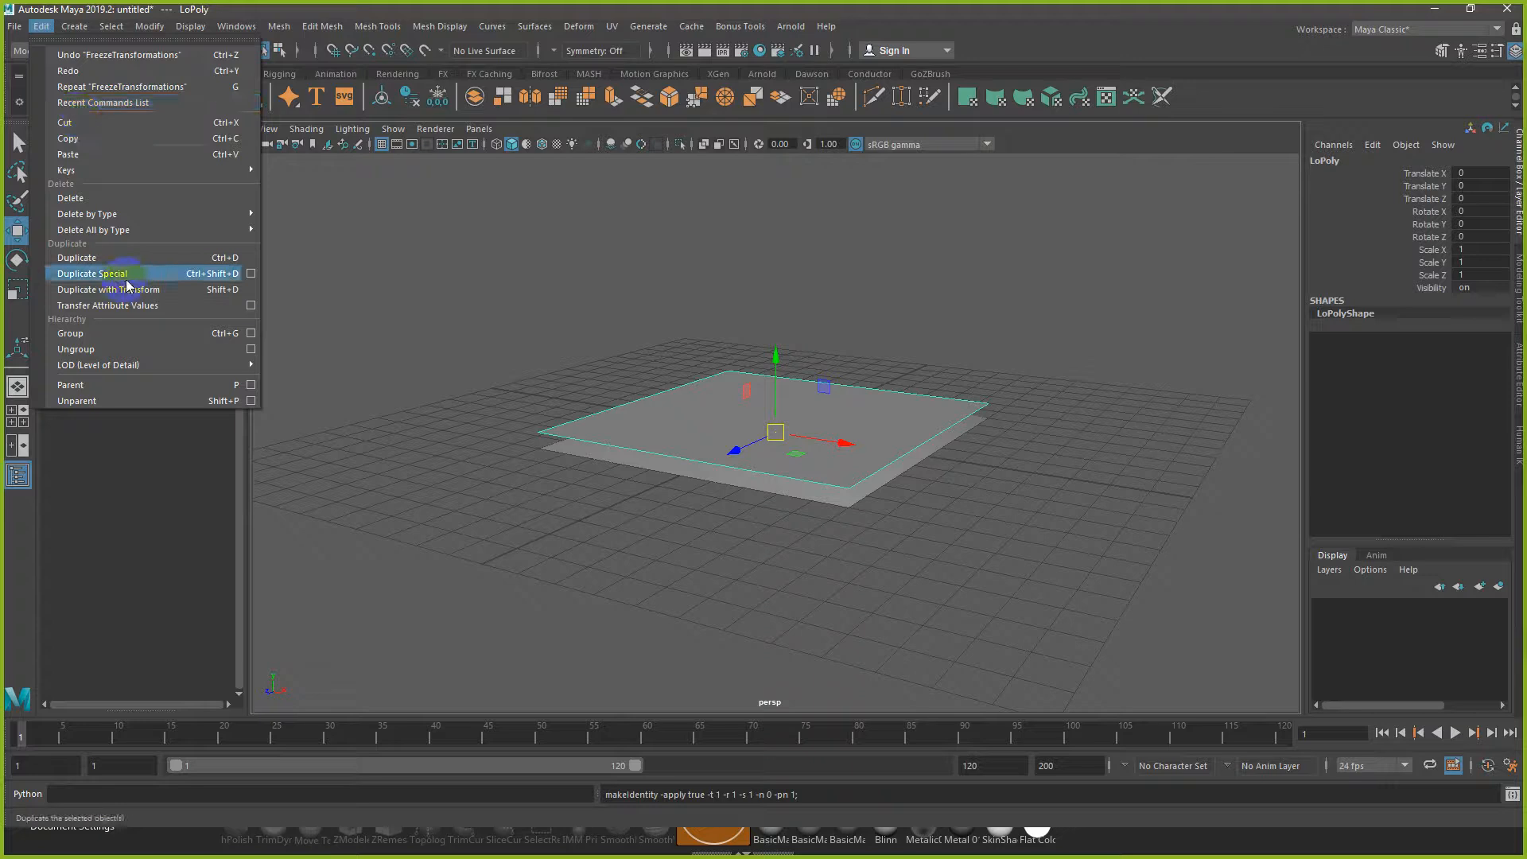
mouse_move(150, 26)
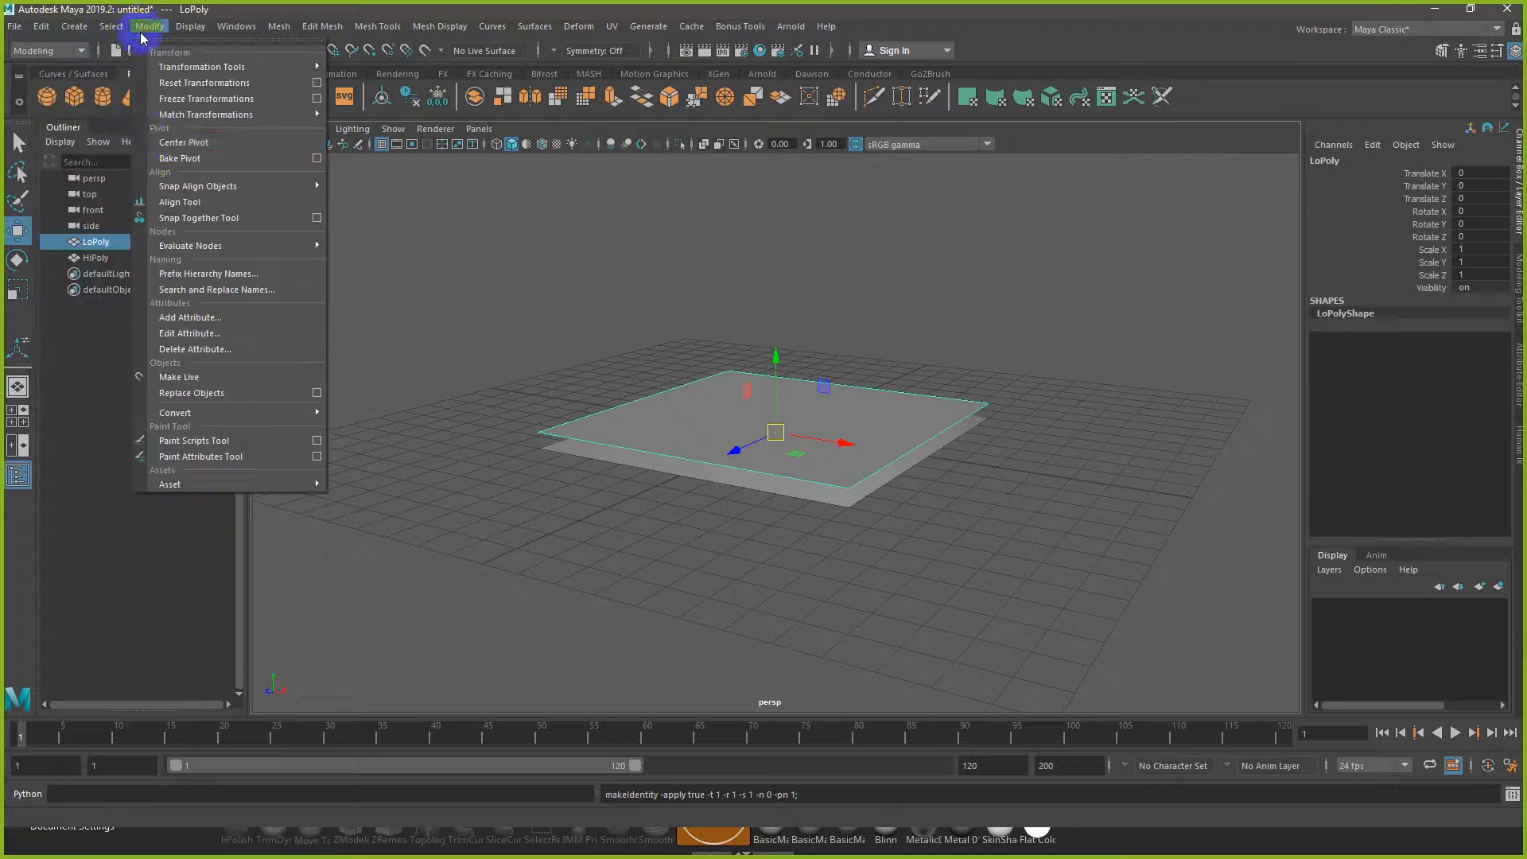
left_click(167, 158)
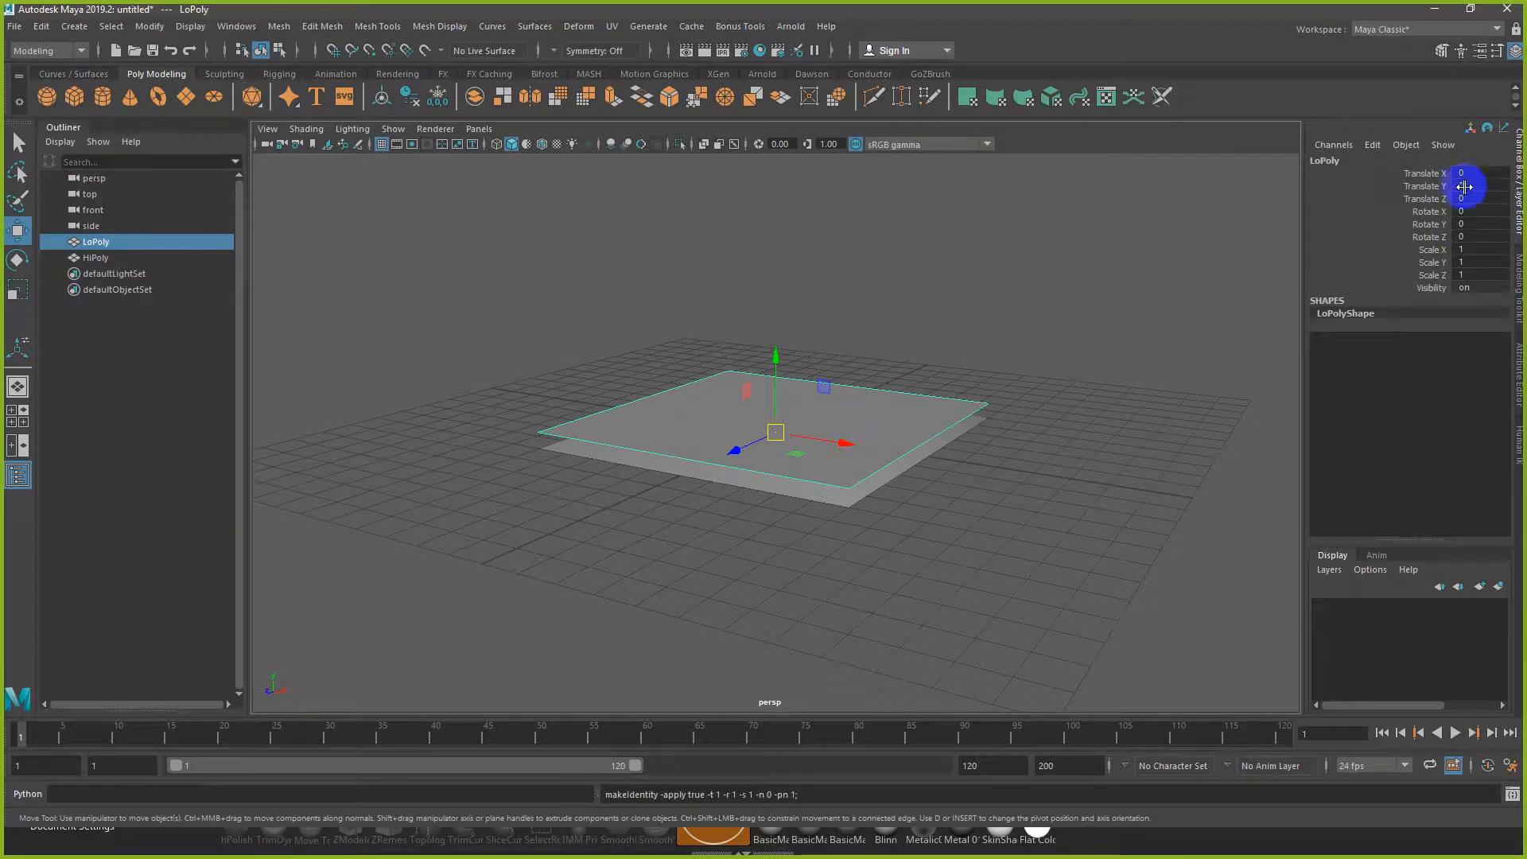
Step: Inspect the spacing between the LoPoly and HiPoly planes in the perspective view
mouse_move(873, 489)
left_mouse_down("alt")
mouse_move(904, 501)
mouse_move(851, 509)
mouse_move(889, 494)
left_mouse_up("alt")
scroll(861, 493, "up", 2, "alt")
middle_click_drag(842, 474, 887, 468, "alt")
left_click_drag(885, 467, 947, 511, "alt")
left_click(914, 438)
left_click(981, 427)
left_click(964, 498)
left_click(976, 433)
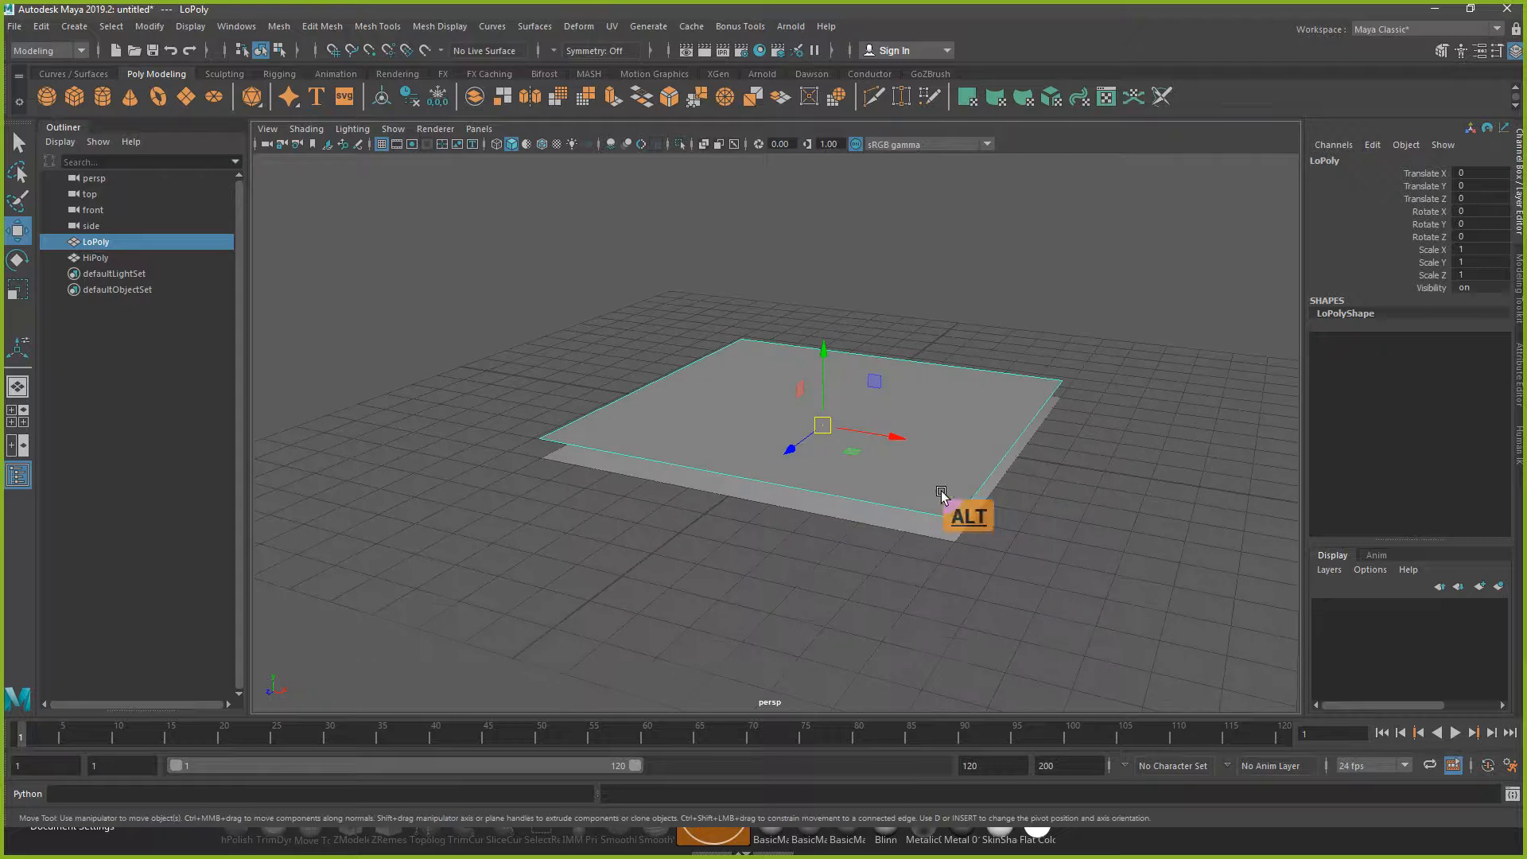
left_click(14, 28)
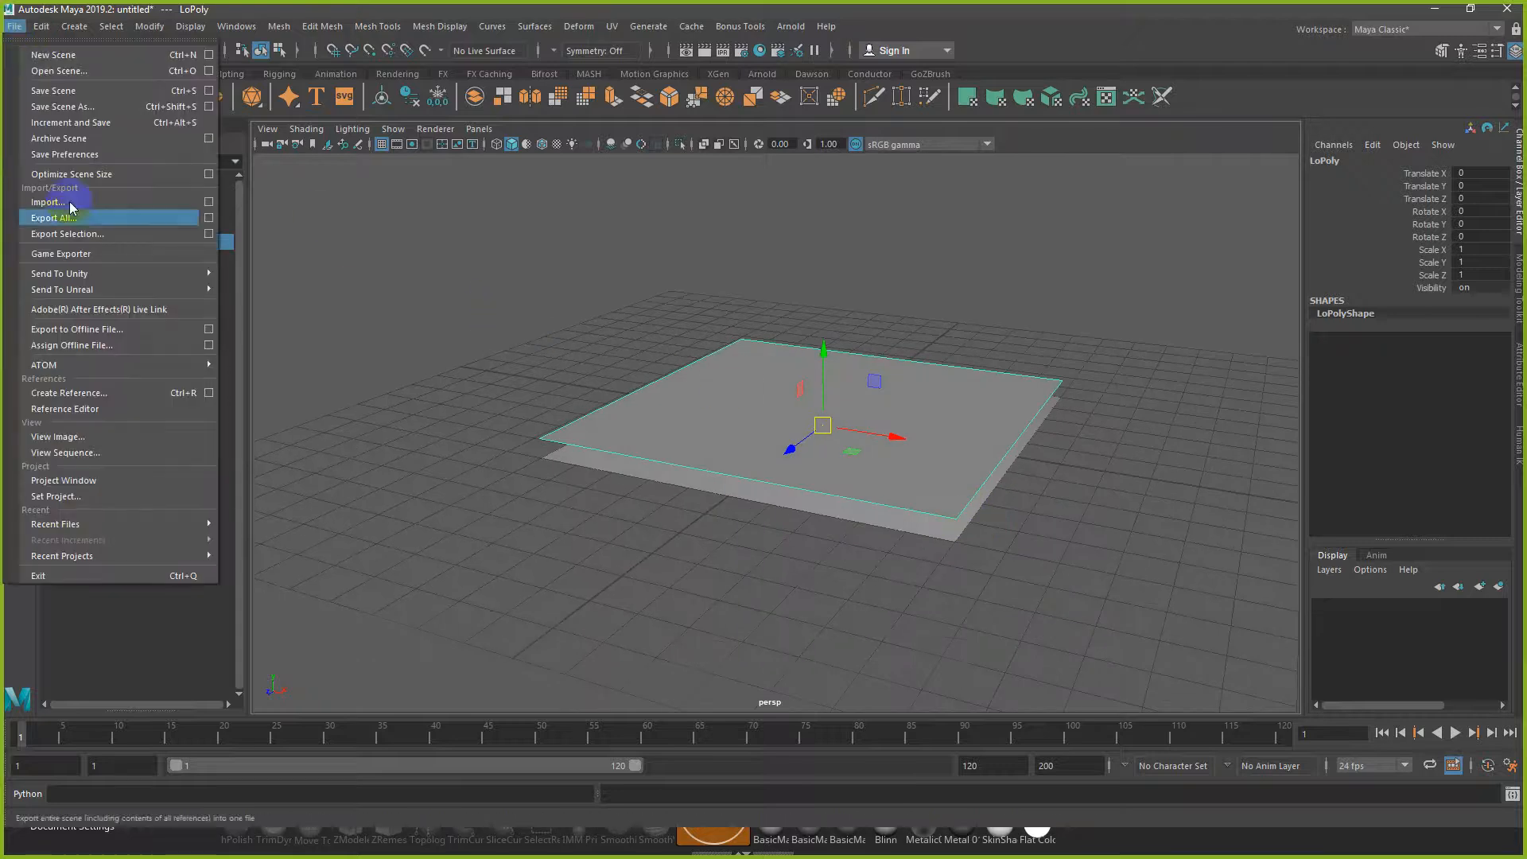
Step: Lower the LoPoly plane along Y by about 0.287 so it sits closer to HiPoly
left_click_drag(410, 505, 771, 521, "alt")
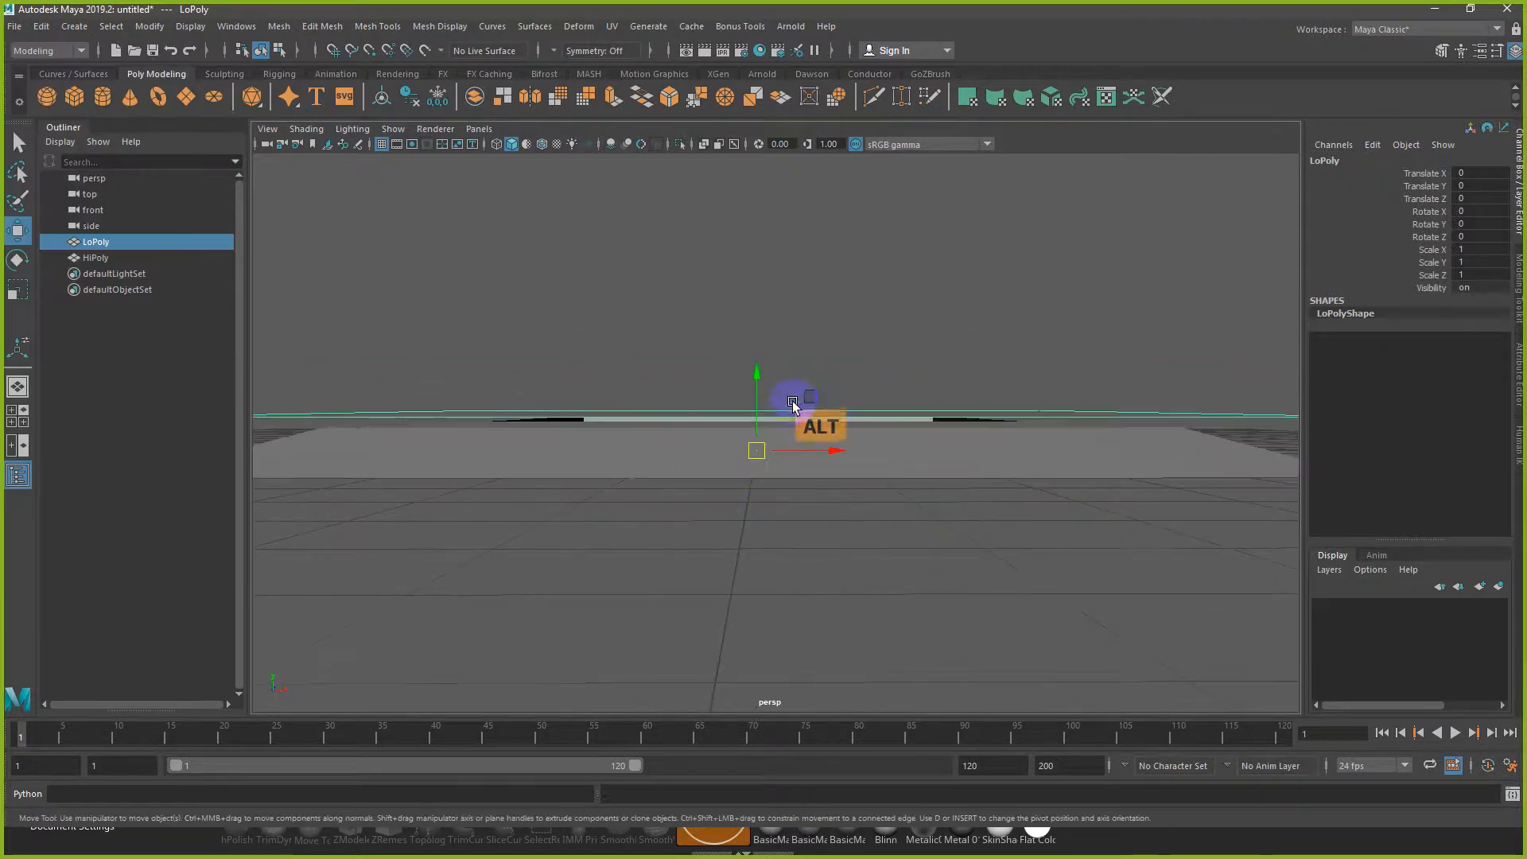
left_click_drag(756, 382, 755, 397)
scroll(795, 430, "down", 4)
left_click_drag(858, 431, 818, 485, "alt")
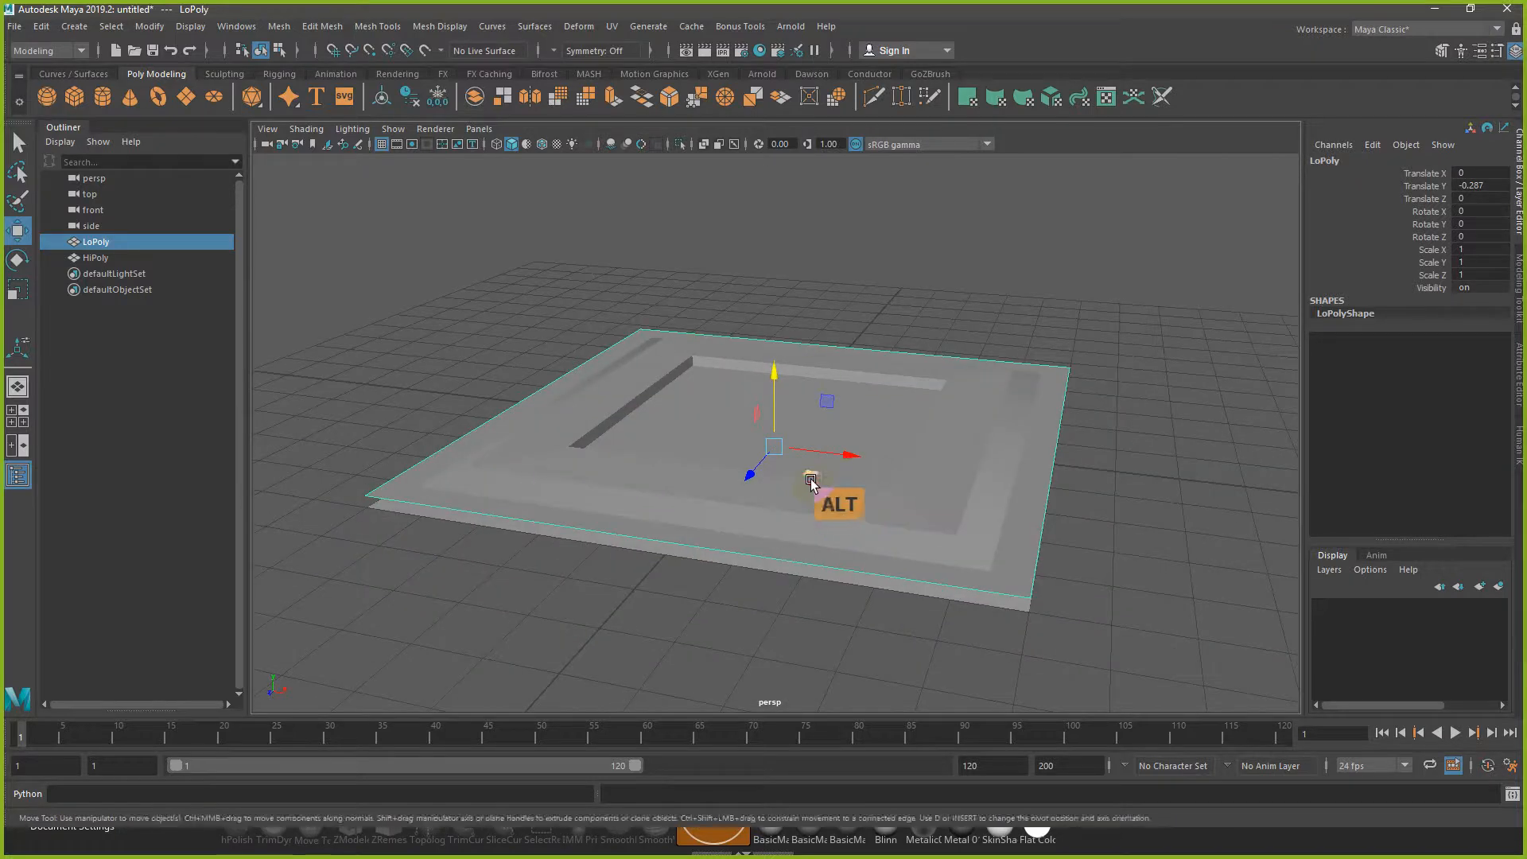
Step: Snap the pivot of the lowered LoPoly plane back to the grid origin
key("d")
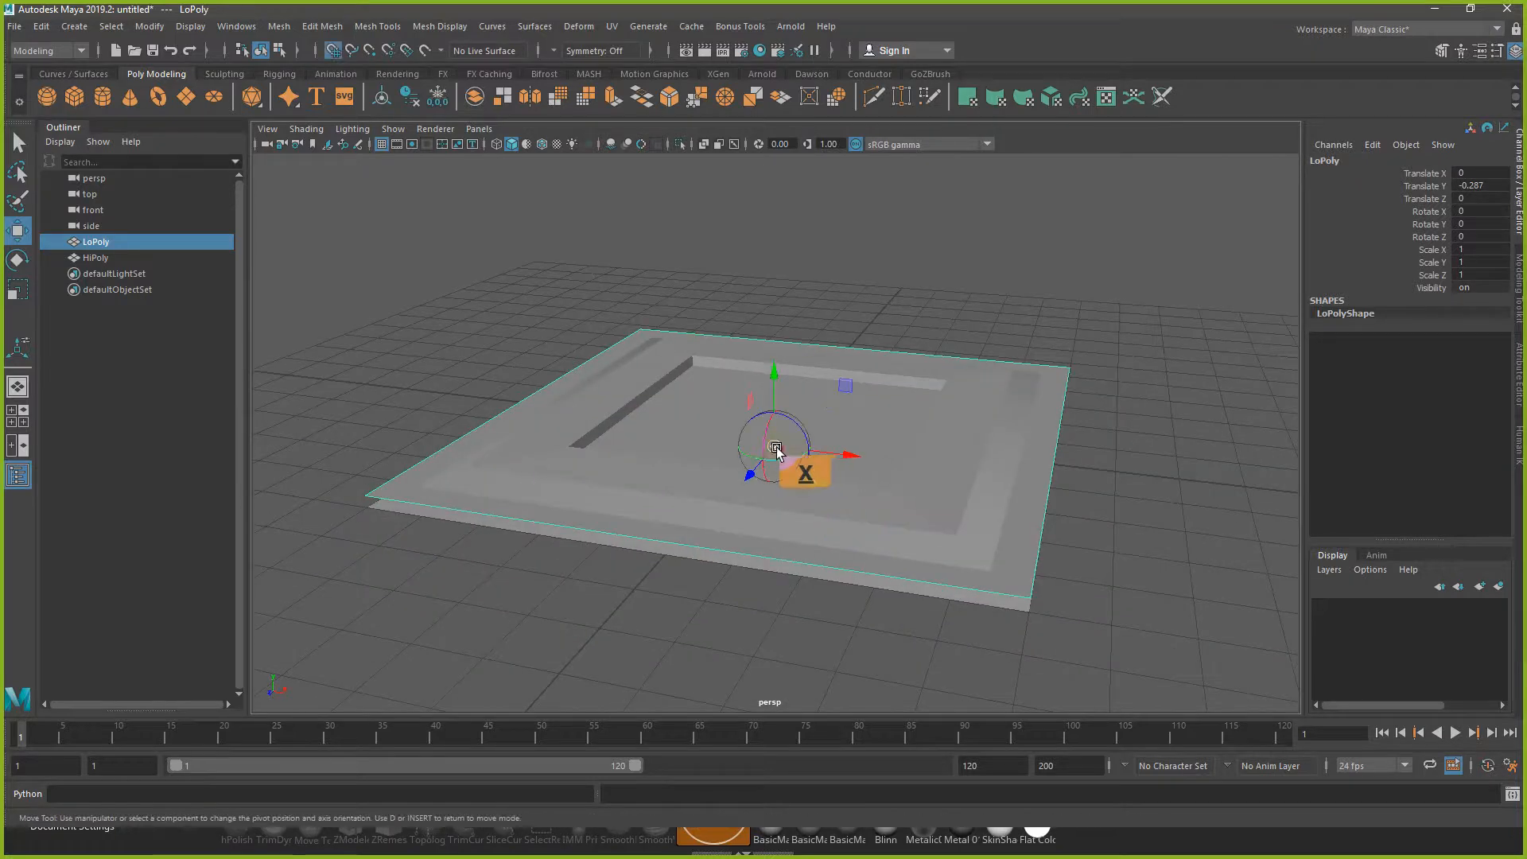
left_click_drag(776, 447, 775, 440)
mouse_move(851, 476)
left_mouse_down("alt")
mouse_move(772, 543)
mouse_move(862, 503)
left_mouse_up("alt")
key("d")
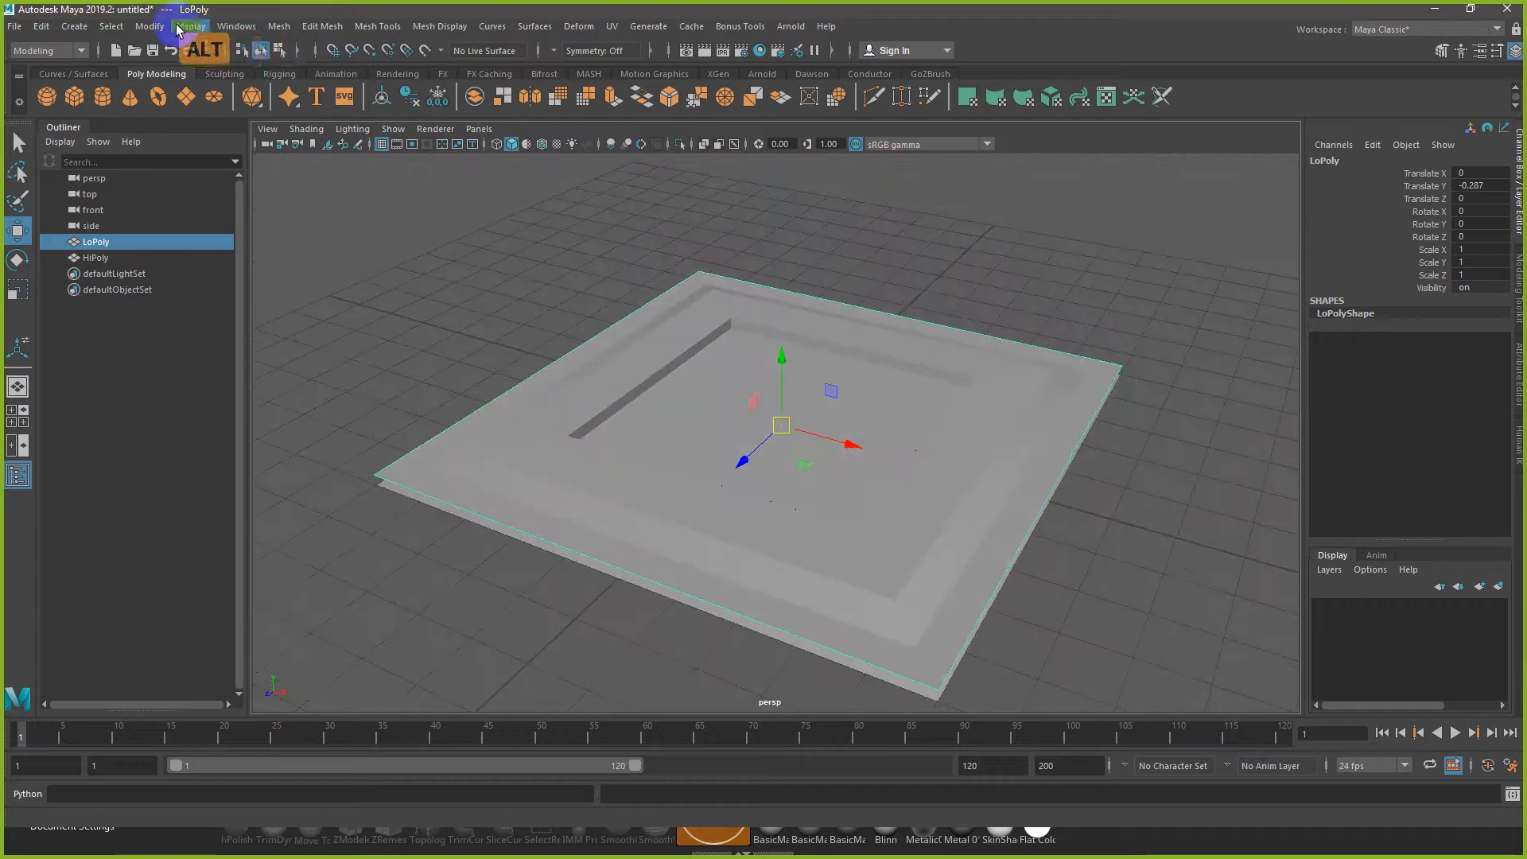
Step: Freeze the transformations of LoPoly again at its lowered position
left_click(149, 27)
left_click(195, 102)
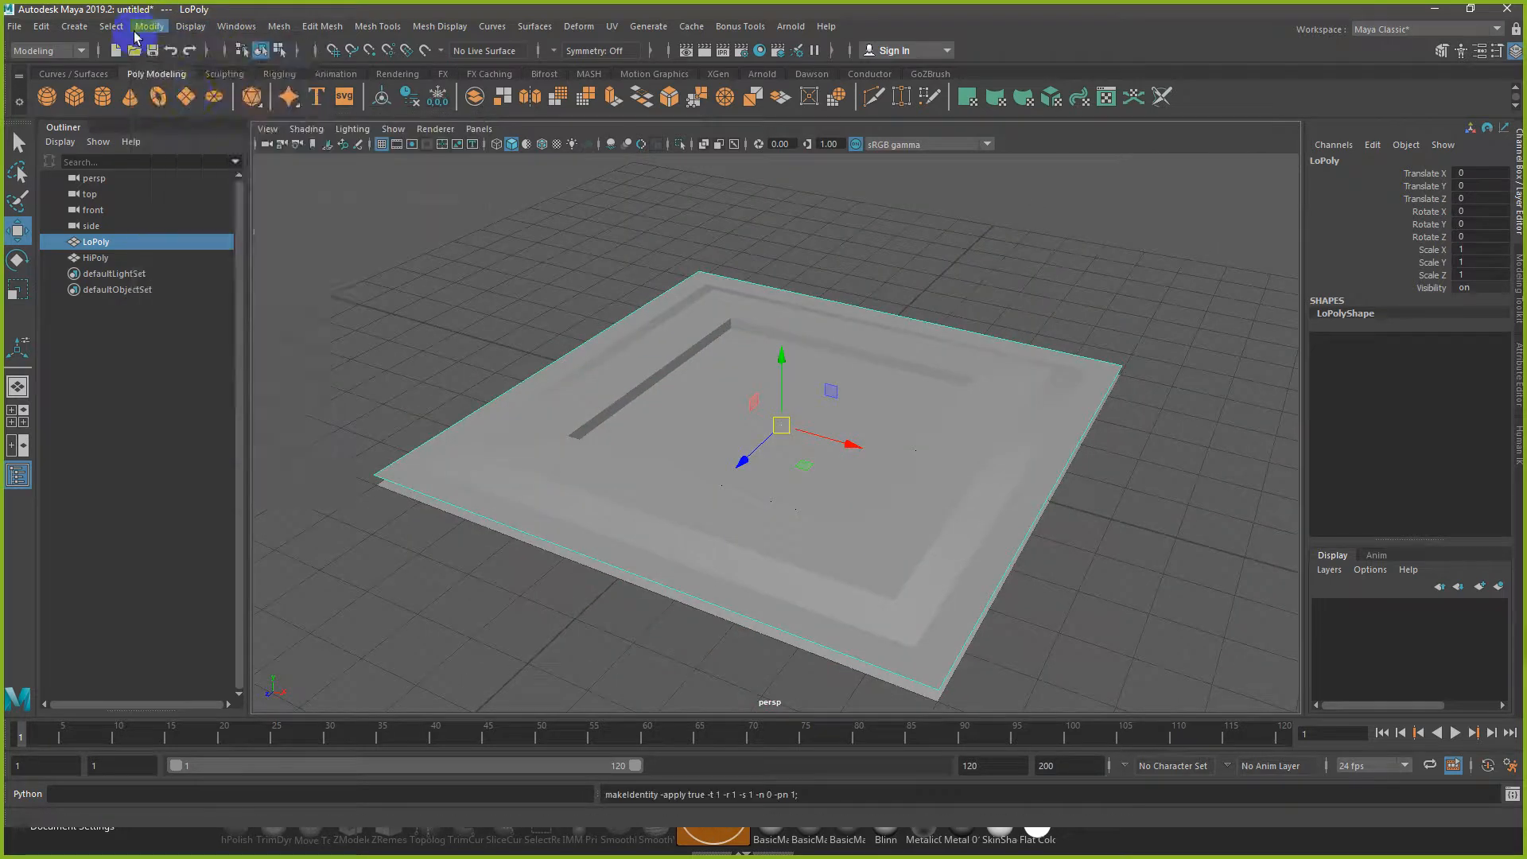
left_click(150, 28)
left_click(682, 433)
left_click_drag(789, 493, 705, 484, "alt")
scroll(696, 495, "up", 2)
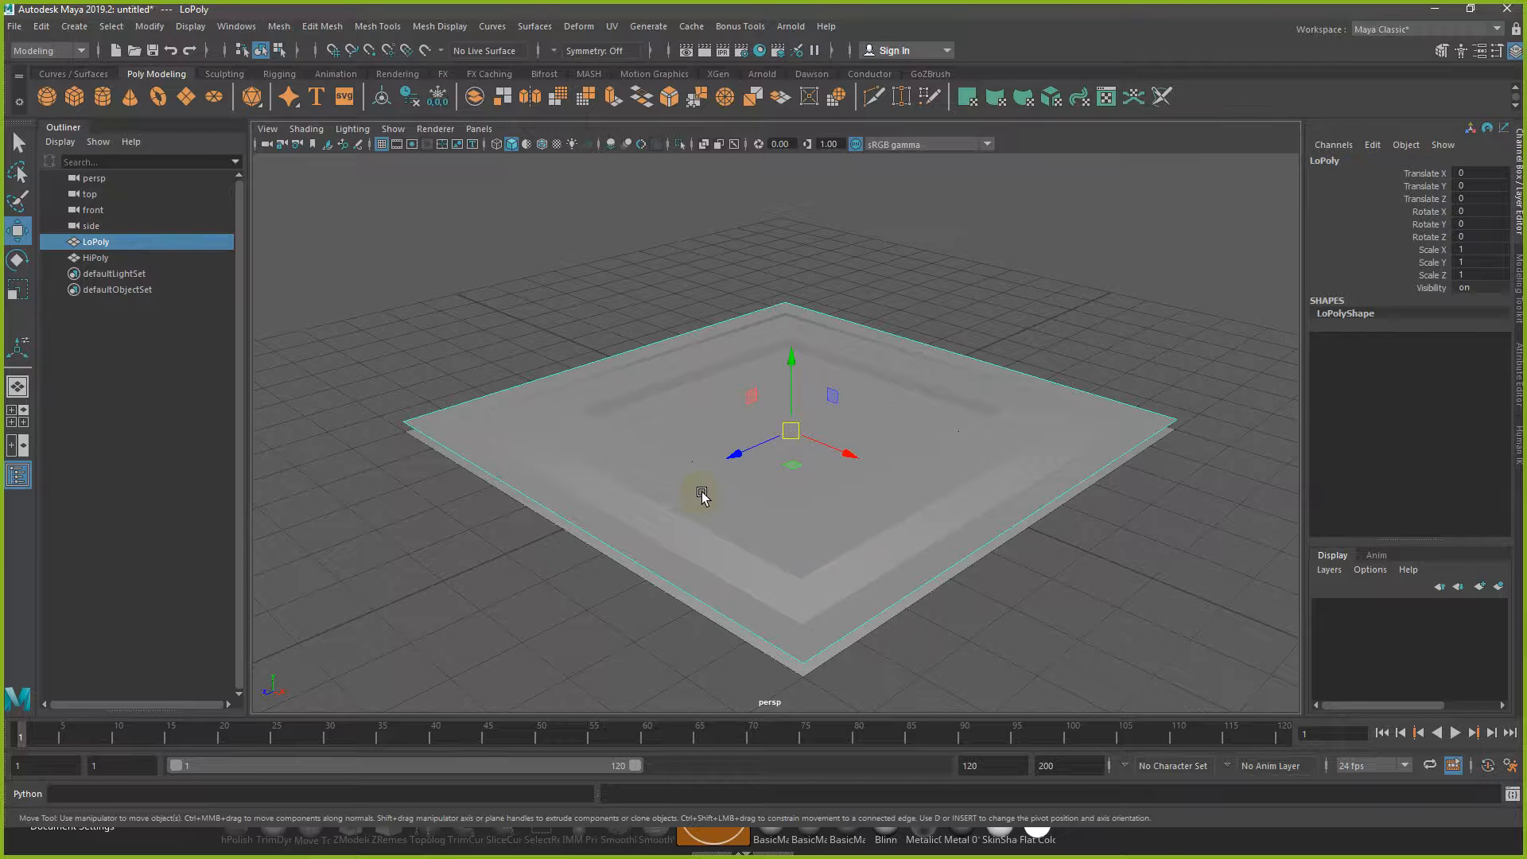
Step: Export the selected LoPoly plane as OBJ to the D: drive, replacing the existing LoPoly_Plane.obj
left_click(15, 26)
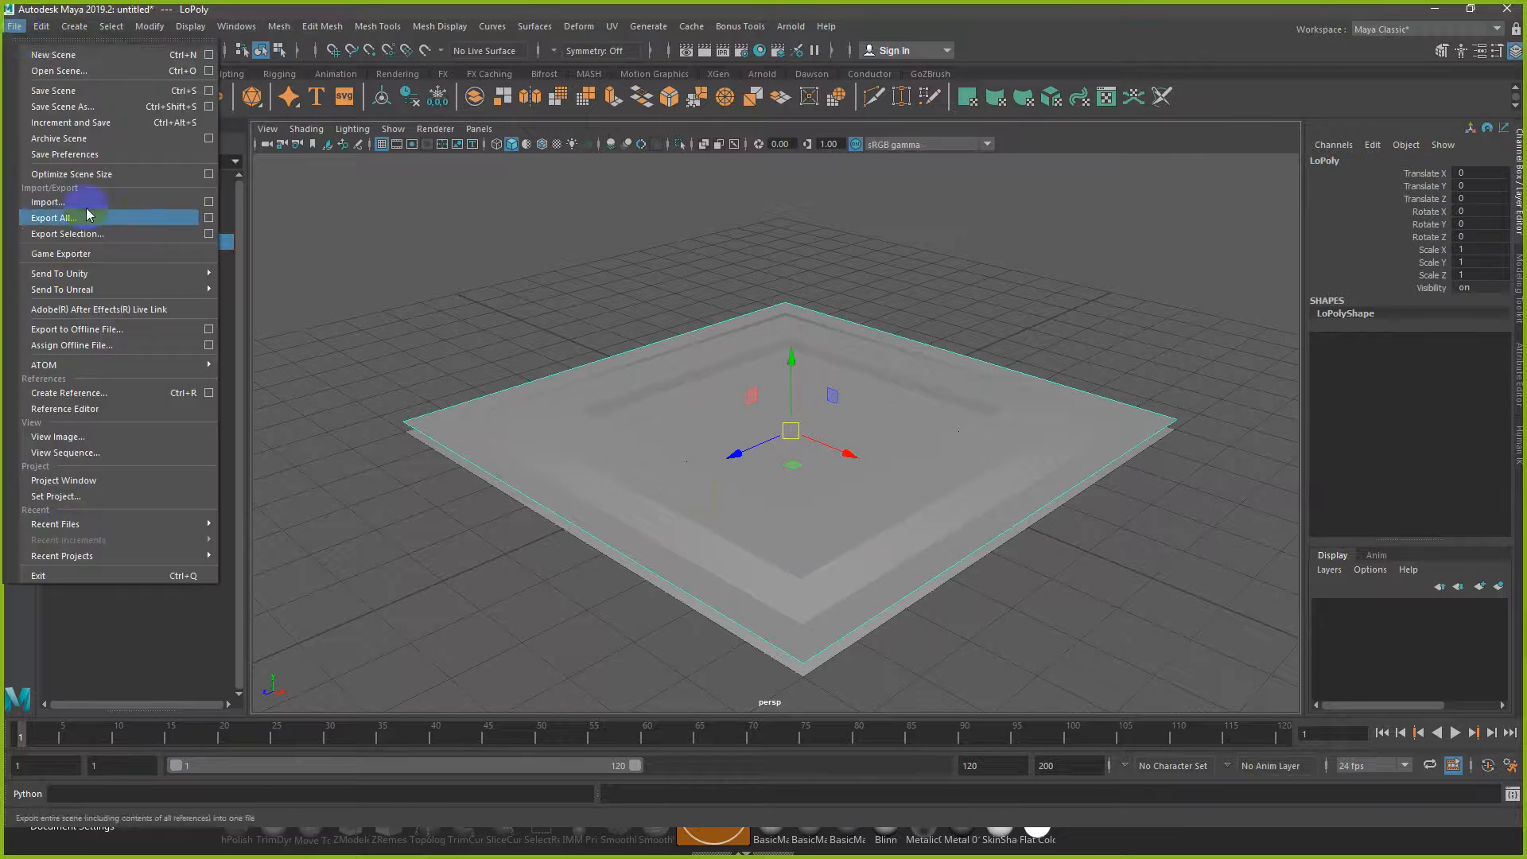
left_click(85, 235)
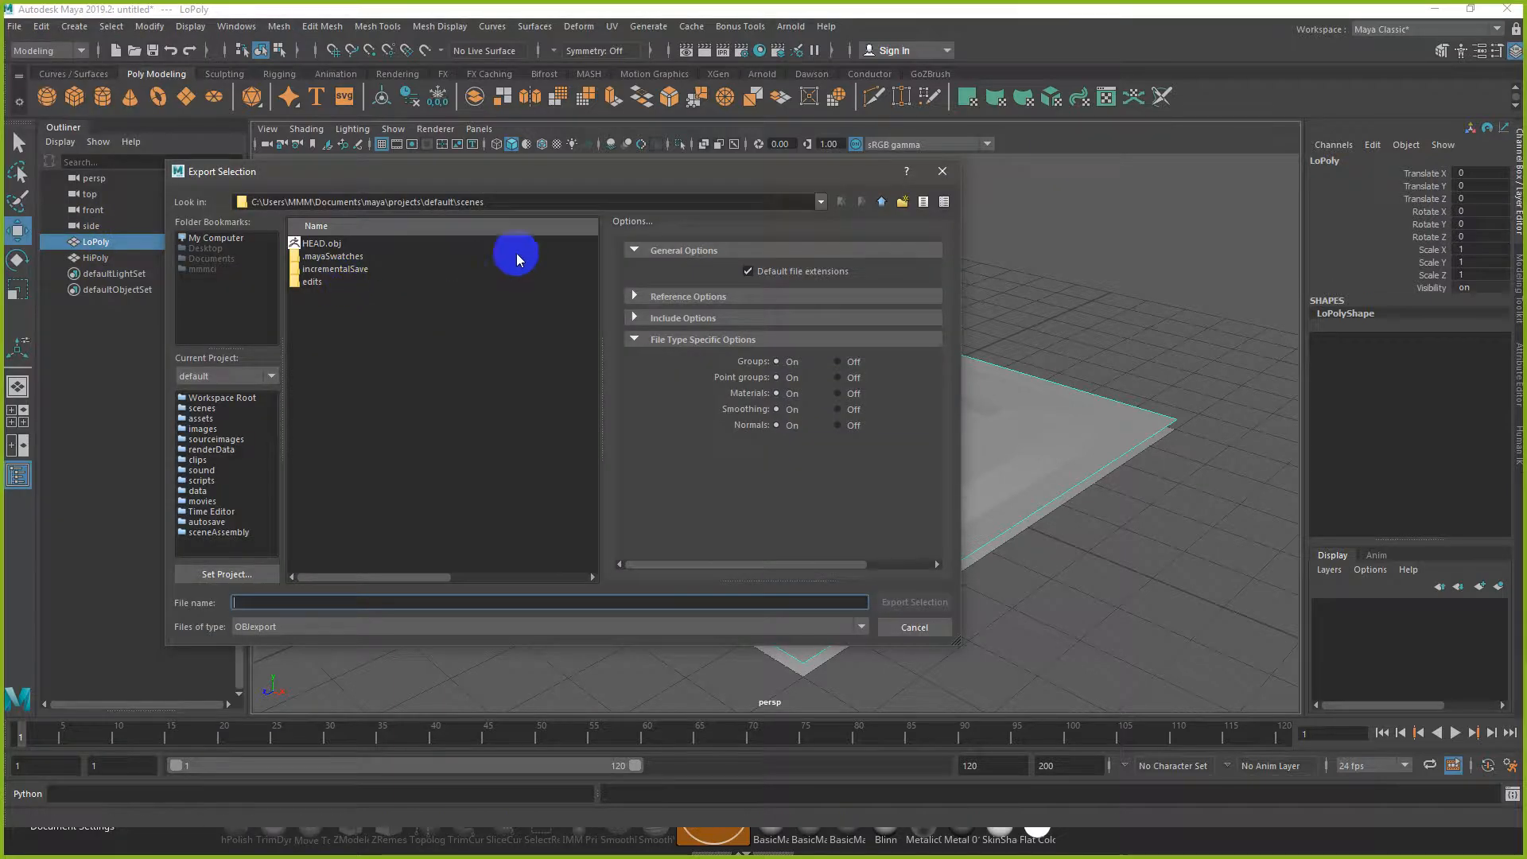
left_click(228, 239)
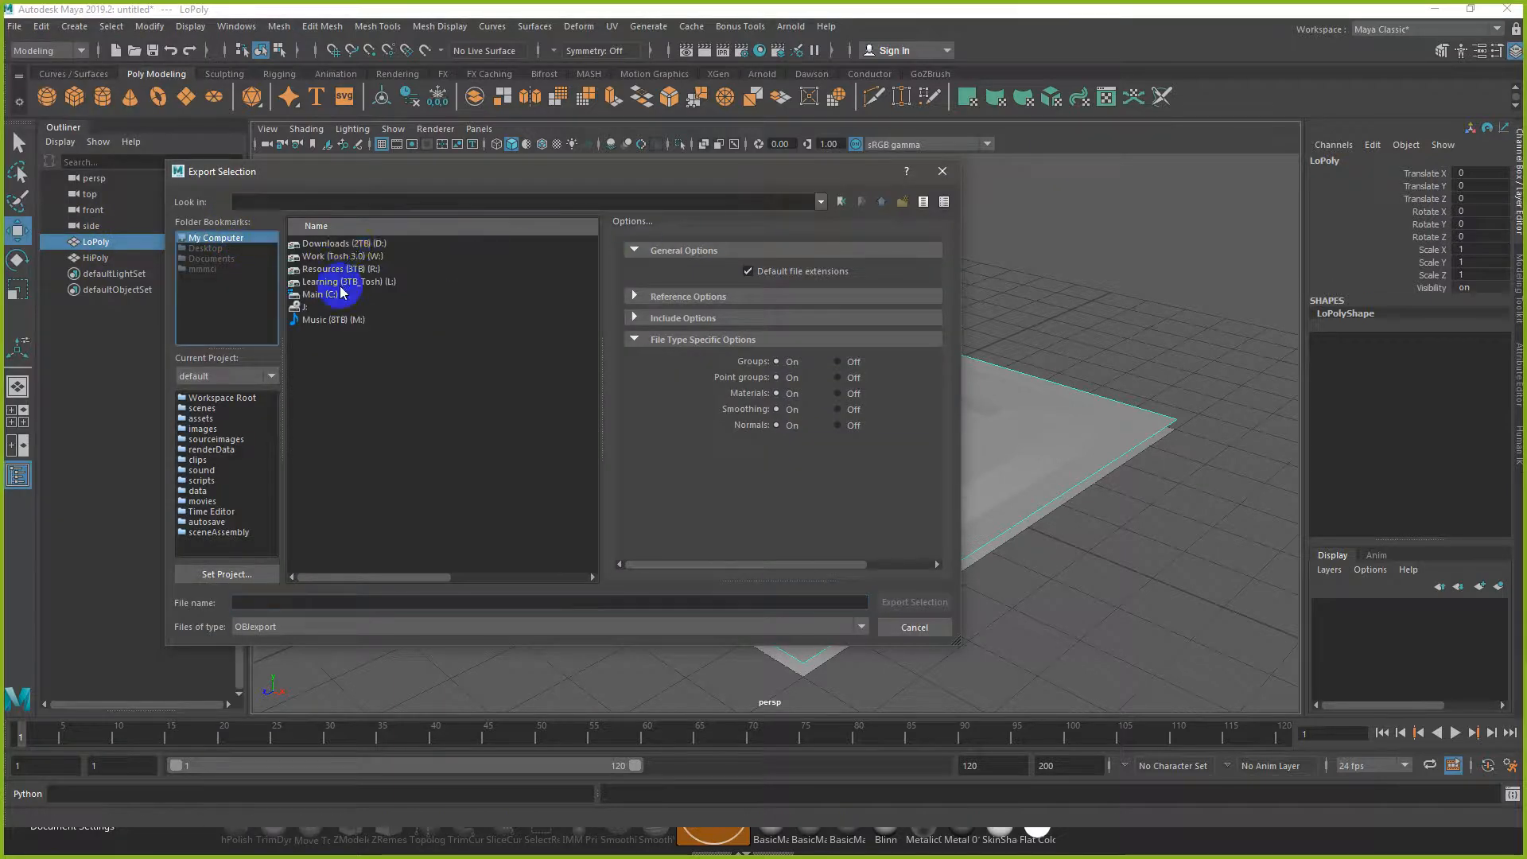
double_click(351, 246)
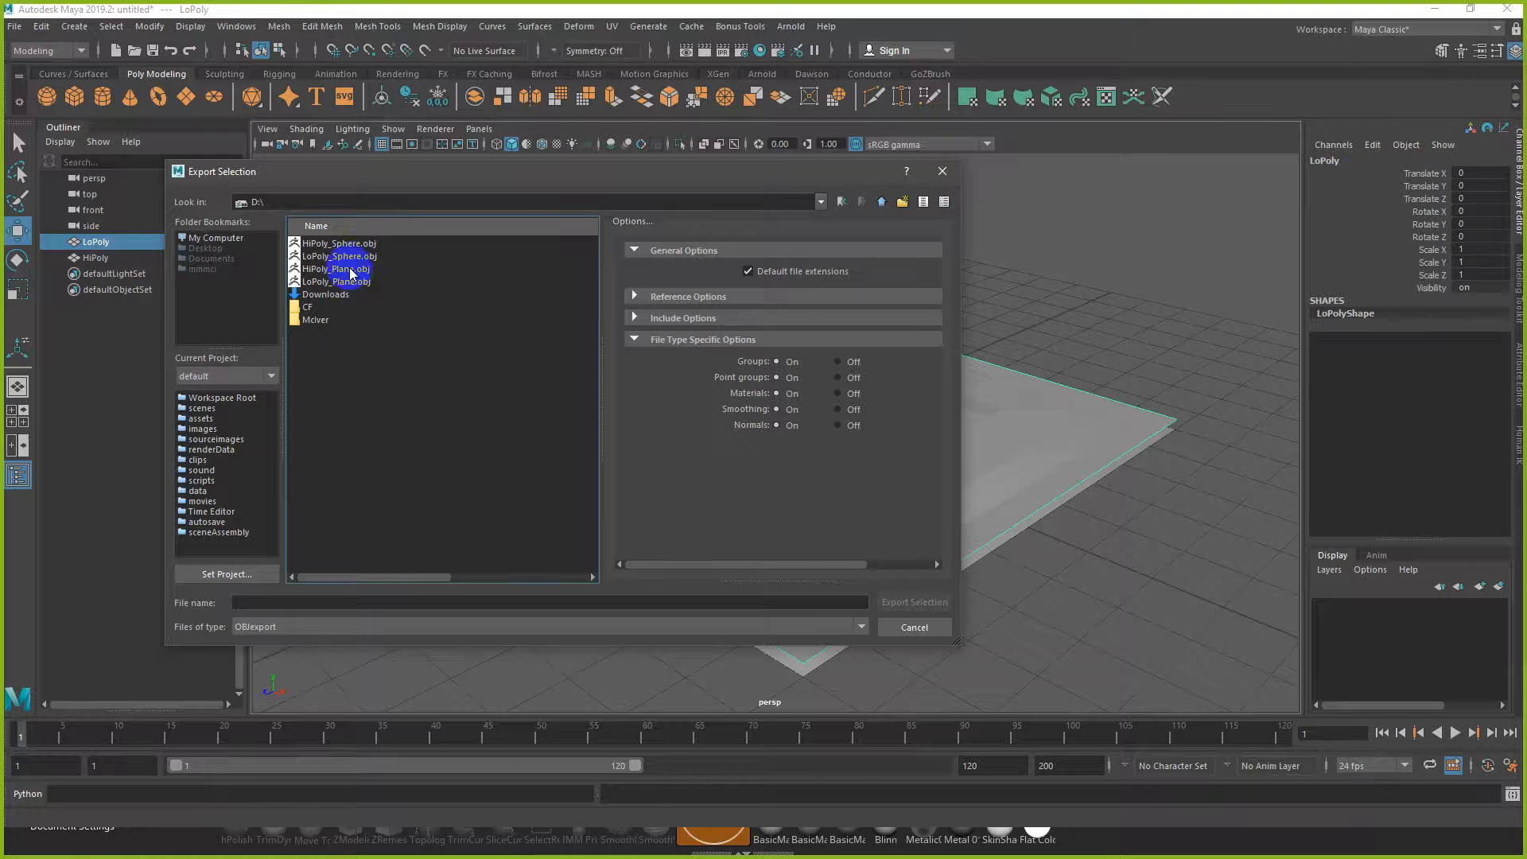
double_click(343, 282)
left_click(522, 429)
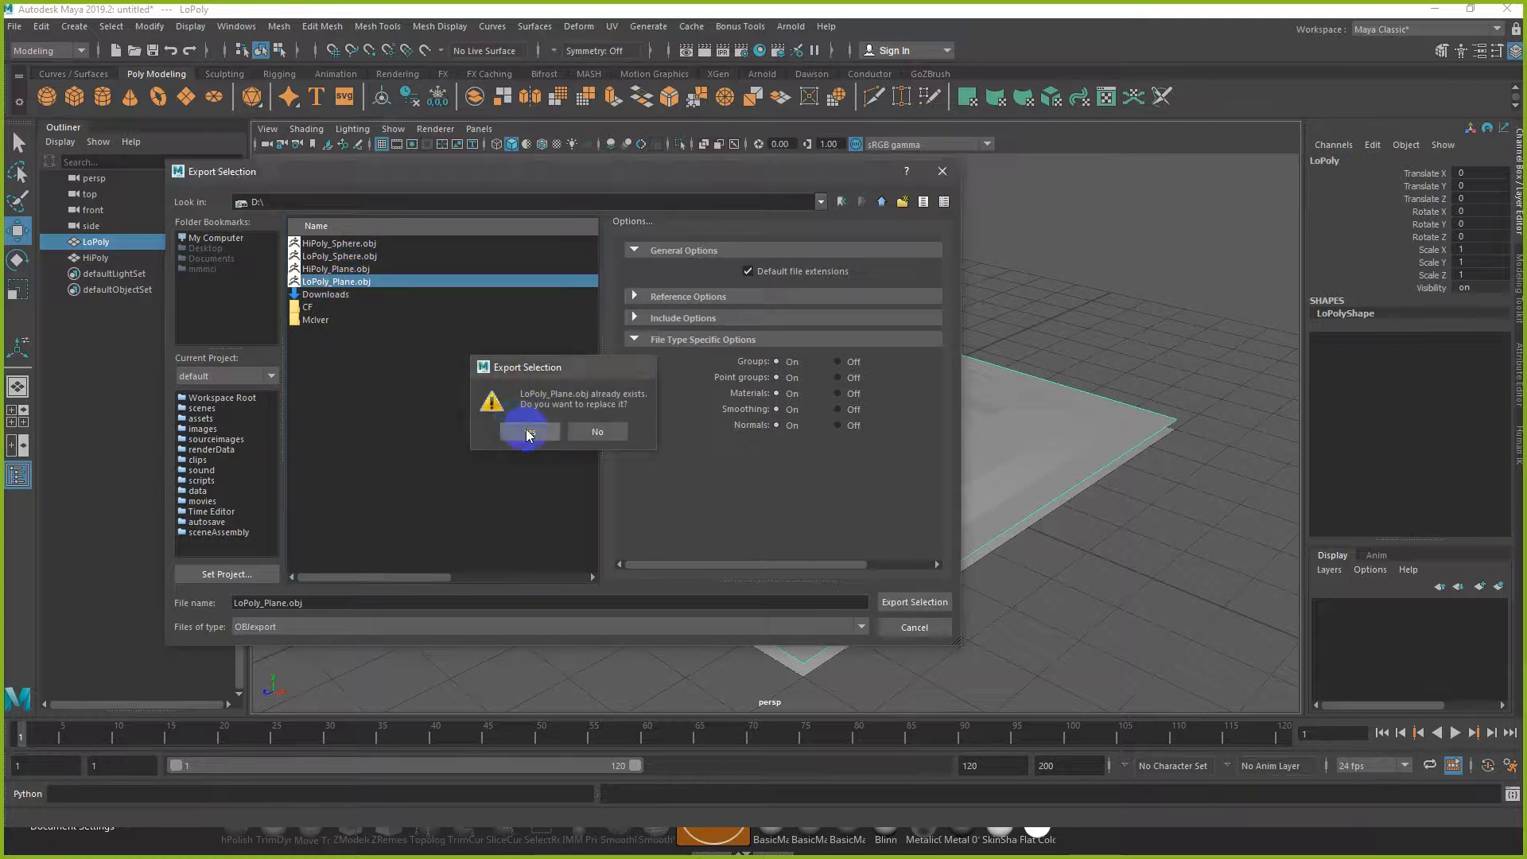
Step: Select the HiPoly mesh and export it as OBJ to the D: drive, replacing the existing HiPoly_Plane.obj
left_click(626, 496)
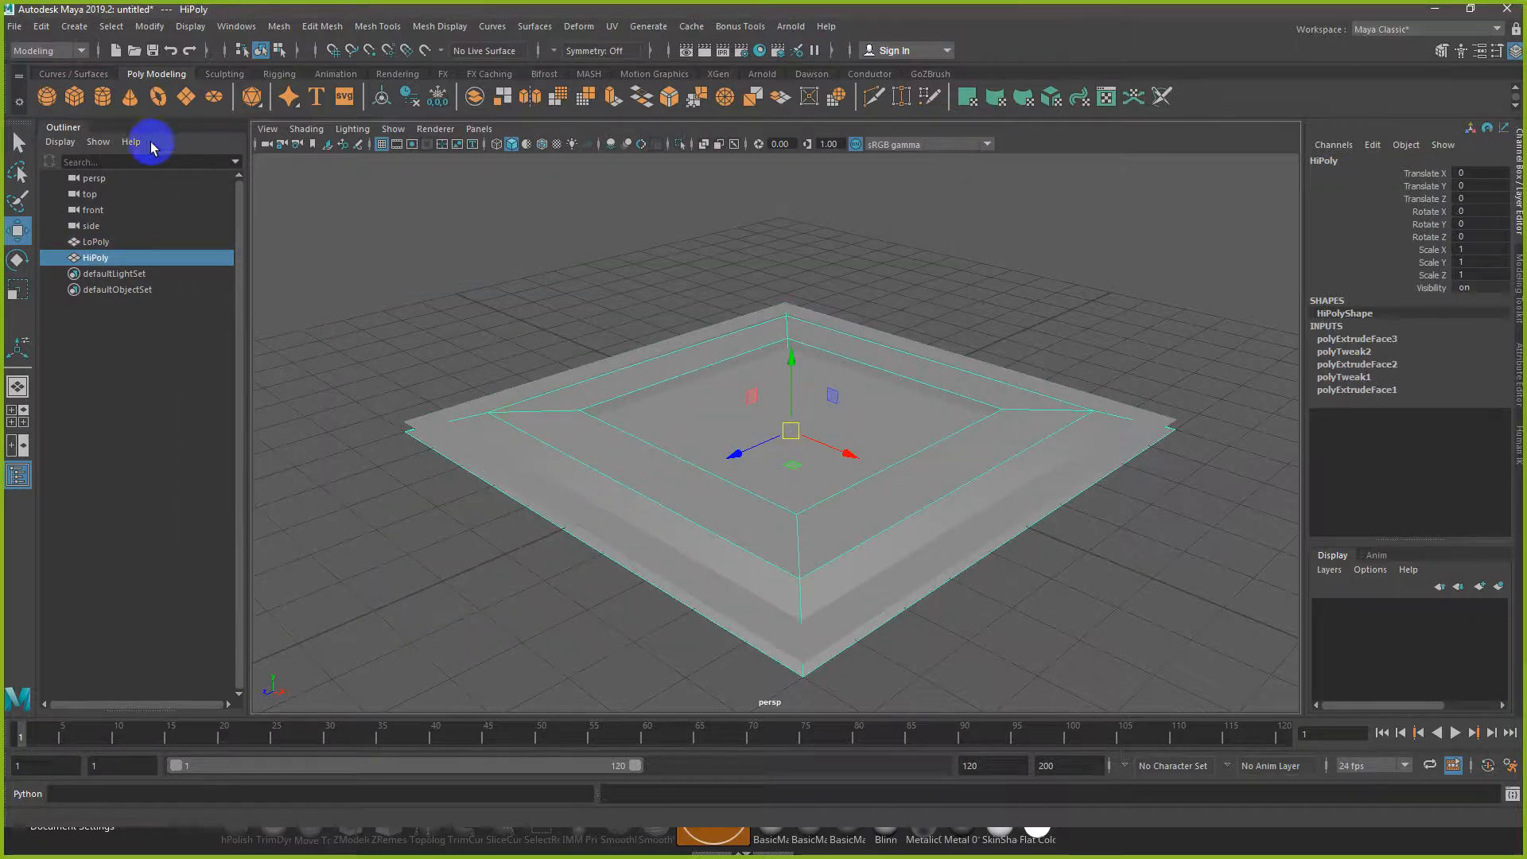
left_click(22, 28)
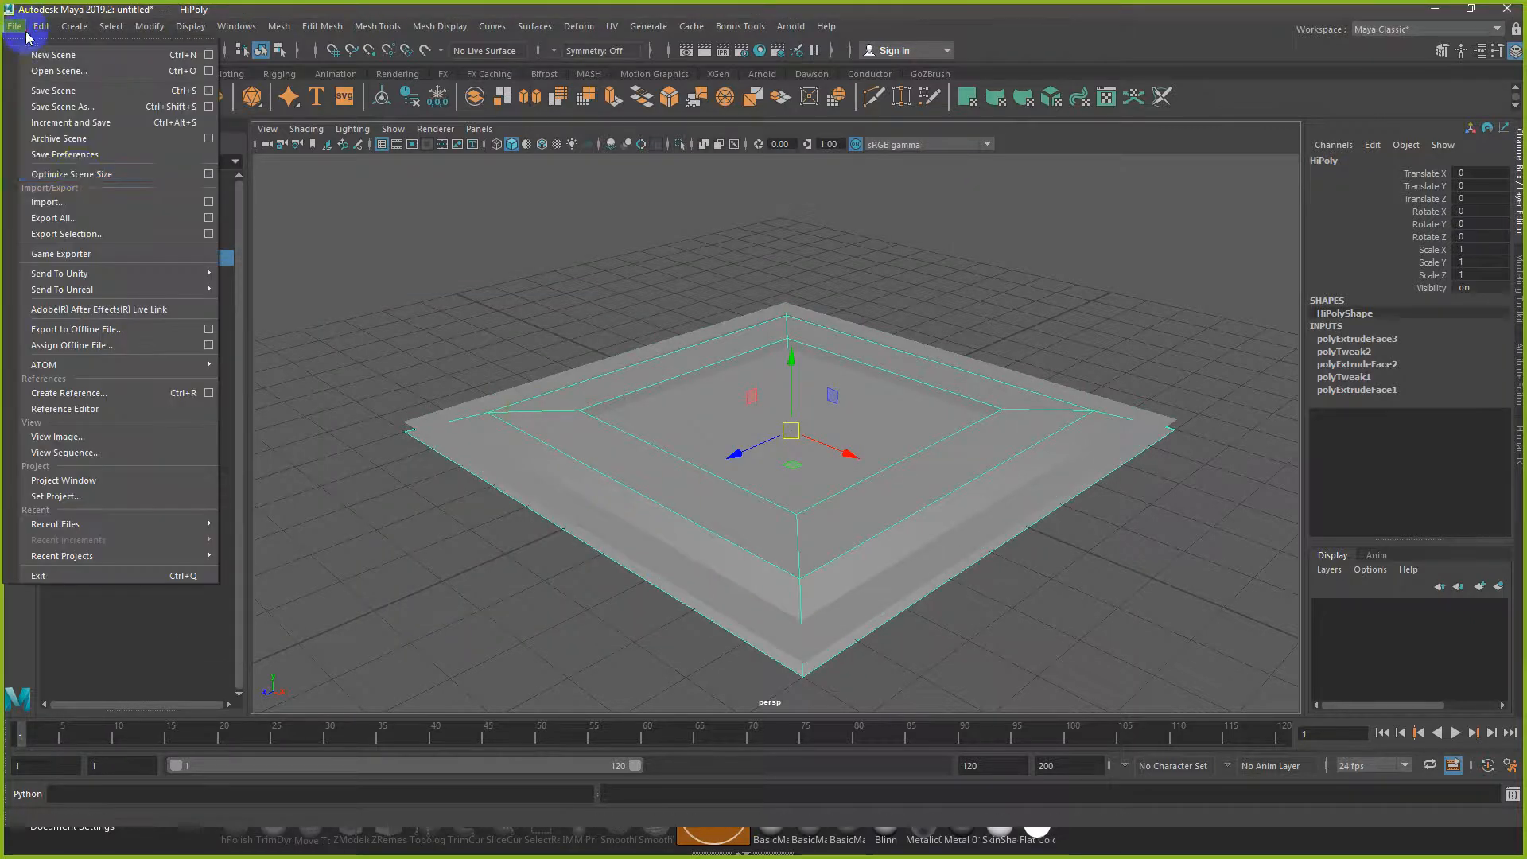
left_click(89, 234)
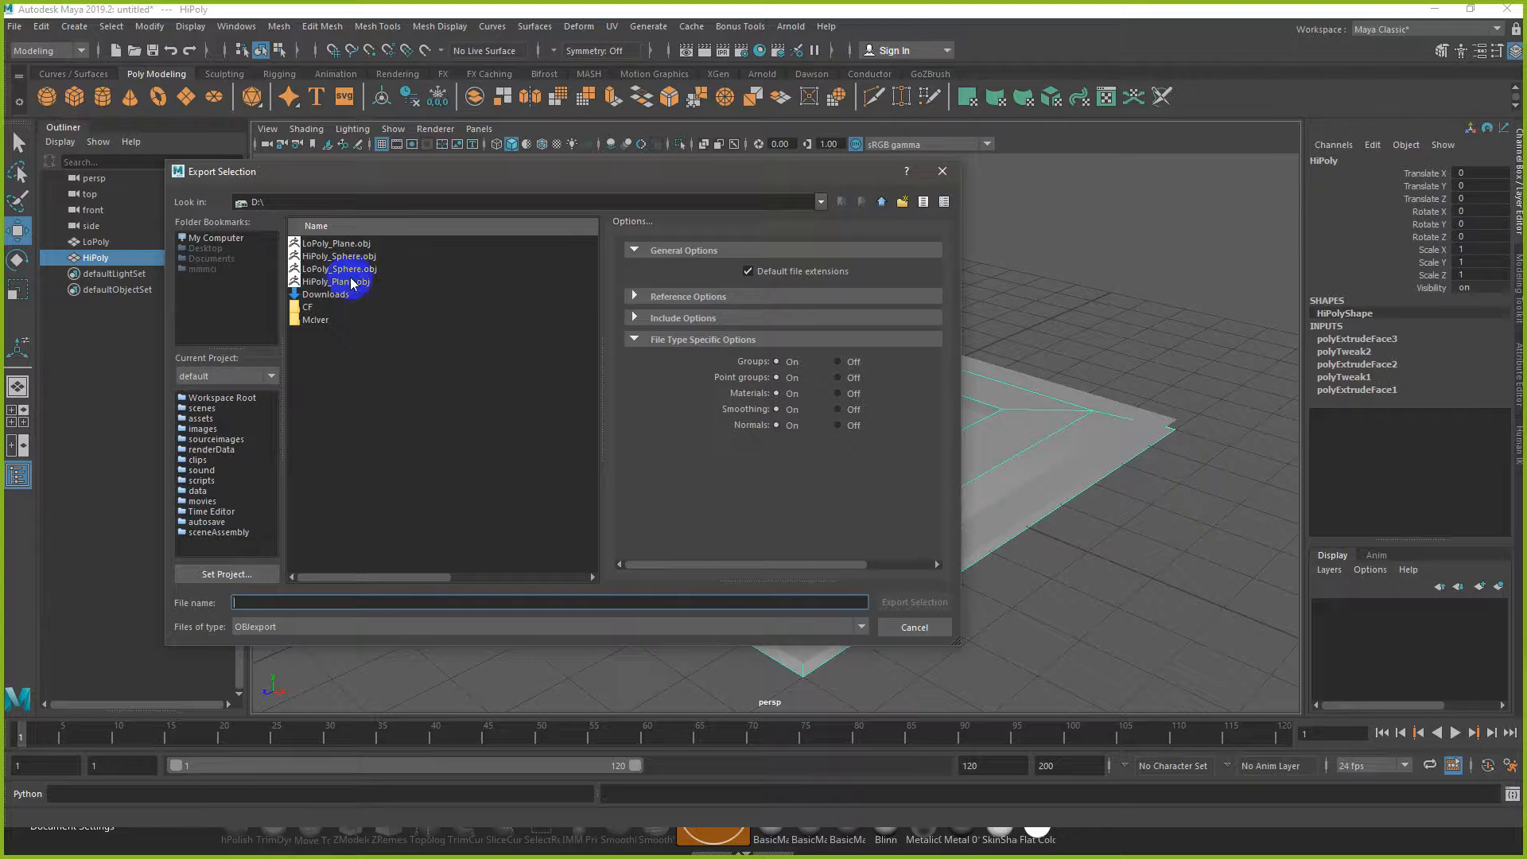
left_click(345, 283)
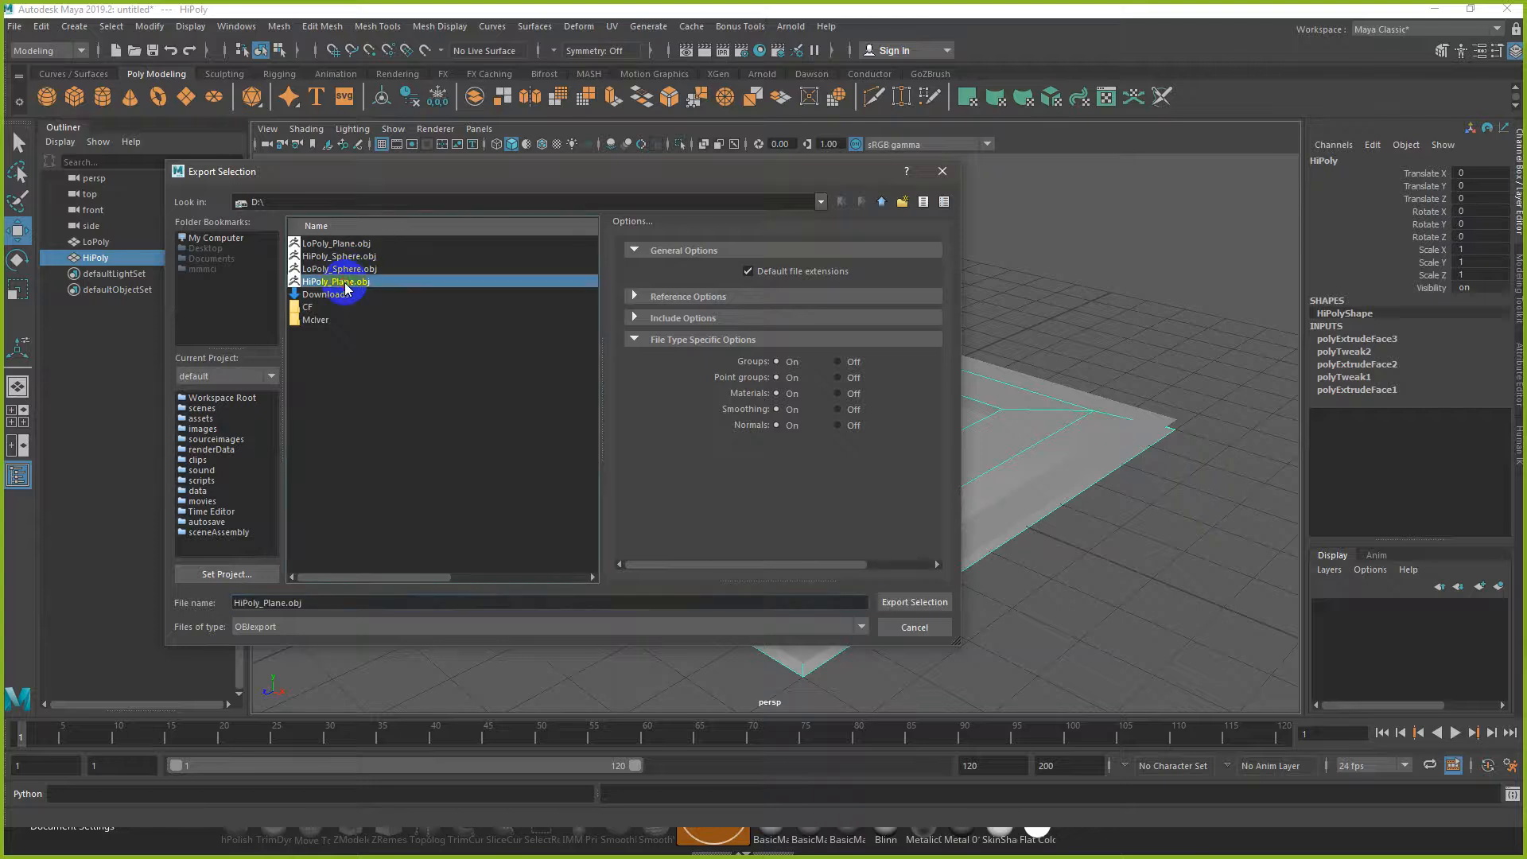
double_click(345, 283)
left_click(529, 431)
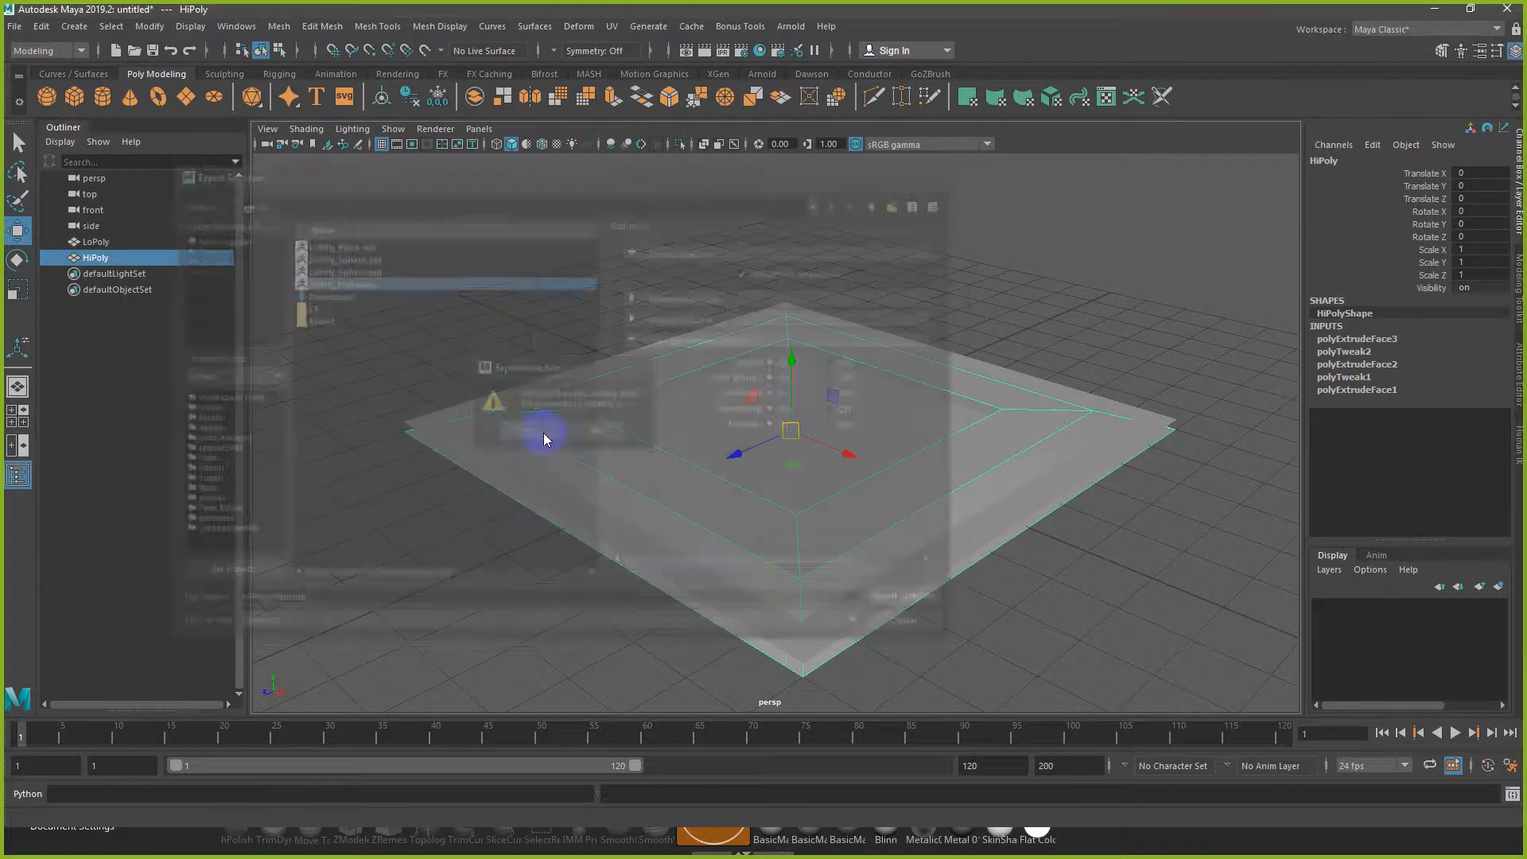
Step: Find and launch xNormal (x64) from the installed apps, and open its list of high definition meshes
key("super")
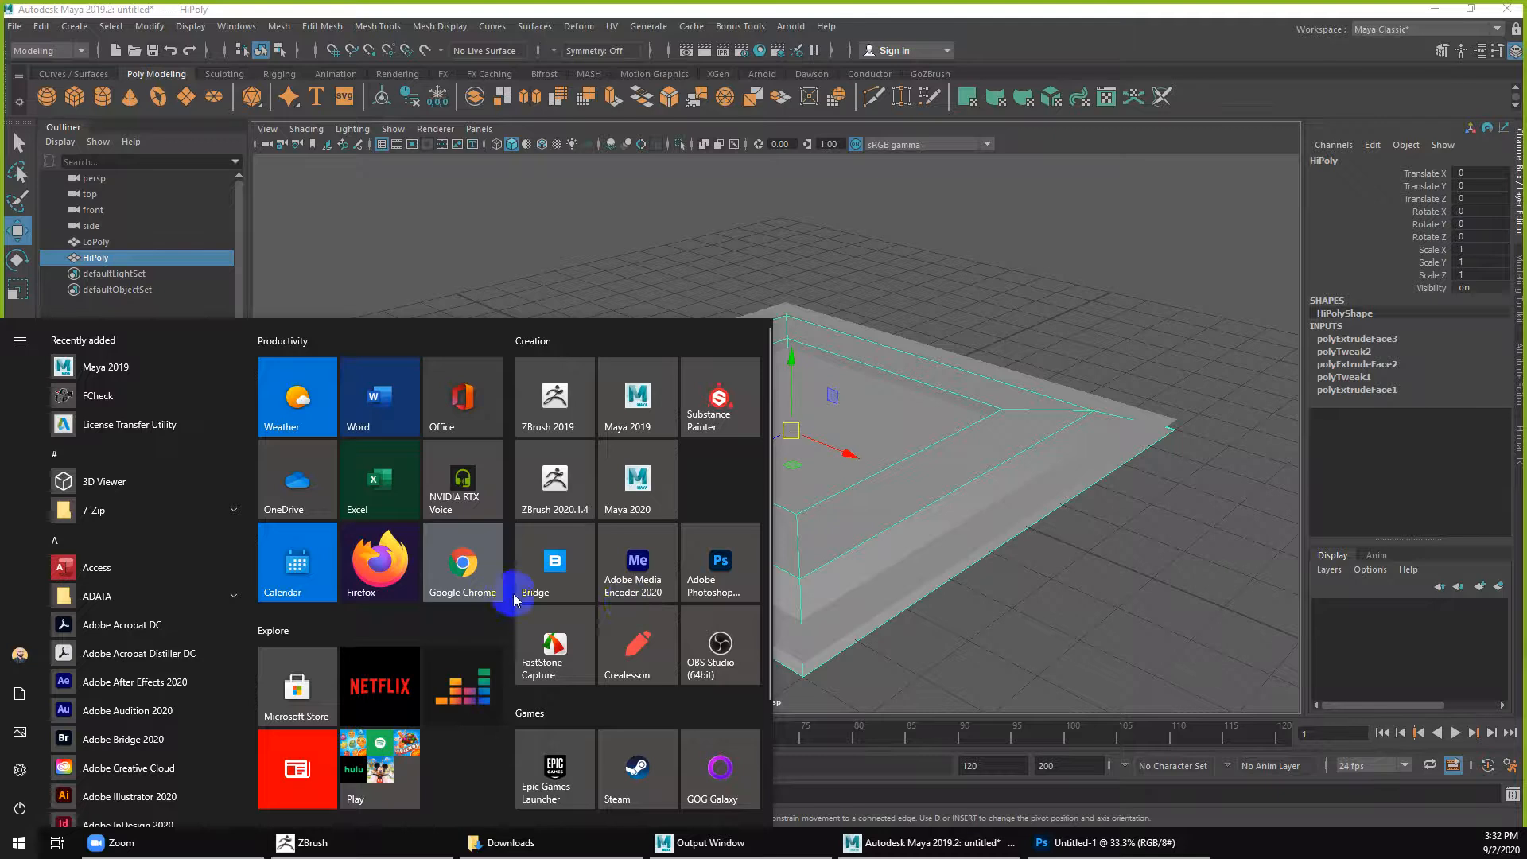
scroll(162, 657, "down", 10)
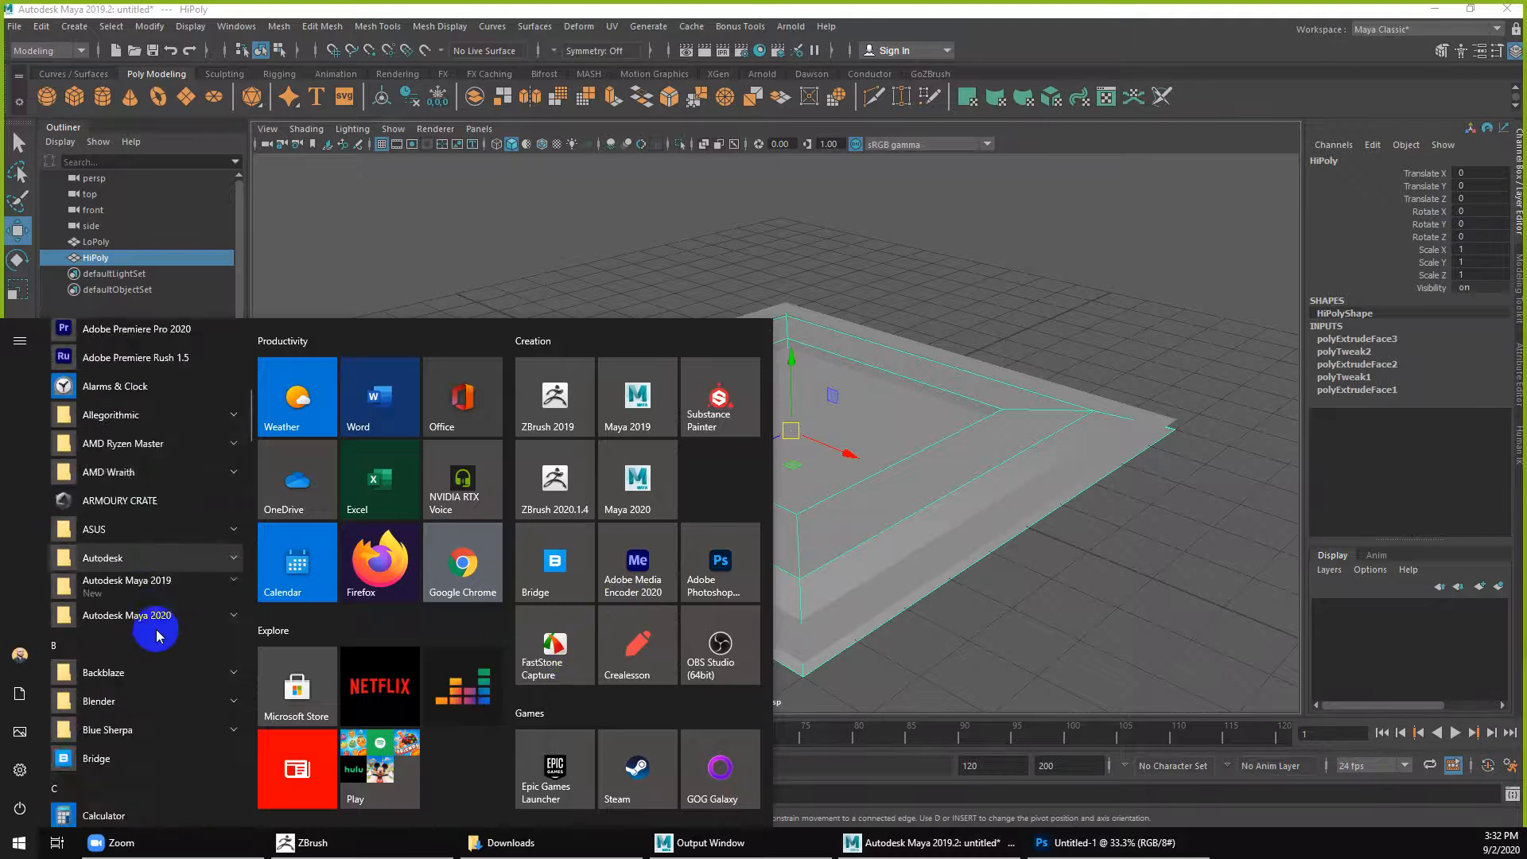
scroll(160, 653, "down", 15)
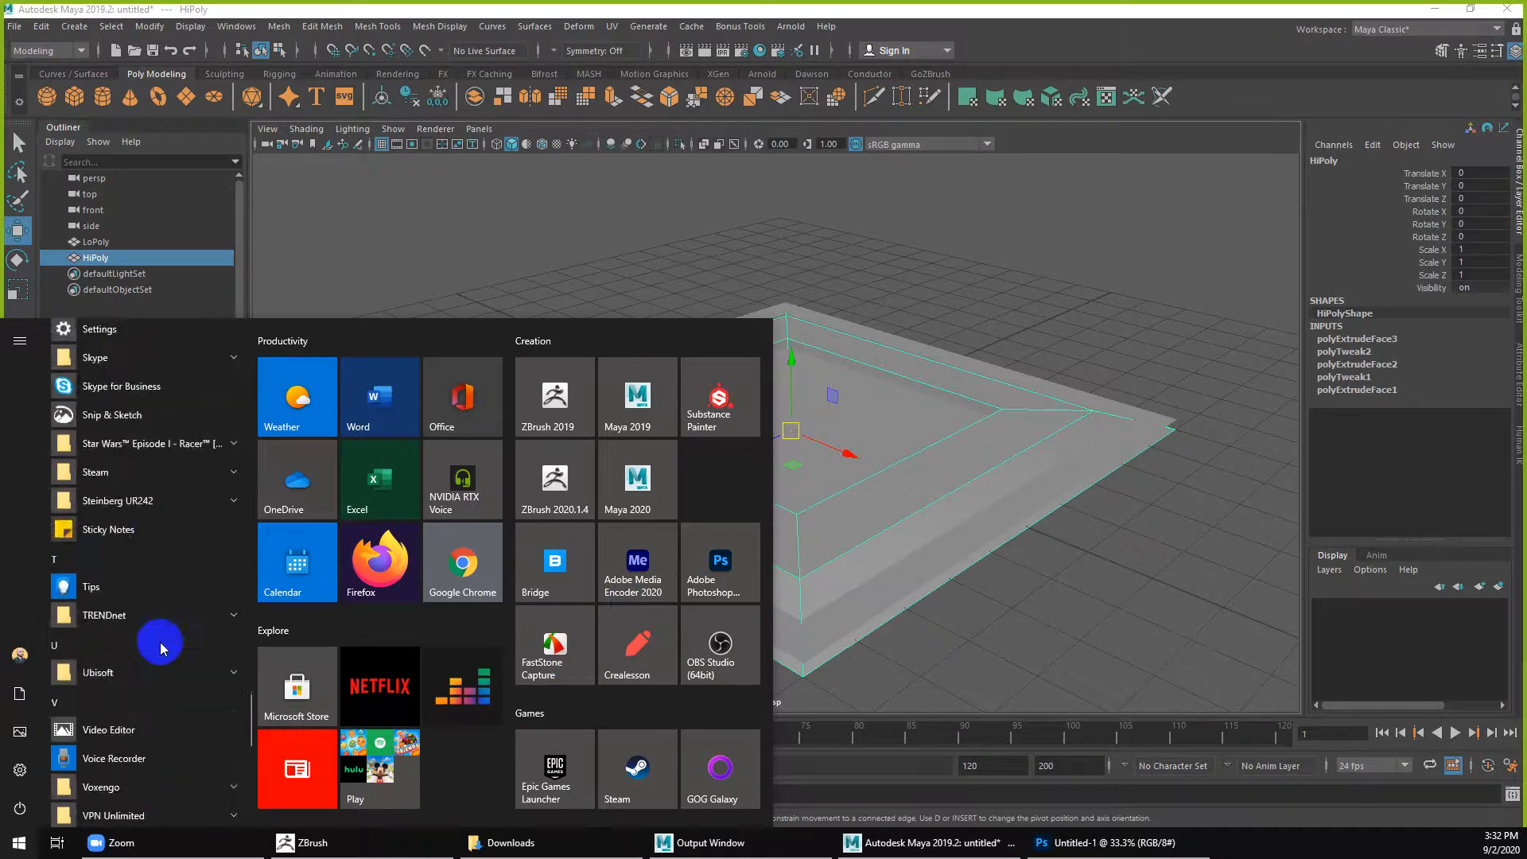
scroll(163, 636, "up", 9)
scroll(171, 626, "down", 8)
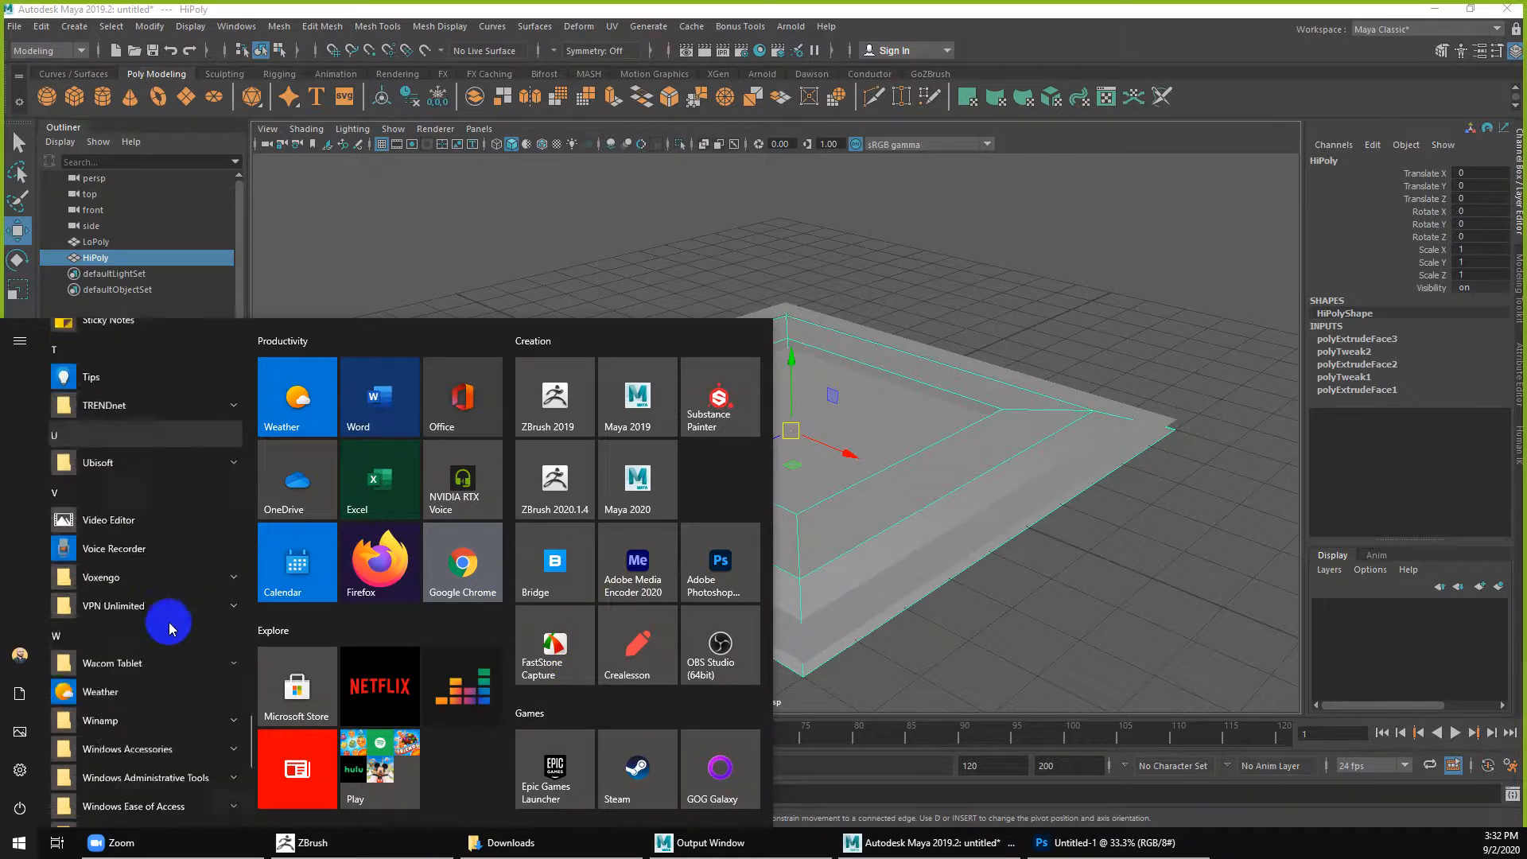
scroll(169, 624, "down", 5)
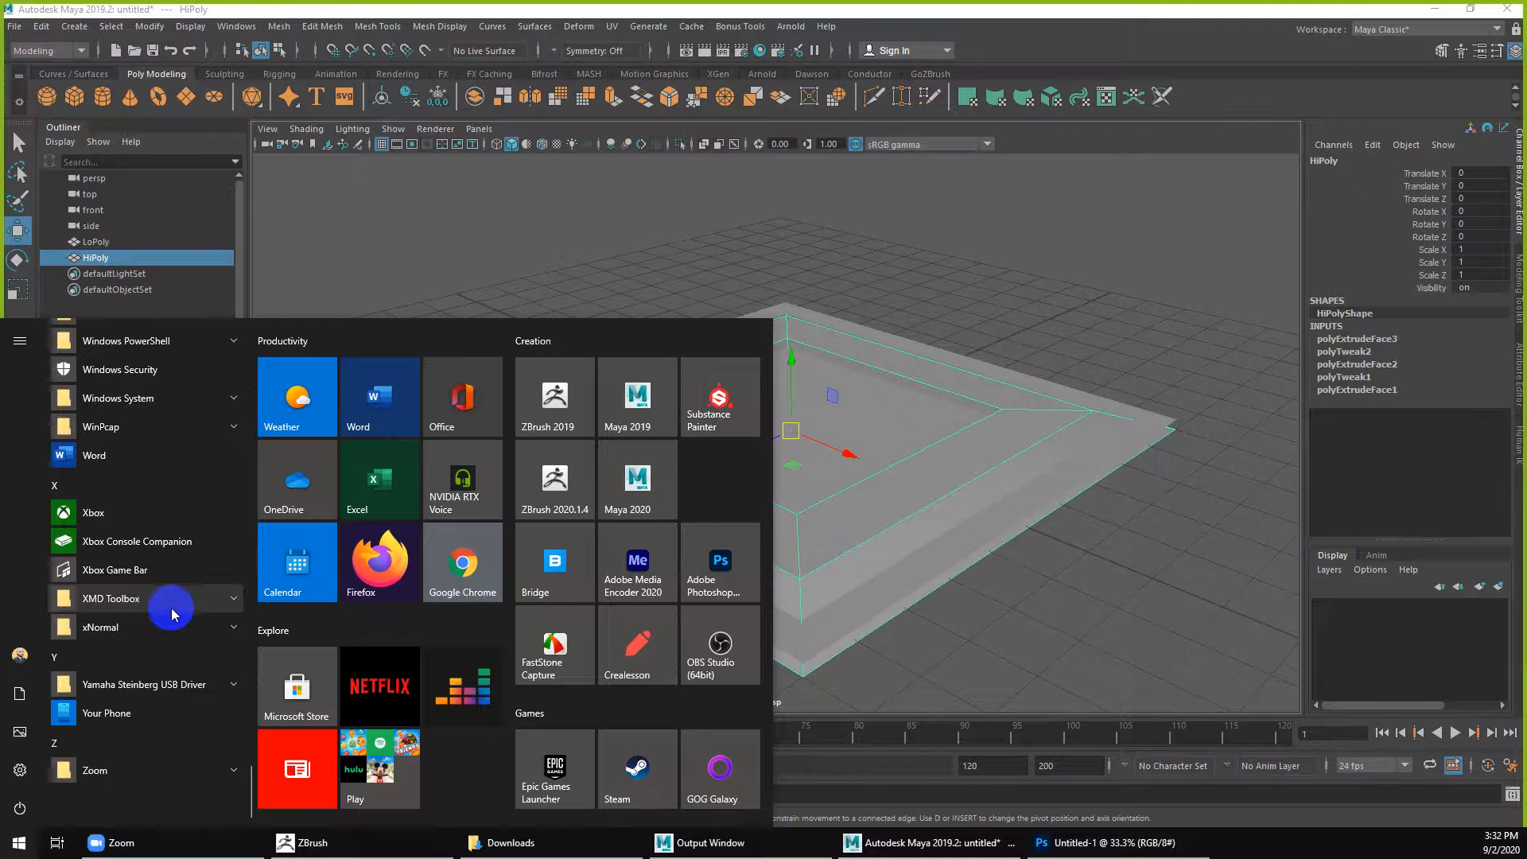
type("zn")
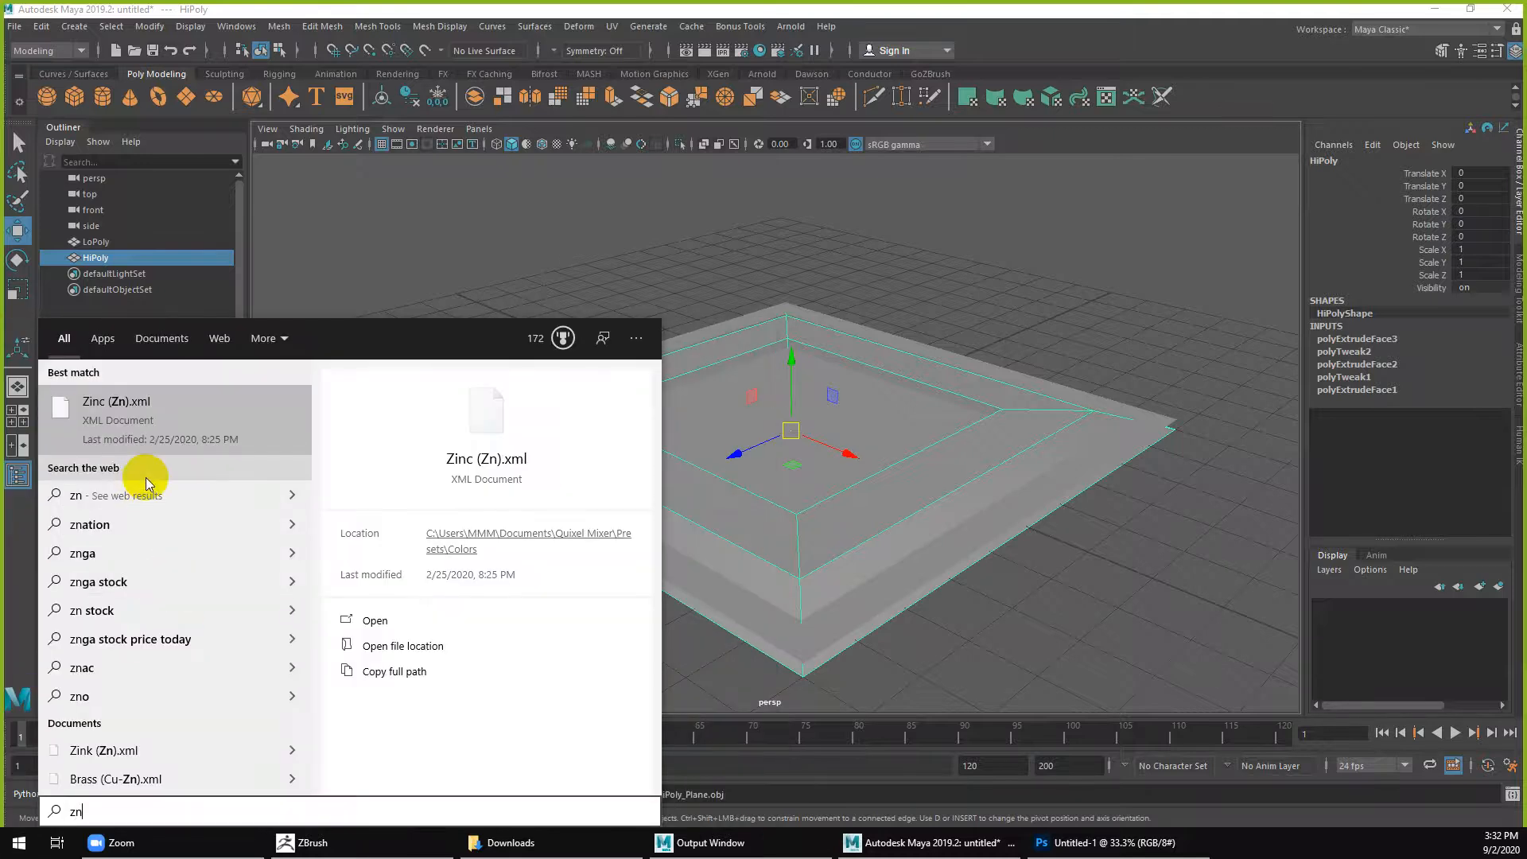
key("BackSpace")
key("BackSpace")
type("xn")
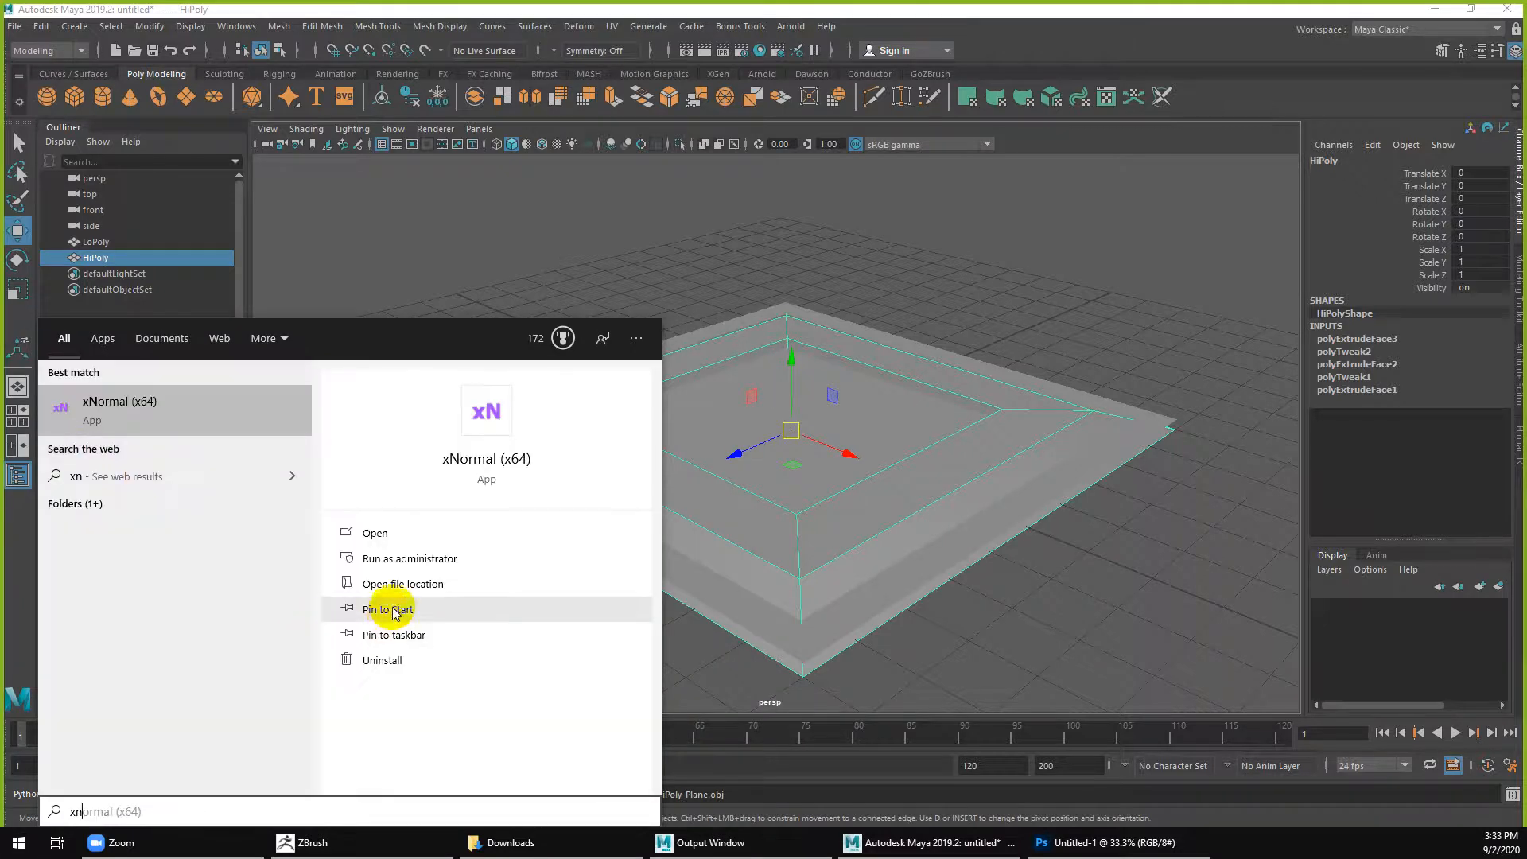
left_click(335, 610)
left_click(115, 439)
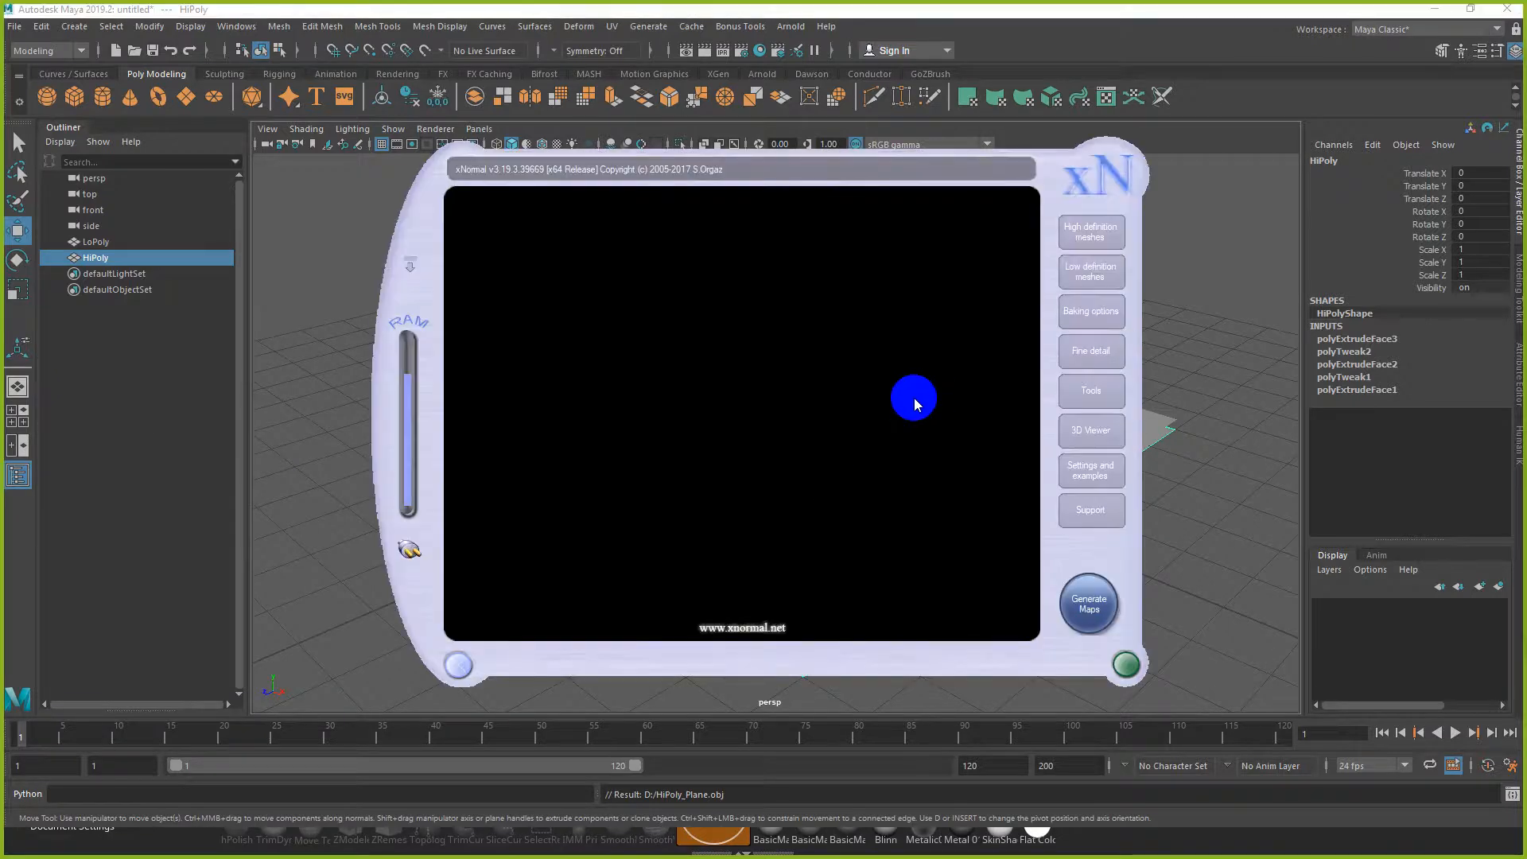
left_click(1090, 232)
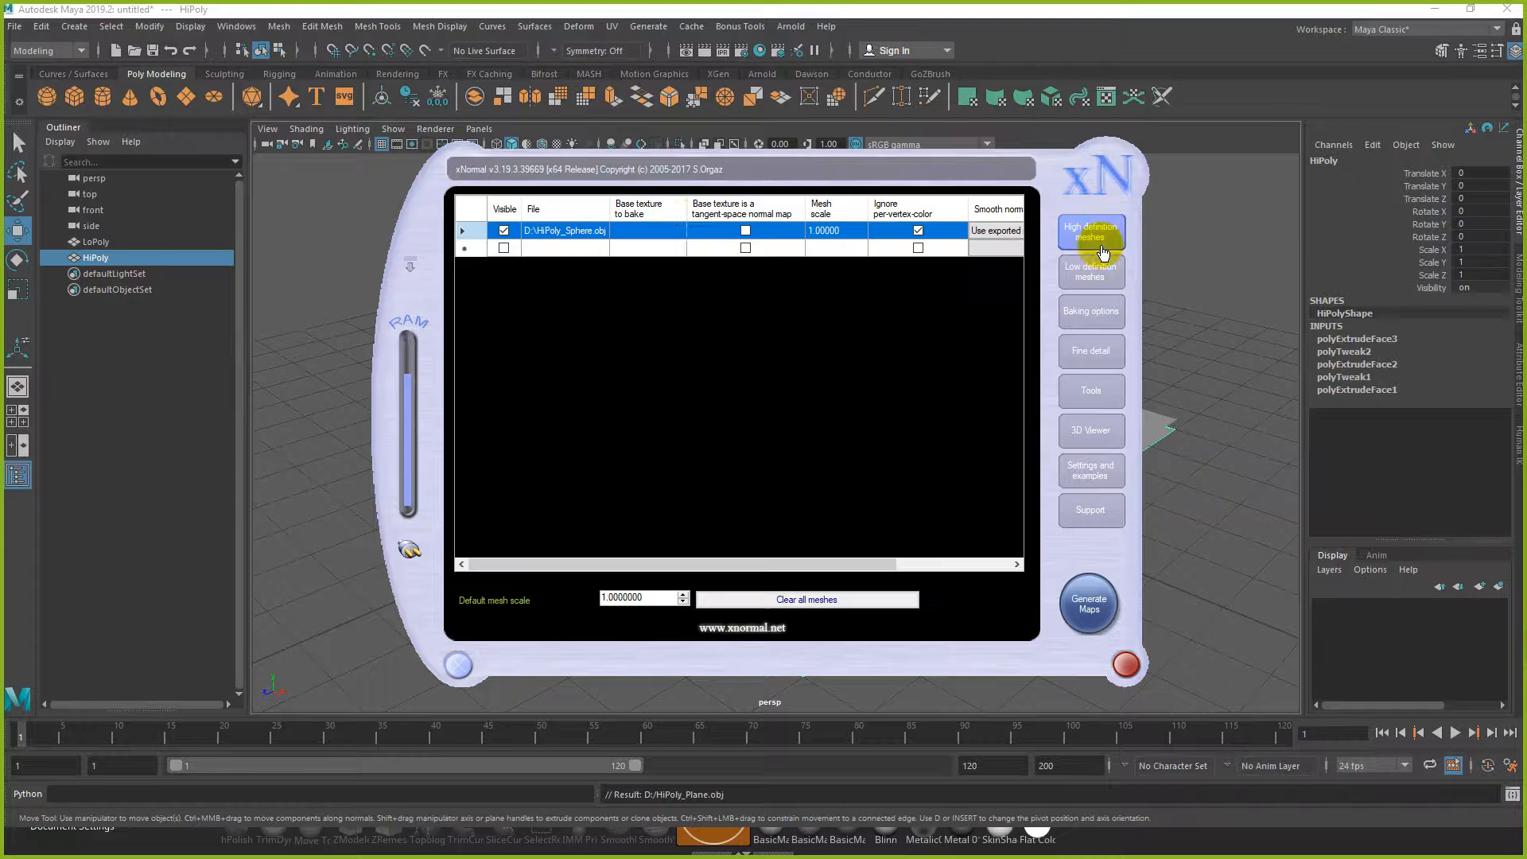
Step: Remove HiPoly_Sphere.obj from the high definition meshes and LoPoly_Sphere.obj from the low definition meshes
right_click(547, 232)
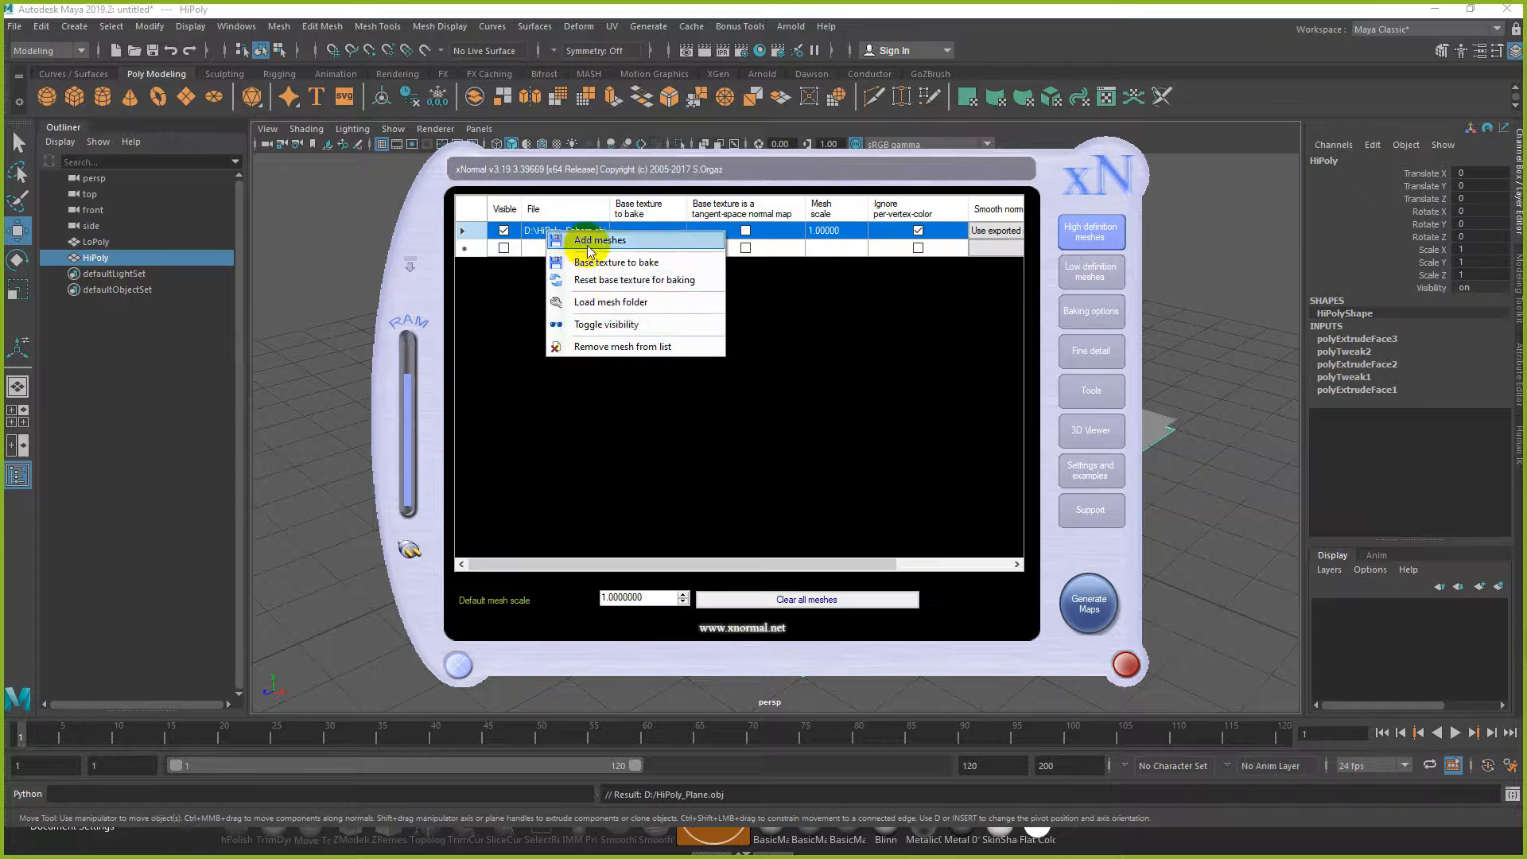
left_click(597, 344)
left_click(1089, 269)
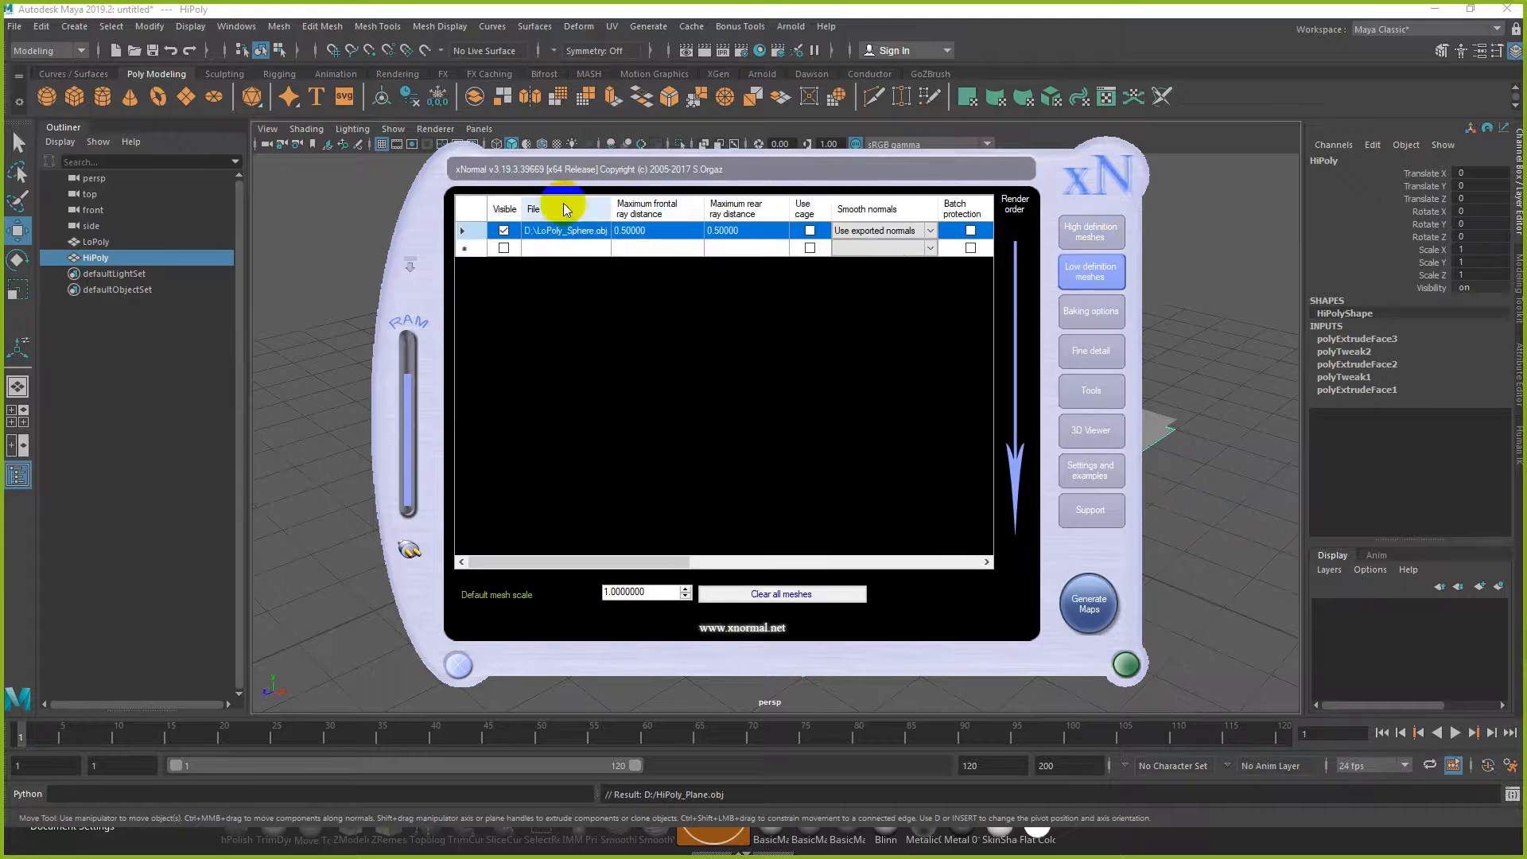
right_click(547, 231)
left_click(602, 340)
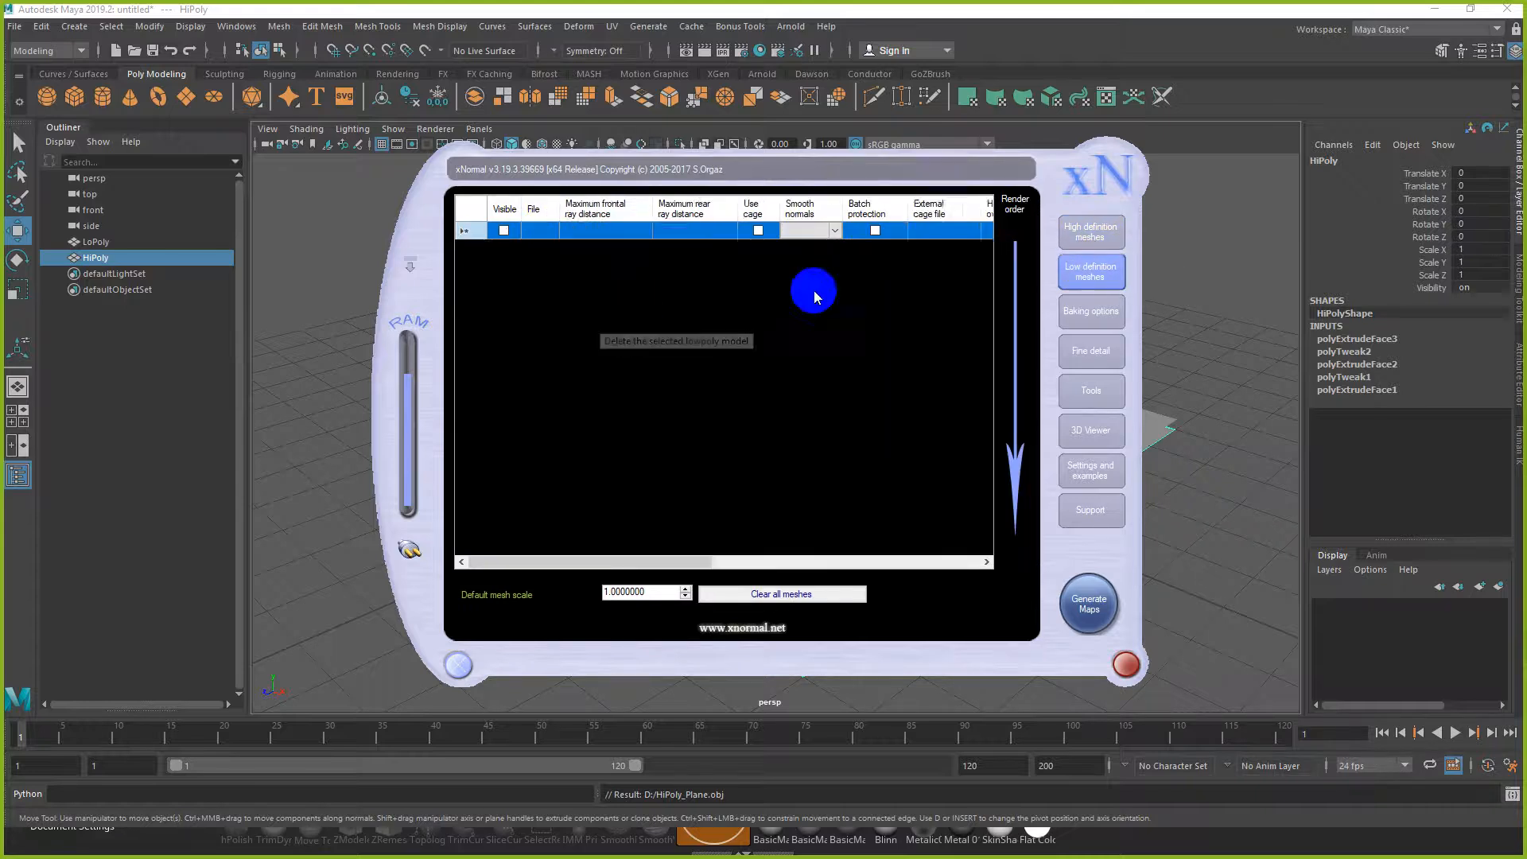
Step: Add HiPoly_Plane.obj from the D: drive to the high definition meshes
left_click(1080, 234)
right_click(580, 255)
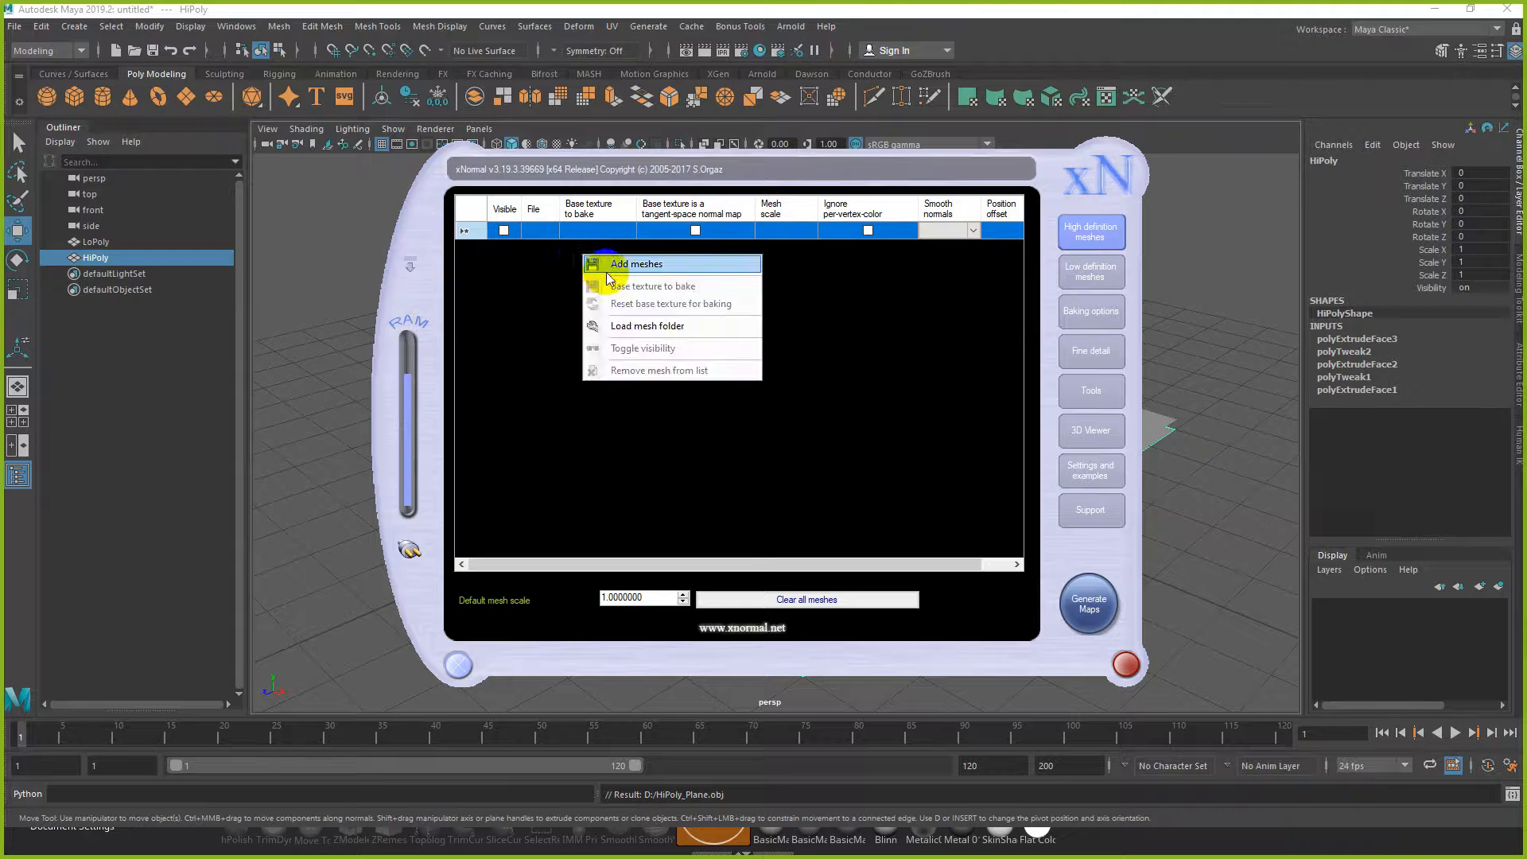
left_click(611, 273)
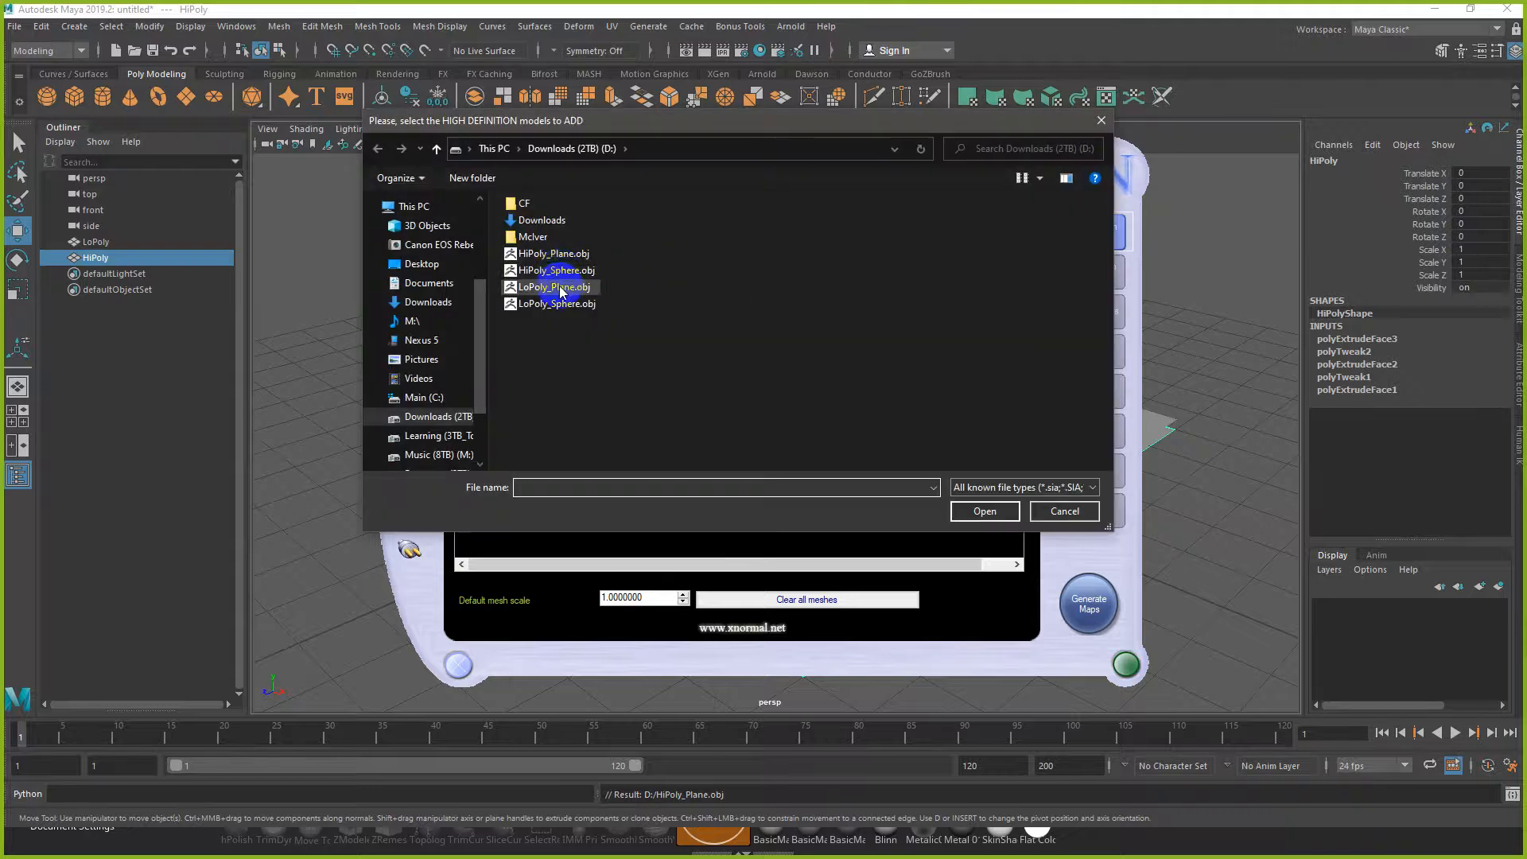
double_click(565, 259)
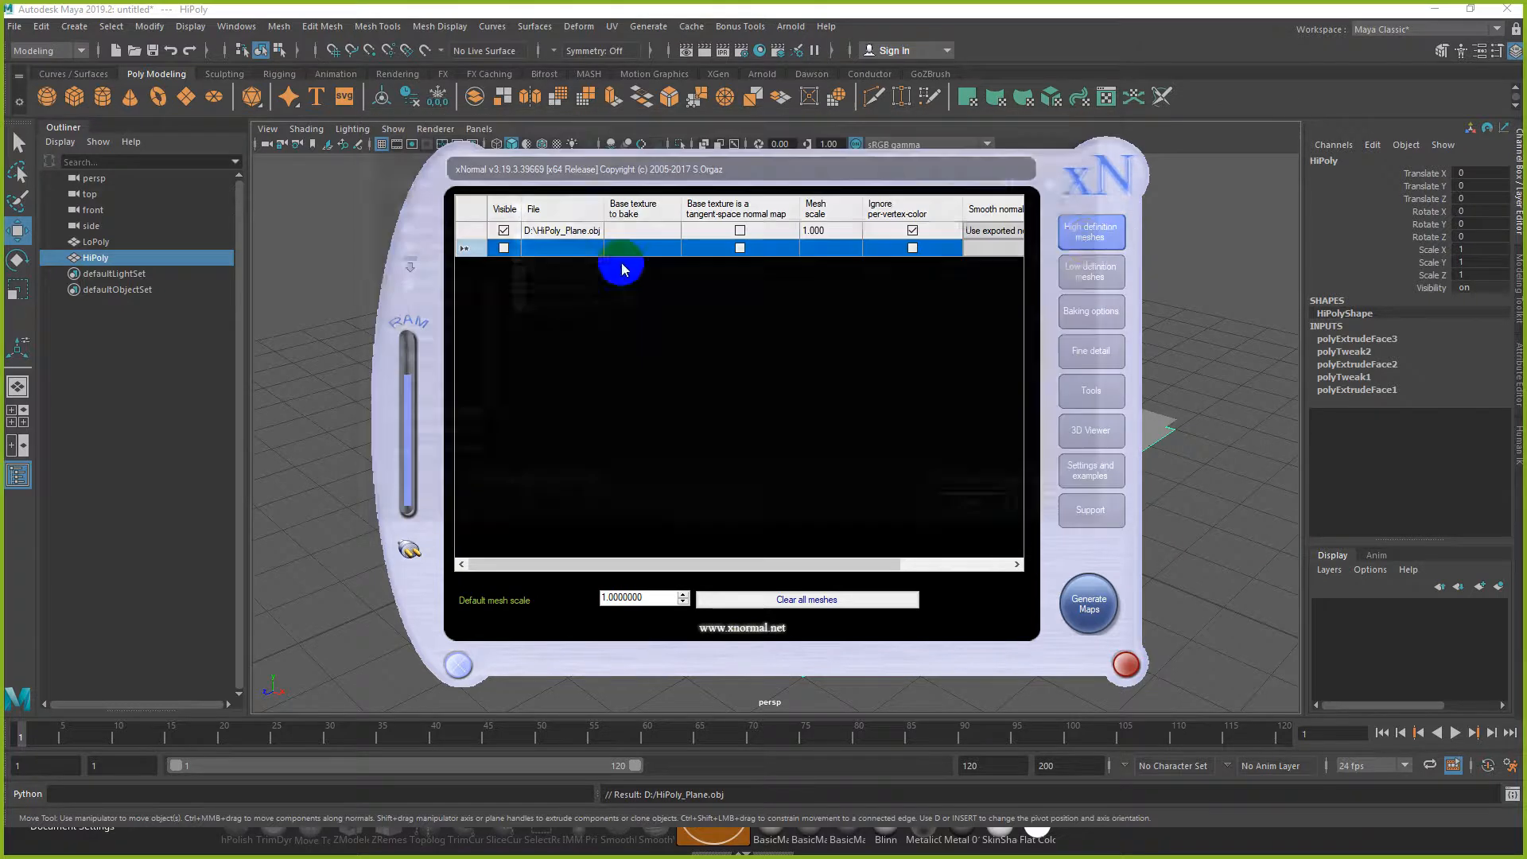
Step: Add LoPoly_Plane.obj from the D: drive to the low definition meshes
left_click(1089, 271)
right_click(575, 255)
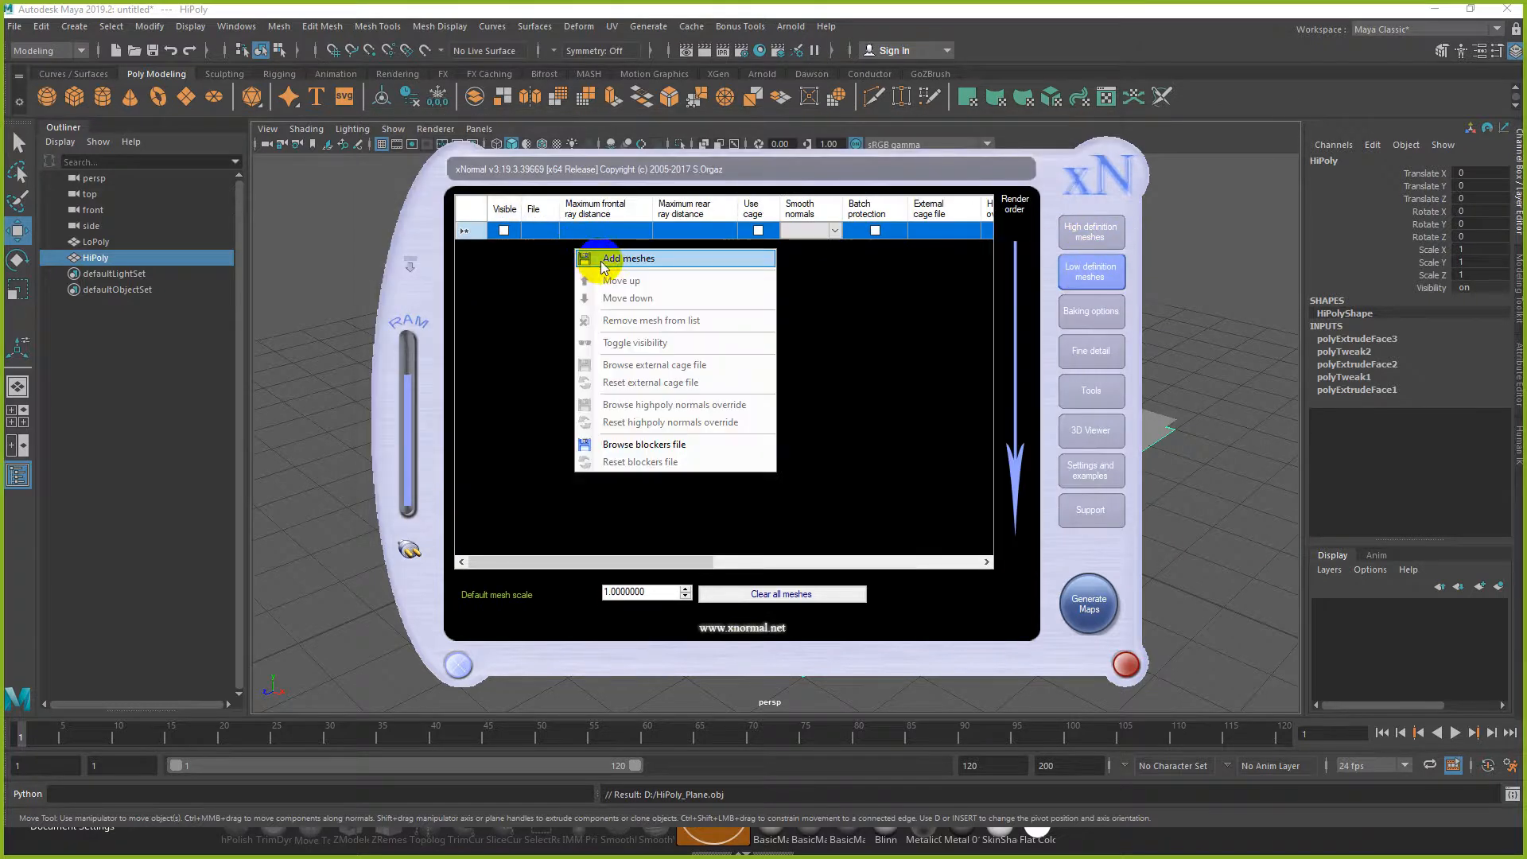
left_click(584, 261)
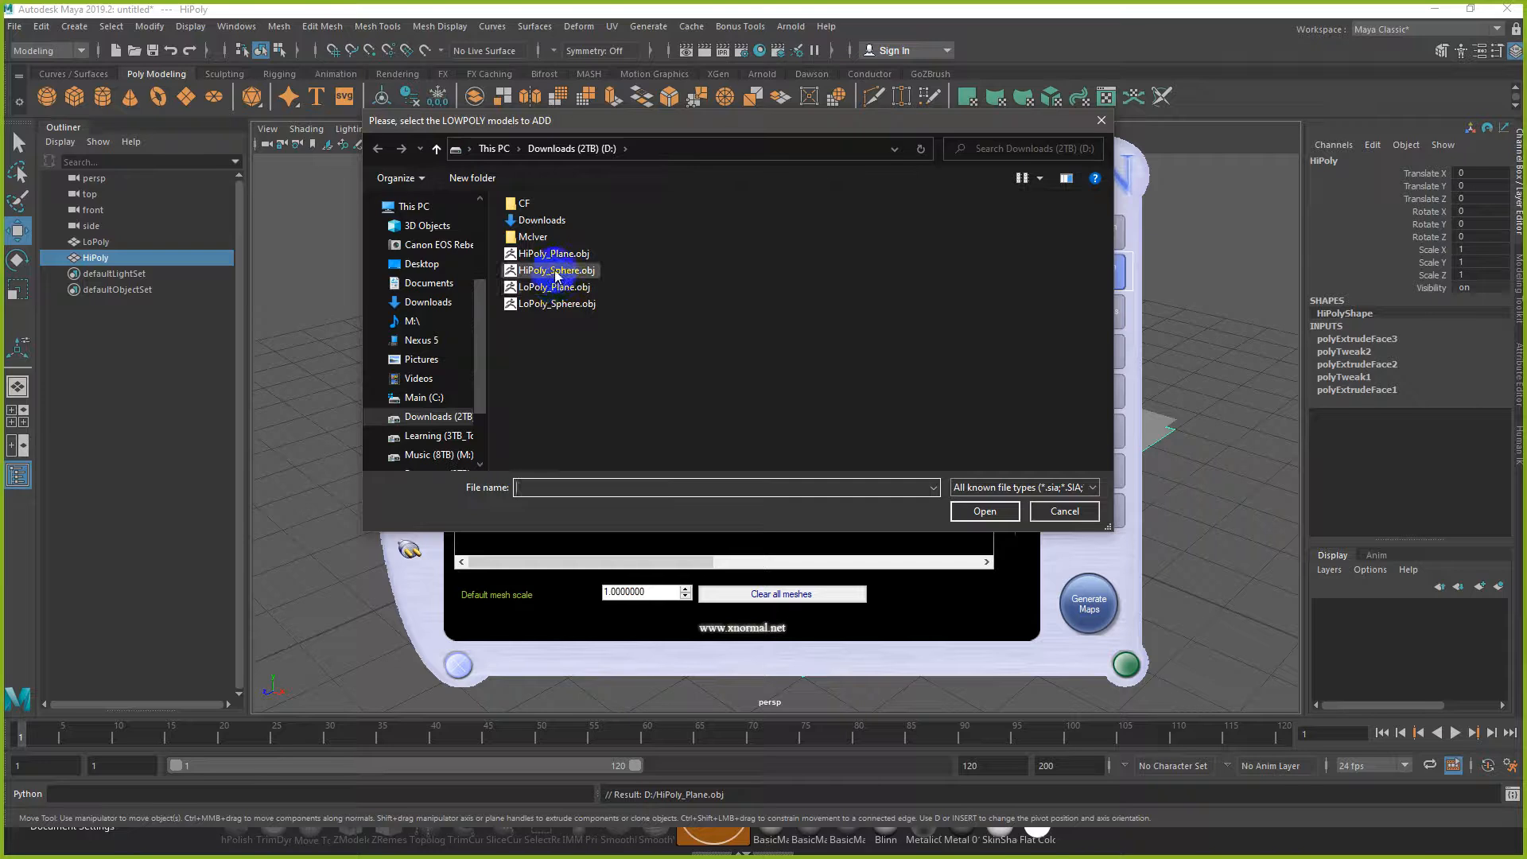
left_click(558, 291)
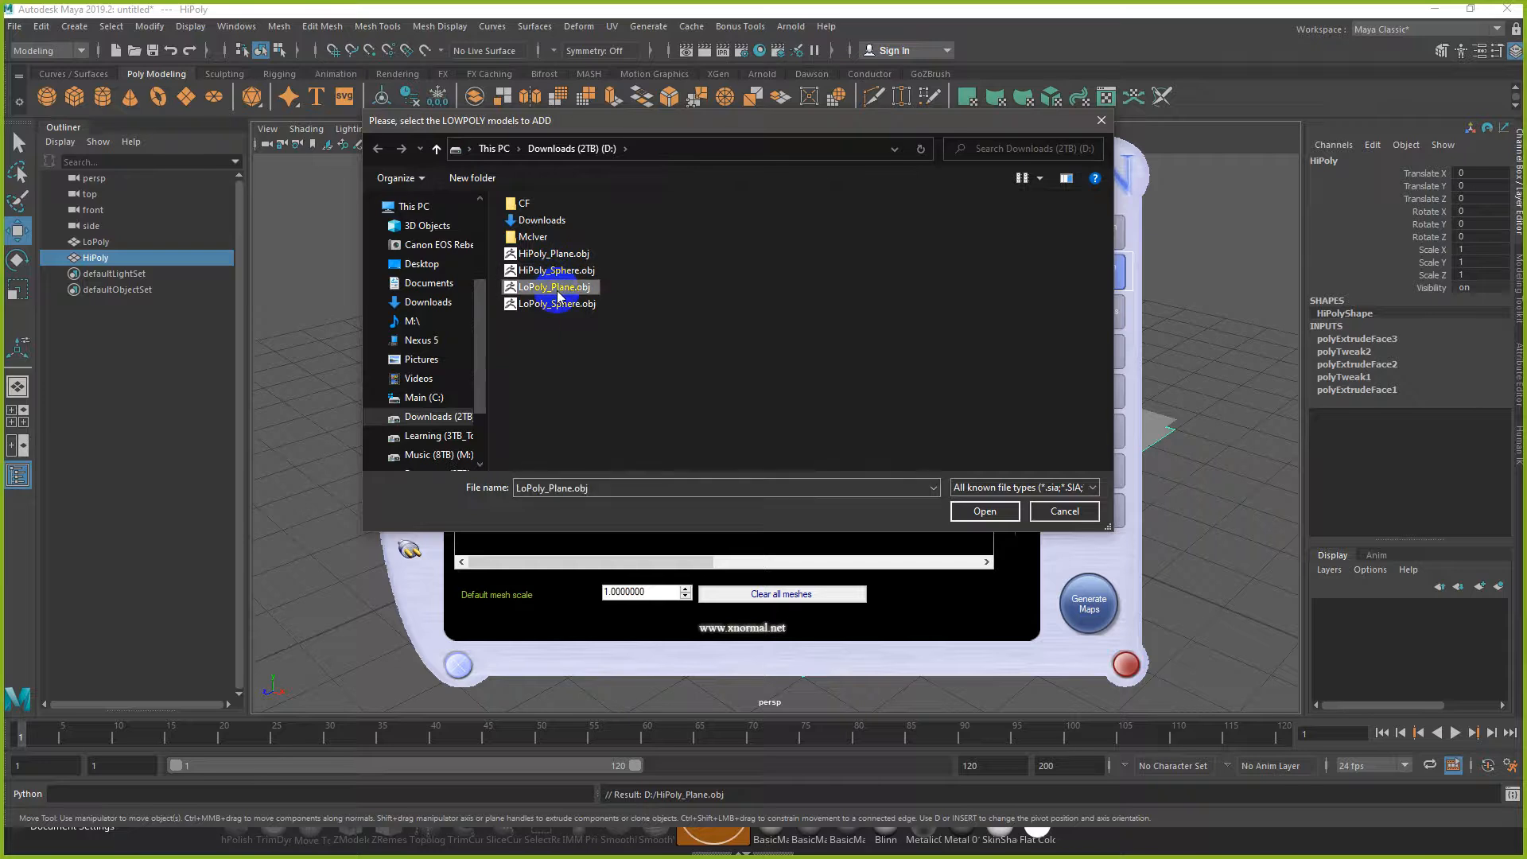
double_click(558, 291)
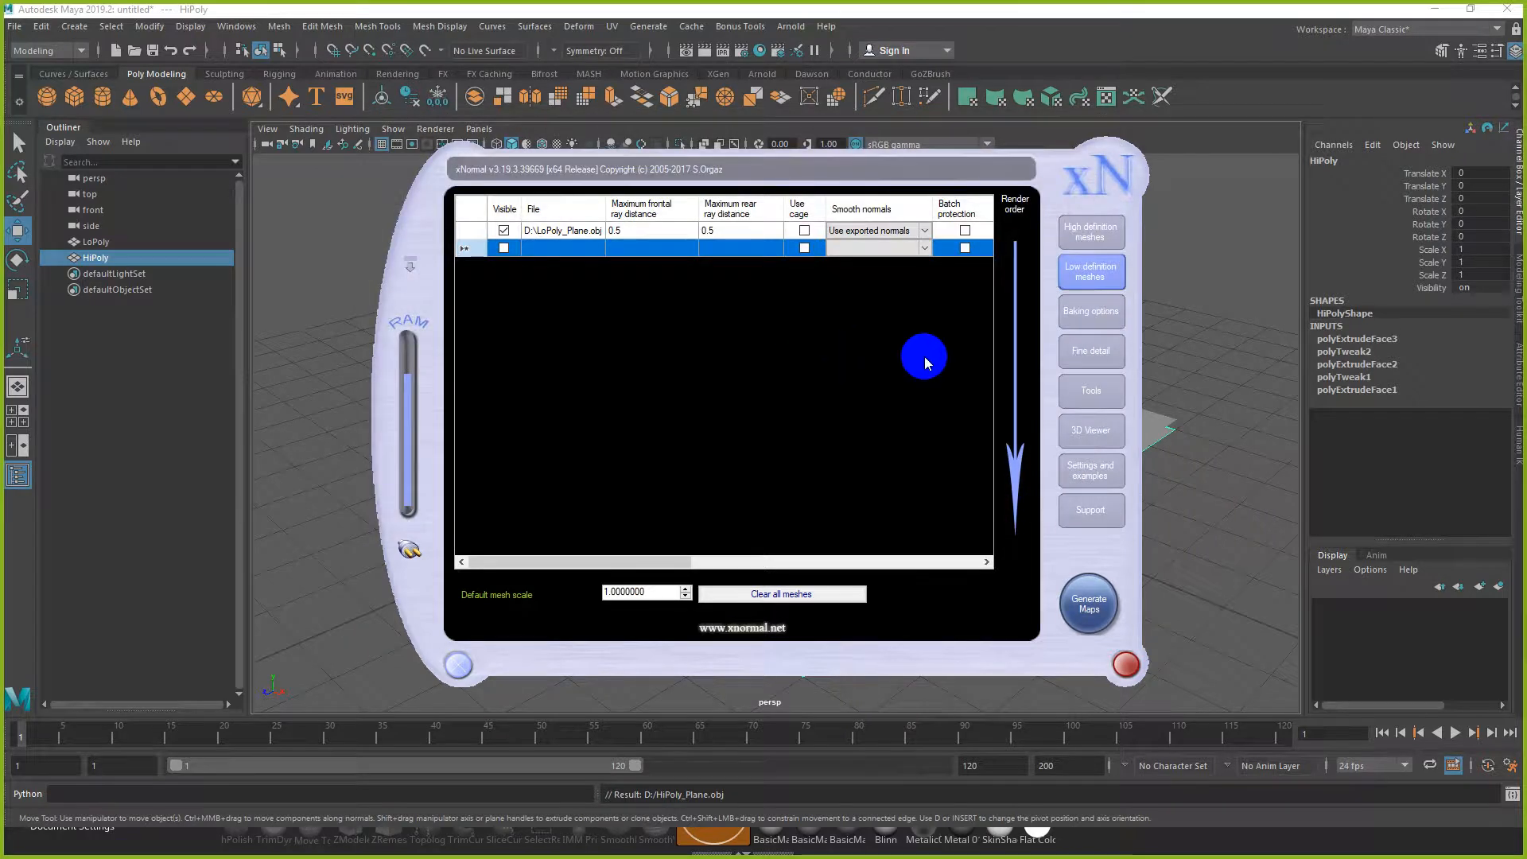
left_click(1088, 314)
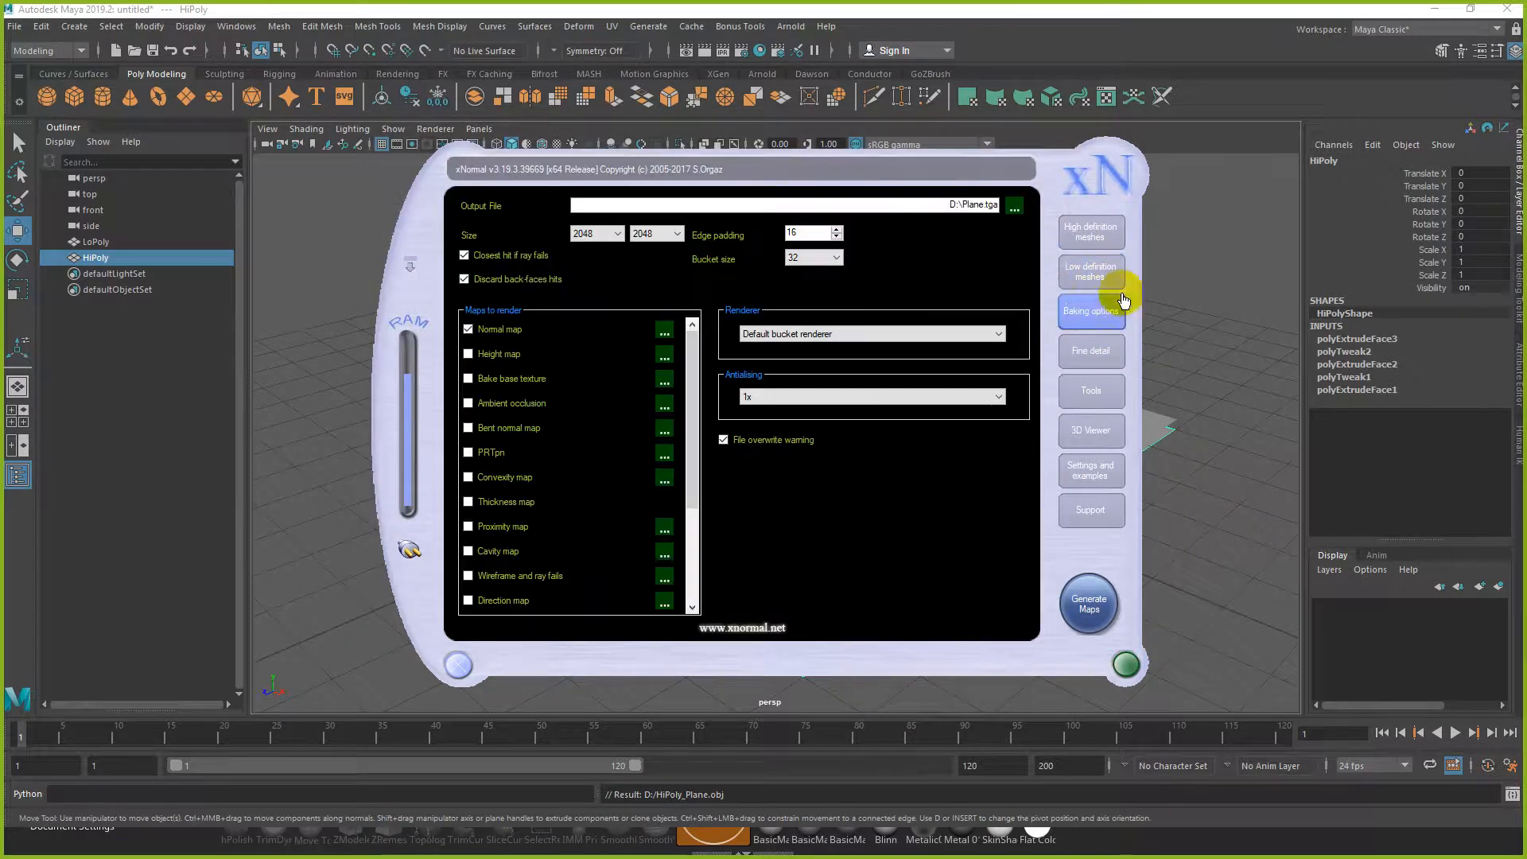
left_click(1090, 231)
right_click(778, 300)
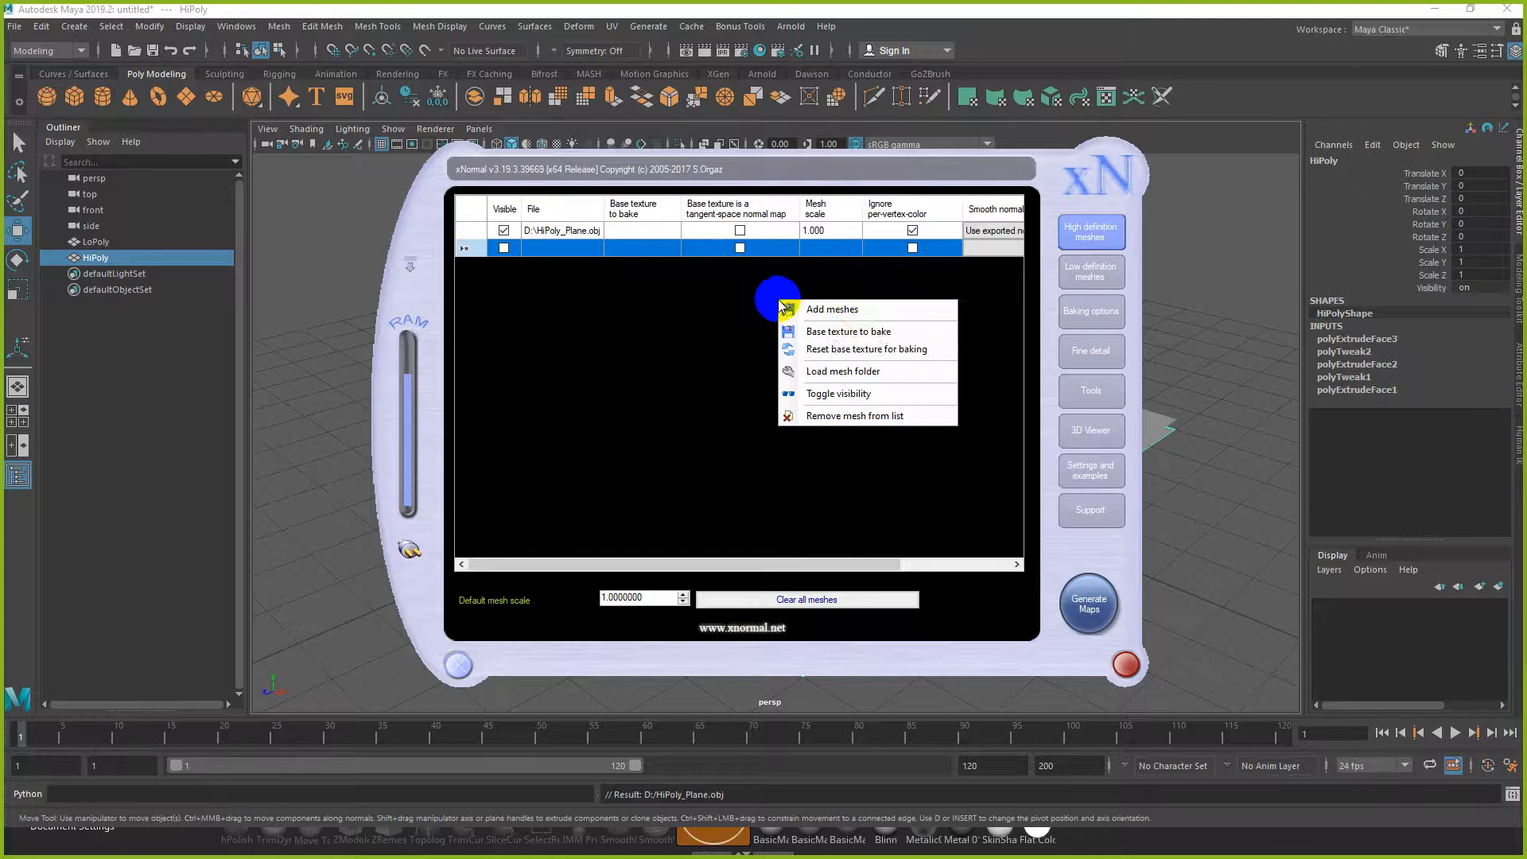
left_click(1090, 271)
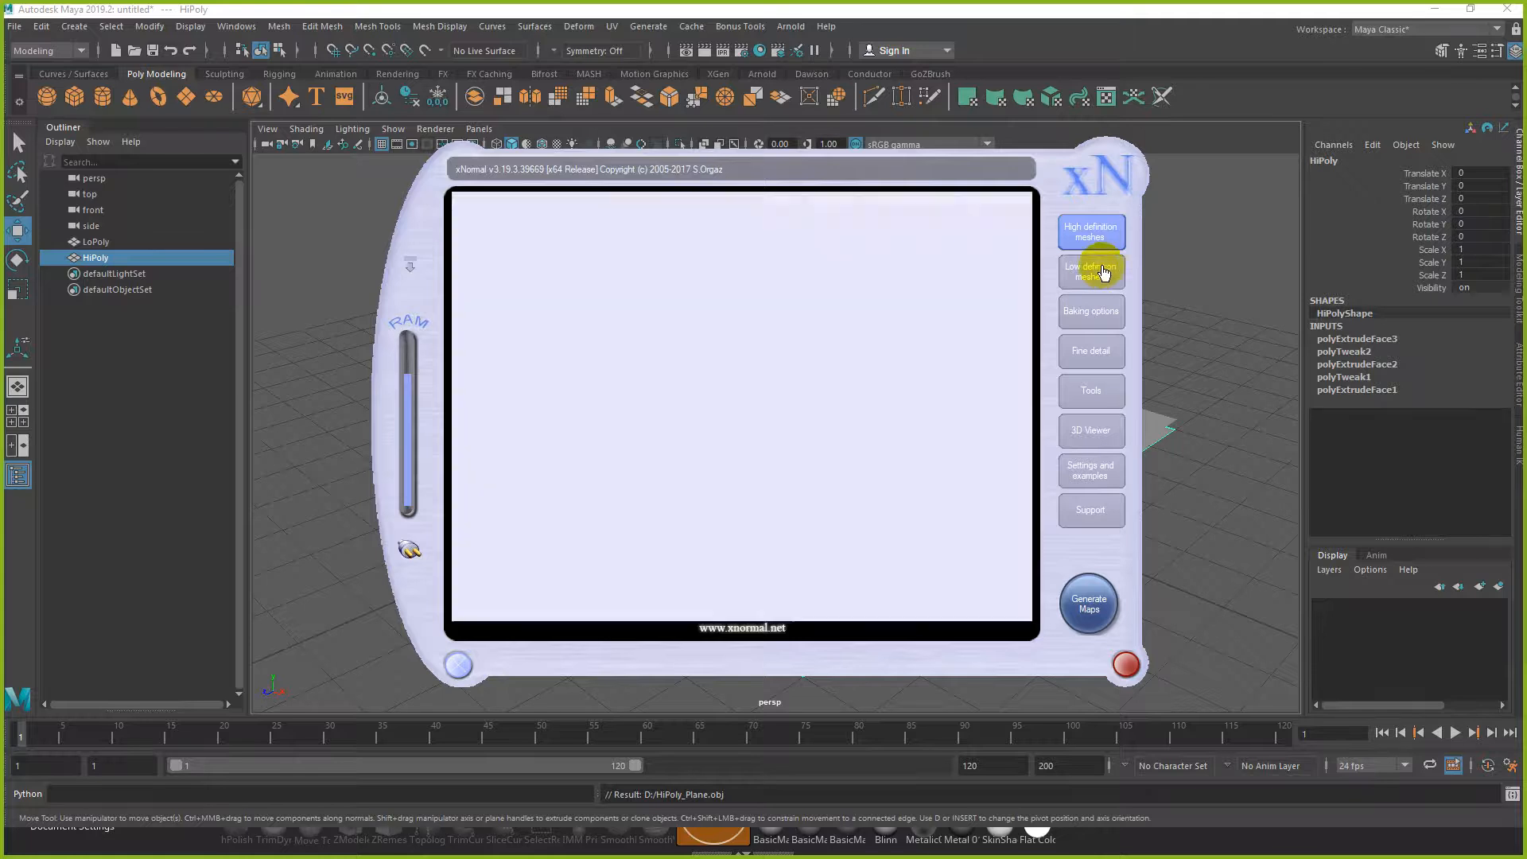
right_click(784, 332)
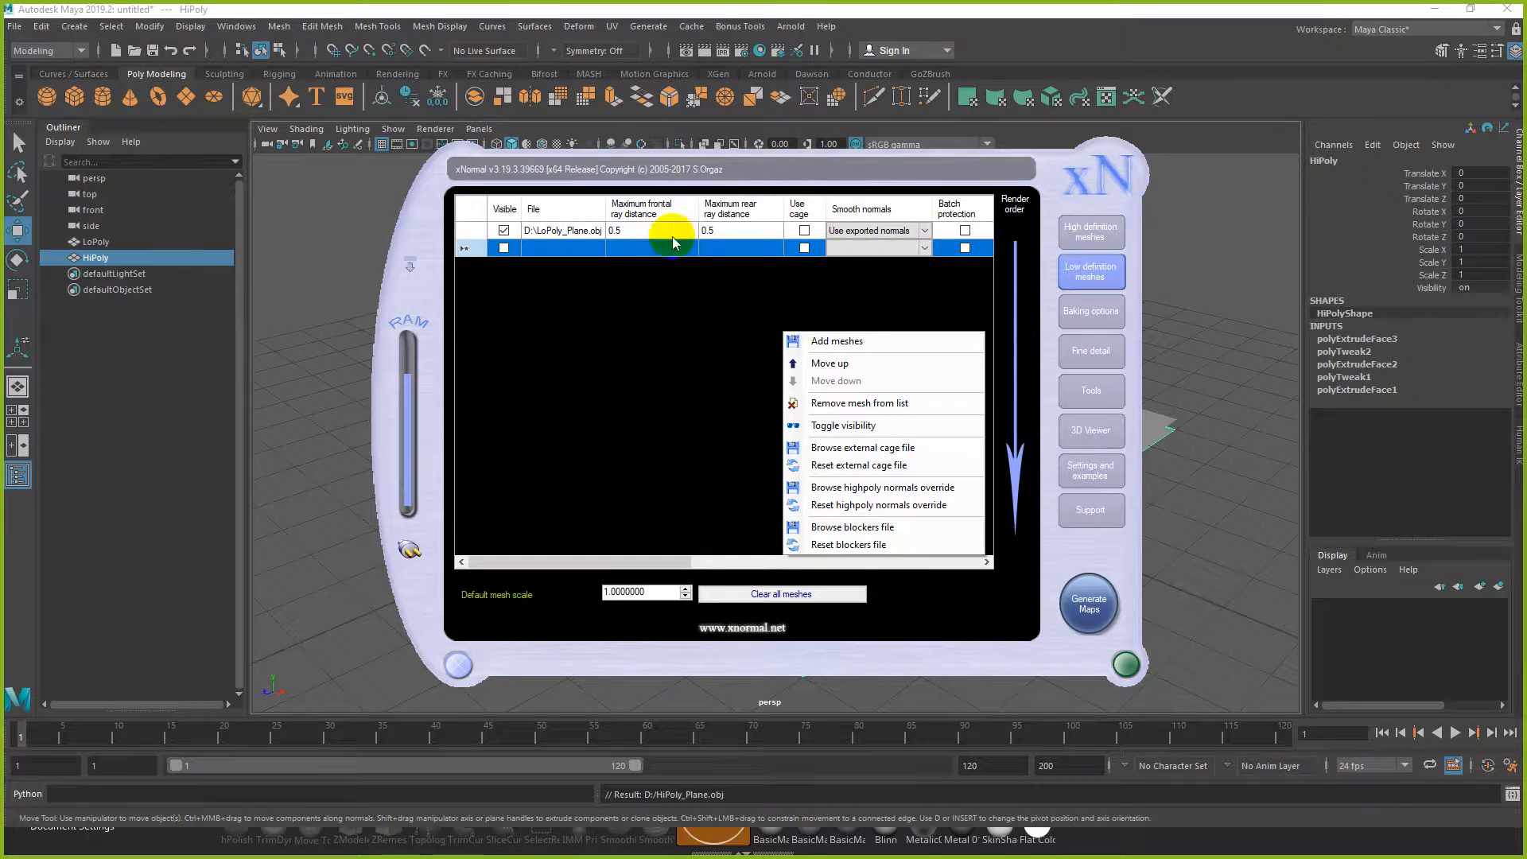
left_click(693, 294)
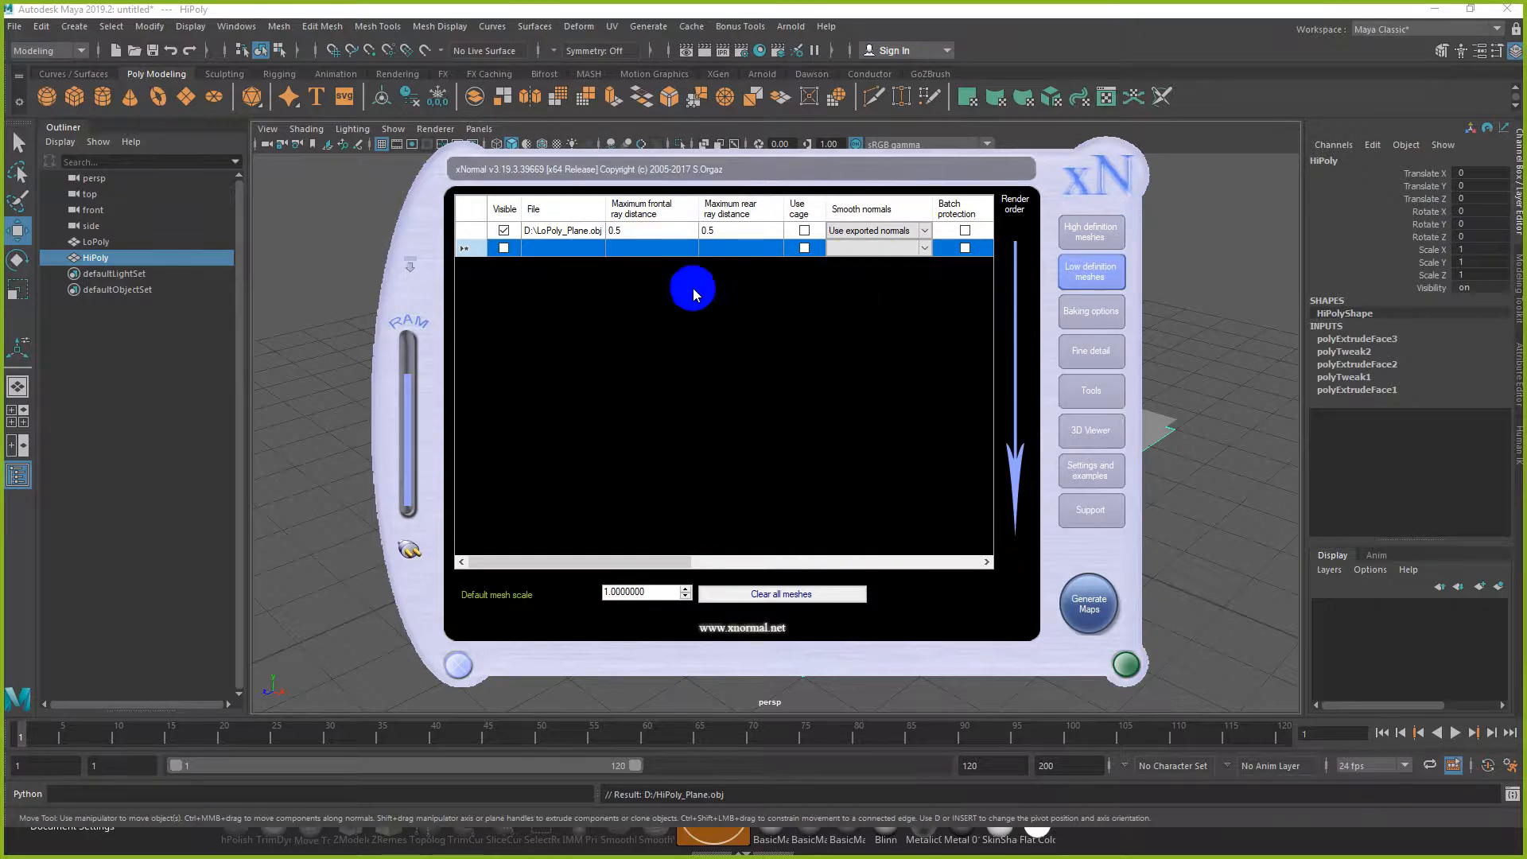
Step: Choose a bake size of 2048 × 2048 and generate the normal map with D:\Plane.tga as the output file
left_click(1072, 315)
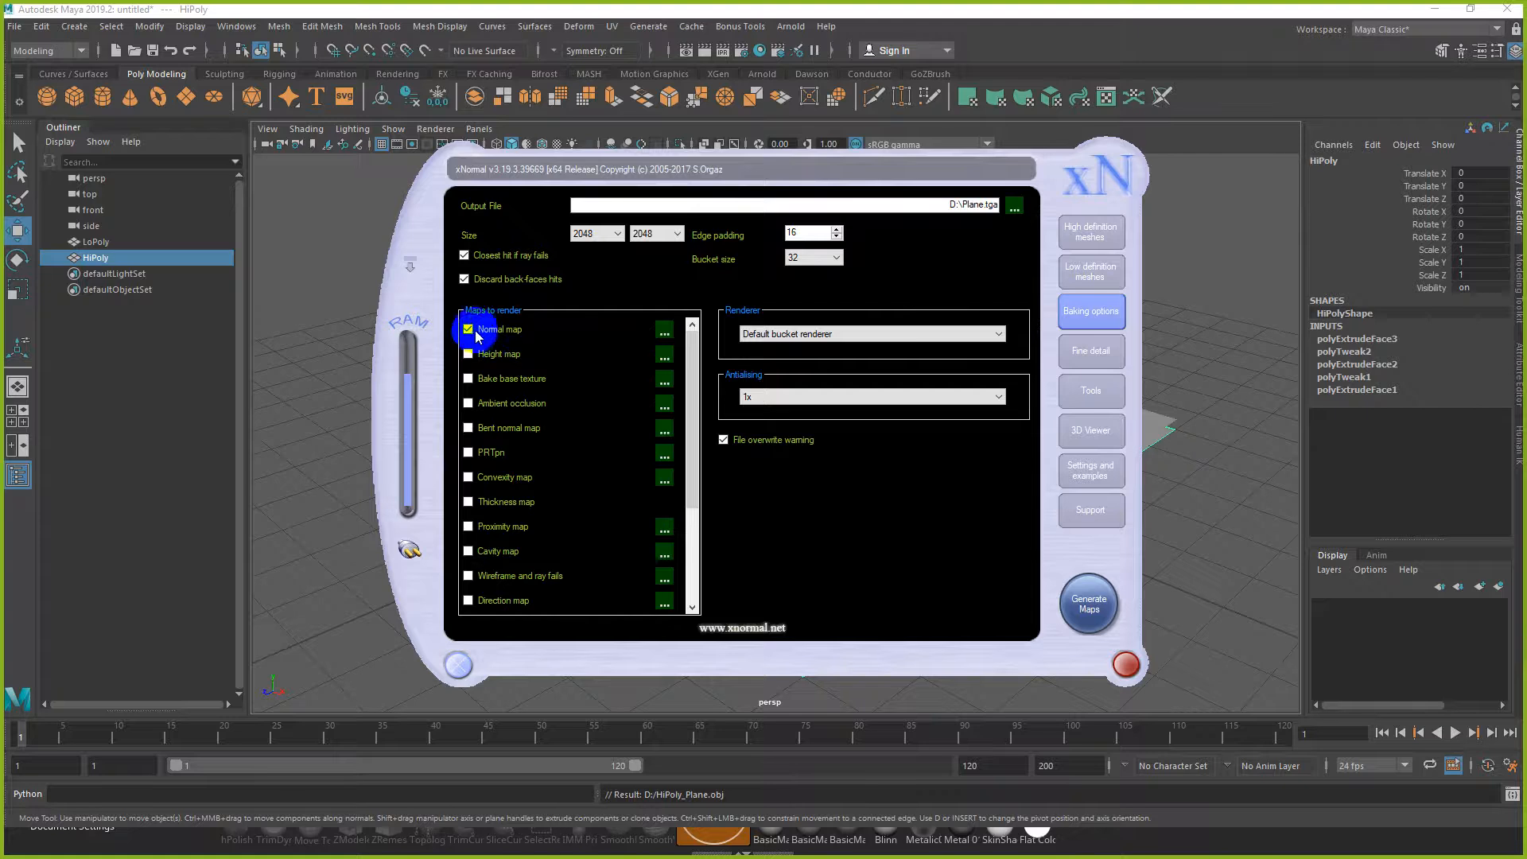
left_click(1009, 207)
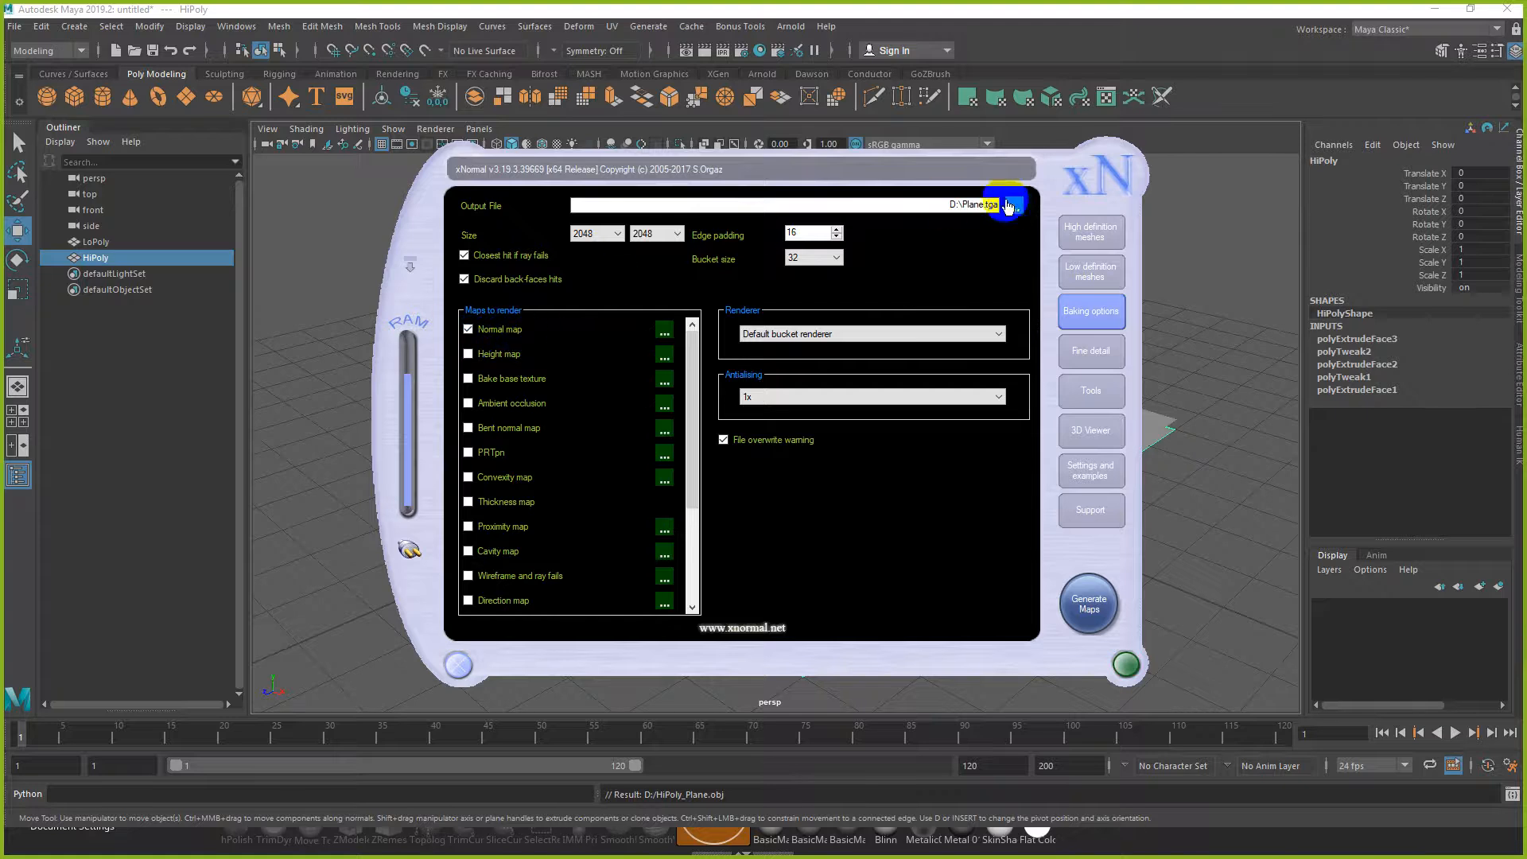
double_click(983, 208)
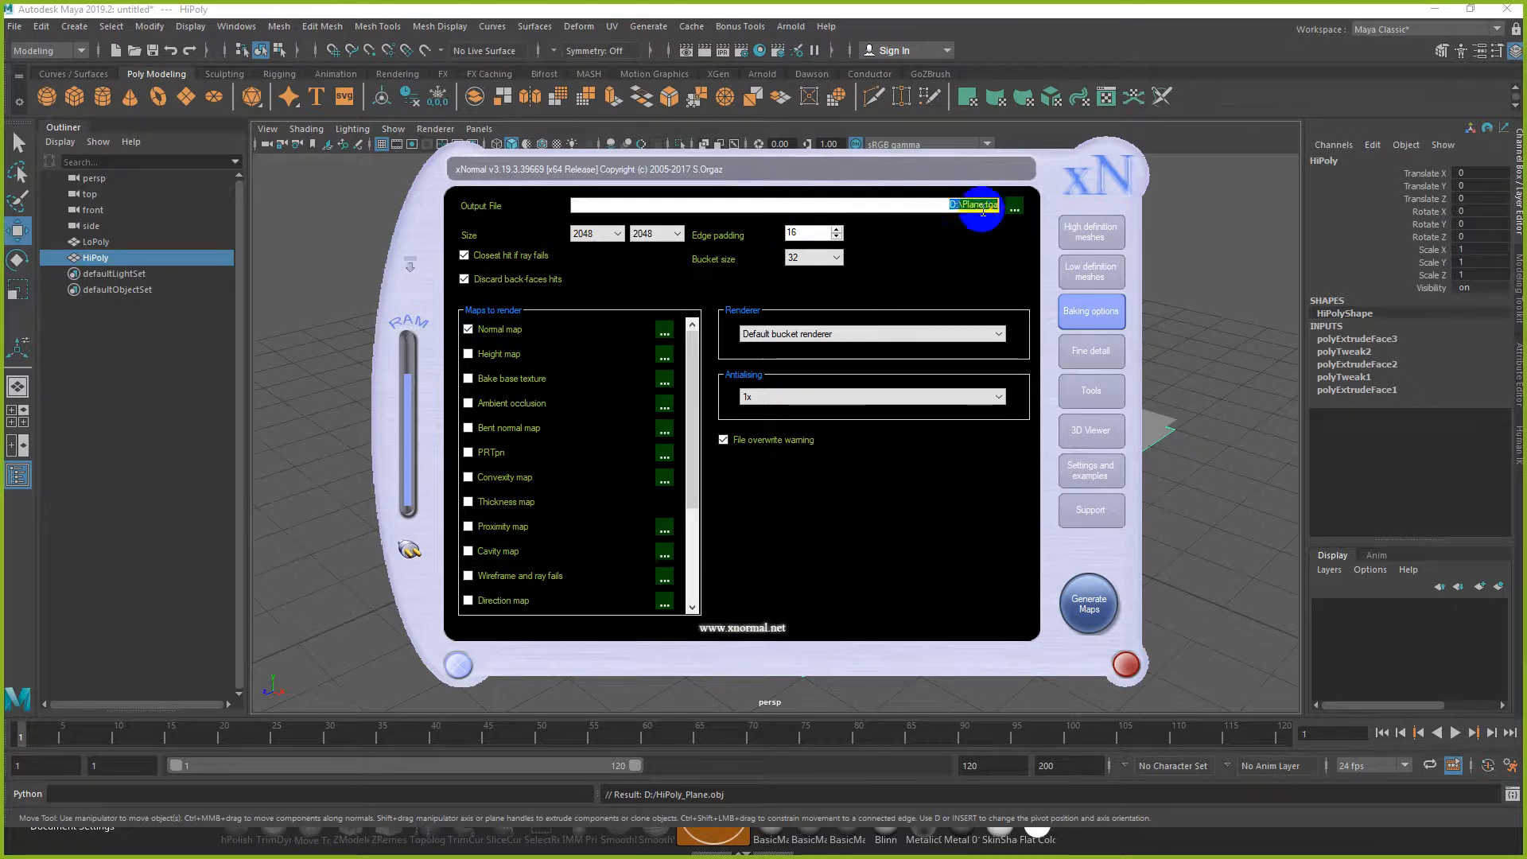
left_click_drag(964, 205, 985, 204)
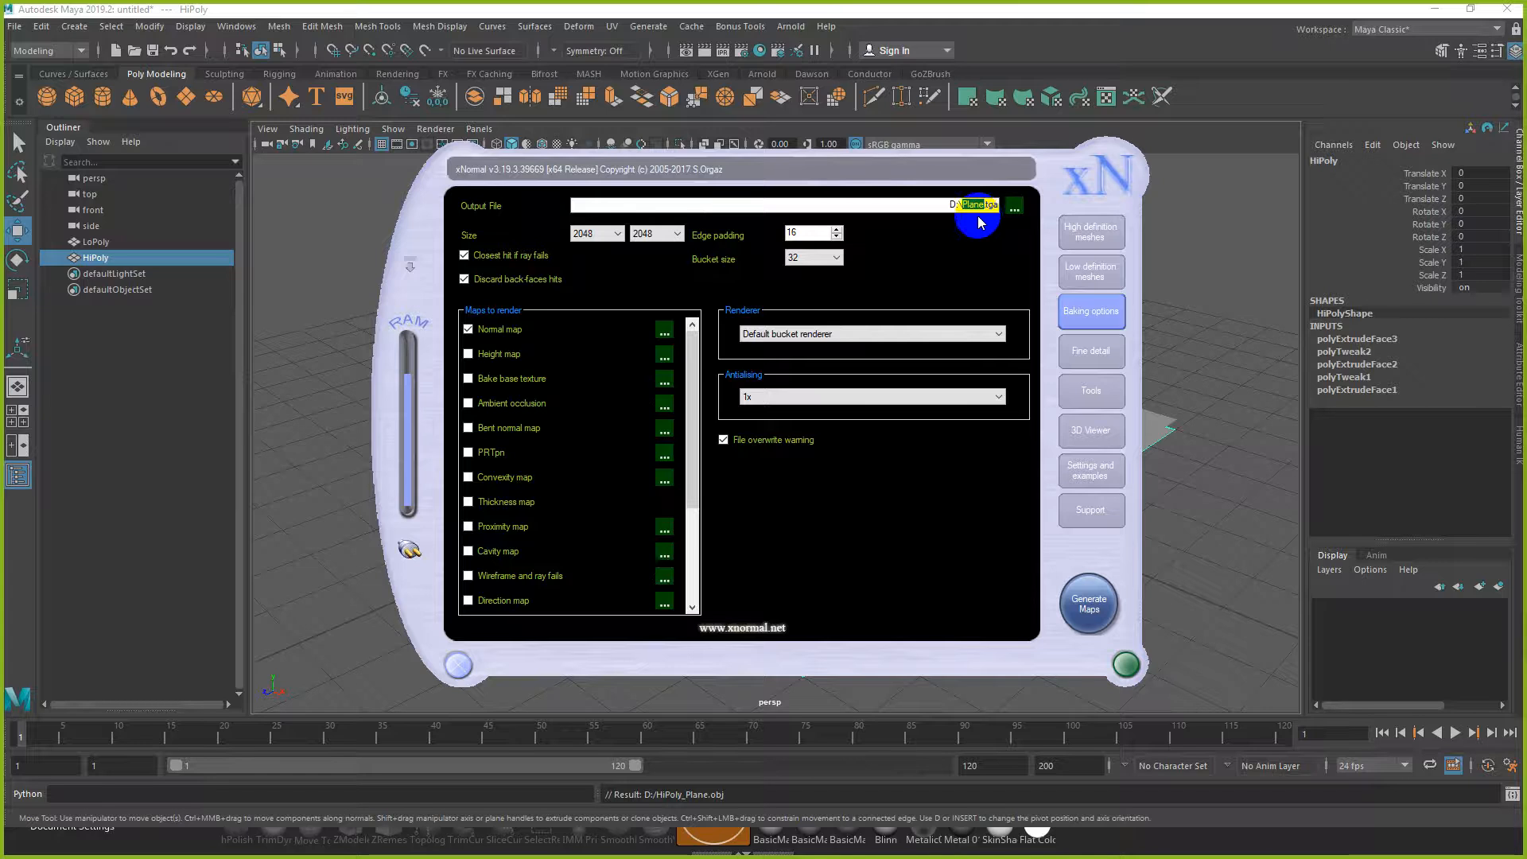
left_click(598, 233)
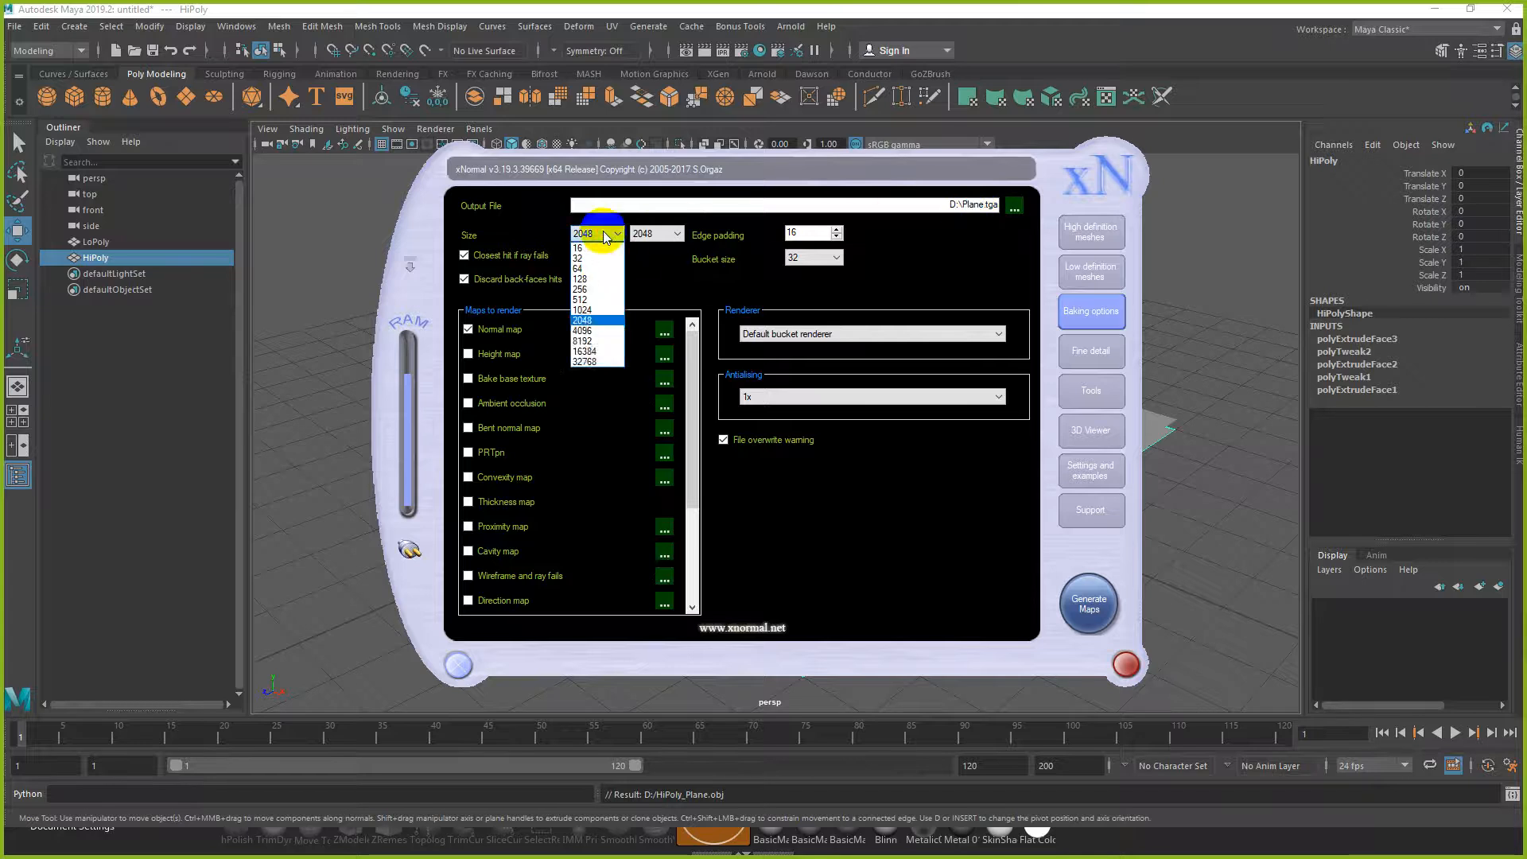
left_click(590, 320)
left_click(654, 233)
left_click(645, 320)
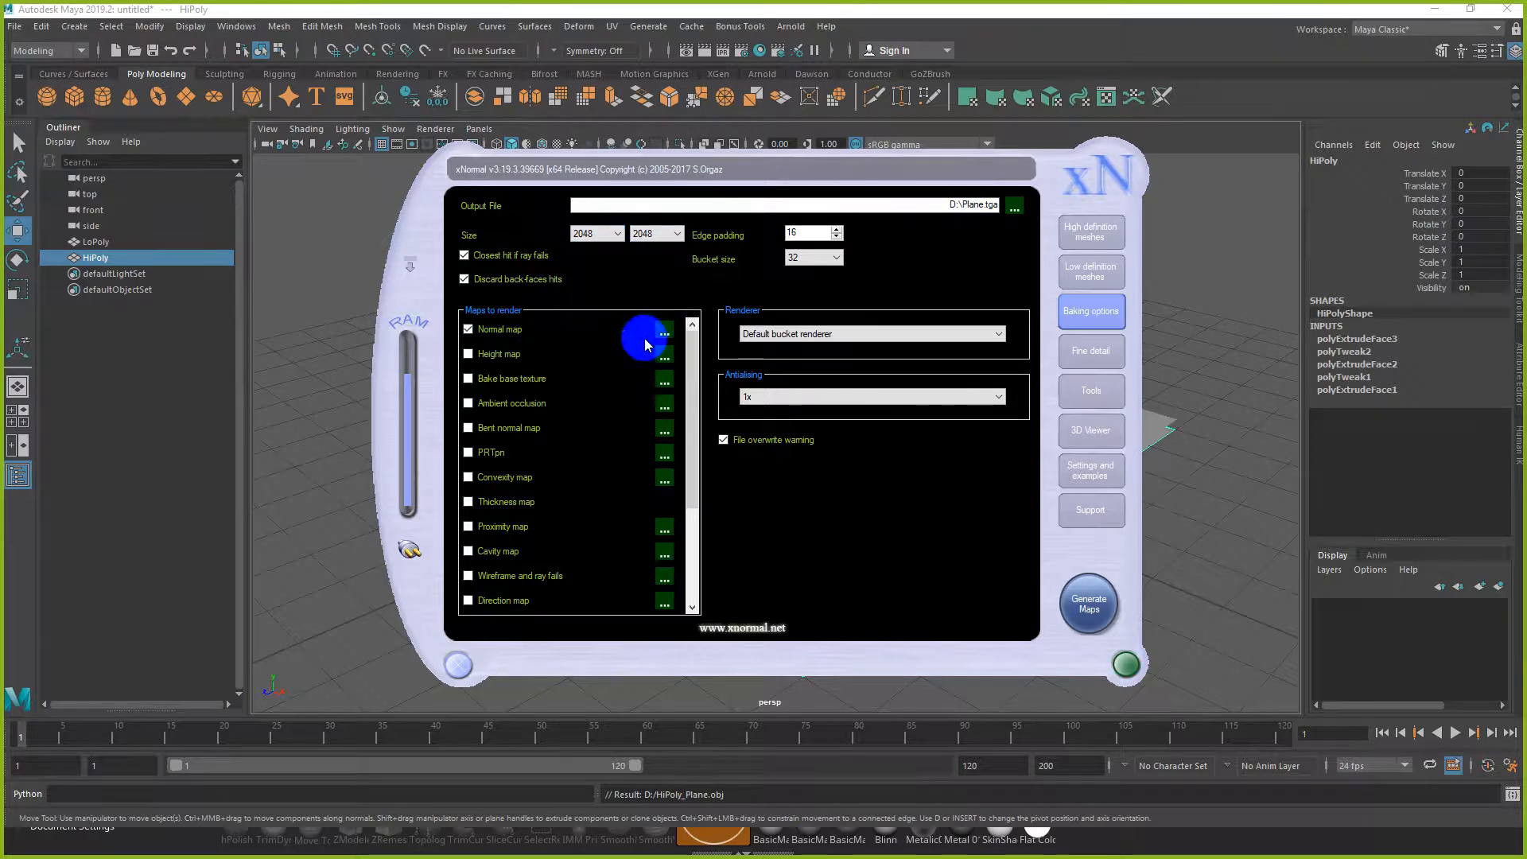
left_click(1090, 606)
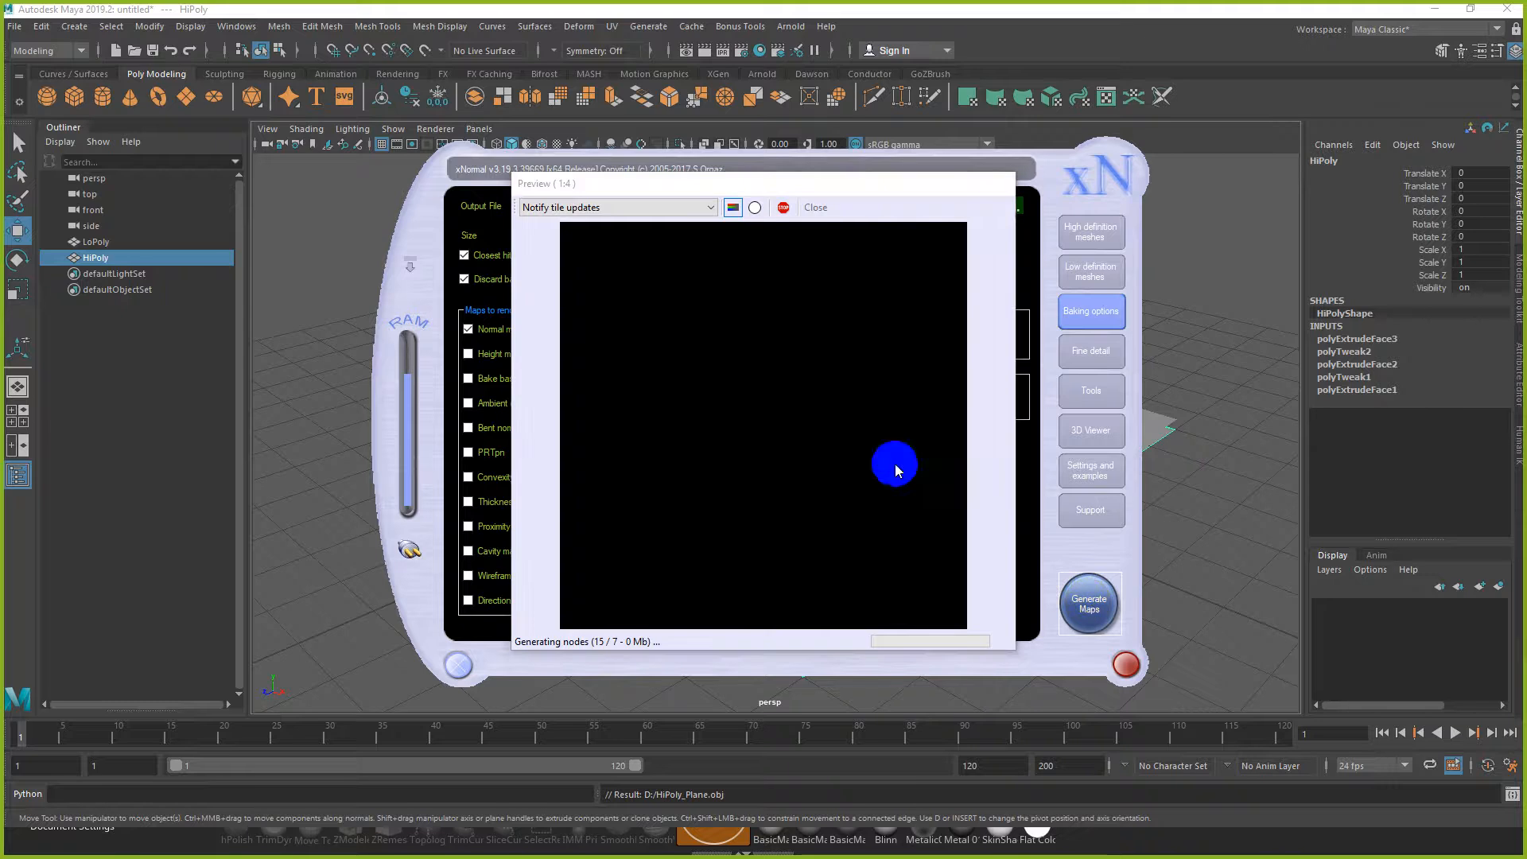
left_click(824, 478)
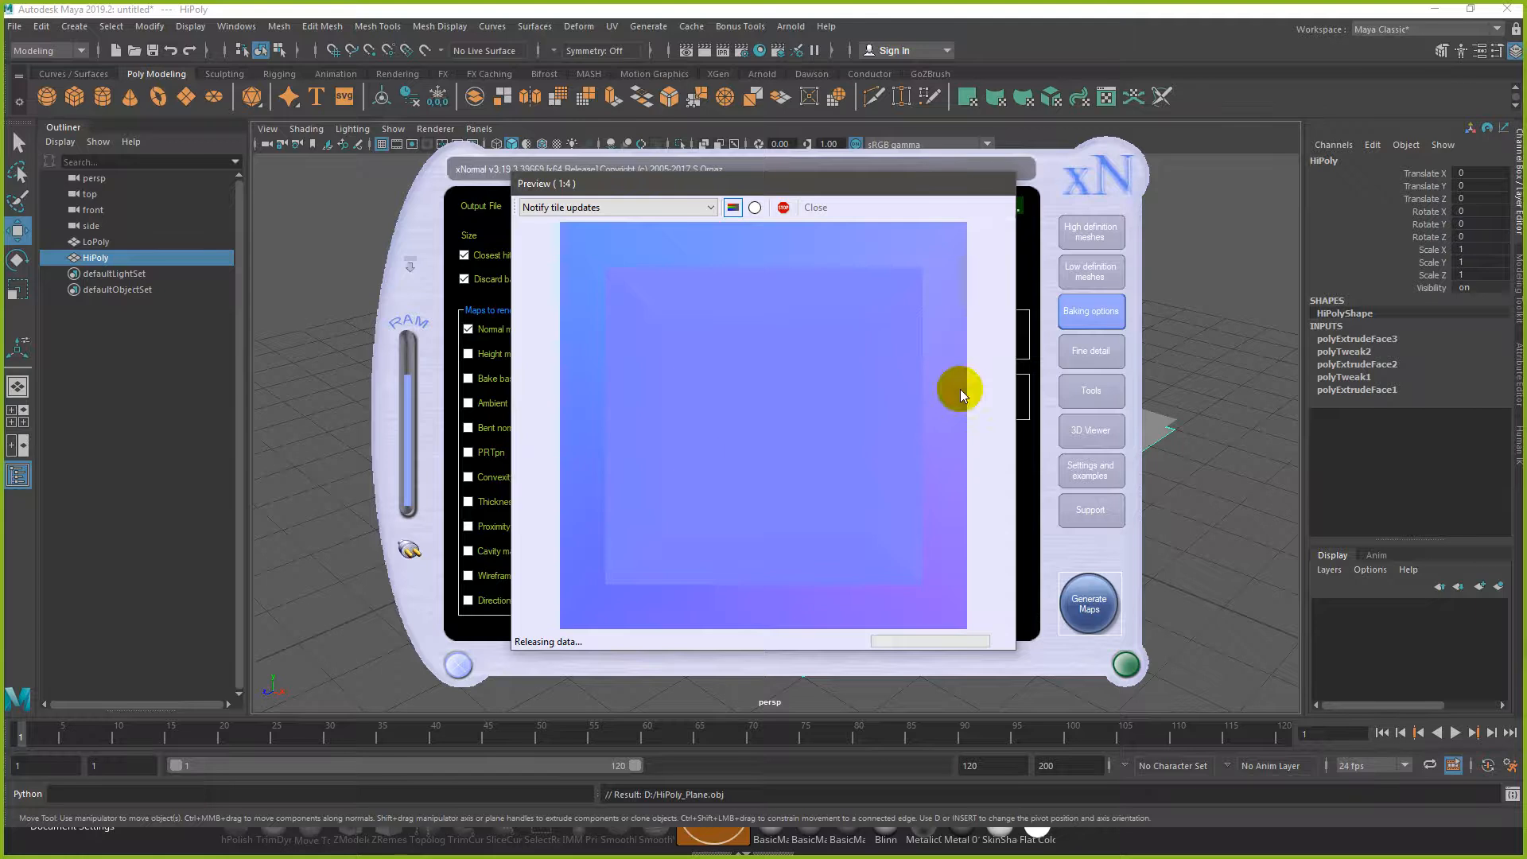
Step: Switch to Maya, move LoPoly along Z to -11.085 beside HiPoly, and turn on textured shading
left_click(1243, 348)
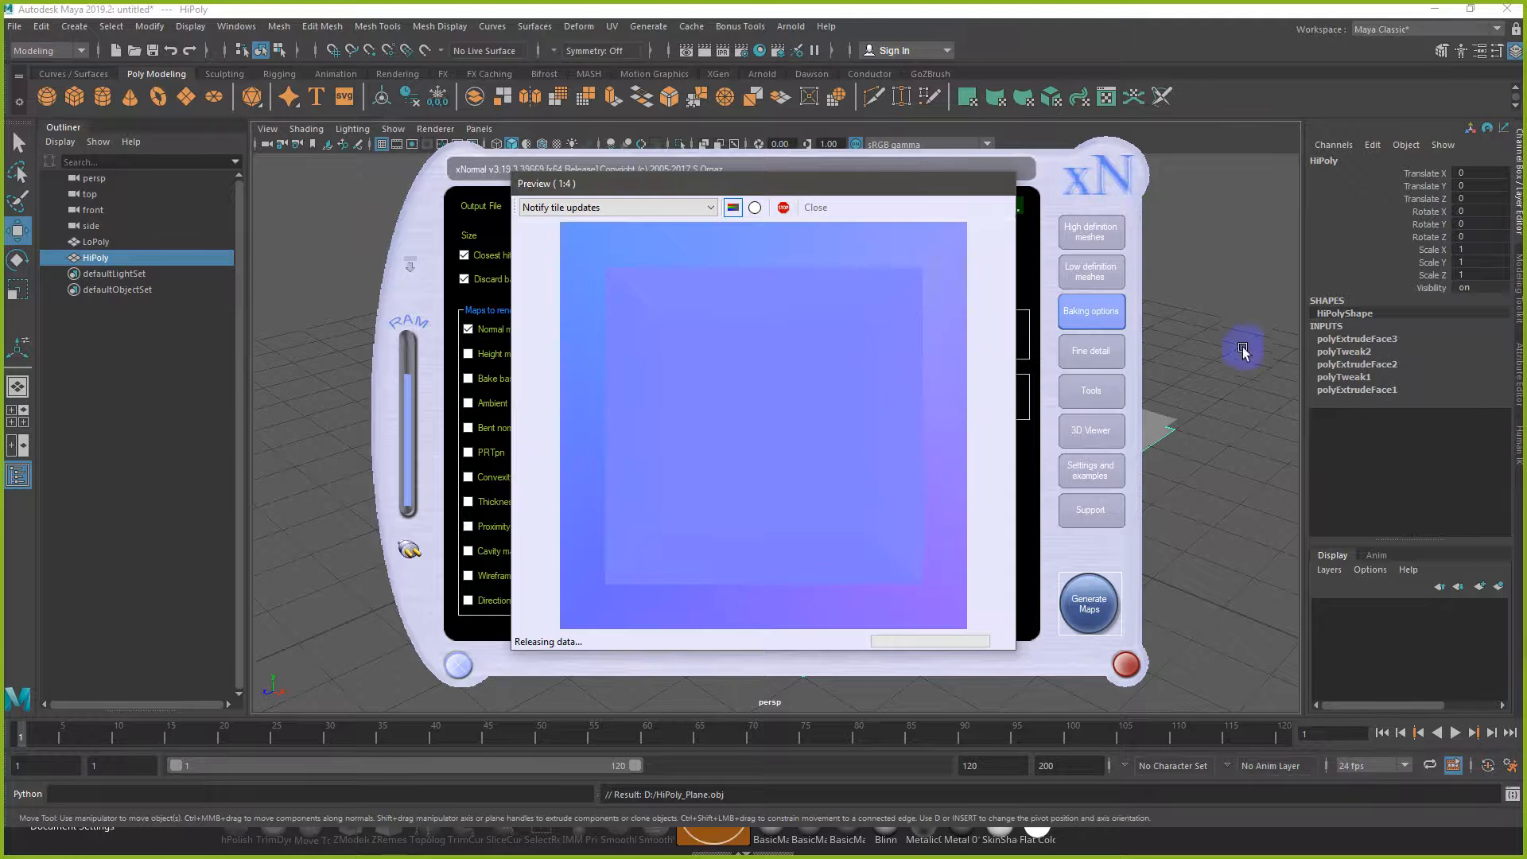
left_click(1027, 455)
right_click_drag(1029, 460, 785, 518, "alt")
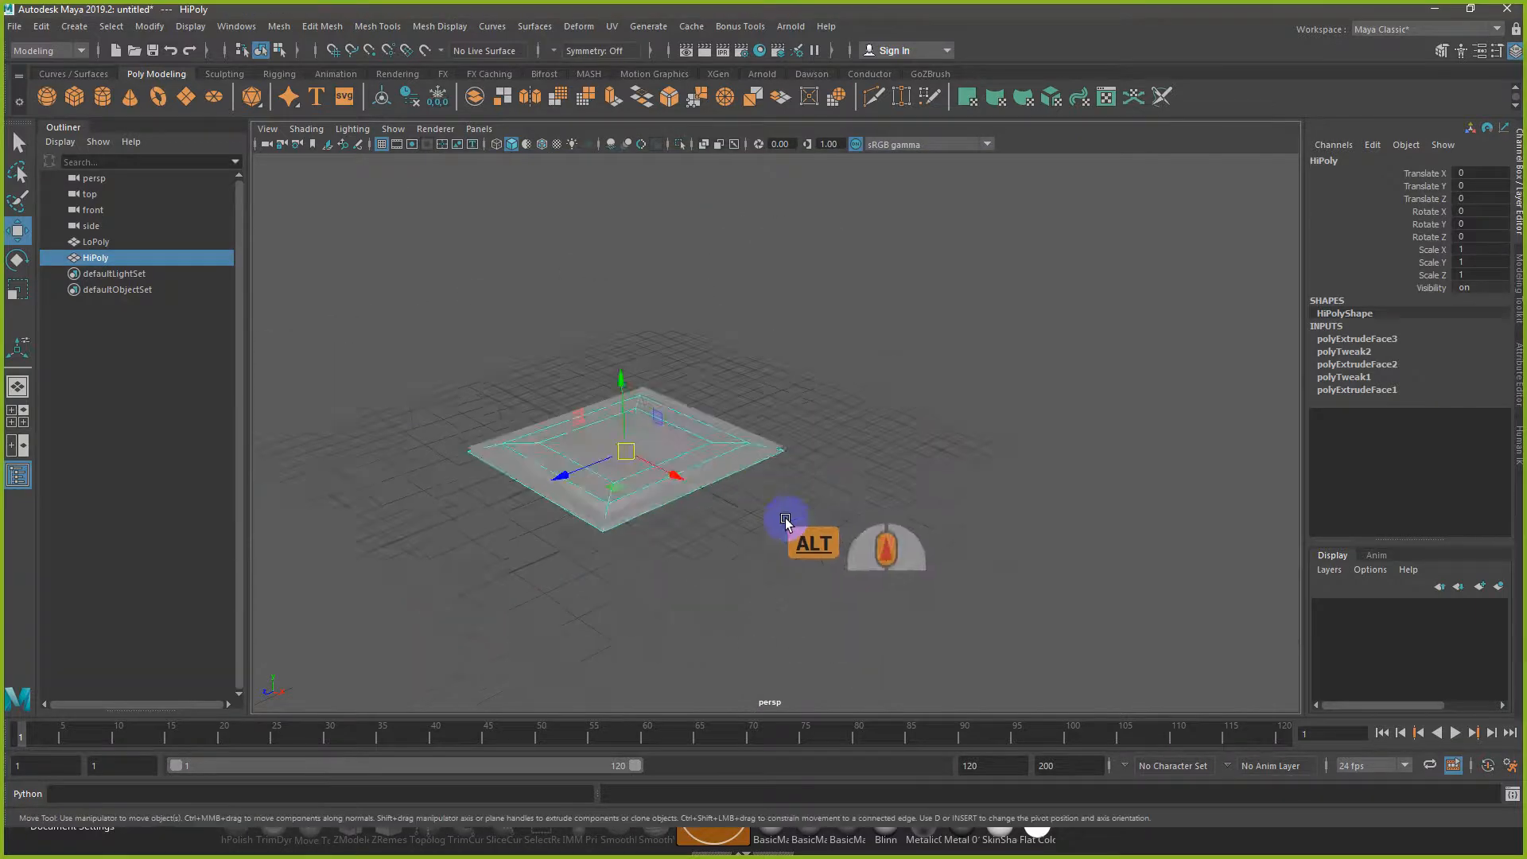
left_click_drag(785, 517, 703, 569, "alt")
left_click(755, 377)
left_click_drag(620, 397, 865, 367)
scroll(867, 392, "up", 5)
middle_click_drag(758, 479, 757, 486, "alt")
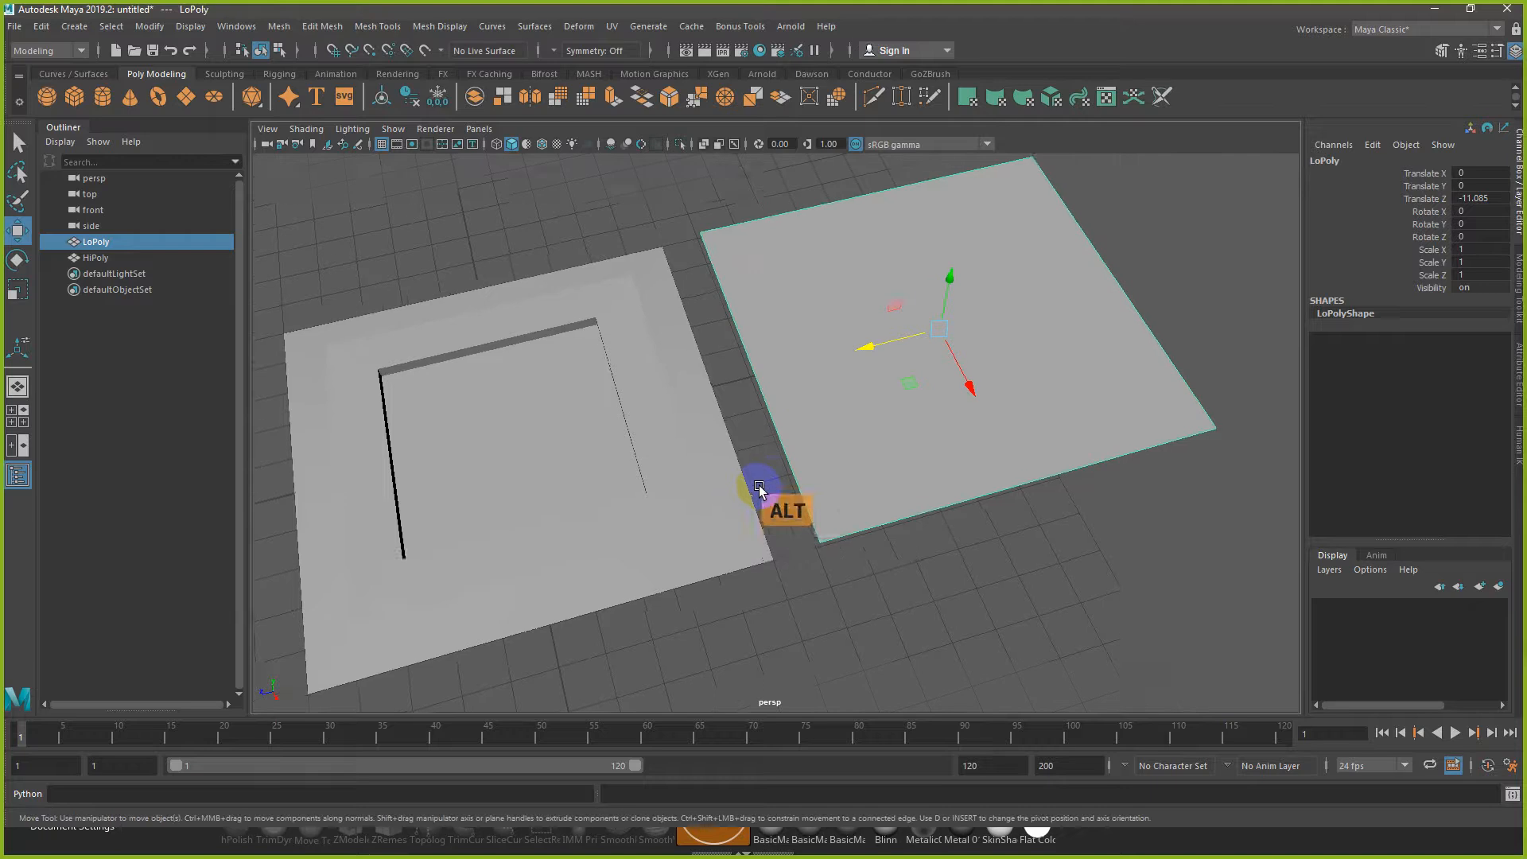
key("6")
scroll(760, 485, "down", 5)
Step: Delete the construction history of HiPoly and display its lambert1 material attributes
left_click(678, 350)
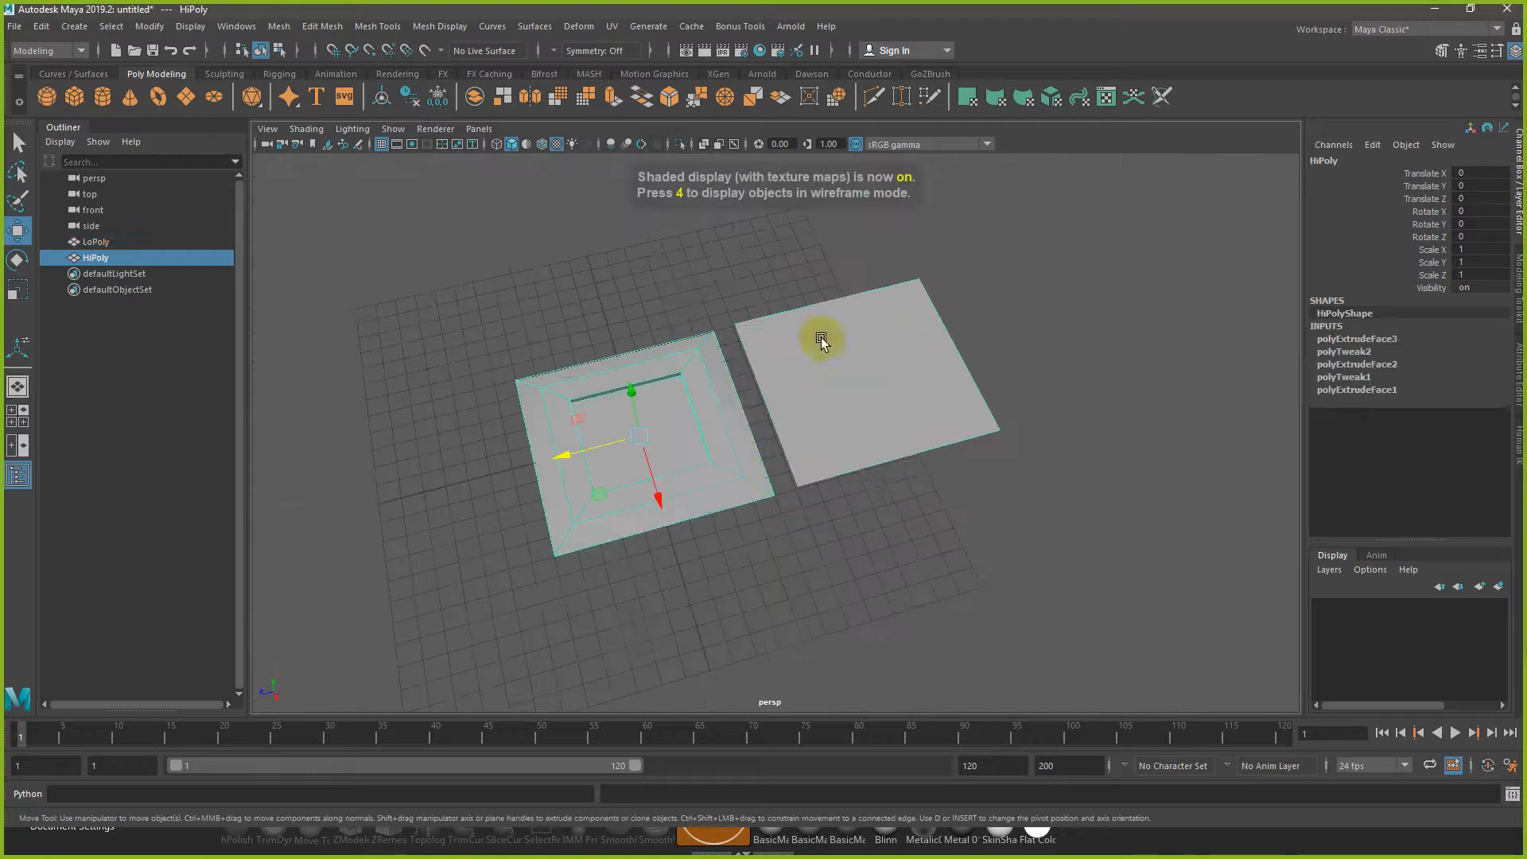
left_click(1517, 380)
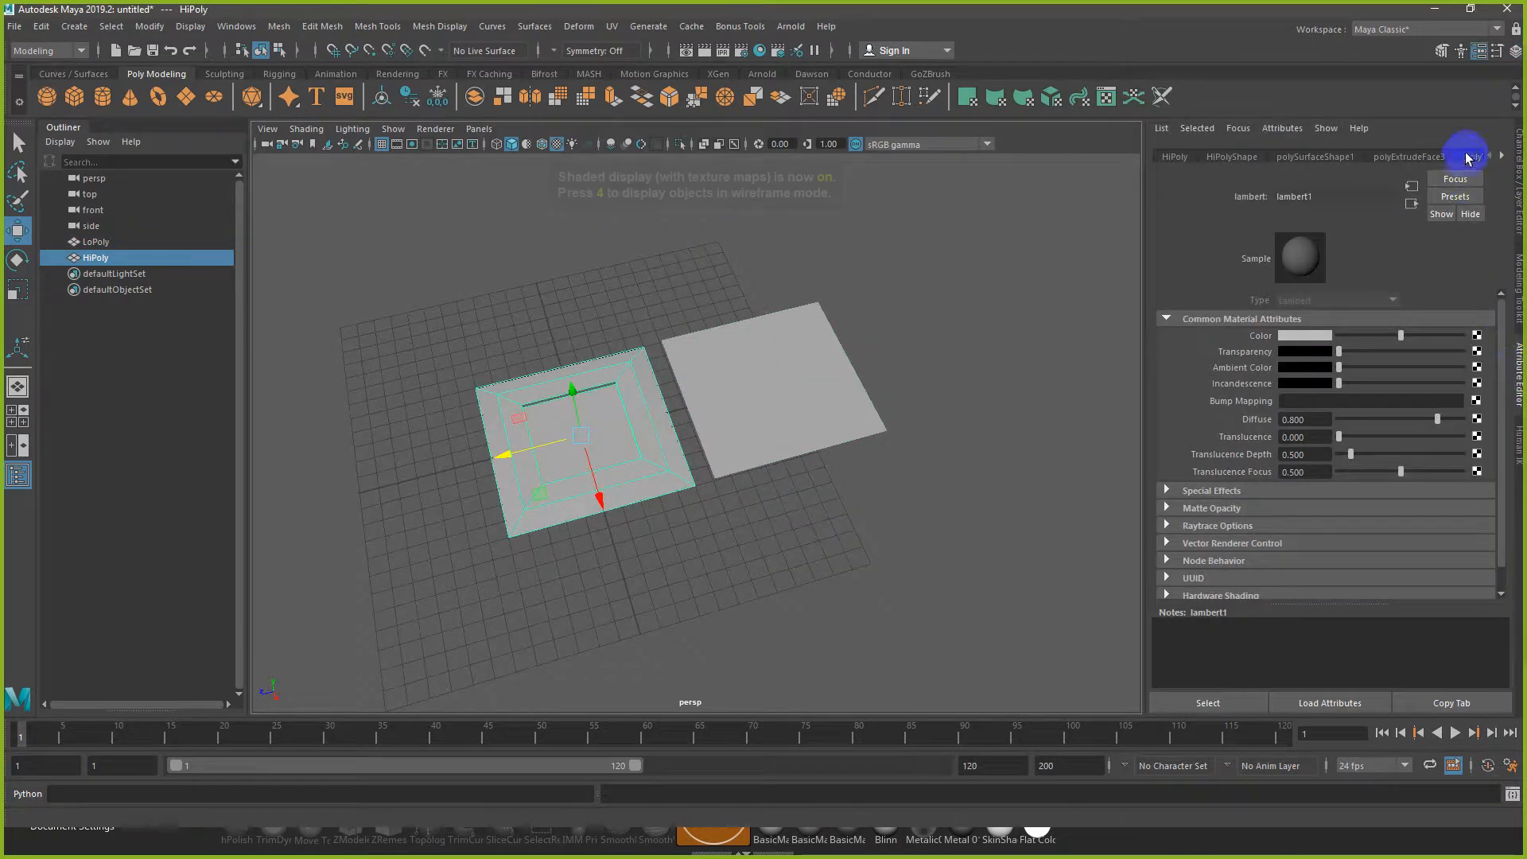
key("alt+shift+d")
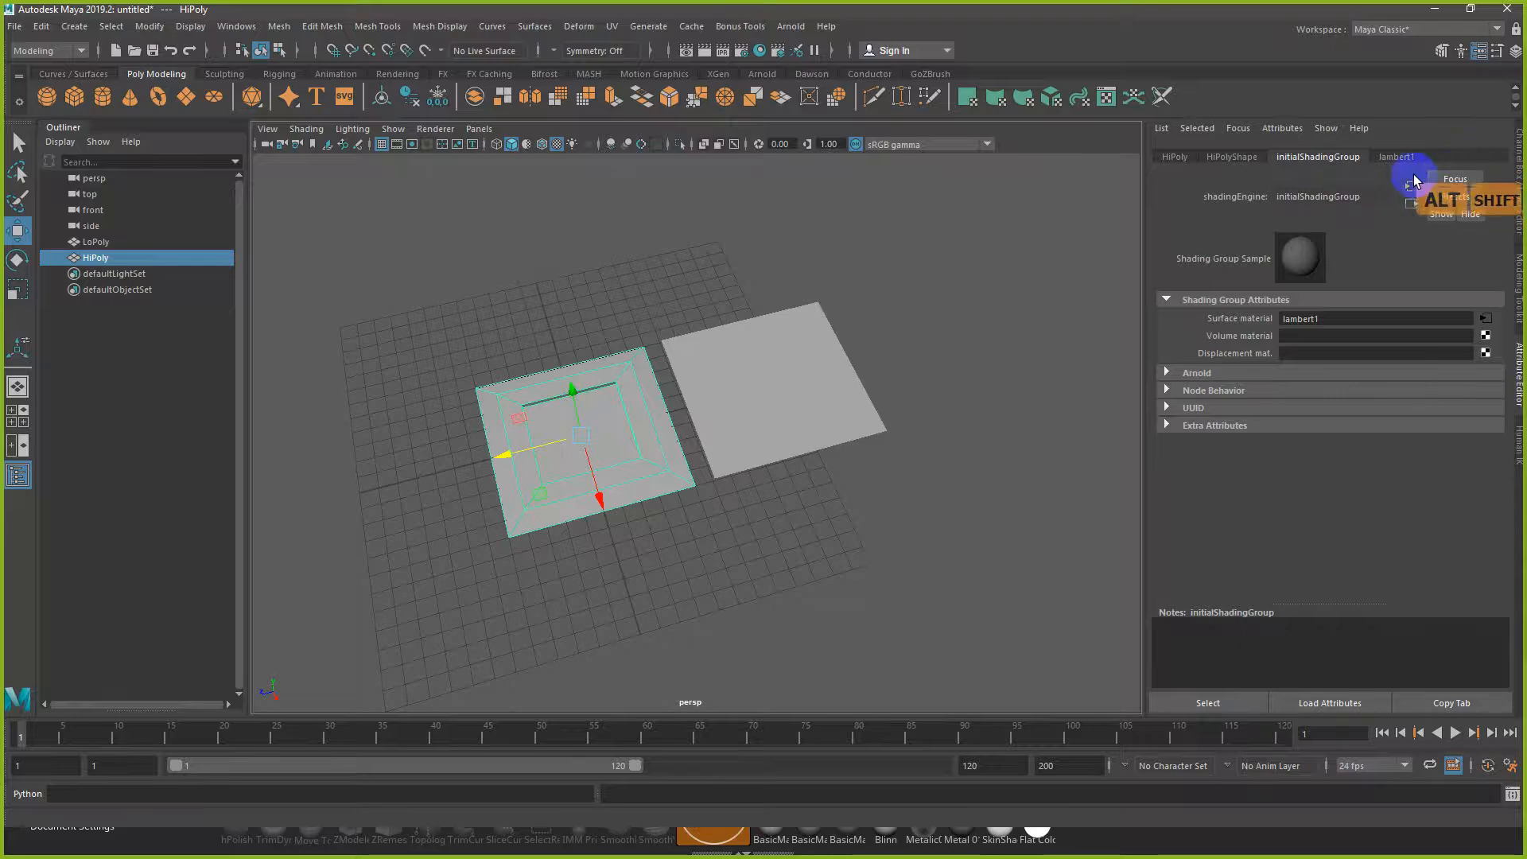
left_click(1397, 157)
Step: Assign a new Blinn to LoPoly and HiPoly, with darker gray color, white specular color, eccentricity about 0.461 and specular roll off about 0.571
left_click(699, 375, "shift")
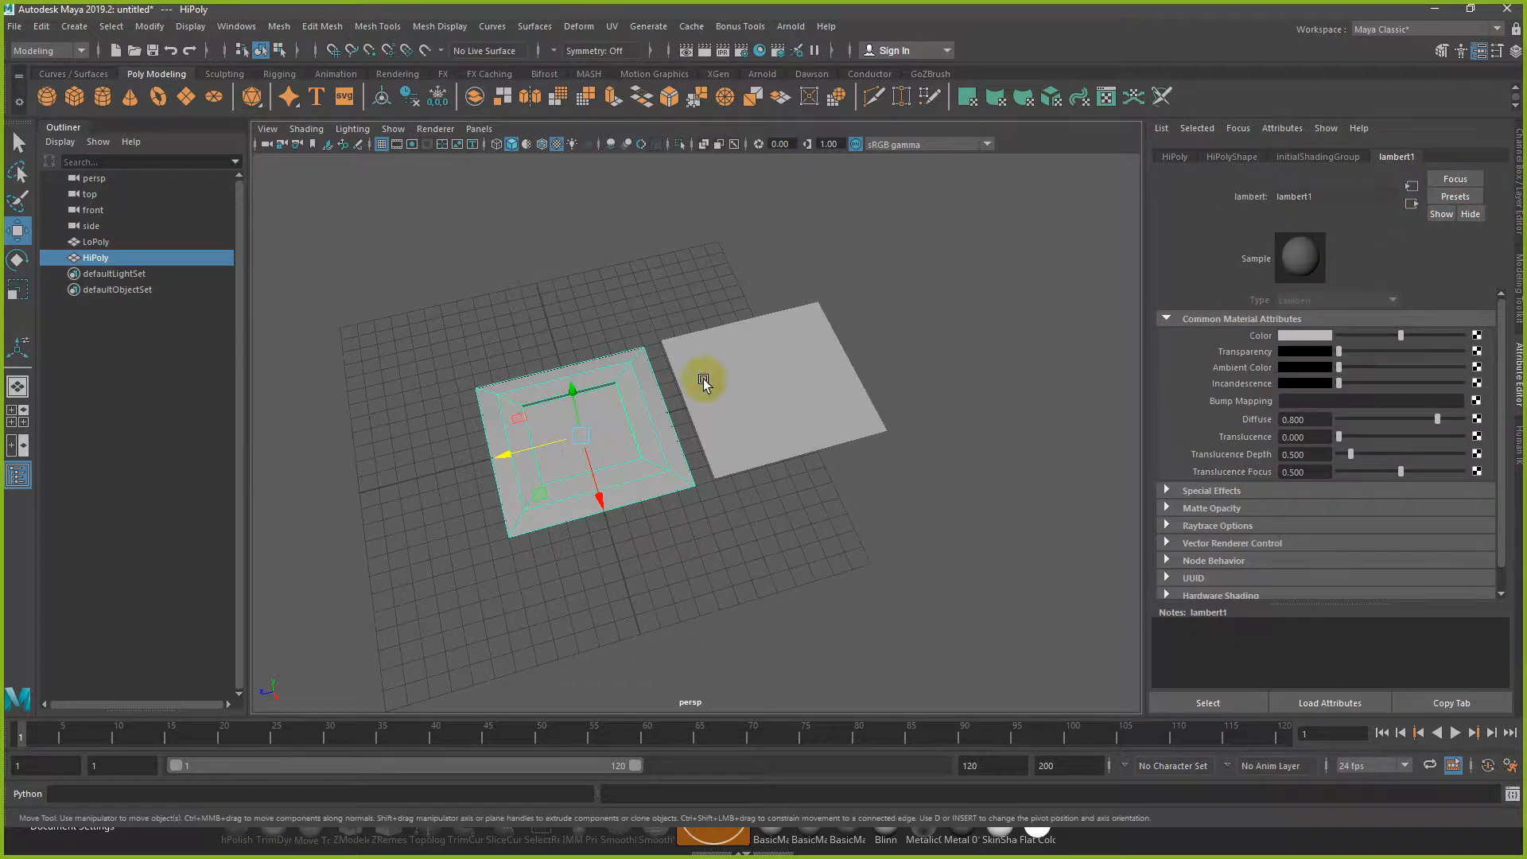
right_click_drag(636, 374, 720, 716)
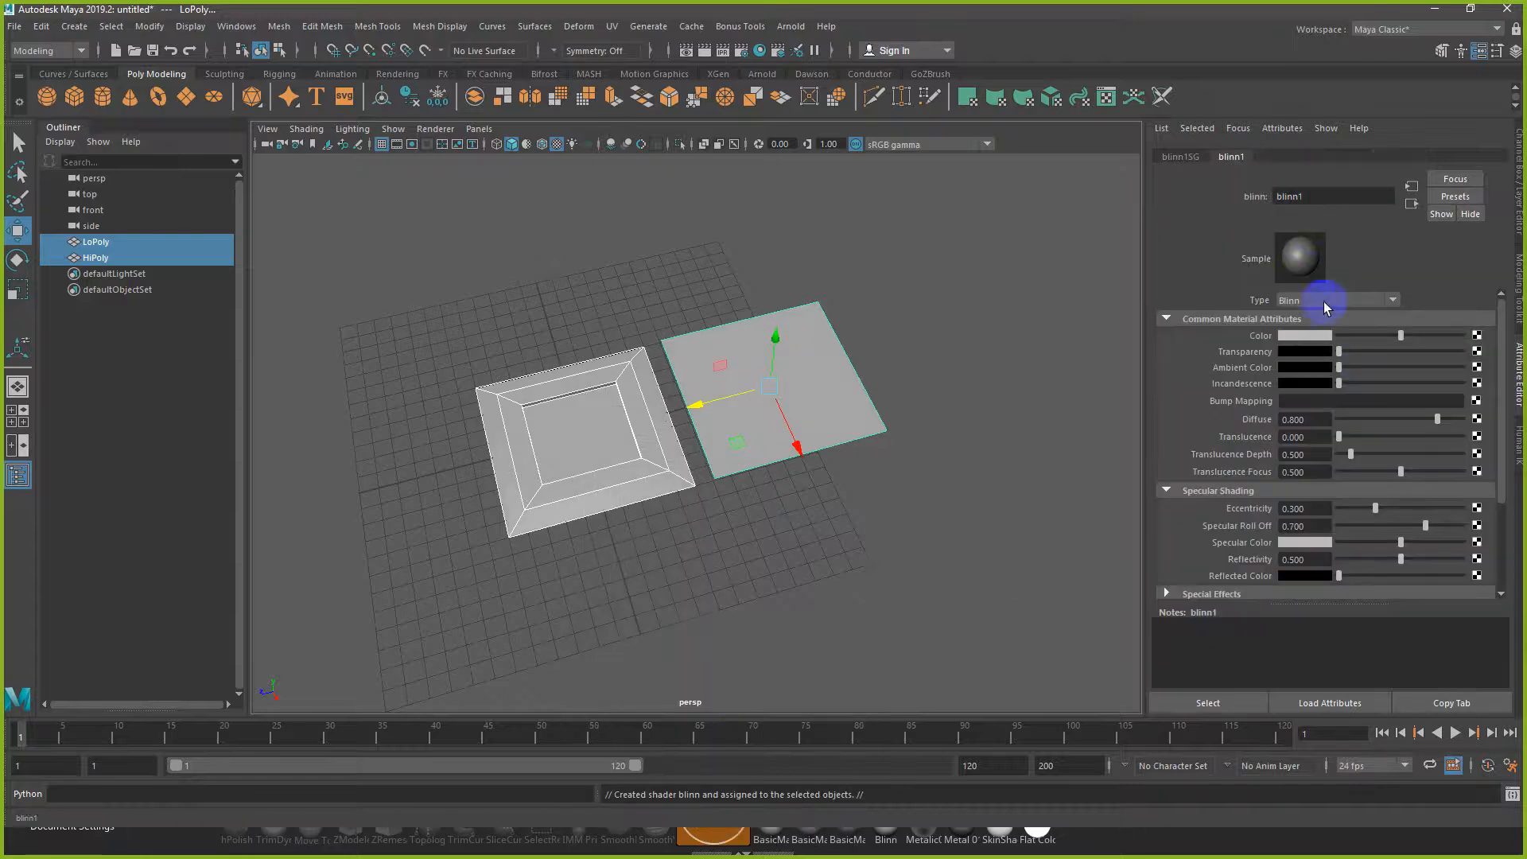
left_click_drag(1378, 340, 1357, 338)
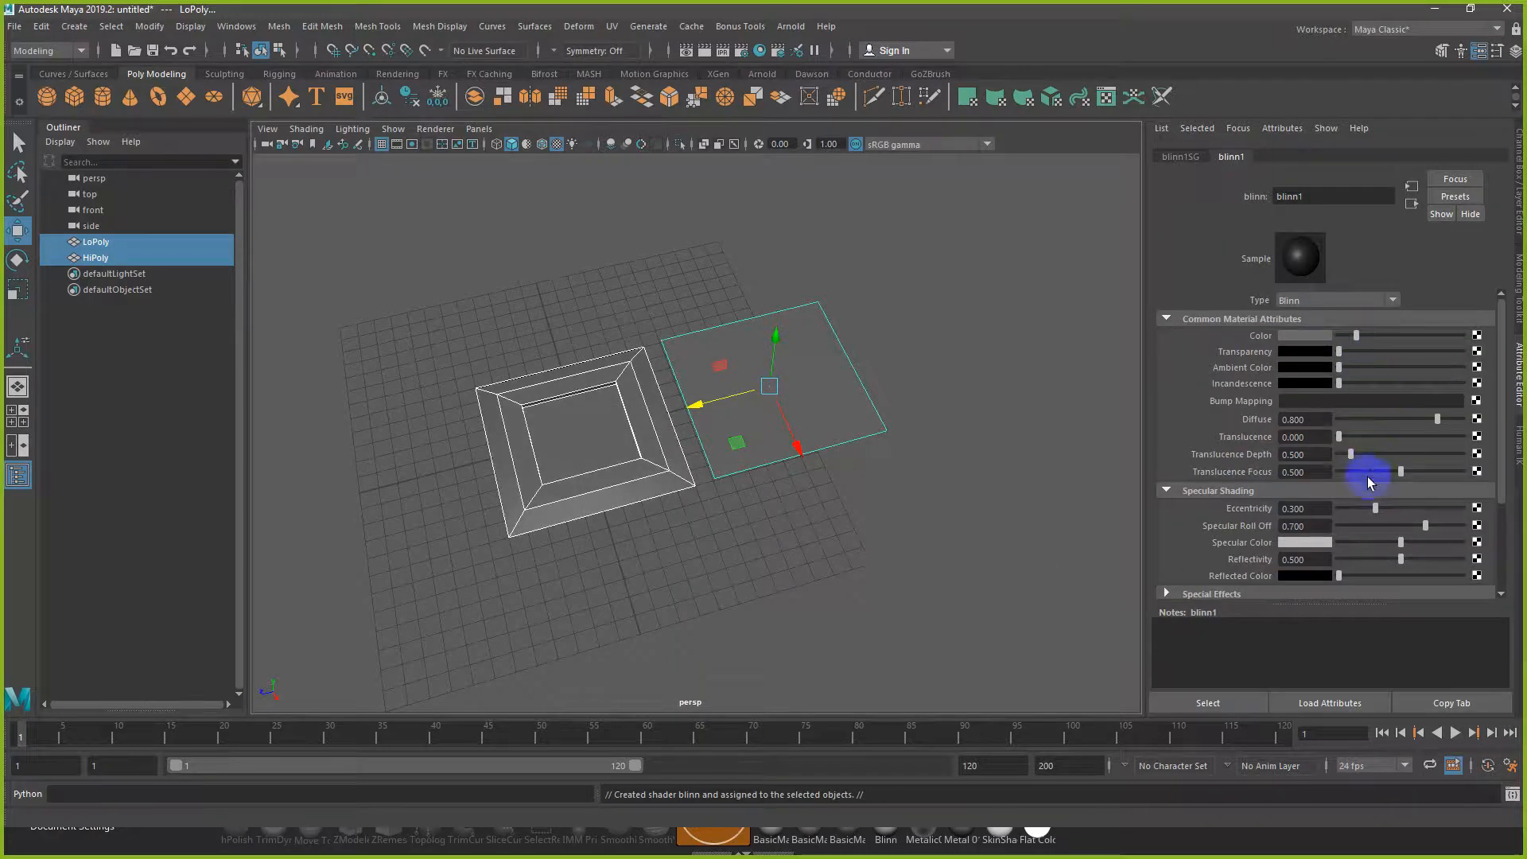
mouse_move(1407, 516)
left_mouse_down()
mouse_move(1459, 517)
mouse_move(1393, 515)
mouse_move(1431, 539)
mouse_move(1467, 536)
mouse_move(1403, 532)
mouse_move(1424, 511)
mouse_move(1396, 515)
left_mouse_up()
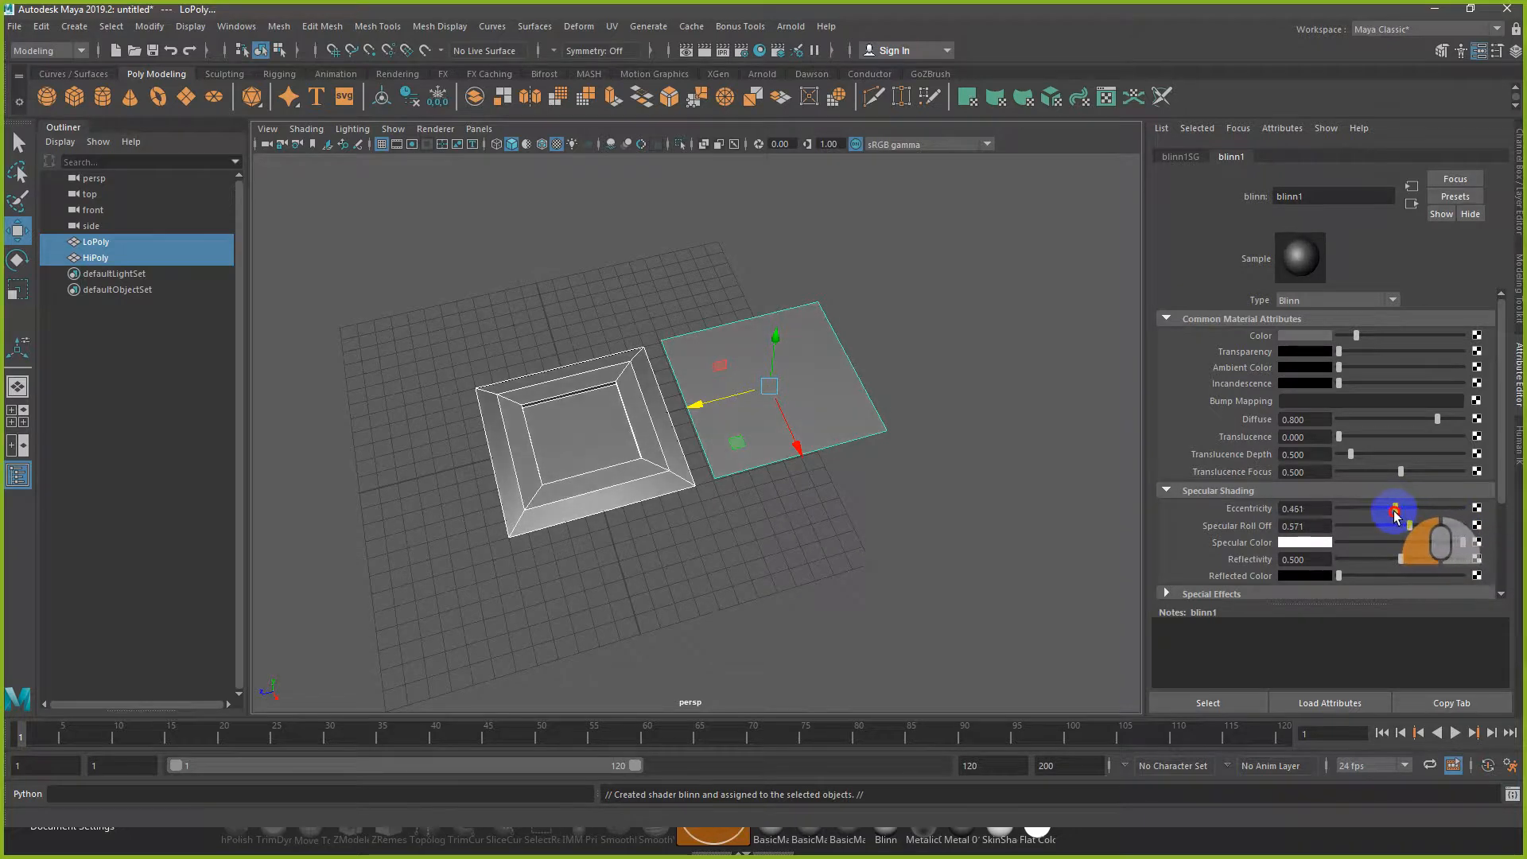
scroll(932, 417, "up", 5)
left_click(944, 518)
left_click_drag(991, 515, 891, 566, "alt")
Step: Assign a separate new Blinn material to LoPoly with a darker gray color and white specular color
left_click(901, 457)
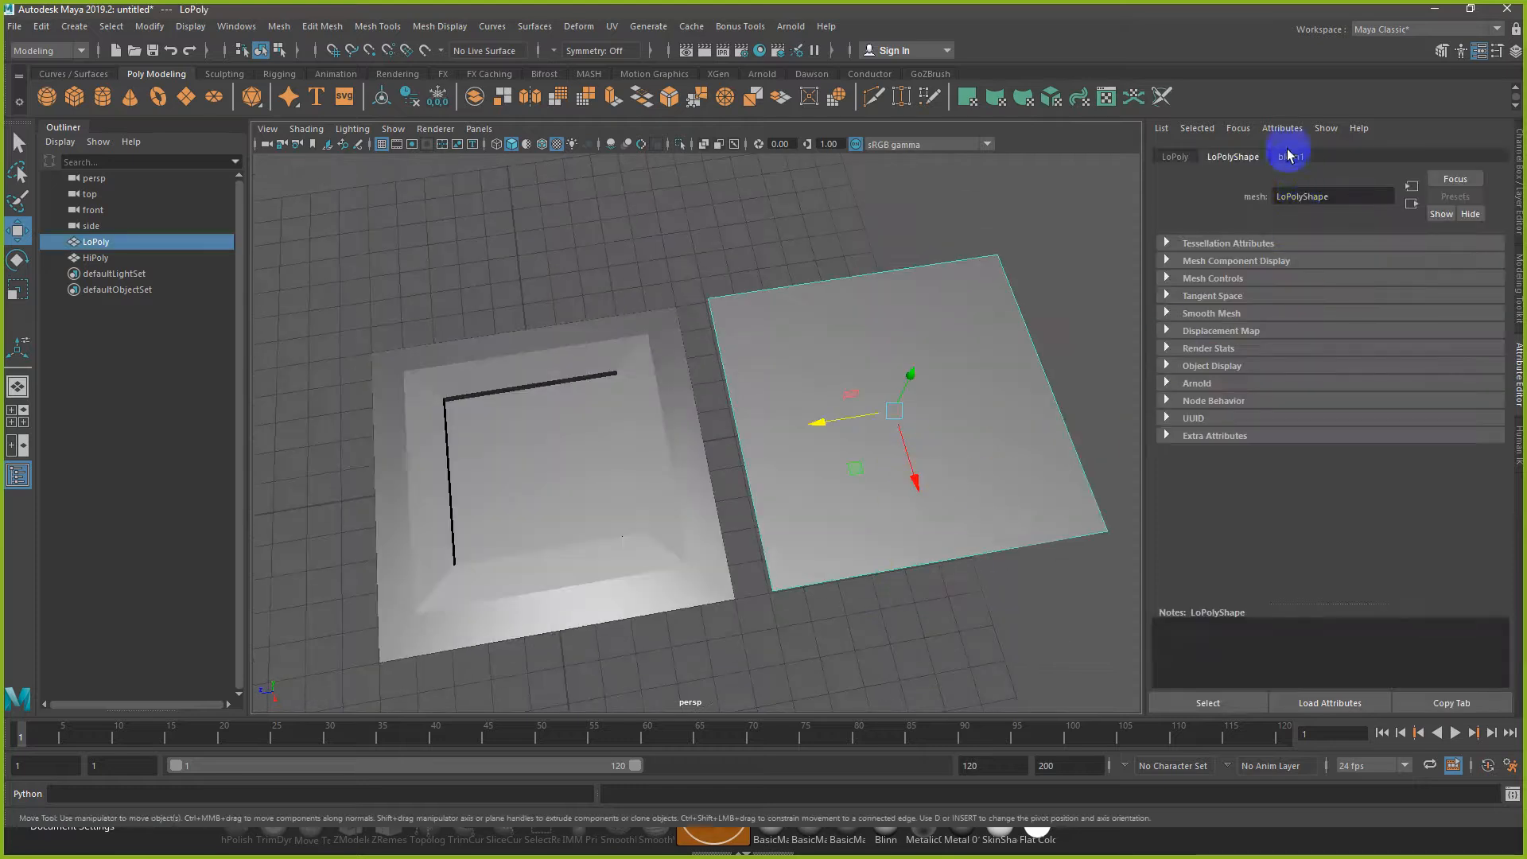
right_click_drag(907, 314, 920, 722)
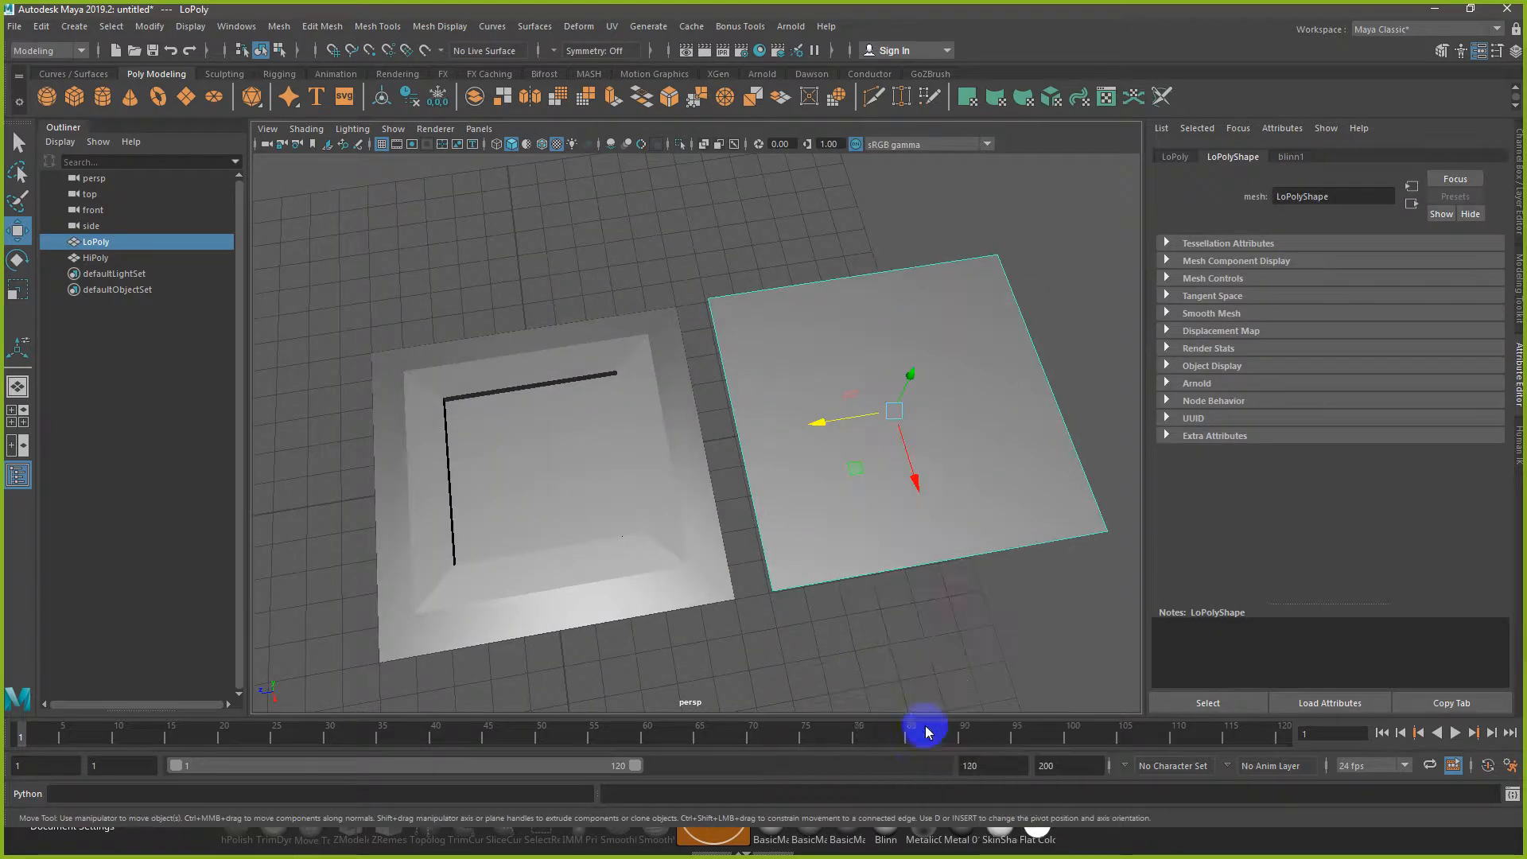
left_click(638, 360)
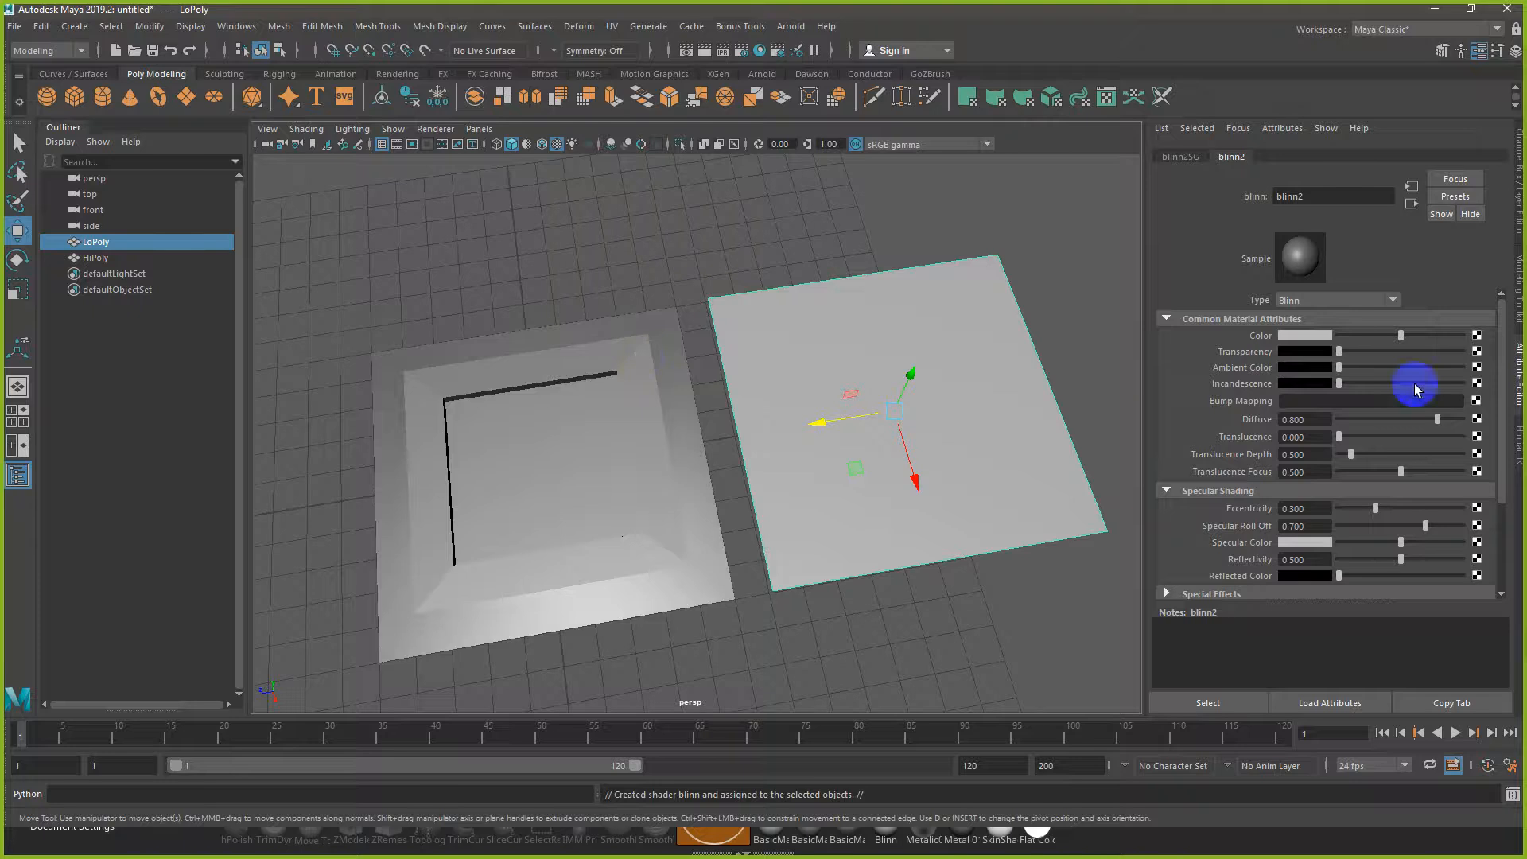
left_click_drag(1429, 343, 1361, 334)
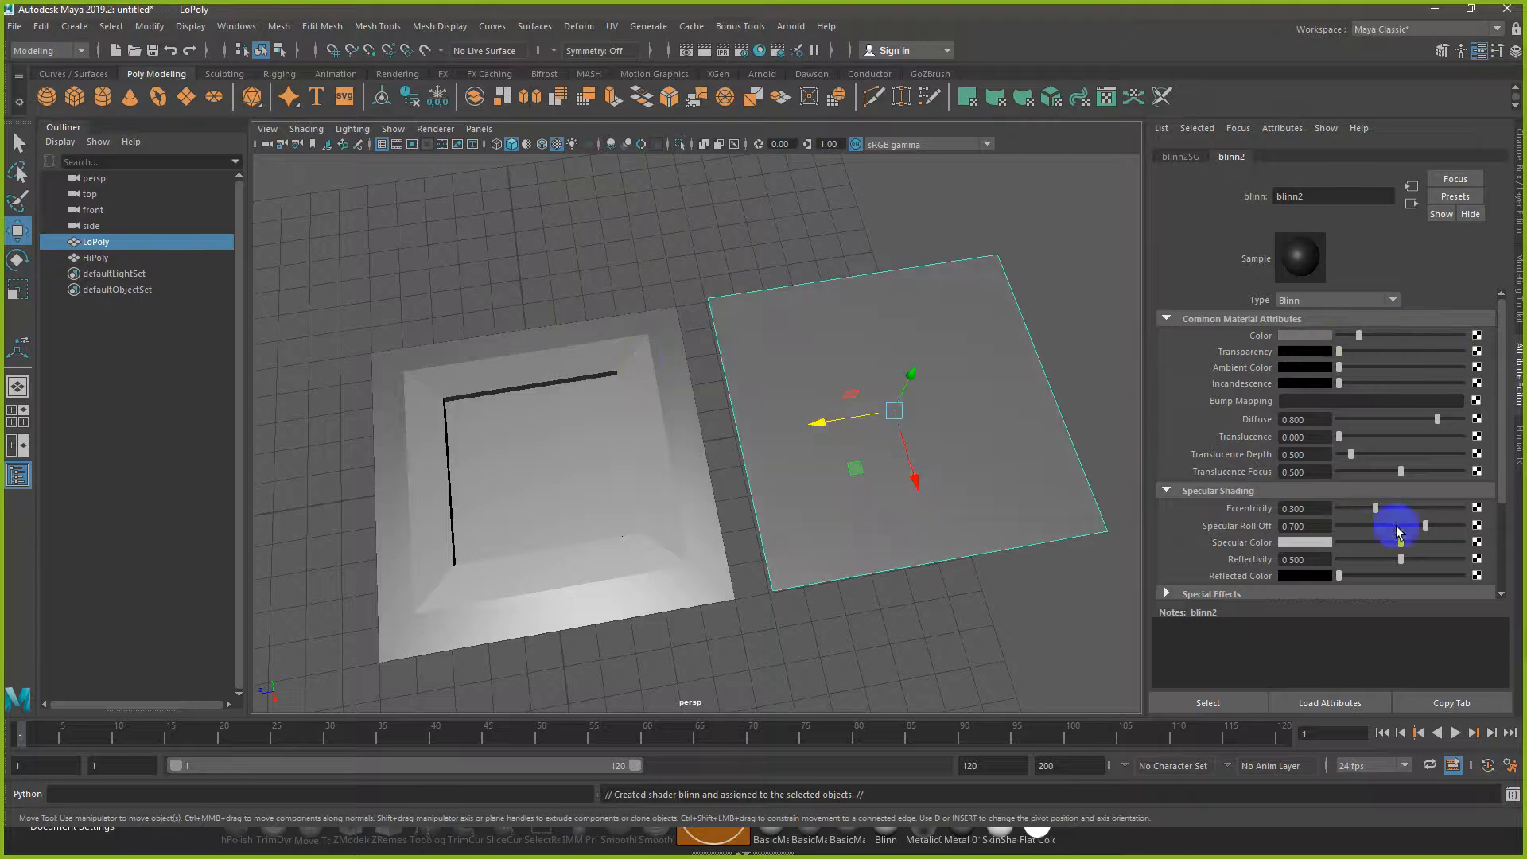
left_click_drag(1405, 549, 1464, 547)
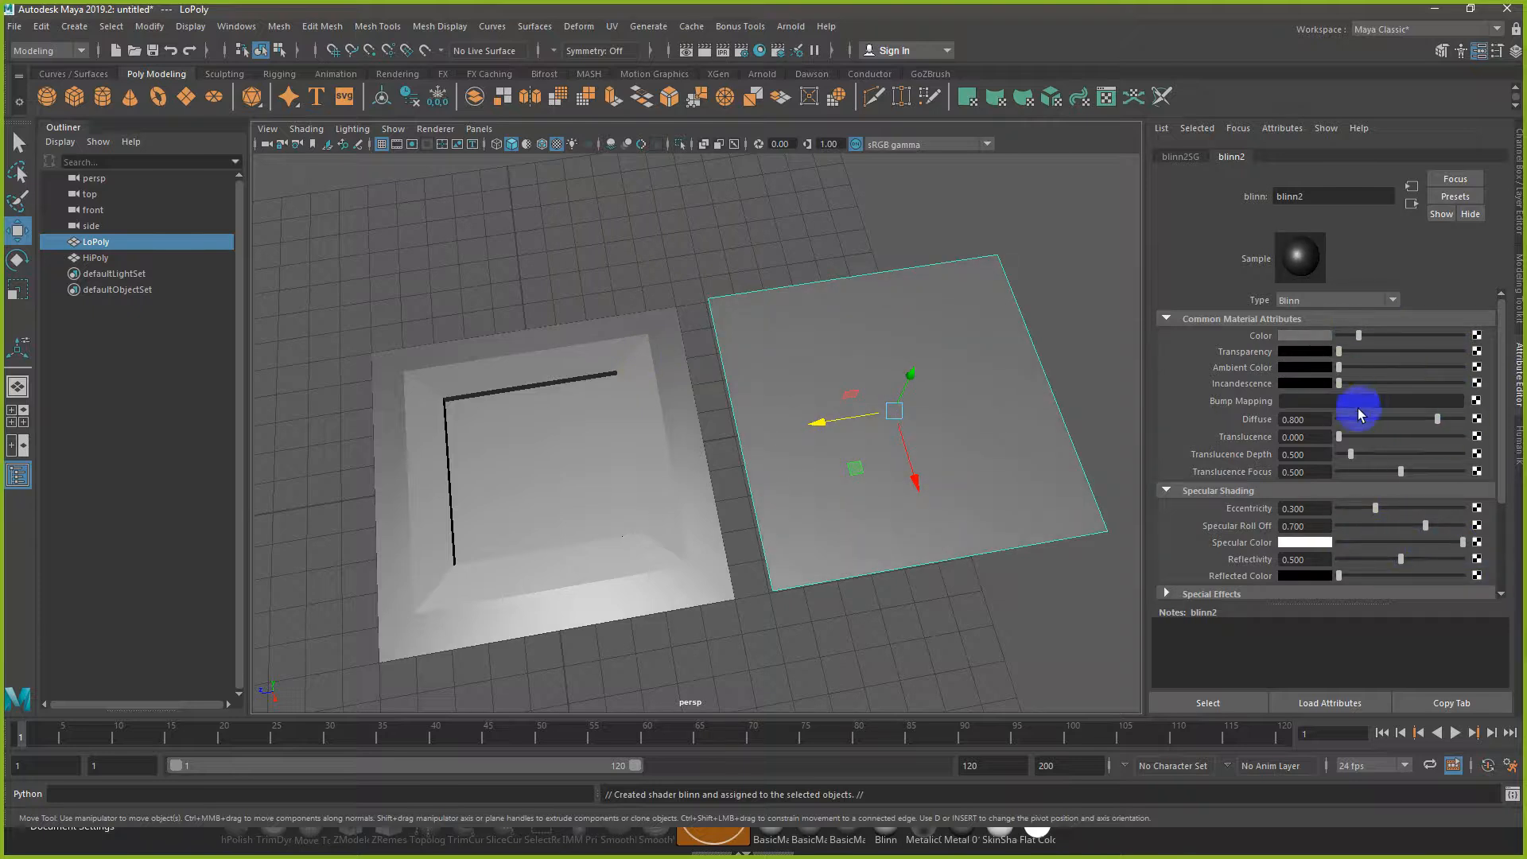
left_click(1292, 369)
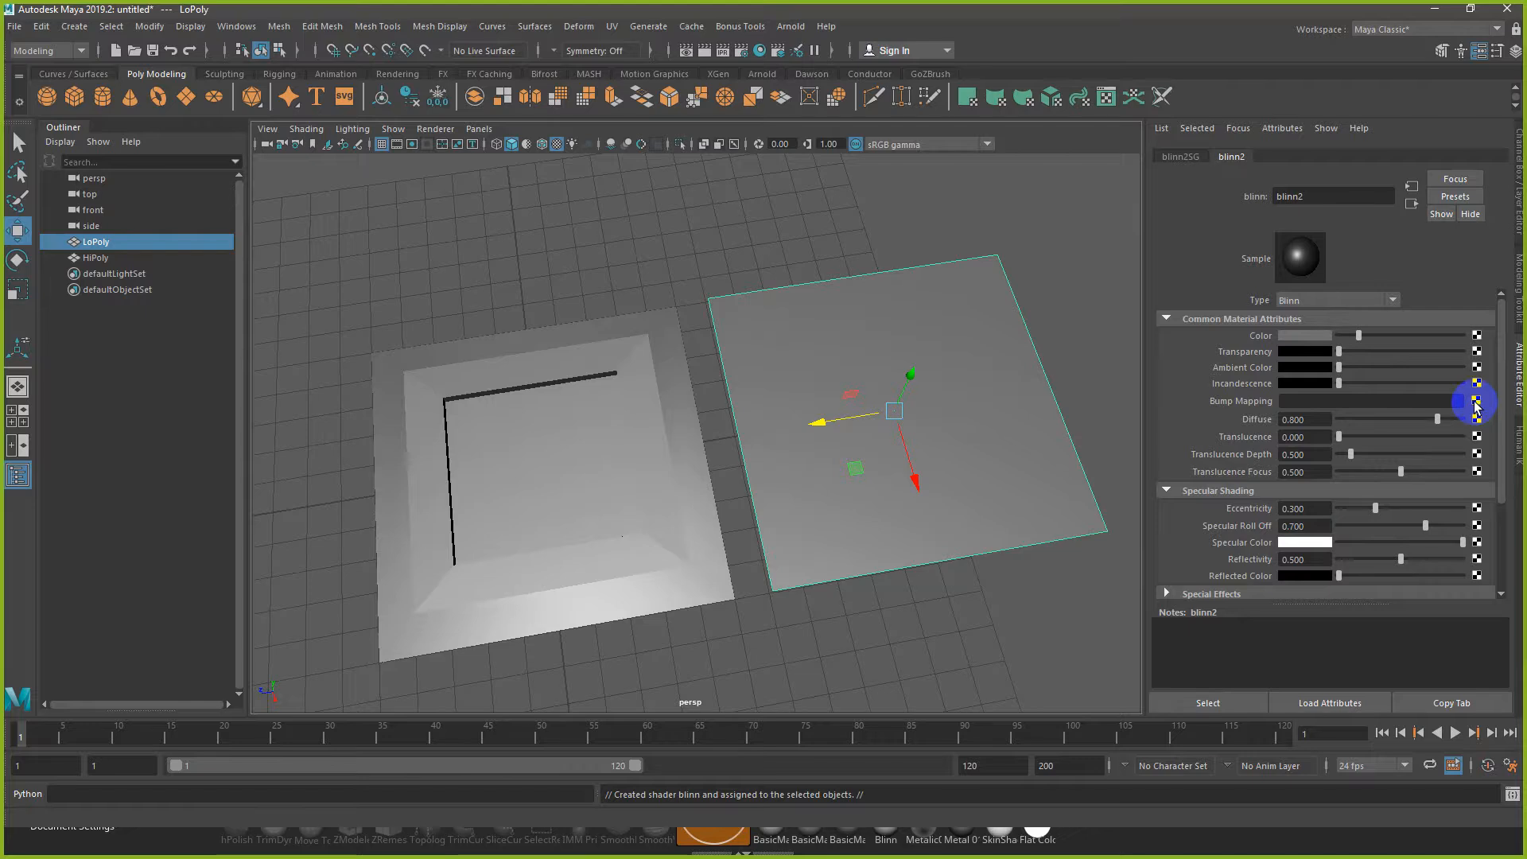
Step: Connect a File texture to the new Blinn's Bump Mapping and use it as Tangent Space Normals
key("ctrl+F5")
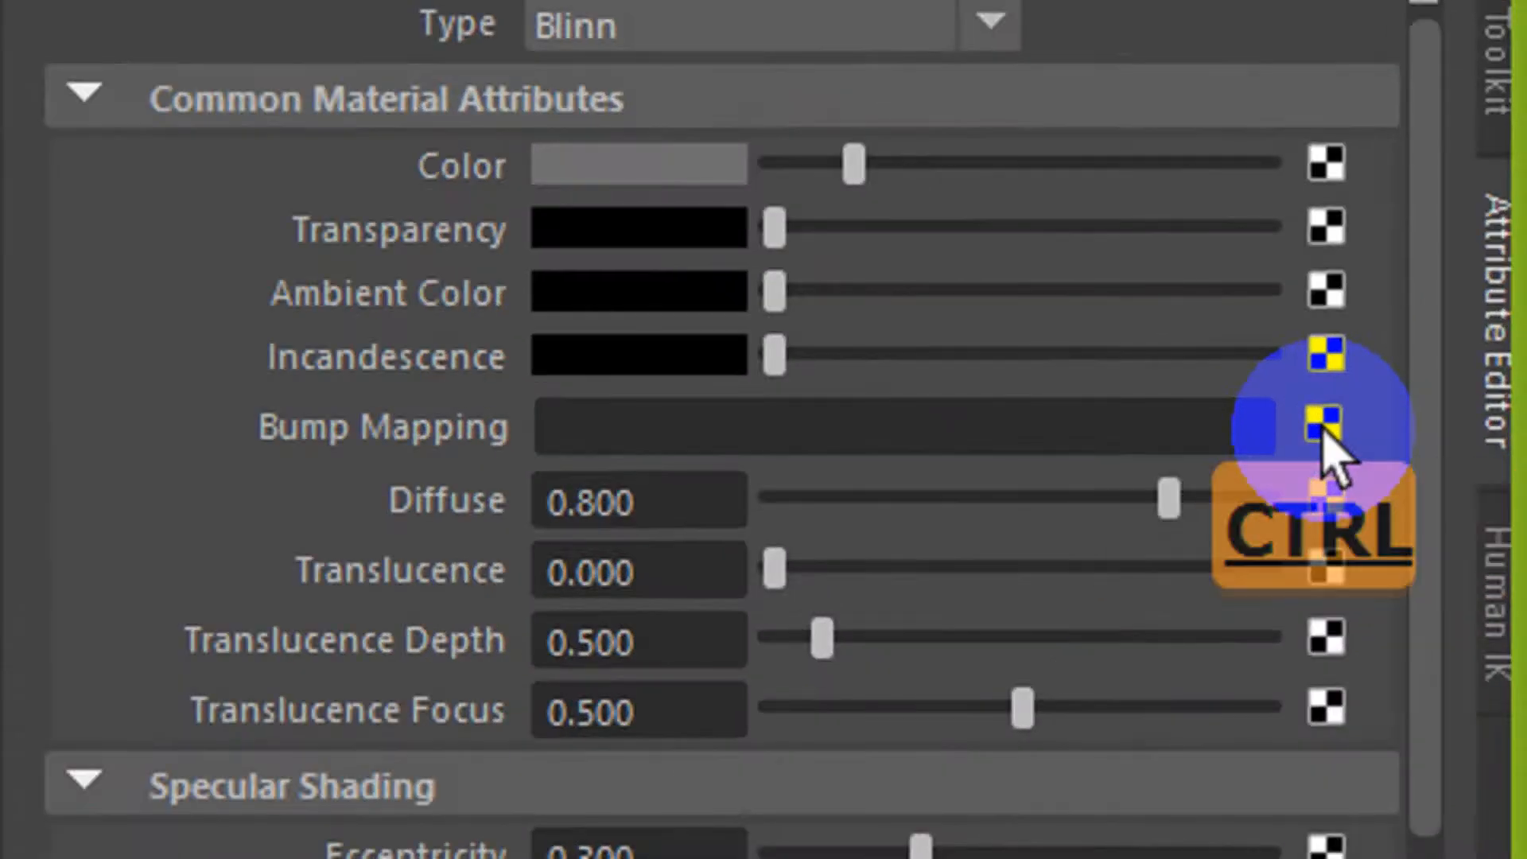
key("ctrl+F5")
left_click(1477, 401)
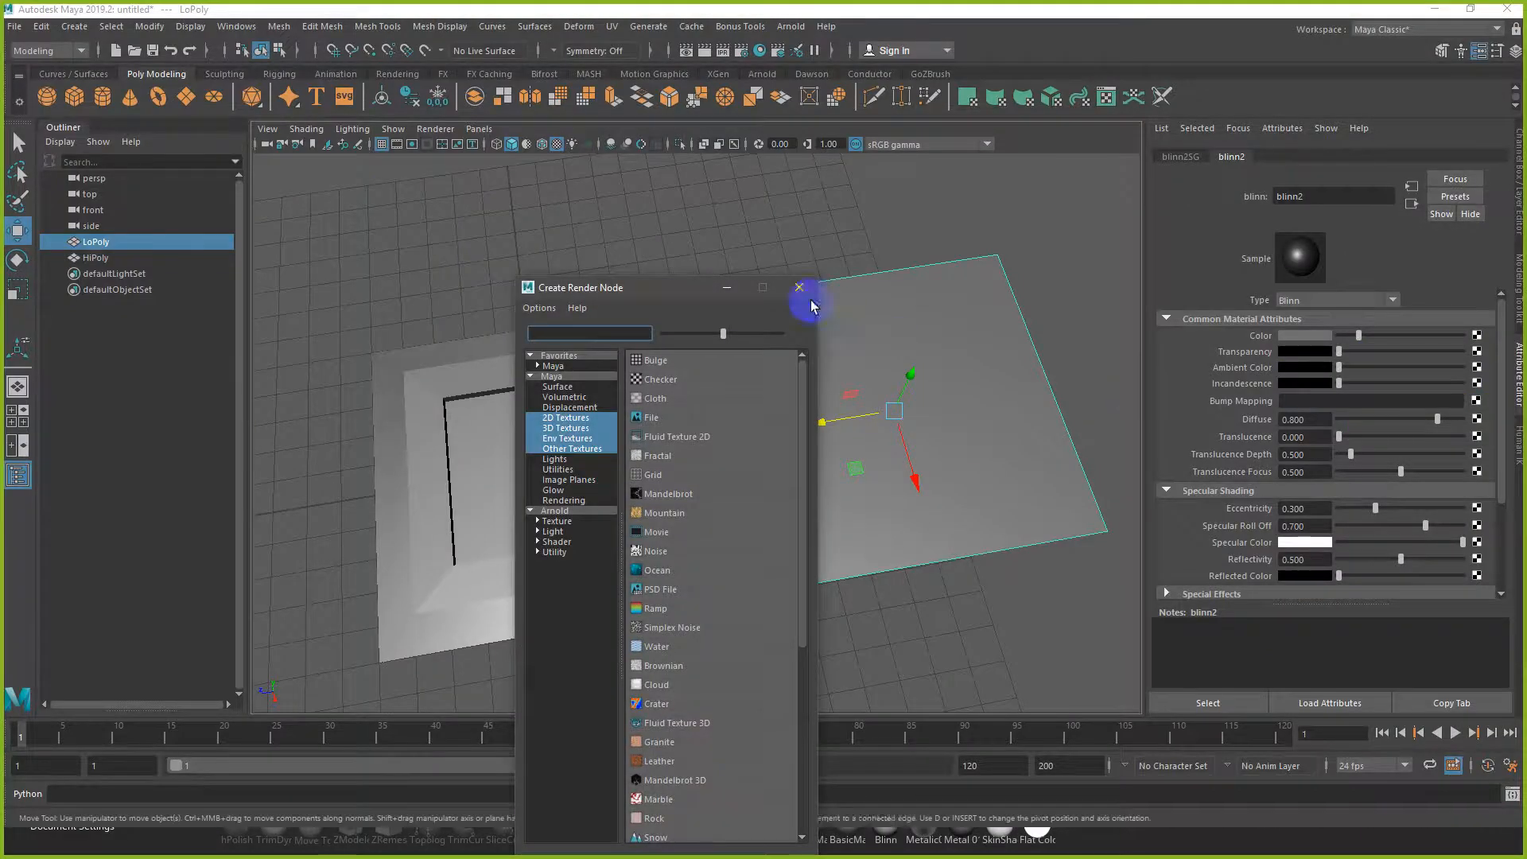
left_click_drag(697, 294, 795, 227)
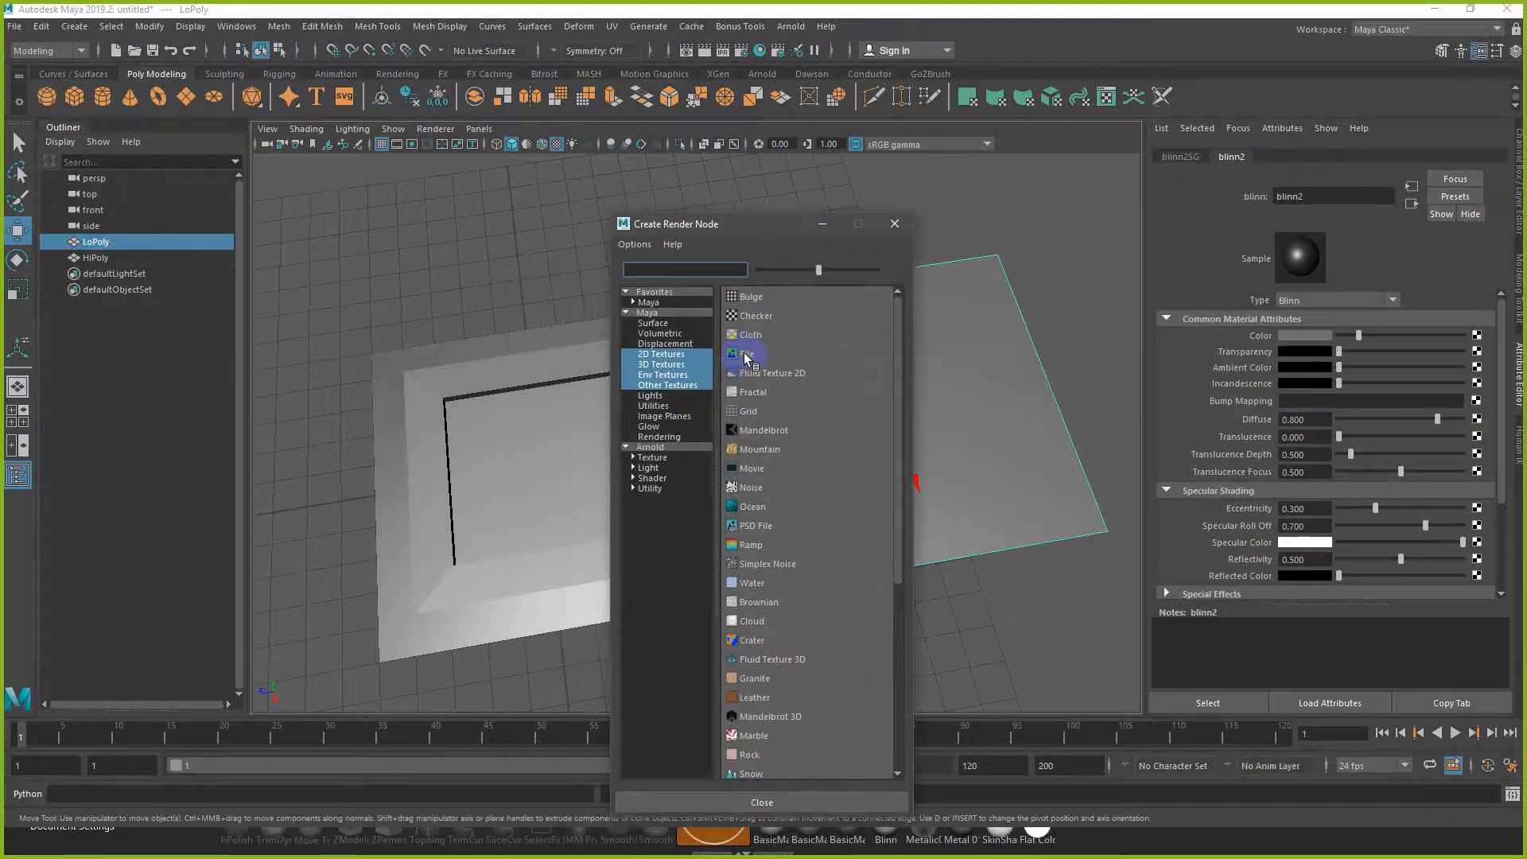
left_click(746, 356)
left_click(1307, 356)
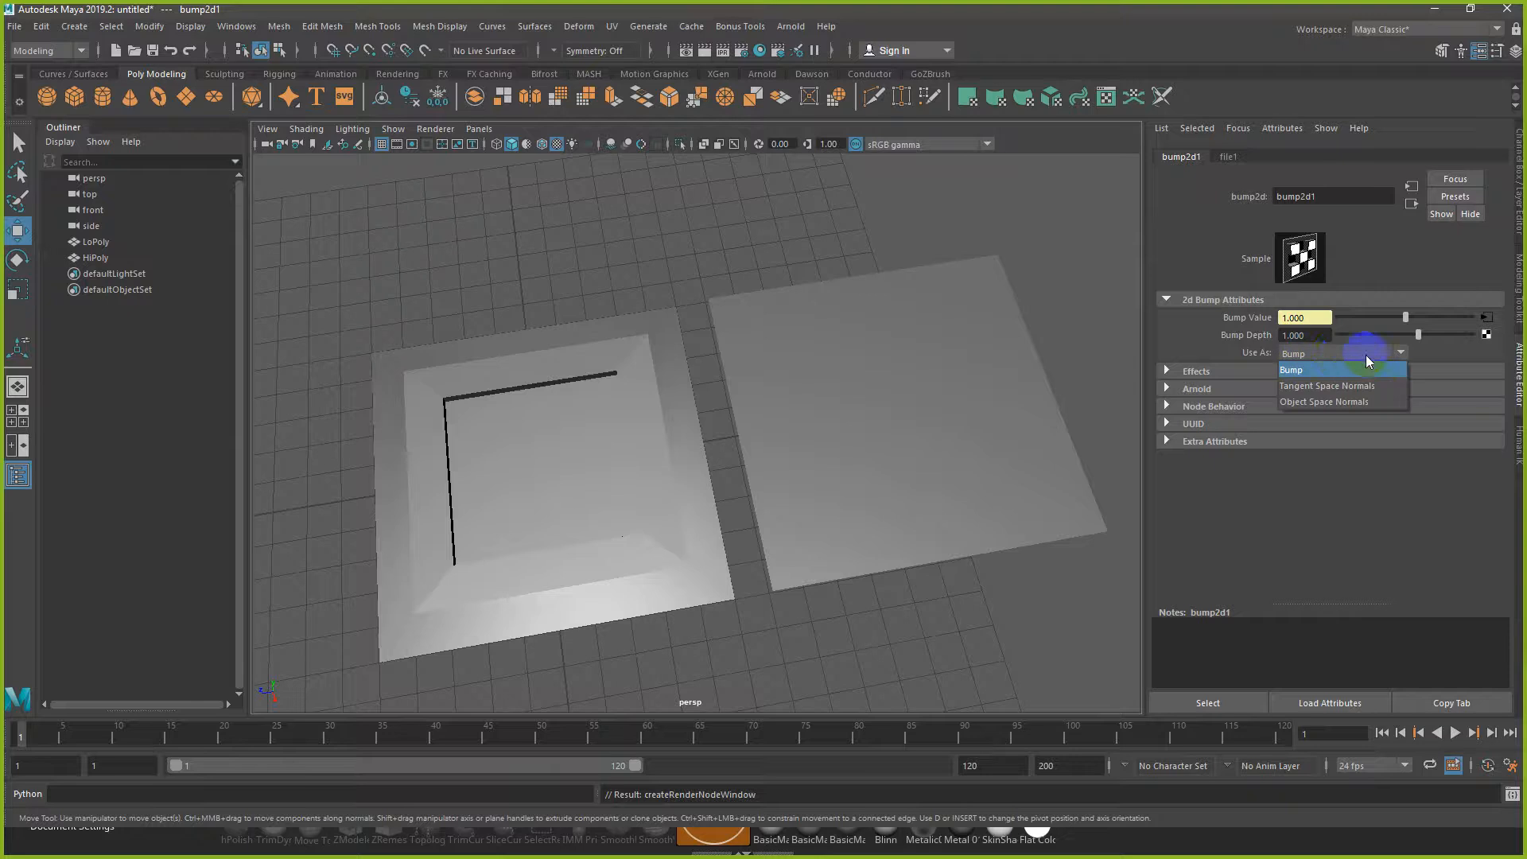
key("ctrl+F5")
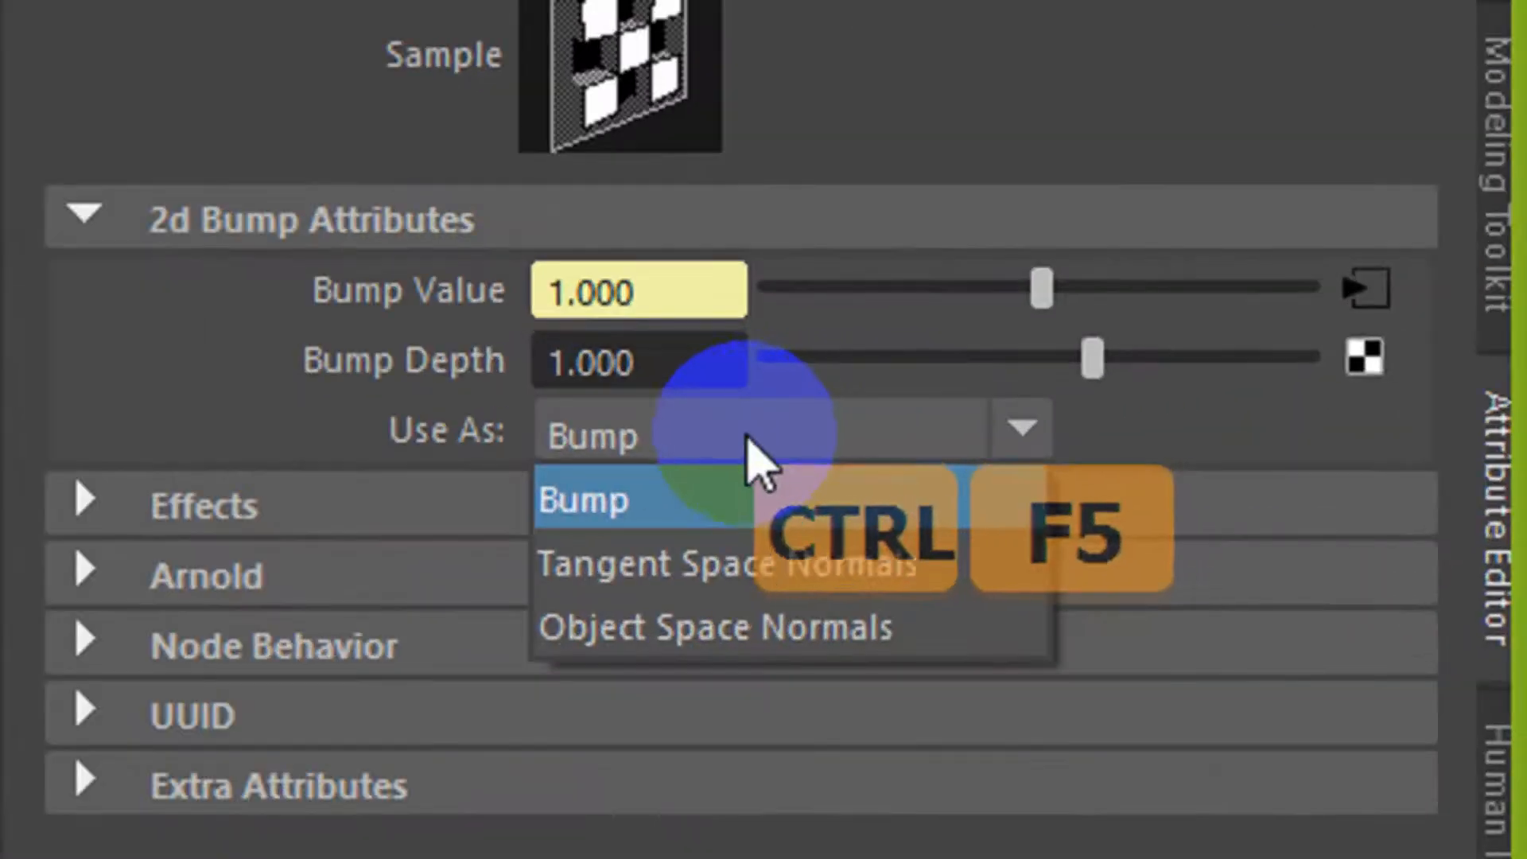
left_click(973, 504)
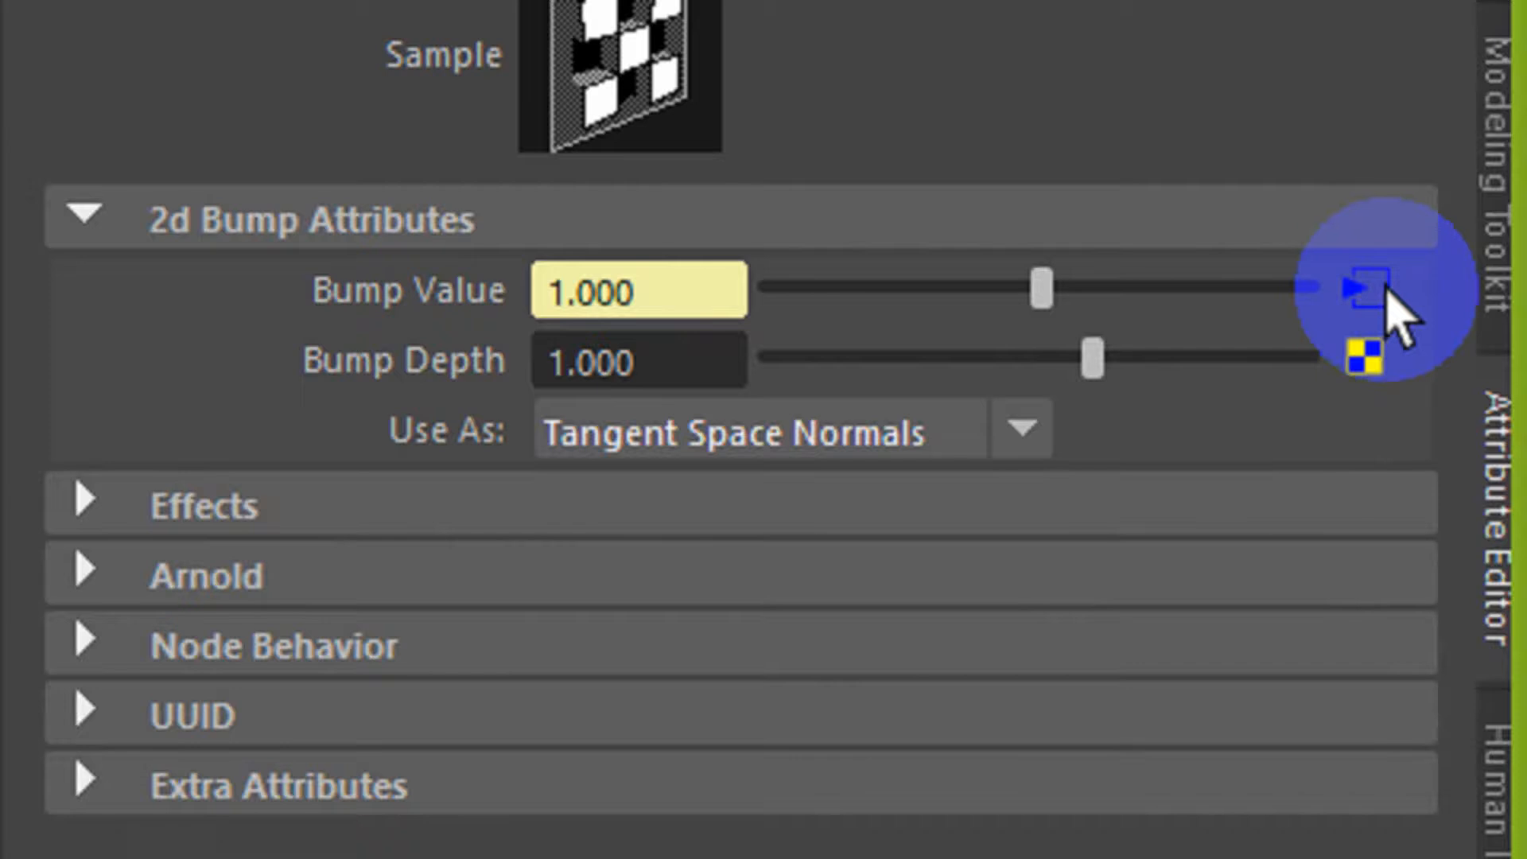
Step: Load D:\Plane_normals.tga as the image of the bump node's file texture
left_click(1380, 292)
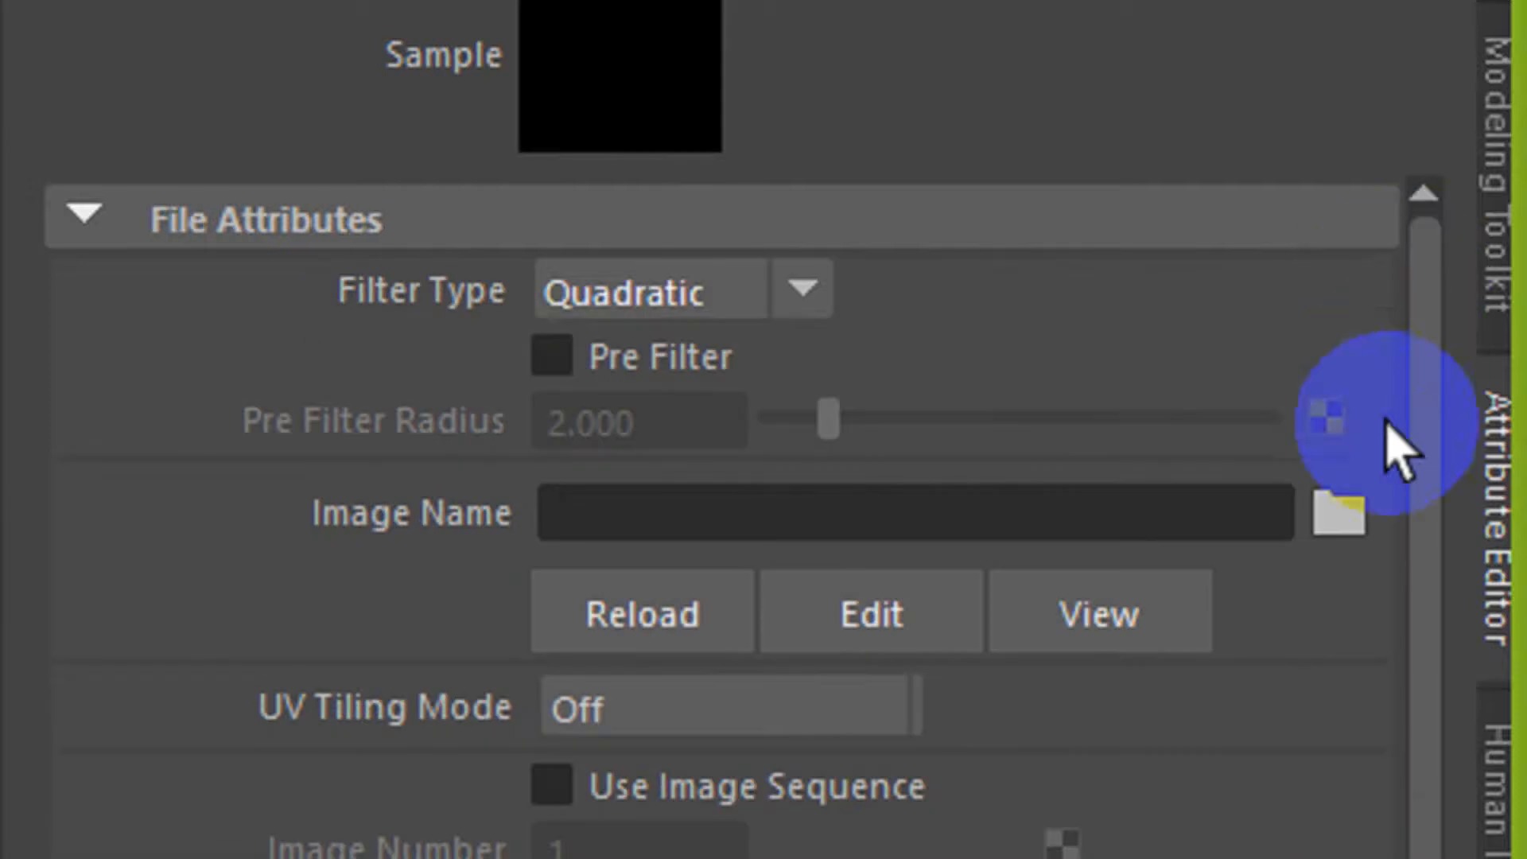
left_click(1341, 515)
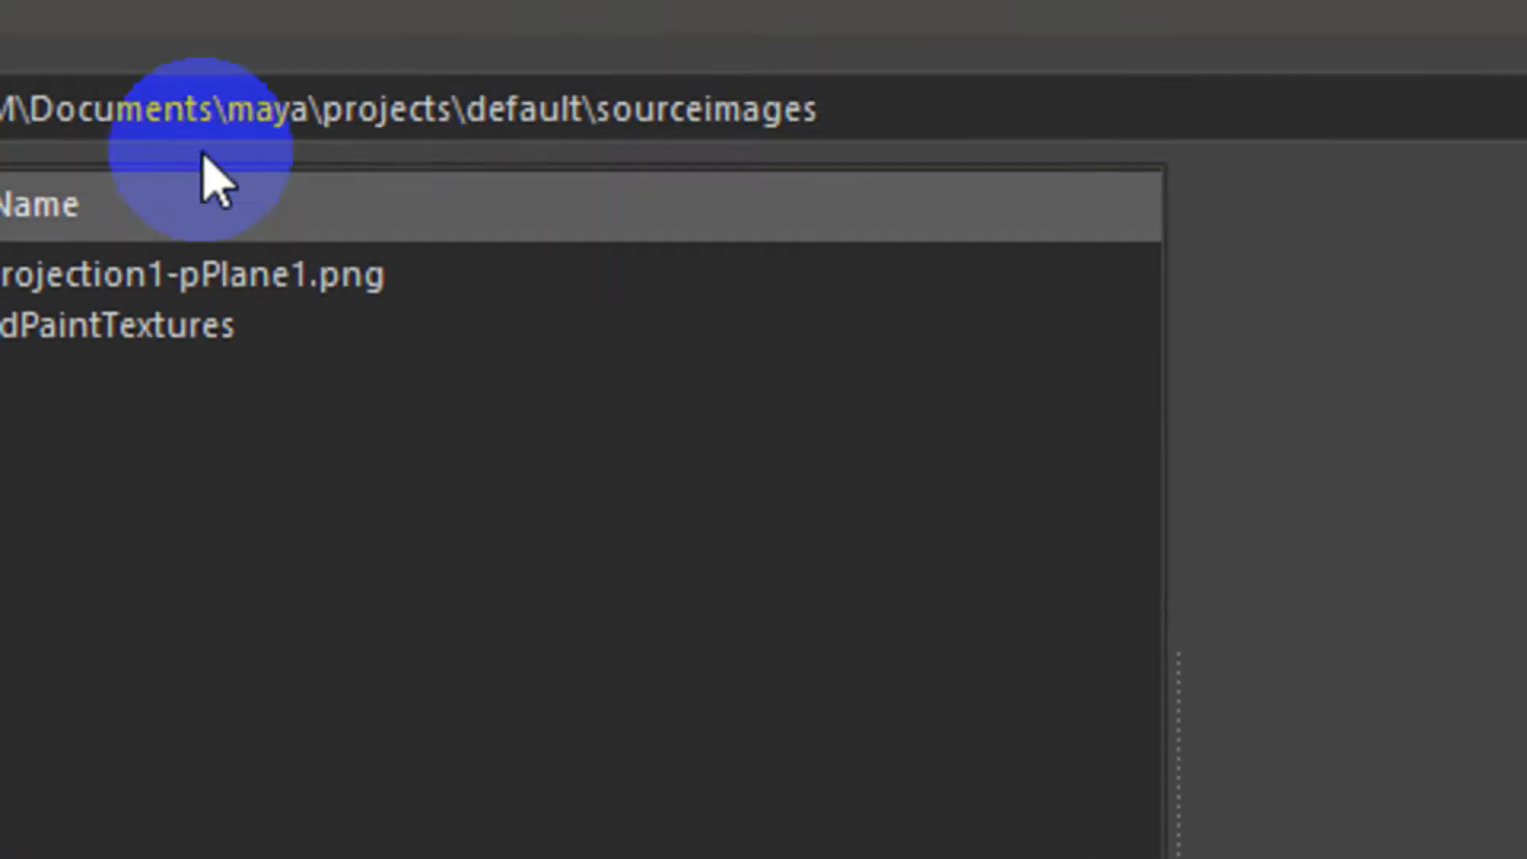
key("ctrl+F5")
left_click(210, 238)
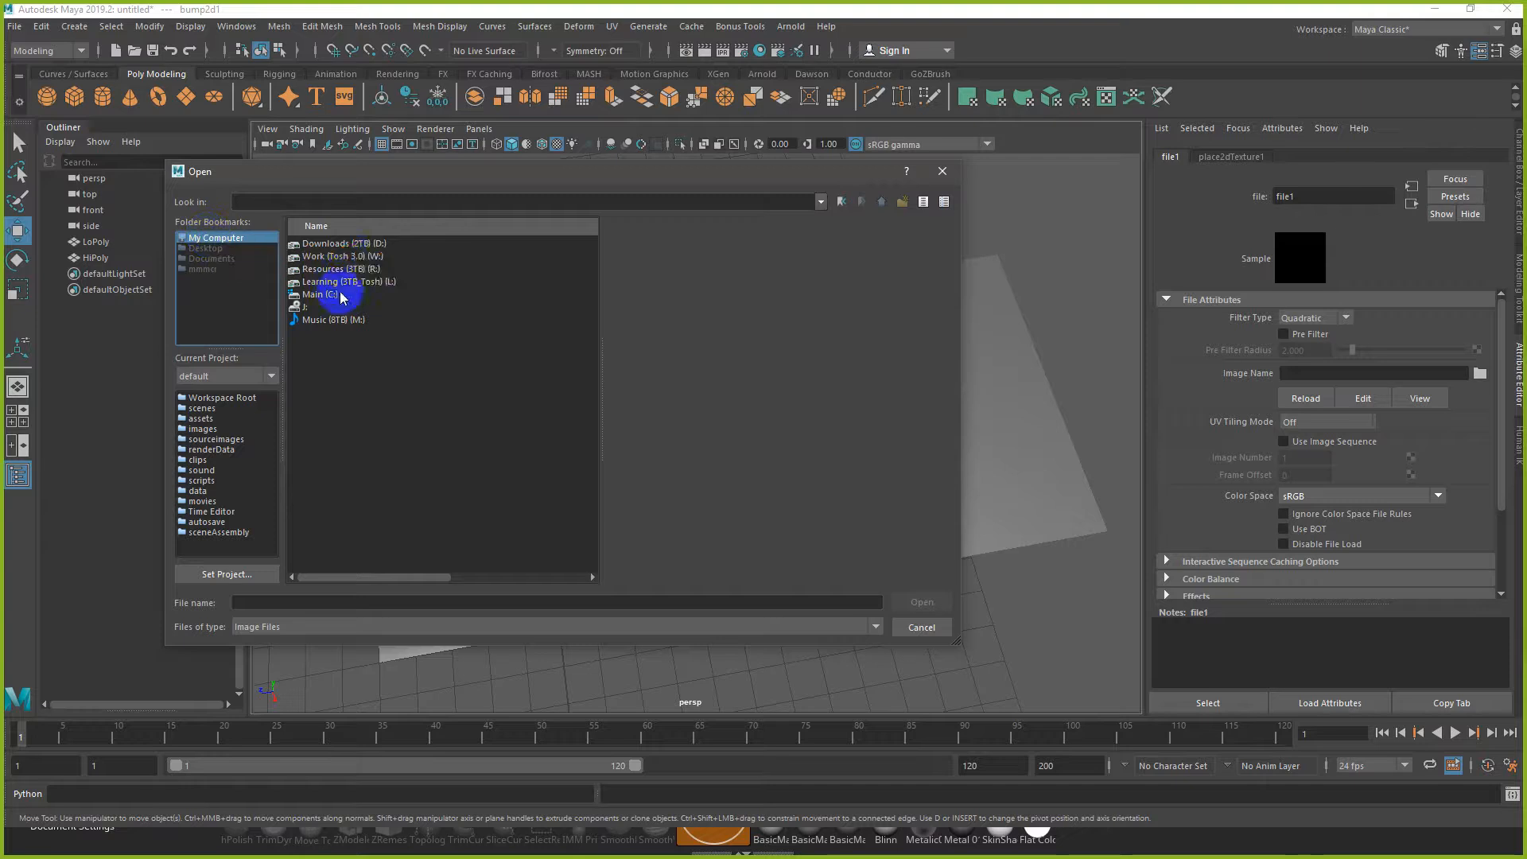
double_click(348, 244)
left_click(437, 246)
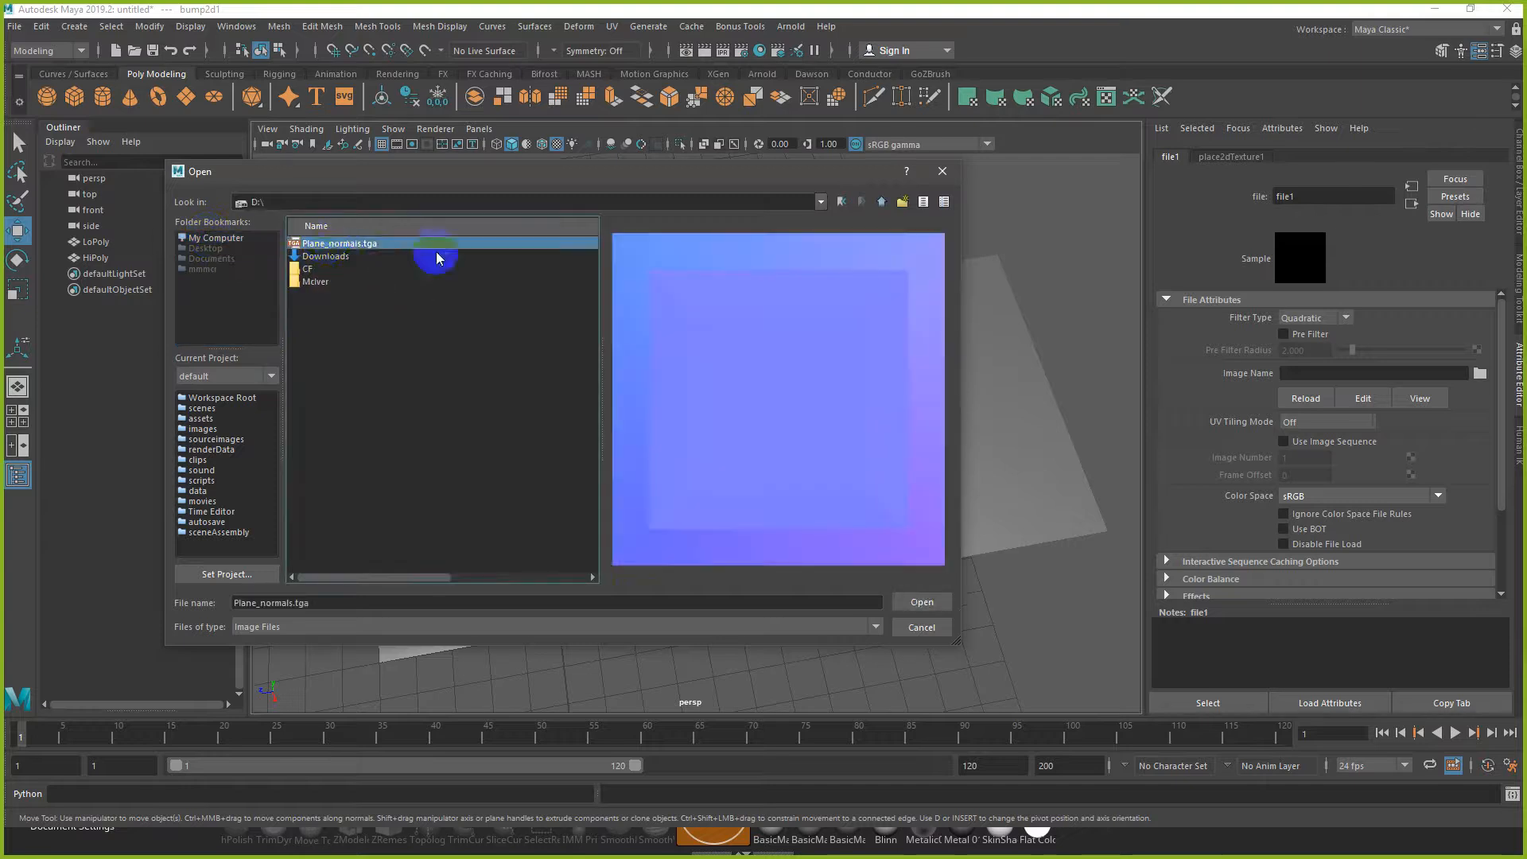
double_click(339, 246)
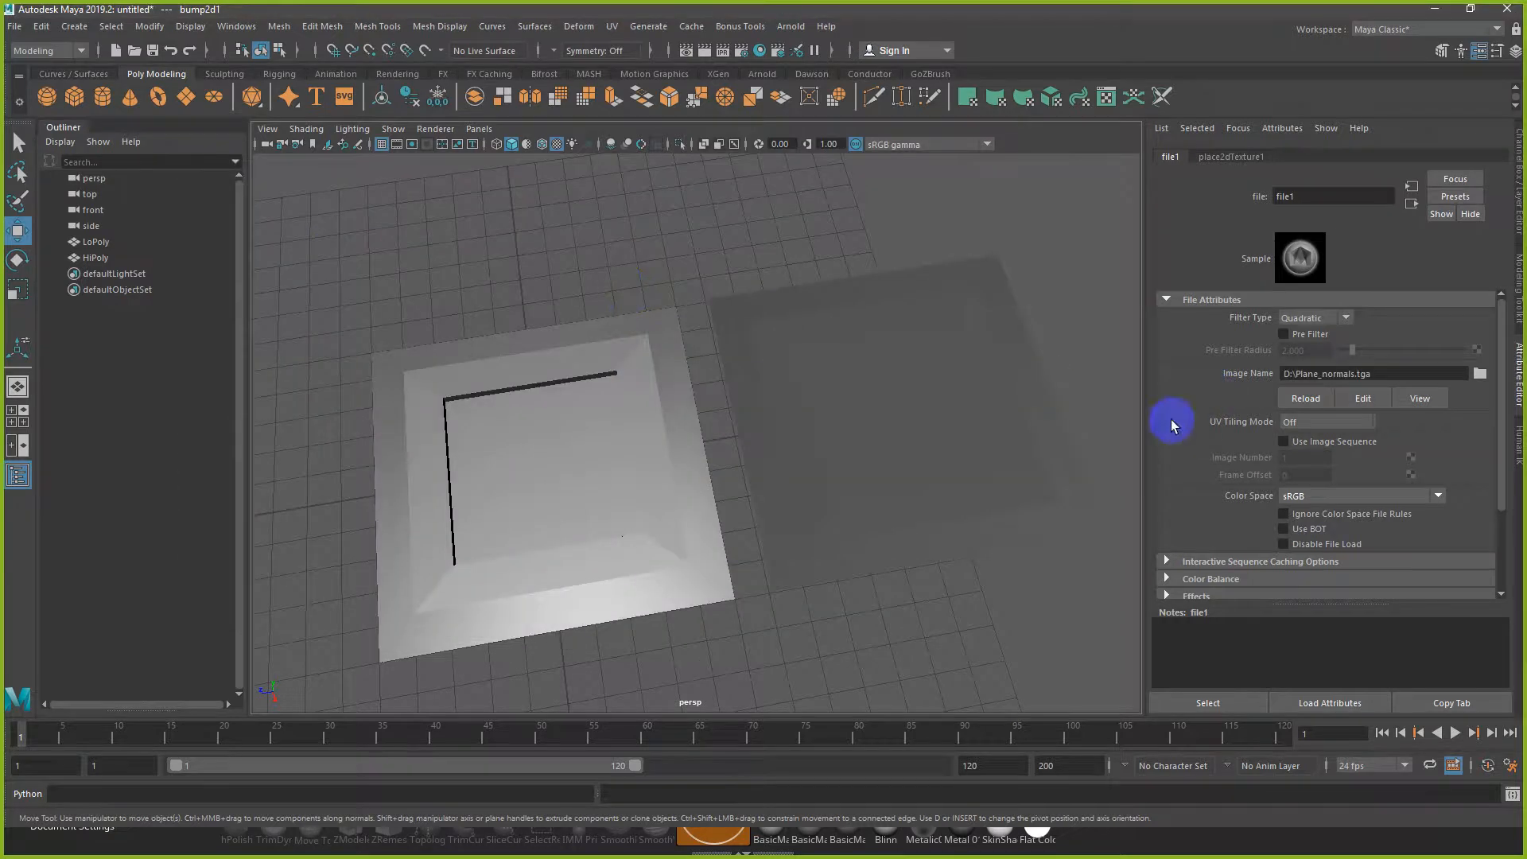
Step: Display LoPoly with textured shading and set its normal map file's color space to Raw
mouse_move(931, 416)
left_mouse_down("alt")
mouse_move(866, 382)
mouse_move(899, 358)
mouse_move(819, 430)
mouse_move(894, 431)
mouse_move(895, 410)
mouse_move(903, 468)
mouse_move(906, 446)
mouse_move(883, 470)
mouse_move(864, 442)
mouse_move(967, 525)
mouse_move(979, 518)
mouse_move(954, 484)
mouse_move(920, 517)
mouse_move(971, 485)
mouse_move(923, 419)
mouse_move(900, 422)
mouse_move(913, 446)
mouse_move(918, 425)
left_mouse_up("alt")
key("6")
left_click(903, 439)
scroll(941, 459, "up", 2, "alt")
left_click(1290, 155)
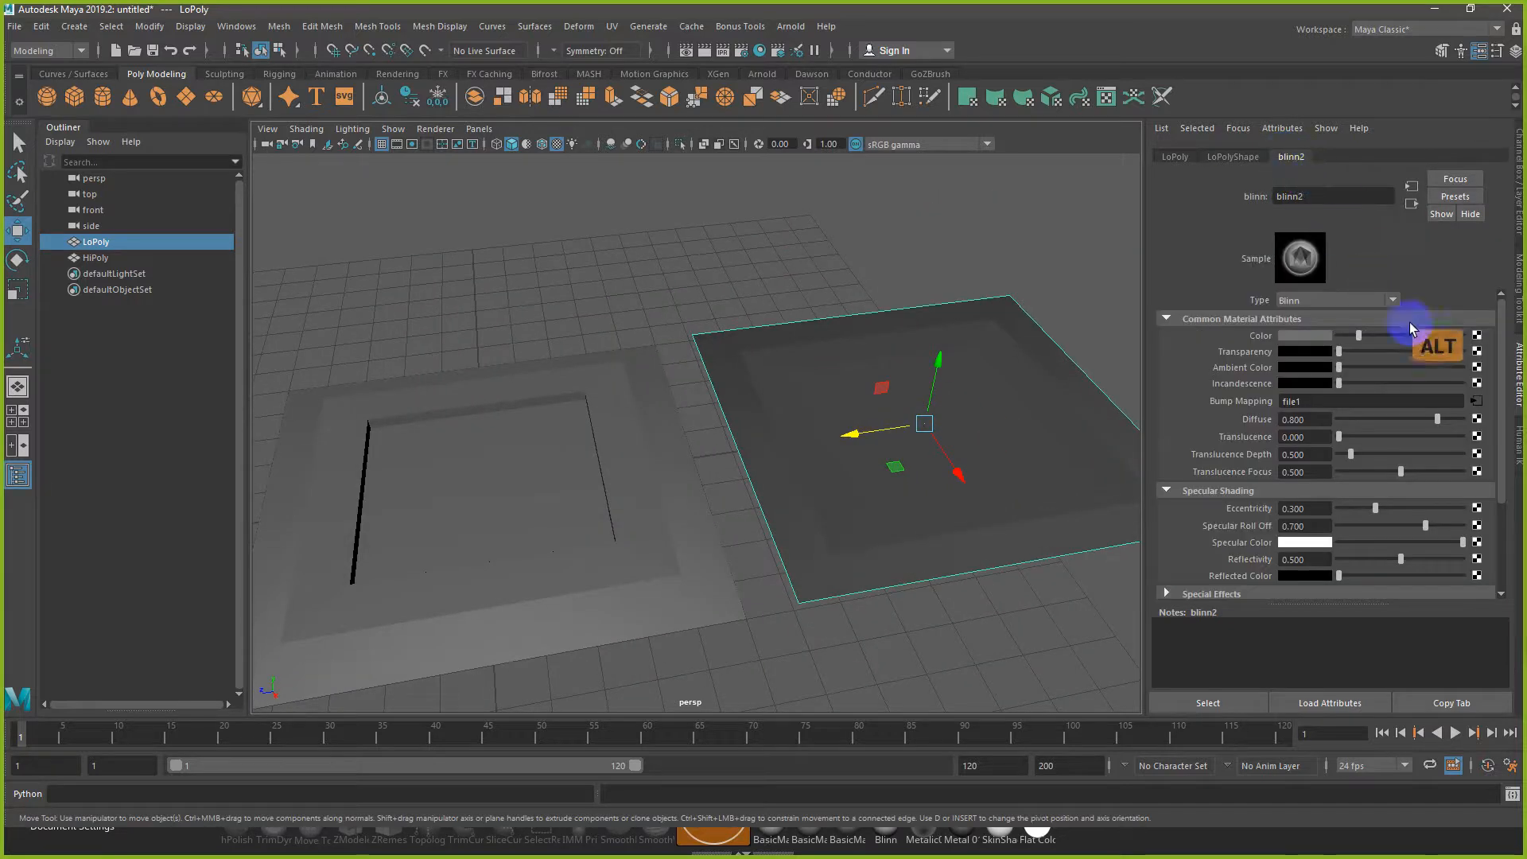
left_click(1476, 402)
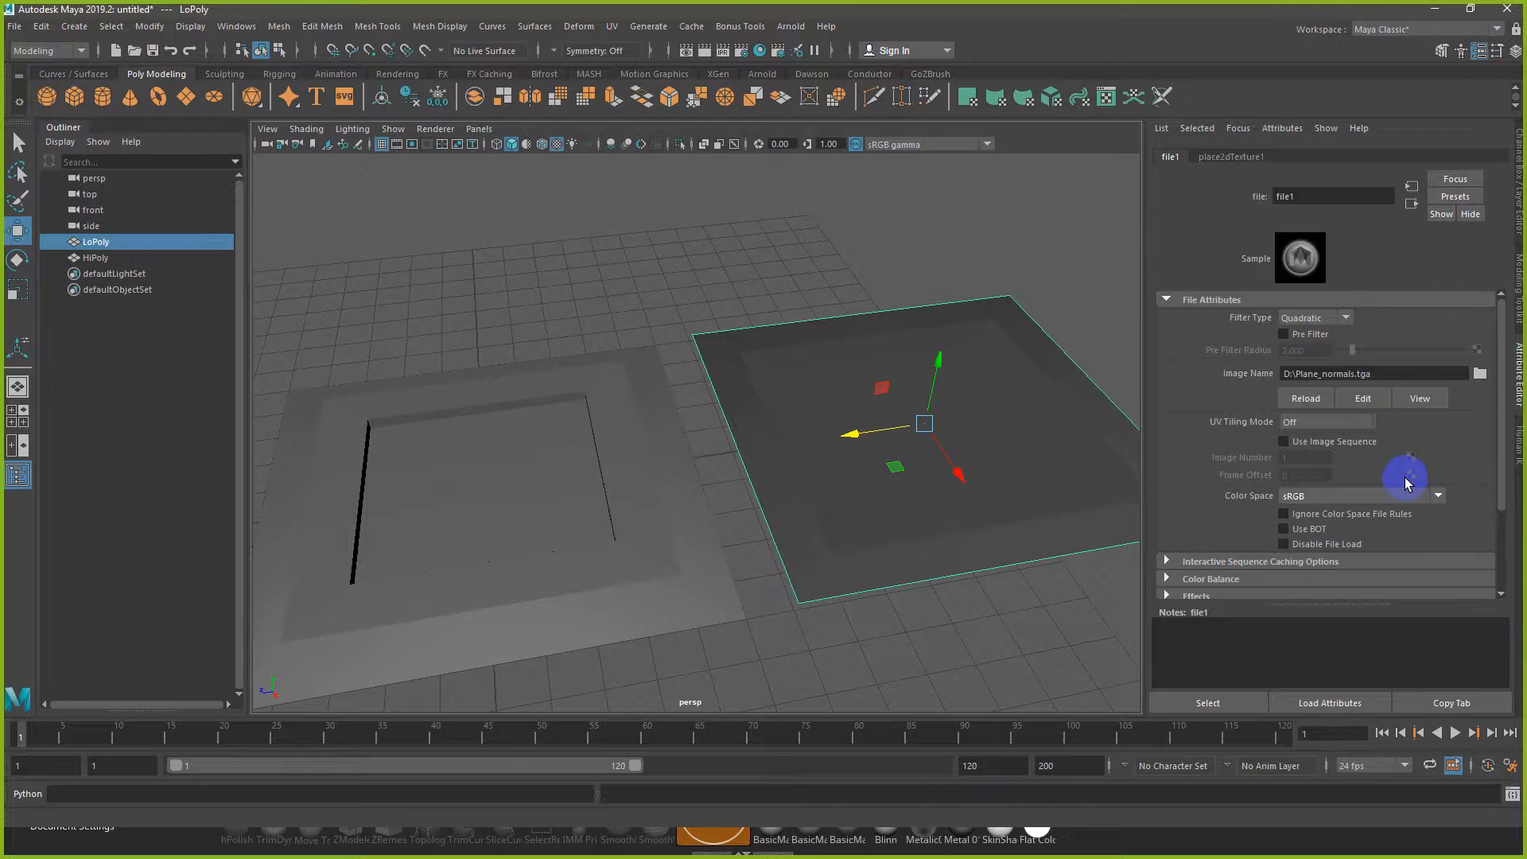
key("ctrl+F5")
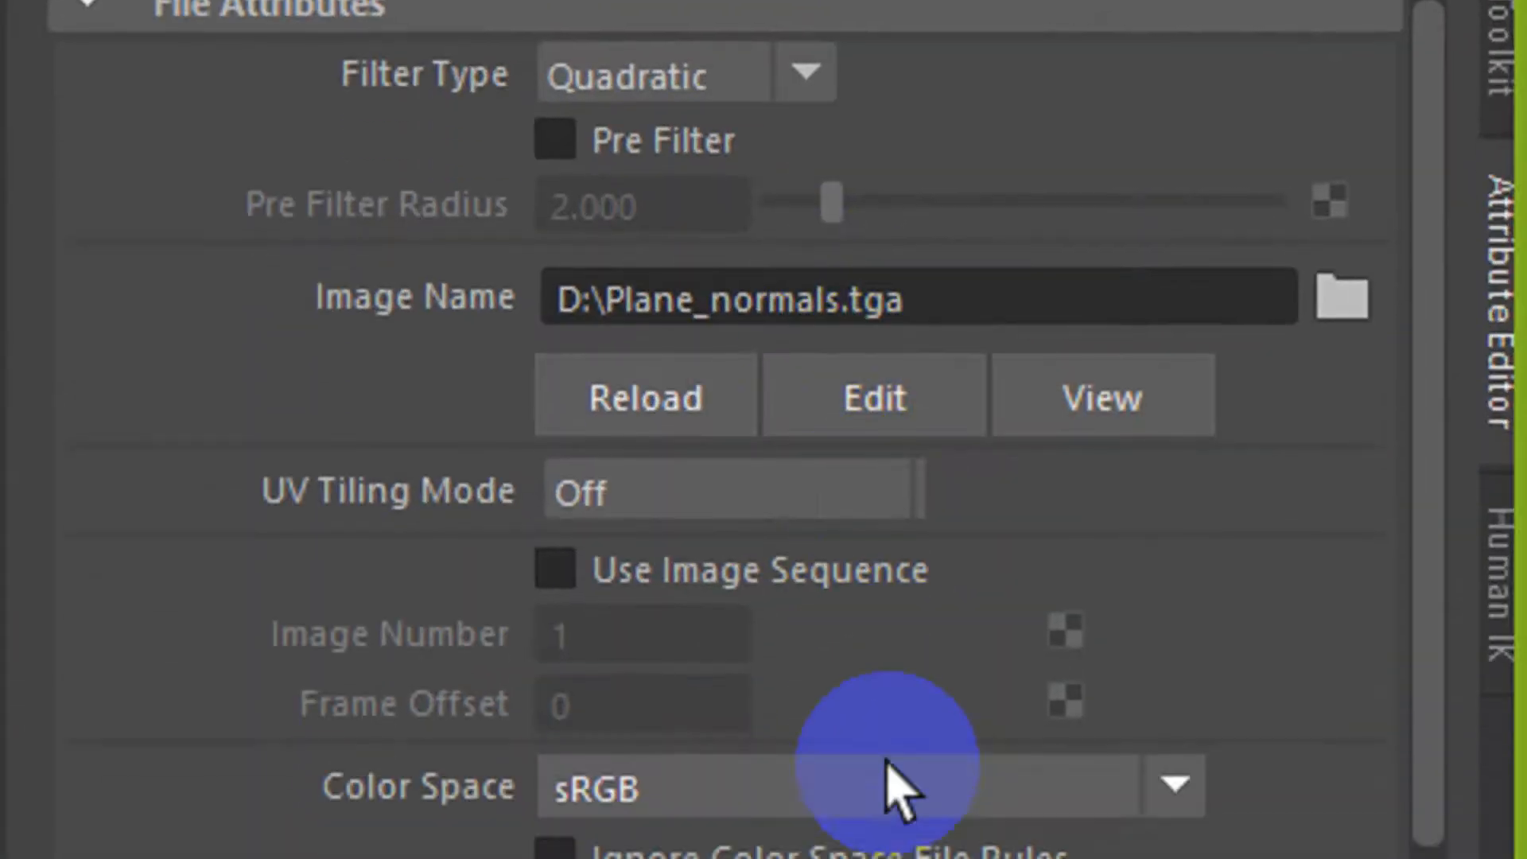
left_click(1372, 495)
left_click(815, 747)
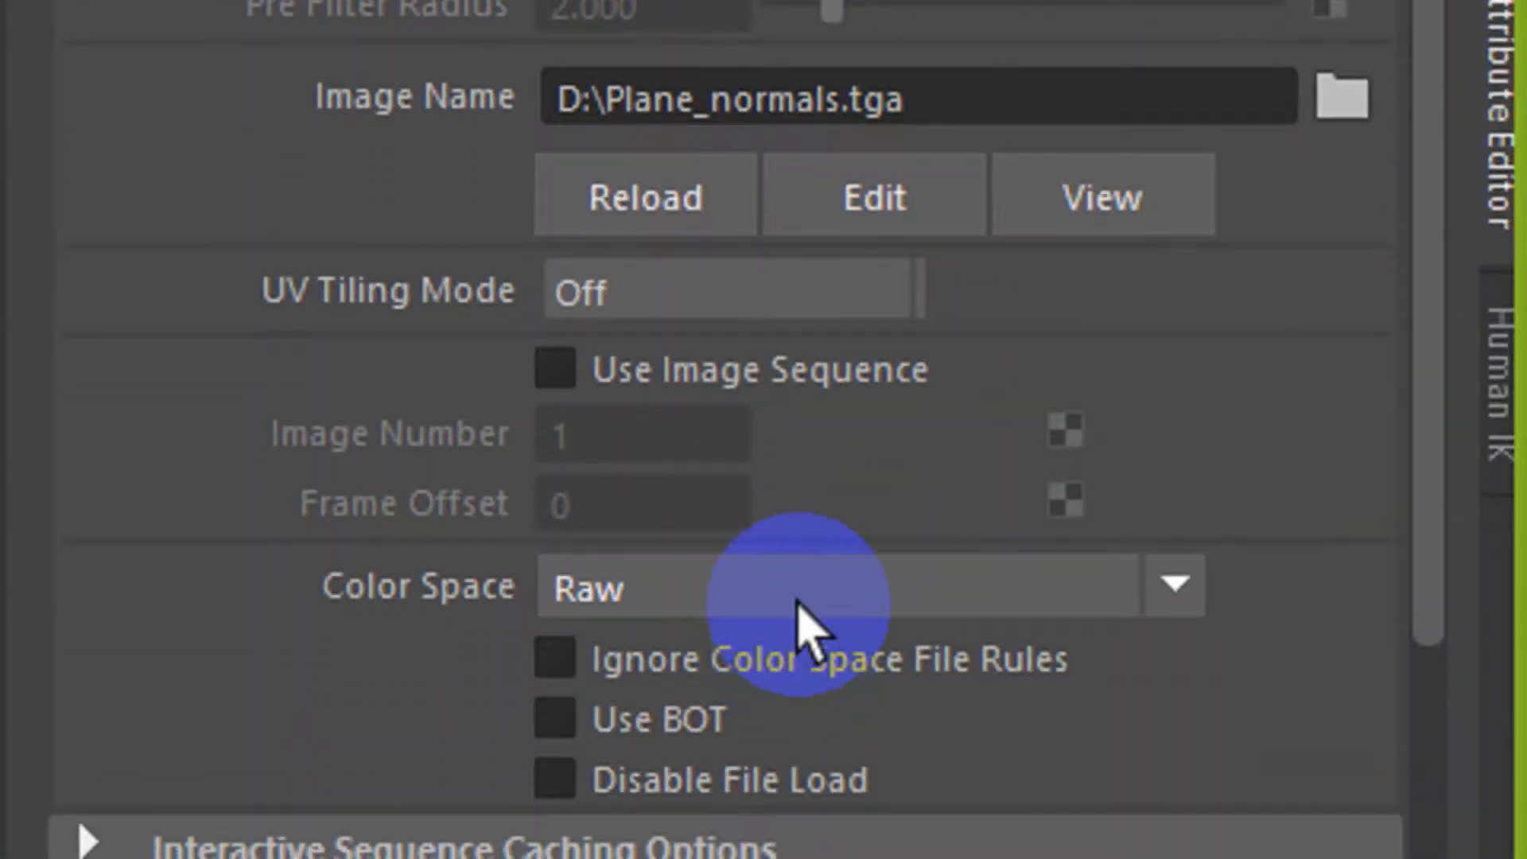
key("ctrl+F5")
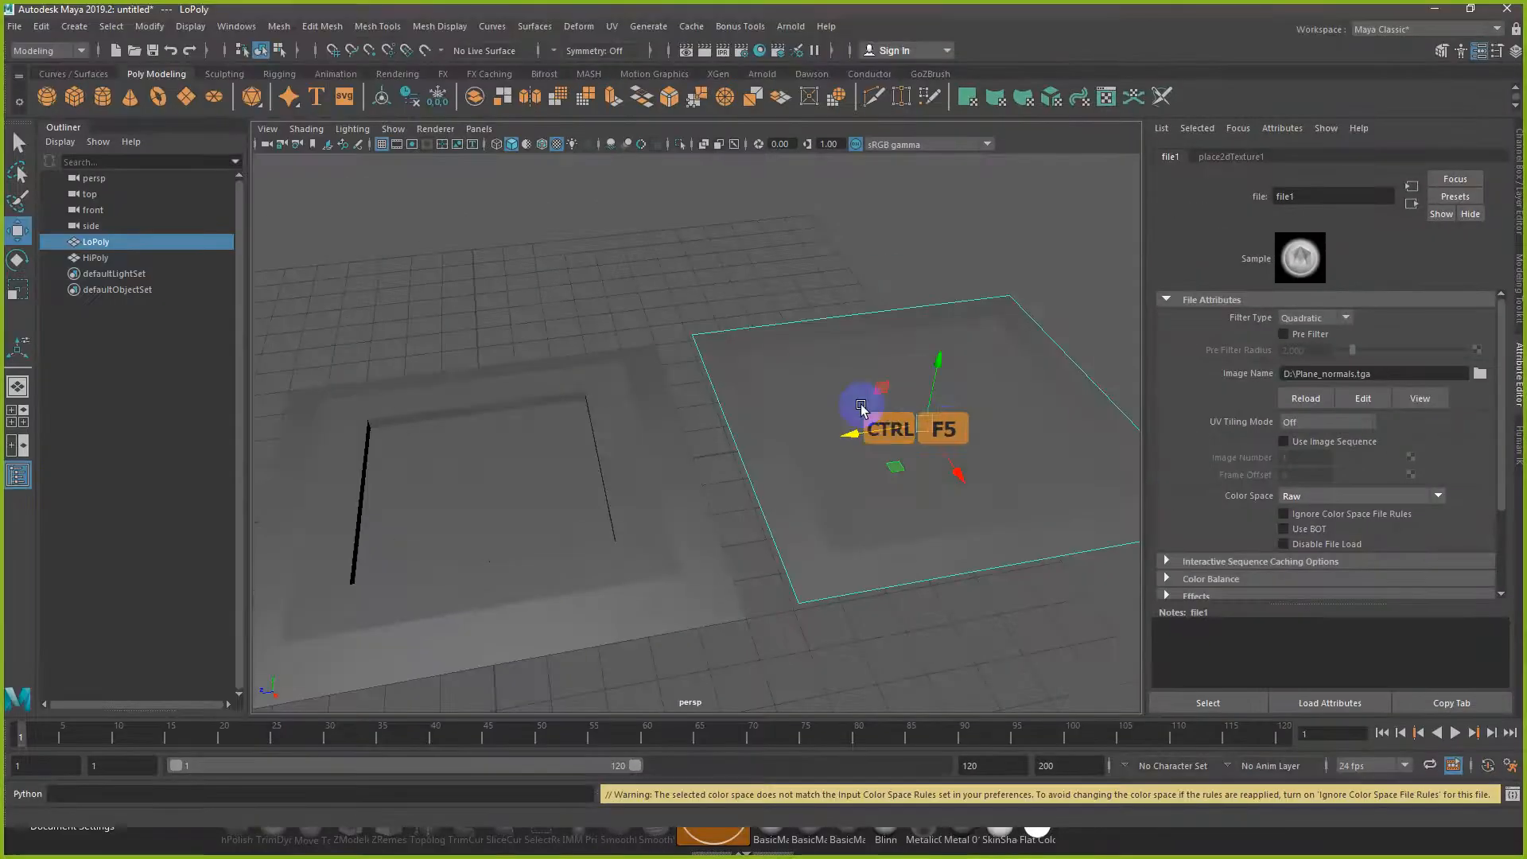
Step: Compare LoPoly's normal-mapped shading with HiPoly, and select the four raised rim faces around HiPoly's recess
left_click_drag(802, 259, 790, 385, "alt")
scroll(818, 381, "down", 5)
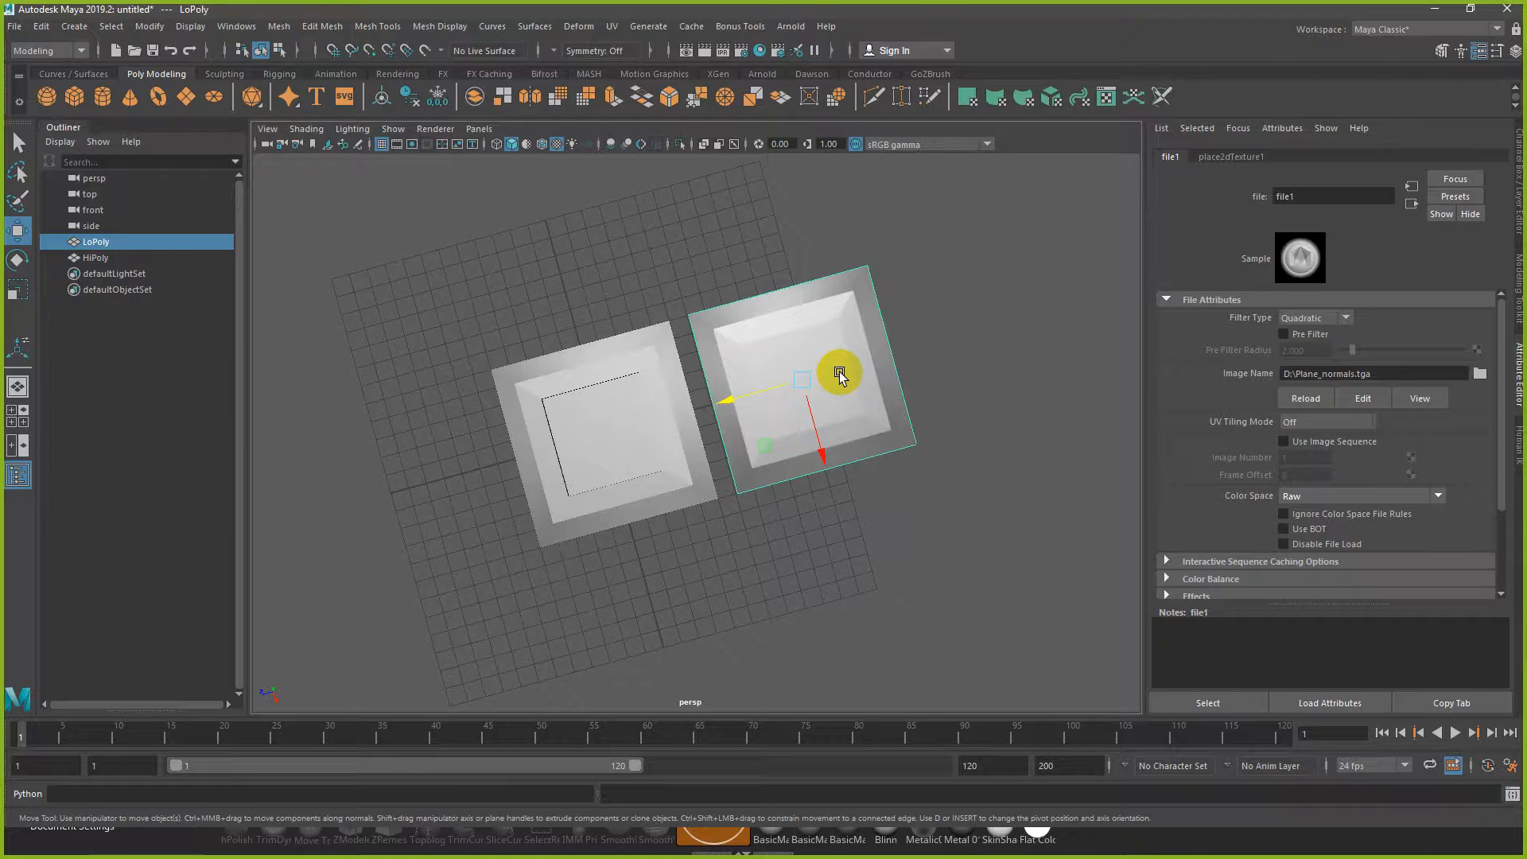
left_click_drag(873, 382, 628, 404, "alt")
left_click(577, 475)
right_click_drag(628, 405, 636, 443)
left_click(657, 431)
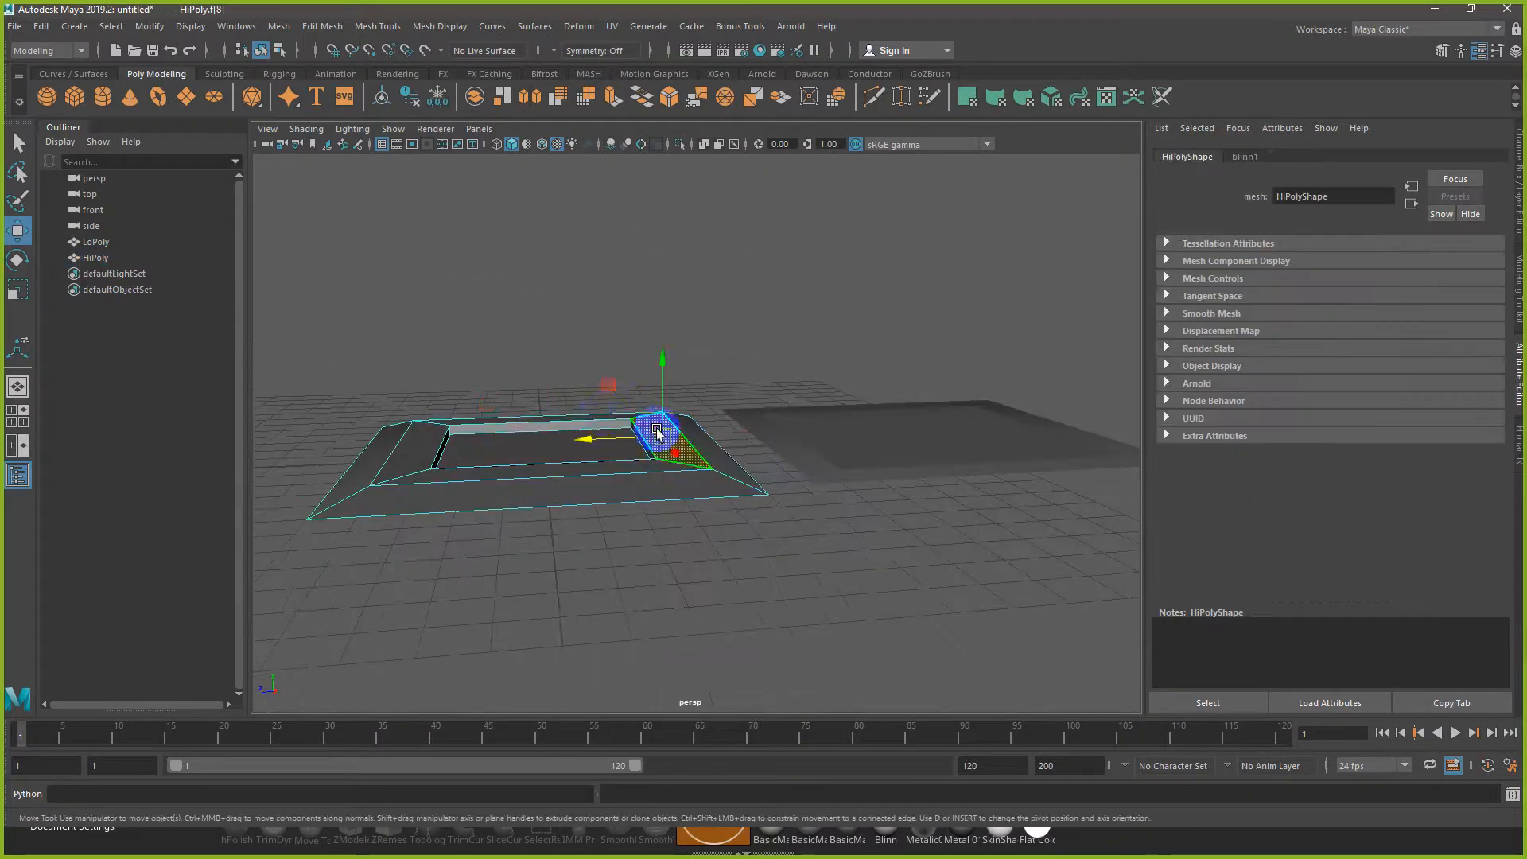
left_click(554, 418, "shift")
left_click(409, 443, "shift")
left_click(522, 470, "shift")
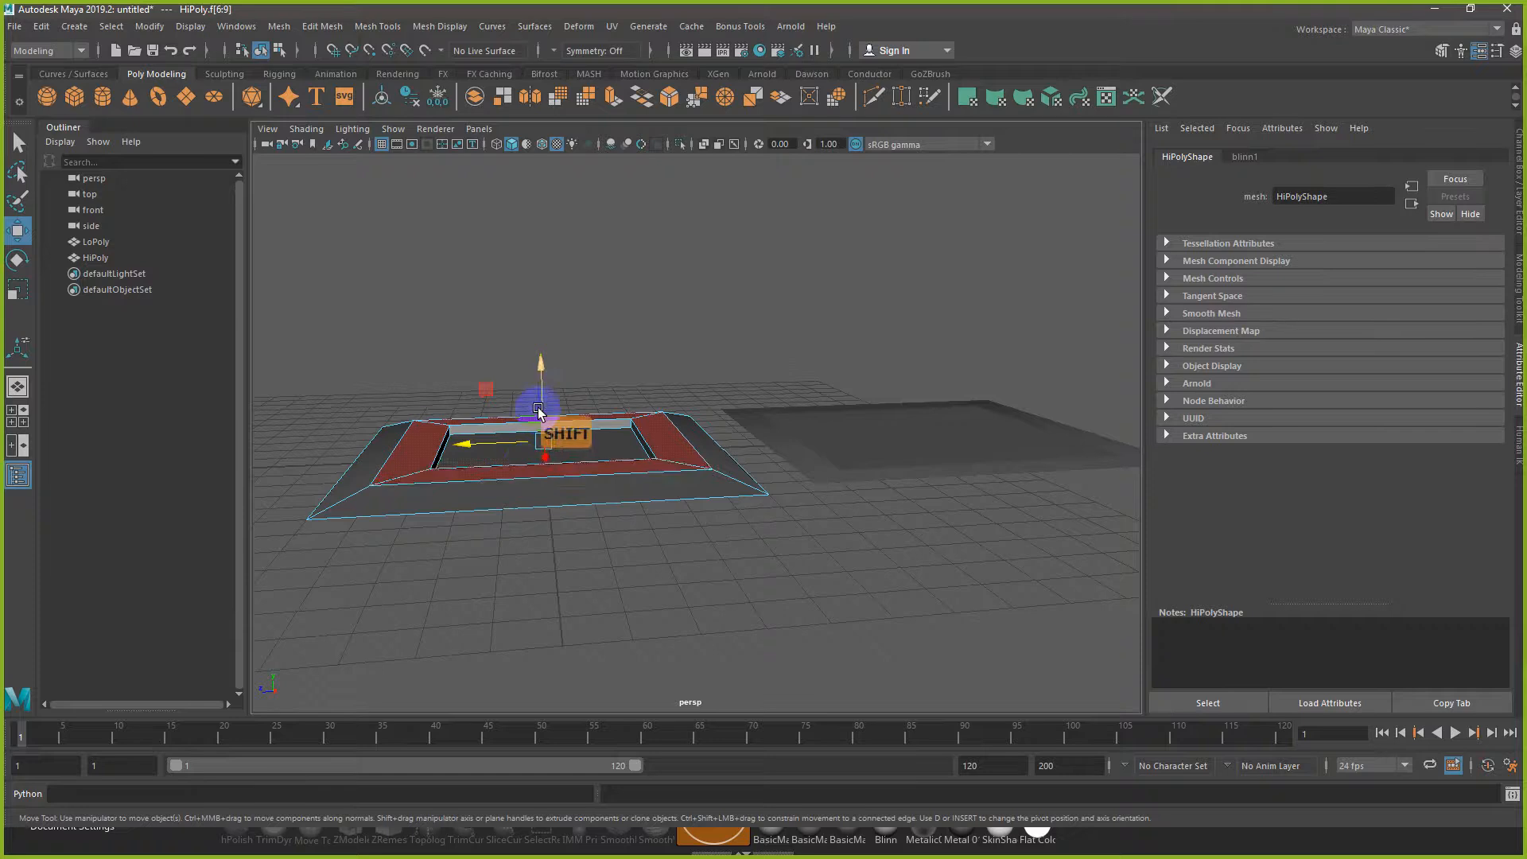
left_click_drag(538, 411, 627, 392, "shift")
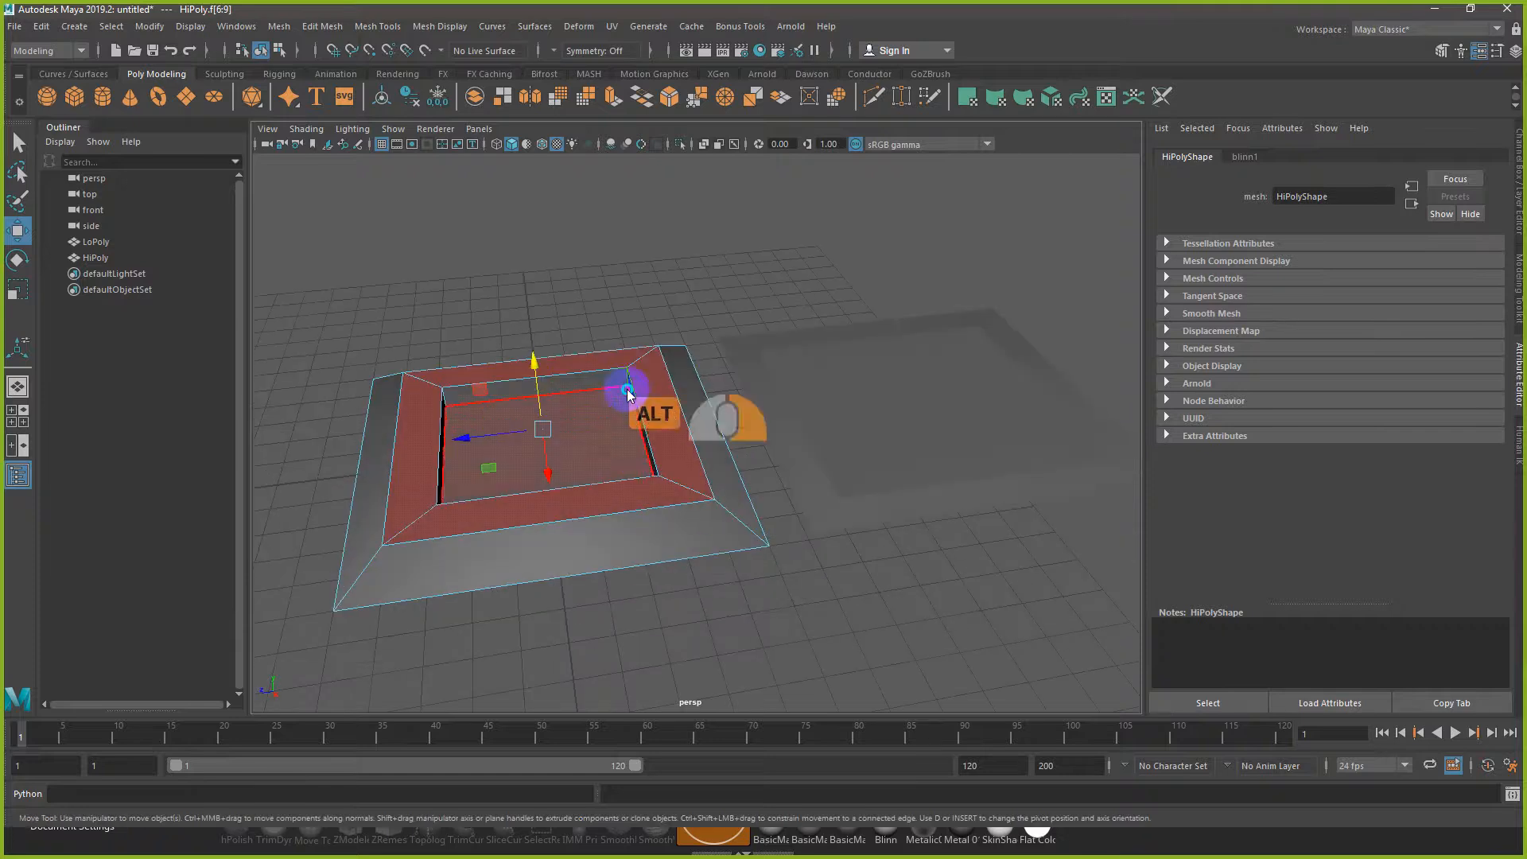
Step: Examine HiPoly's outer sloped faces and one rim face individually, comparing their shading with LoPoly
right_click_drag(627, 393, 627, 406)
left_click_drag(627, 405, 682, 453, "alt")
left_click(681, 453)
left_click(563, 465)
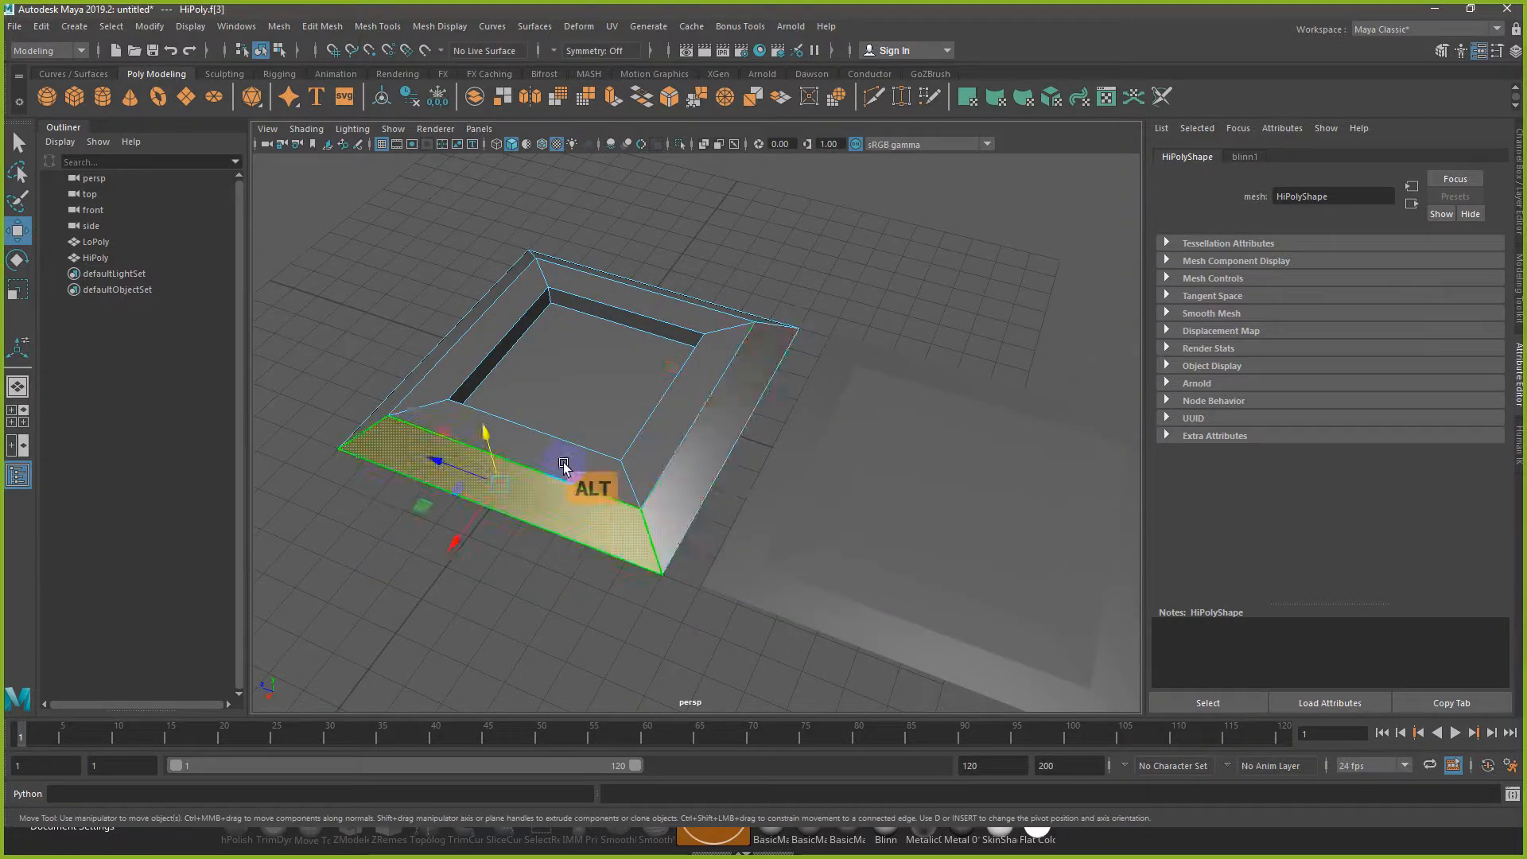
left_click_drag(563, 465, 579, 436, "alt")
left_click(381, 460)
left_click_drag(382, 460, 654, 294, "alt")
left_click(606, 286)
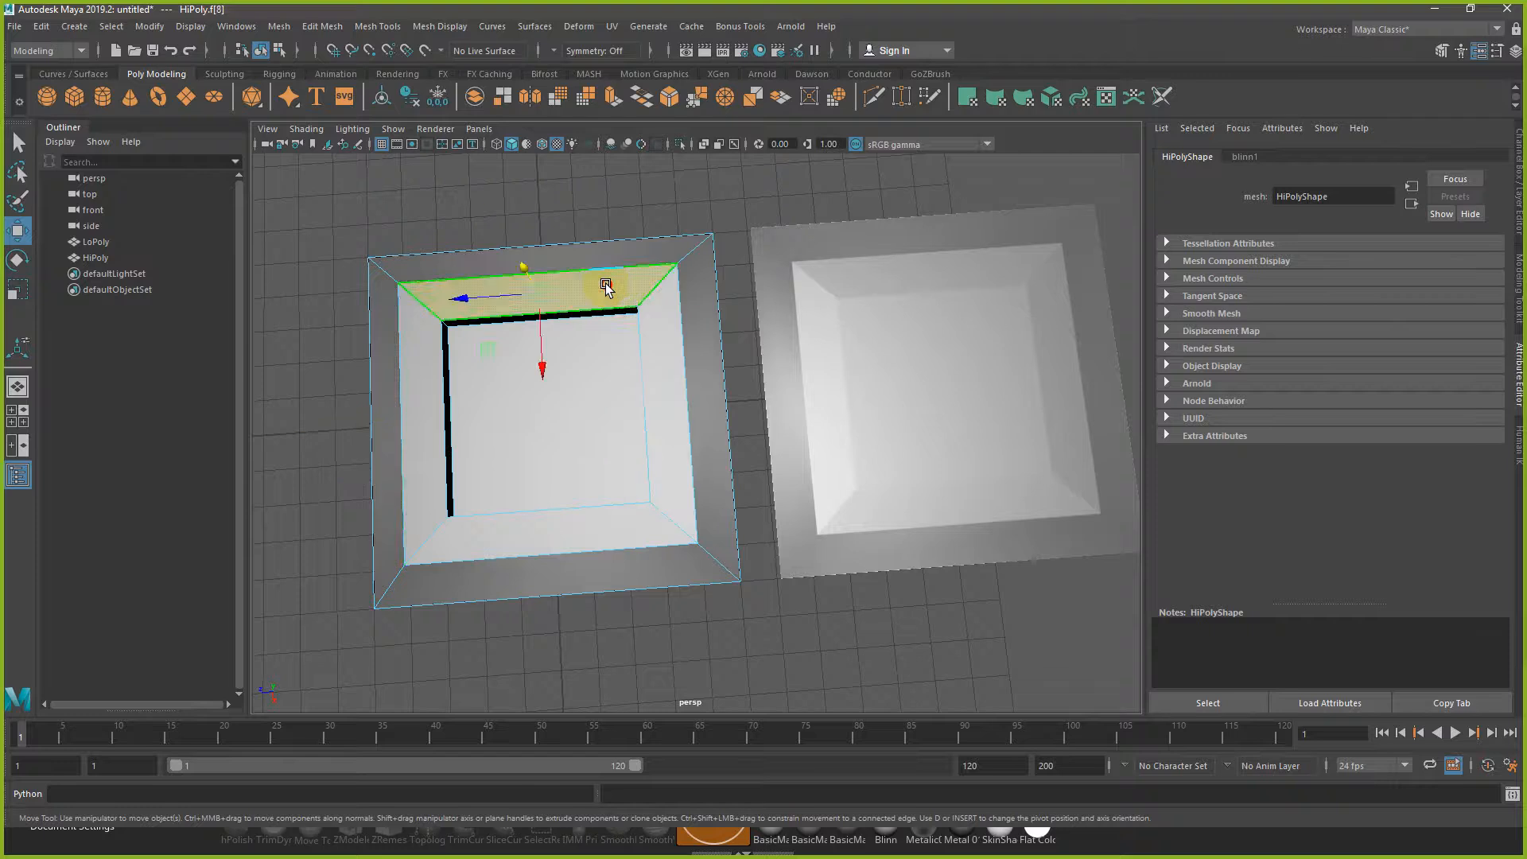
Step: Examine HiPoly's recess from several angles by selecting its floor face and inner wall faces
left_click(545, 392)
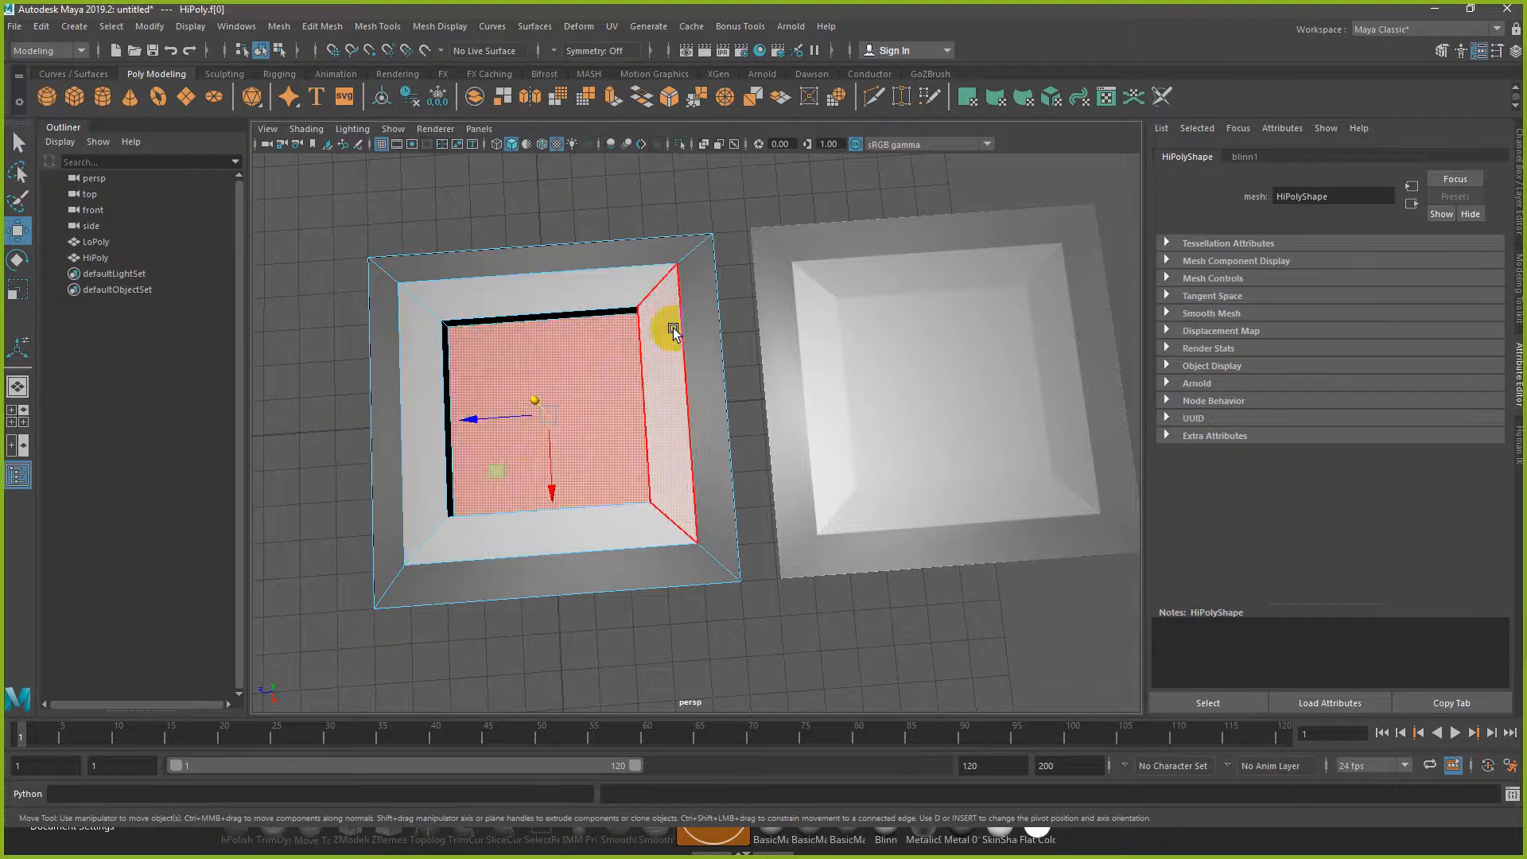
mouse_move(598, 417)
left_mouse_down("alt")
mouse_move(608, 481)
mouse_move(660, 436)
mouse_move(596, 402)
left_mouse_up("alt")
left_click(586, 415)
left_click(630, 432, "shift")
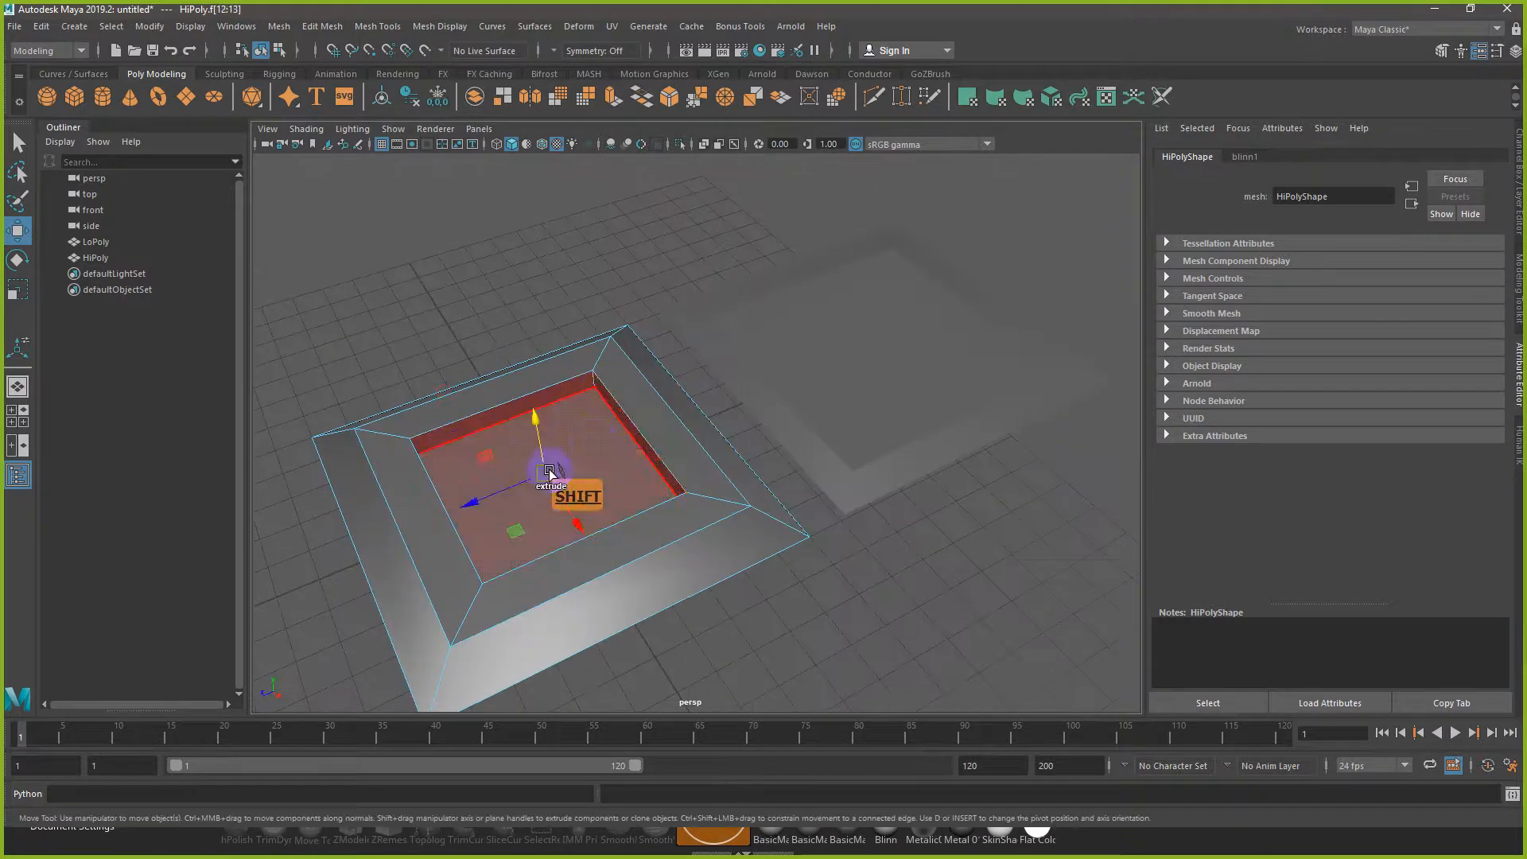
left_click_drag(549, 474, 402, 497, "alt")
left_click(494, 360, "shift")
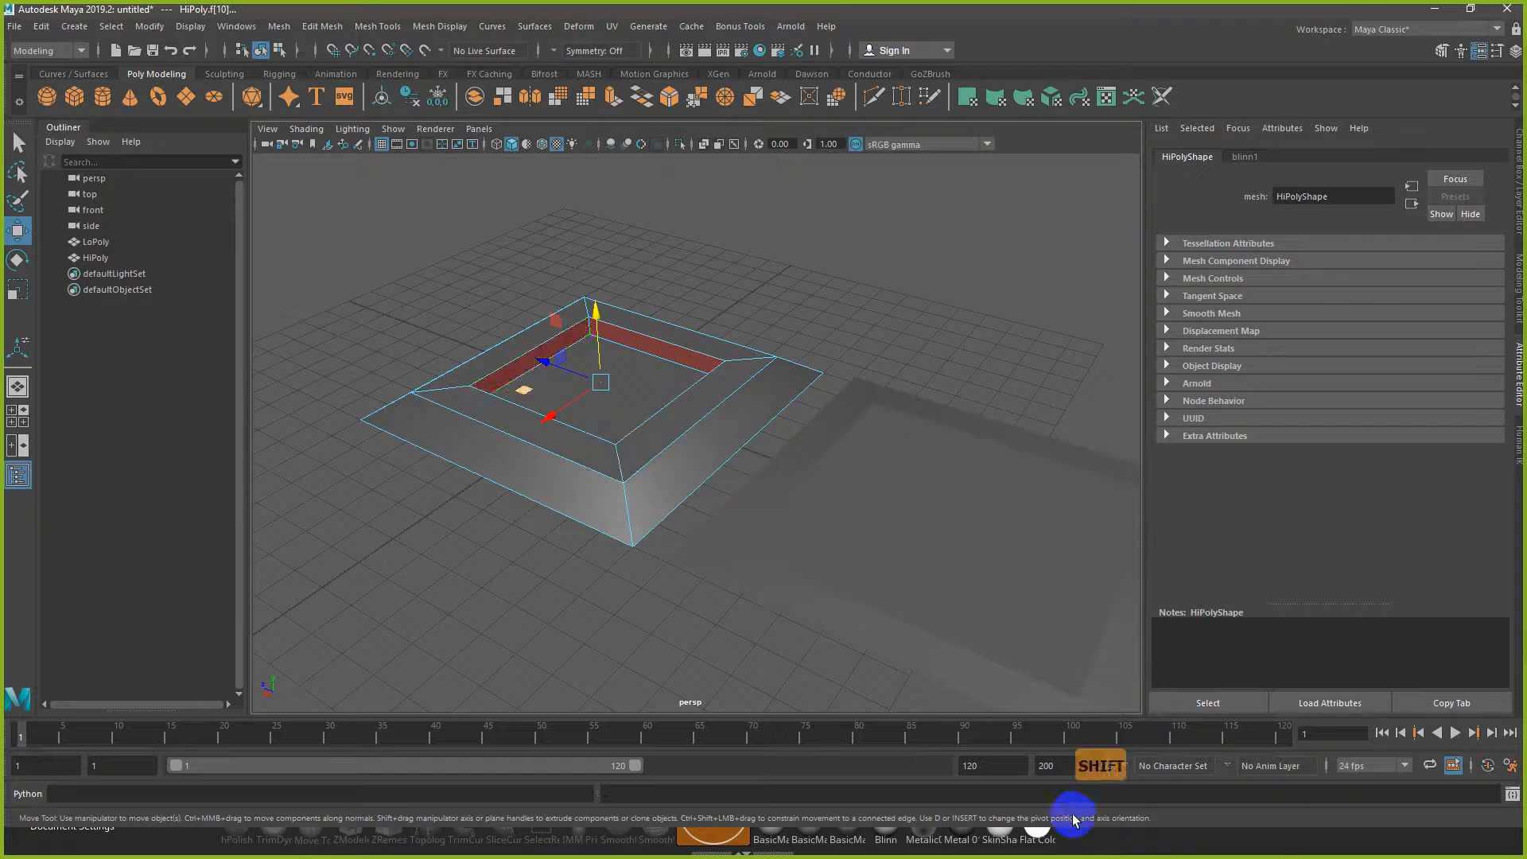
Step: Switch to the untitled Photoshop document and paint a straight, nearly horizontal red brush line about 1600 px long across the canvas
key("super")
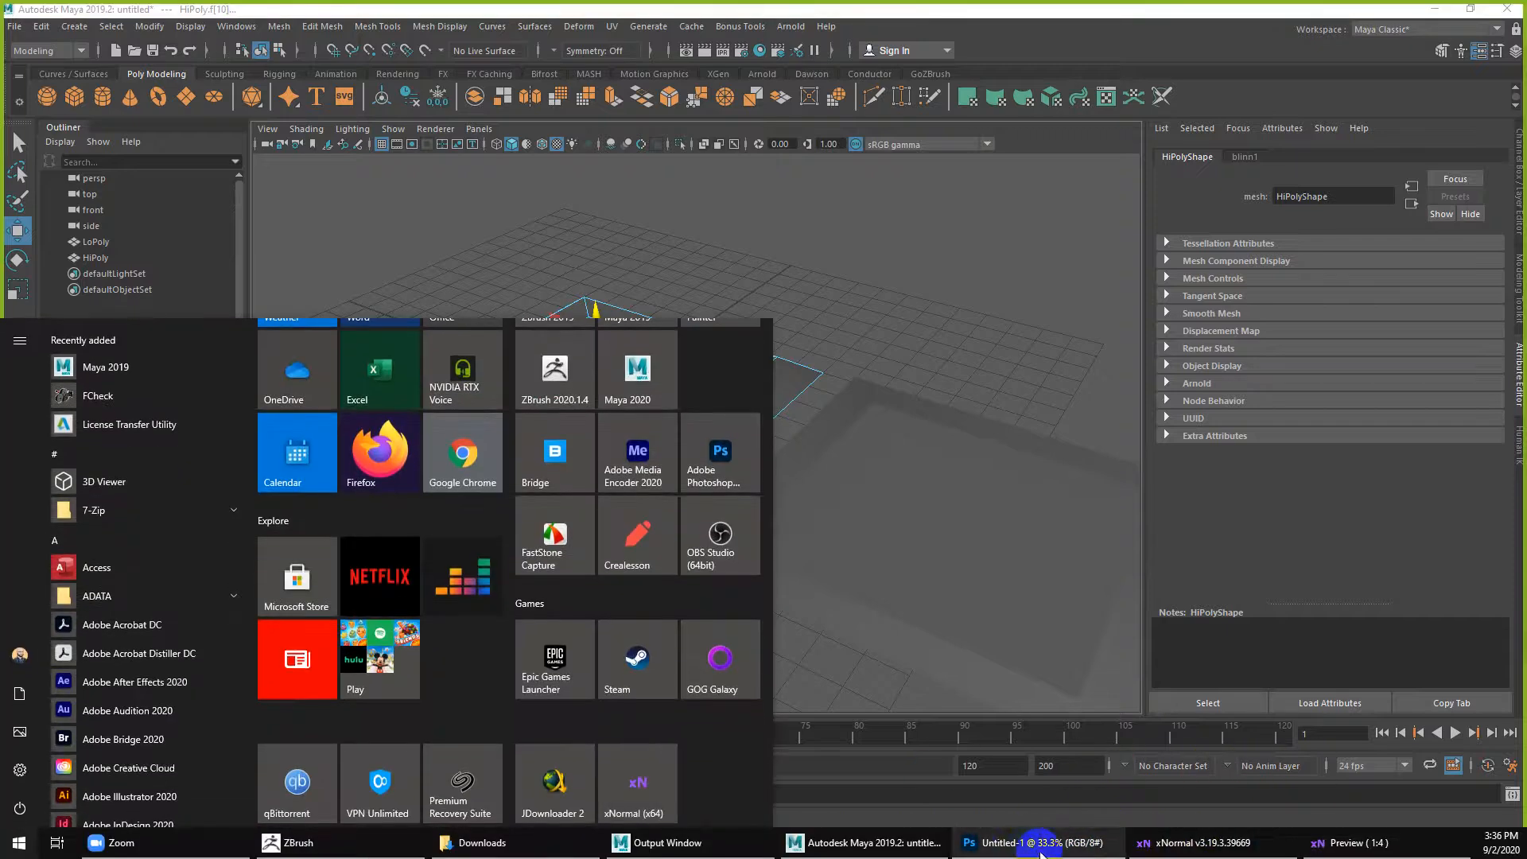
left_click(1034, 843)
left_click(412, 500)
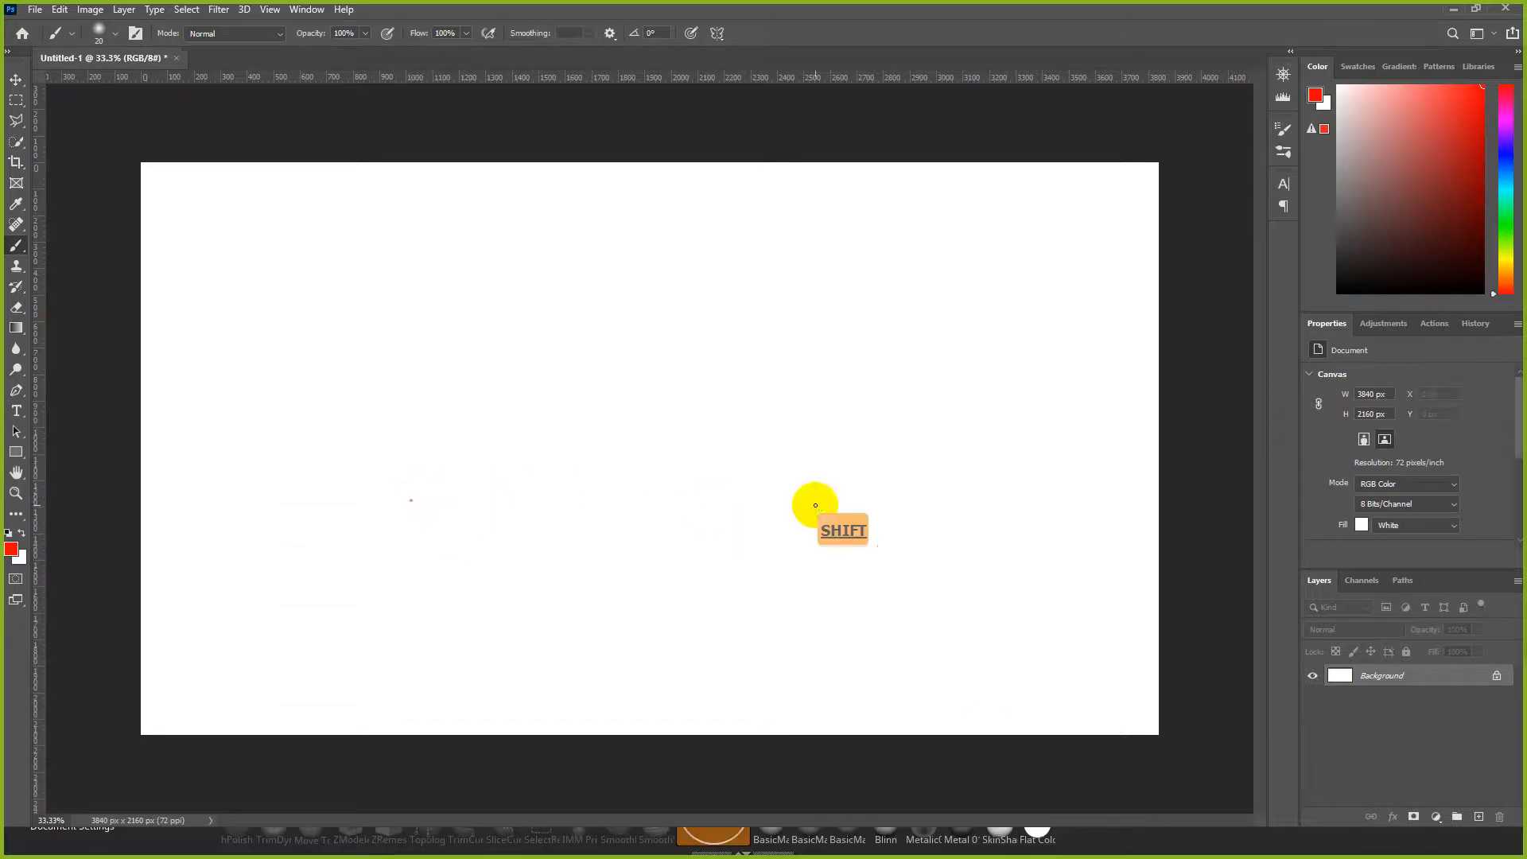
left_click(838, 503, "shift")
Step: Set the foreground color to blue #0006ff
left_click(13, 548)
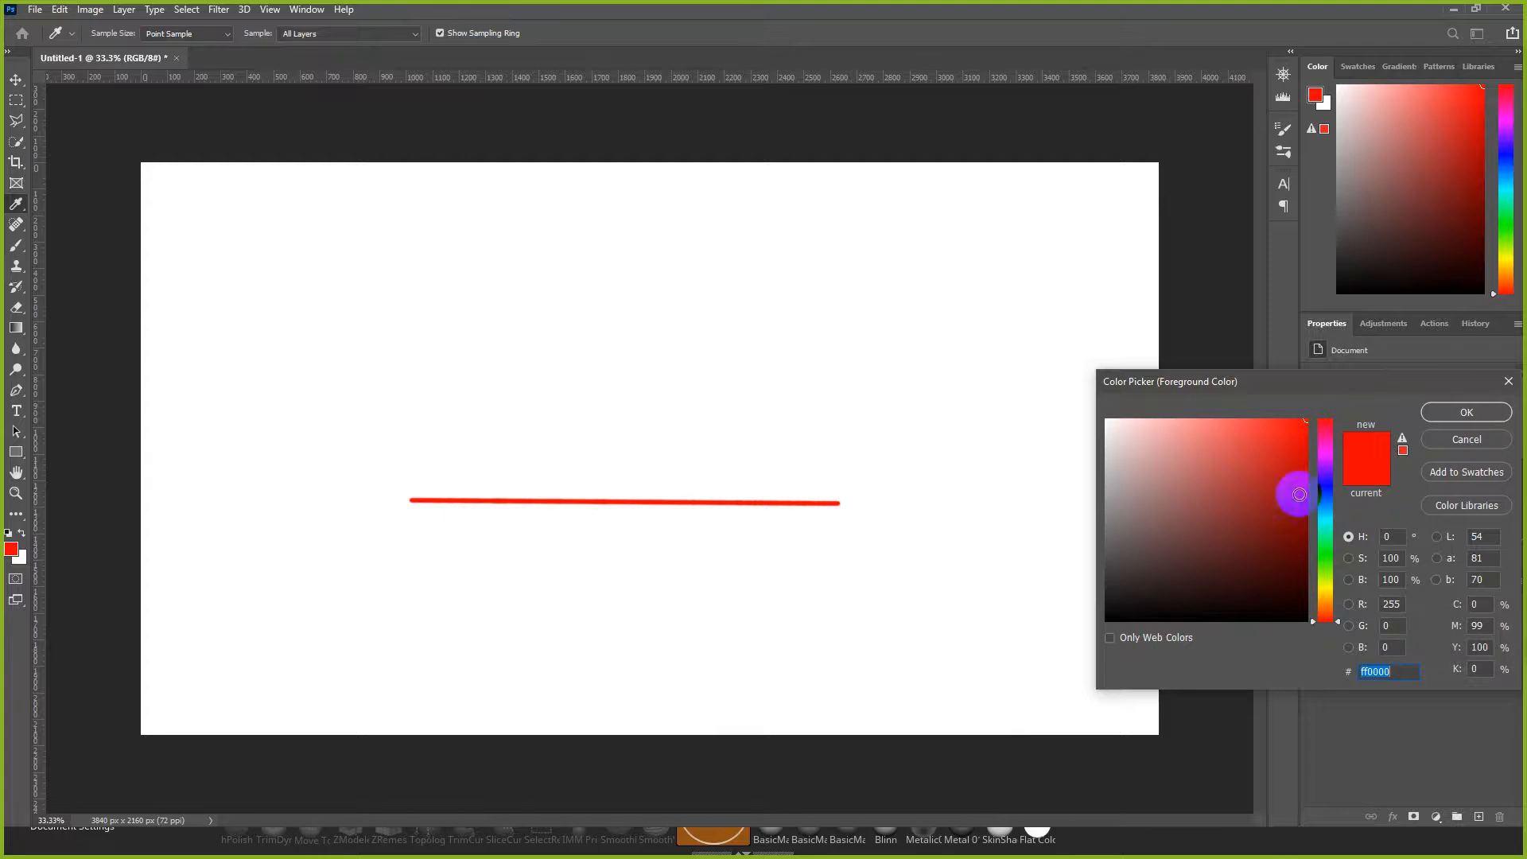
left_click(1329, 487)
left_click(1431, 422)
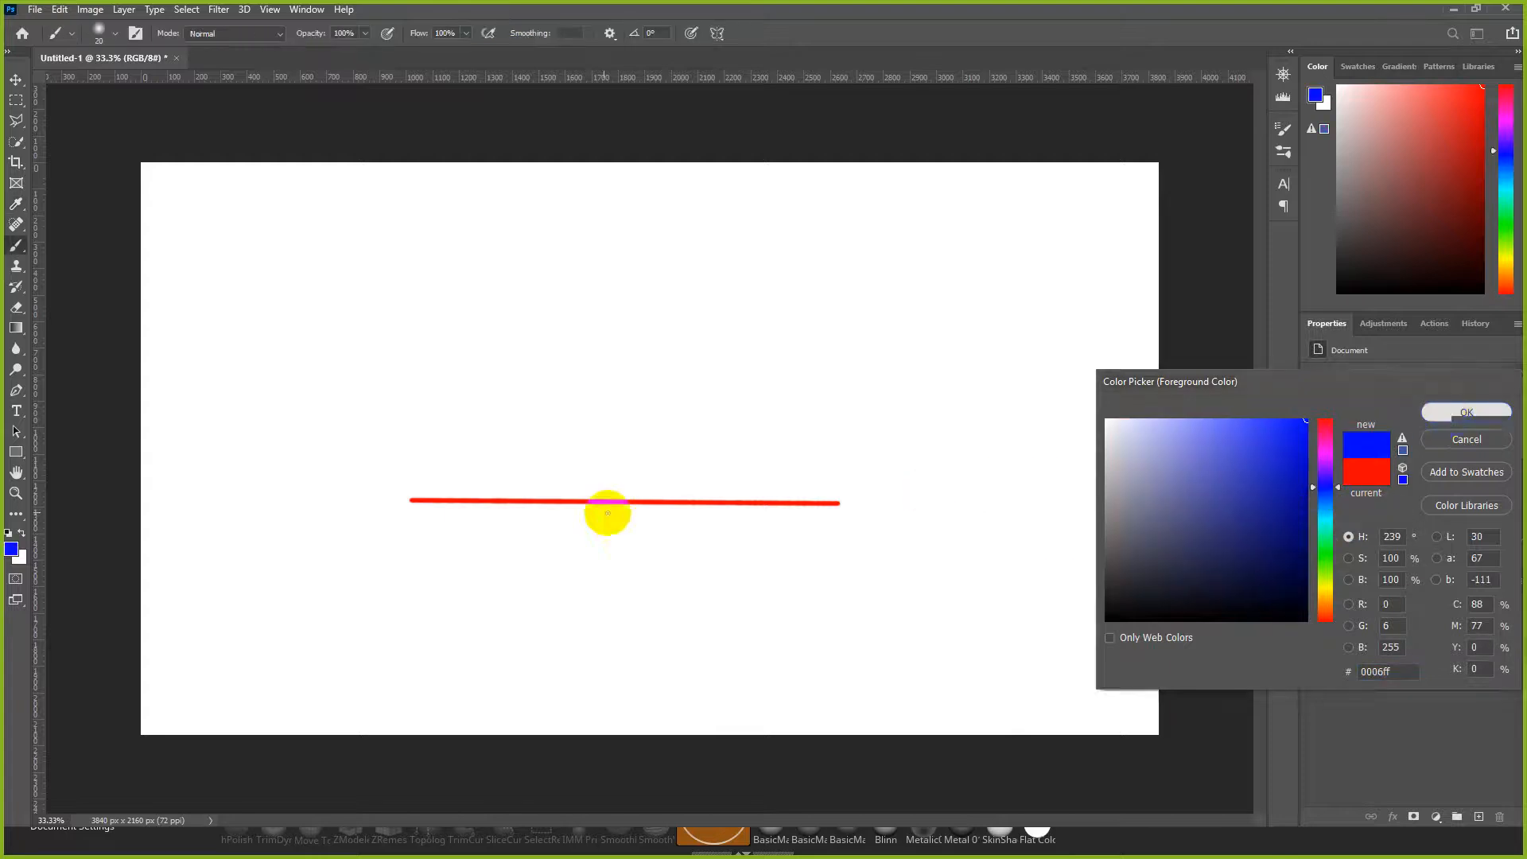
Step: Paint a blue straight-segment profile about 1650 px wide across the red line, with sloped outer sides, two raised tops and a central recess
left_click(460, 461, "shift")
left_click(560, 460, "shift")
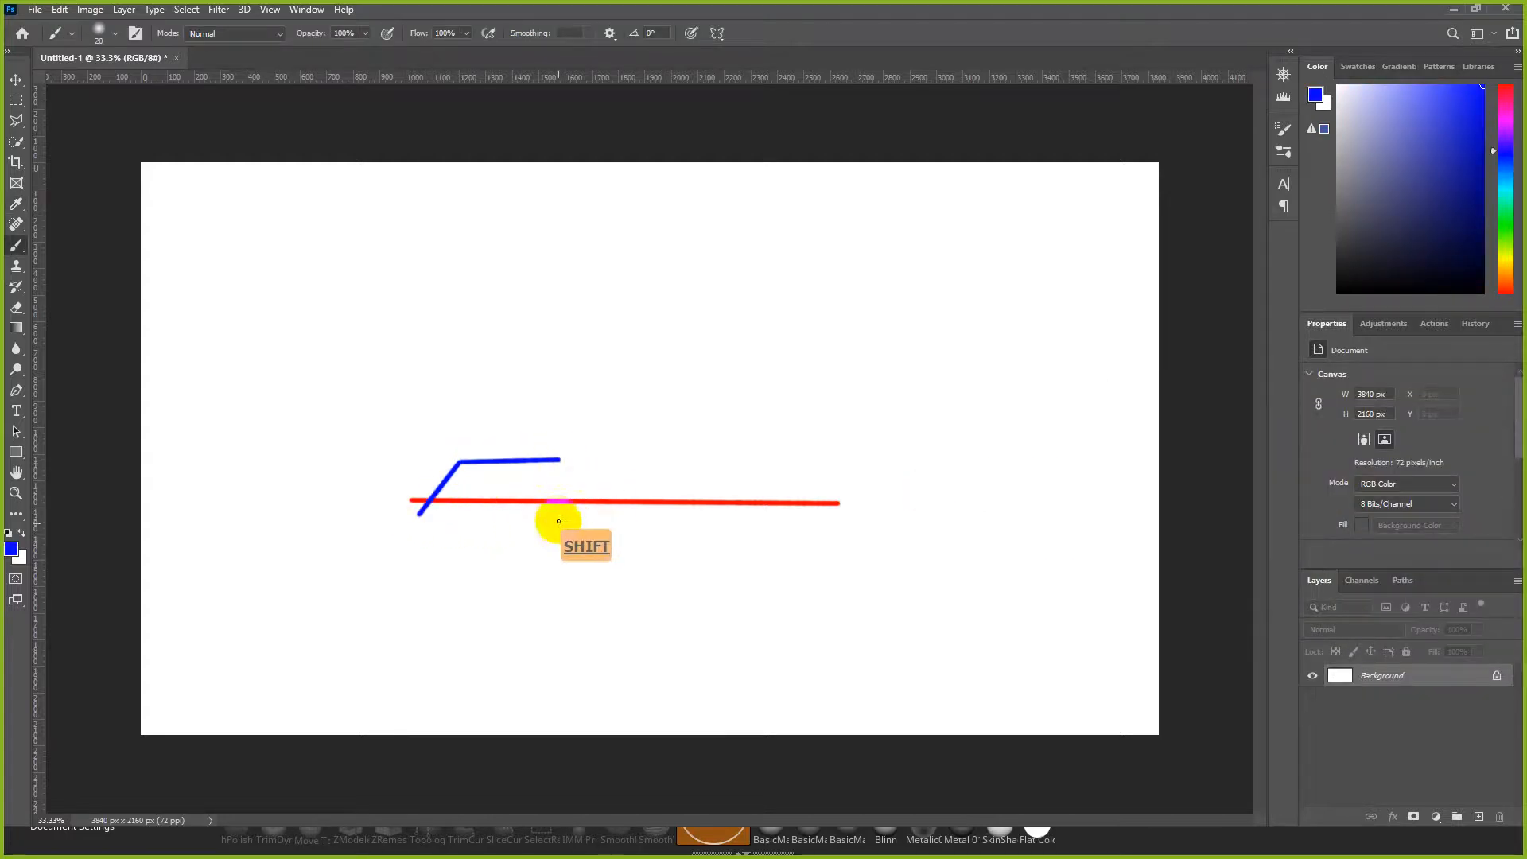
left_click(562, 516, "shift")
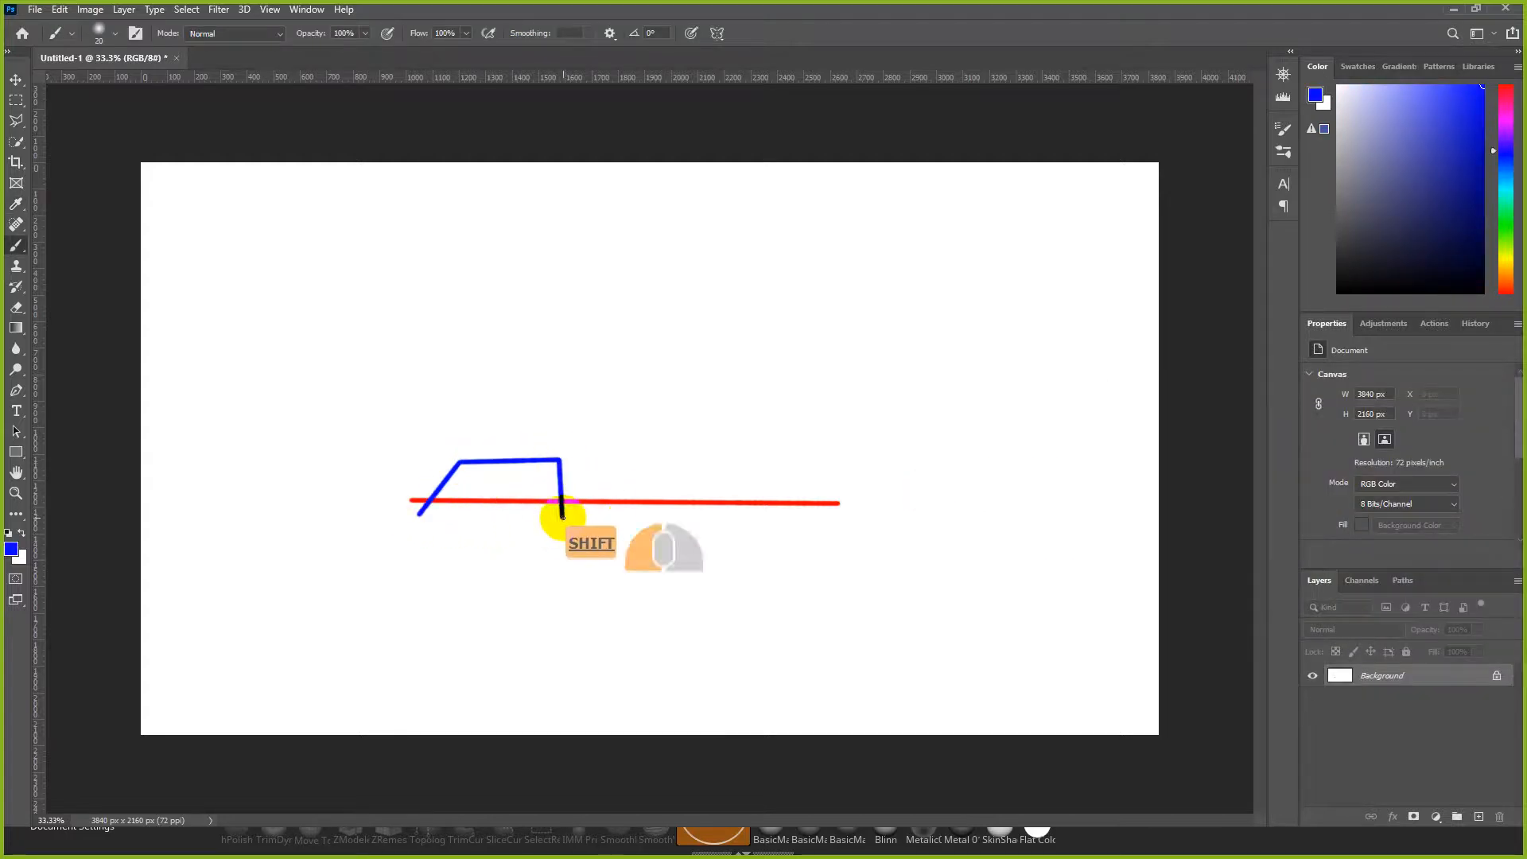
left_click(734, 515, "shift")
left_click(737, 455, "shift")
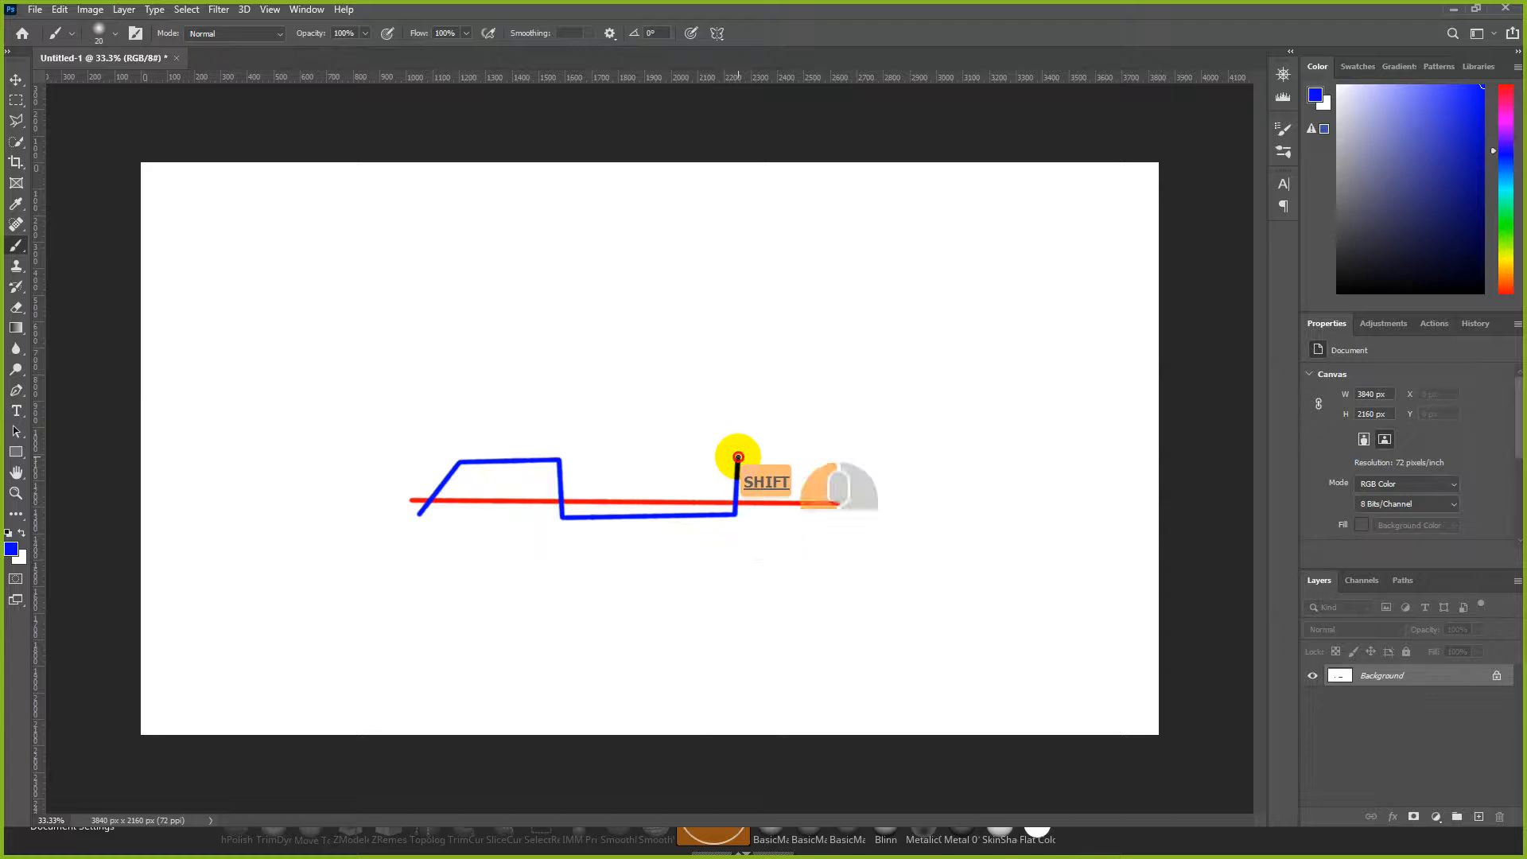
left_click(818, 452, "shift")
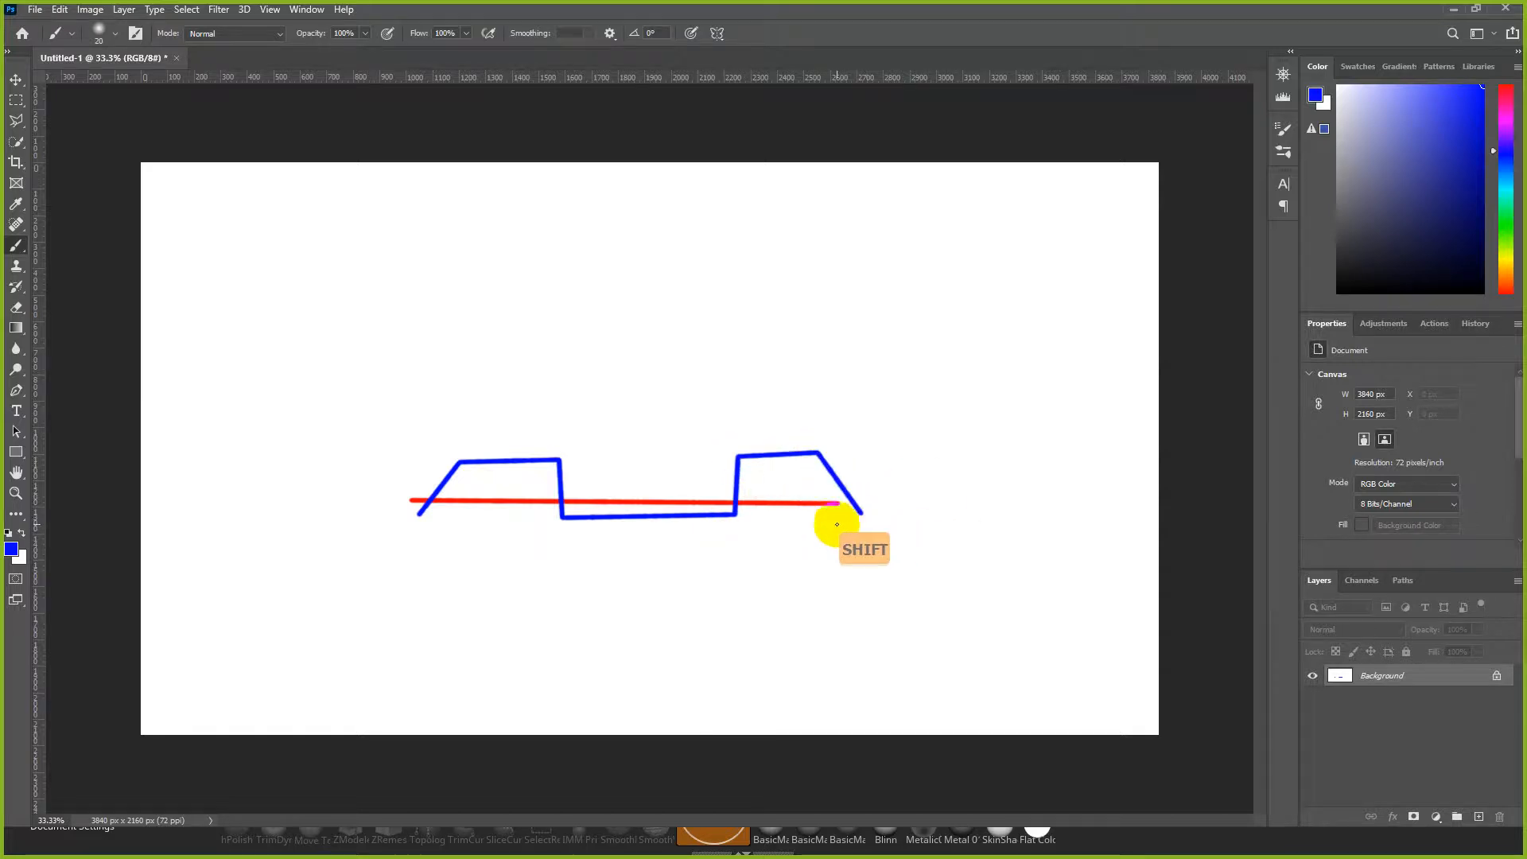
key("q")
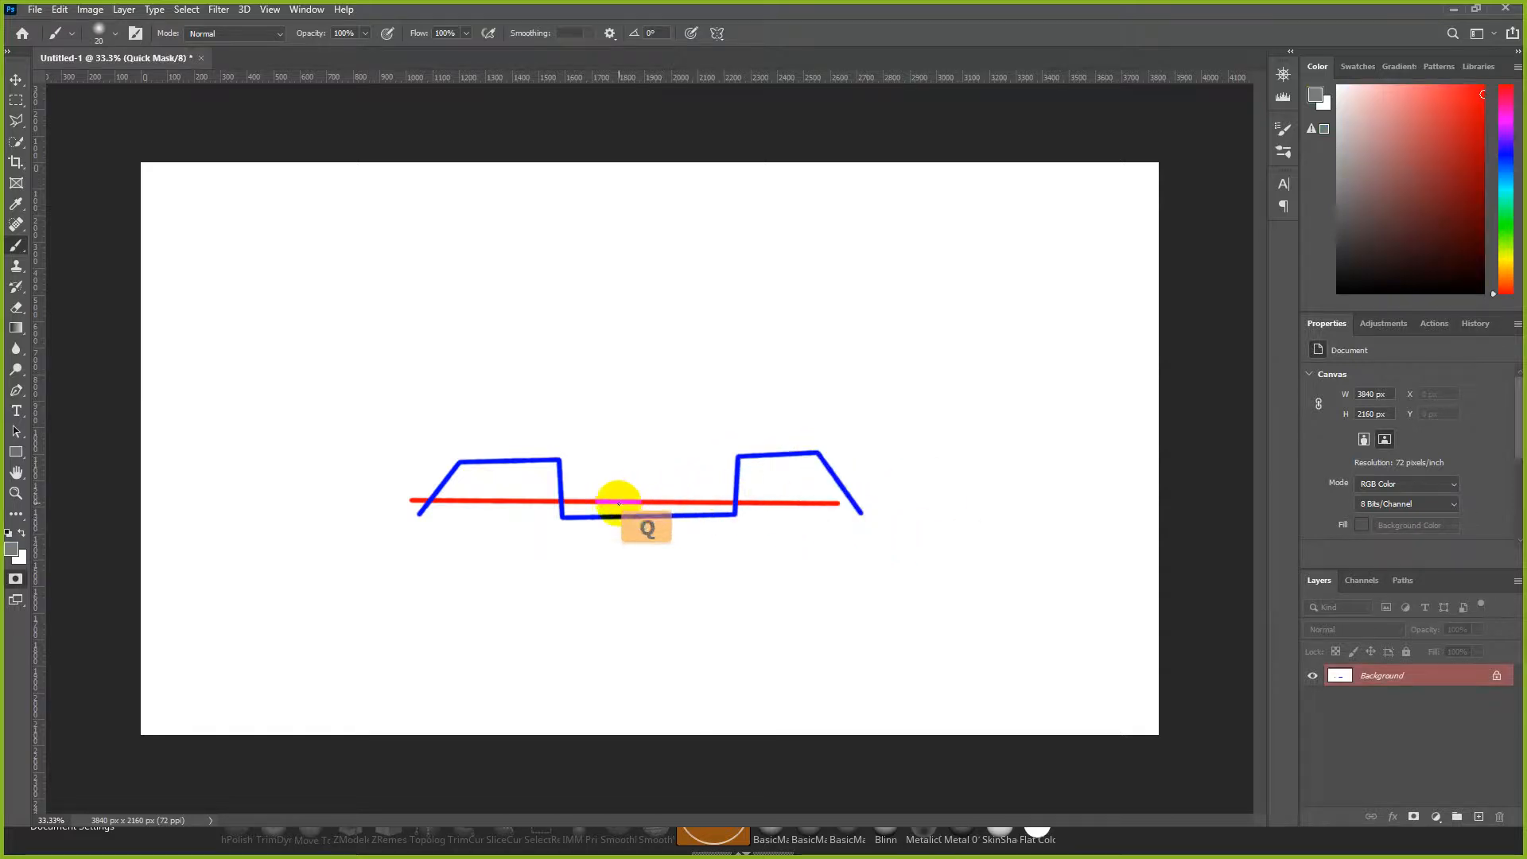
key("w")
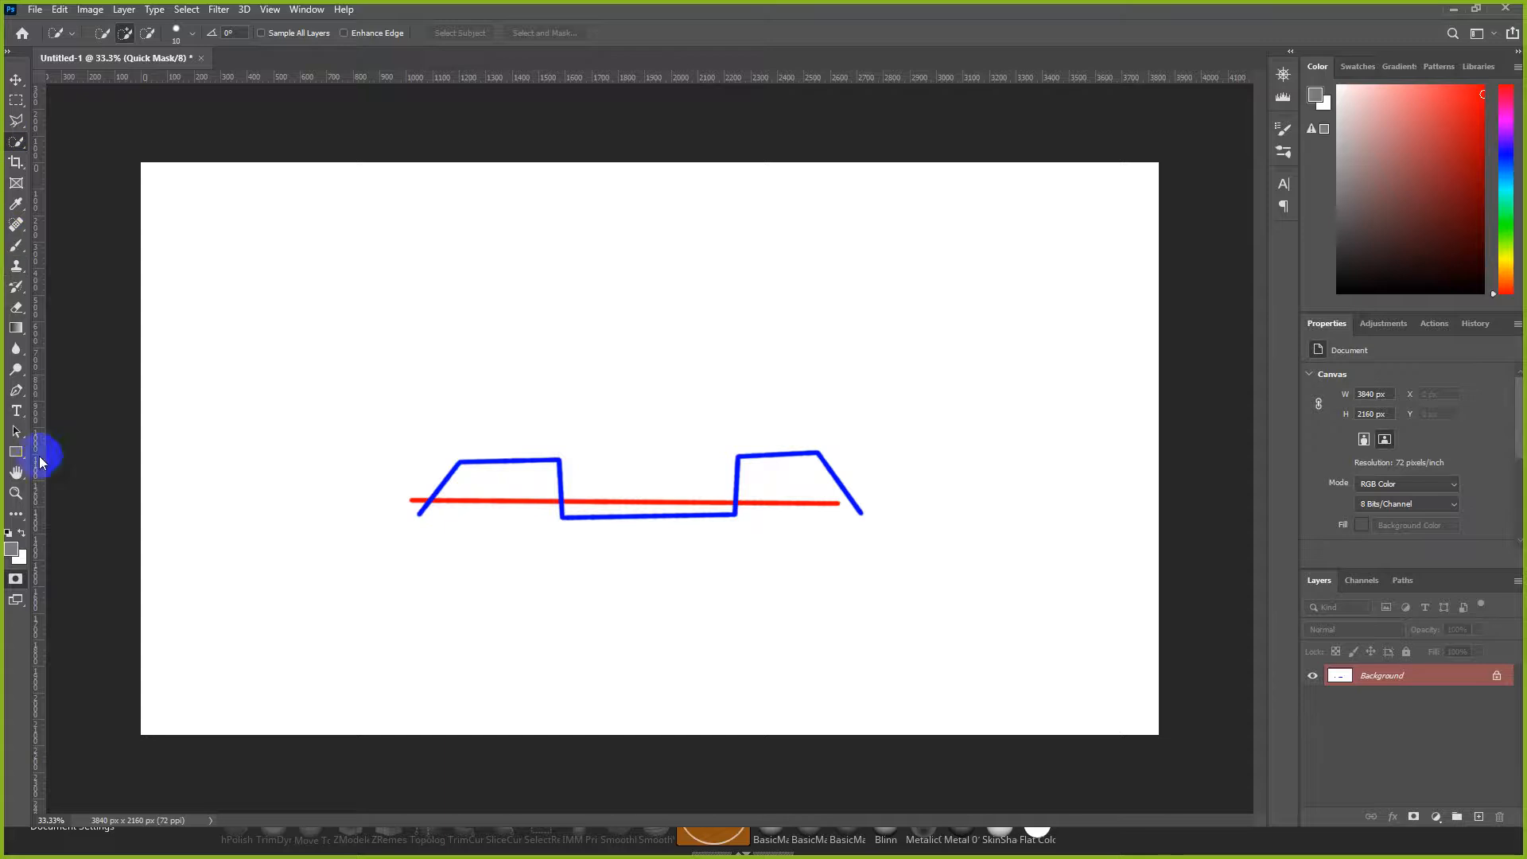
left_click(11, 548)
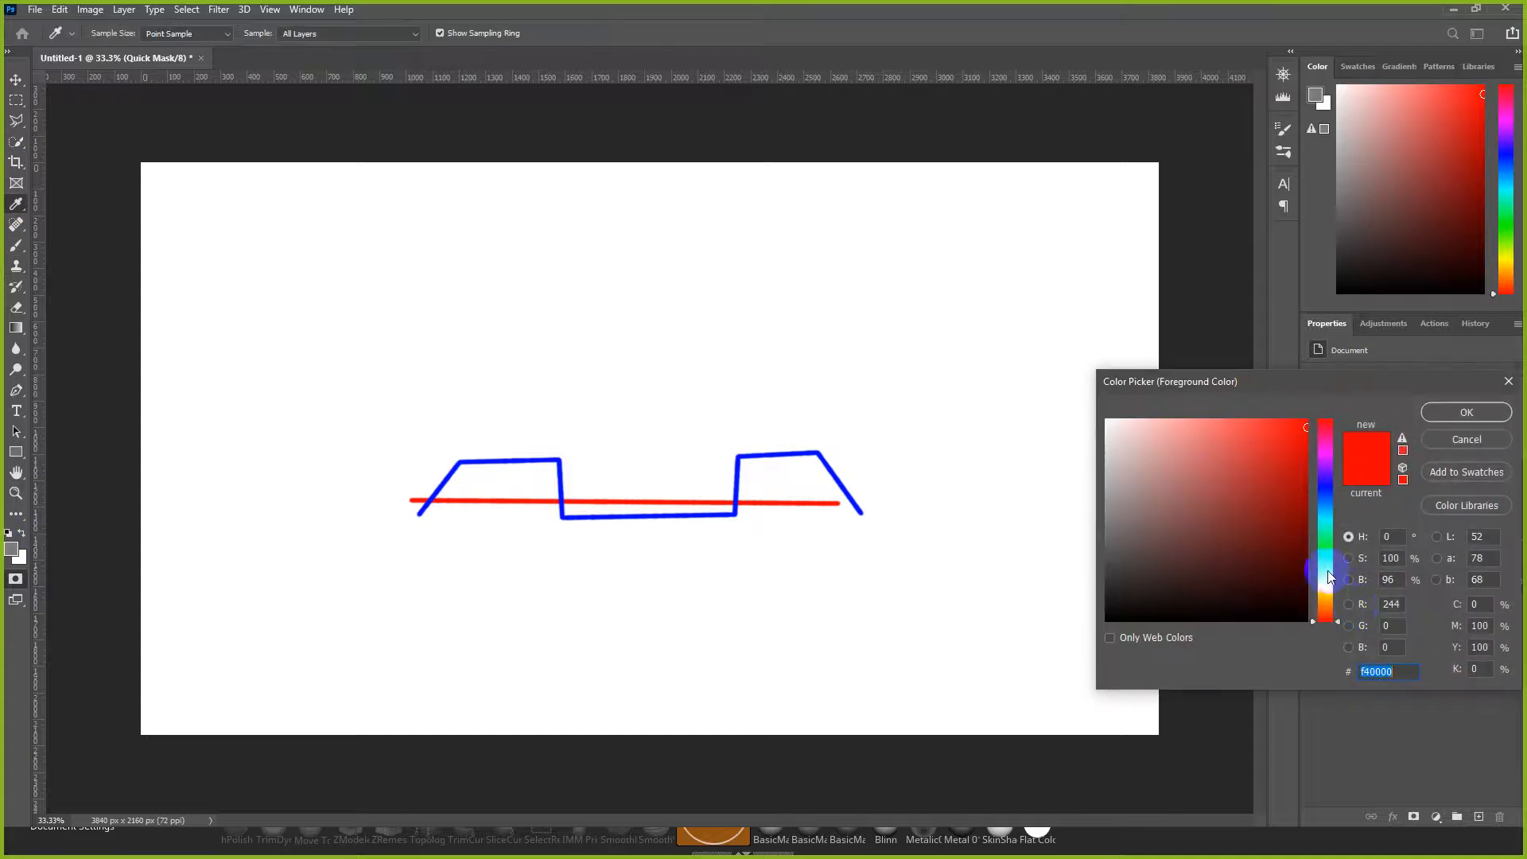
left_click_drag(1330, 576, 1327, 548)
left_click(1466, 411)
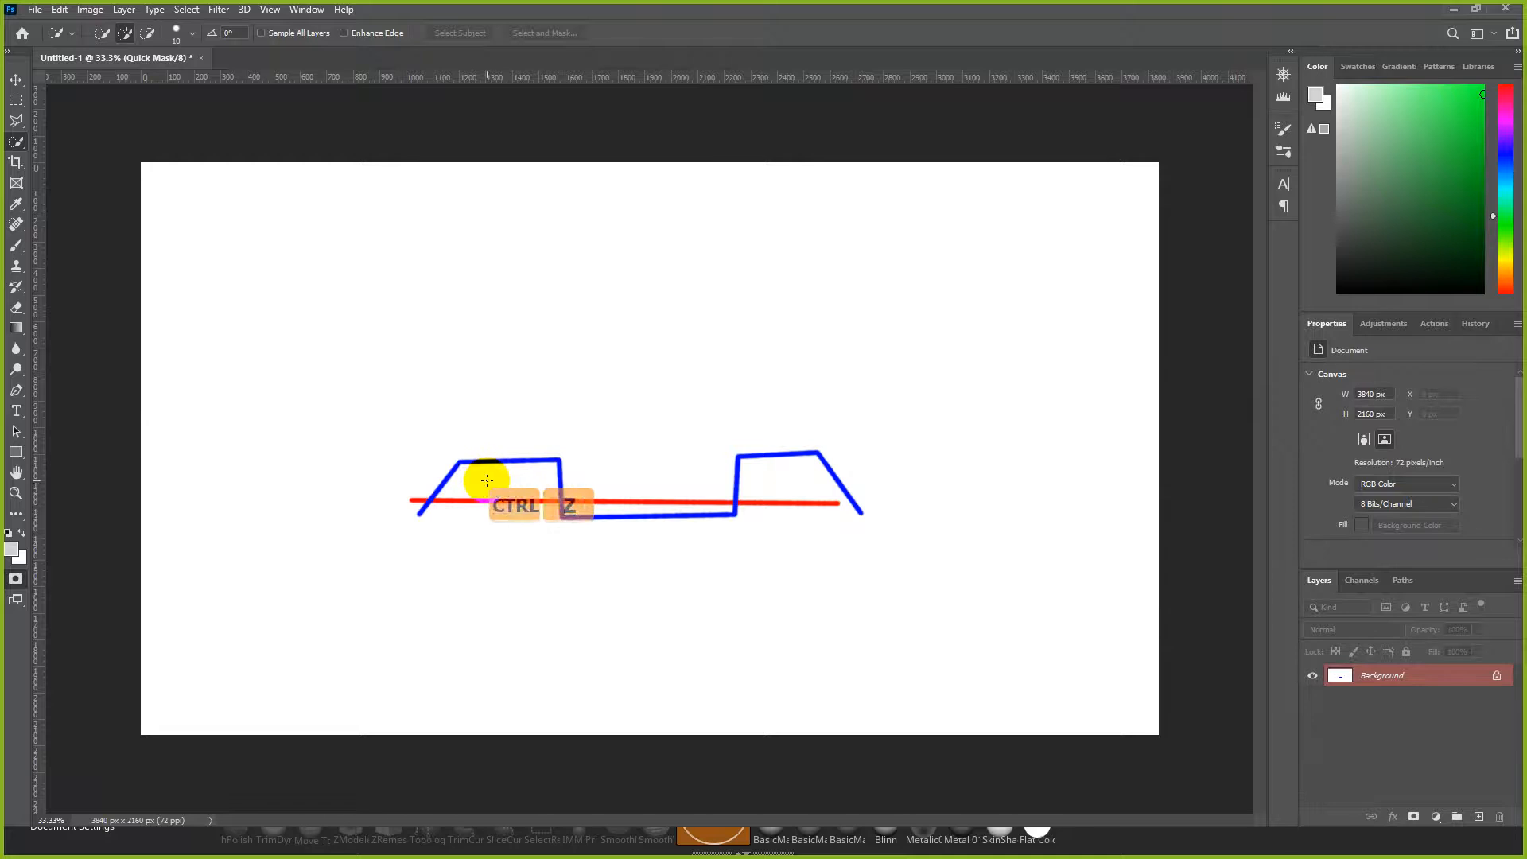
key("b")
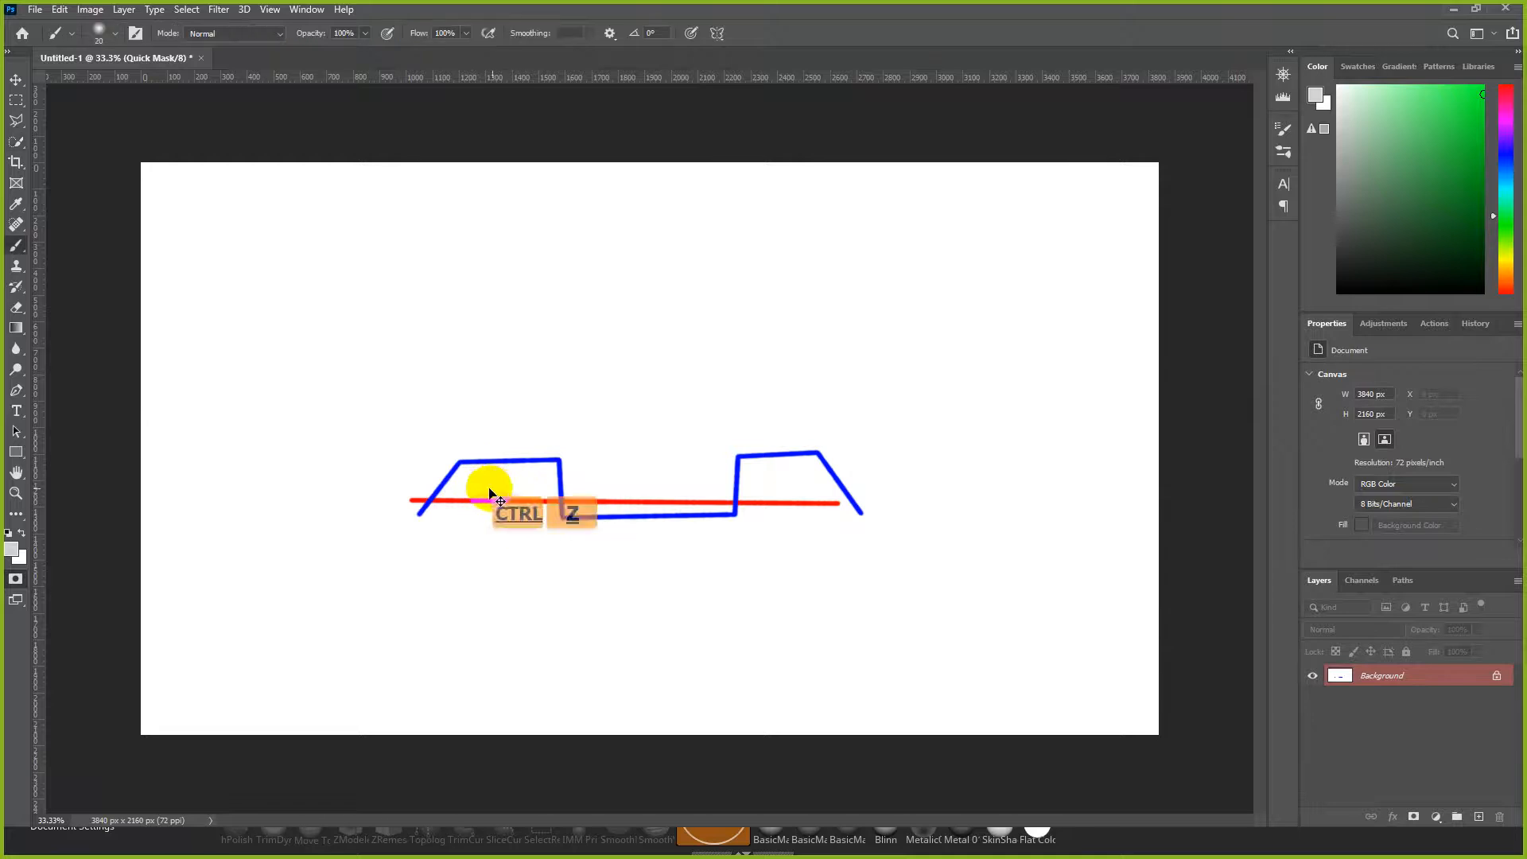
left_click(11, 549)
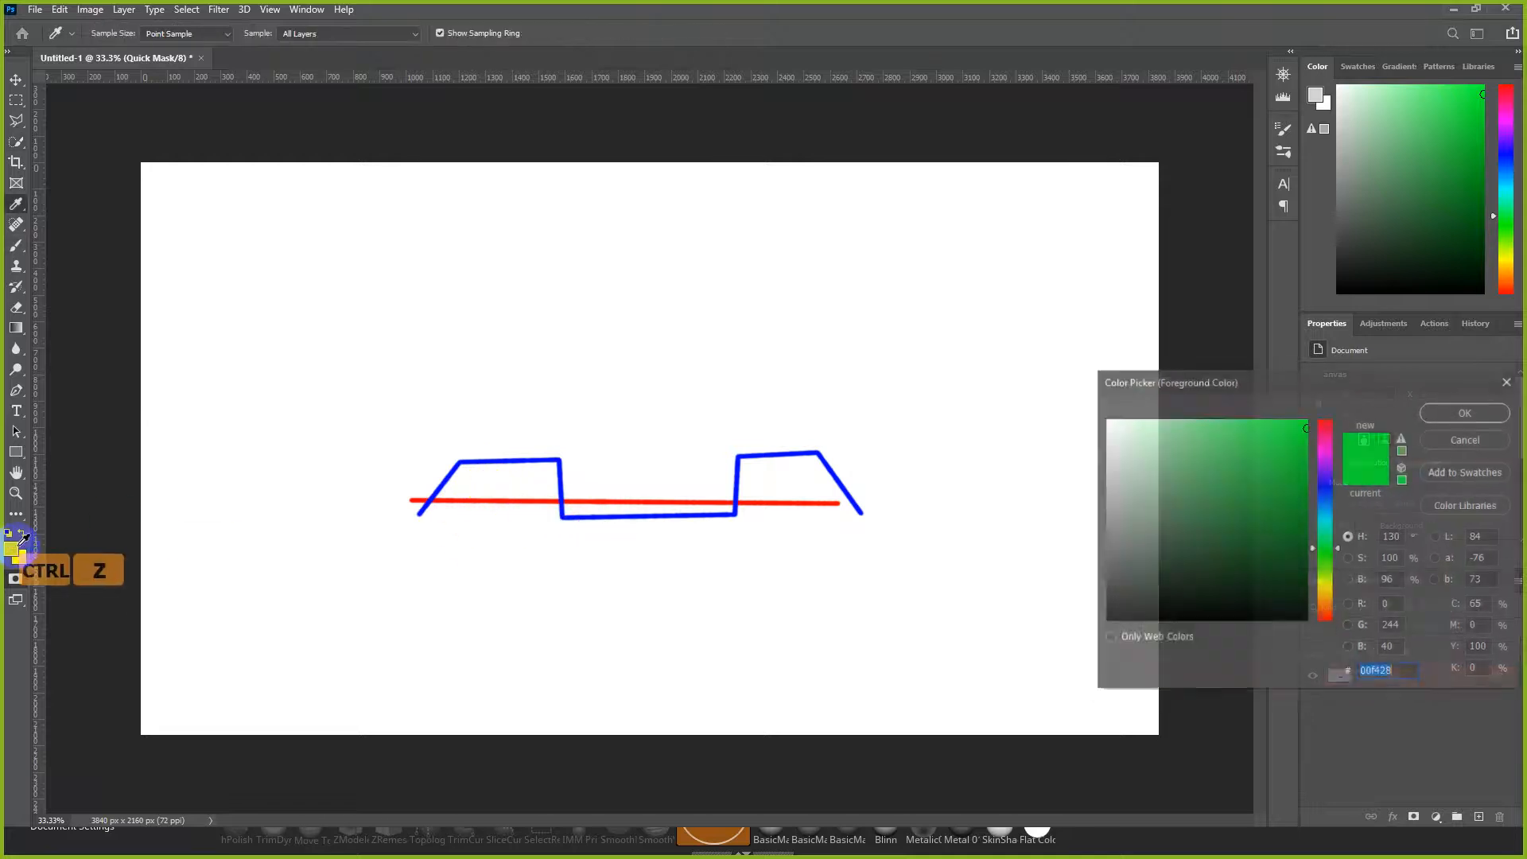
left_click(1479, 424)
Step: Unlock the Background layer and set the brush's foreground color to green
left_click(1495, 678)
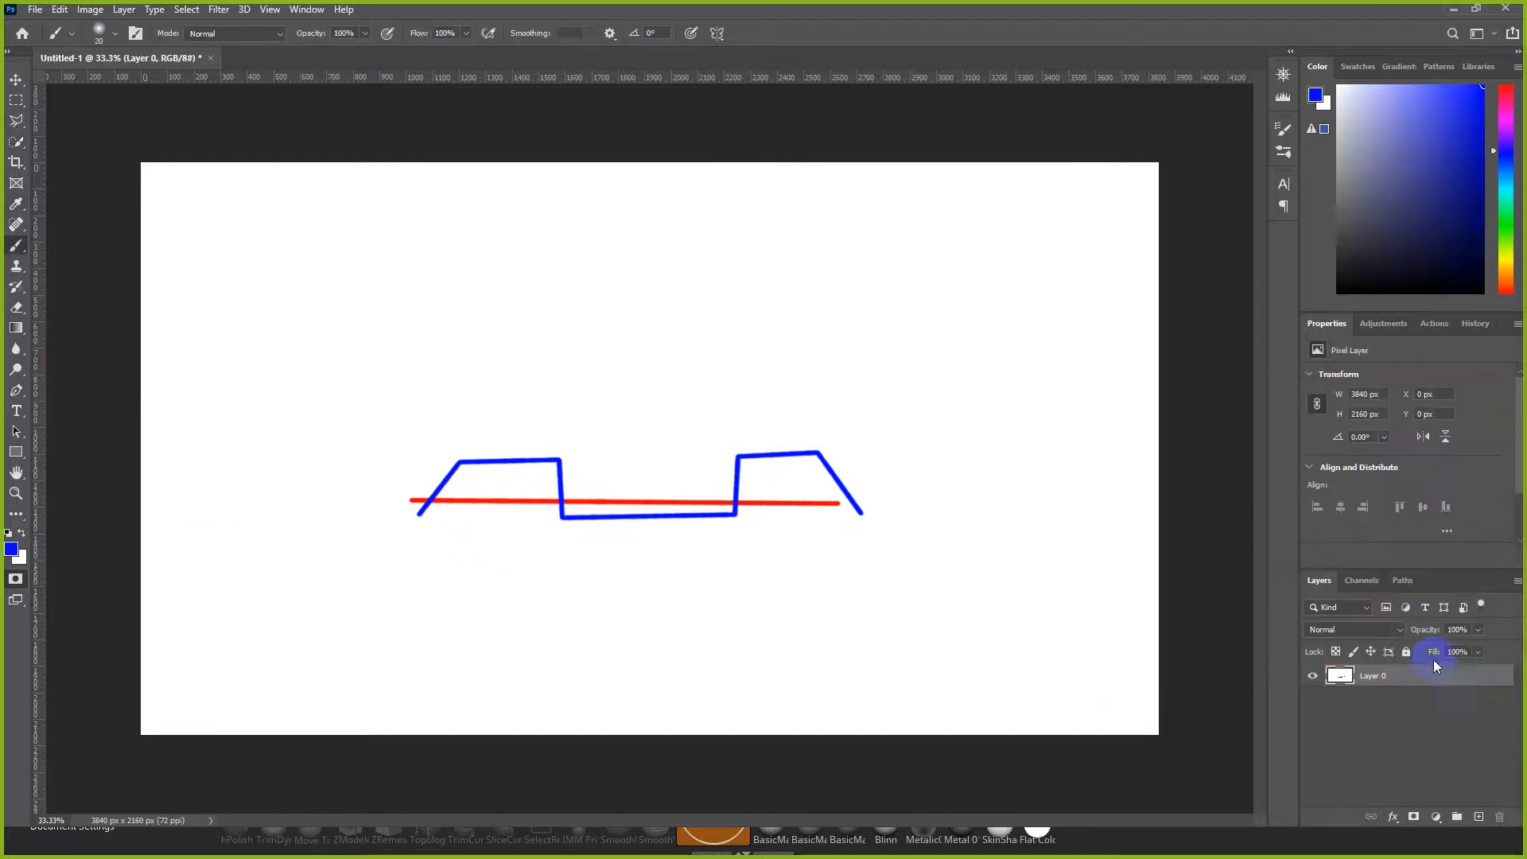
left_click_drag(1508, 206, 1508, 216)
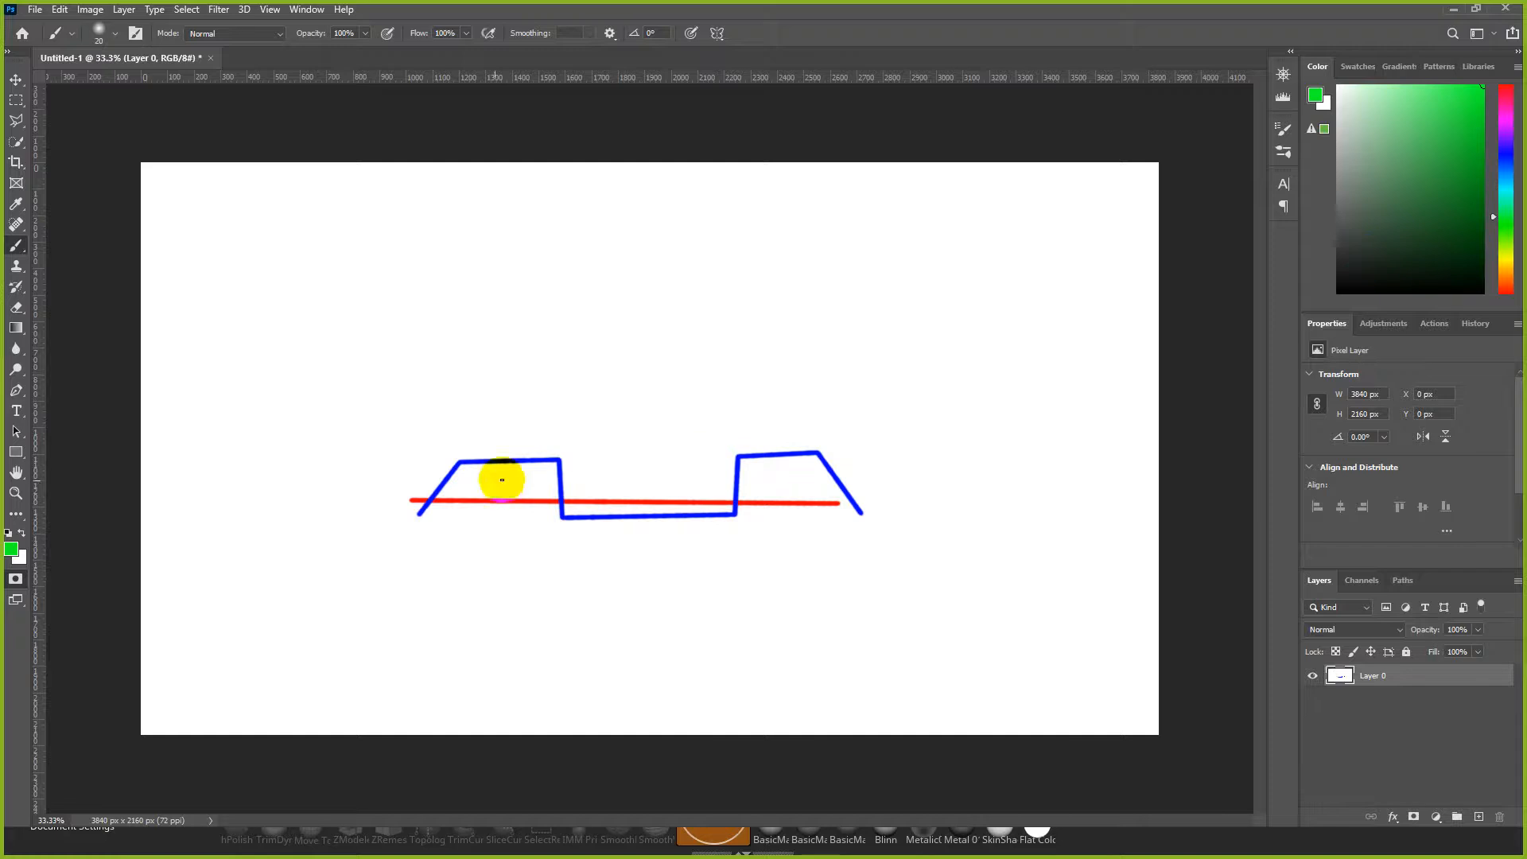
Step: Try to paint a straight green line along the first raised top of the blue profile
key("ctrl+z")
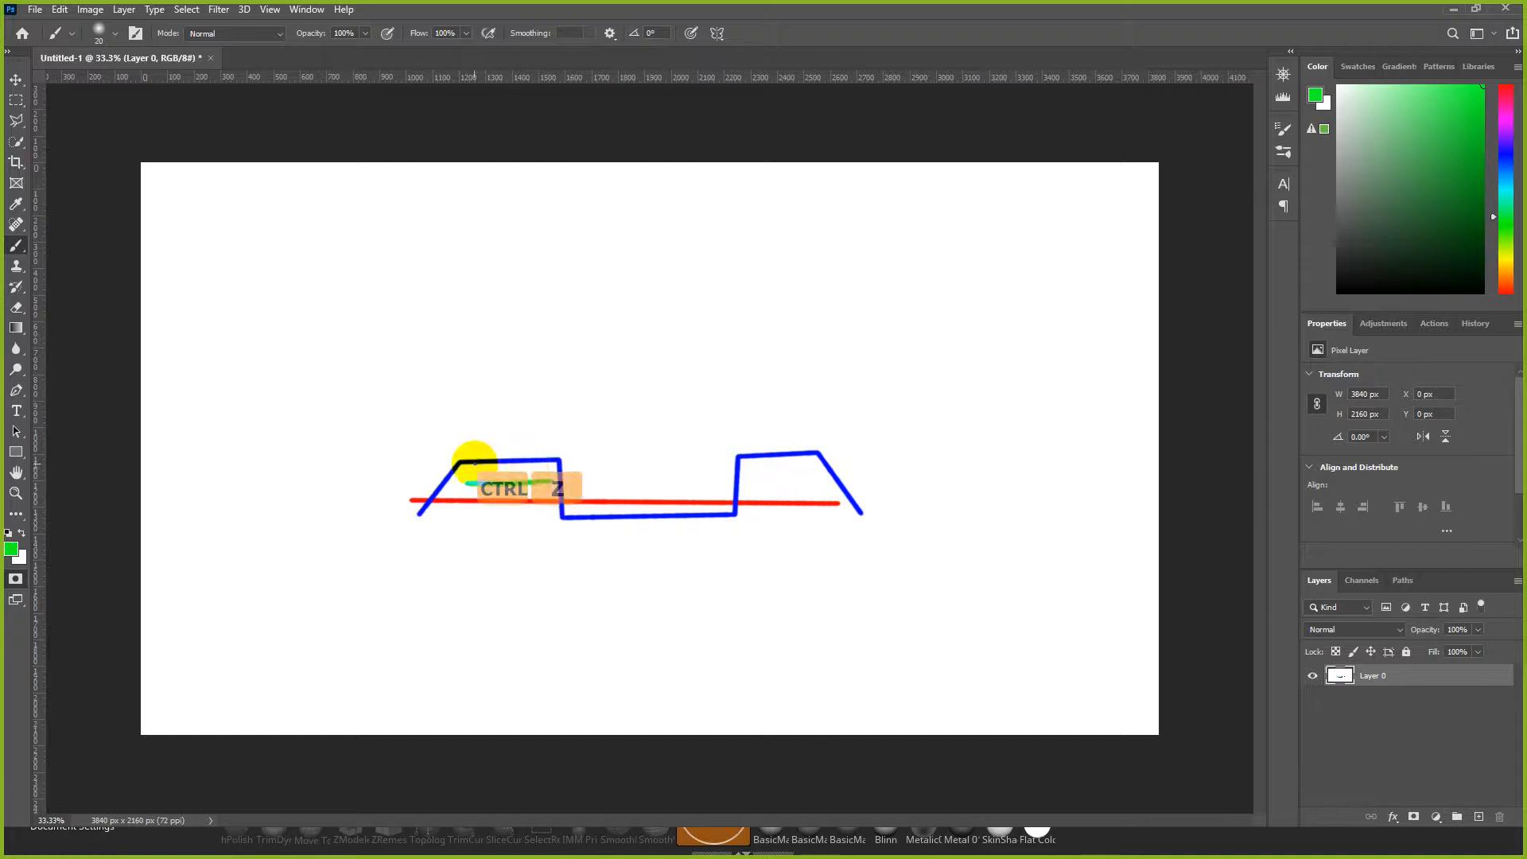
left_click(465, 460)
left_click(557, 460, "shift")
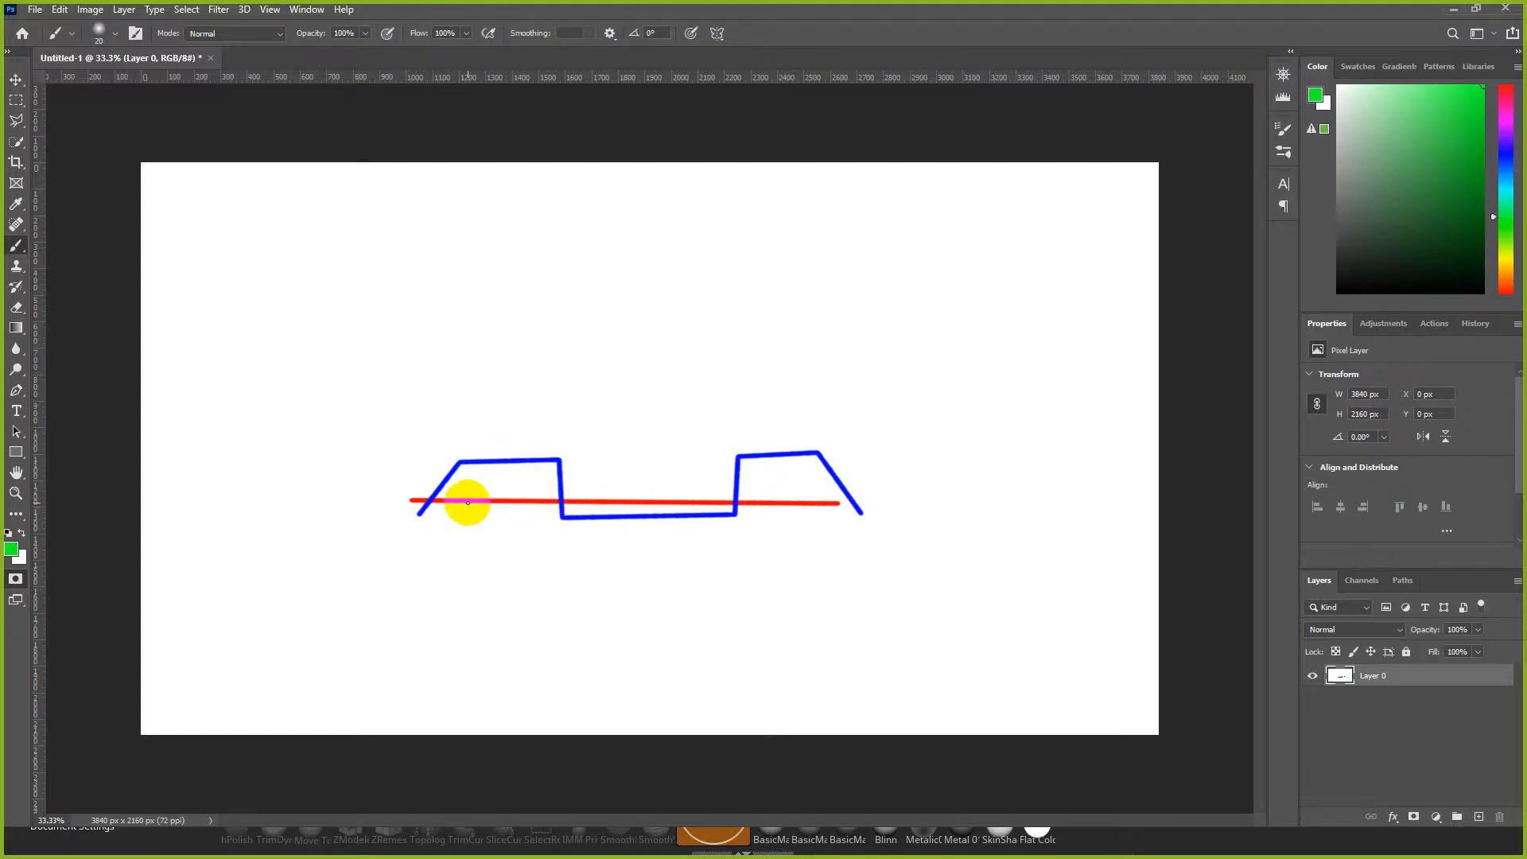
Step: Paint green strokes projecting from the profile's left slope and along both recess walls, with an upward arrowhead on the left wall
mouse_move(451, 502)
left_mouse_down()
mouse_move(453, 470)
mouse_move(414, 446)
mouse_move(434, 481)
mouse_move(411, 465)
left_mouse_up()
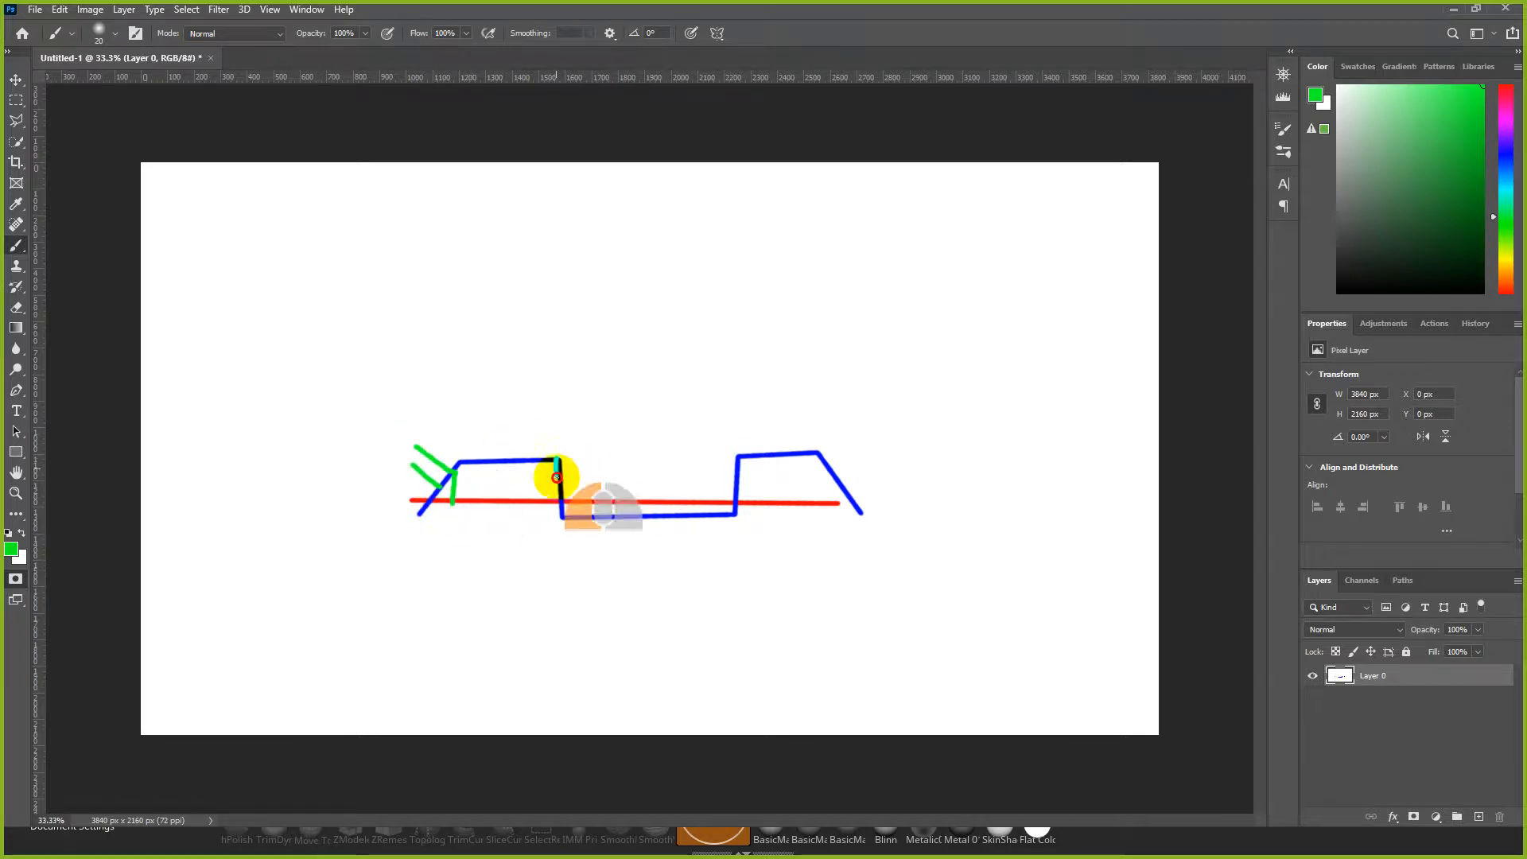
left_click_drag(554, 516, 552, 463)
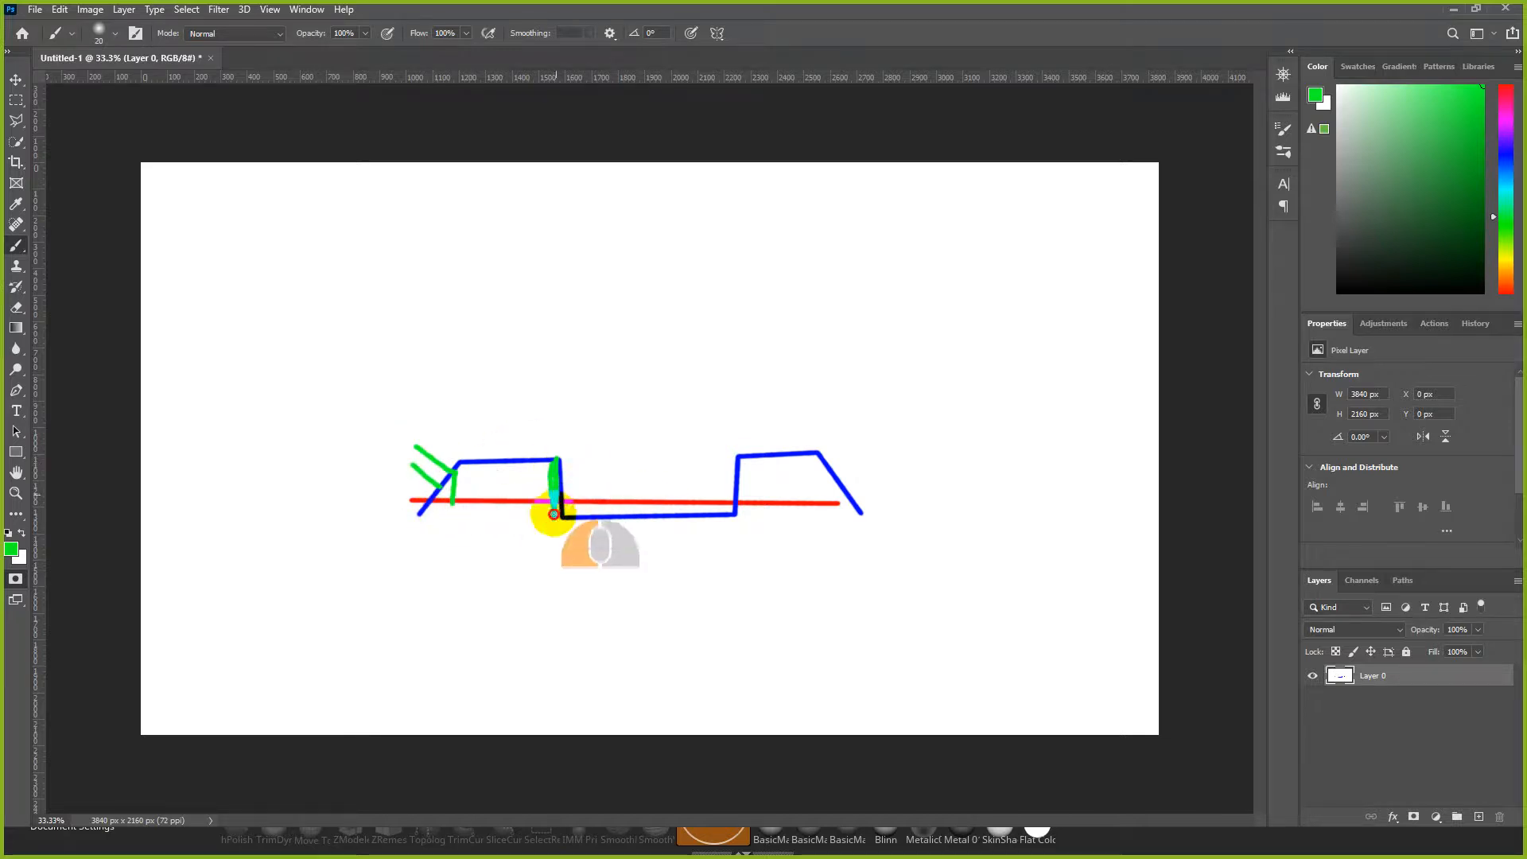
left_click_drag(737, 455, 732, 513)
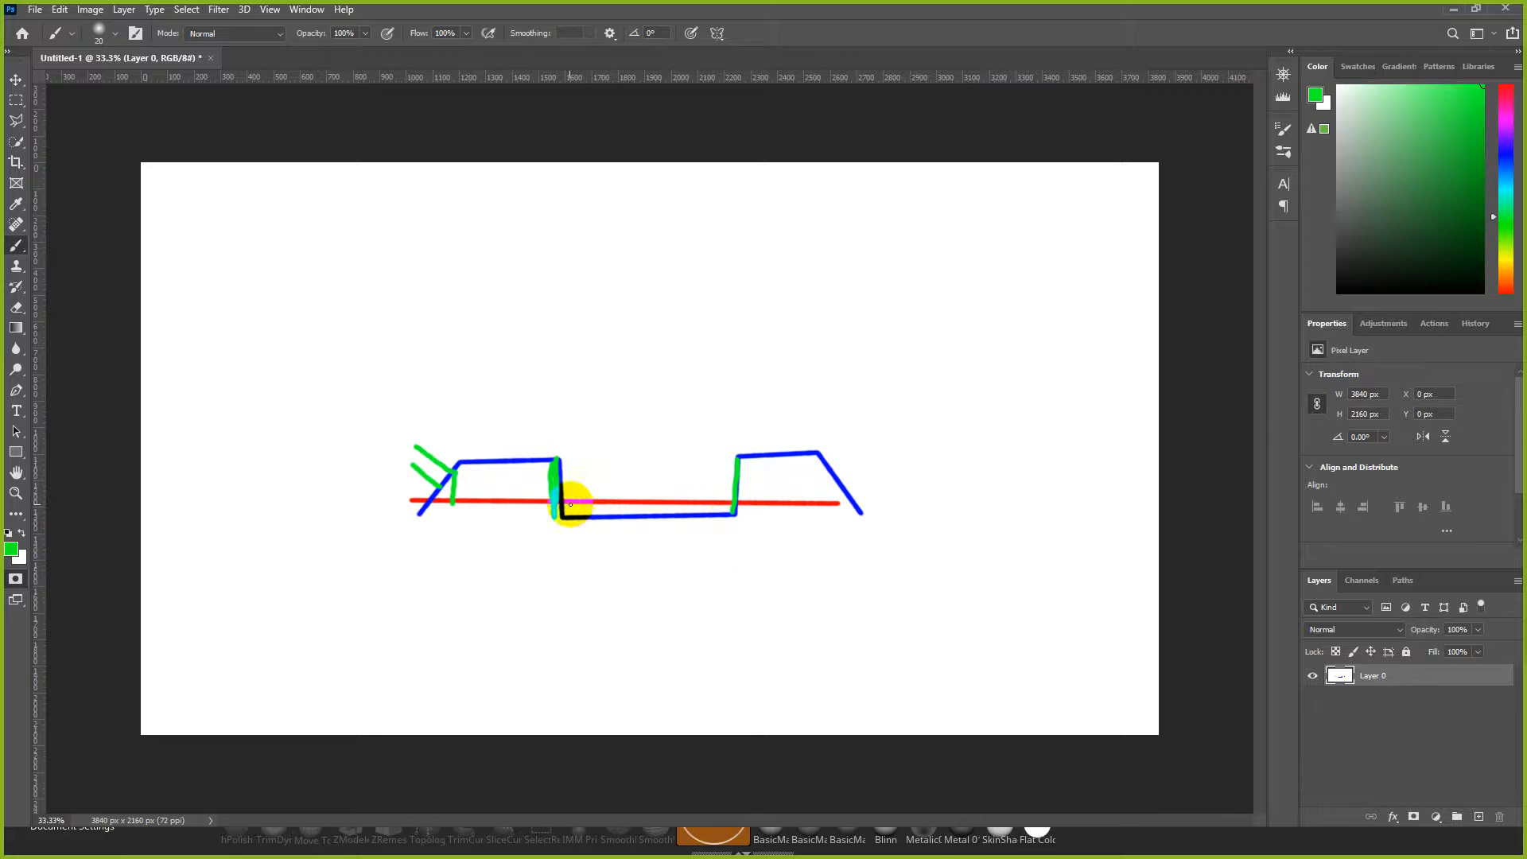
mouse_move(560, 500)
left_mouse_down()
mouse_move(549, 452)
mouse_move(571, 453)
left_mouse_up()
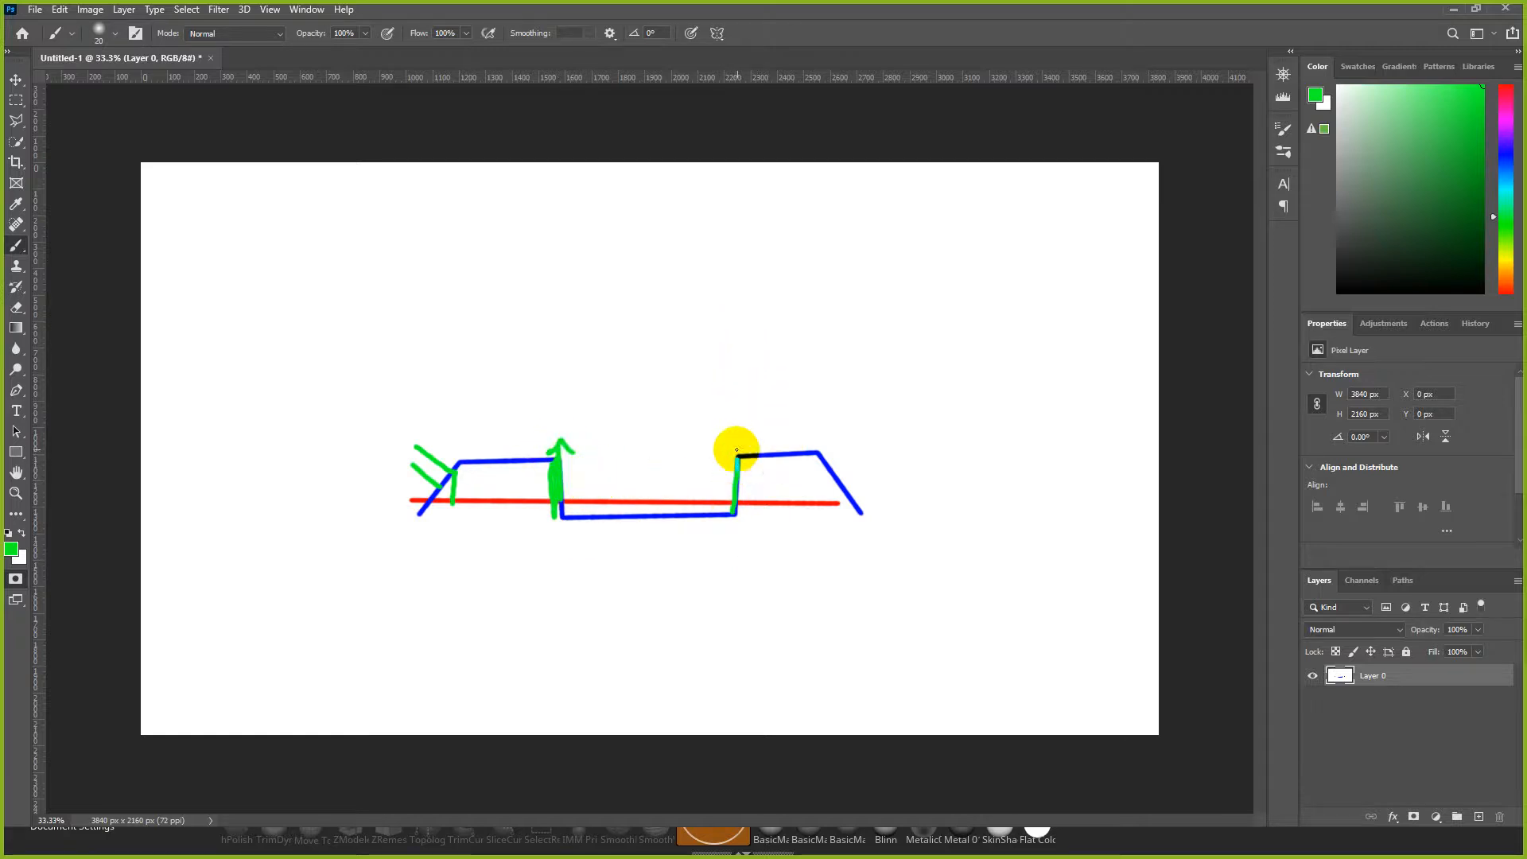
Step: Undo the green curved strokes above the right recess wall
key("ctrl+z")
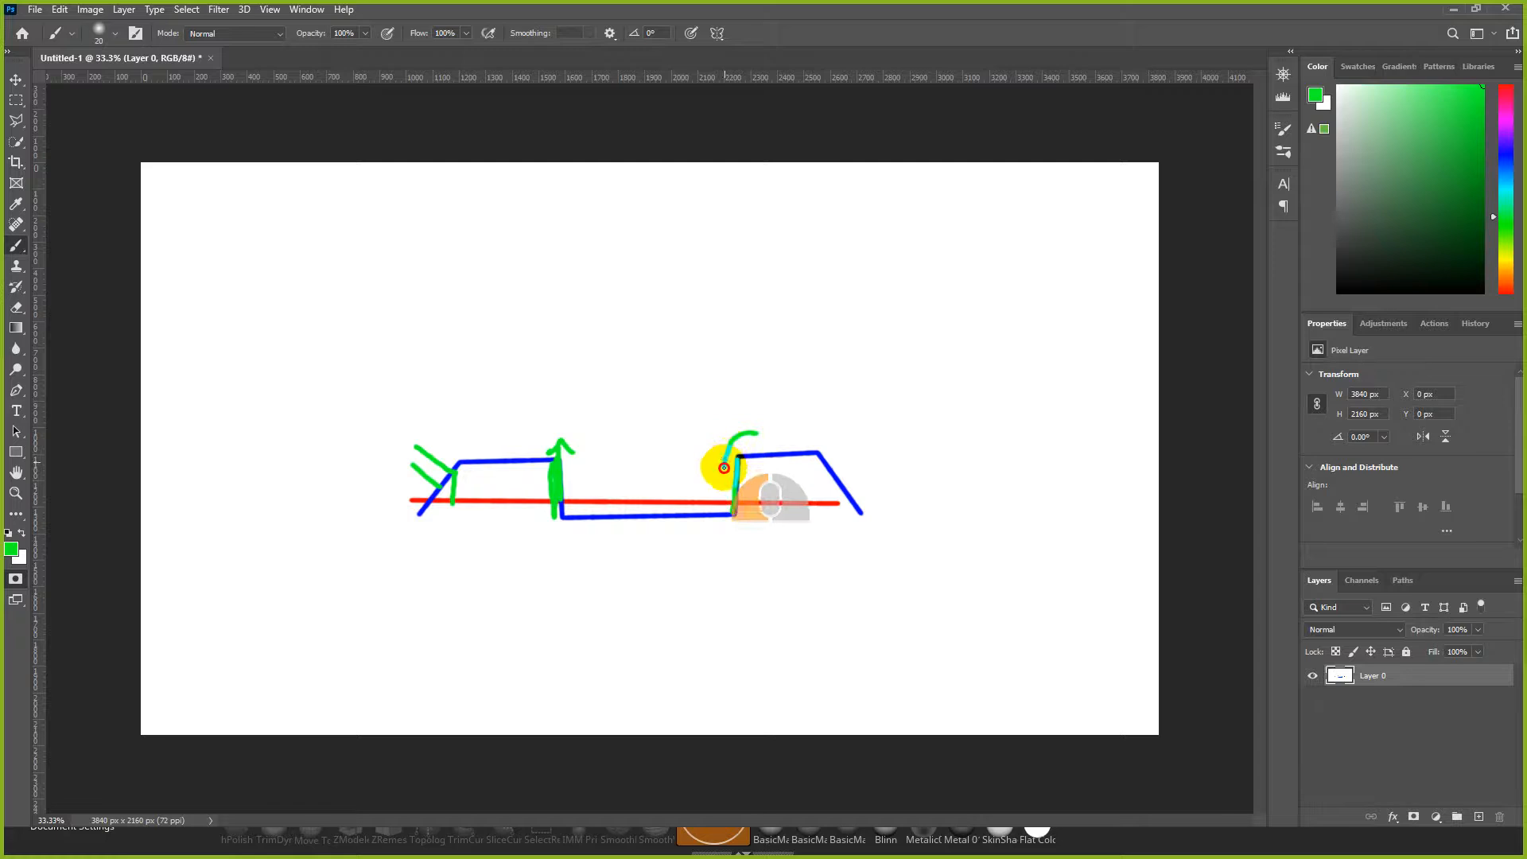
key("ctrl+z")
key("ctrl+z")
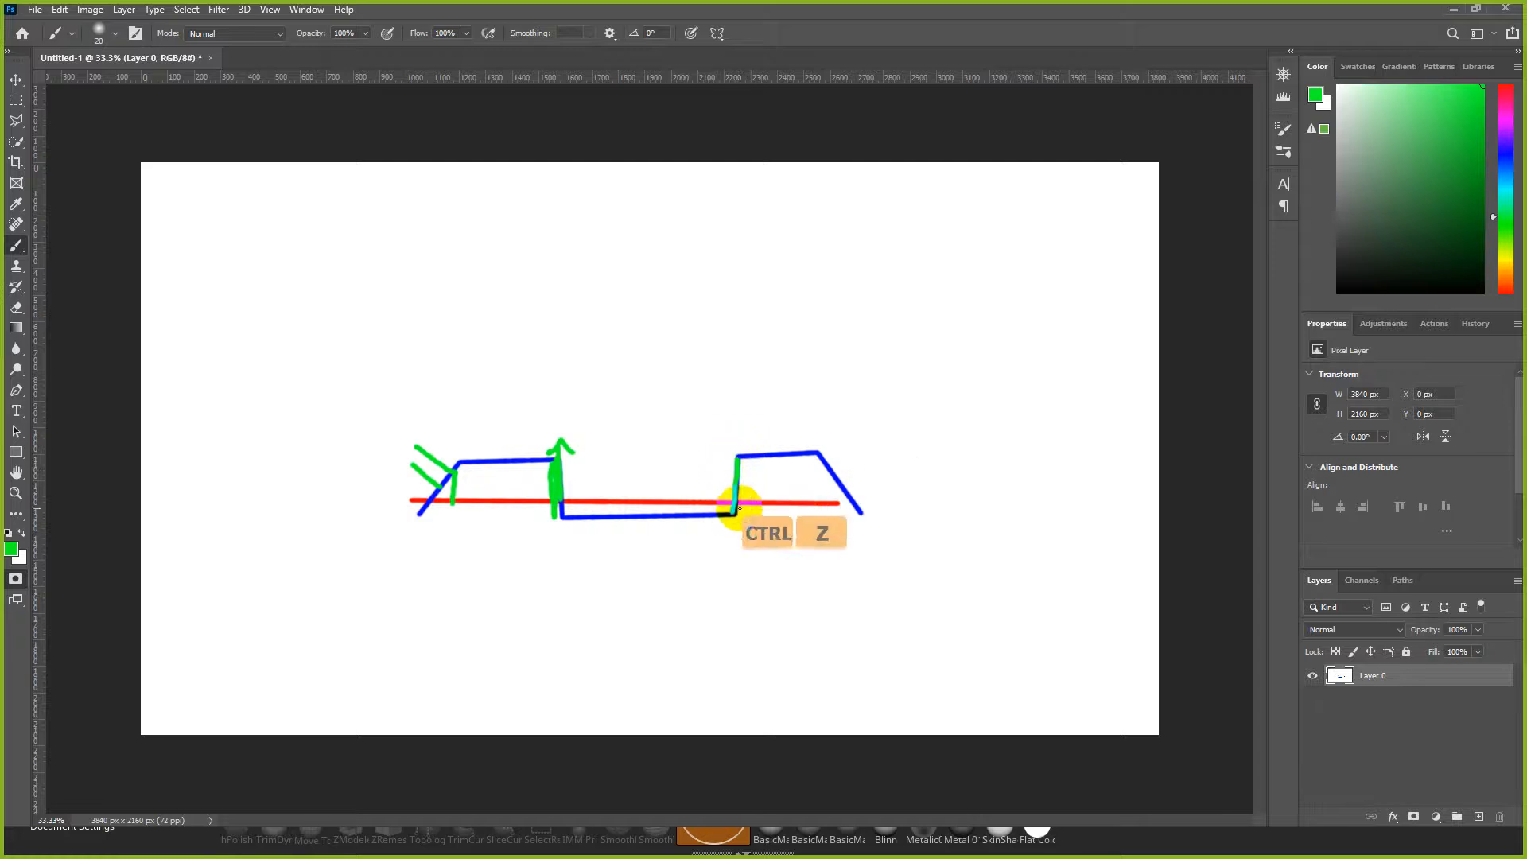
Step: Paint a nearly horizontal green stroke inside the recess and short green marks beside its two walls
left_click_drag(580, 491, 677, 485)
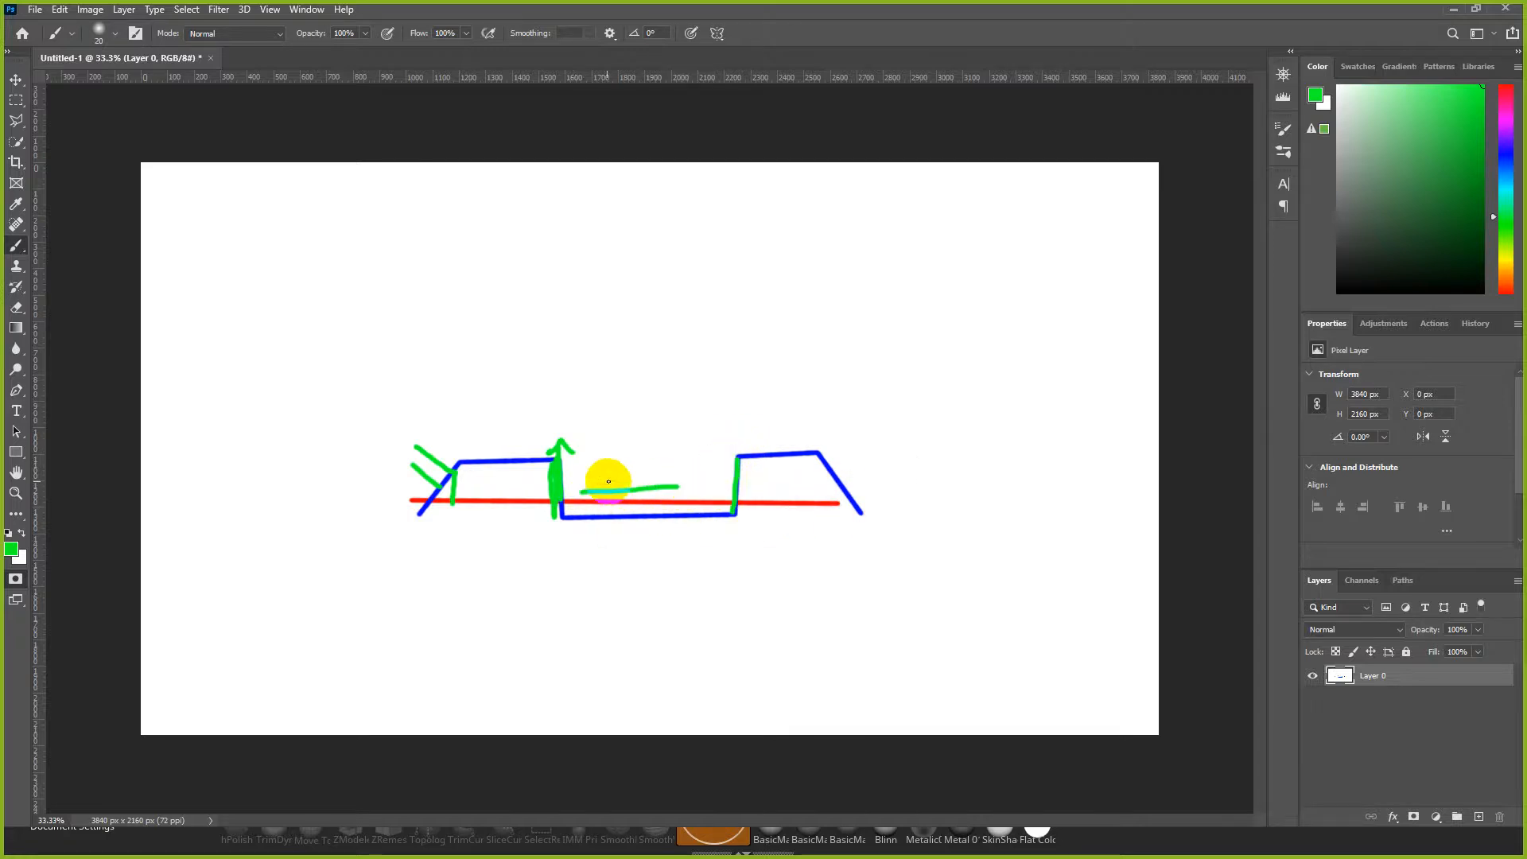
left_click_drag(575, 482, 567, 501)
mouse_move(710, 476)
left_mouse_down()
mouse_move(706, 498)
mouse_move(732, 470)
mouse_move(744, 480)
left_mouse_up()
Step: Switch to Maya, scale HiPoly's recess floor face down so the inner walls slope, and return to object mode
key("alt+Tab")
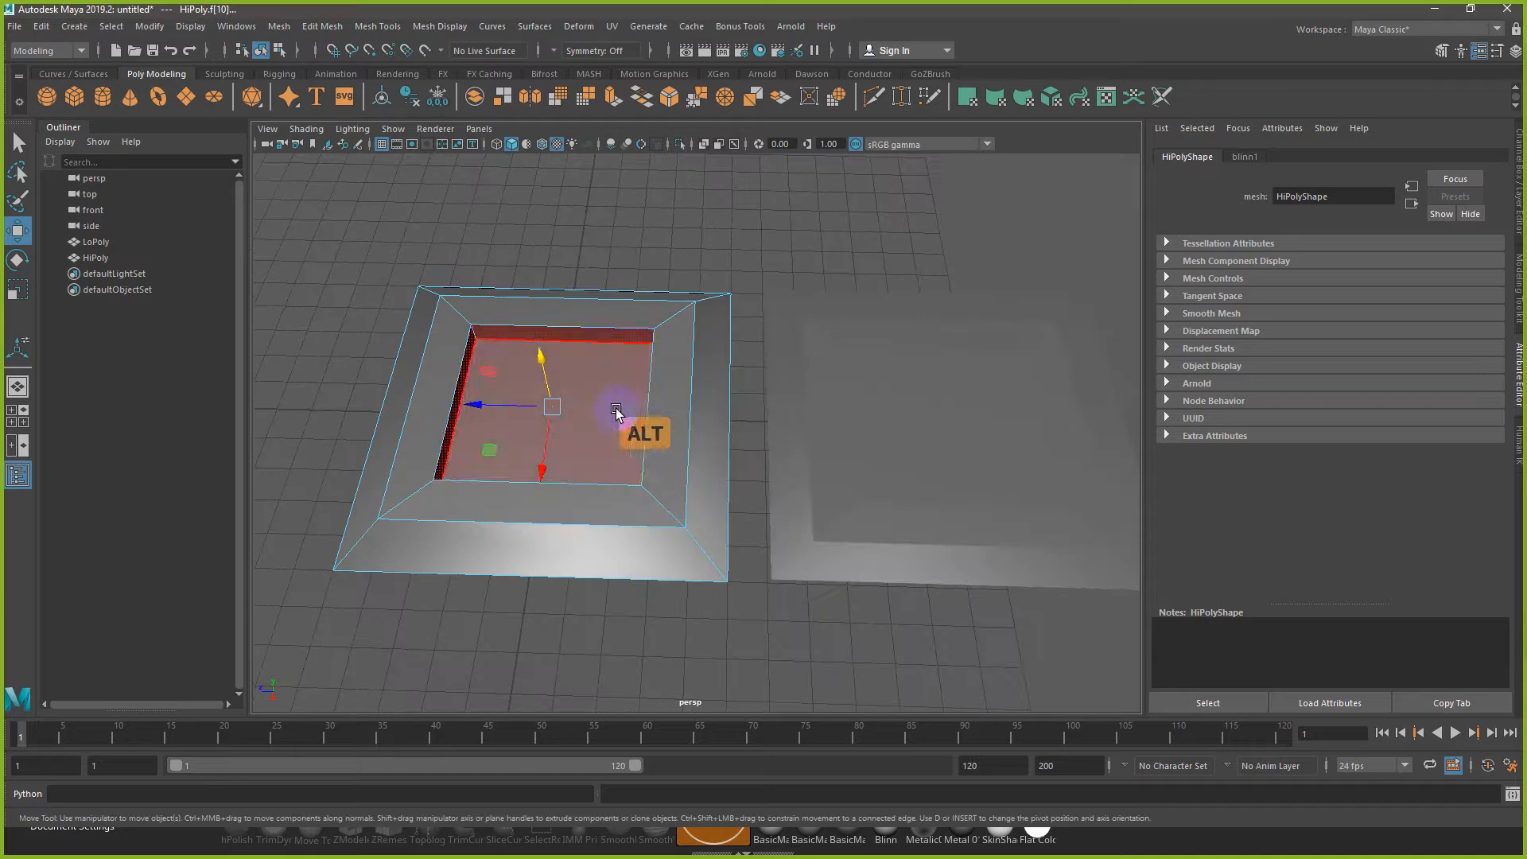
left_click(608, 407)
key("r")
left_click_drag(550, 411, 523, 400)
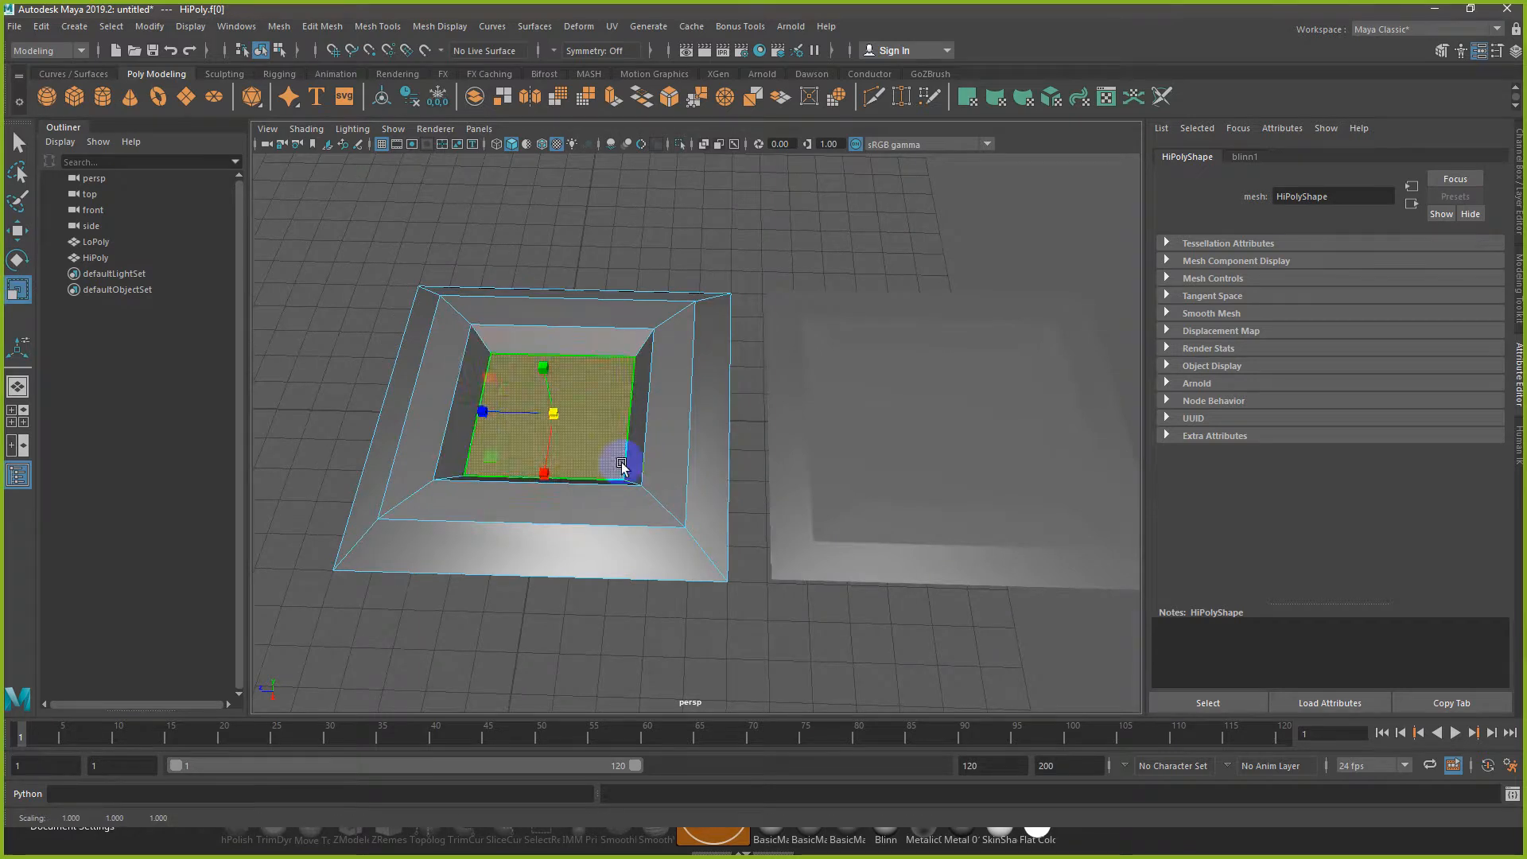
right_click_drag(604, 400, 585, 380)
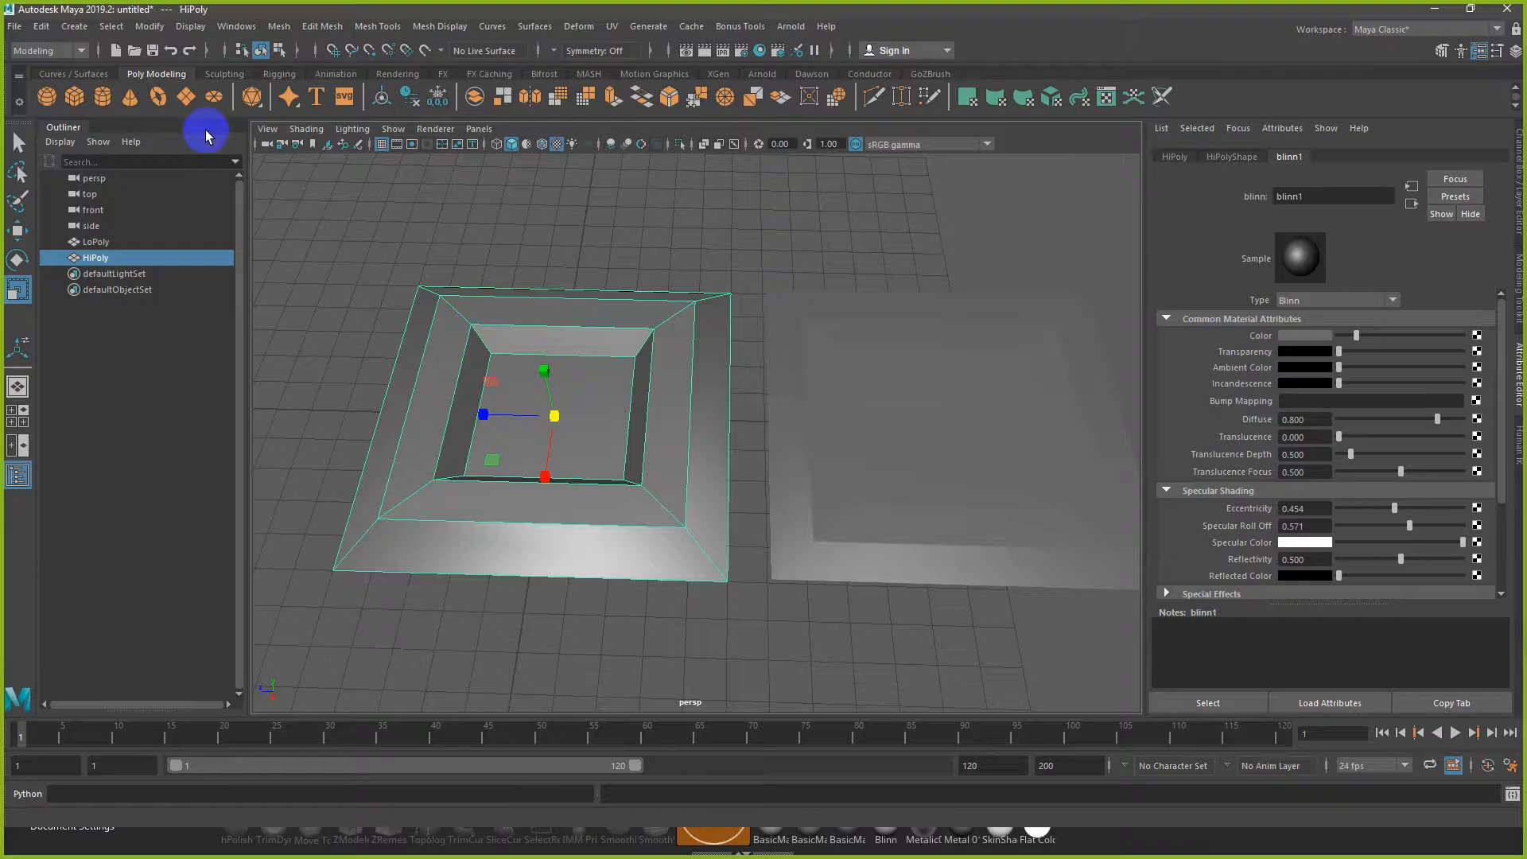
Step: Export the selected HiPoly mesh over the existing D:\LoPoly_Plane.obj
left_click(14, 26)
left_click(103, 233)
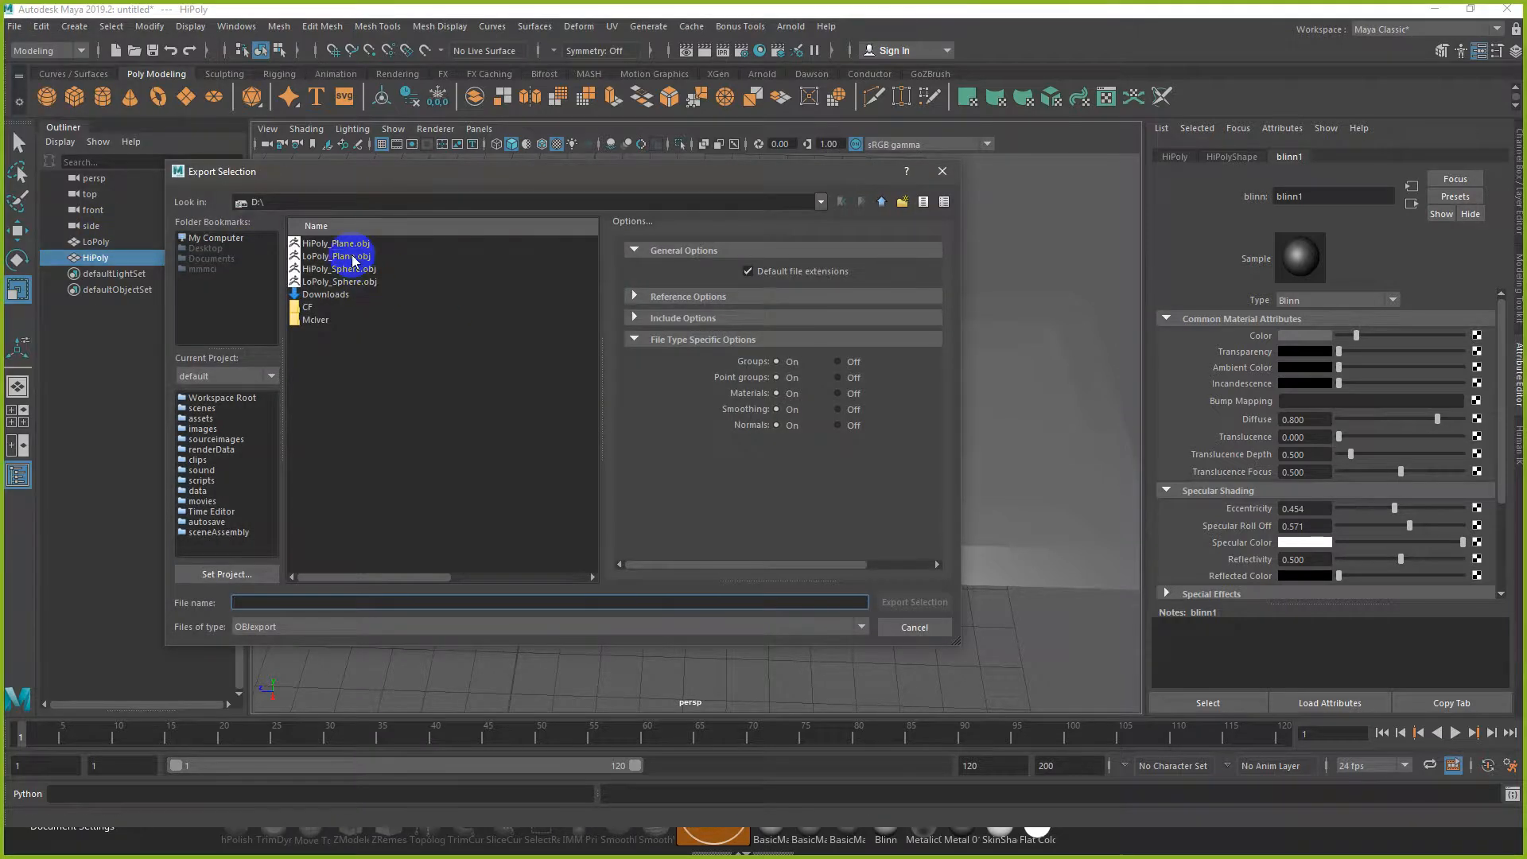
double_click(353, 258)
left_click(533, 433)
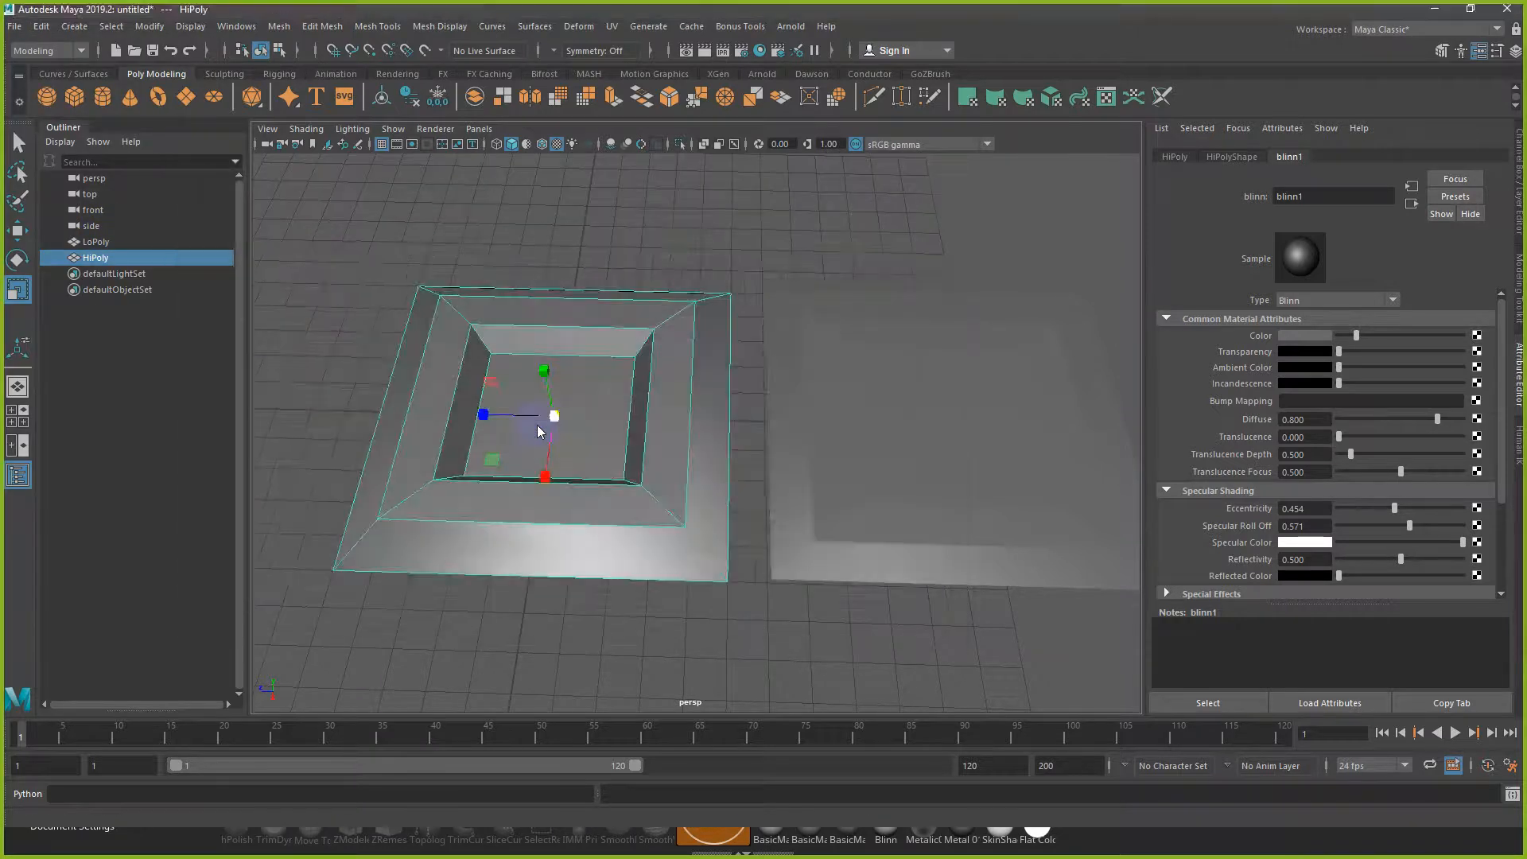
Step: Switch to xNormal and generate the 2048 × 2048 normal map with D:\Plane.tga as the output file
key("alt+Tab")
key("alt+Tab")
key("alt+Tab")
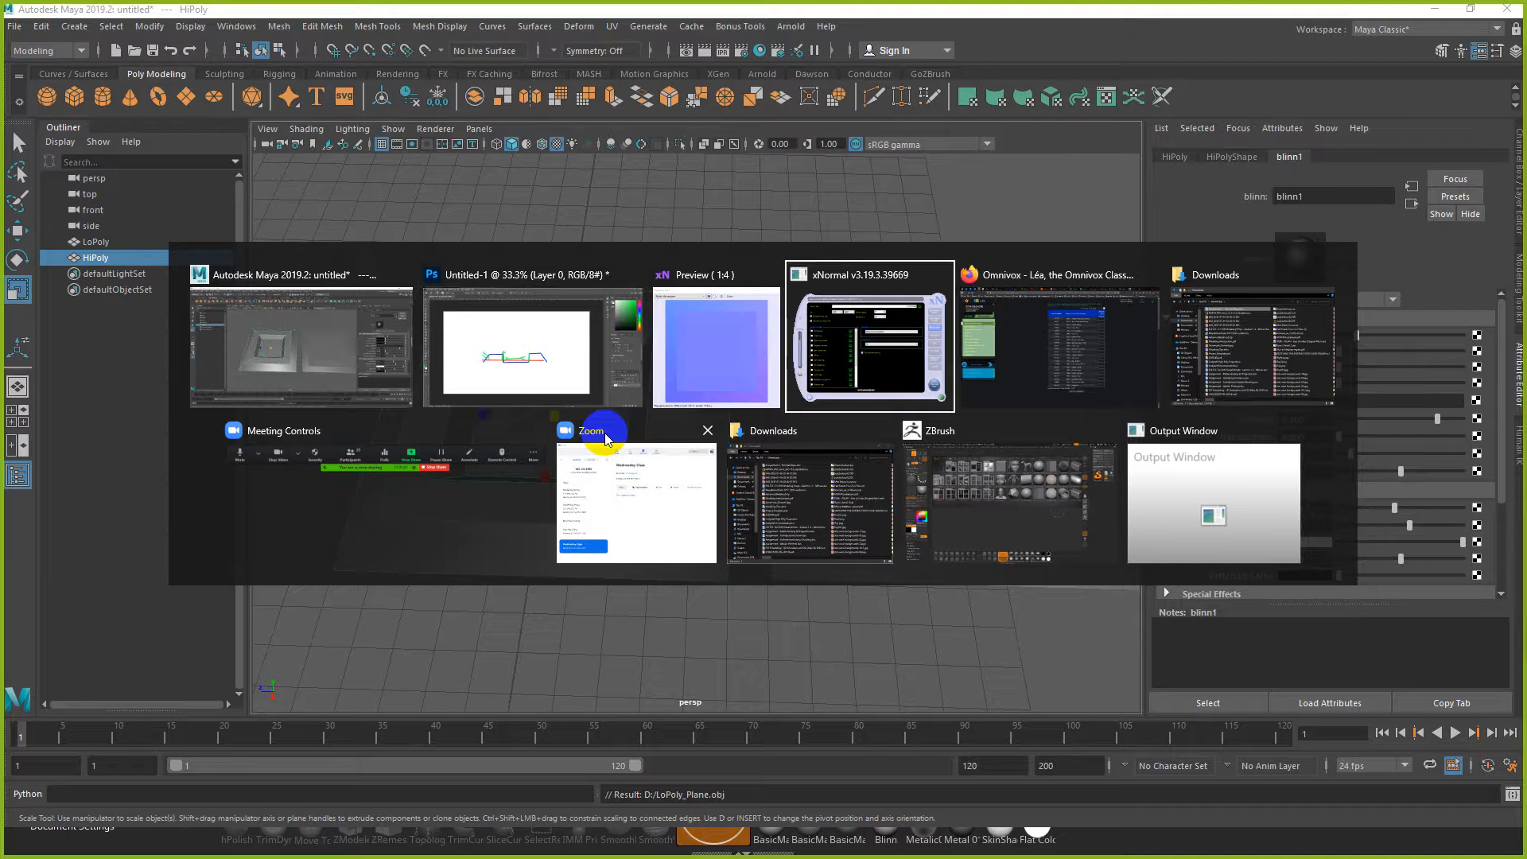
left_click(811, 208)
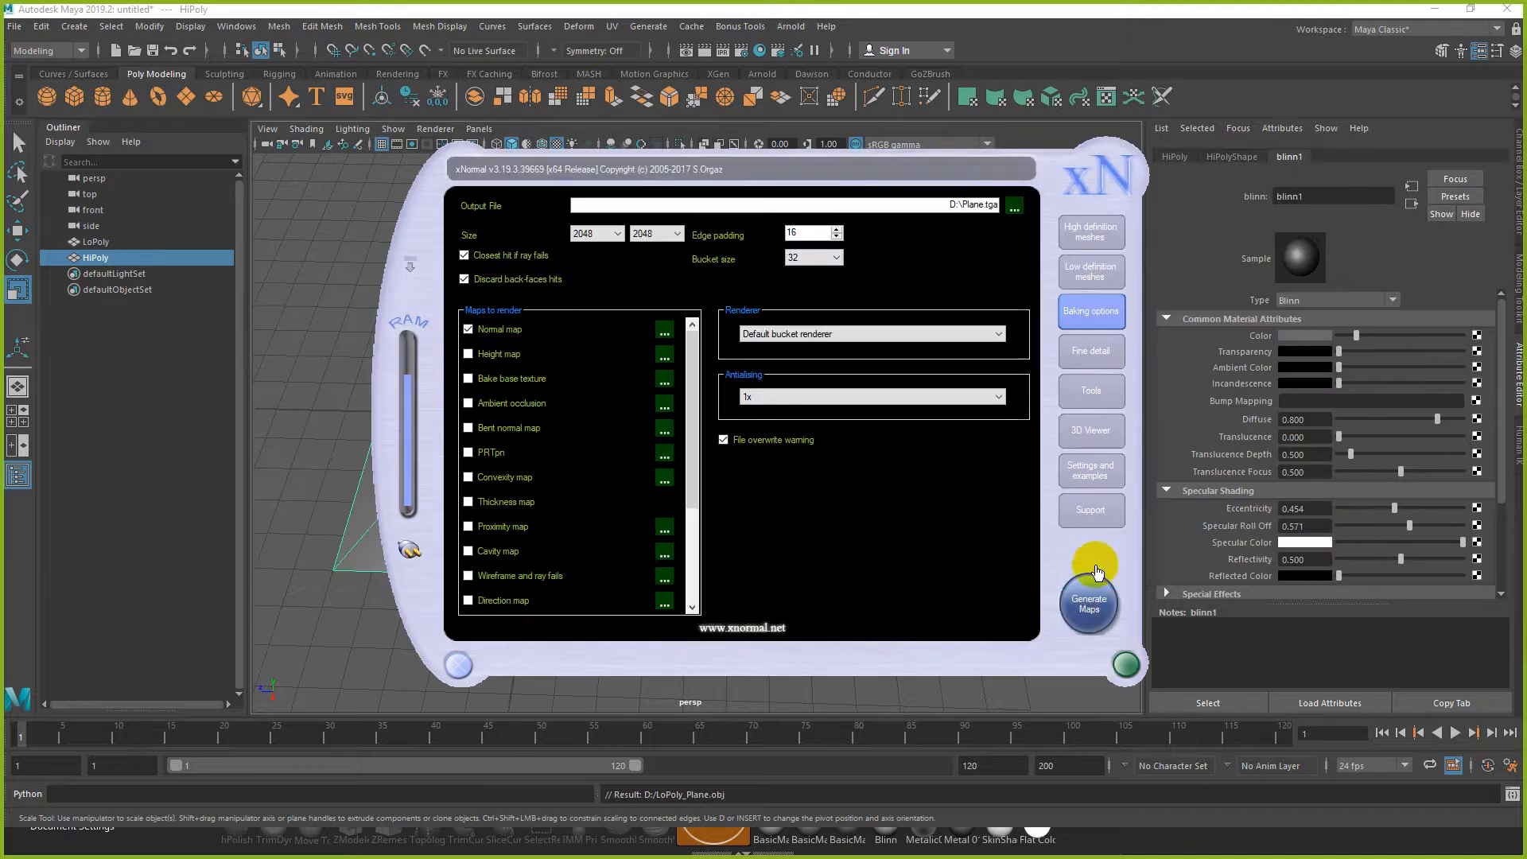
left_click(1089, 602)
left_click(813, 477)
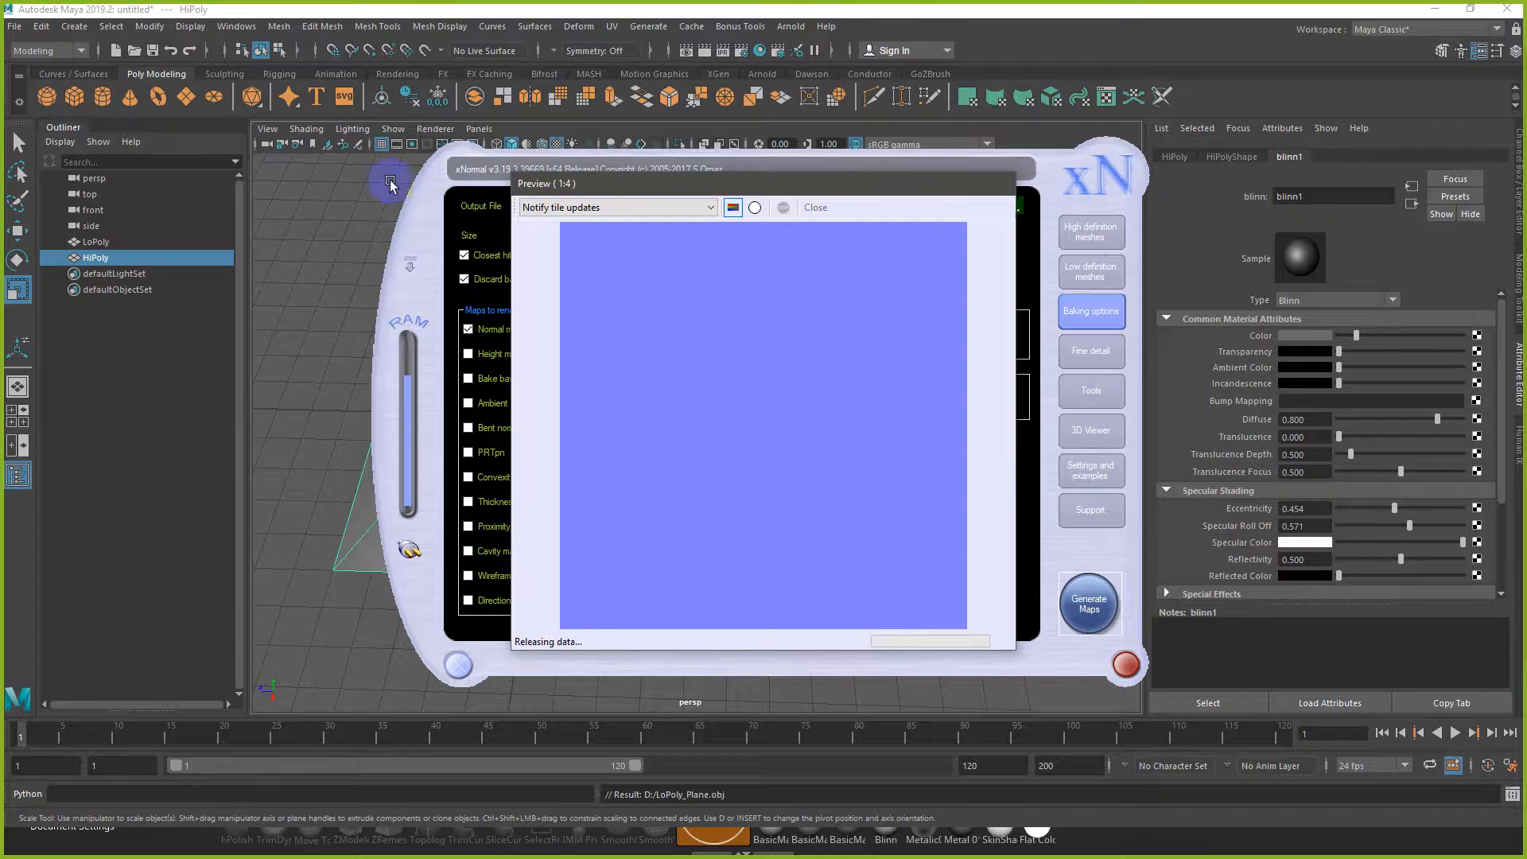
Step: Return to Maya and export the selected HiPoly mesh, replacing D:\HiPoly_Plane.obj
left_click(432, 7)
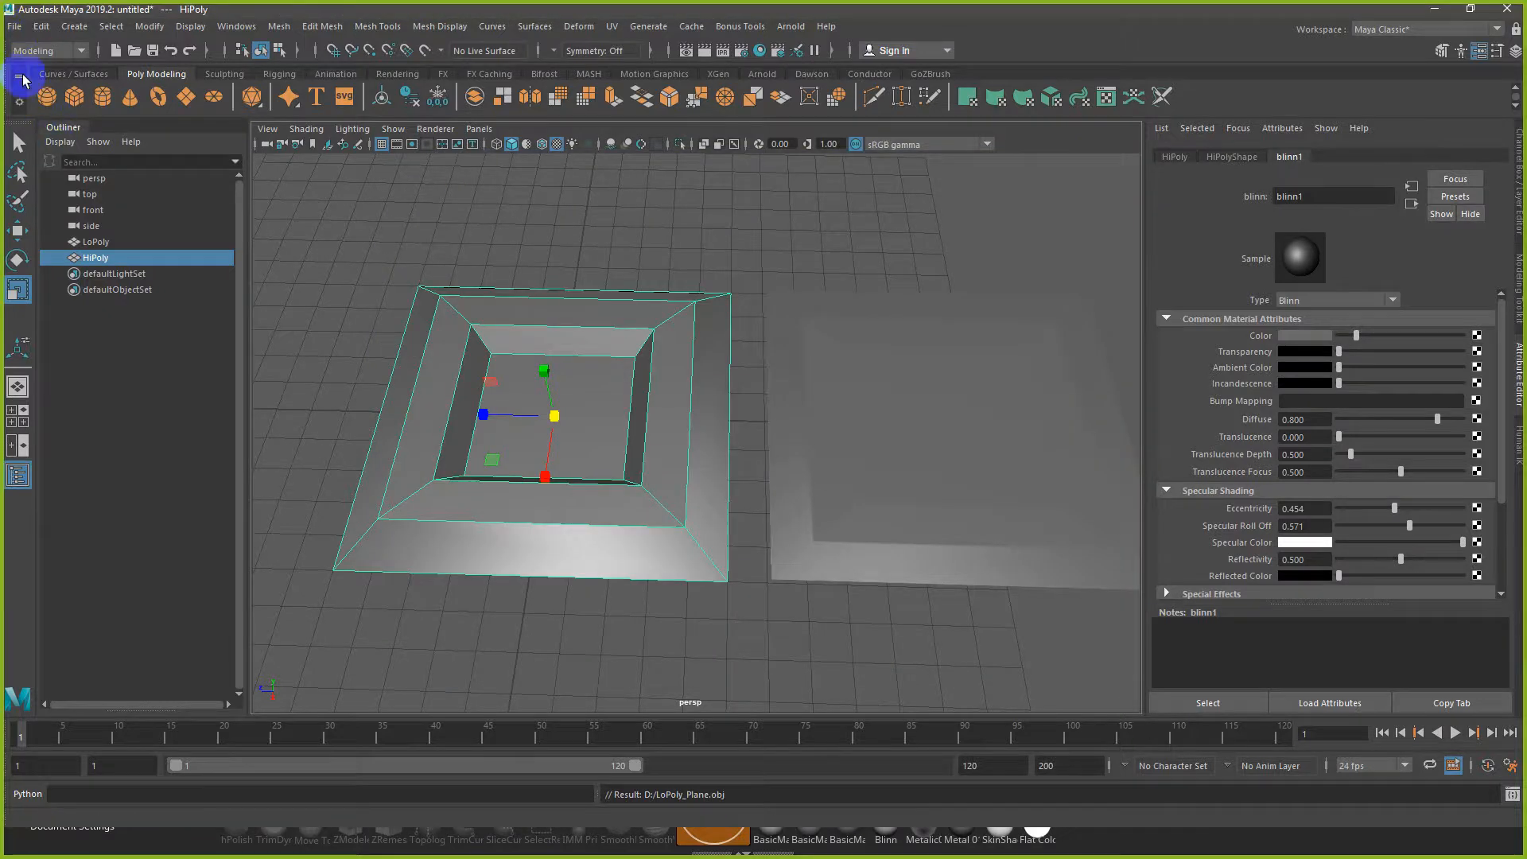
left_click(14, 27)
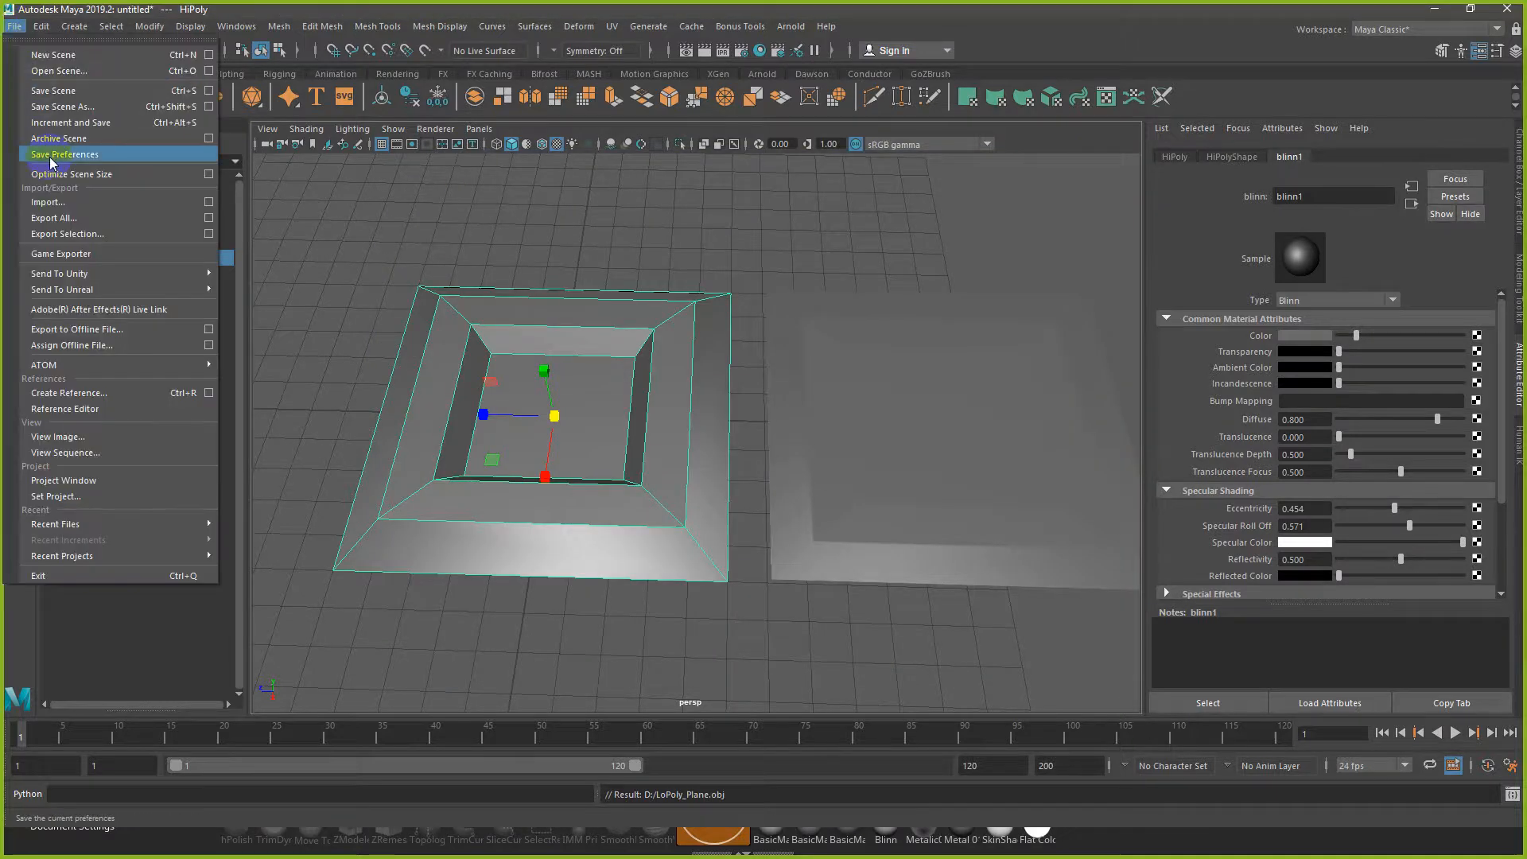
left_click(68, 233)
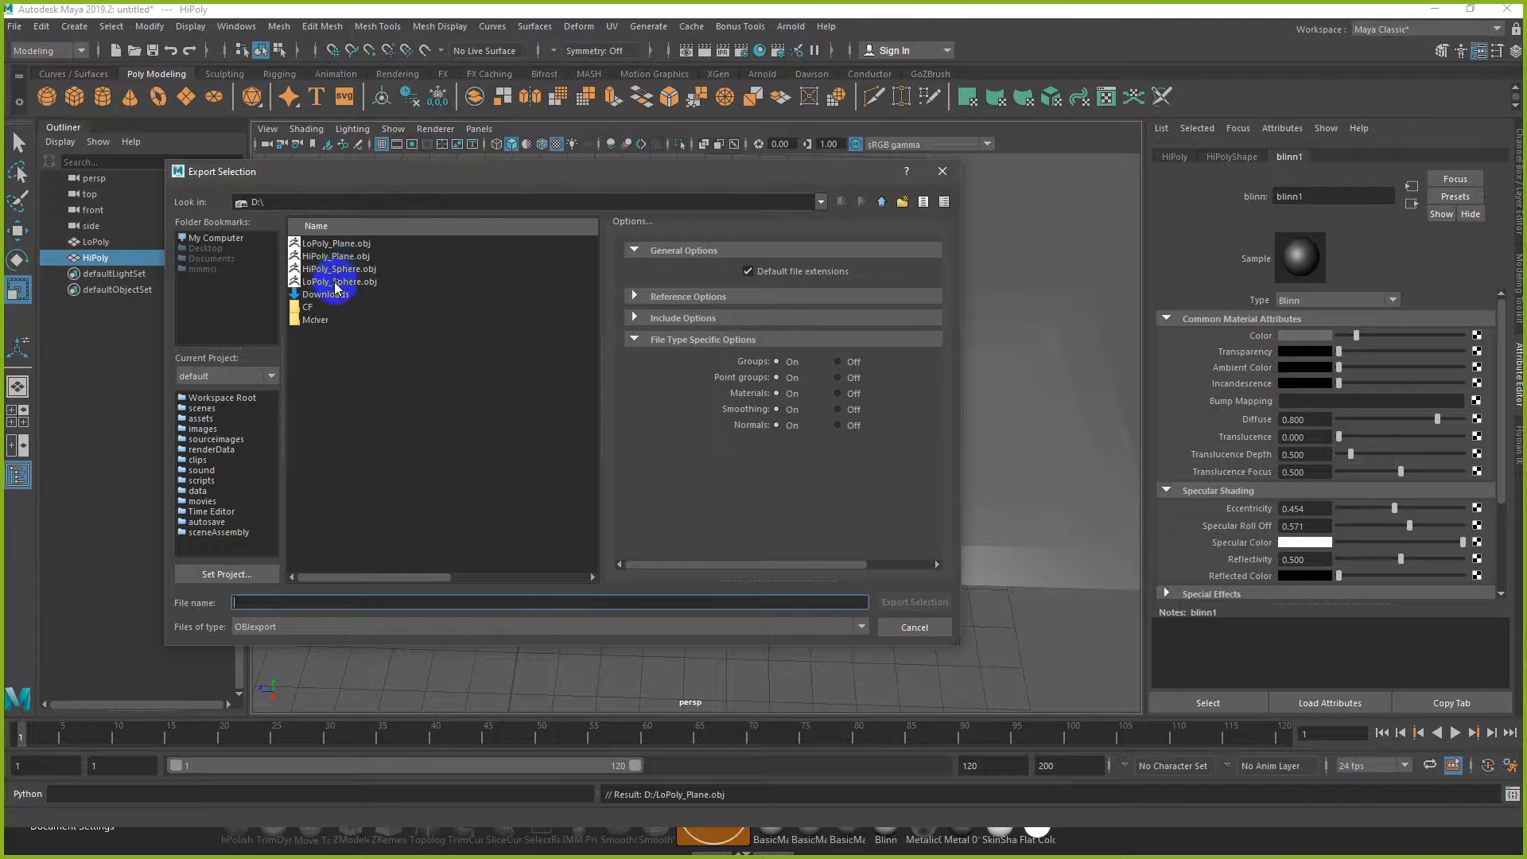
double_click(334, 255)
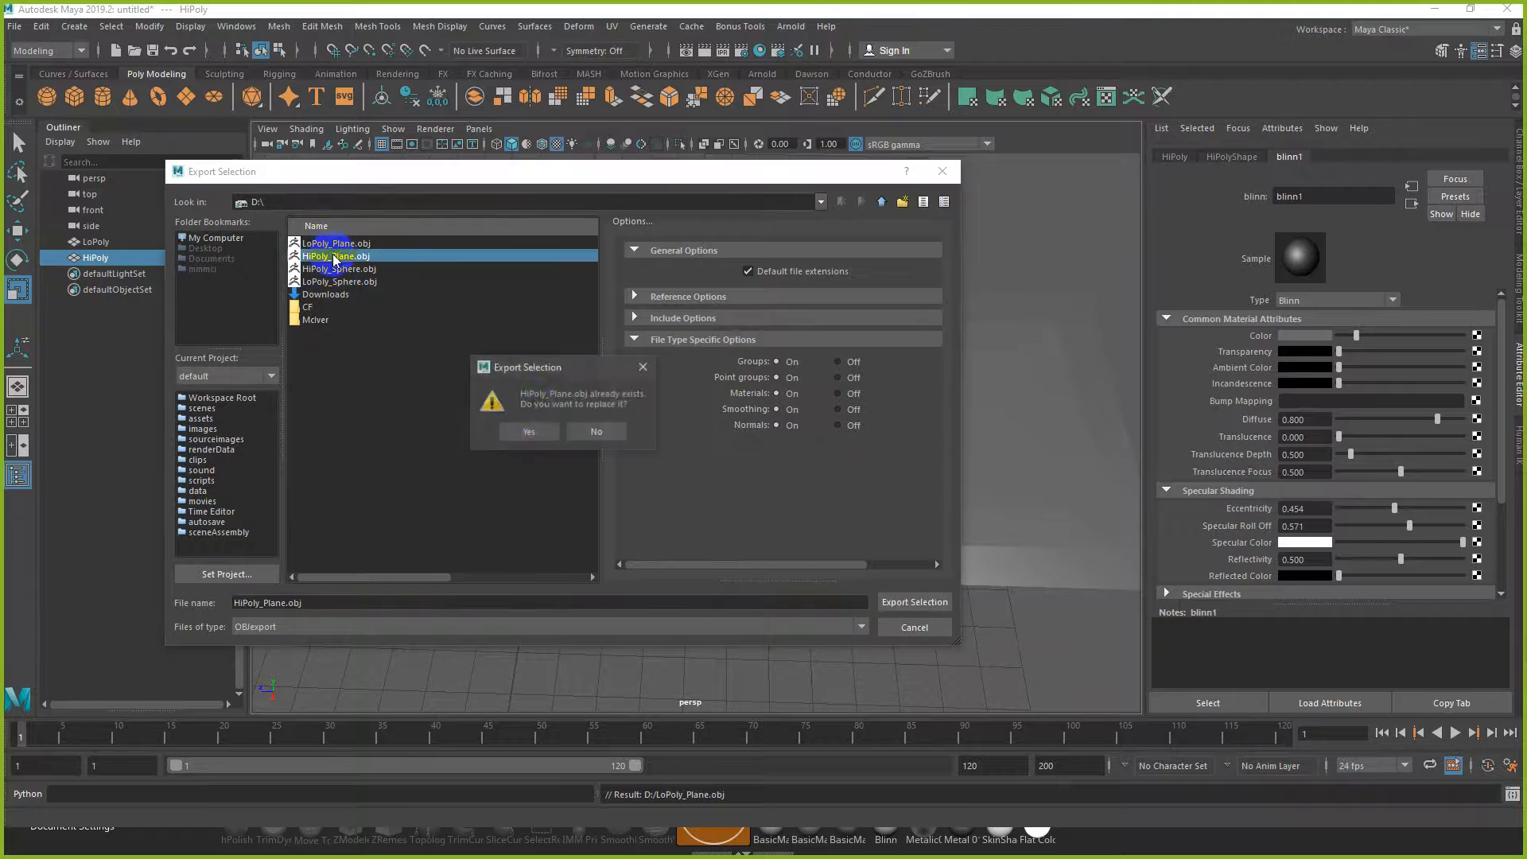
left_click(521, 432)
Step: Deselect HiPoly in the viewport
left_click(862, 383)
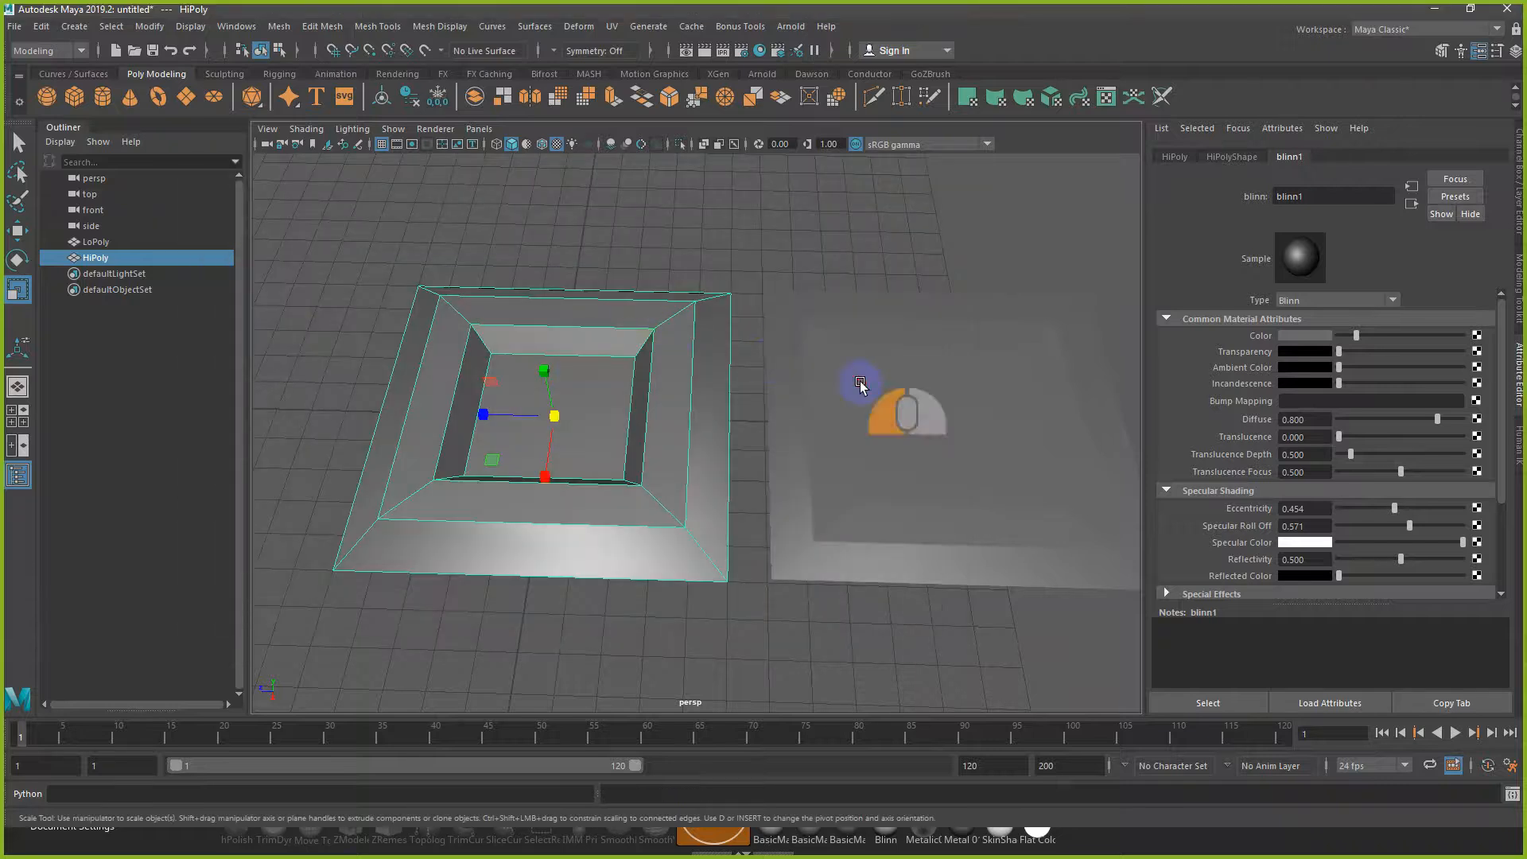
left_click(14, 26)
left_click(517, 272)
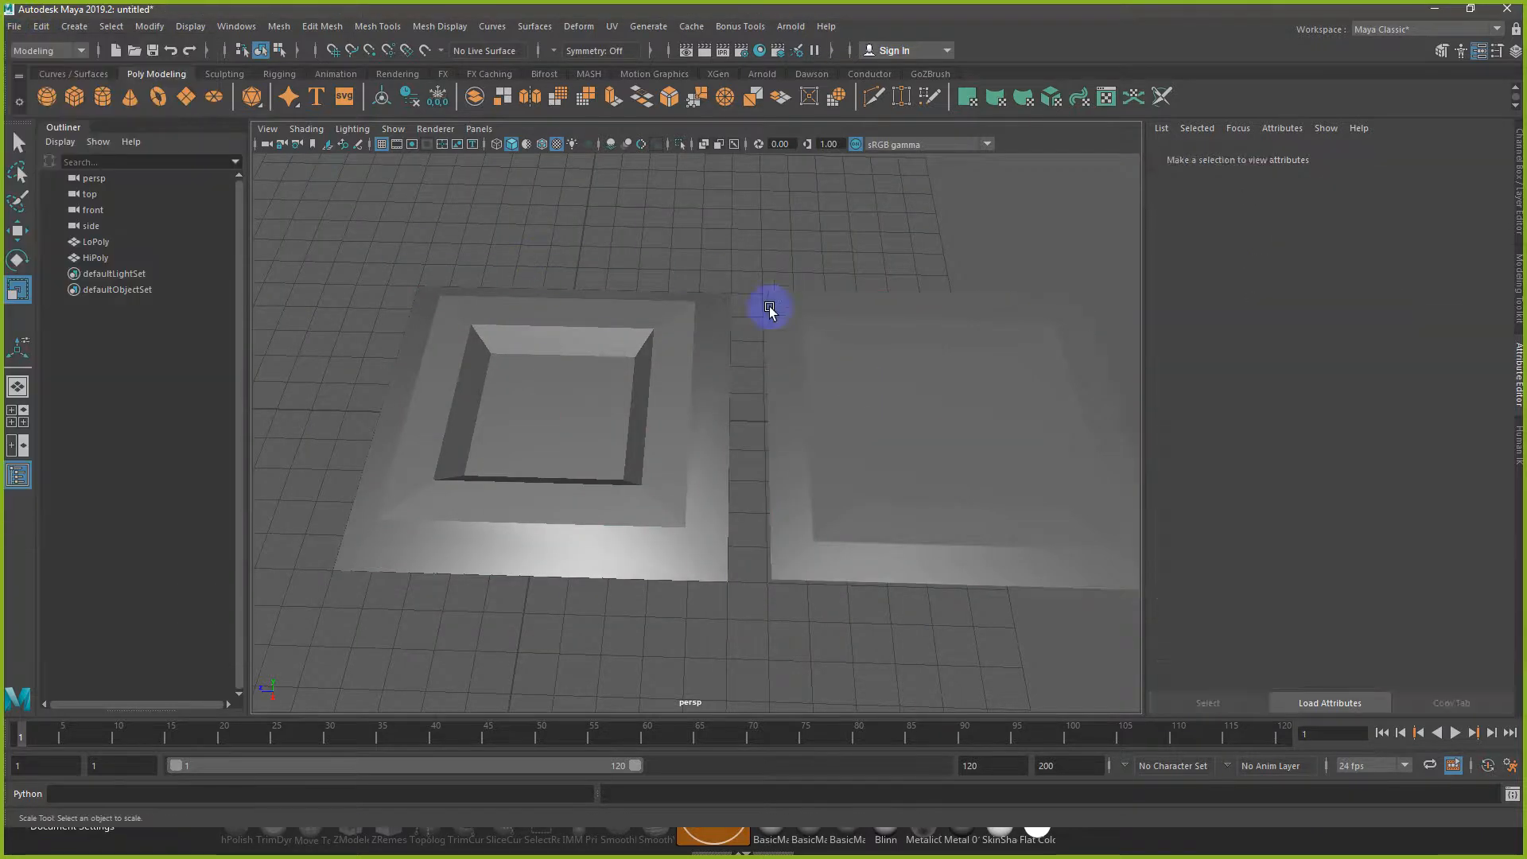
Step: Select the LoPoly plane and set its Translate Z to 0 so it overlaps HiPoly
left_click(775, 310)
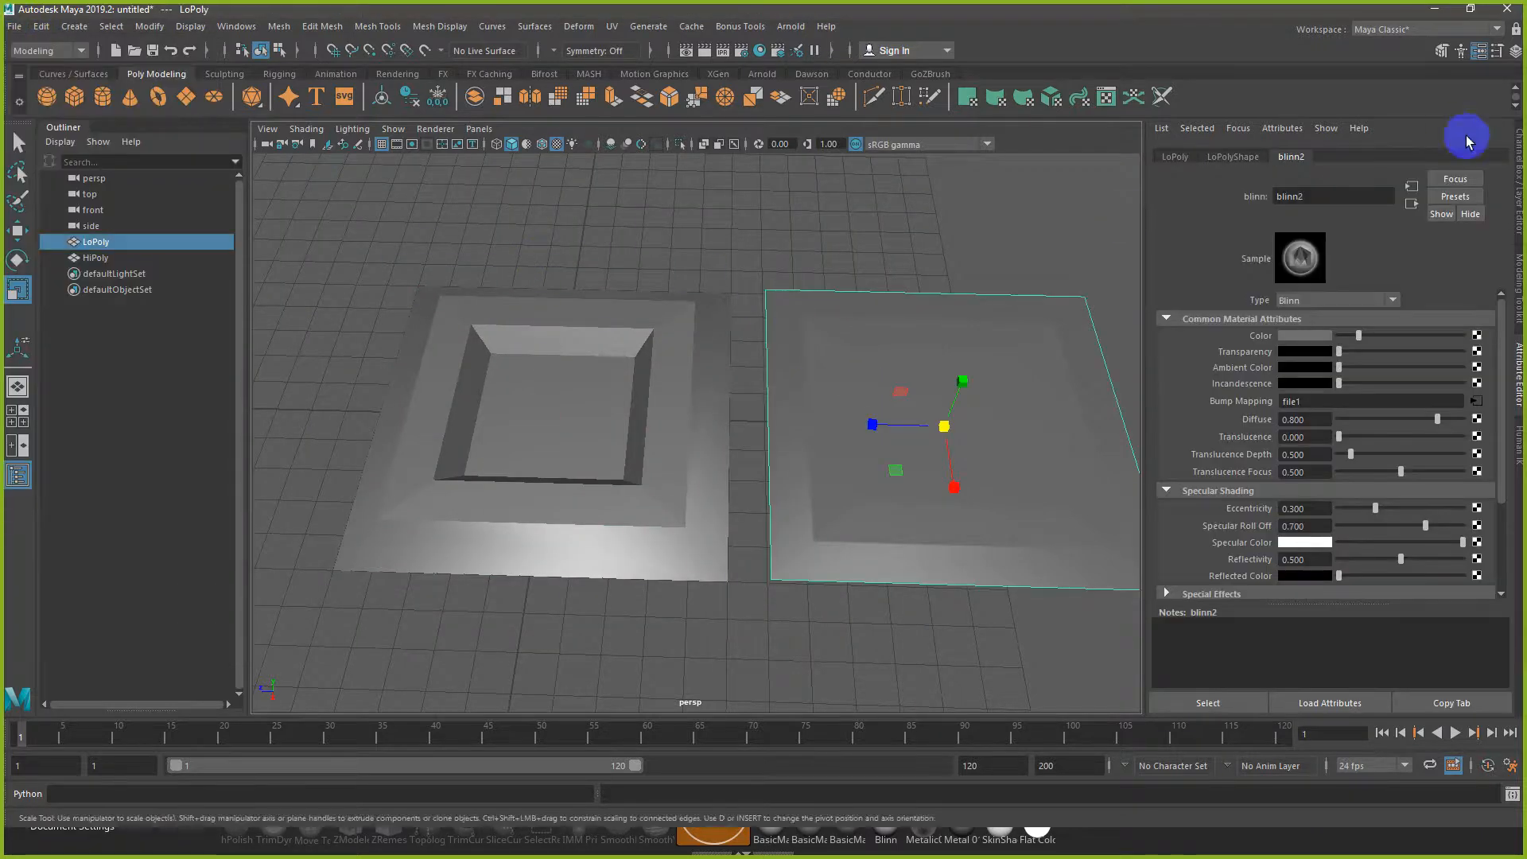
left_click(1519, 188)
type("0")
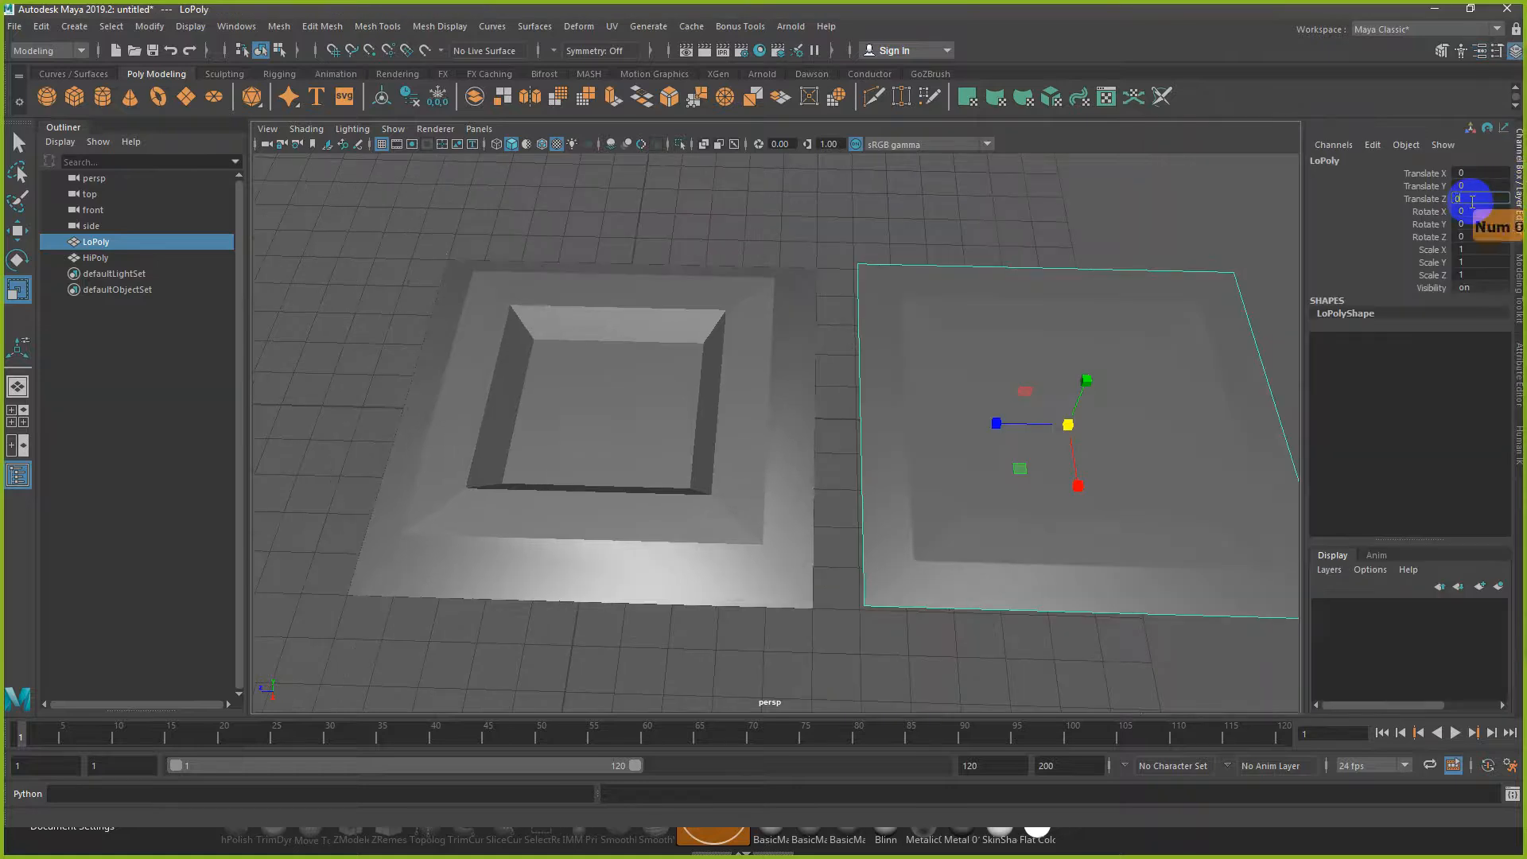
key("Return")
Step: Export the selected LoPoly mesh over D:\LoPoly_Plane.obj and undo its last Translate Z change
left_click(12, 26)
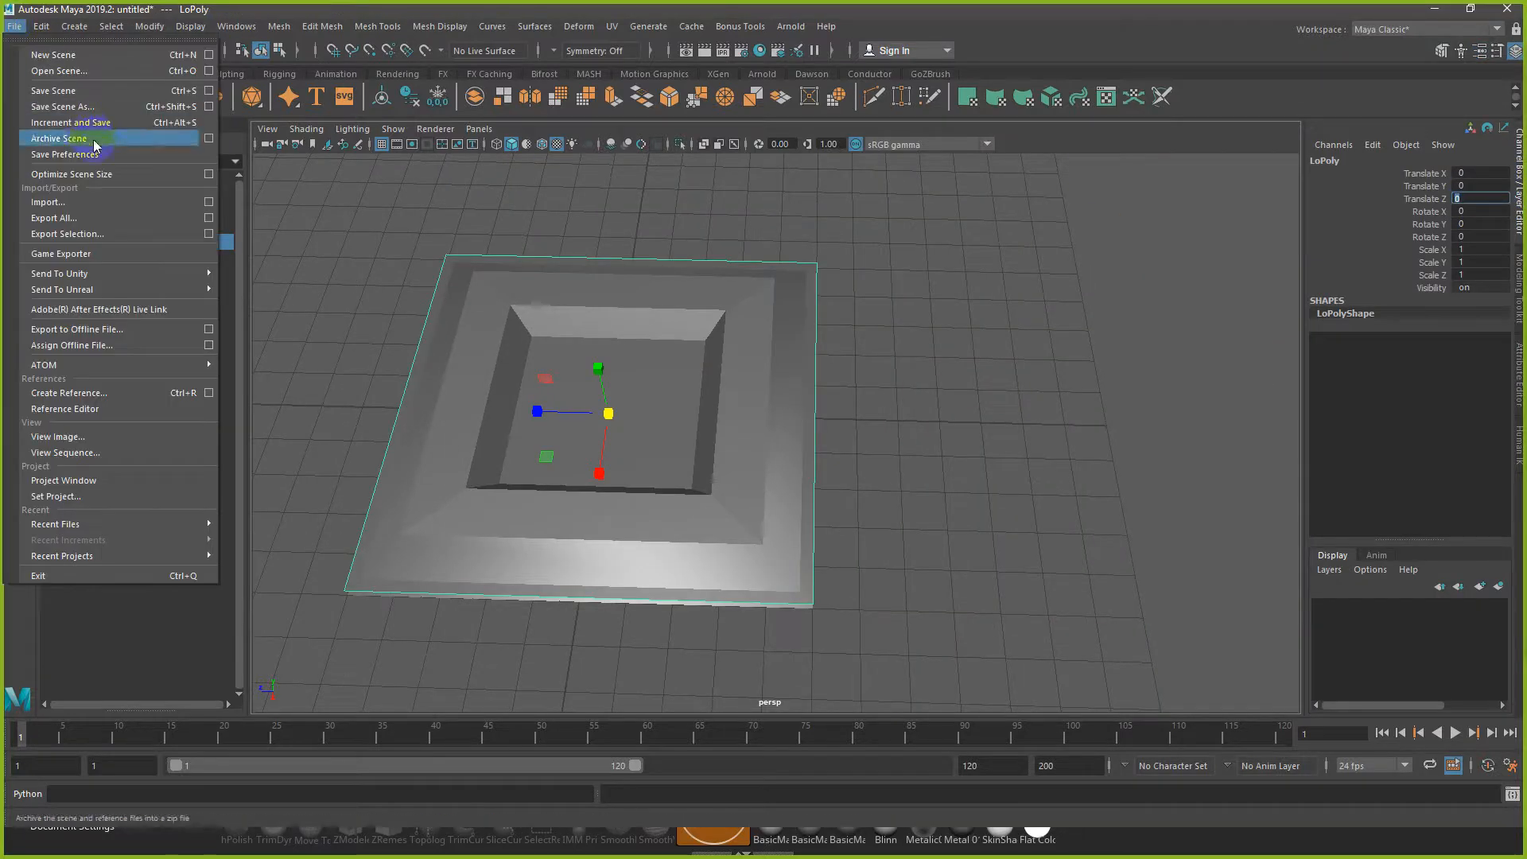
left_click(112, 234)
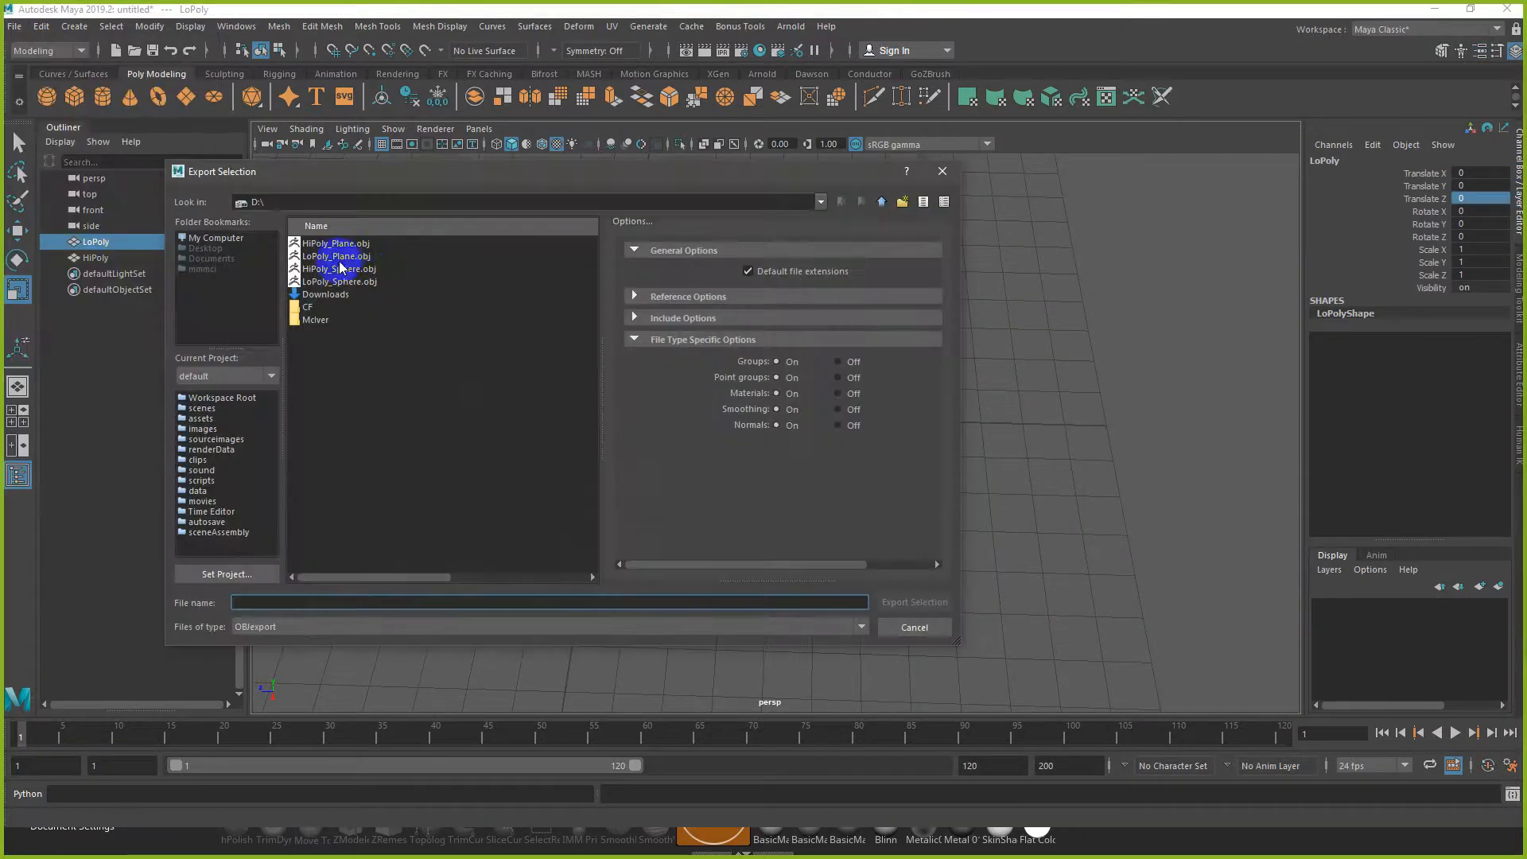
double_click(338, 253)
left_click(554, 438)
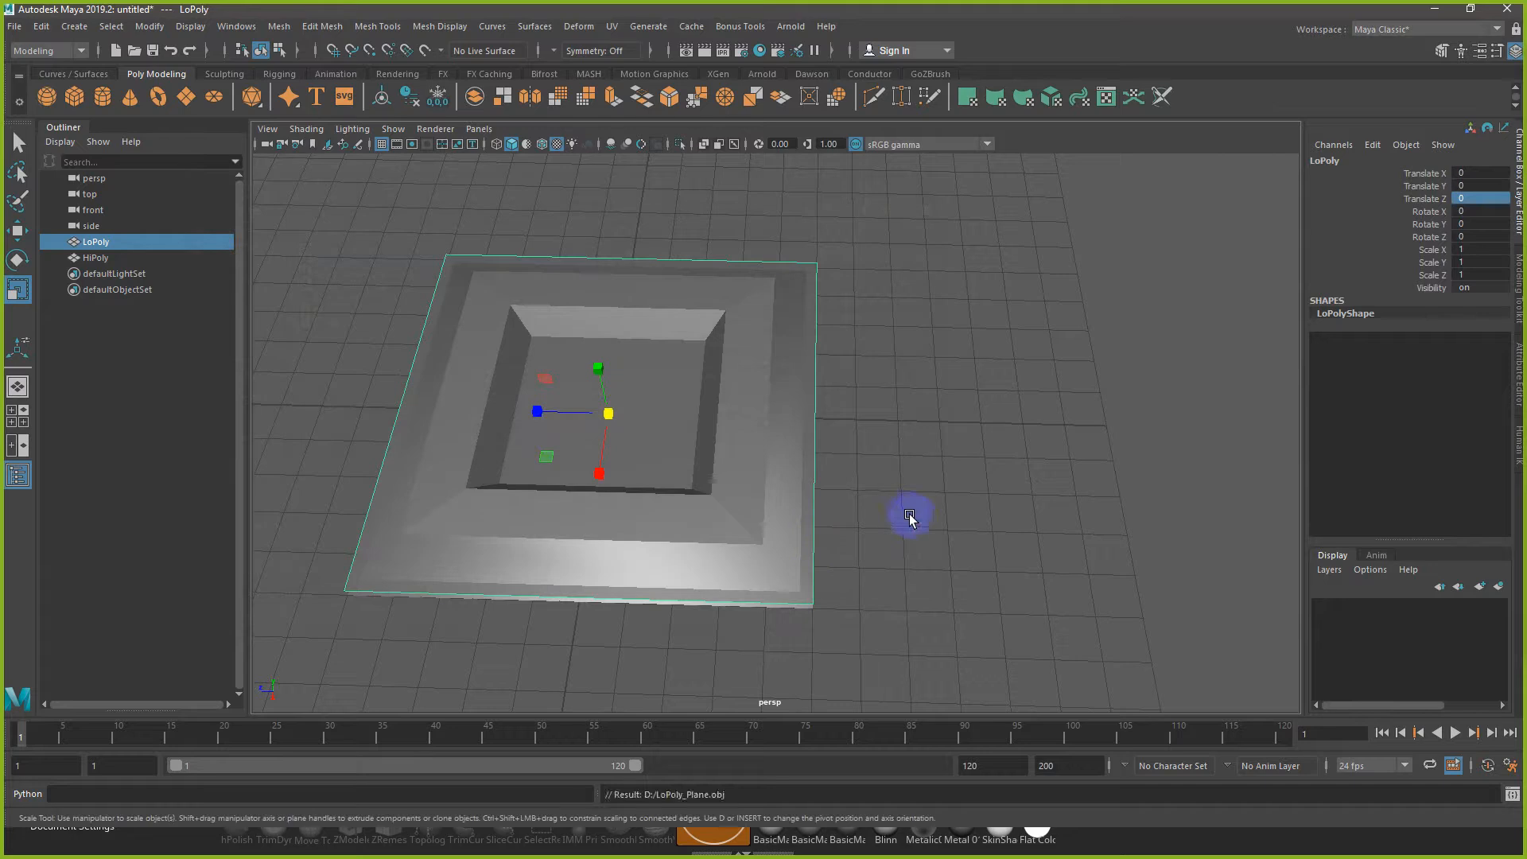
key("ctrl+z")
key("ctrl+z")
Step: Switch to xNormal and regenerate the normal map, overwriting D:\Plane_normals.tga
key("alt+Tab")
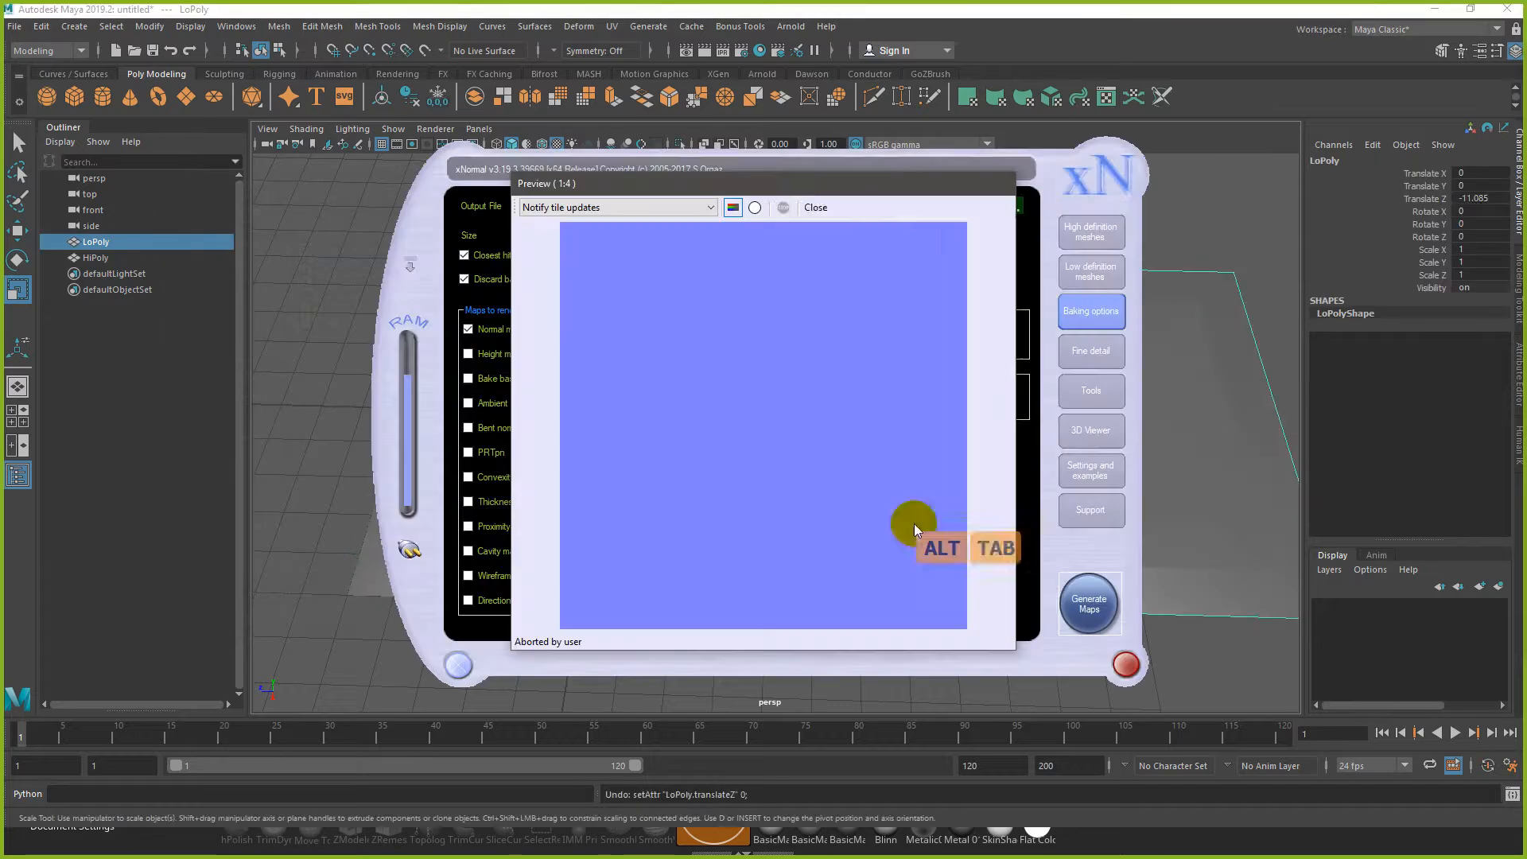
left_click(815, 212)
left_click(1092, 599)
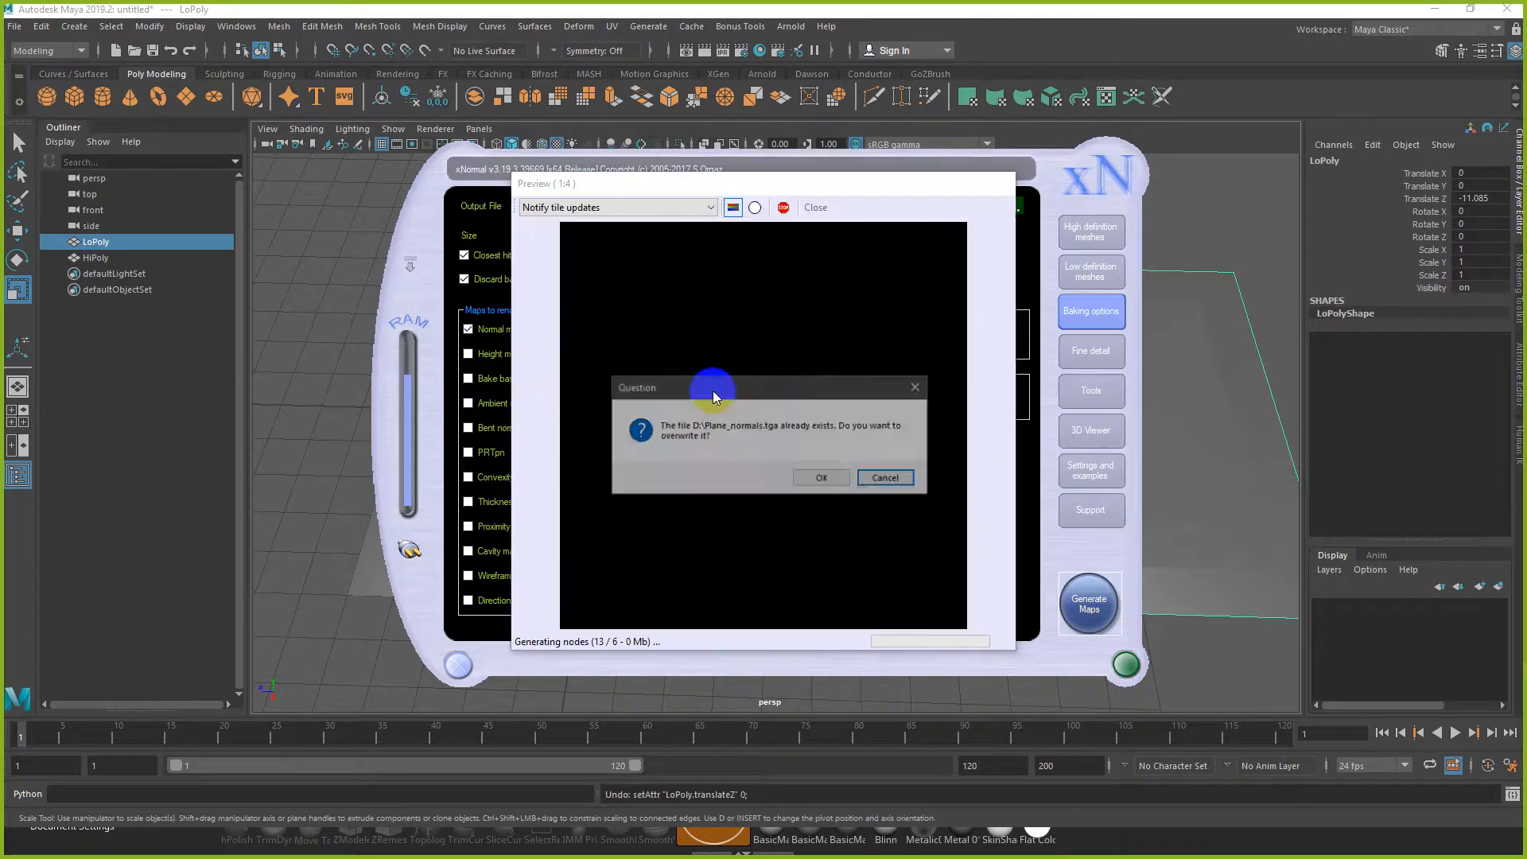
left_click(821, 476)
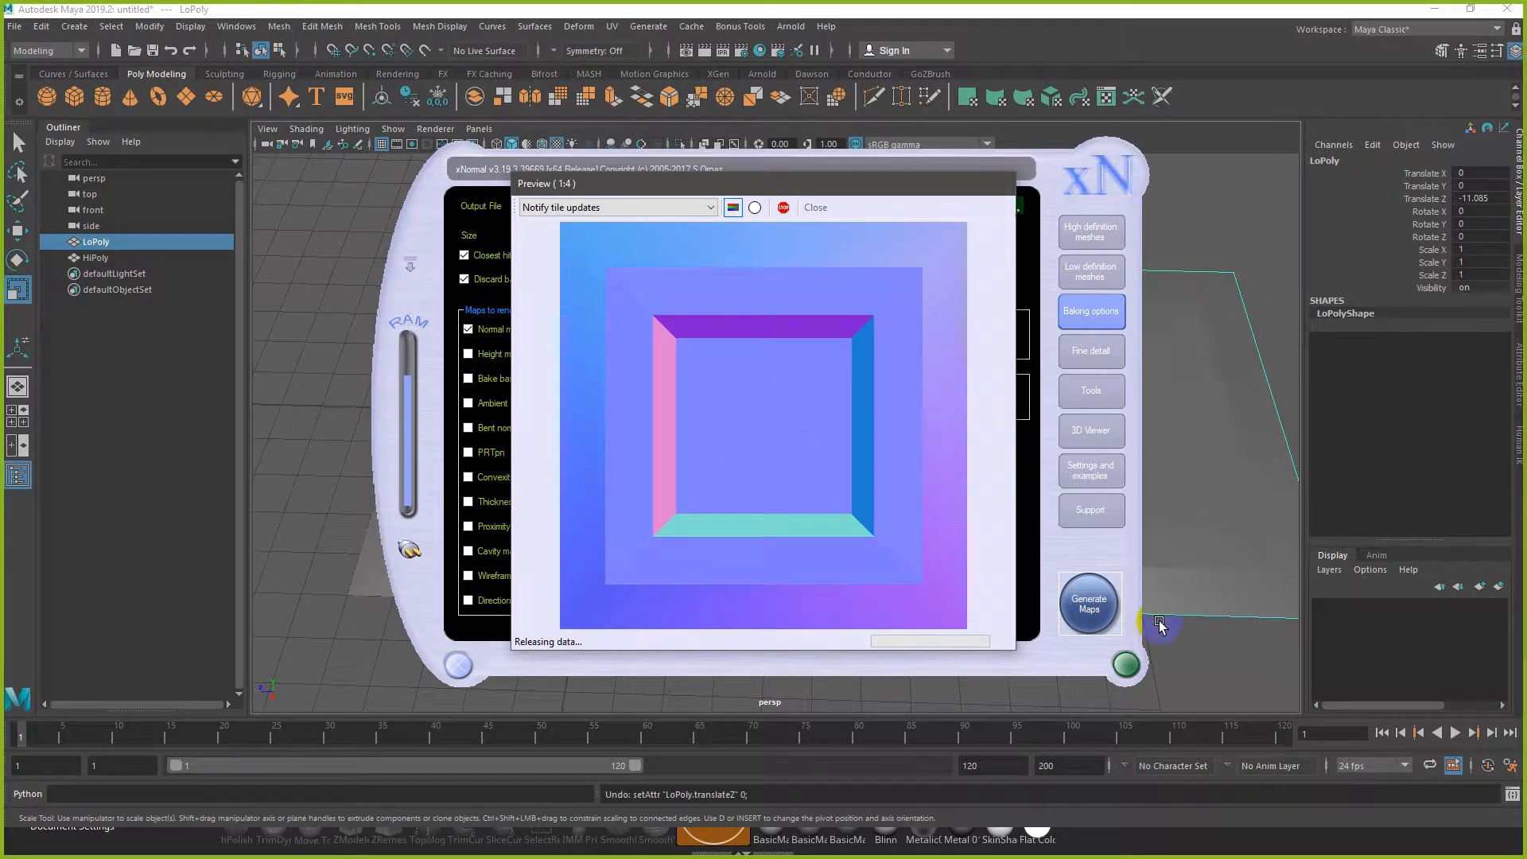
Step: Return to Maya and reload D:\Plane_normals.tga in the file texture of LoPoly's blinn2 bump mapping
left_click(1209, 650)
left_click(1084, 480)
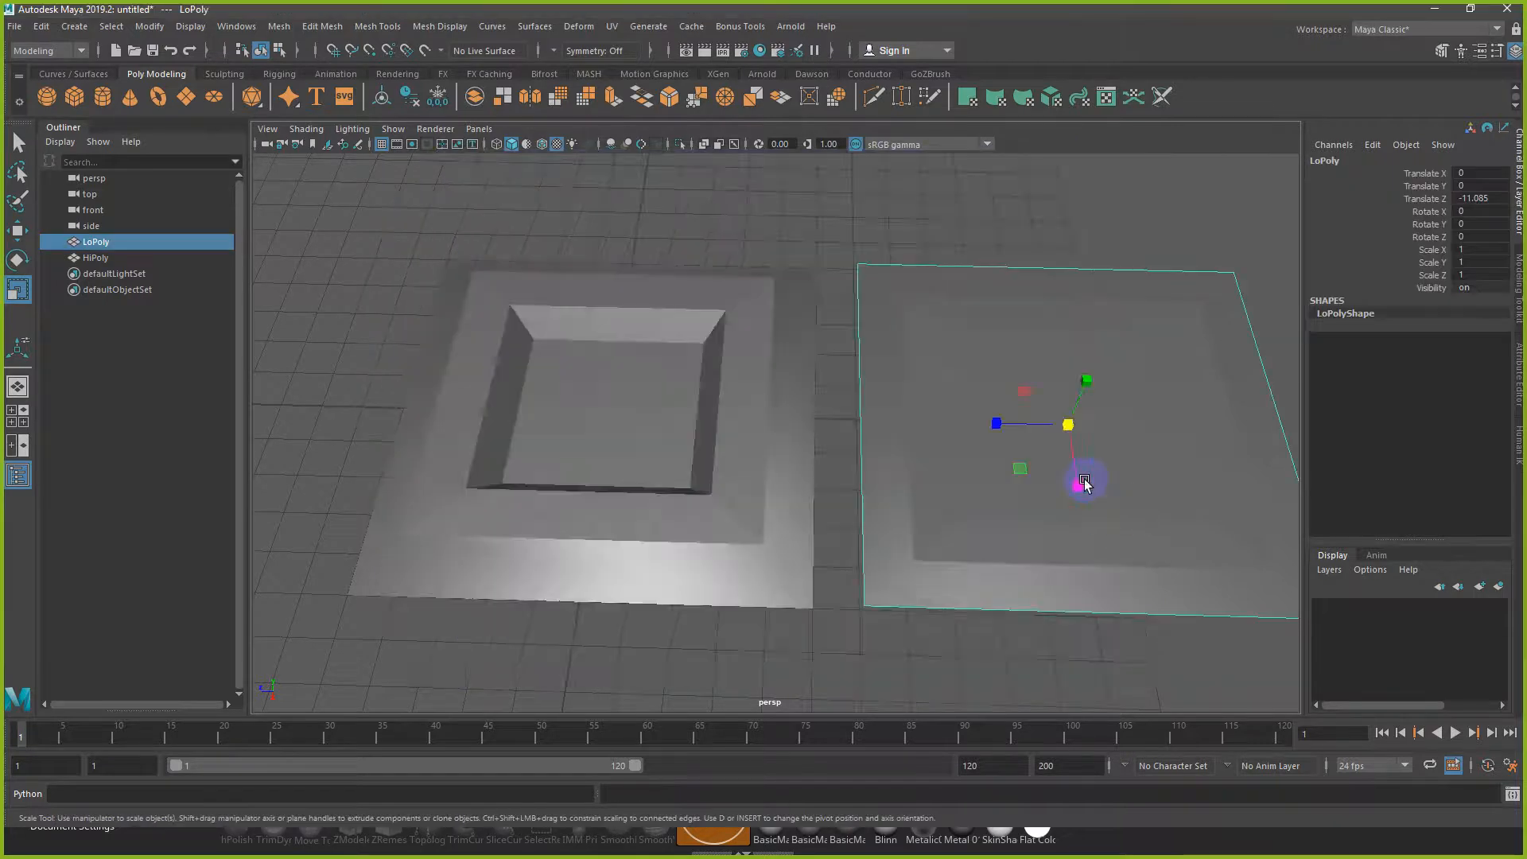
left_click_drag(1084, 481, 1134, 460, "alt")
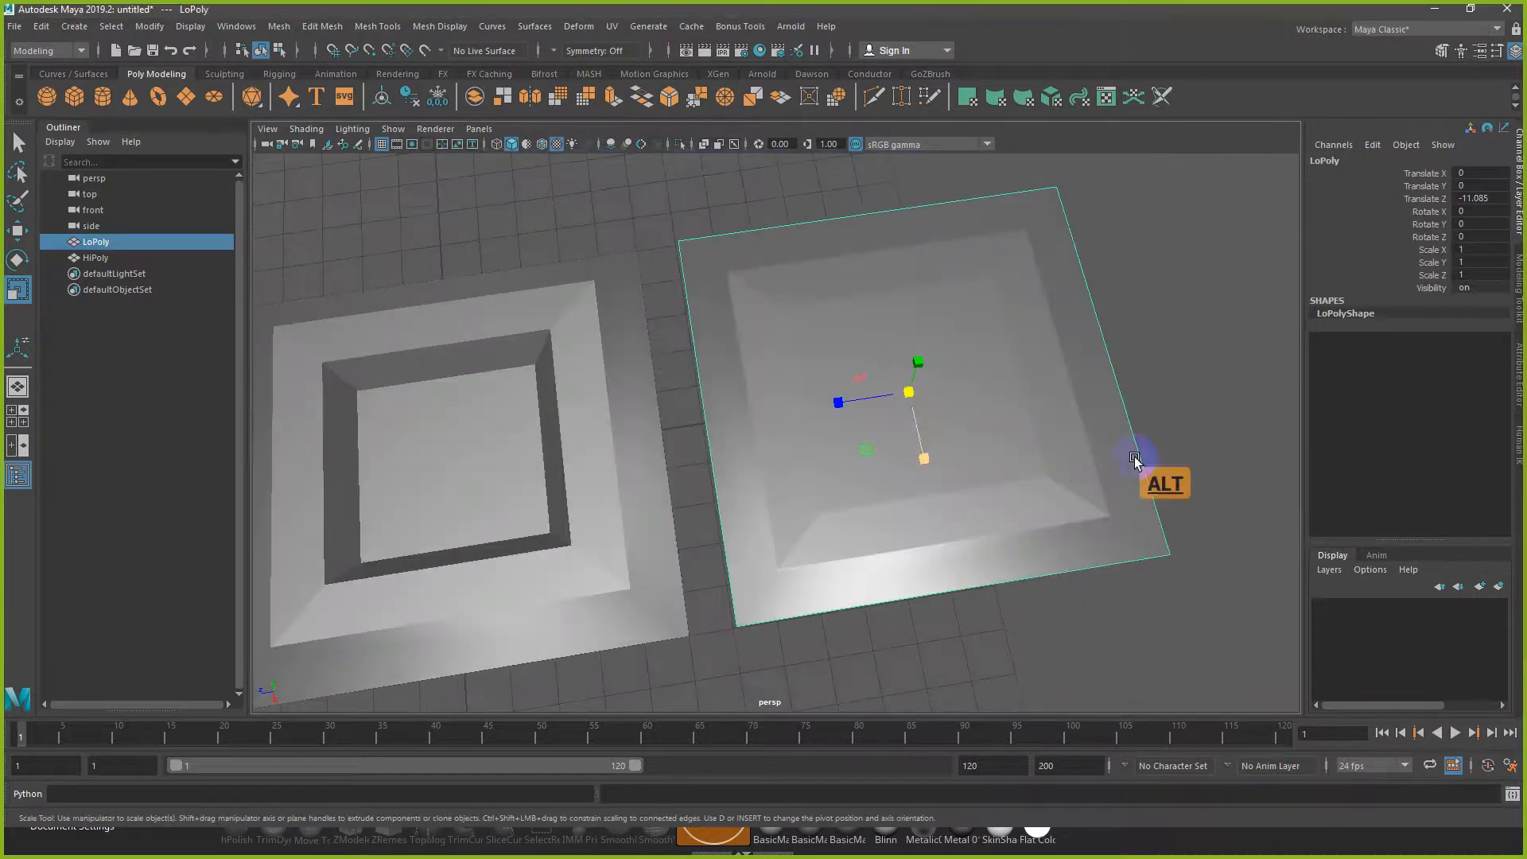
left_click(1520, 371)
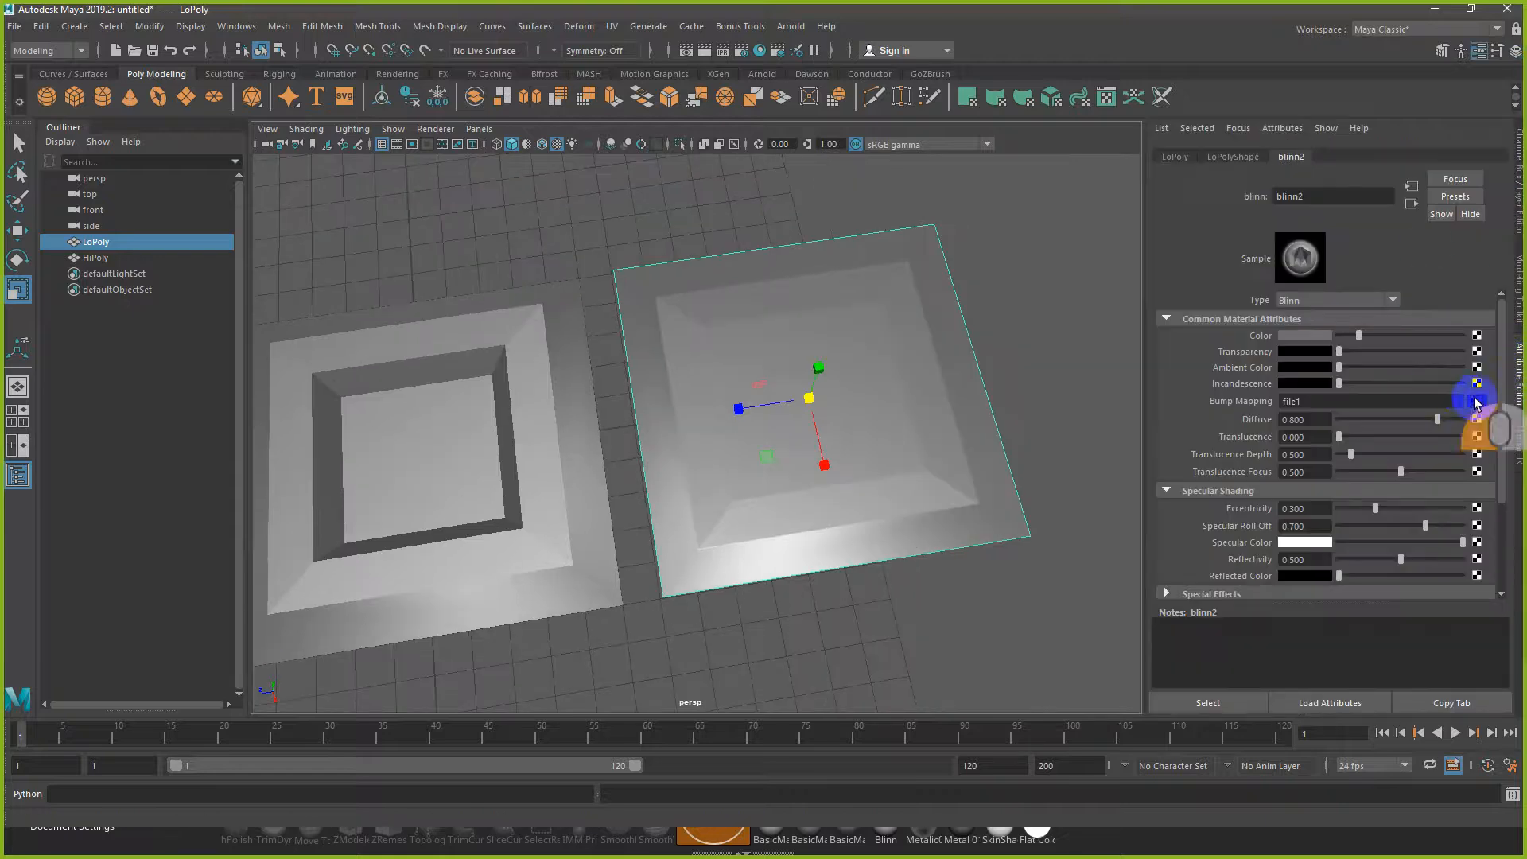
left_click(1313, 403)
left_click(1032, 392)
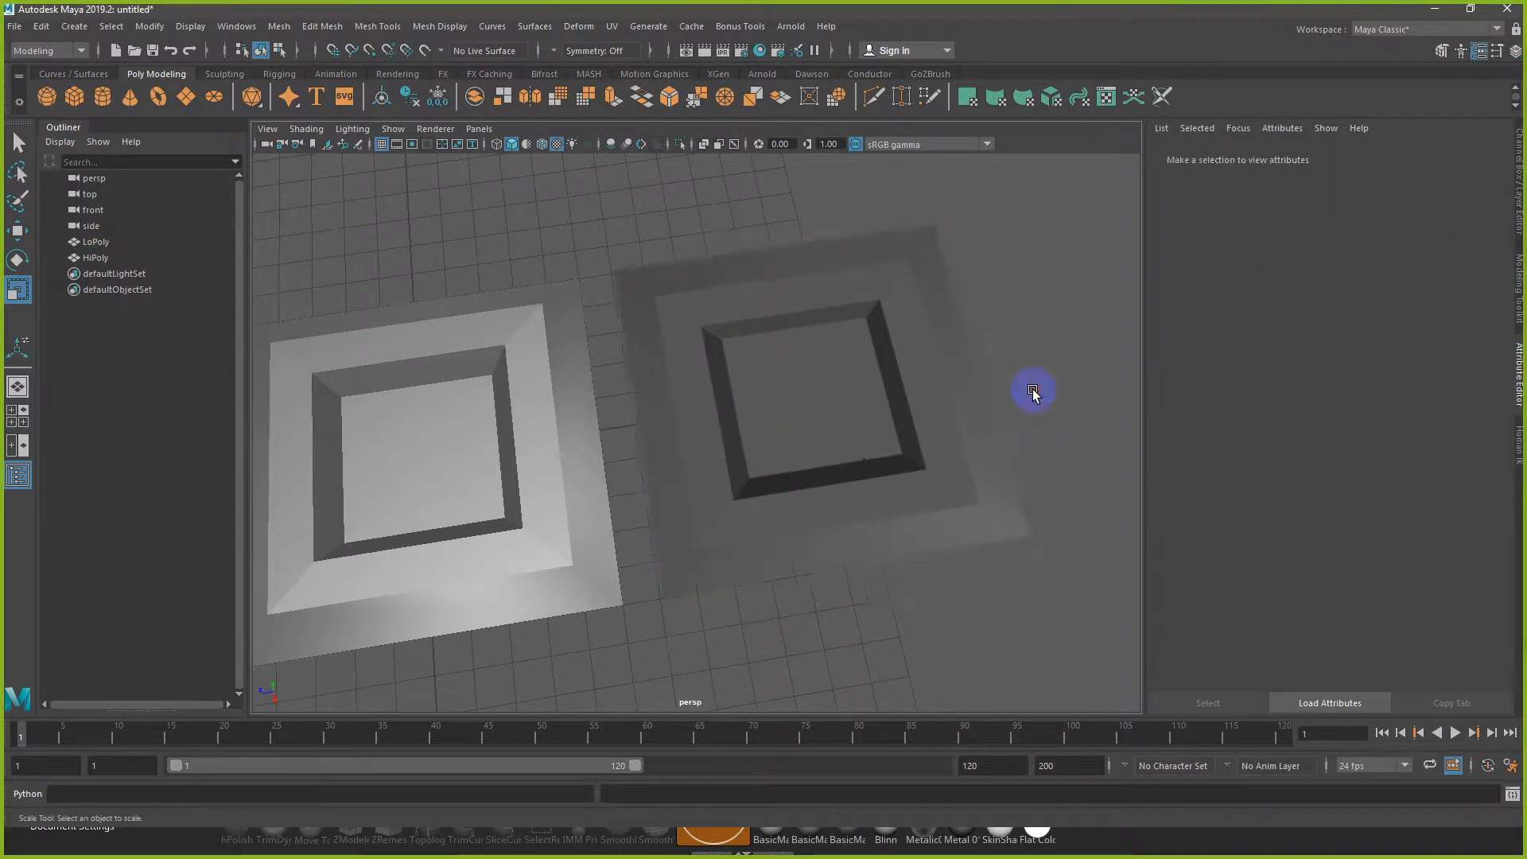
Step: Set the Color Space of LoPoly's normal map file texture to Raw and deselect the mesh
left_click_drag(1033, 392, 947, 361, "alt")
left_click(947, 361)
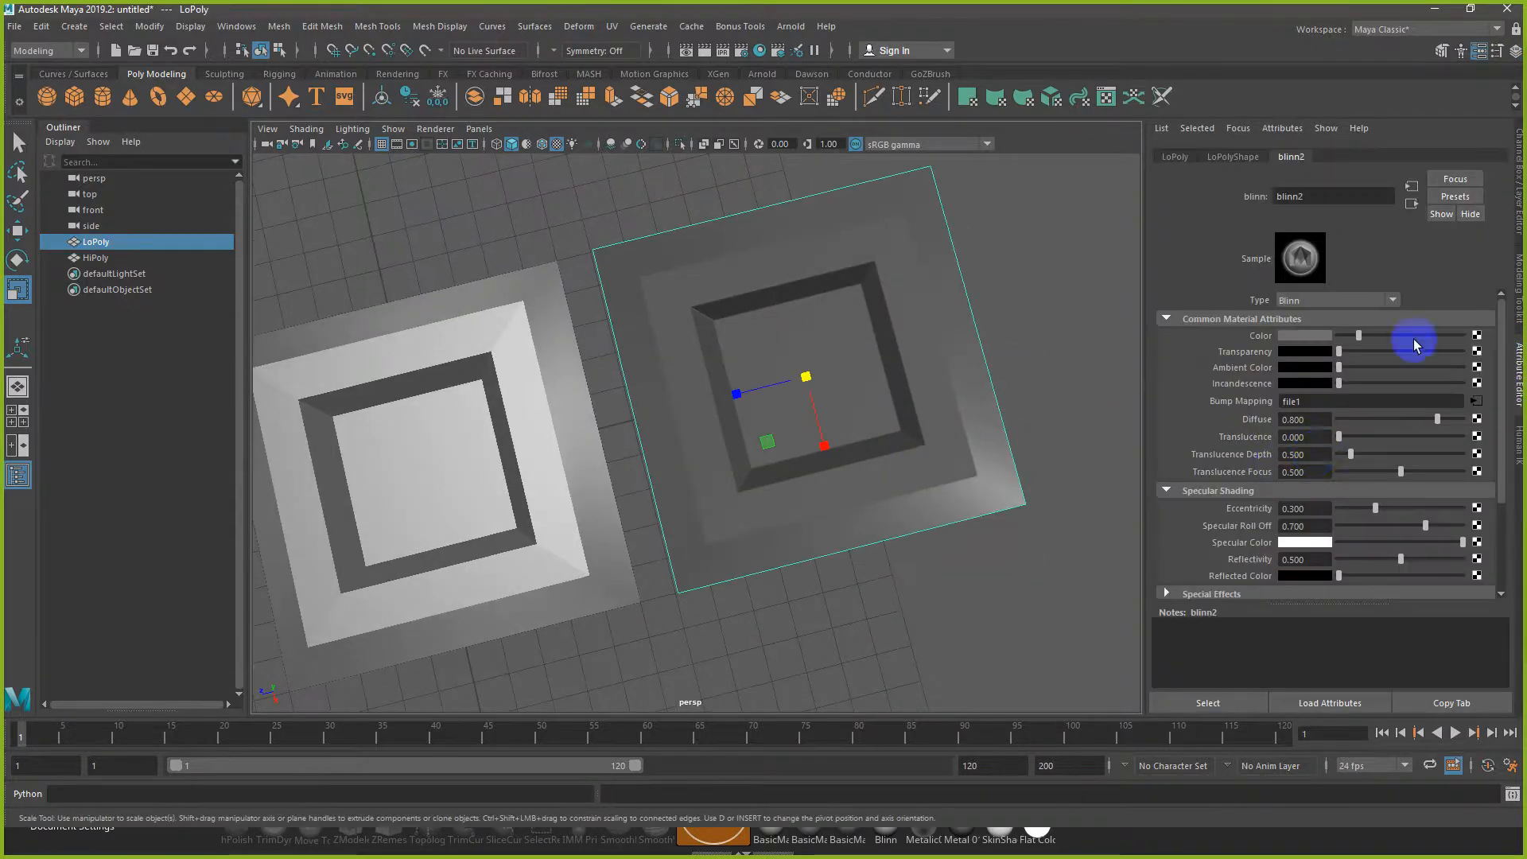
left_click(1475, 402)
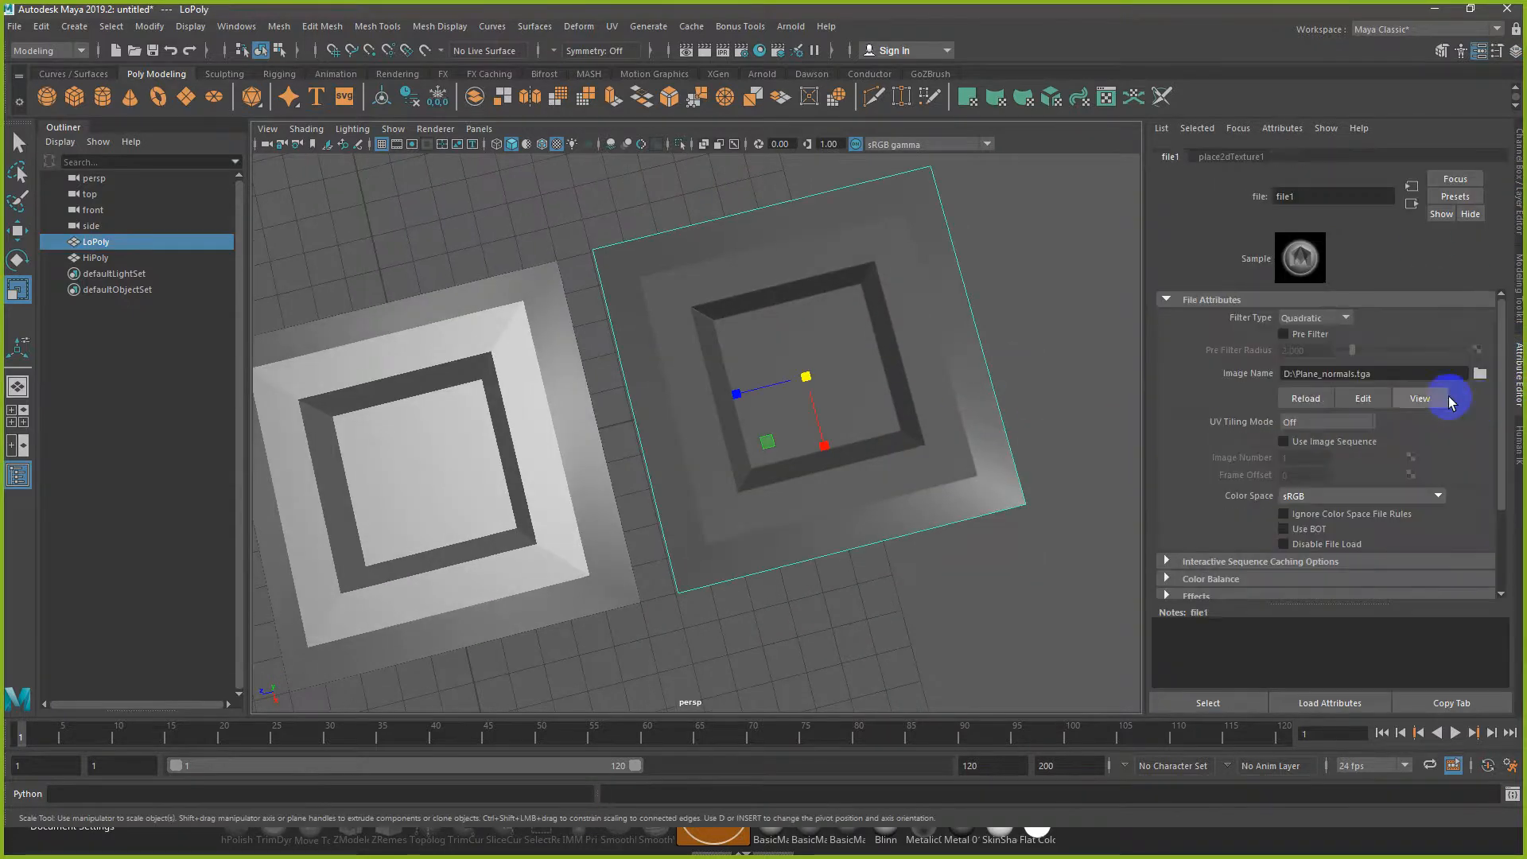
left_click(1322, 497)
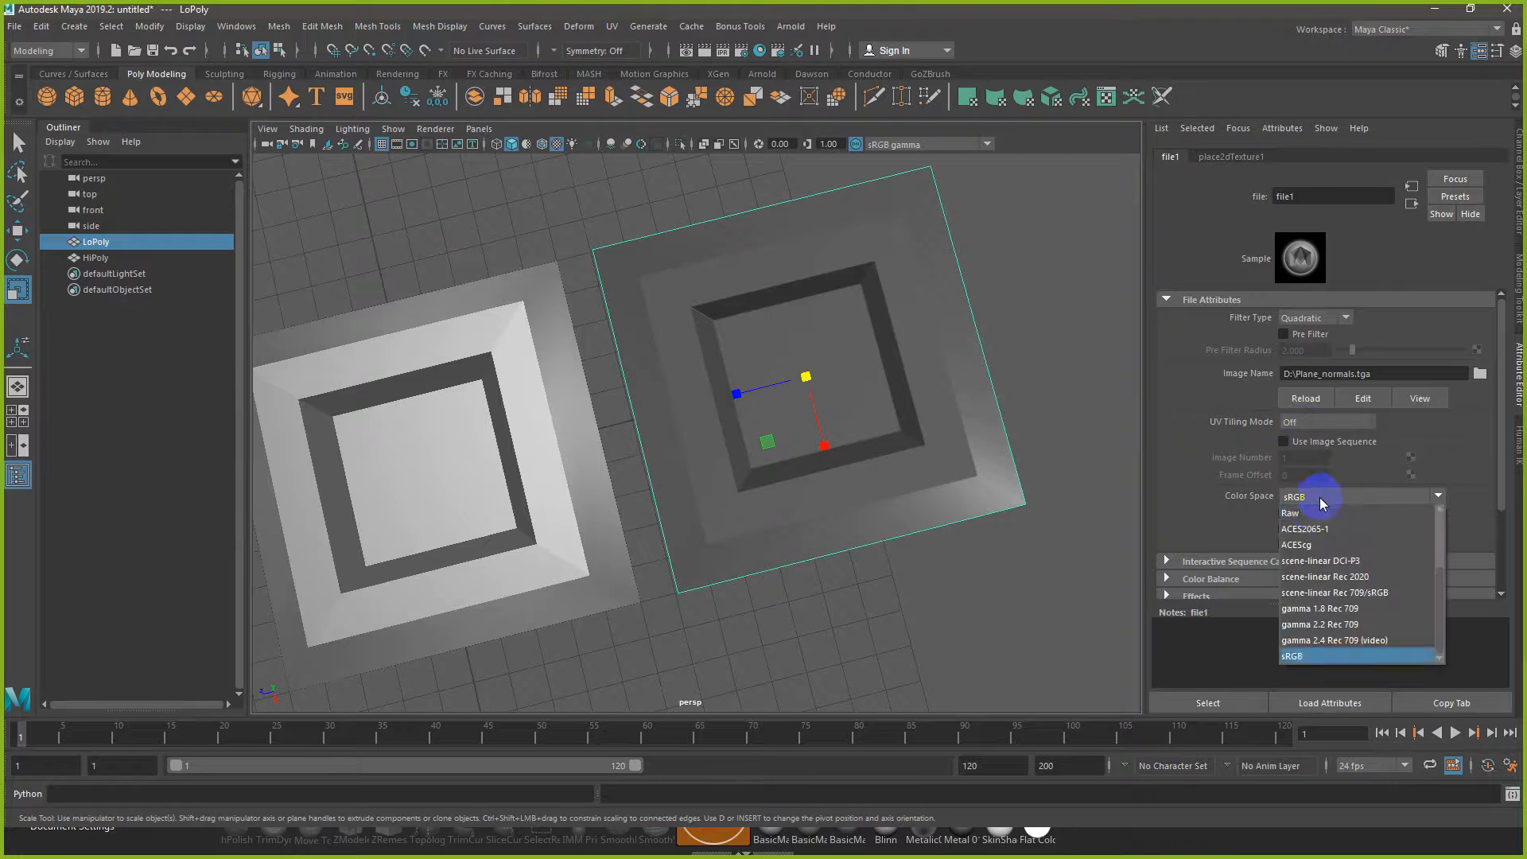
left_click(1304, 513)
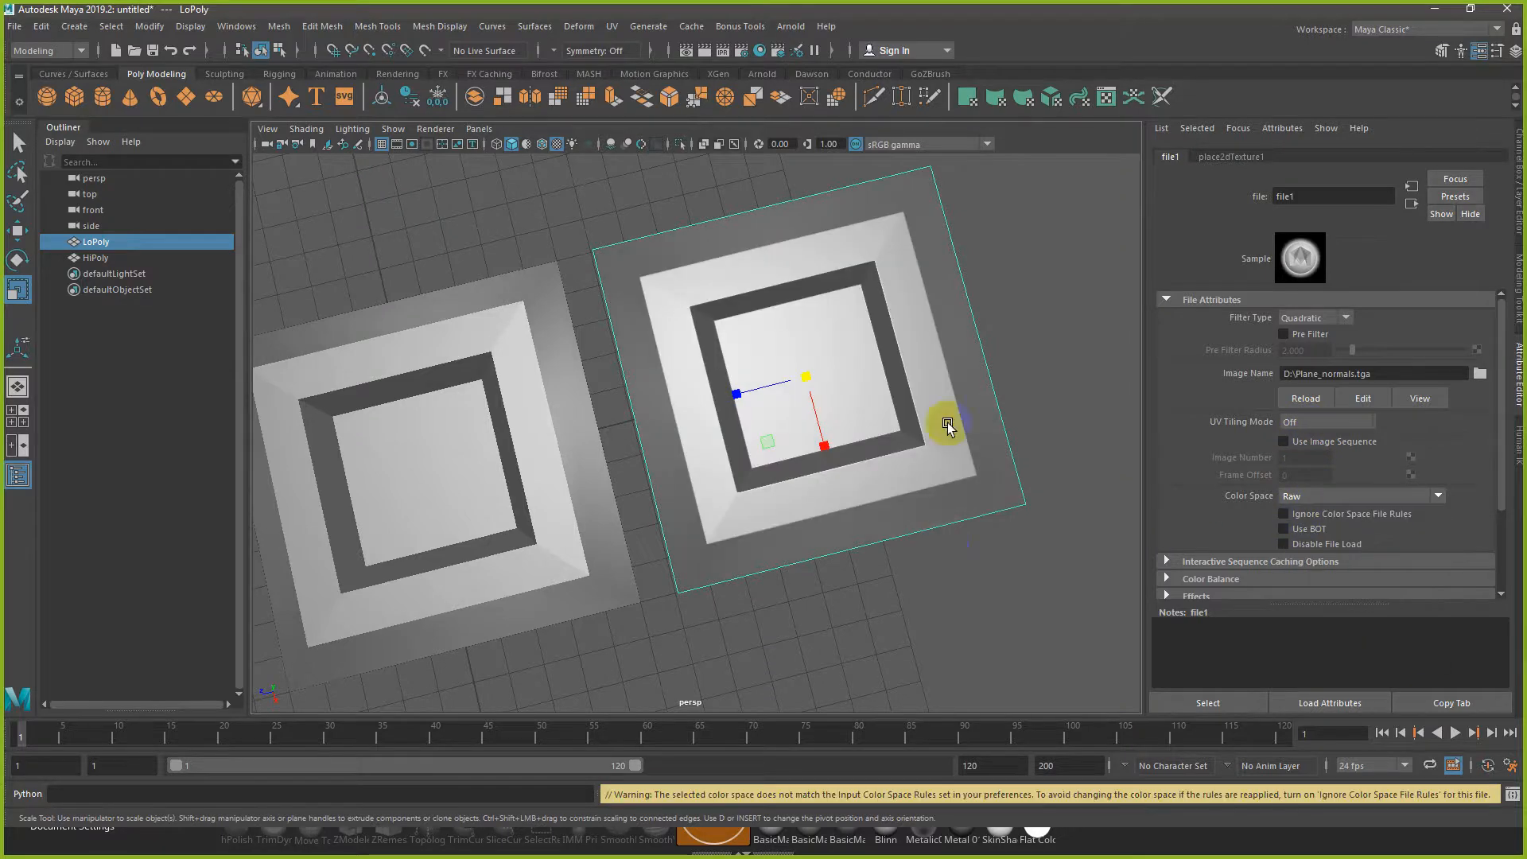
left_click(927, 521)
left_click_drag(927, 521, 671, 299, "alt")
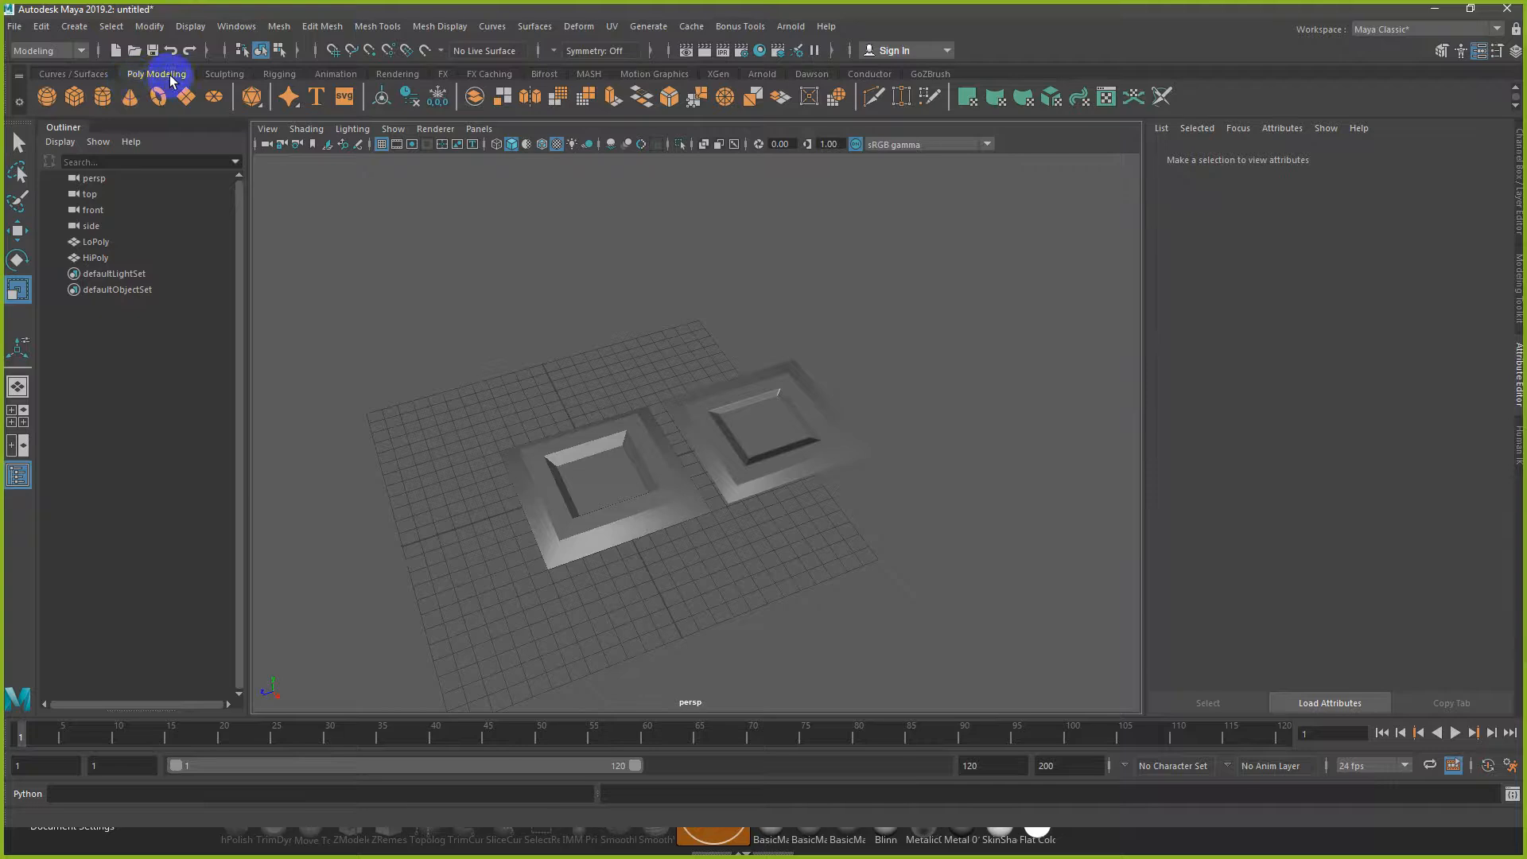
Step: Create a point light, turn on scene lighting in the viewport and raise the light above HiPoly
left_click(395, 74)
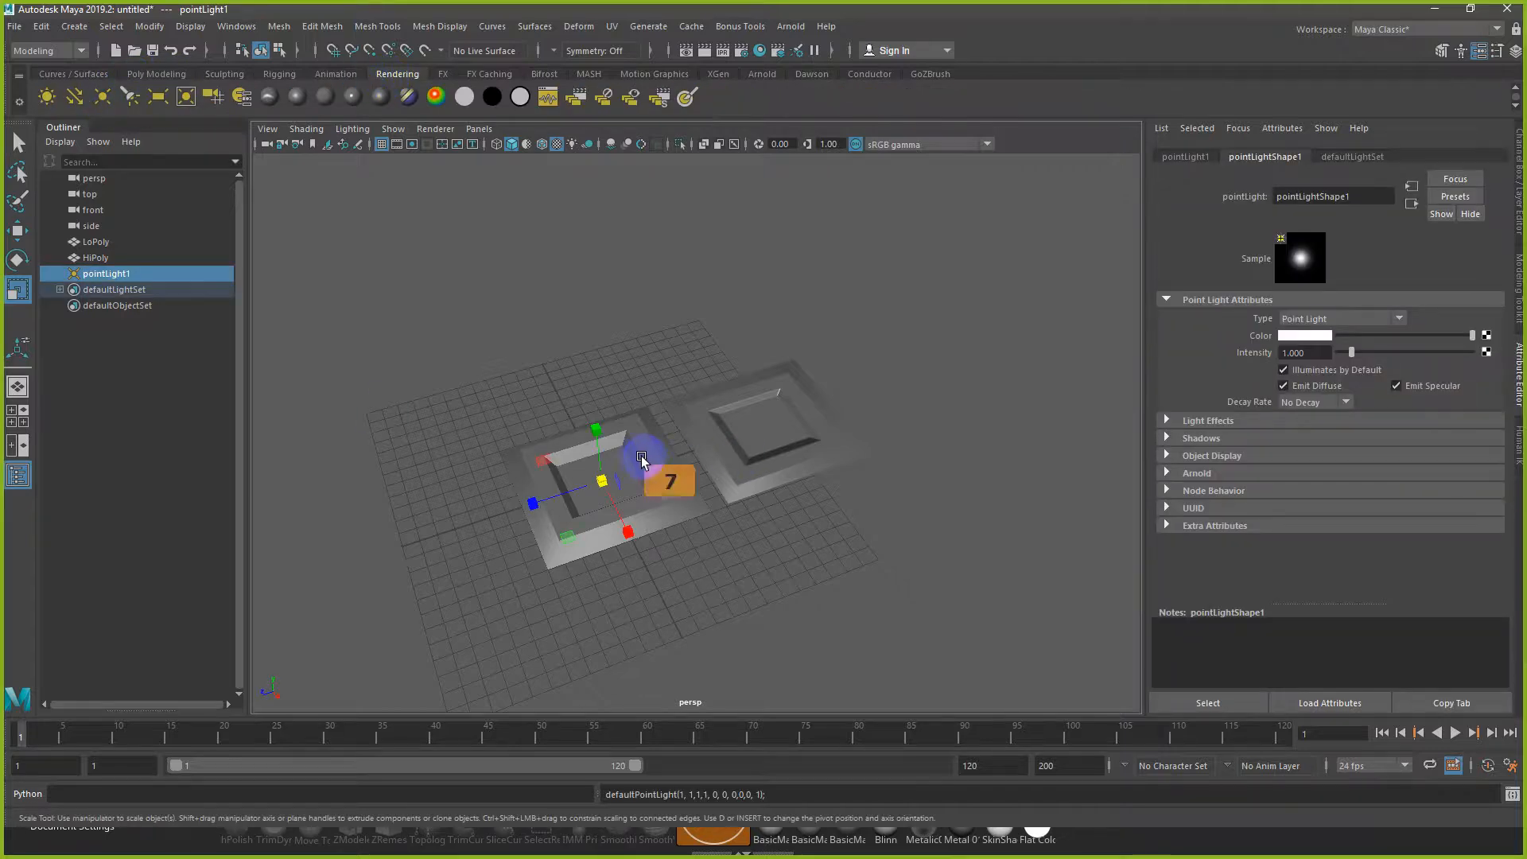
key("7")
key("w")
left_click_drag(609, 469, 601, 422)
Step: Move the point light higher and towards LoPoly so it illuminates the normal-mapped plane
right_click_drag(601, 421, 755, 500, "alt")
left_click_drag(754, 500, 828, 459, "alt")
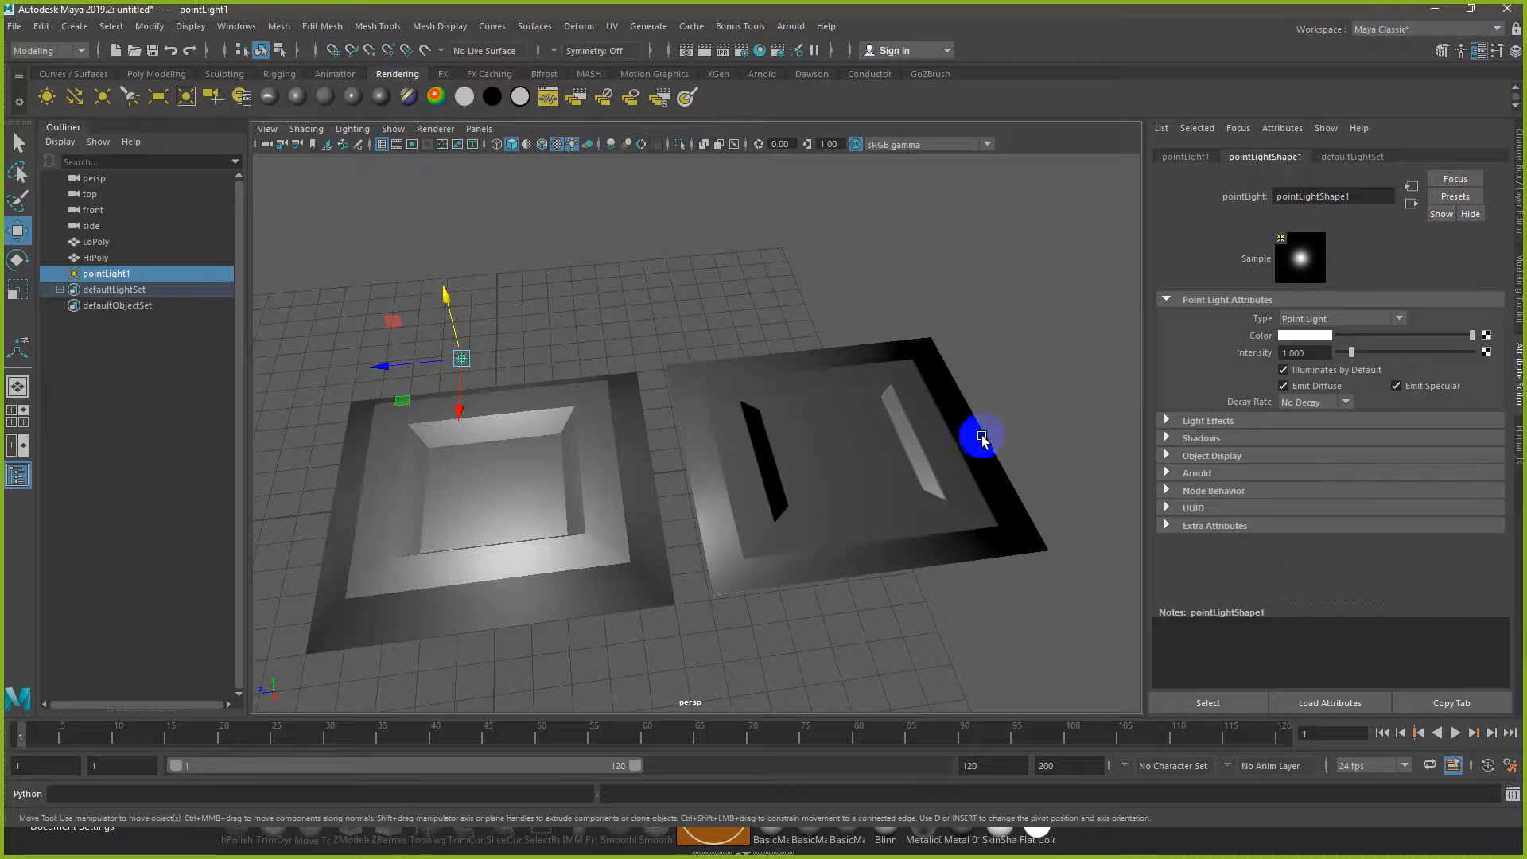
mouse_move(462, 350)
left_mouse_down()
mouse_move(493, 249)
mouse_move(999, 212)
mouse_move(821, 150)
mouse_move(316, 315)
mouse_move(875, 140)
mouse_move(981, 218)
mouse_move(406, 255)
mouse_move(1002, 225)
mouse_move(679, 219)
left_mouse_up()
Step: Switch to Firefox and search Google Images for "bump map vs normal map"
key("super")
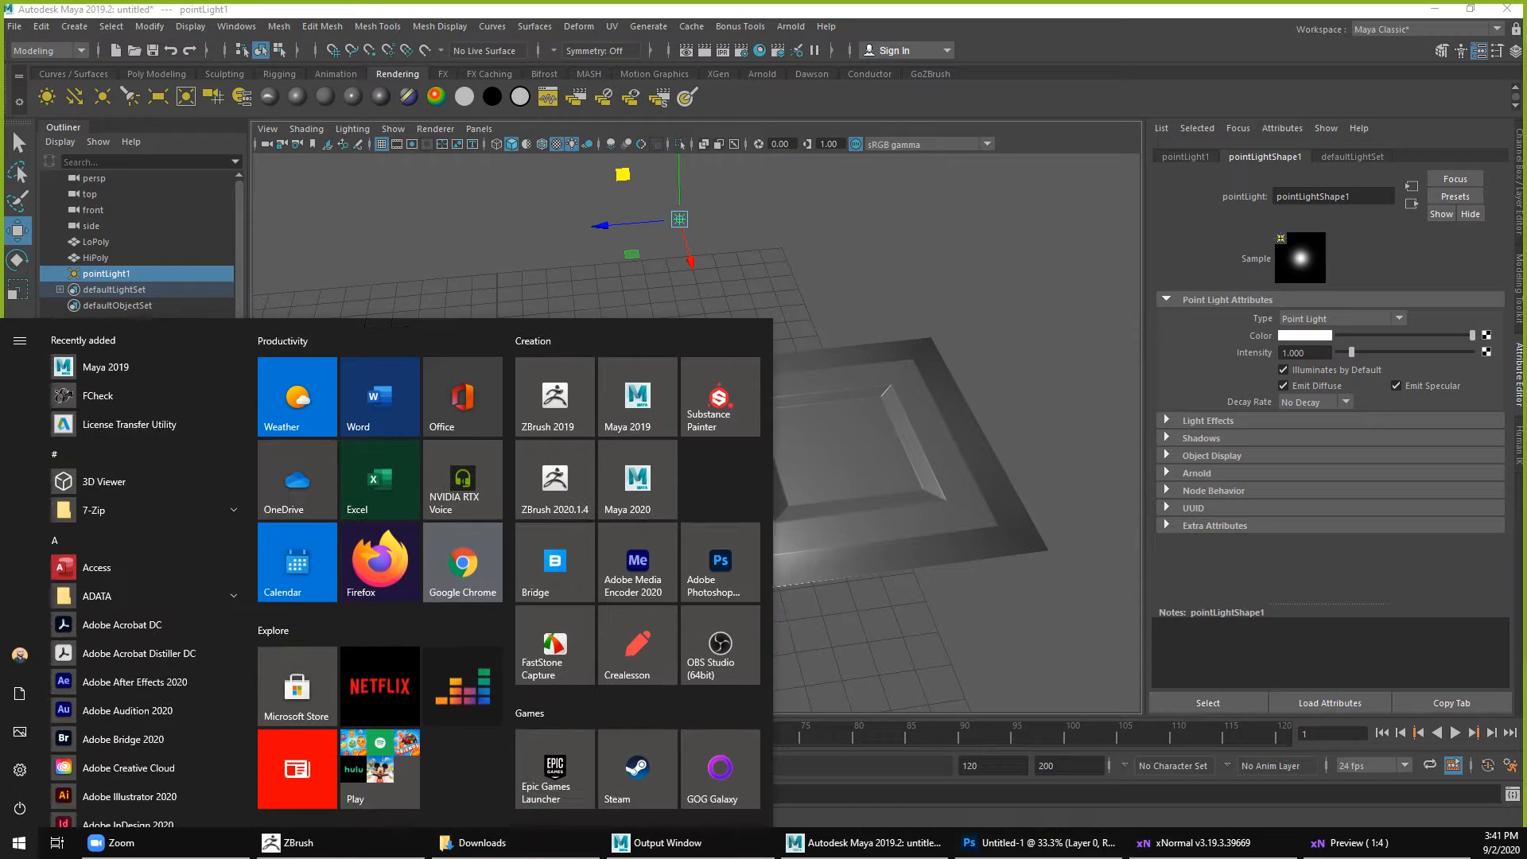
key("Escape")
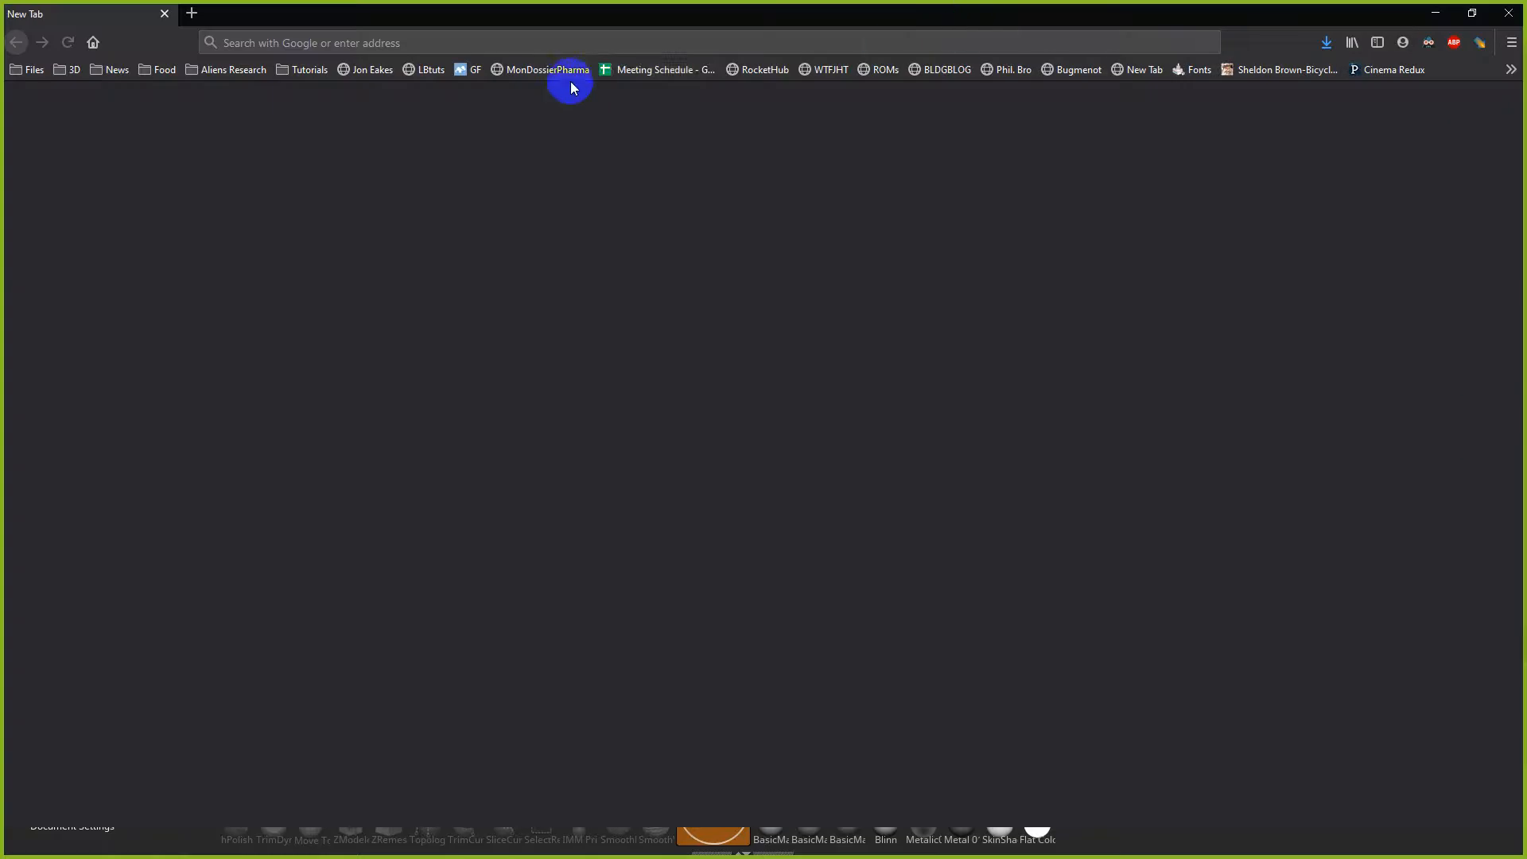
left_click(533, 43)
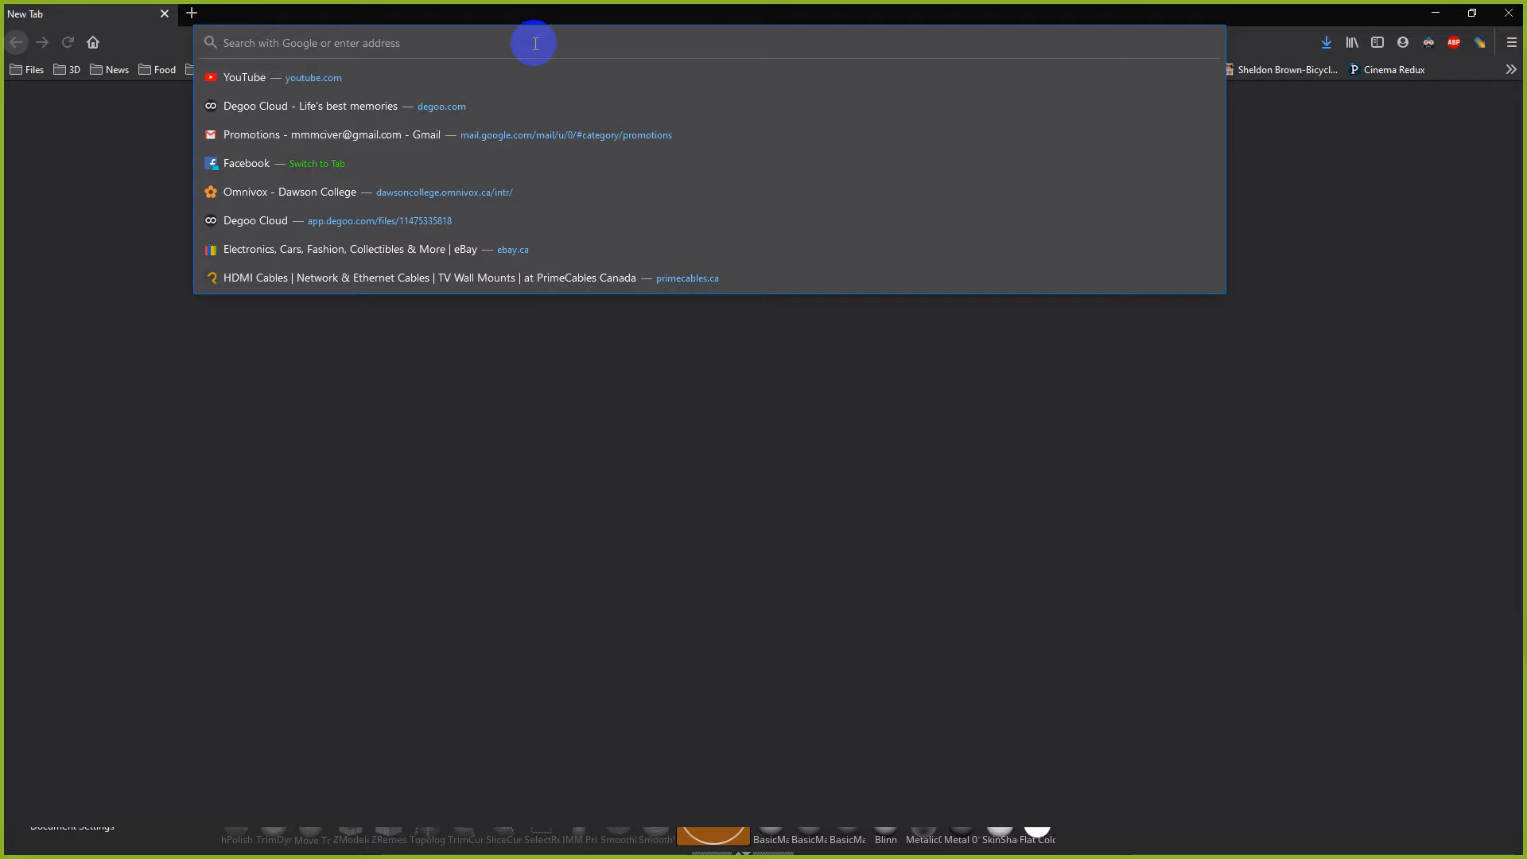
type("bump maps")
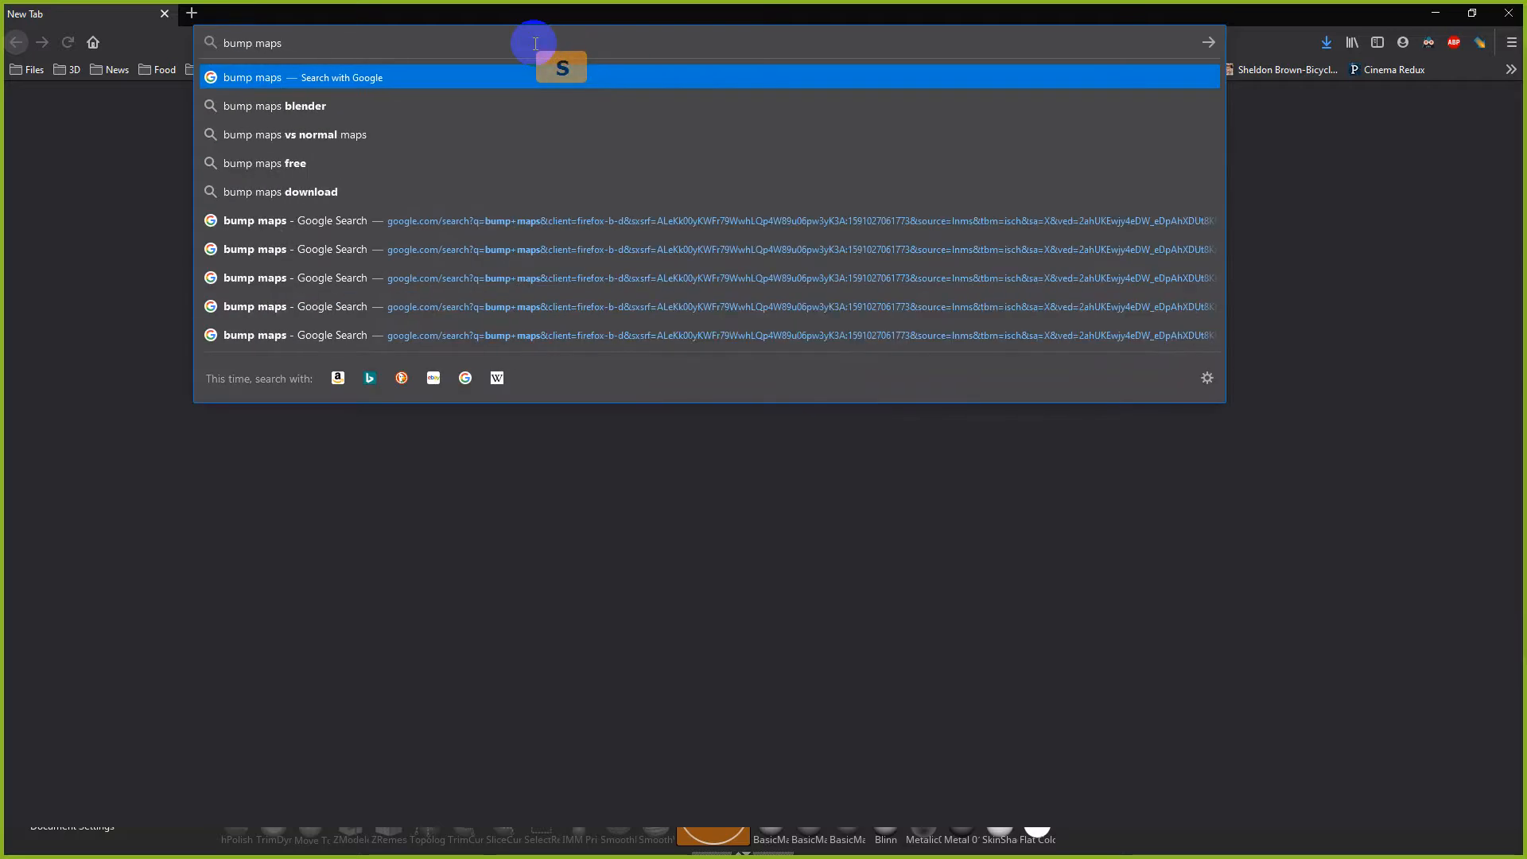
key("BackSpace")
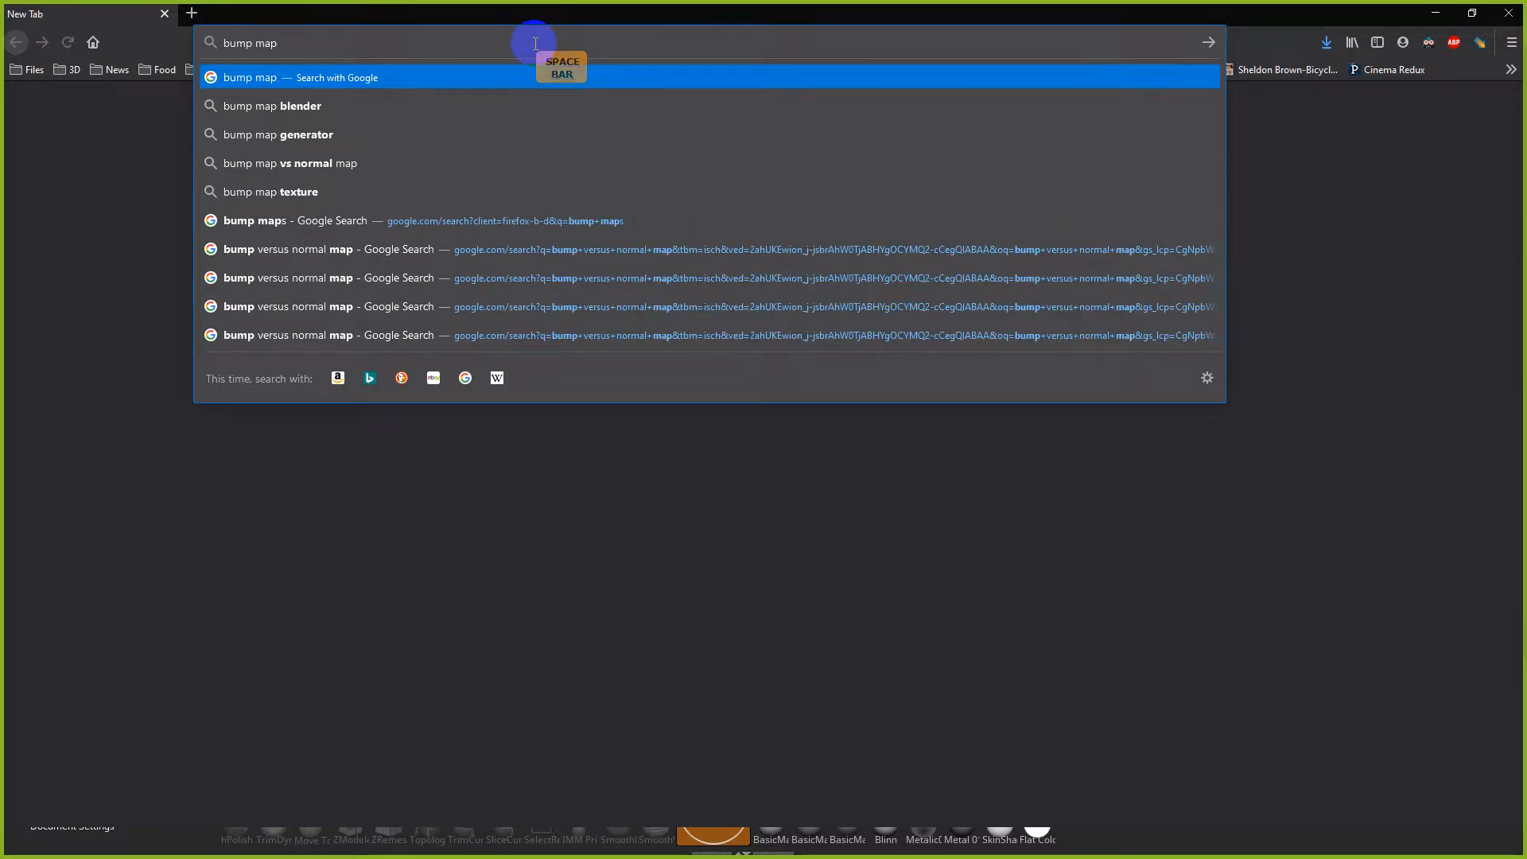
type("ver")
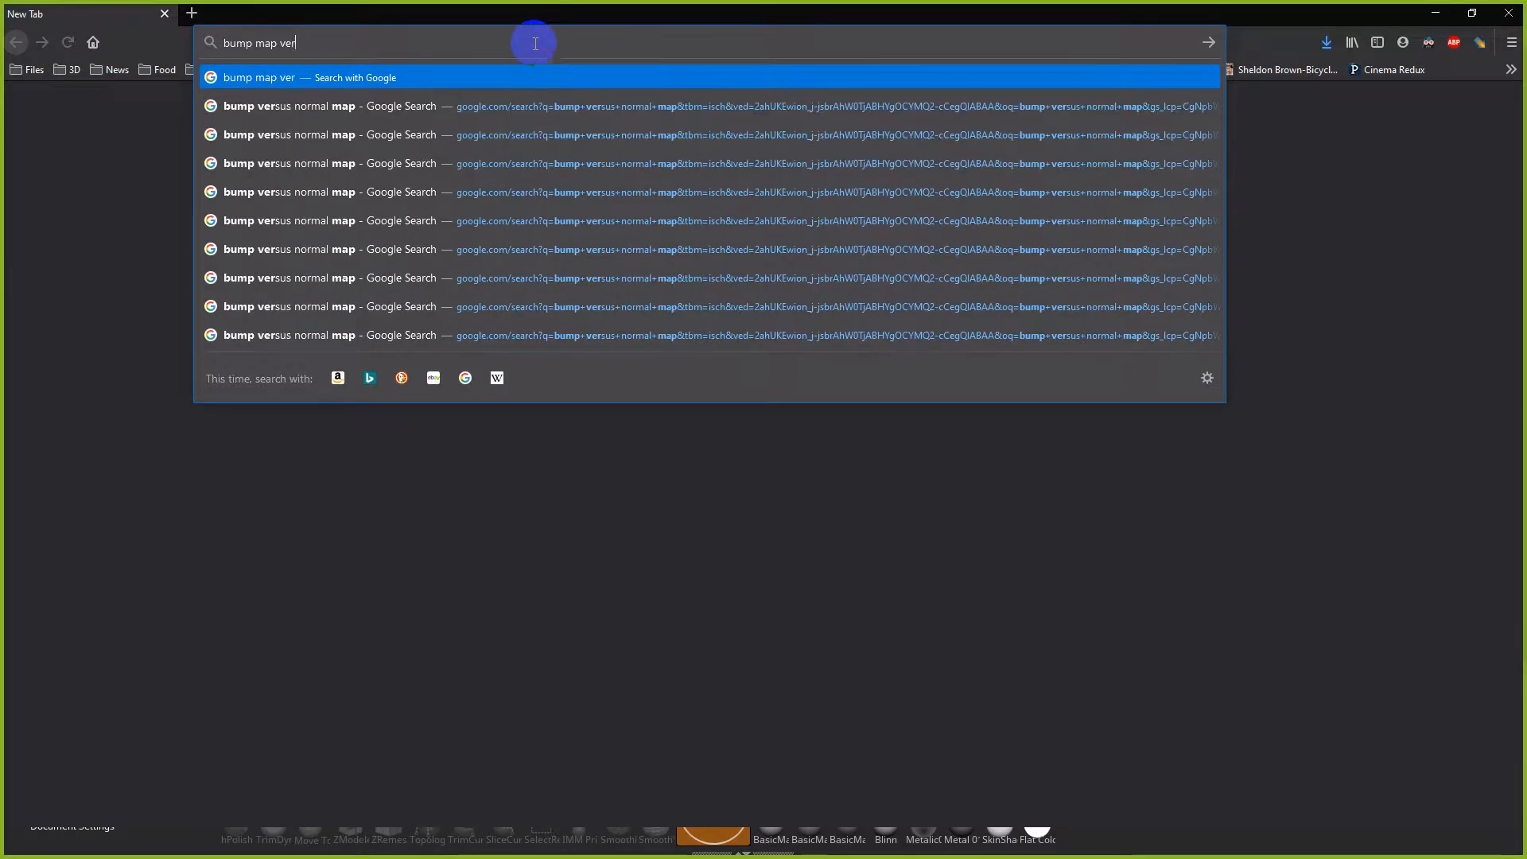
key("BackSpace")
key("BackSpace")
type("s normal map")
key("Return")
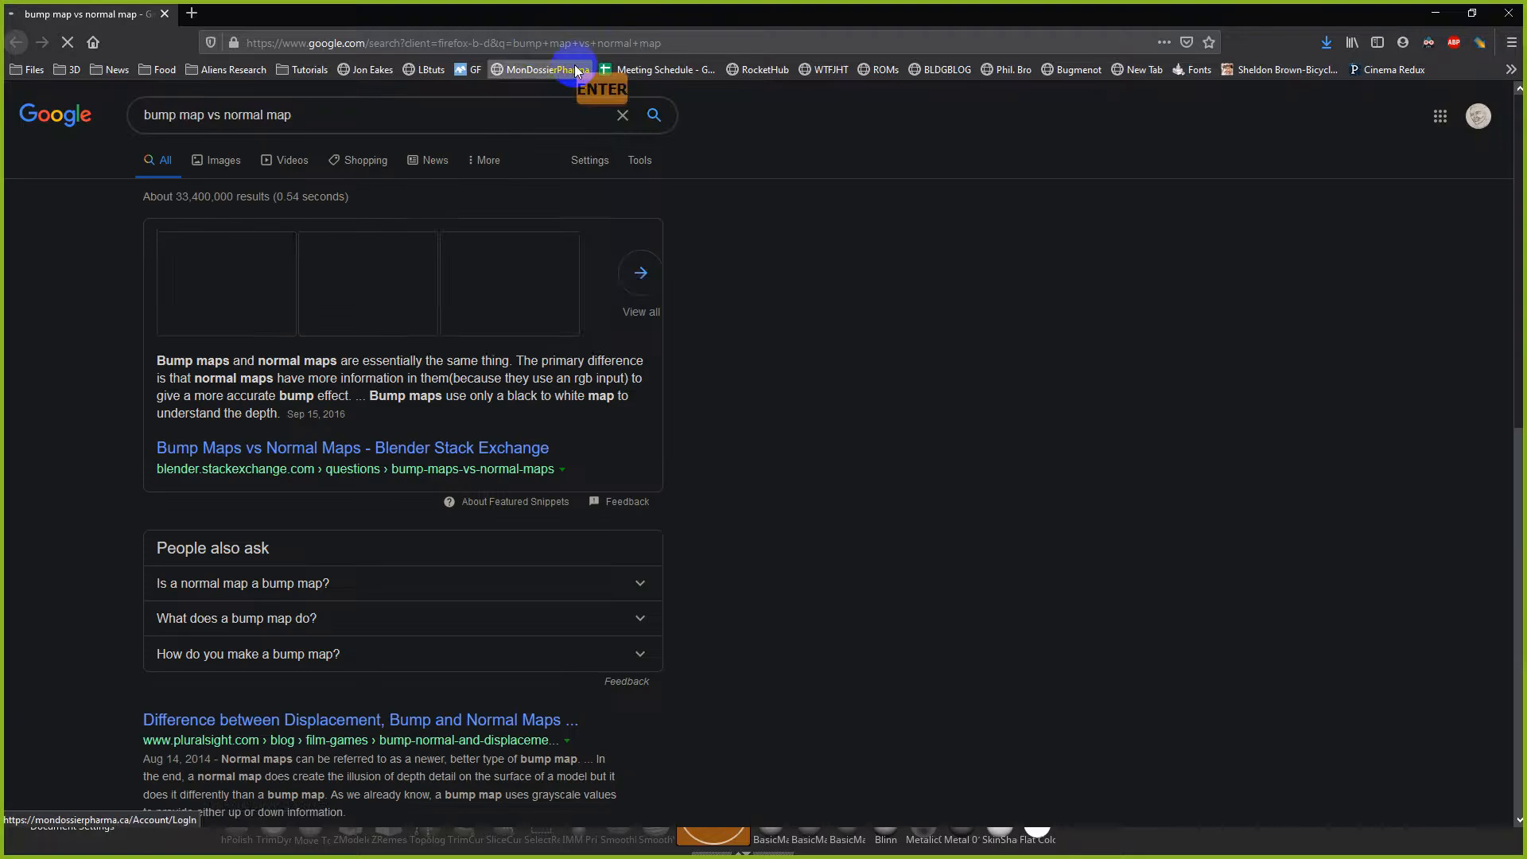
left_click(209, 161)
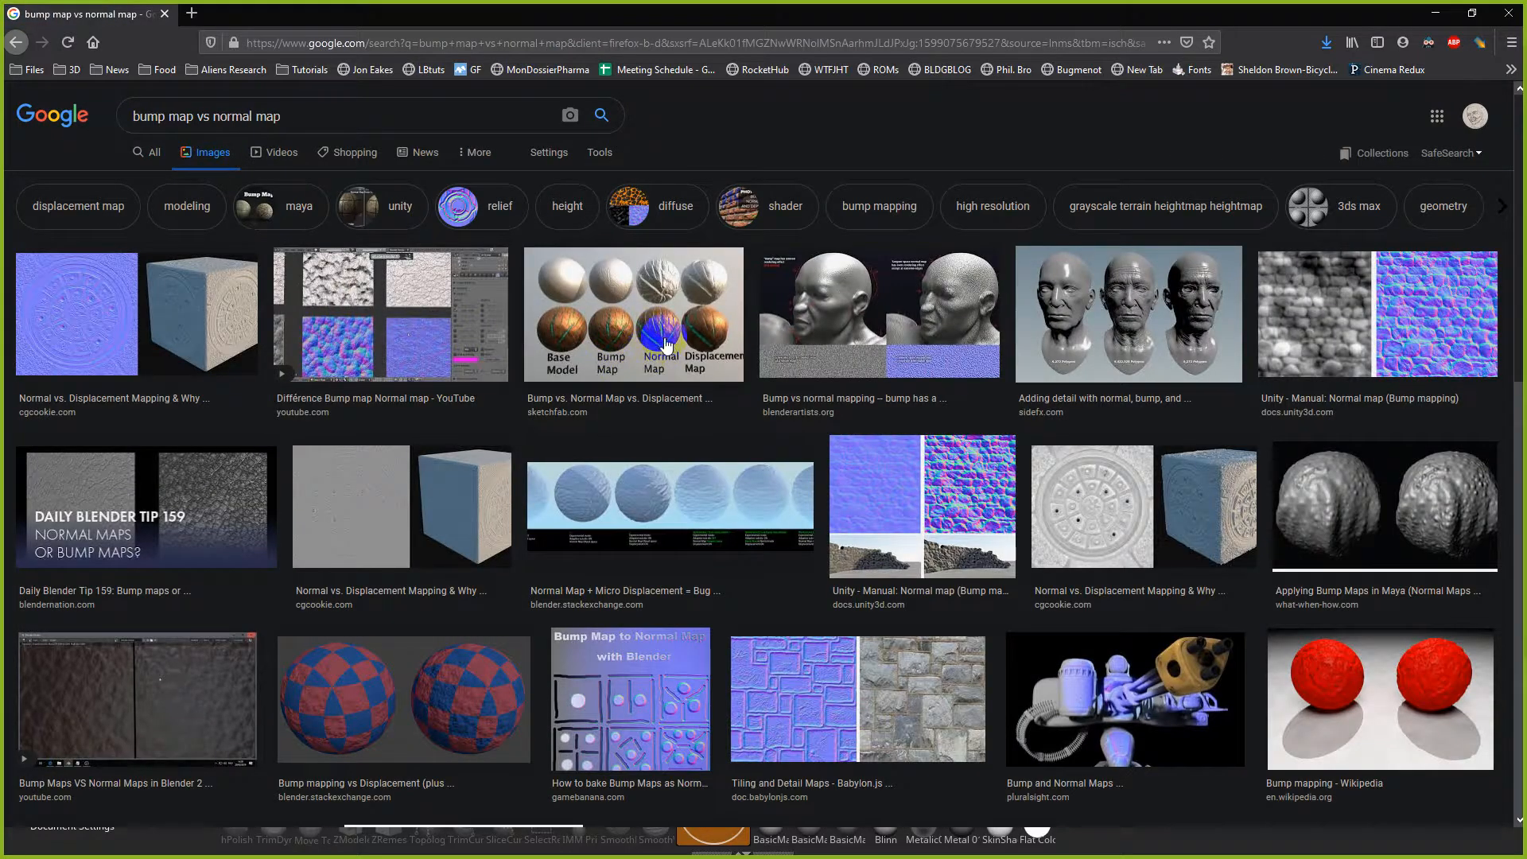
Step: Compare CG Cookie's grayscale displacement and normal map examples, and open the 3DKC Per-Pixel Displacement image from the related images
left_click(1058, 507)
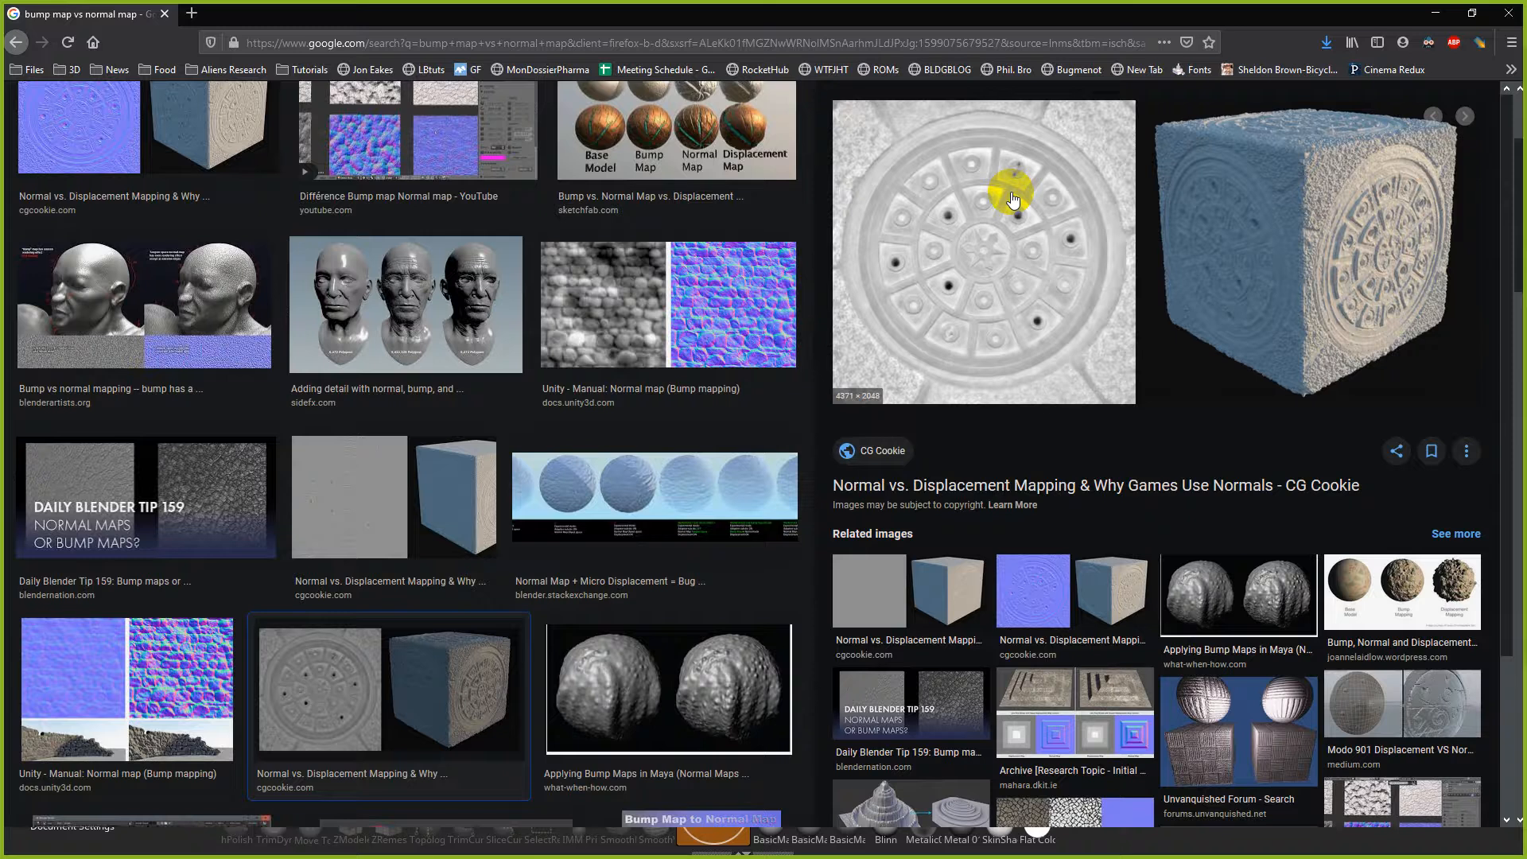
left_click(1087, 588)
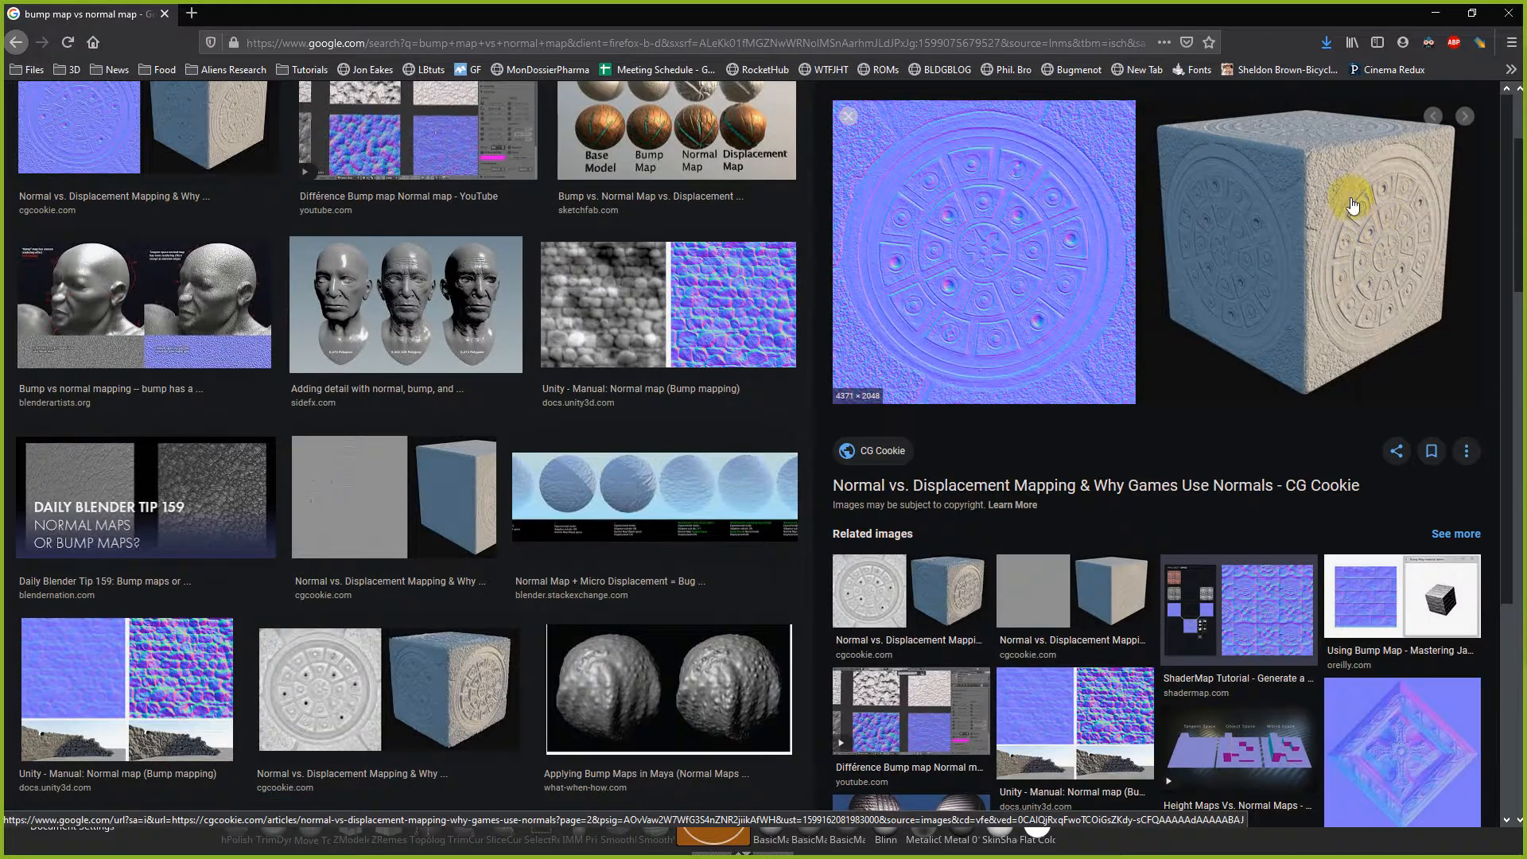
left_click(954, 556)
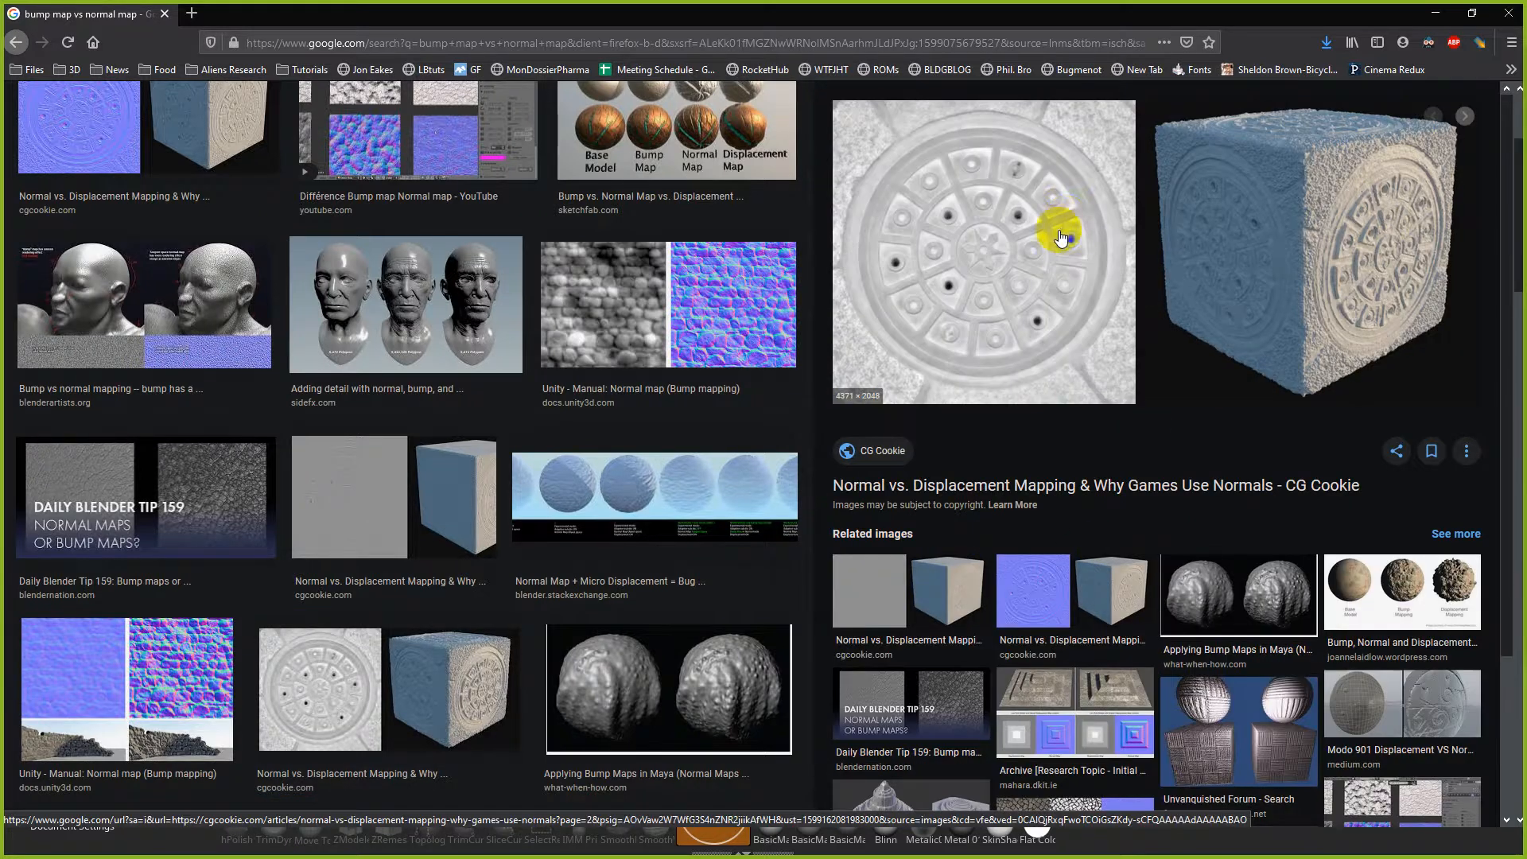
left_click(1073, 599)
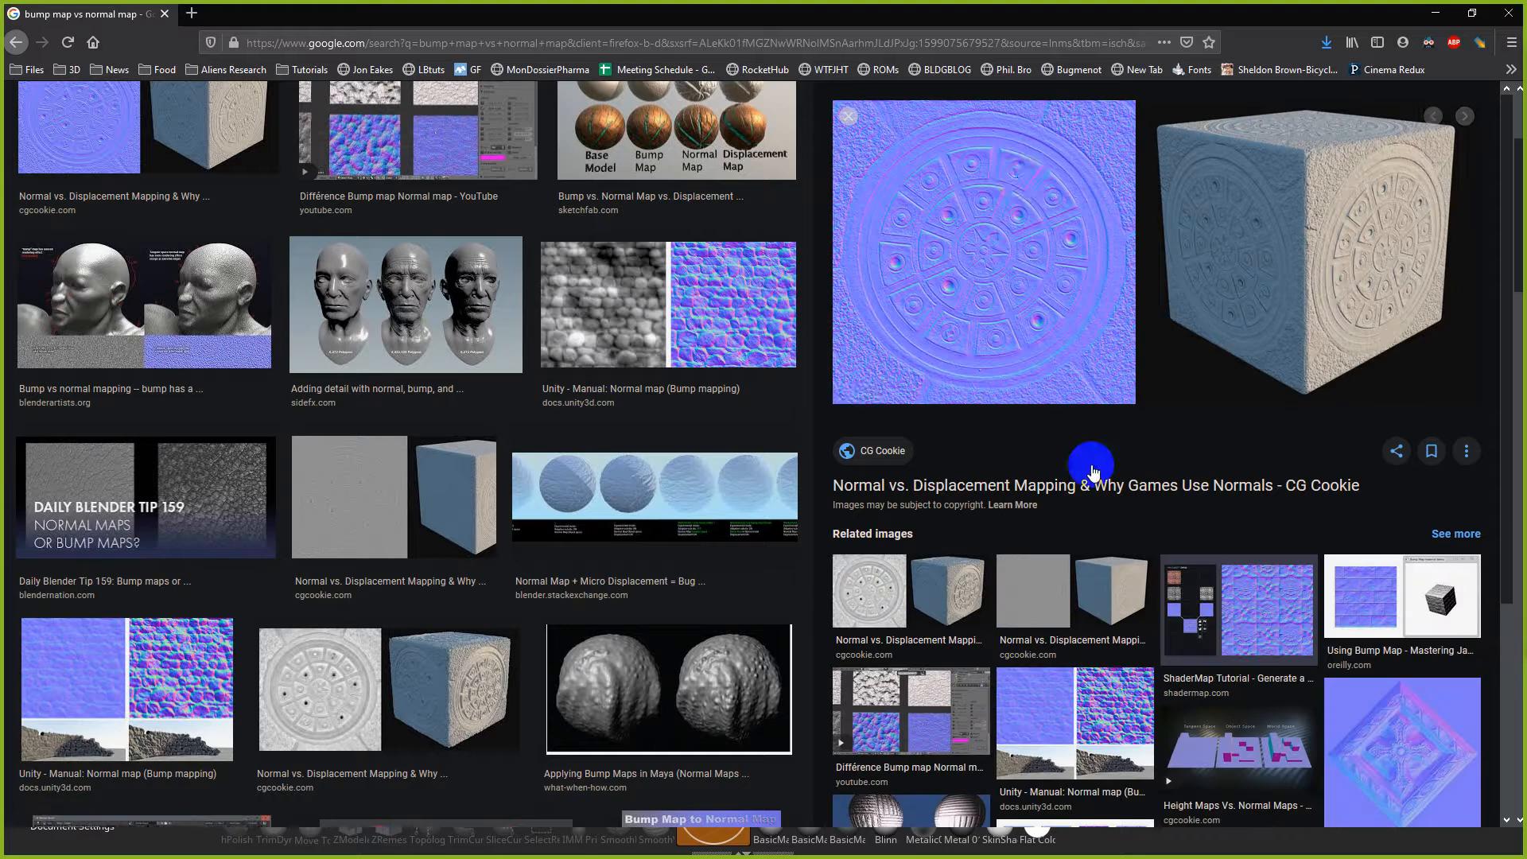
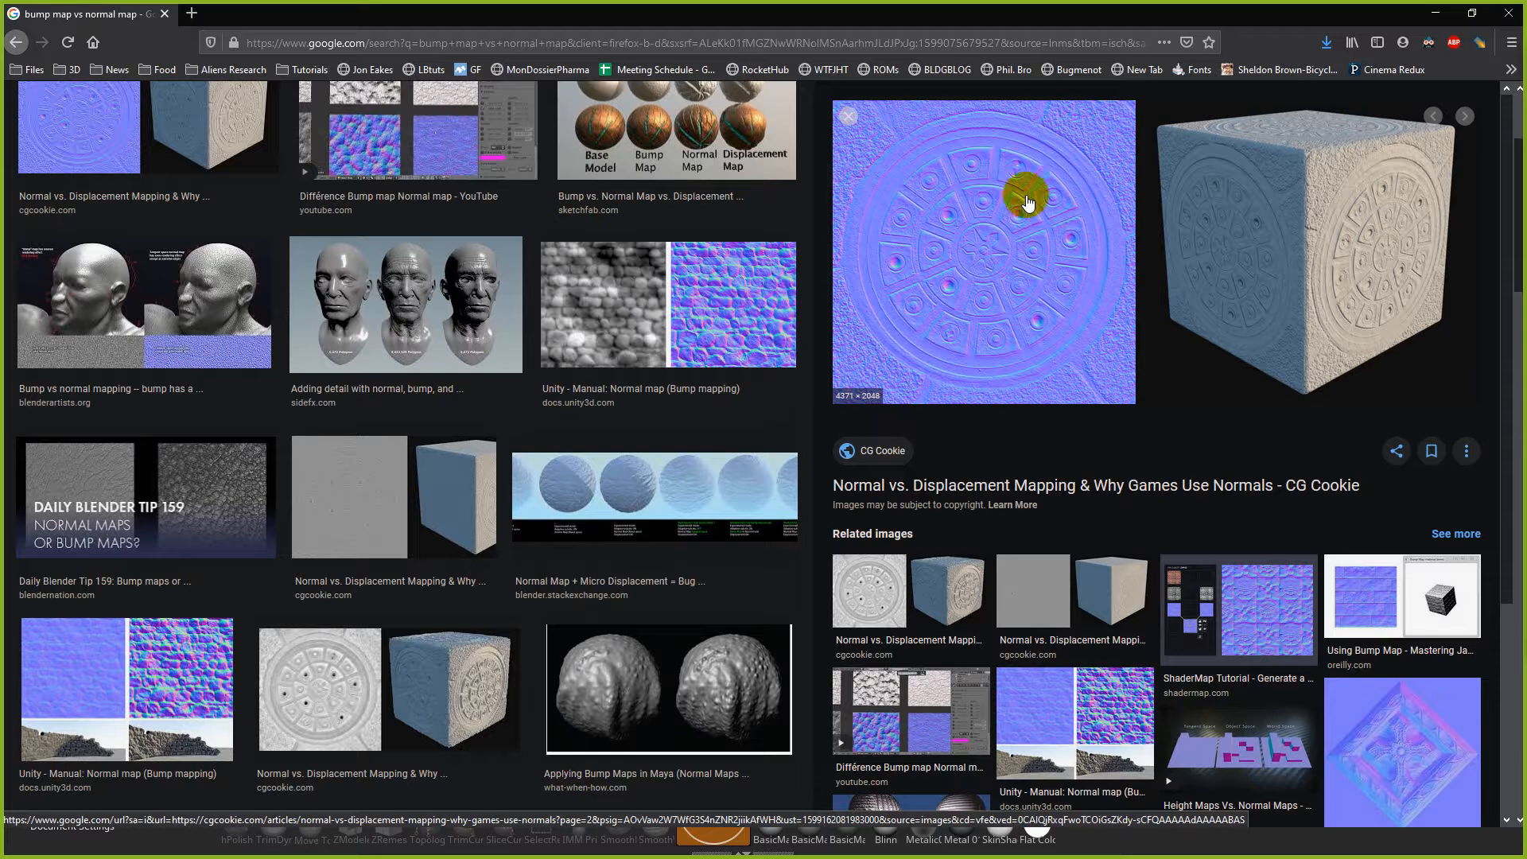
left_click(915, 598)
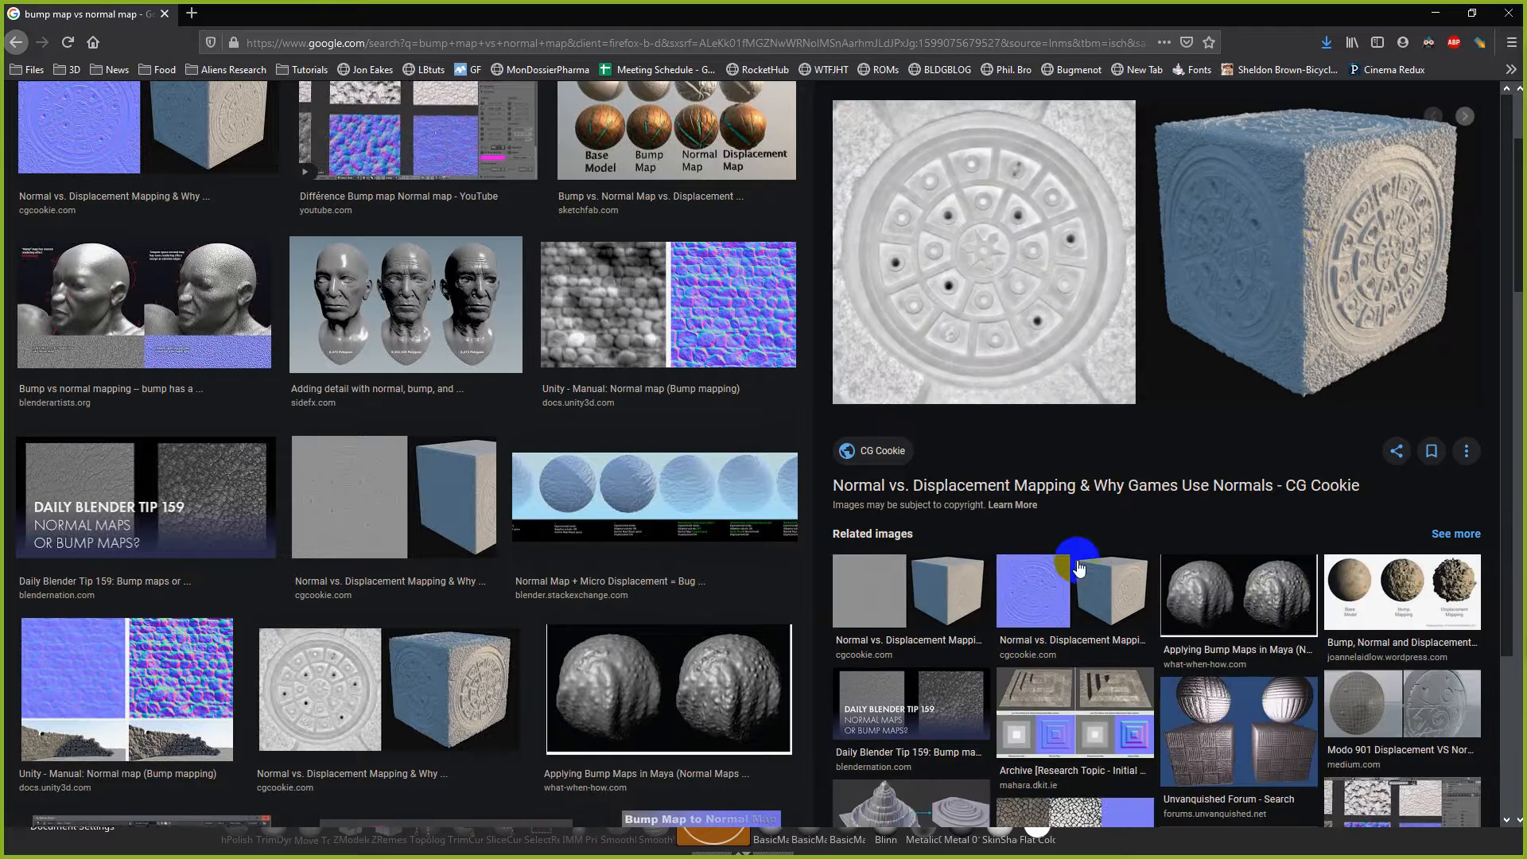
scroll(1078, 568, "down", 3)
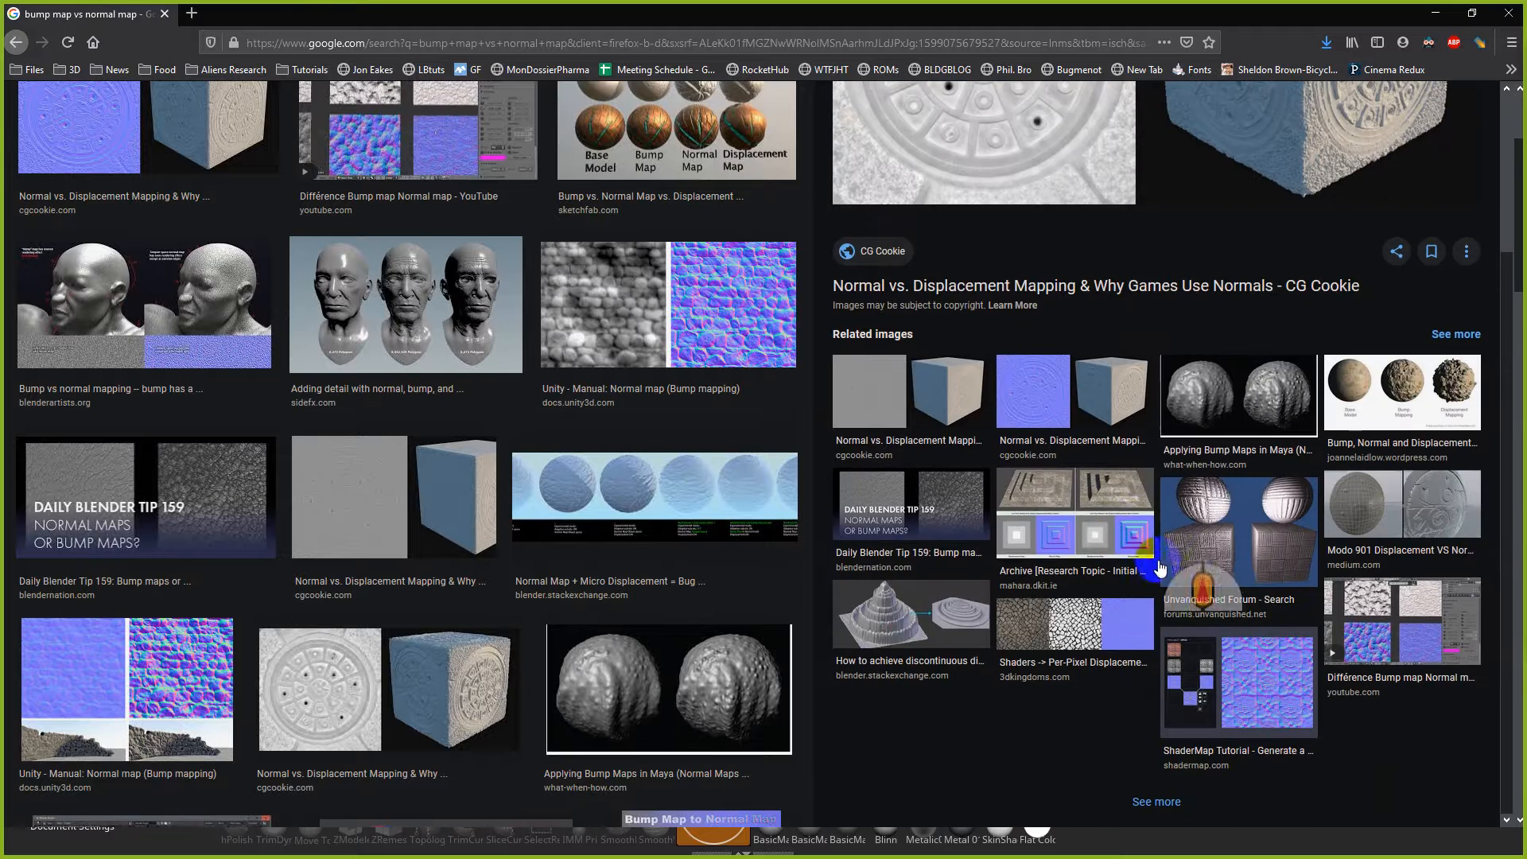
left_click(1044, 630)
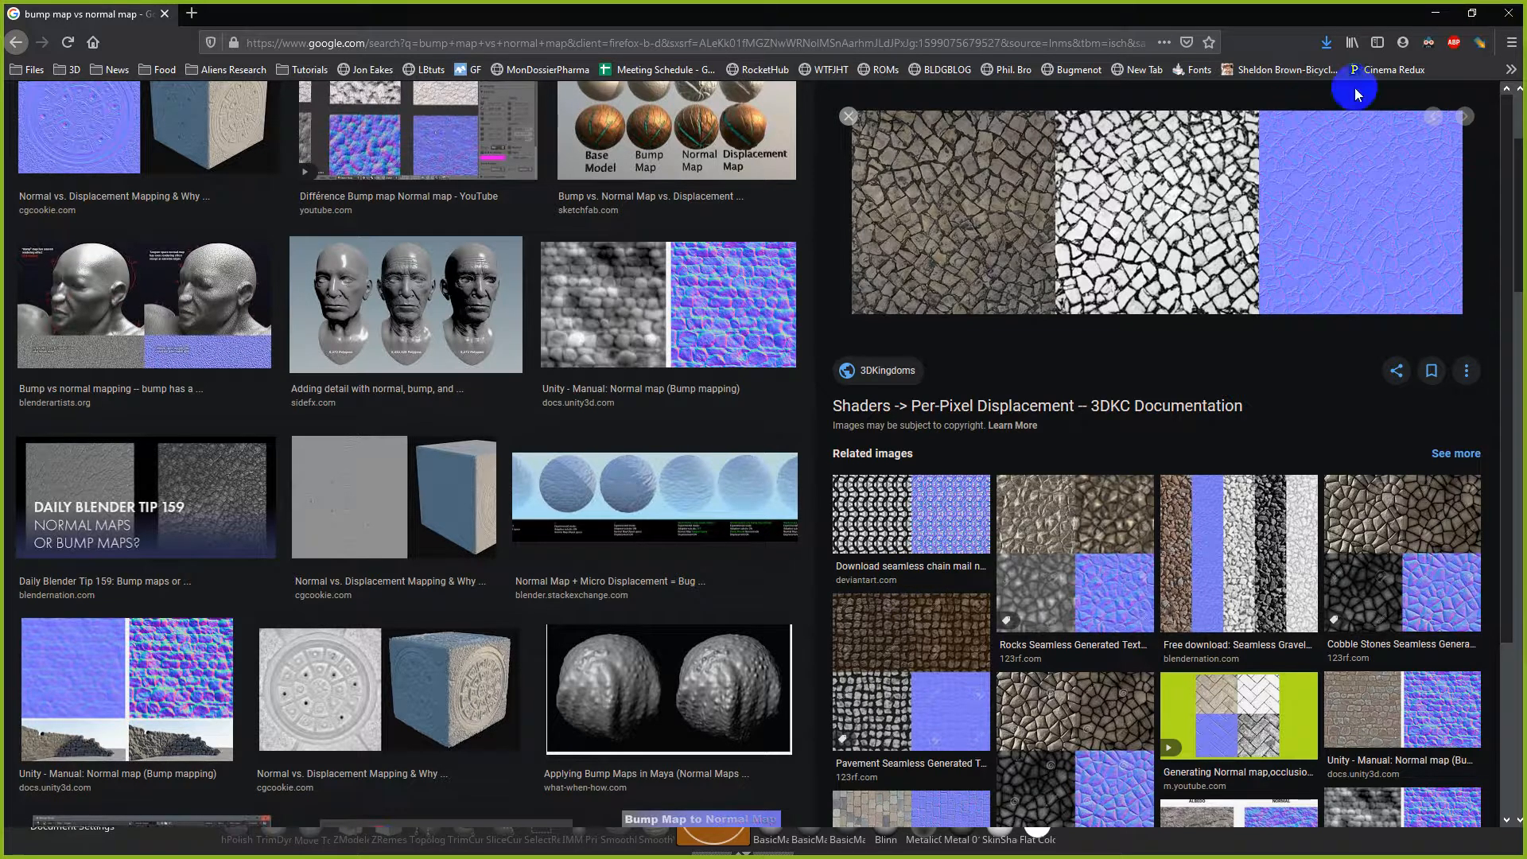
Step: Switch back to Maya and compare the lit shading of the HiPoly mesh and the normal-mapped LoPoly plane
left_click(1434, 14)
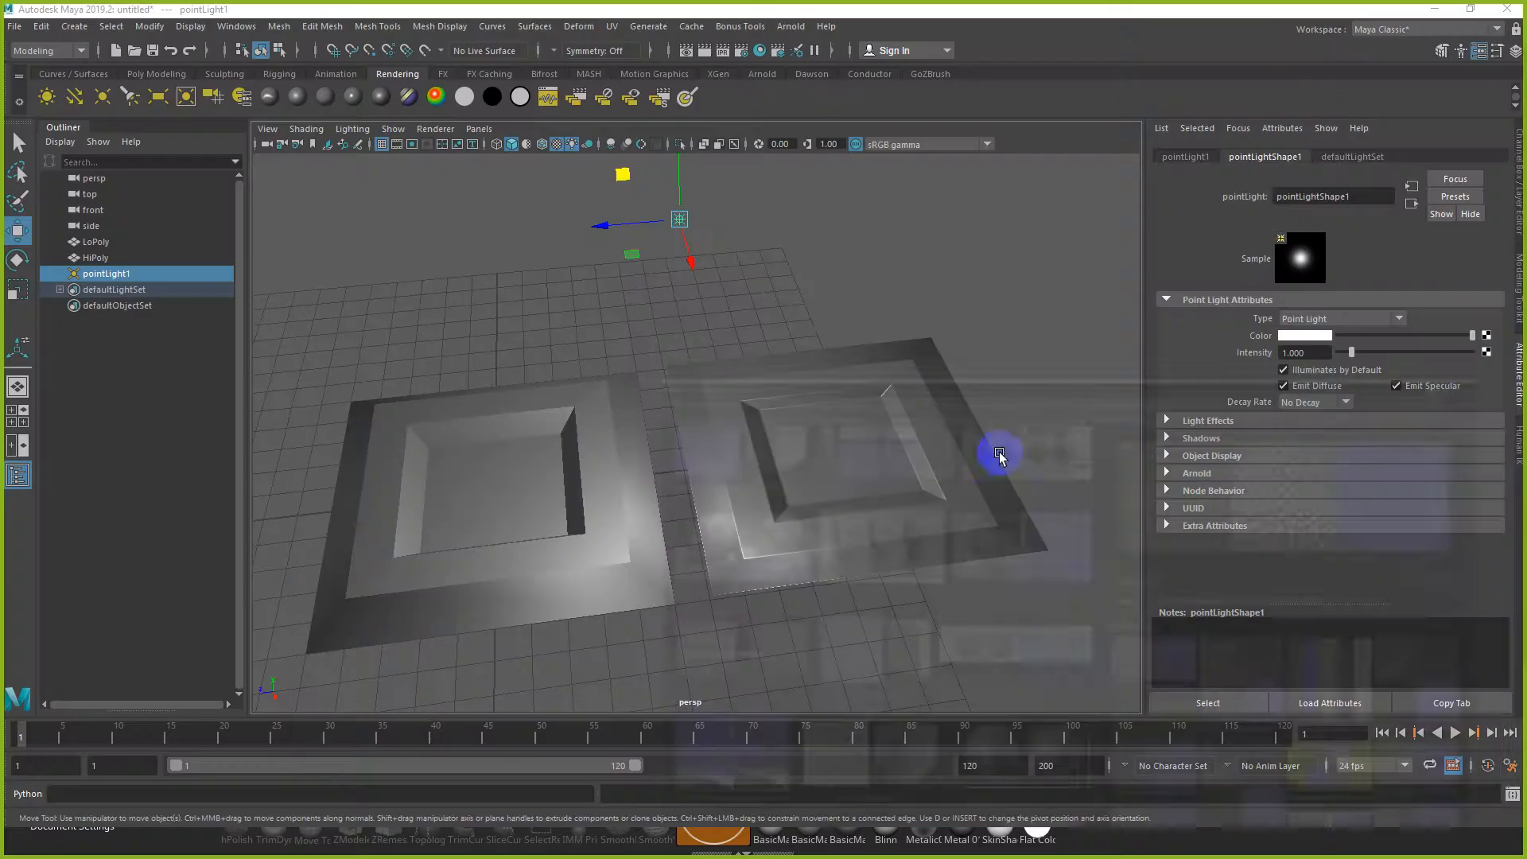
mouse_move(692, 402)
left_mouse_down("alt")
mouse_move(730, 433)
mouse_move(689, 388)
left_mouse_up("alt")
scroll(729, 432, "down", 5)
mouse_move(638, 272)
left_mouse_down()
mouse_move(467, 334)
mouse_move(756, 238)
mouse_move(768, 273)
mouse_move(522, 343)
mouse_move(641, 330)
mouse_move(756, 294)
mouse_move(627, 321)
mouse_move(681, 309)
mouse_move(556, 293)
mouse_move(637, 300)
left_mouse_up()
right_click_drag(637, 300, 726, 441, "alt")
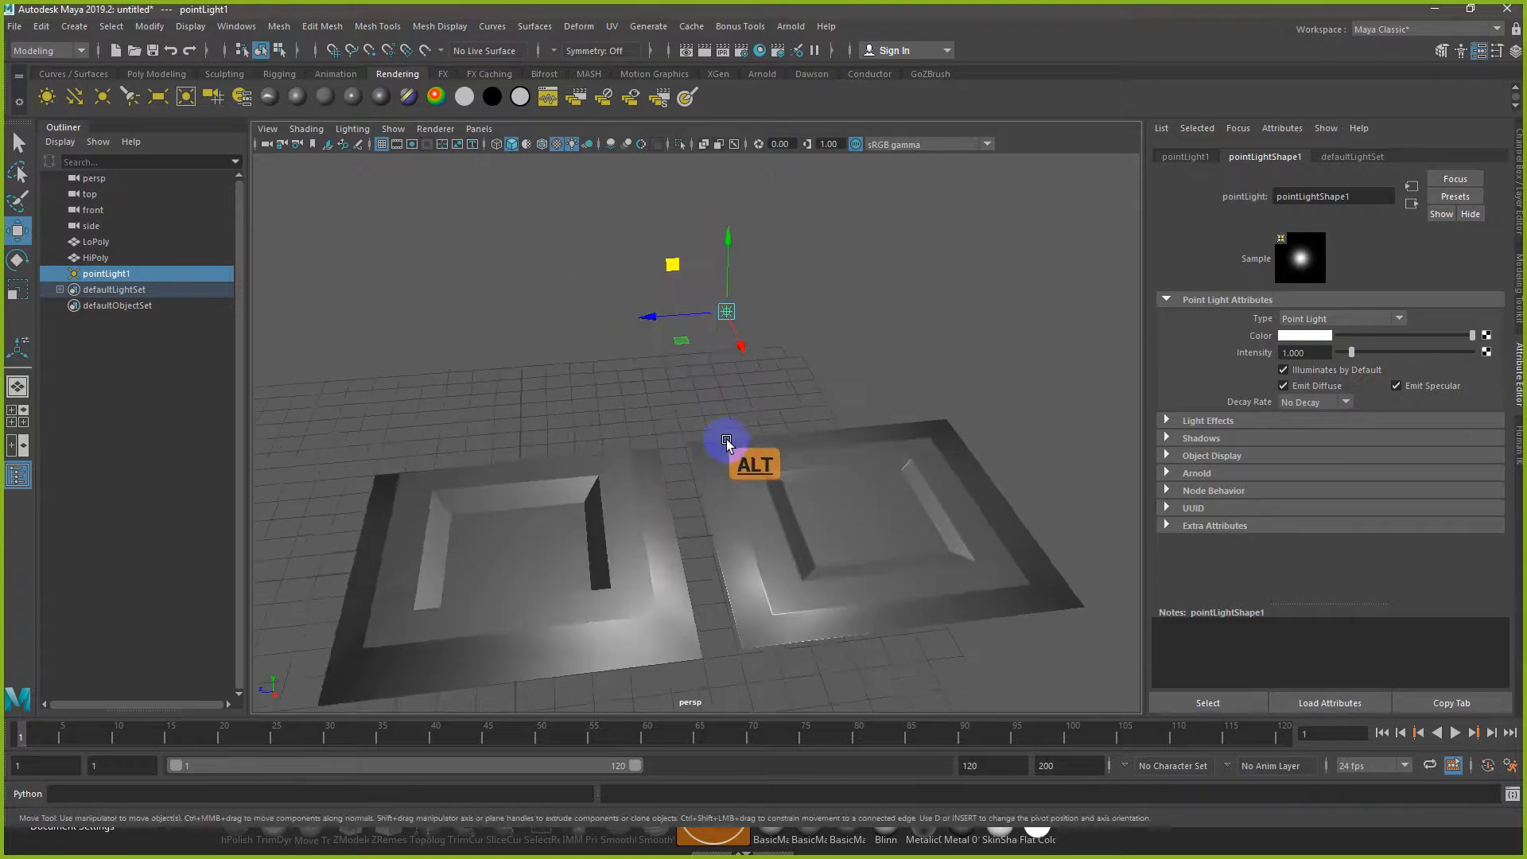
left_click_drag(726, 441, 752, 421, "alt")
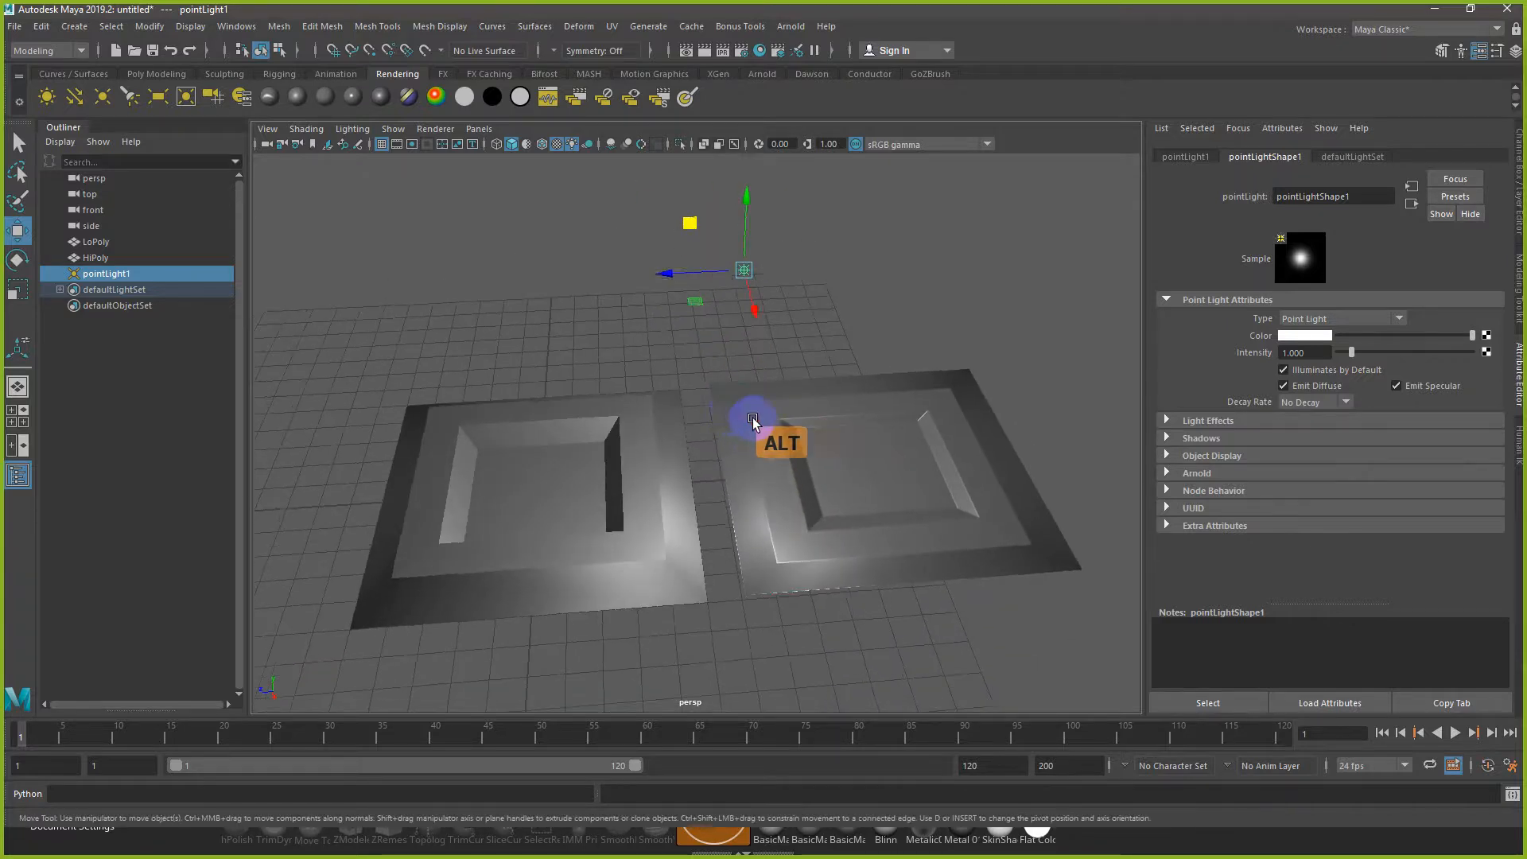
Step: Select LoPoly and set the viewport to plain shaded display without textures or scene lighting
left_click(753, 421)
key("5")
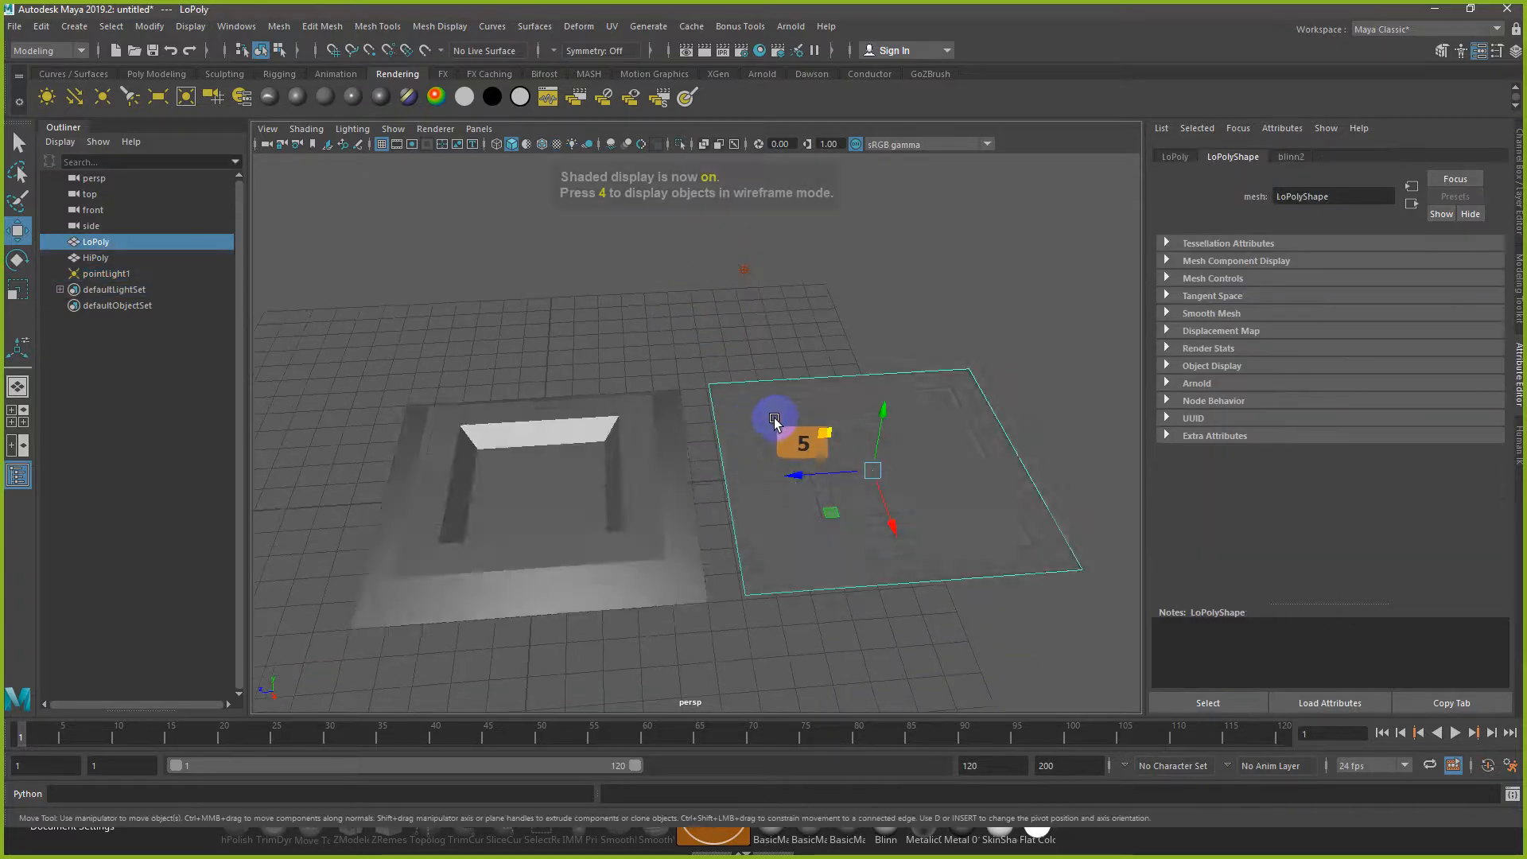
scroll(782, 417, "down", 5)
scroll(753, 413, "up", 6)
left_click_drag(753, 412, 771, 404, "alt")
scroll(770, 413, "down", 4, "alt")
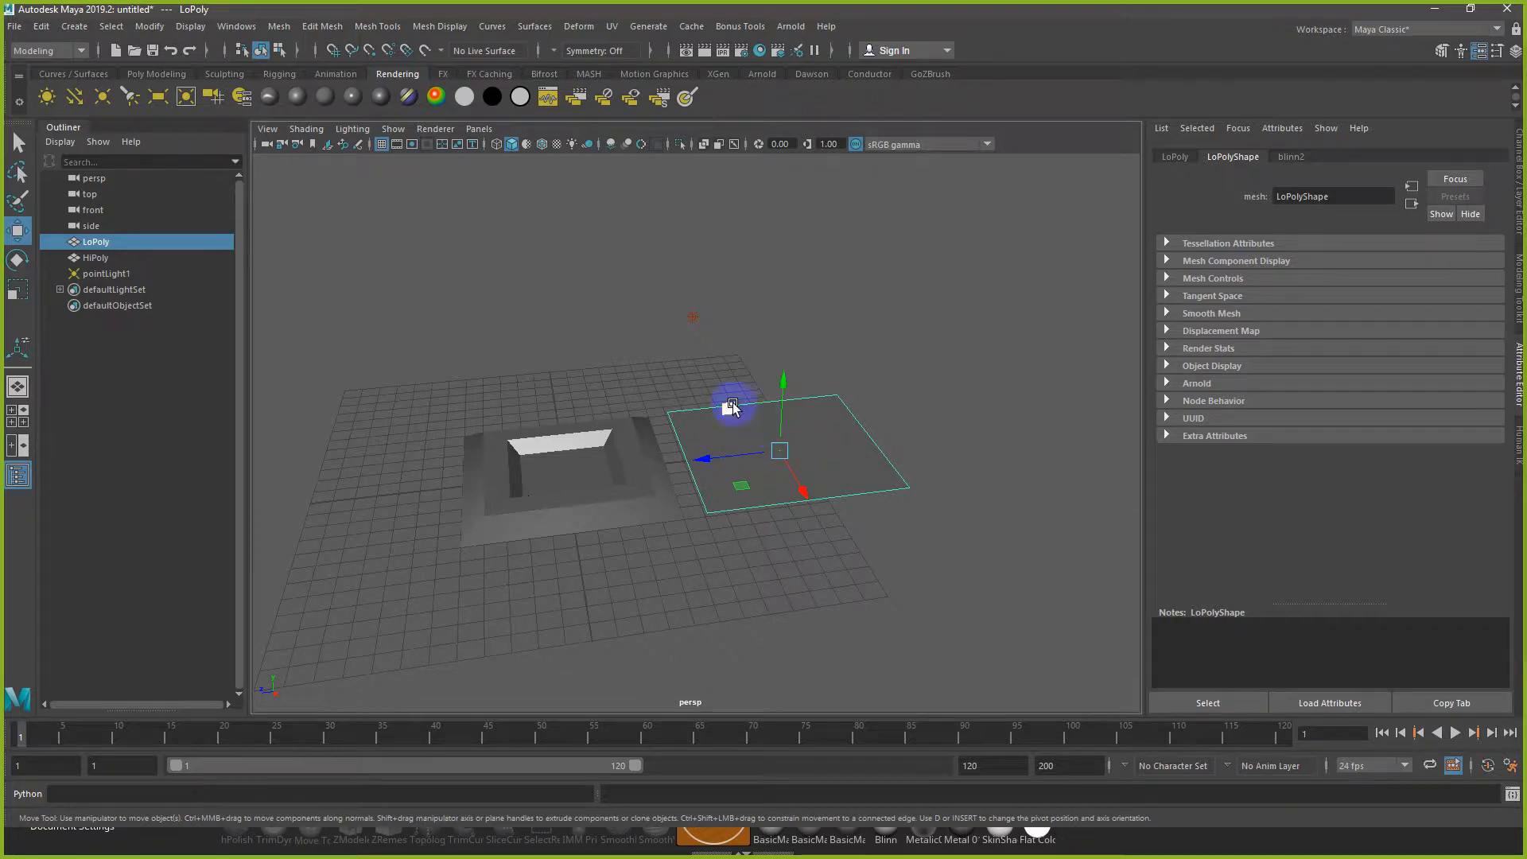
left_click(729, 407)
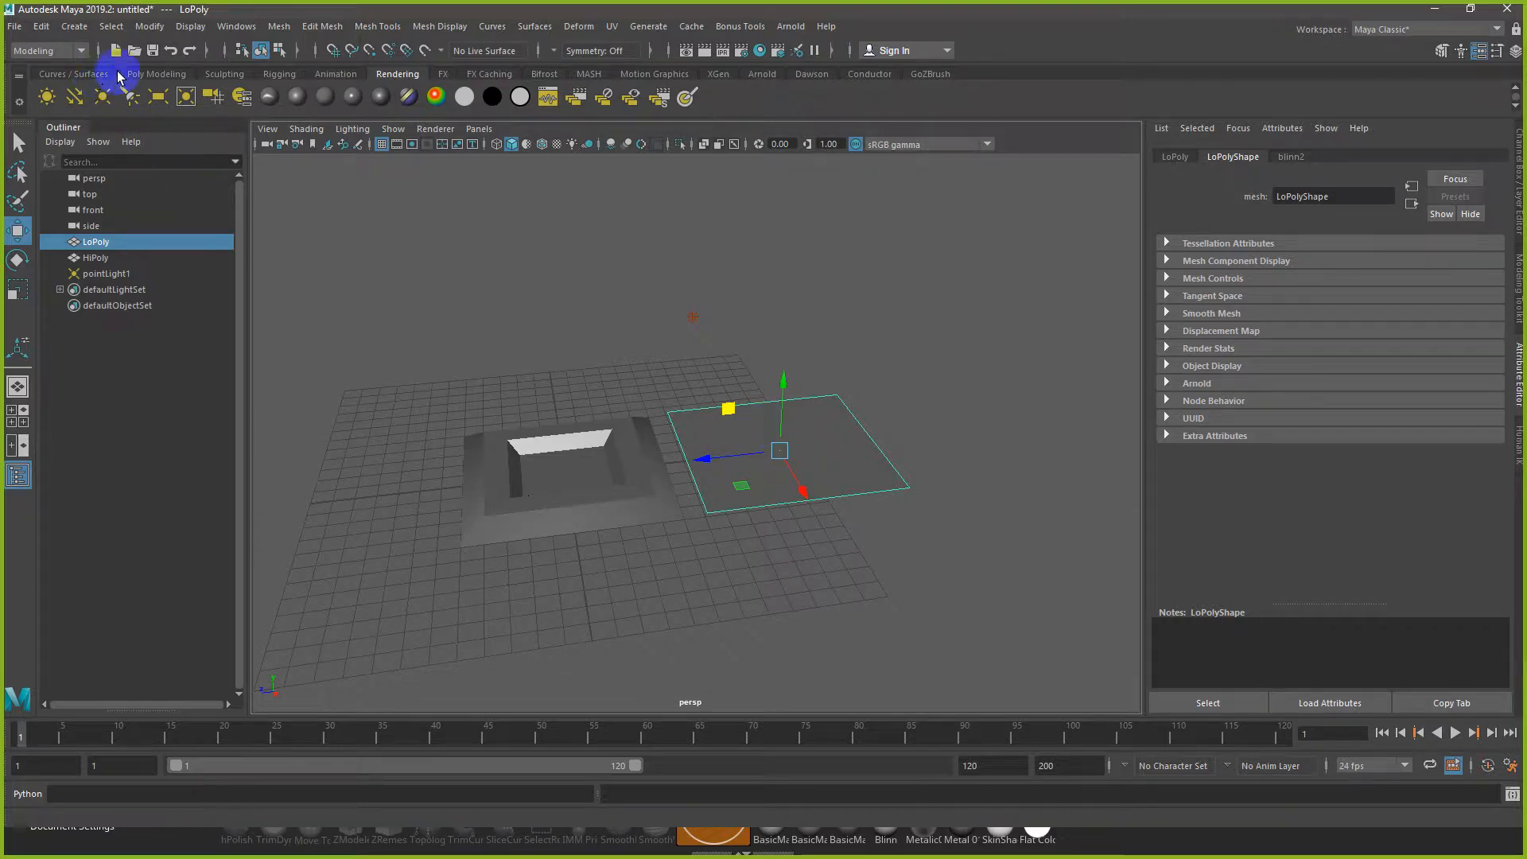
Step: Create a polygon sphere, raise it about 8 units above HiPoly, and deselect it
left_click(151, 74)
left_click(47, 96)
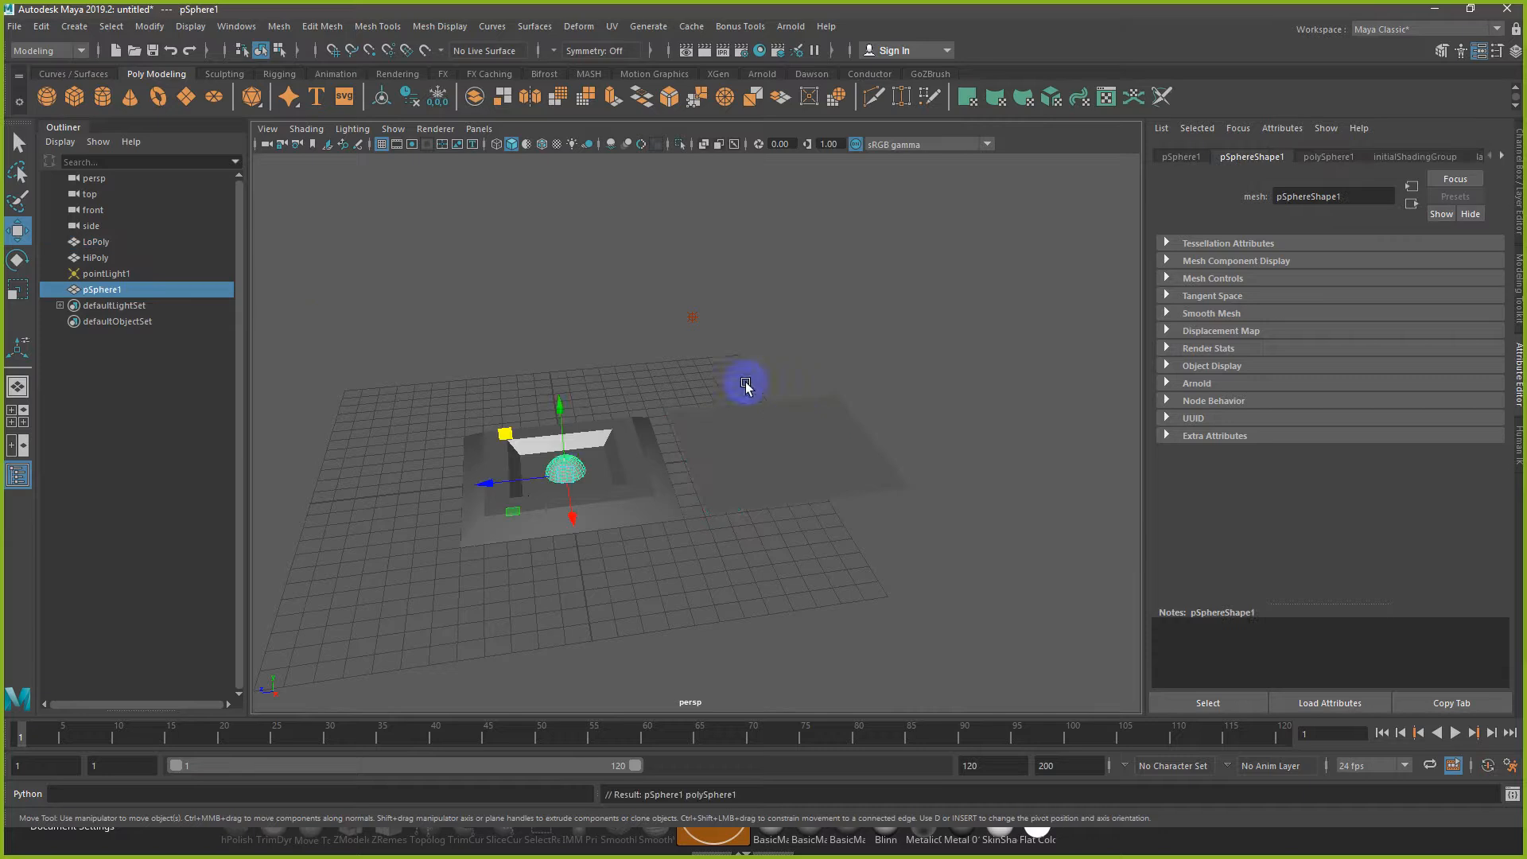
left_click_drag(570, 437, 604, 338)
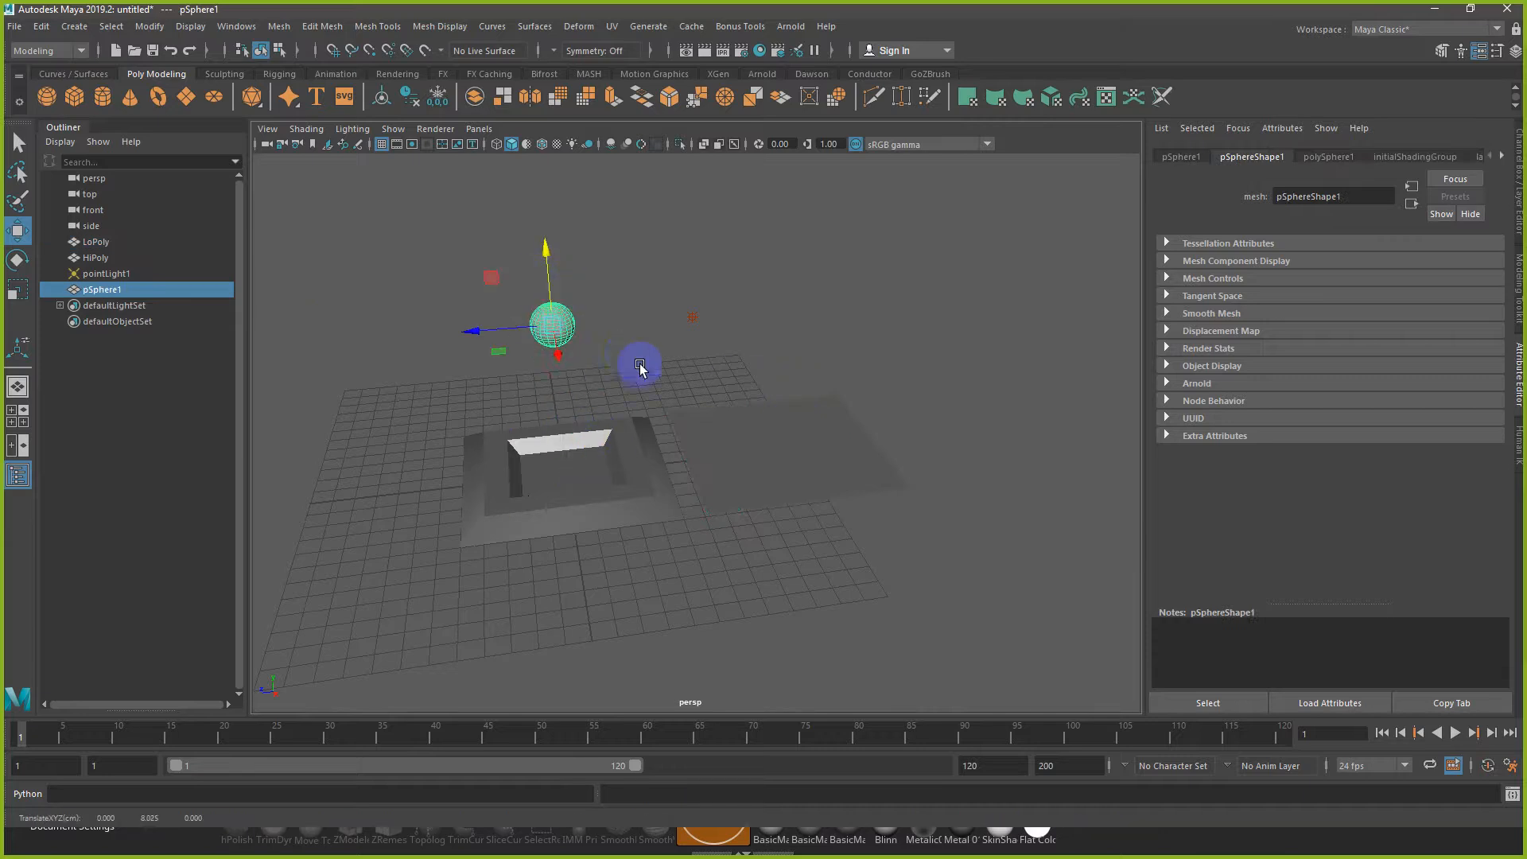
key("f")
left_click_drag(745, 440, 913, 451, "alt")
left_click(913, 451)
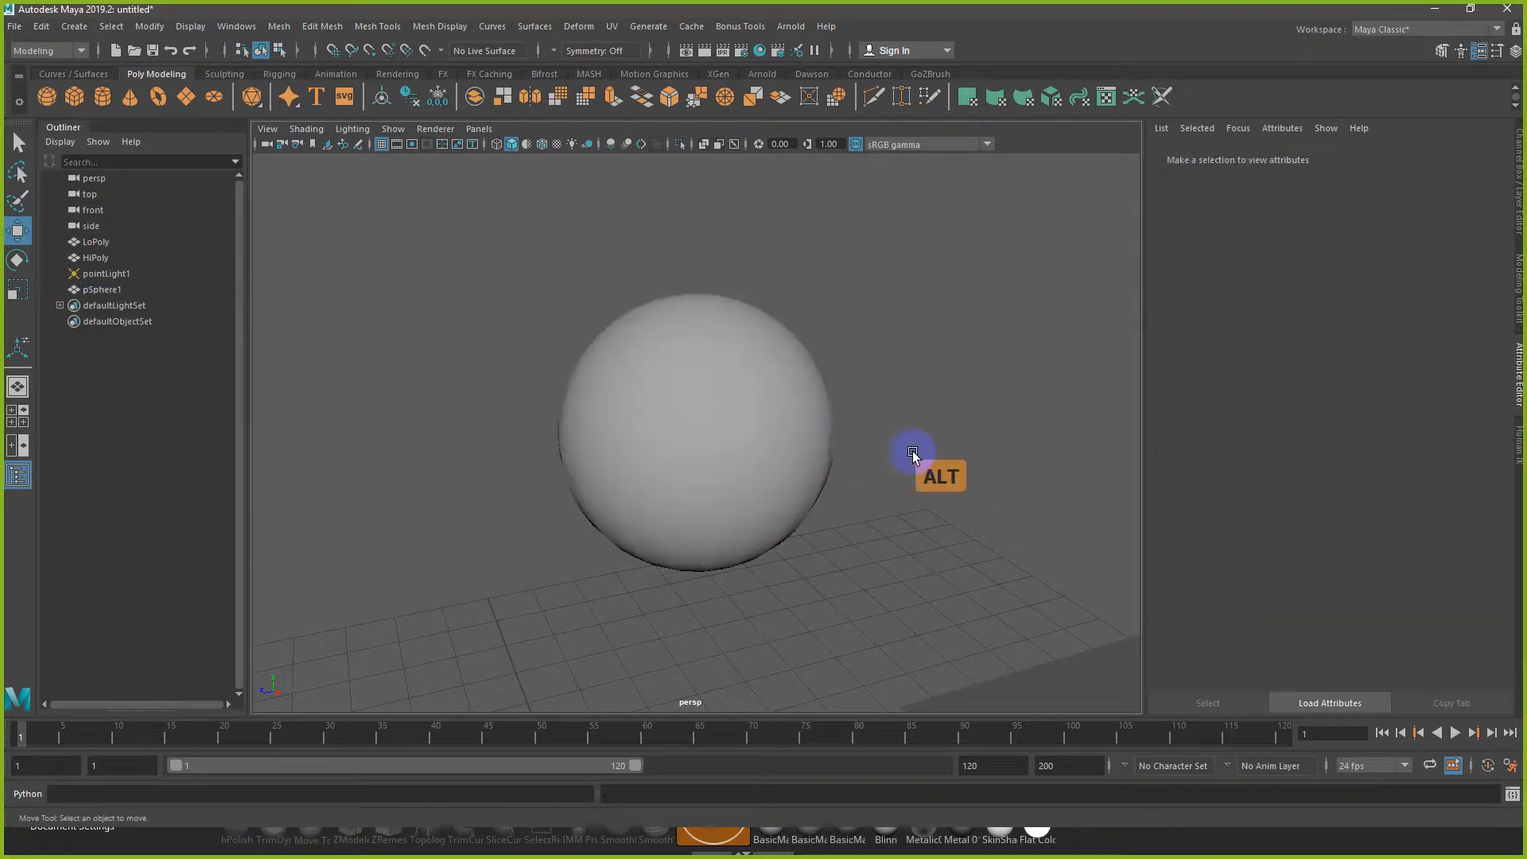
Step: Assign the existing blinn1 material to the sphere and deselect it
left_click(815, 425)
left_click(912, 455)
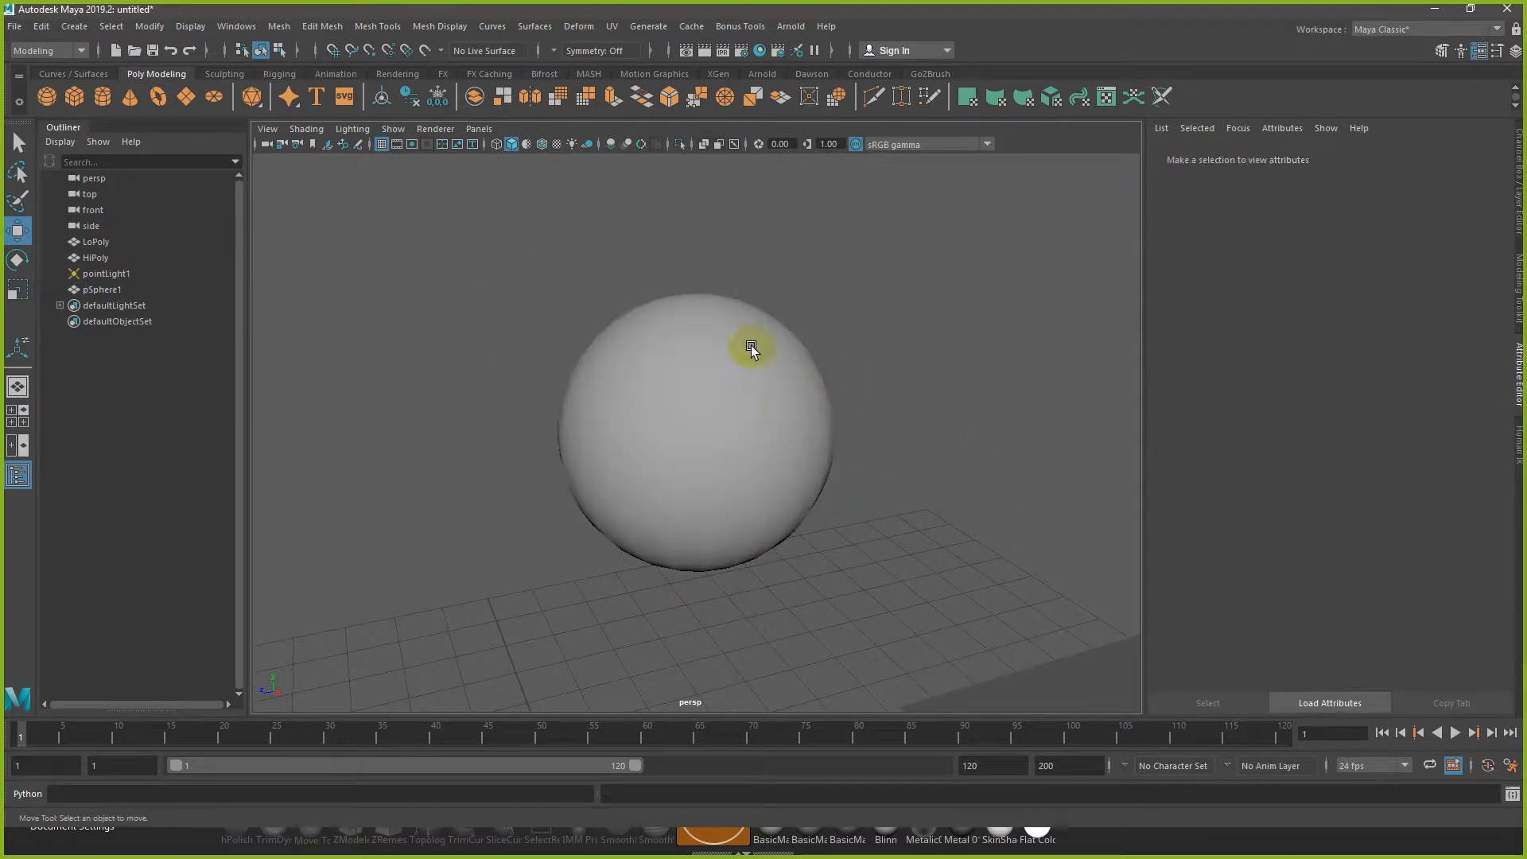
right_click_drag(700, 390, 795, 792)
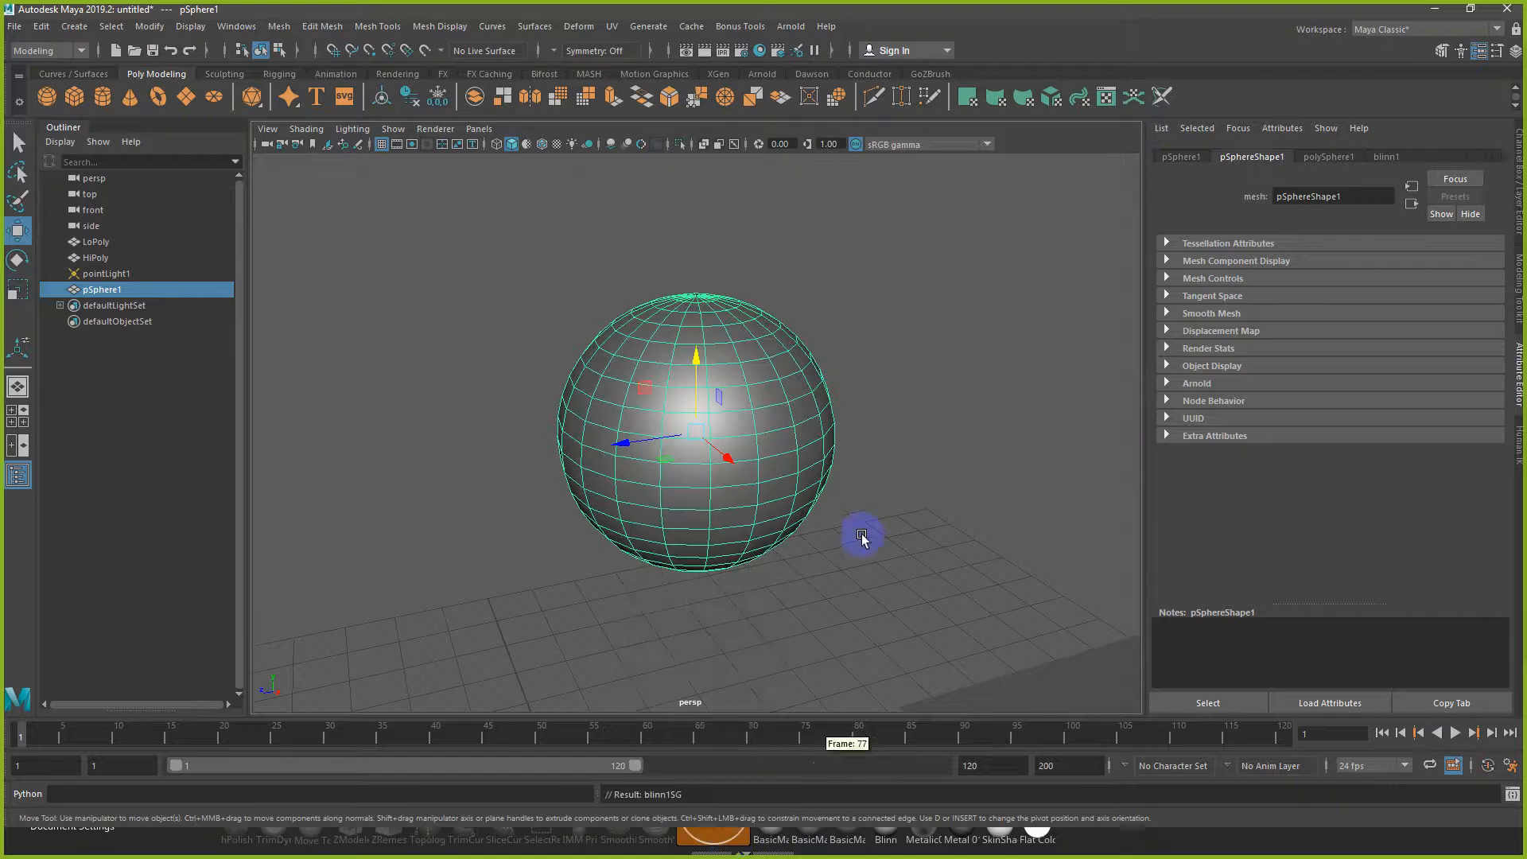
left_click(866, 535)
scroll(879, 515, "up", 3)
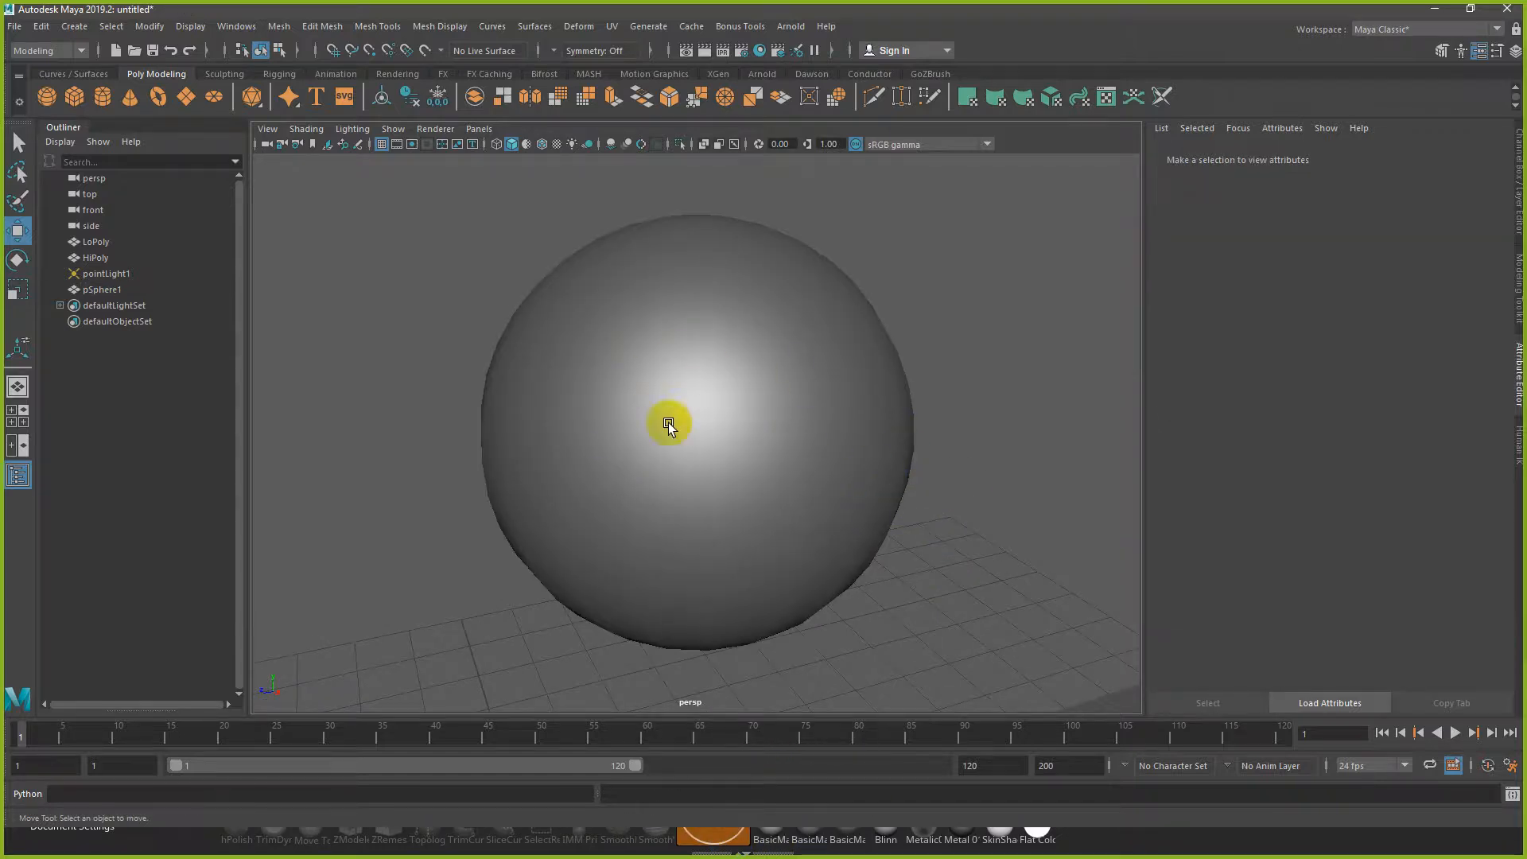
Step: Examine the sphere's smooth surface shading against its faceted silhouette, then compare both with its wireframe
left_click_drag(922, 480, 872, 337, "alt")
scroll(1056, 469, "up", 5, "alt")
scroll(1040, 447, "down", 2, "alt")
middle_click_drag(1038, 446, 870, 390, "alt")
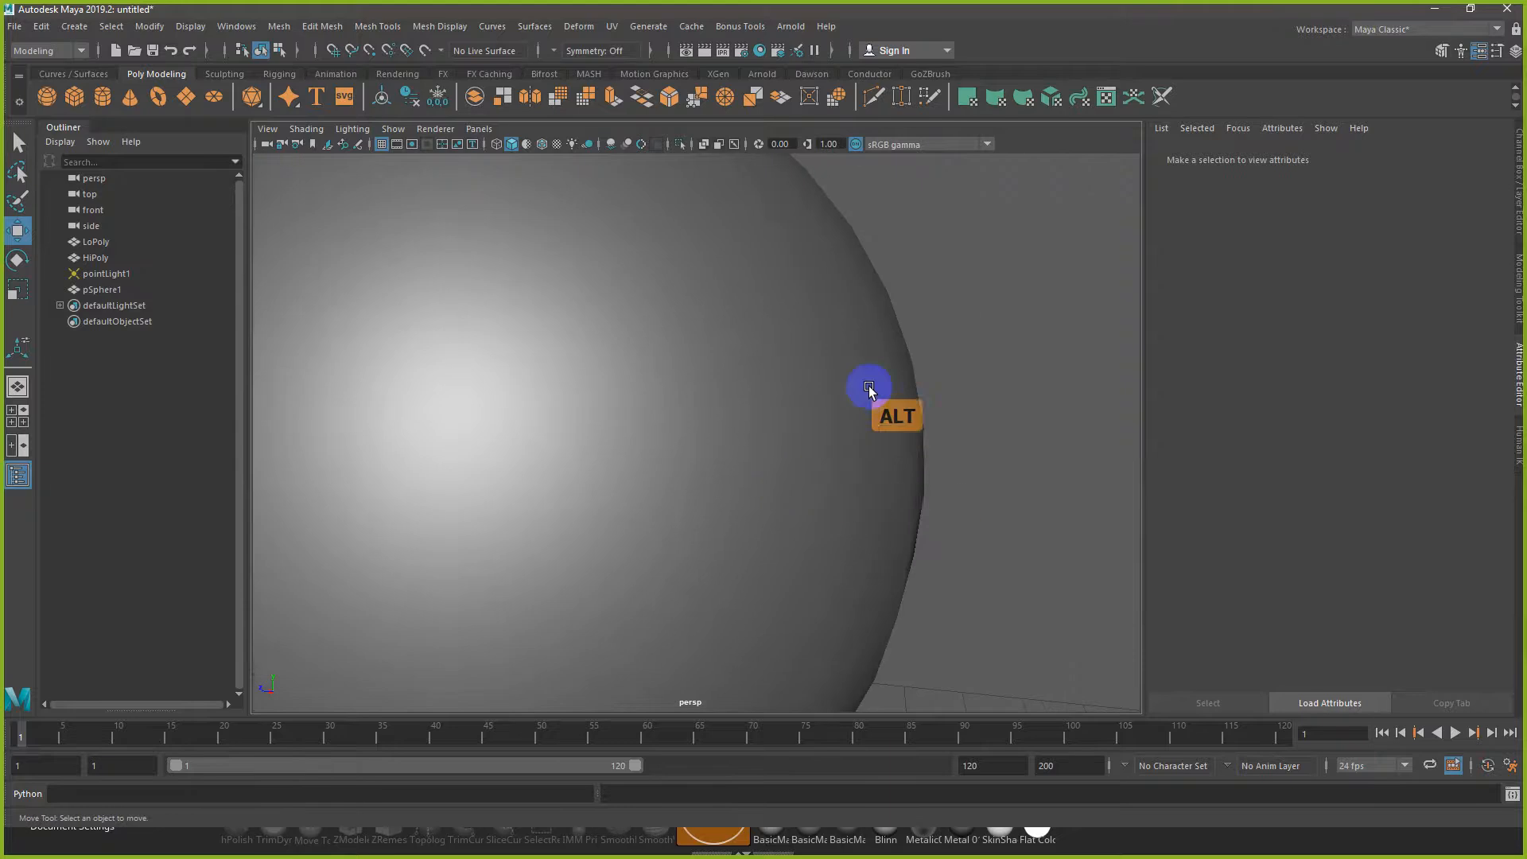
left_click(904, 415)
scroll(934, 453, "down", 5, "alt")
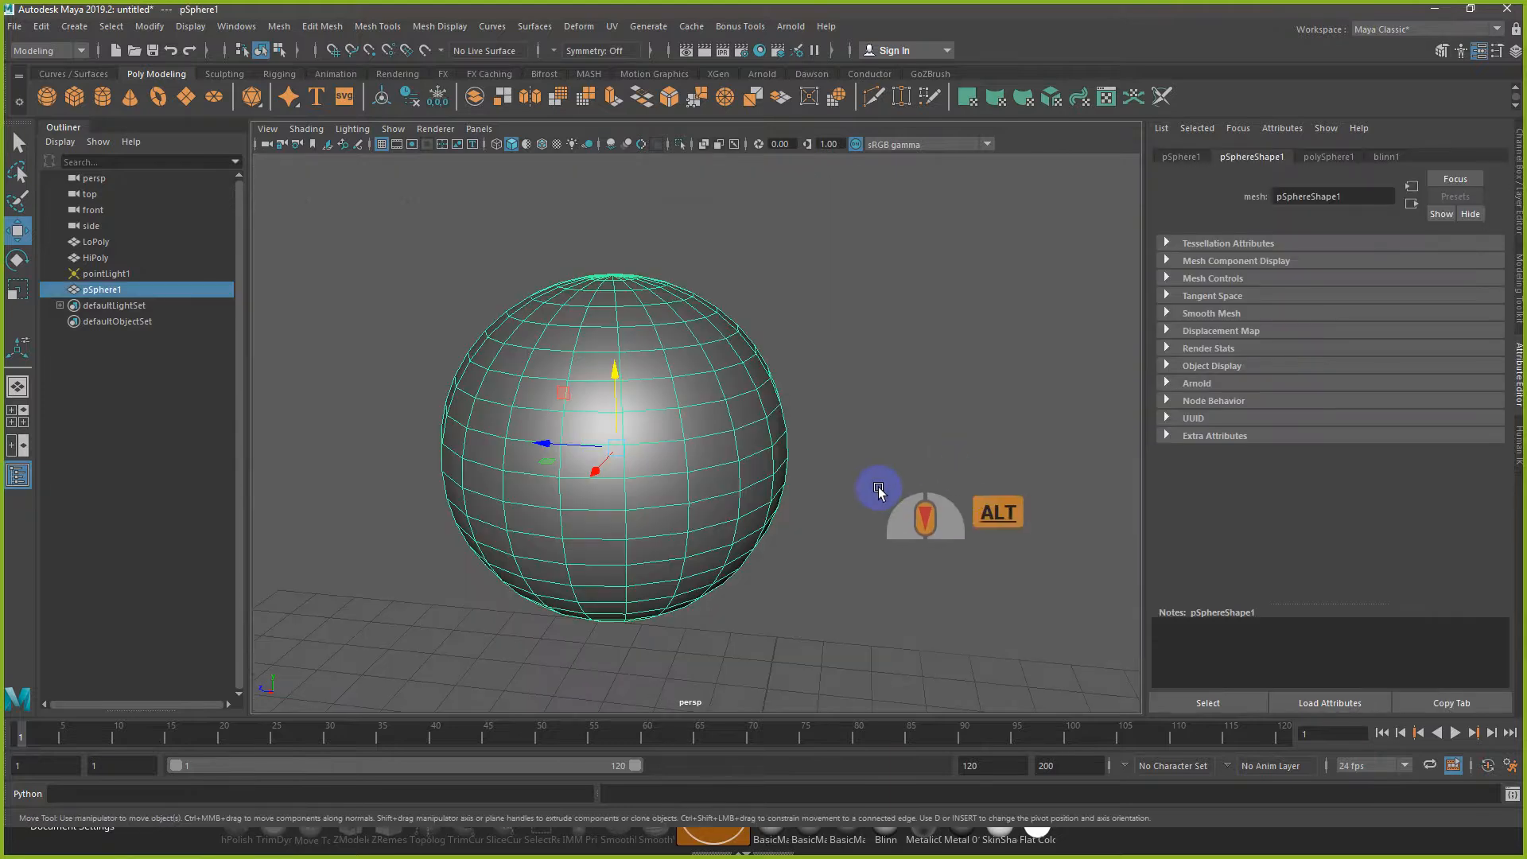
left_click_drag(878, 497, 927, 503, "alt")
scroll(843, 465, "up", 3)
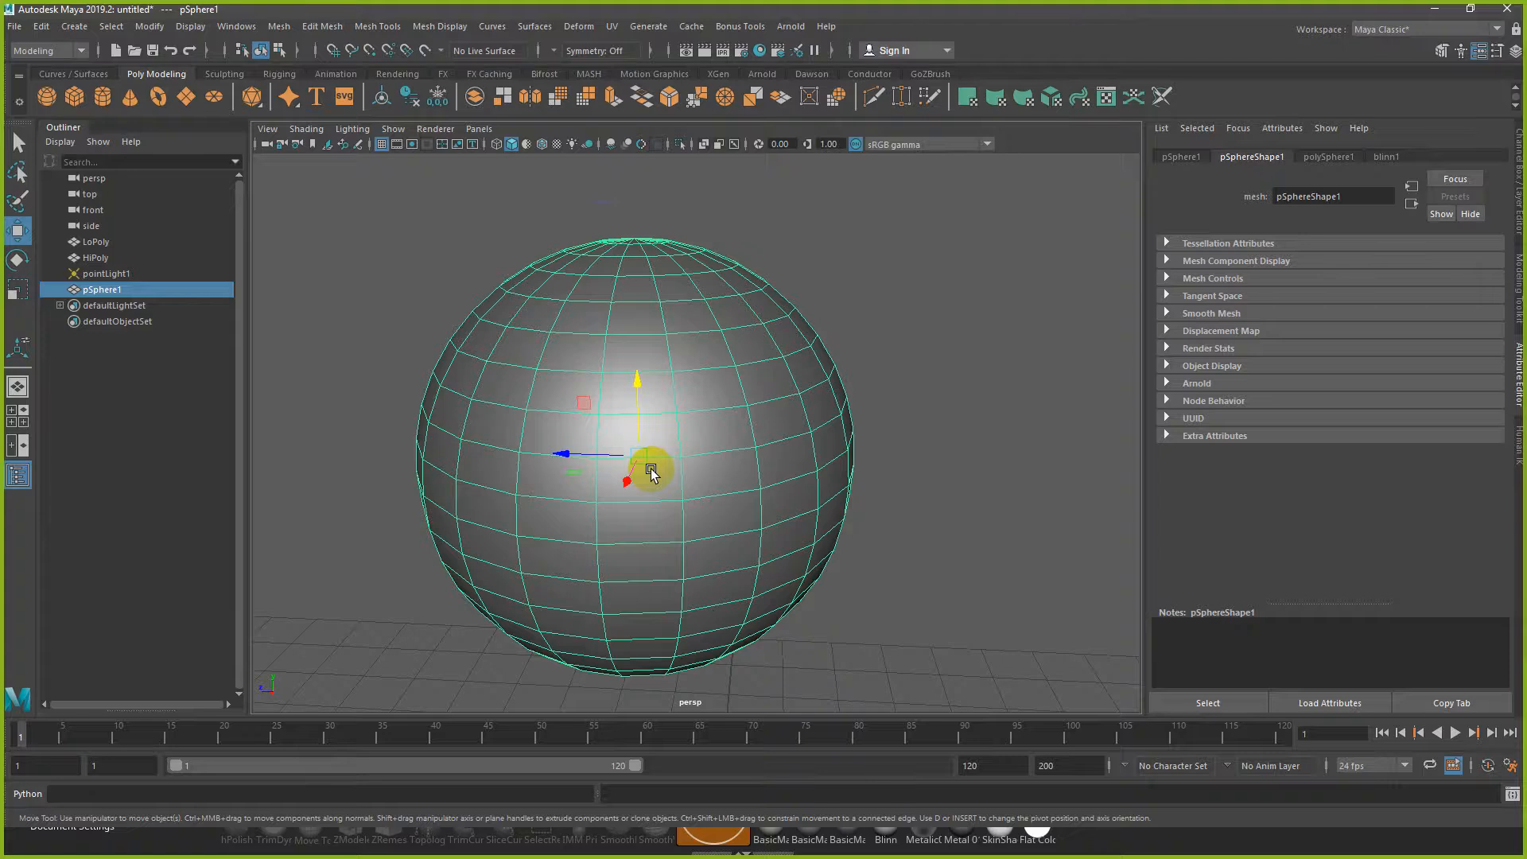
Step: Harden all of the sphere's edges and inspect its faceted shading from different angles
left_click(441, 29)
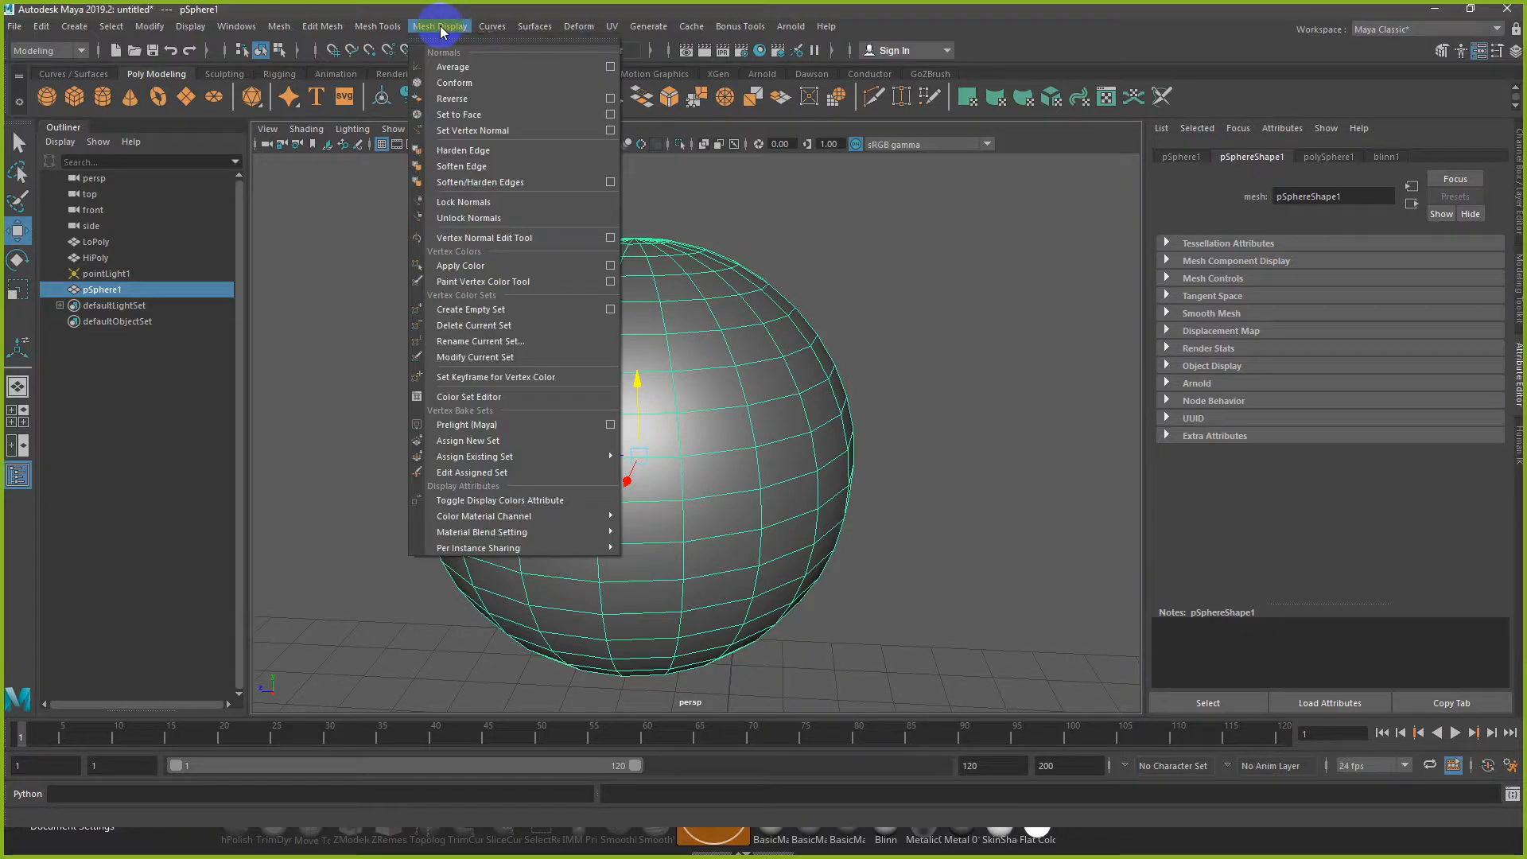
left_click(463, 150)
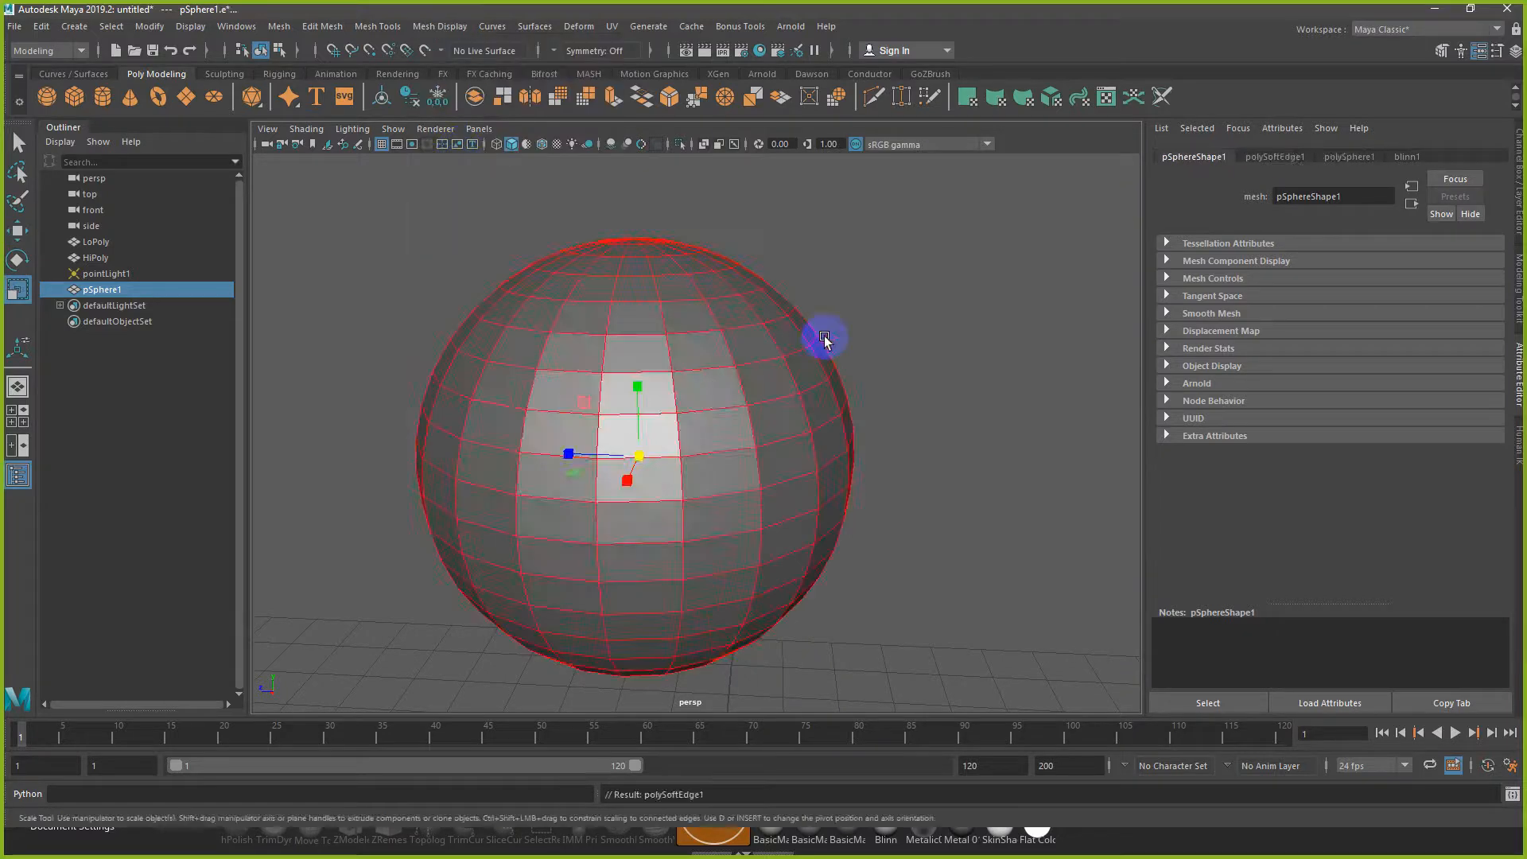
left_click(886, 381)
left_click_drag(886, 382, 914, 416, "alt")
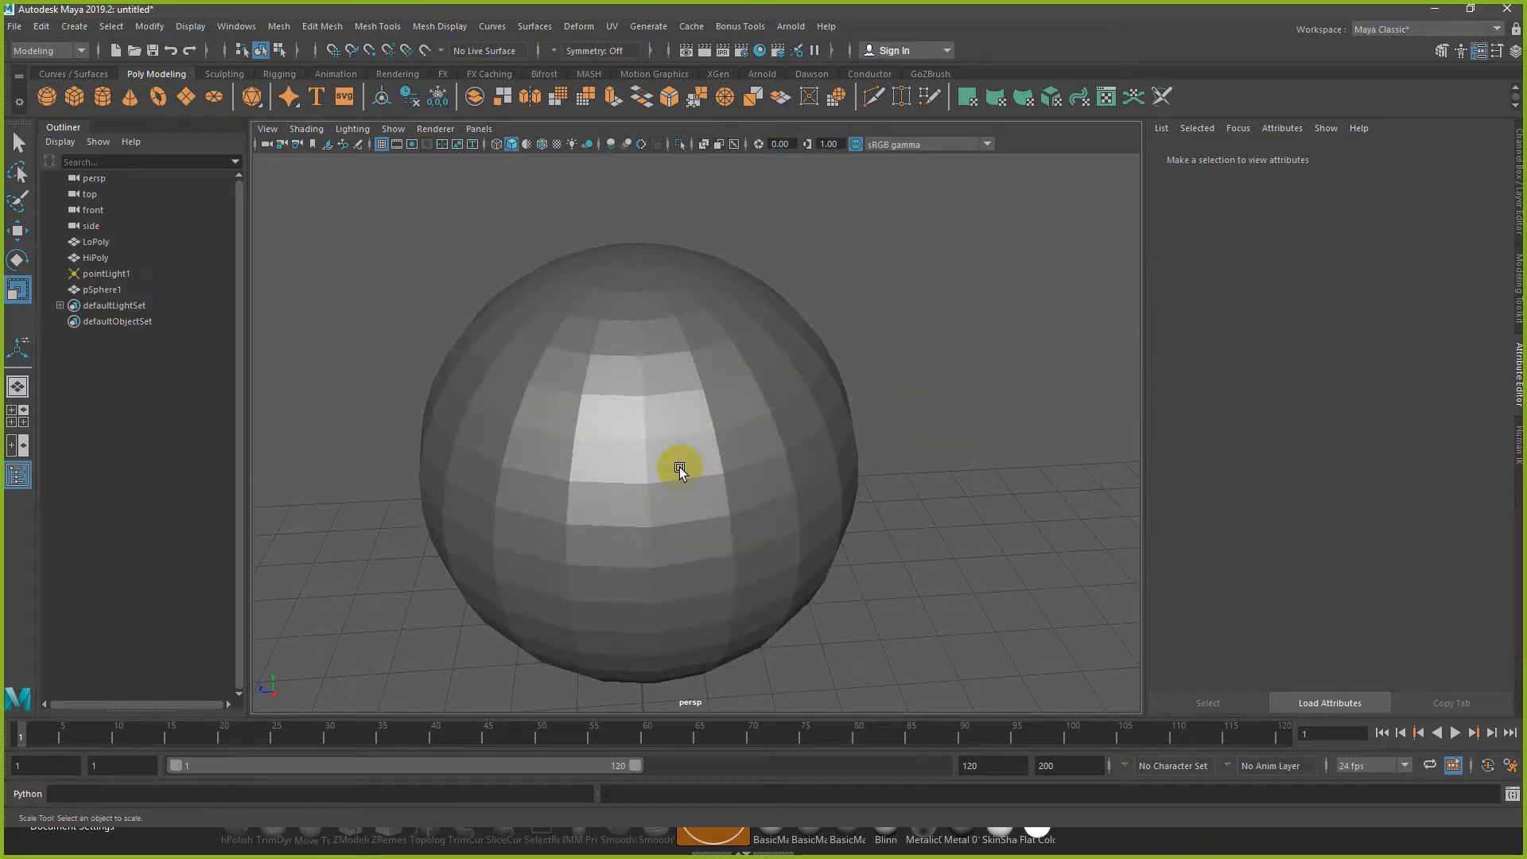
left_click(682, 409)
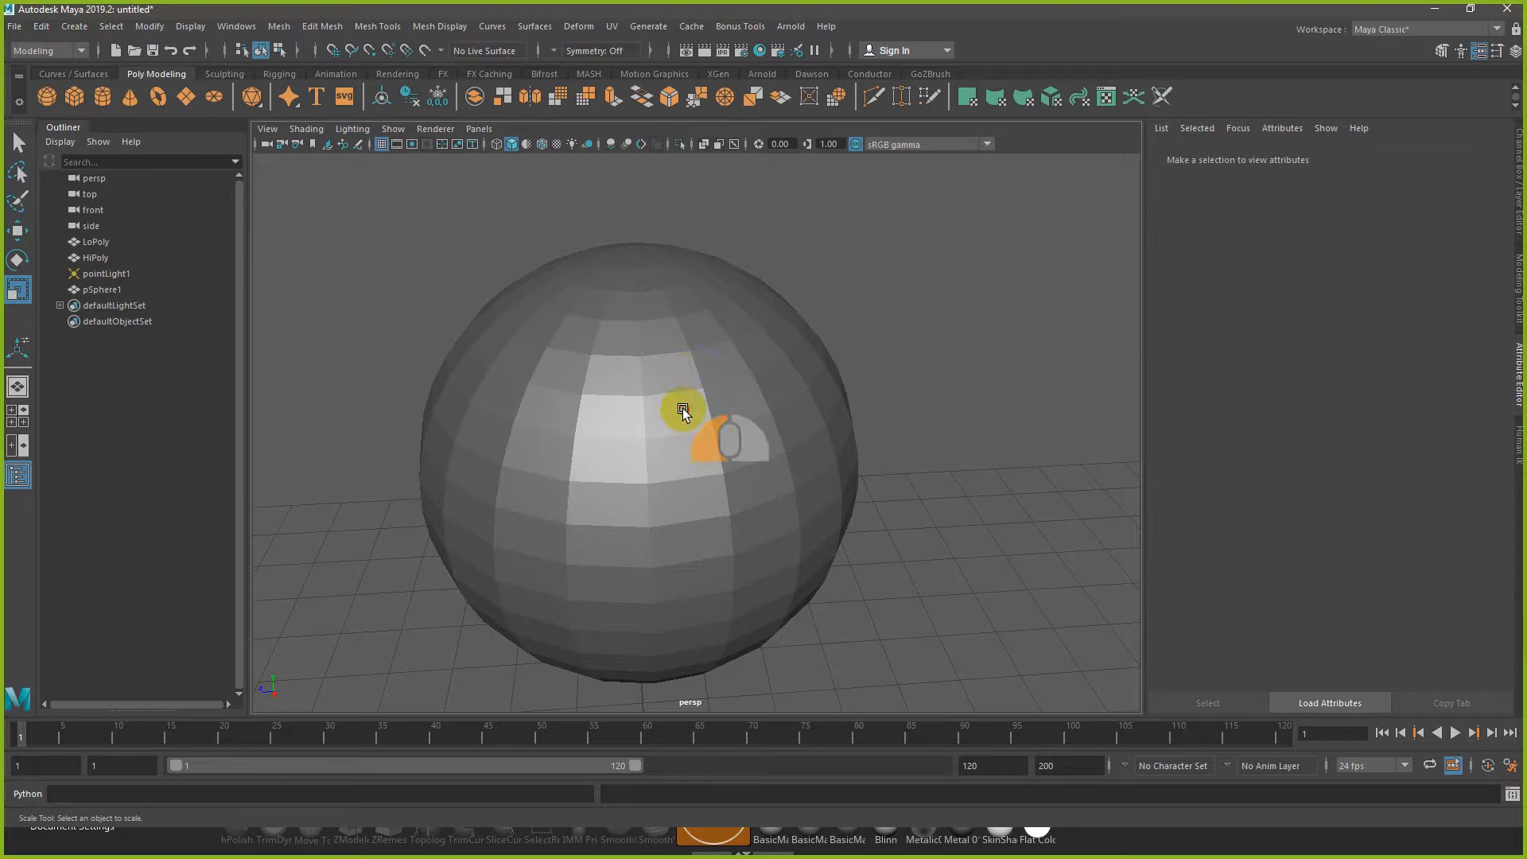
left_click_drag(898, 476, 862, 447, "alt")
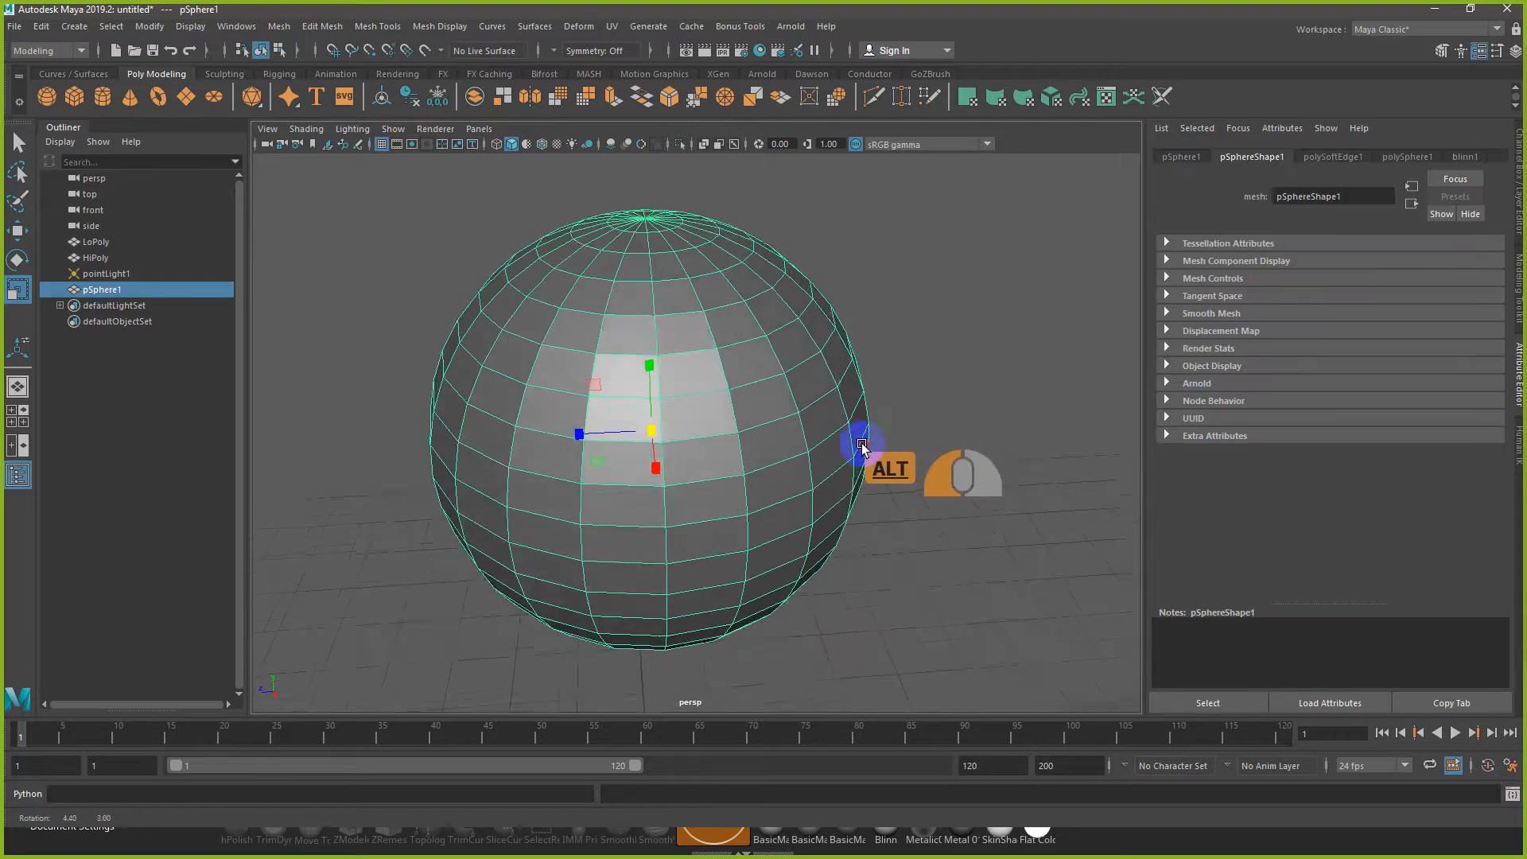
Step: Soften all of the sphere's edges to restore its smooth shading
left_click(392, 29)
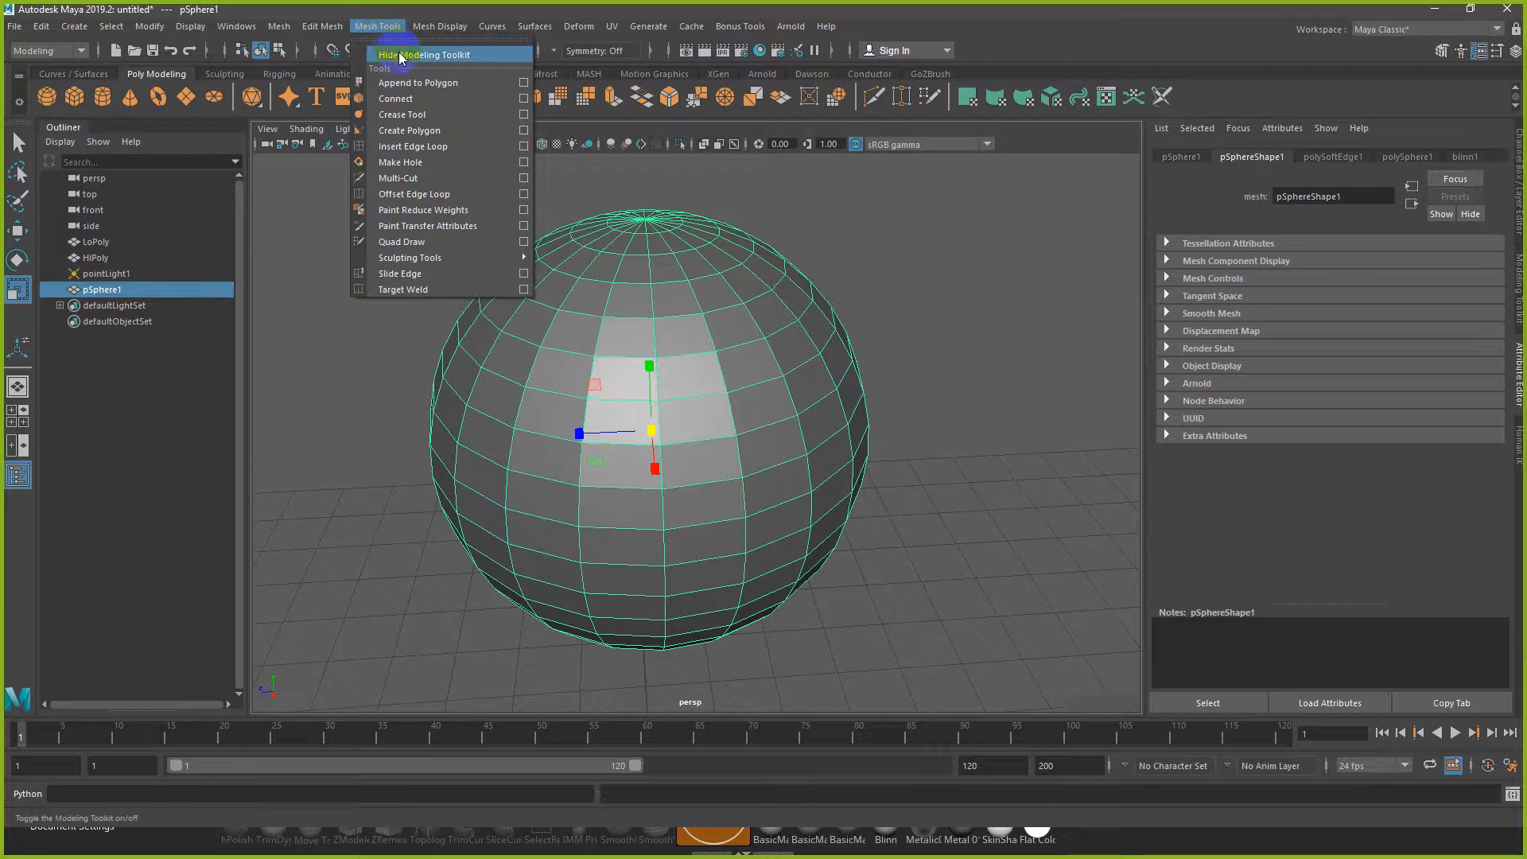
mouse_move(440, 26)
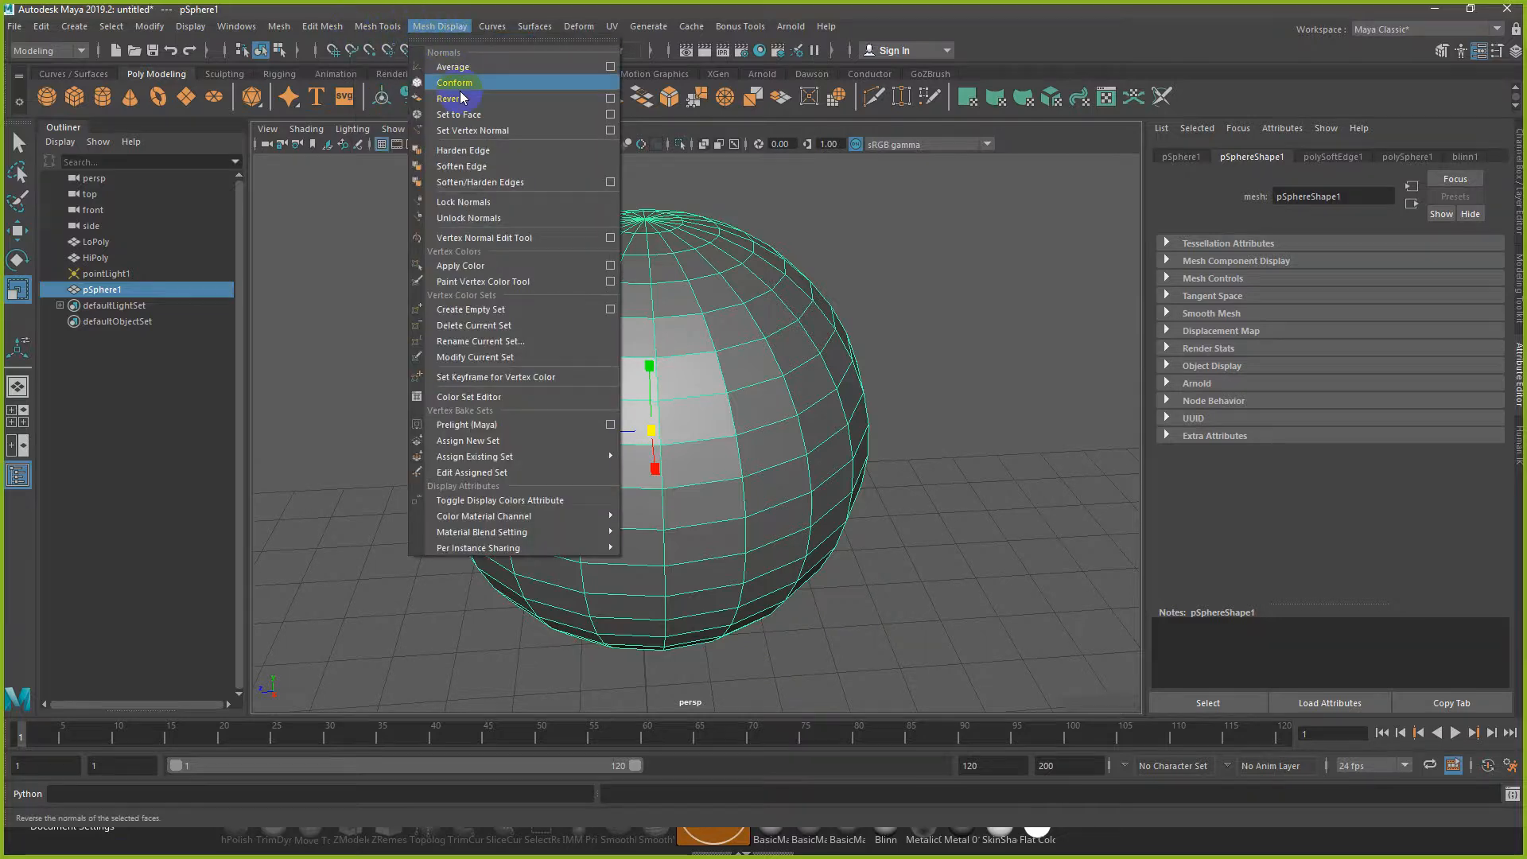
left_click(478, 168)
scroll(869, 487, "down", 3)
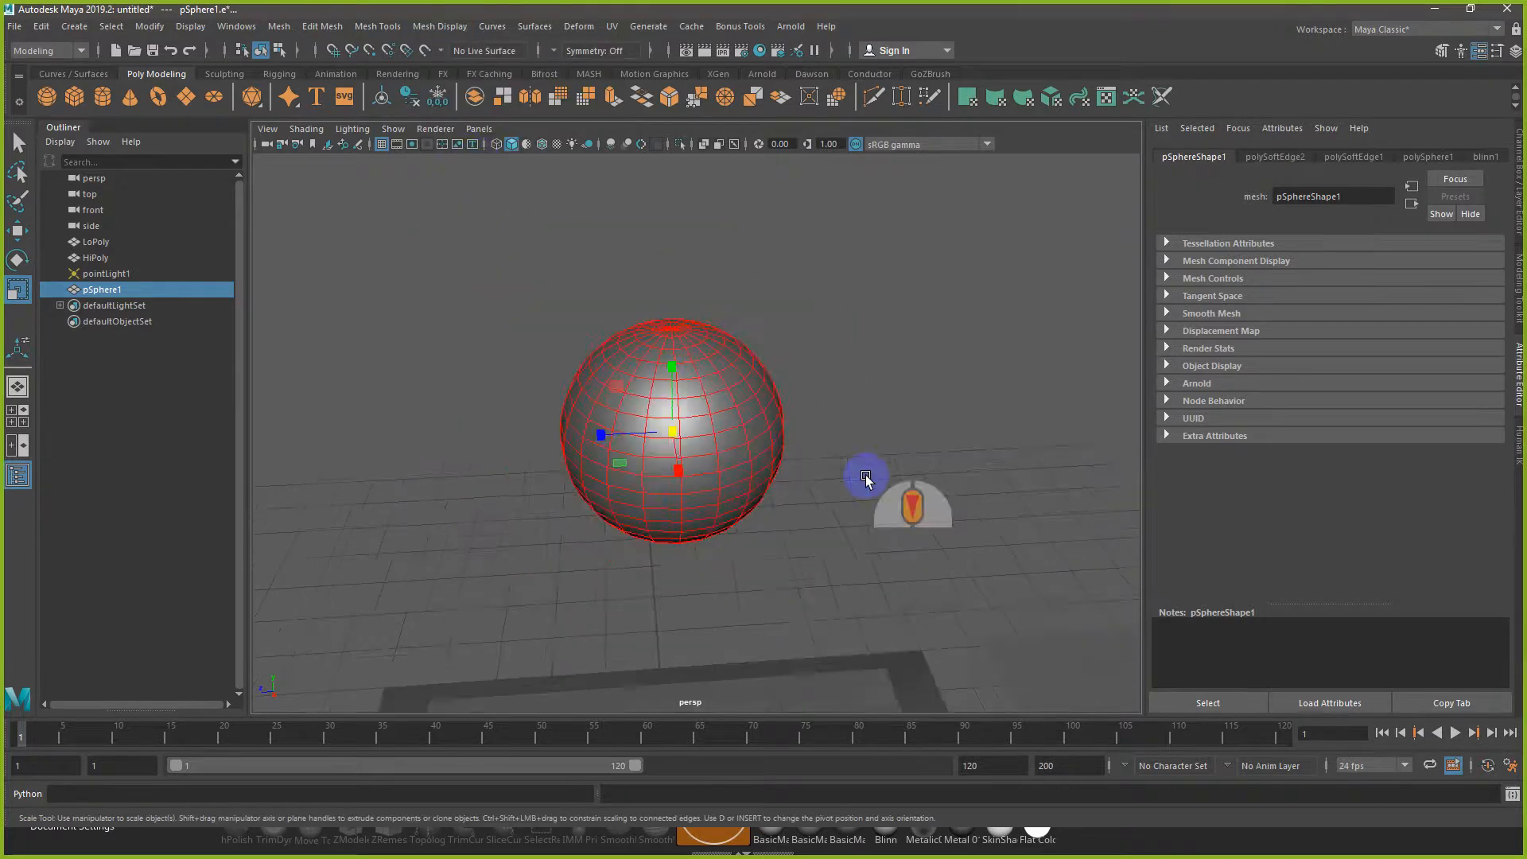
mouse_move(869, 487)
middle_mouse_down("alt")
mouse_move(673, 407)
mouse_move(835, 538)
middle_mouse_up("alt")
Step: Select LoPoly and keep the Polygons display options open as a floating window beside the Outliner
left_click(941, 585)
left_click_drag(941, 584, 798, 488, "alt")
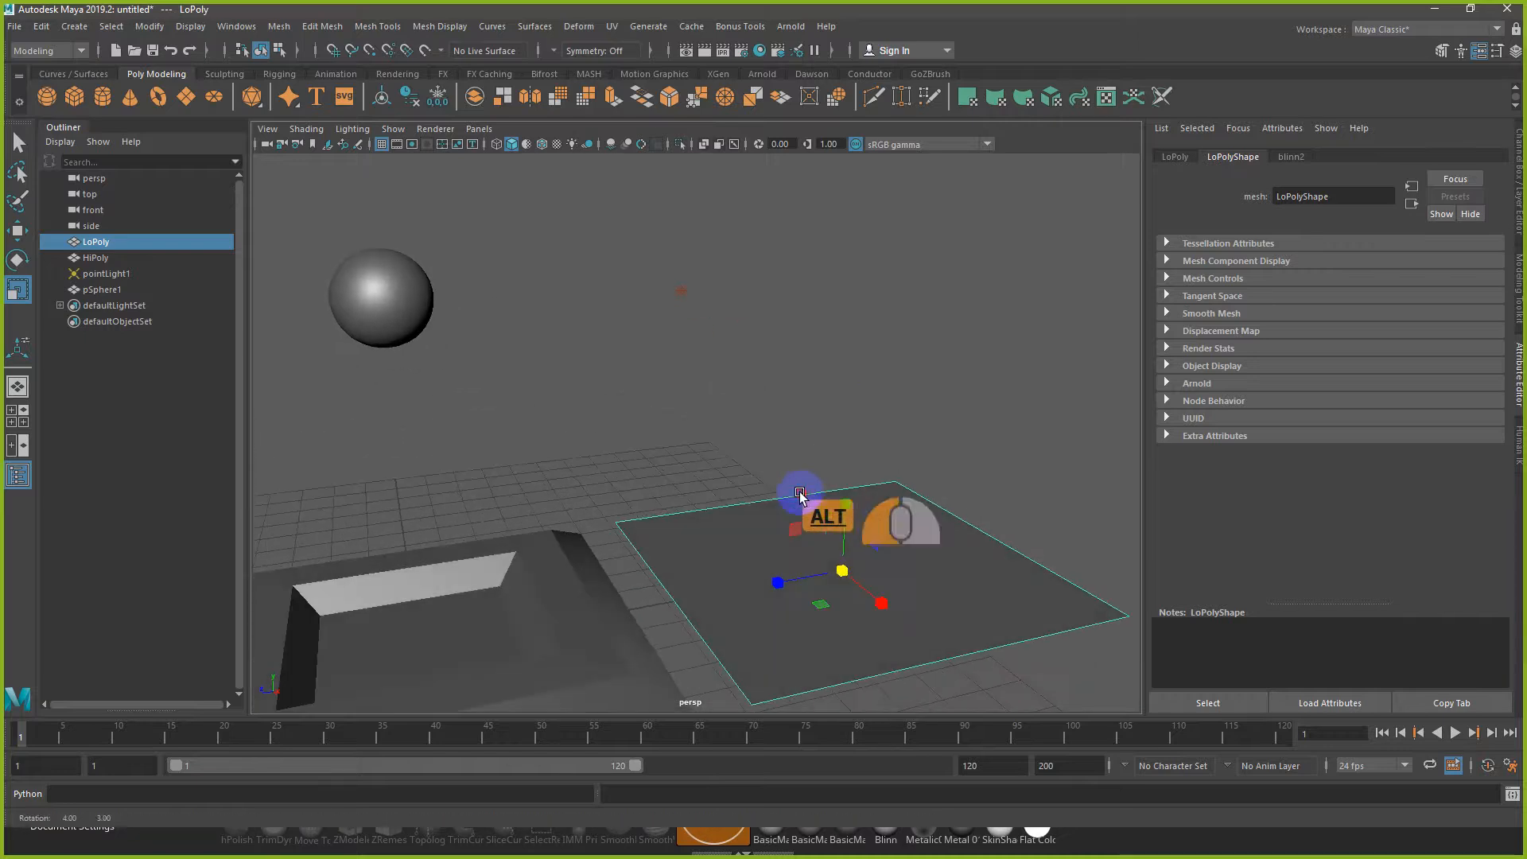
left_click(187, 28)
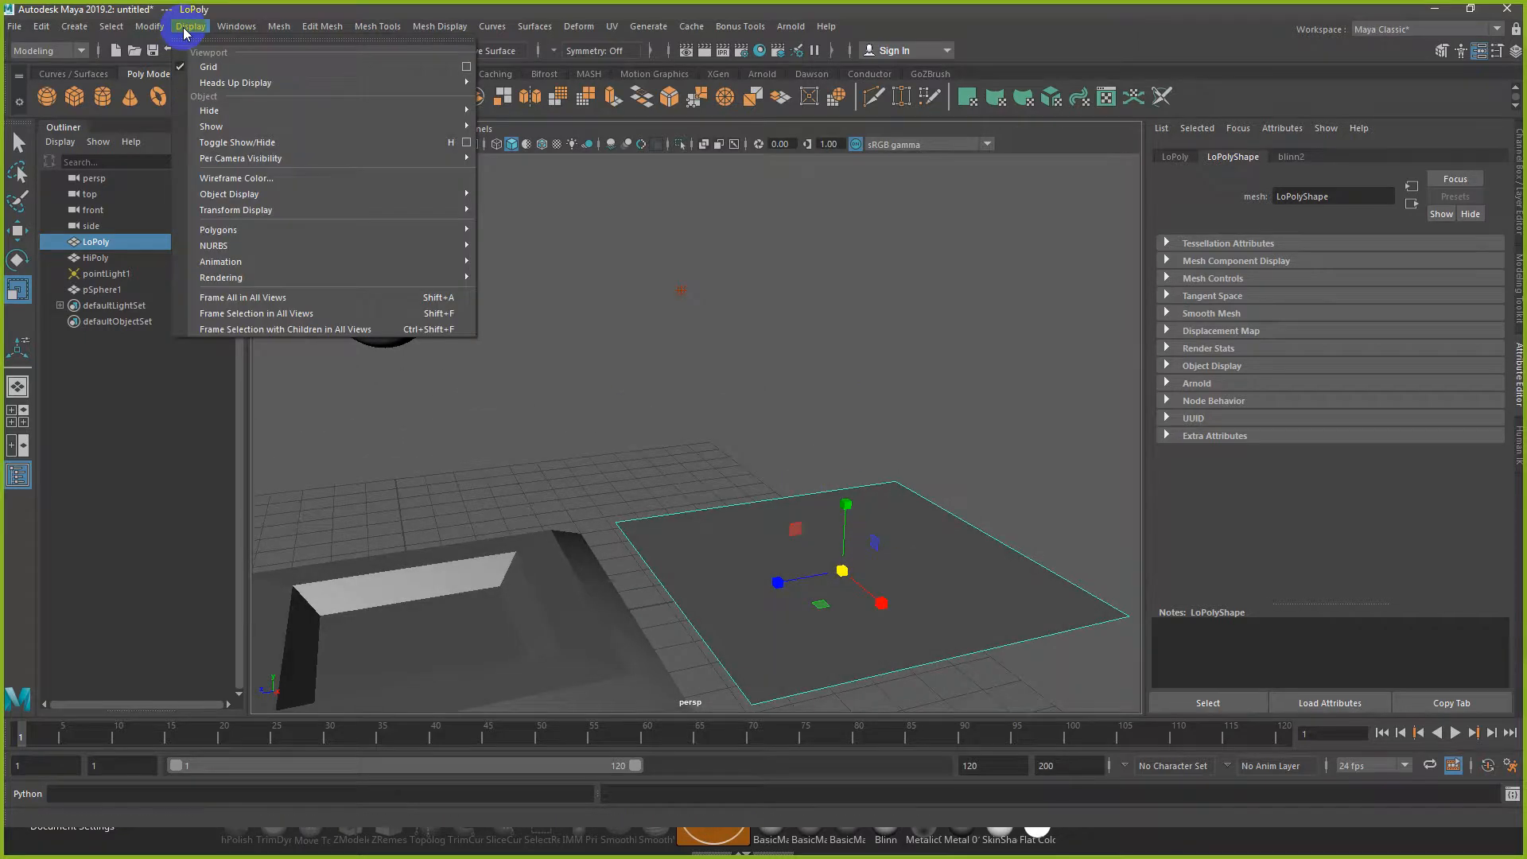
mouse_move(266, 237)
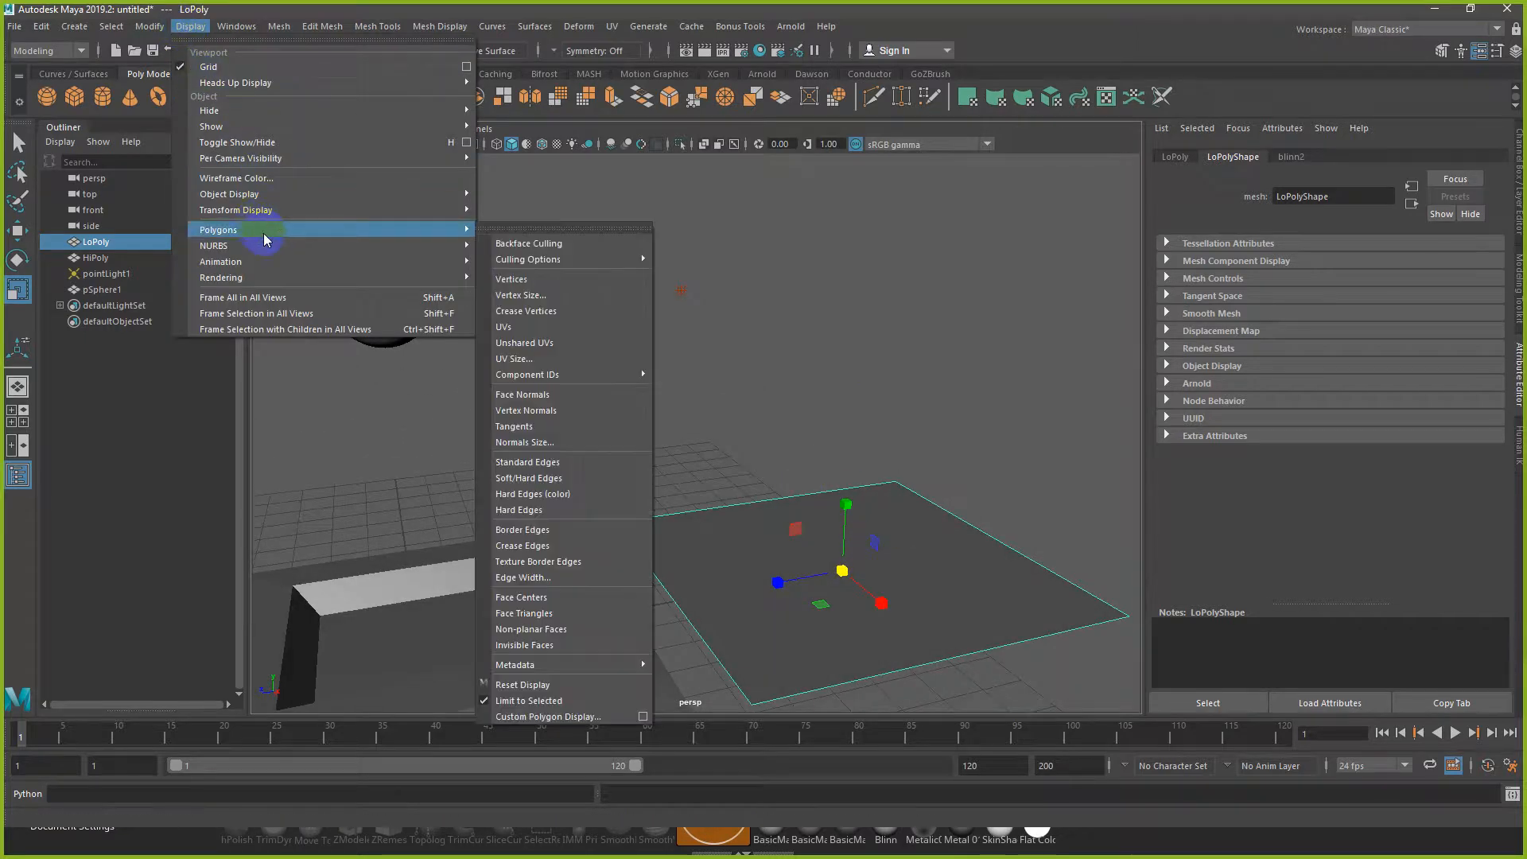
left_click(544, 230)
left_click_drag(541, 227, 209, 170)
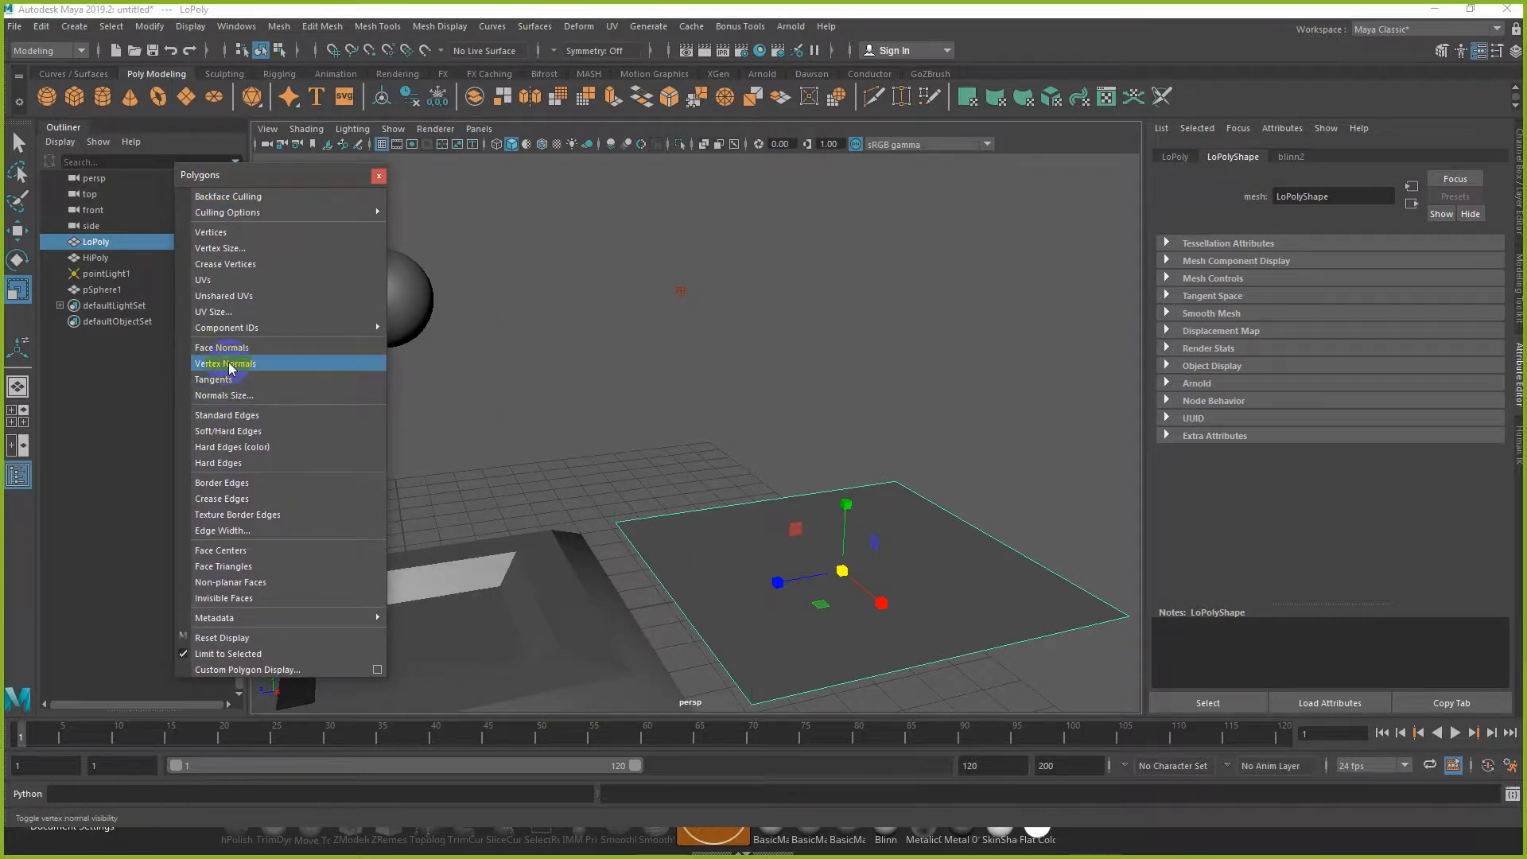
Step: Show LoPoly's vertex normals, set their display size to 1.56, and inspect the plane from both sides
middle_click_drag(732, 518, 667, 469, "alt")
left_click(231, 396)
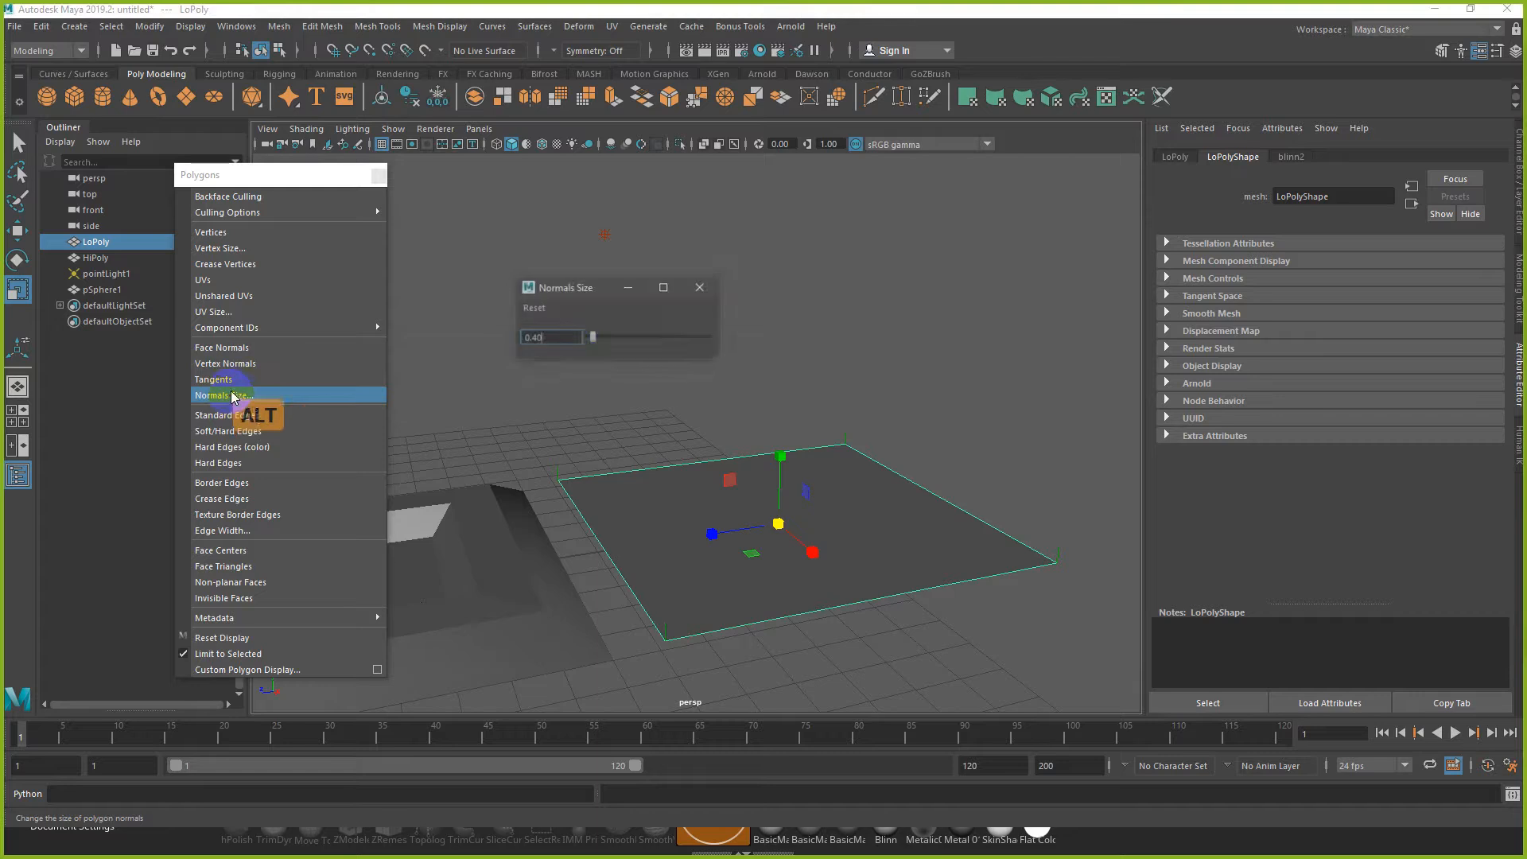
left_click_drag(592, 336, 607, 337)
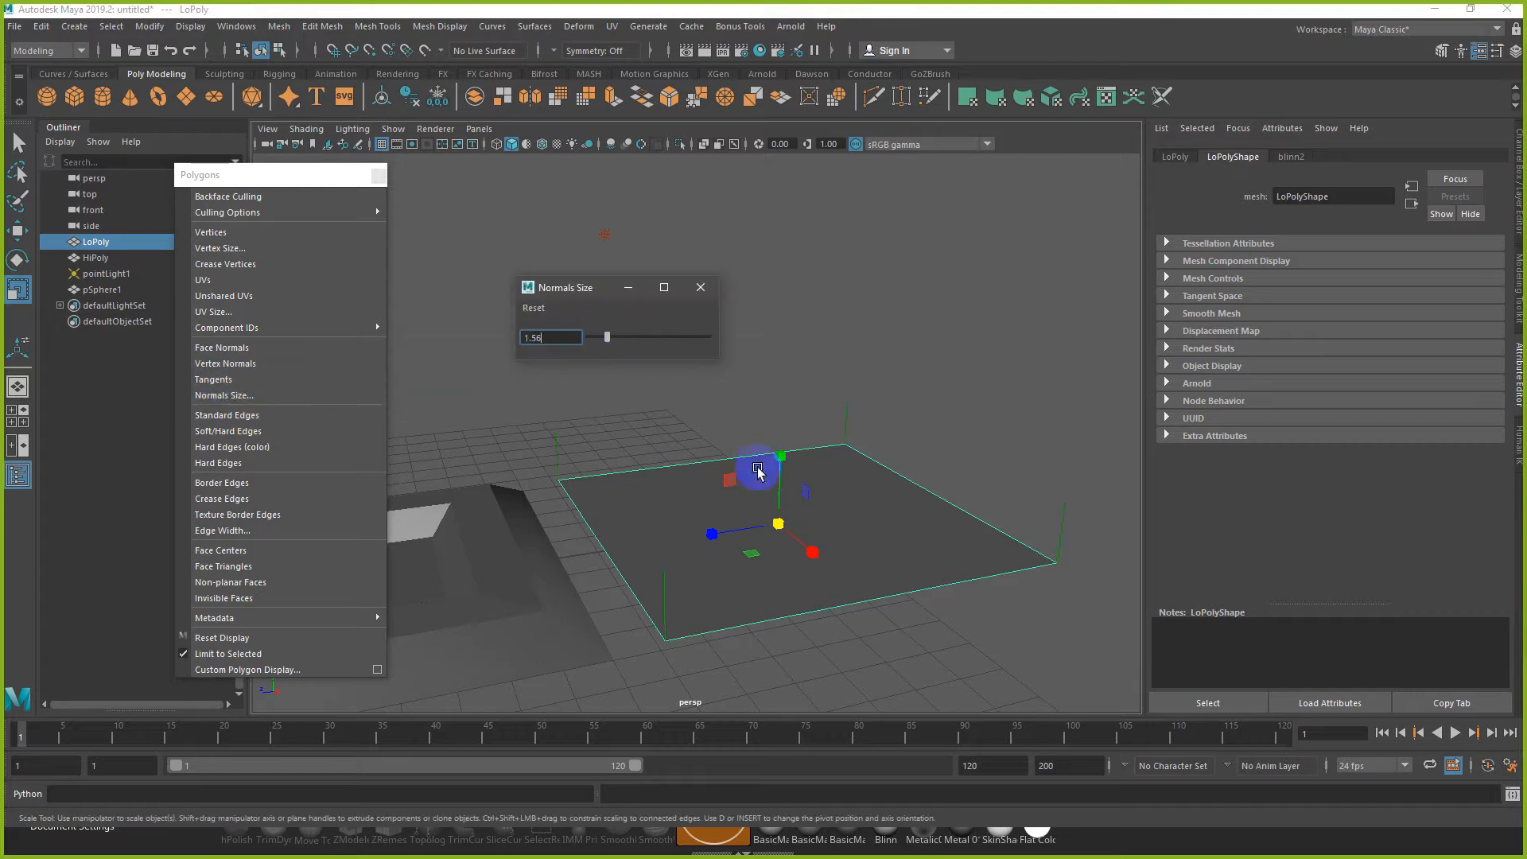
left_click(701, 287)
left_click_drag(828, 461, 808, 361, "alt")
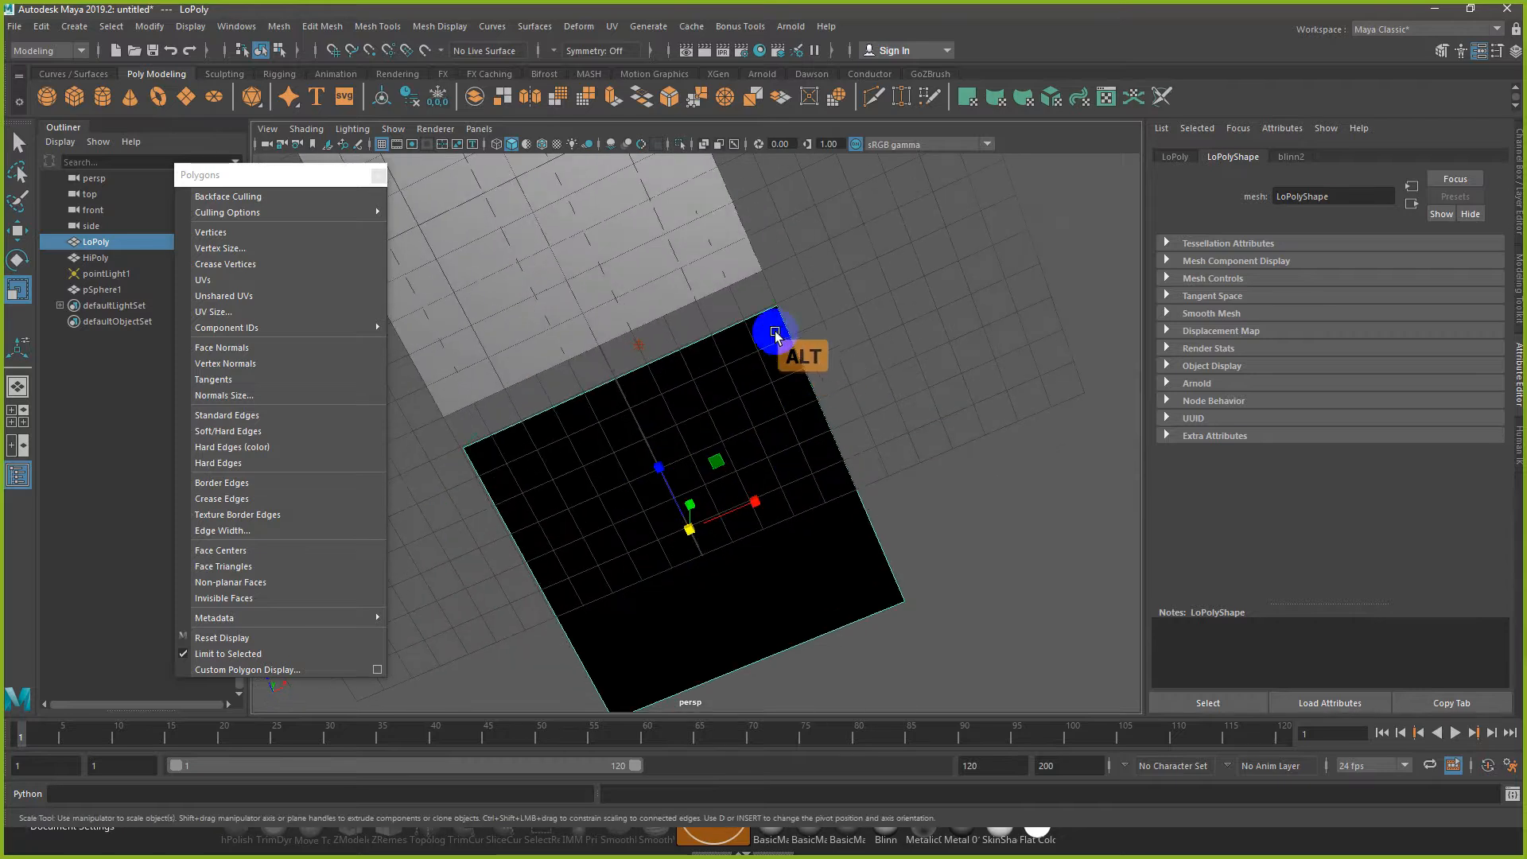
left_click(748, 442)
left_click_drag(736, 437, 790, 437)
Step: Show HiPoly's vertex normals, set their display size to 1.63, and inspect them around the recess corners
left_click(668, 441)
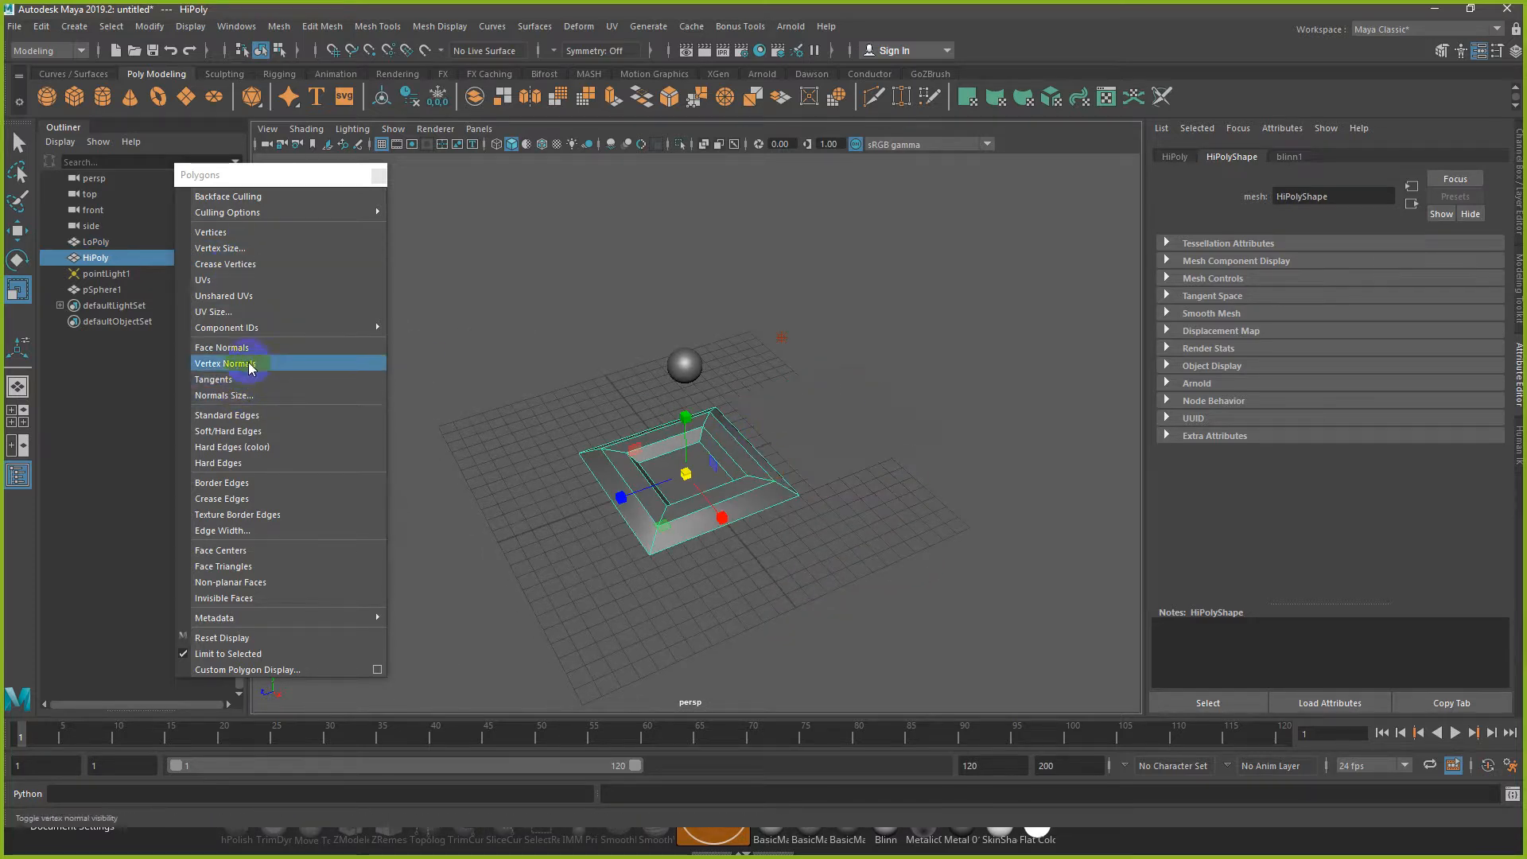
left_click_drag(735, 503, 657, 406, "alt")
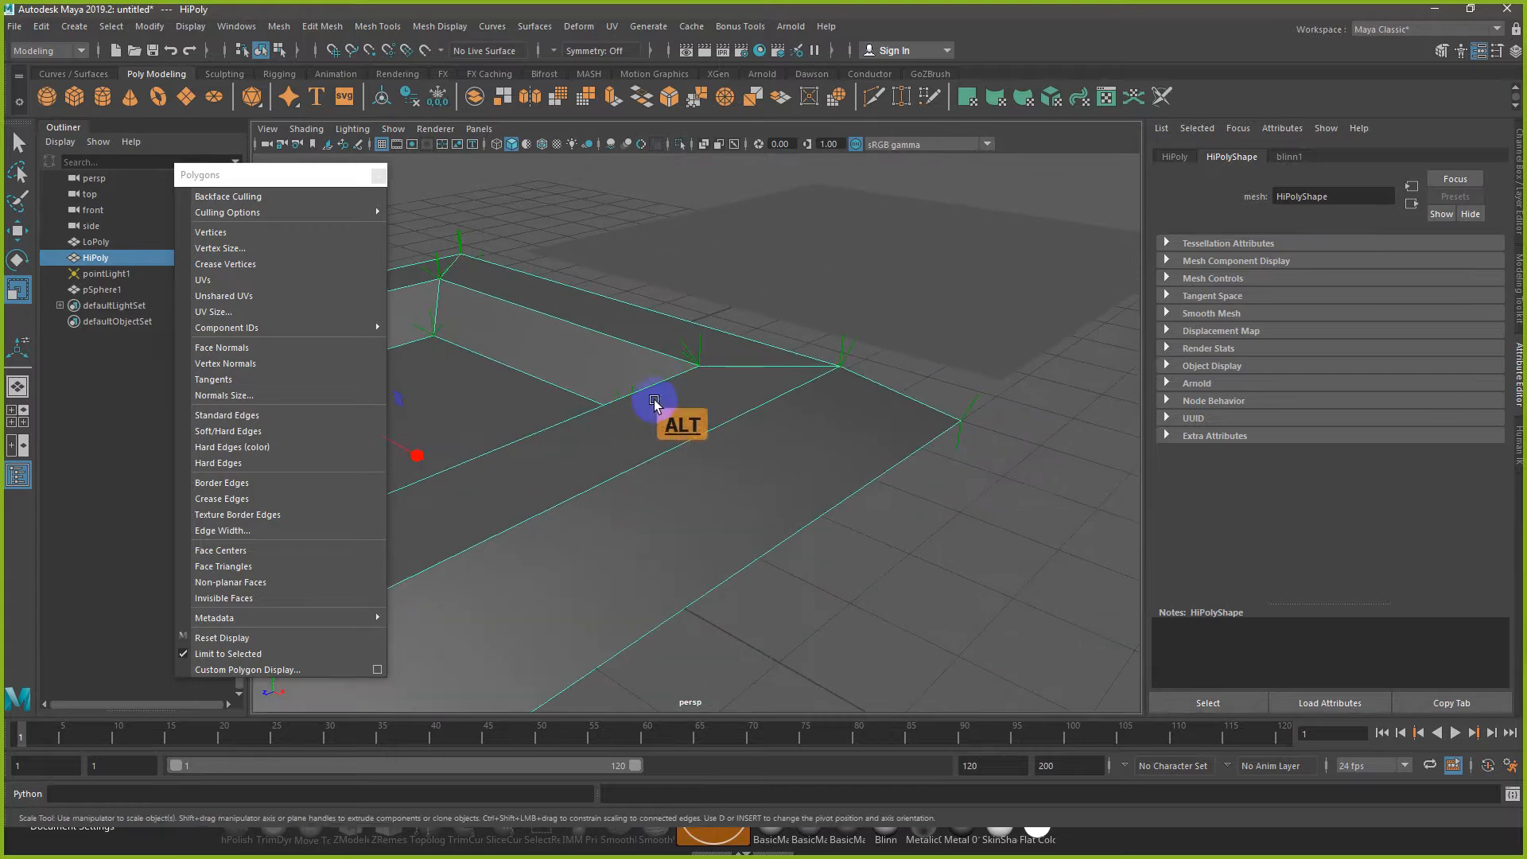
left_click(242, 386)
left_click_drag(594, 340, 606, 334)
left_click_drag(750, 385, 671, 402, "alt")
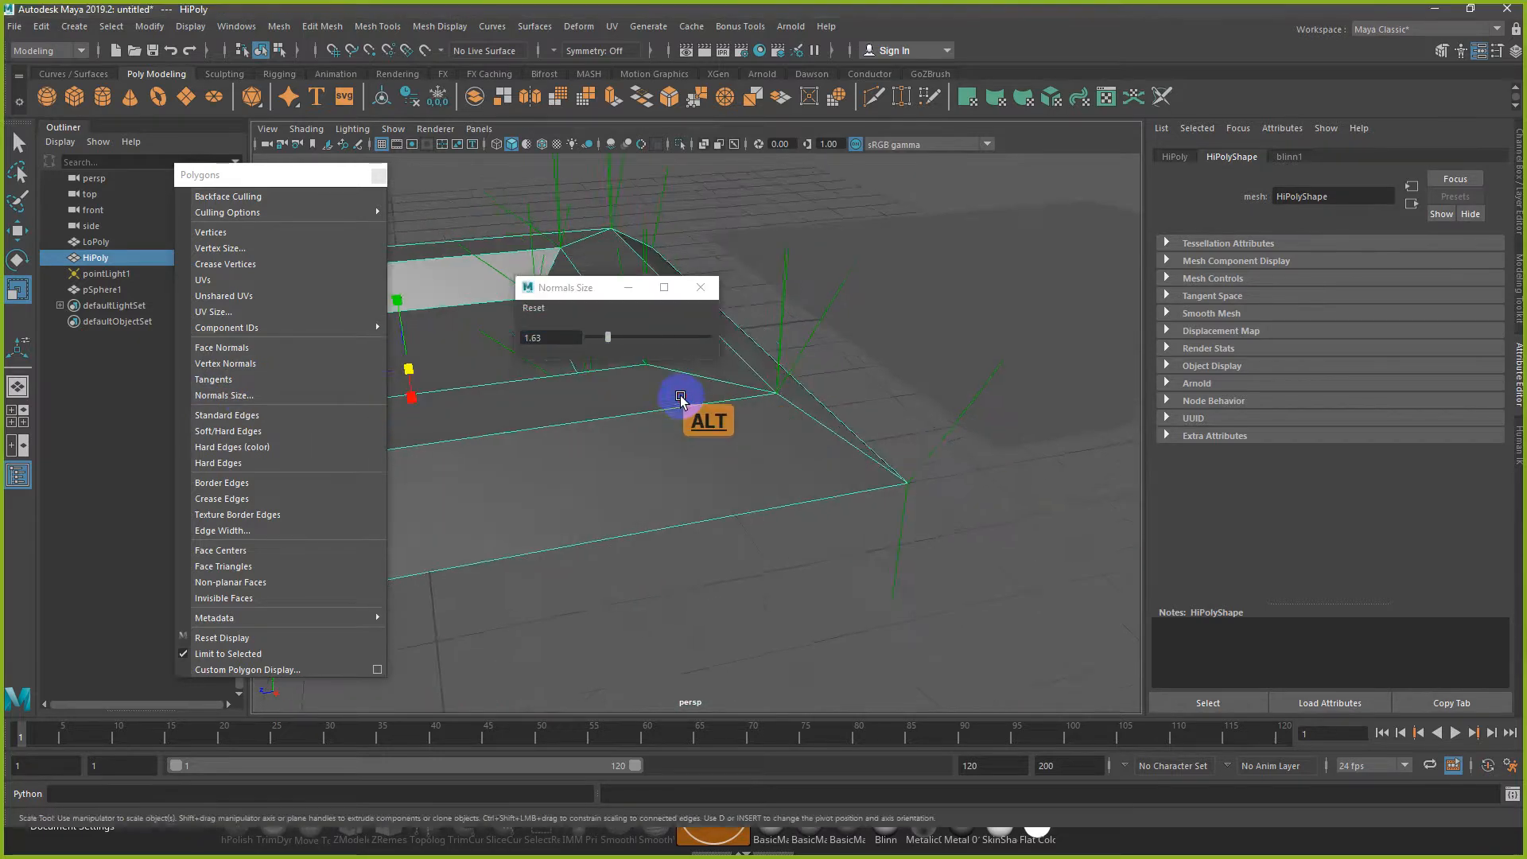
left_click(703, 288)
left_click_drag(704, 294, 756, 433, "alt")
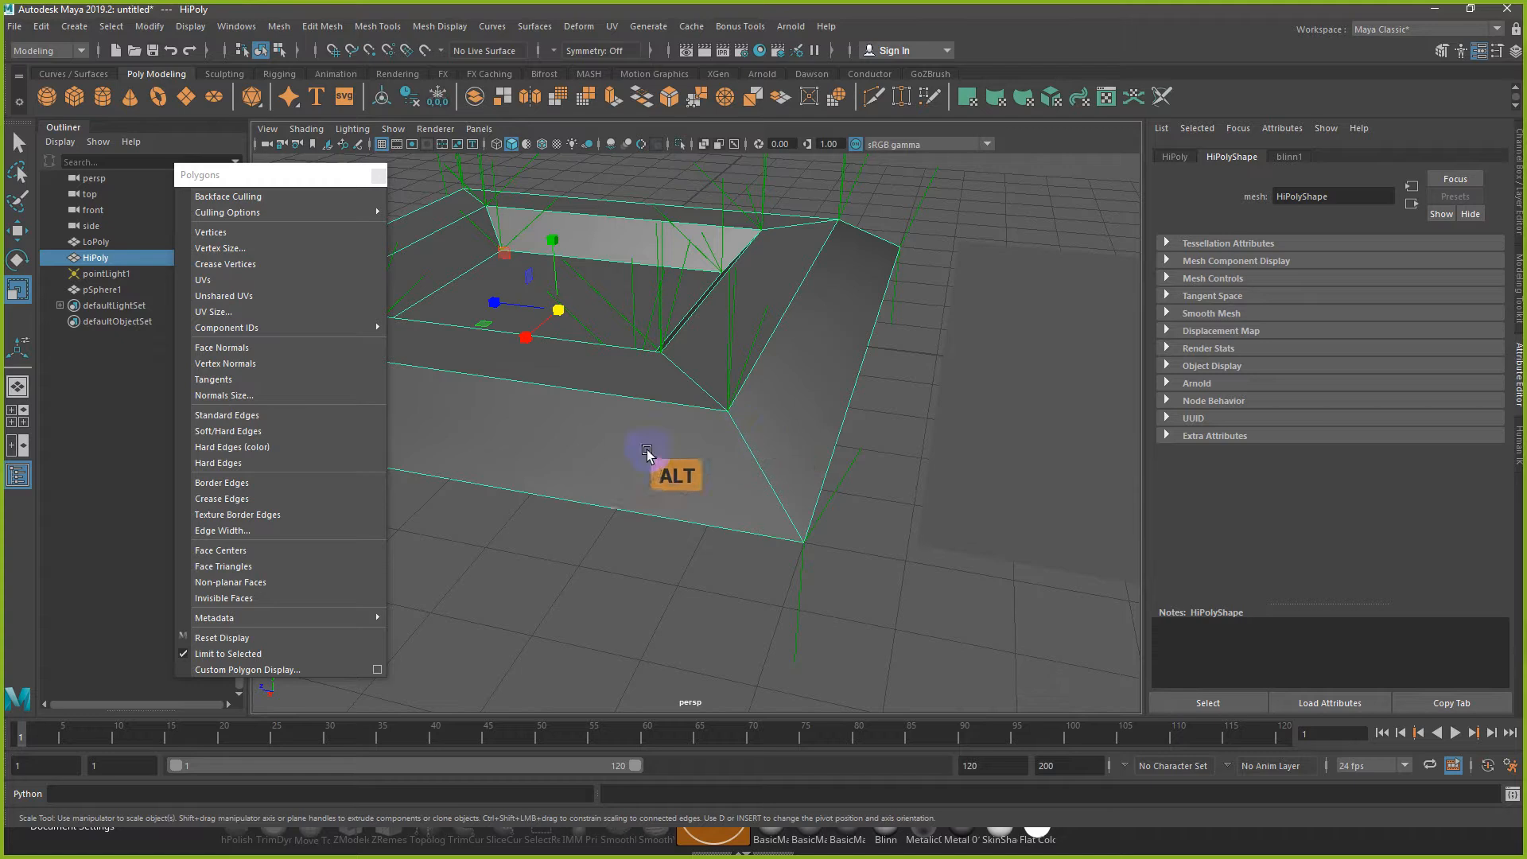
left_click(895, 564)
mouse_move(749, 454)
right_mouse_down("alt")
mouse_move(750, 512)
mouse_move(767, 528)
mouse_move(760, 471)
right_mouse_up("alt")
left_click(775, 479)
Step: Select the sphere and show its vertex normals
left_click_drag(755, 445, 835, 520, "alt")
scroll(698, 344, "down", 10, "alt")
middle_click_drag(639, 315, 715, 413, "alt")
scroll(597, 419, "up", 8, "alt")
left_click(588, 422)
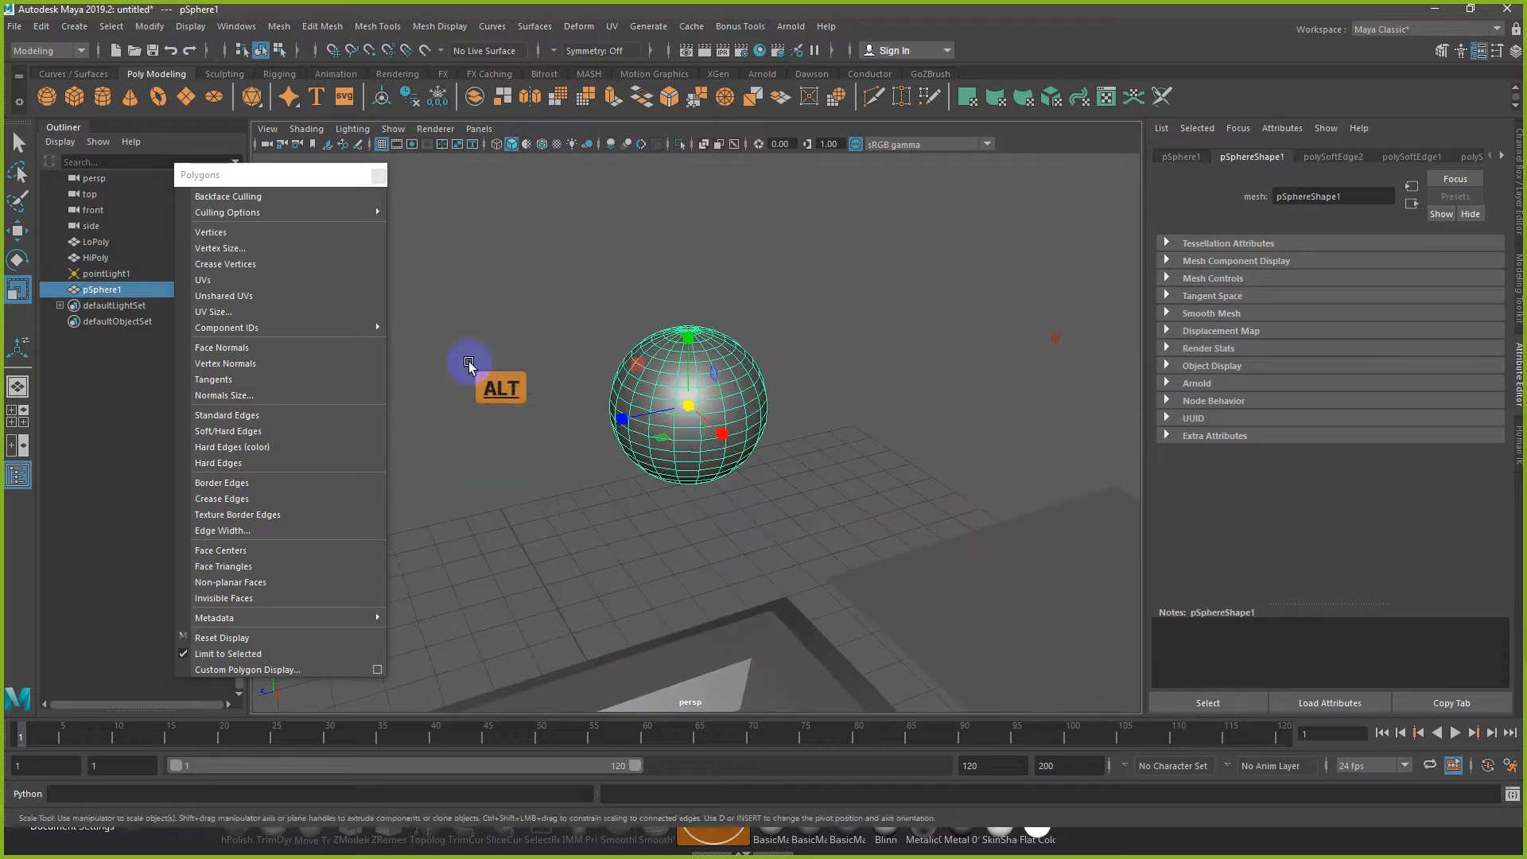
left_click(259, 363)
scroll(714, 435, "up", 5)
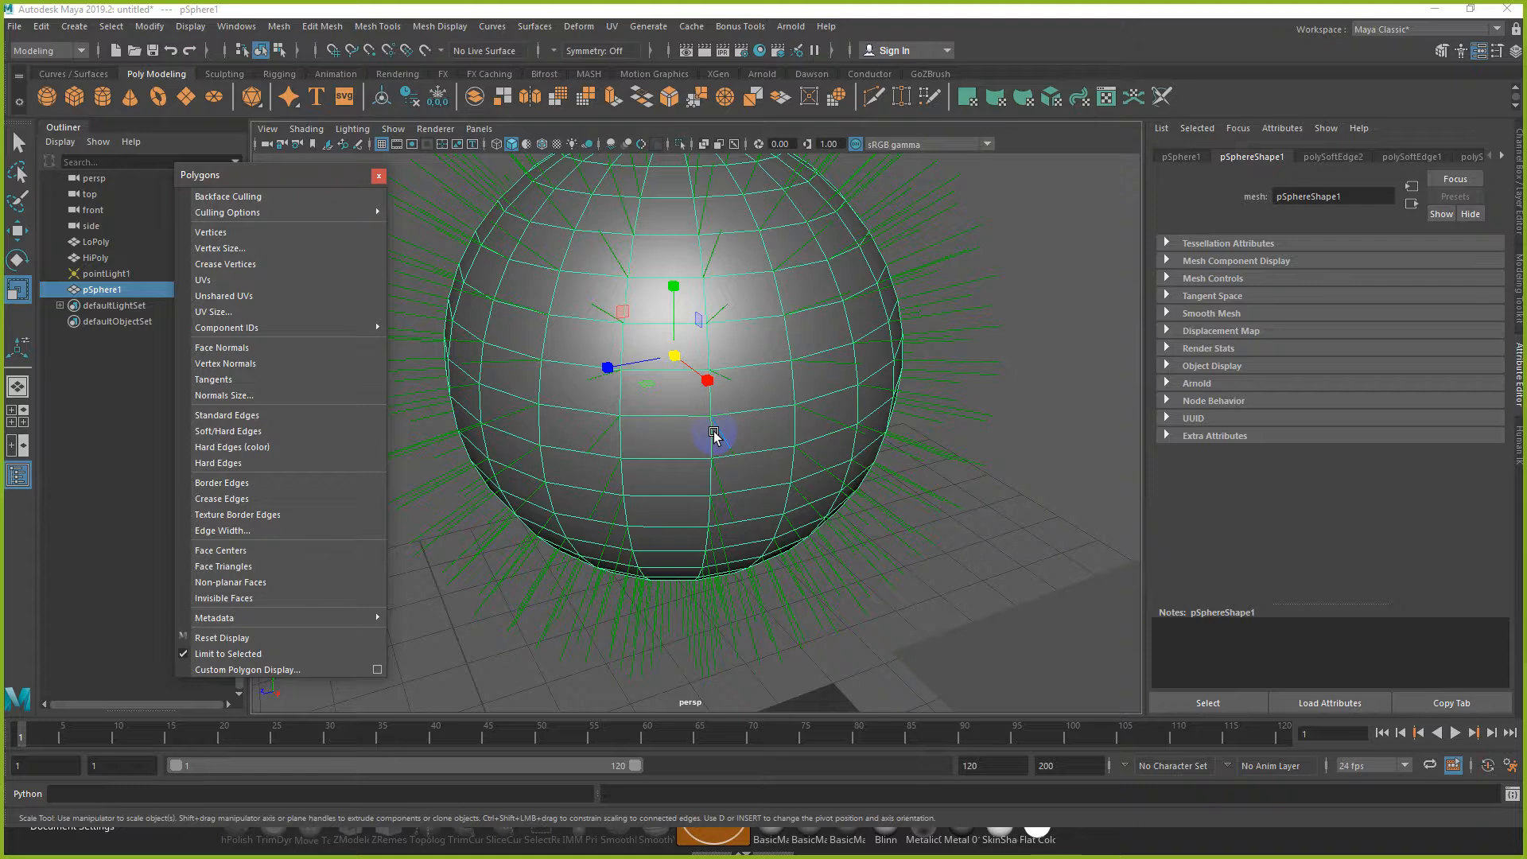
Step: Reverse the sphere's normals and deselect it to check the shading
left_click(452, 29)
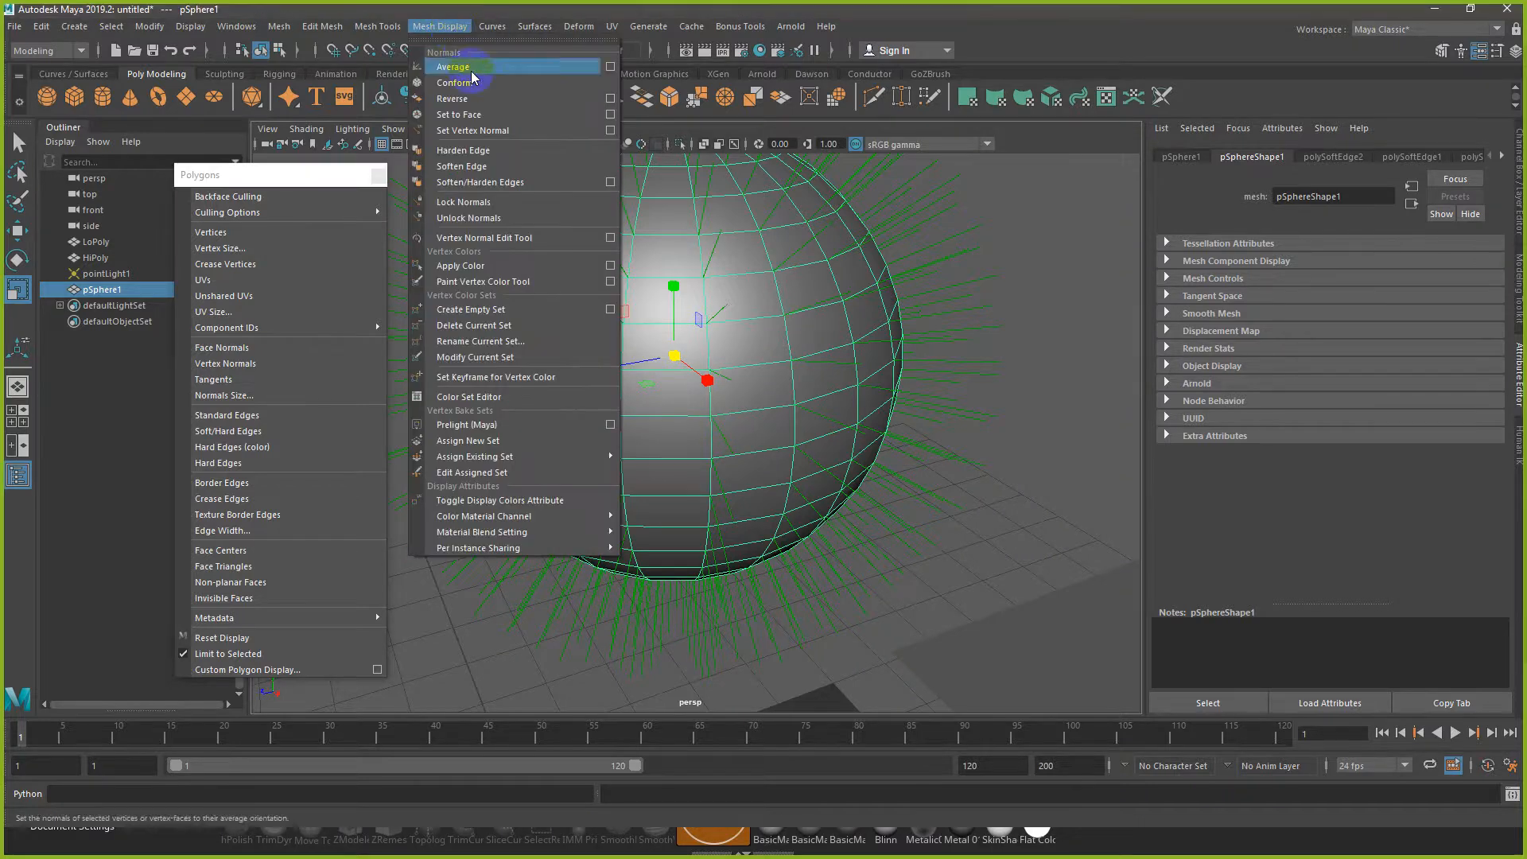
left_click(475, 98)
left_click(928, 413)
scroll(850, 370, "down", 3)
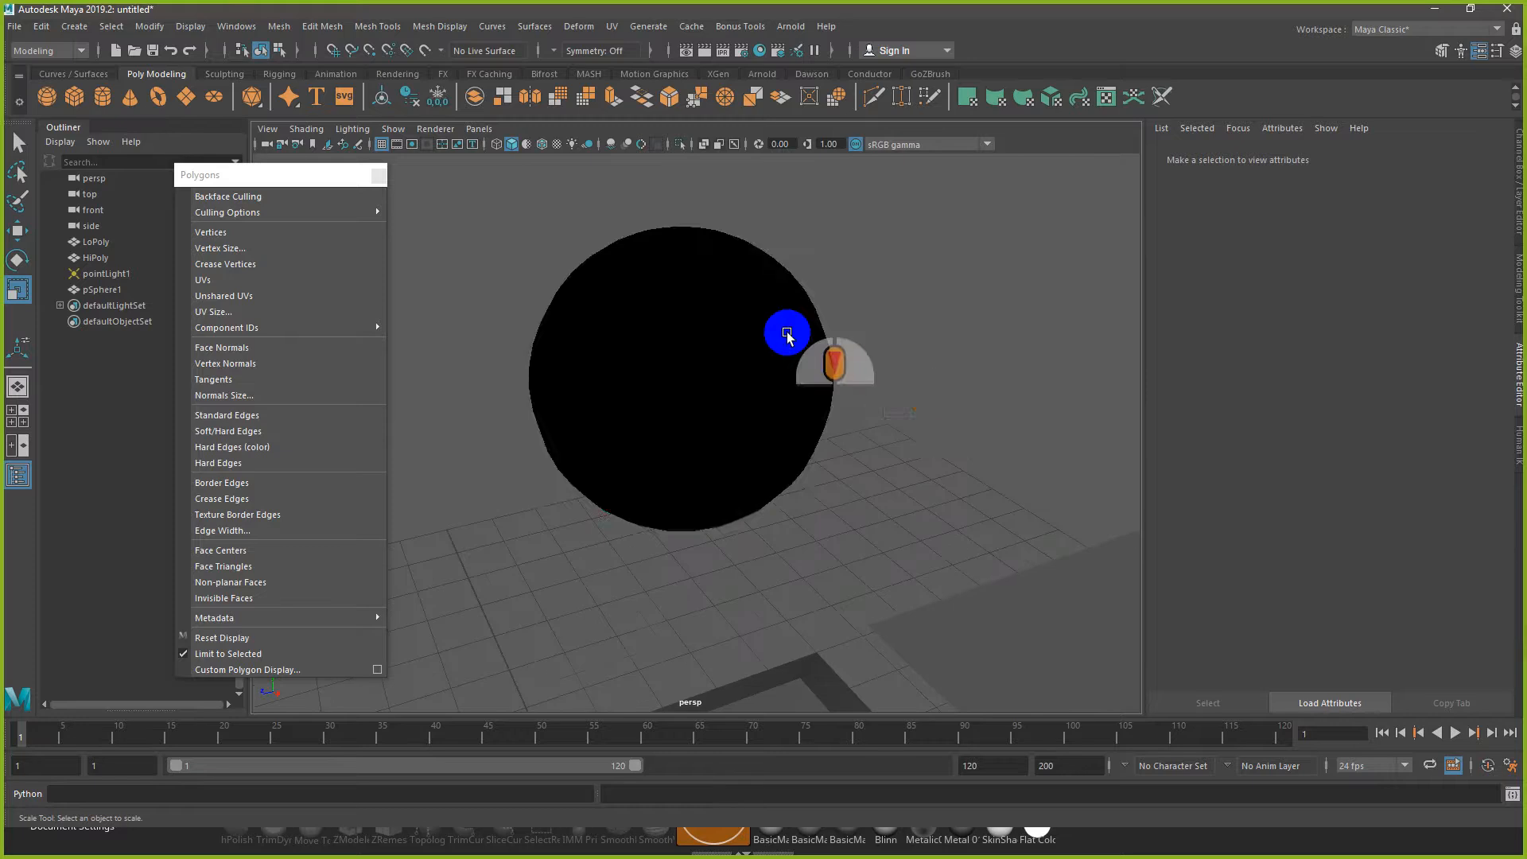
Step: Turn on backface culling for the viewport with the sphere selected
left_click(776, 337)
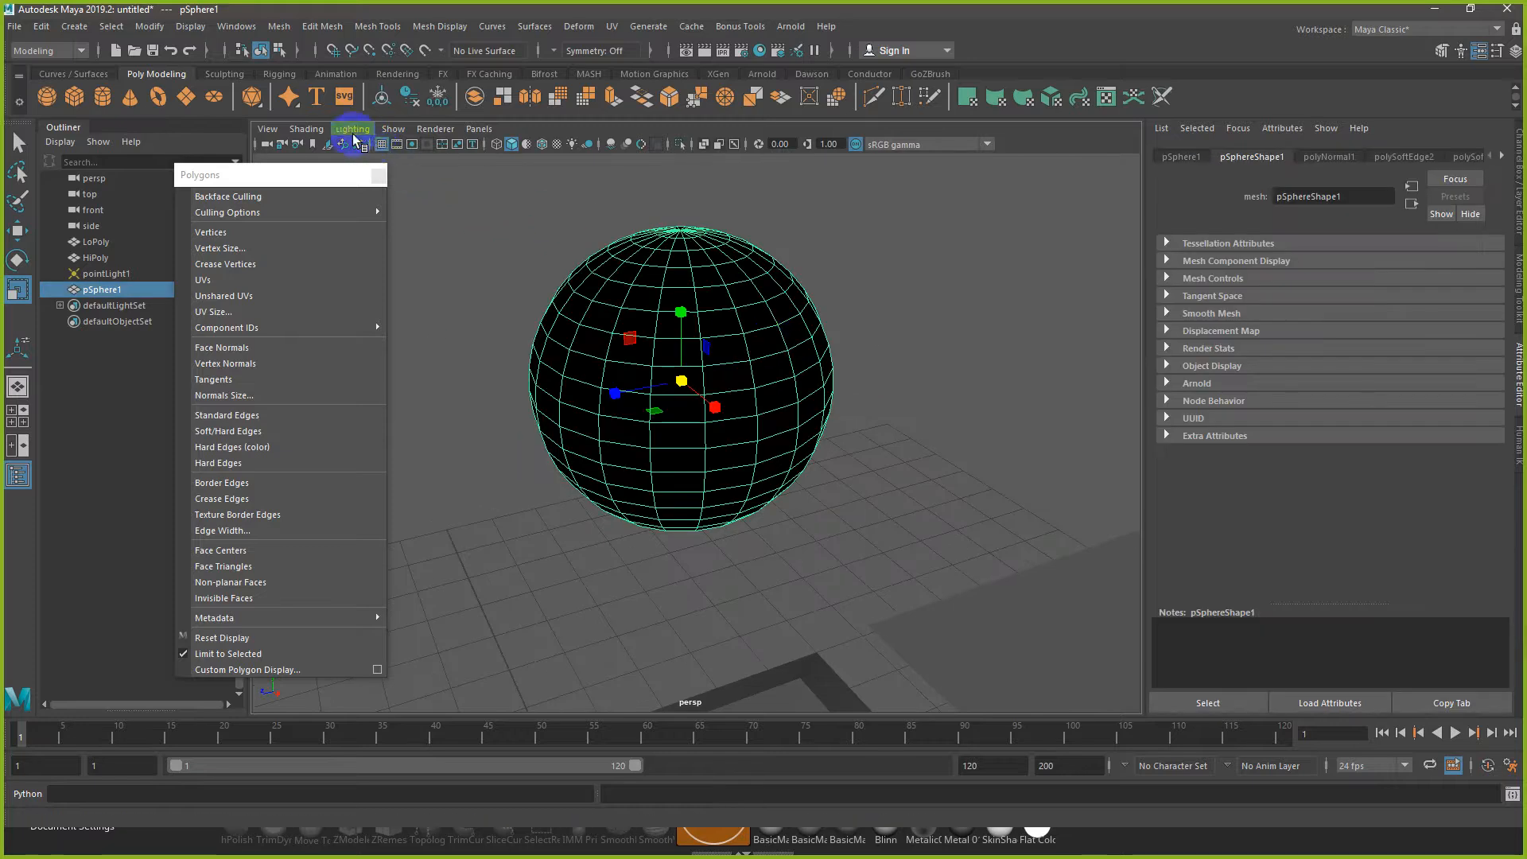
left_click(306, 129)
left_click(350, 340)
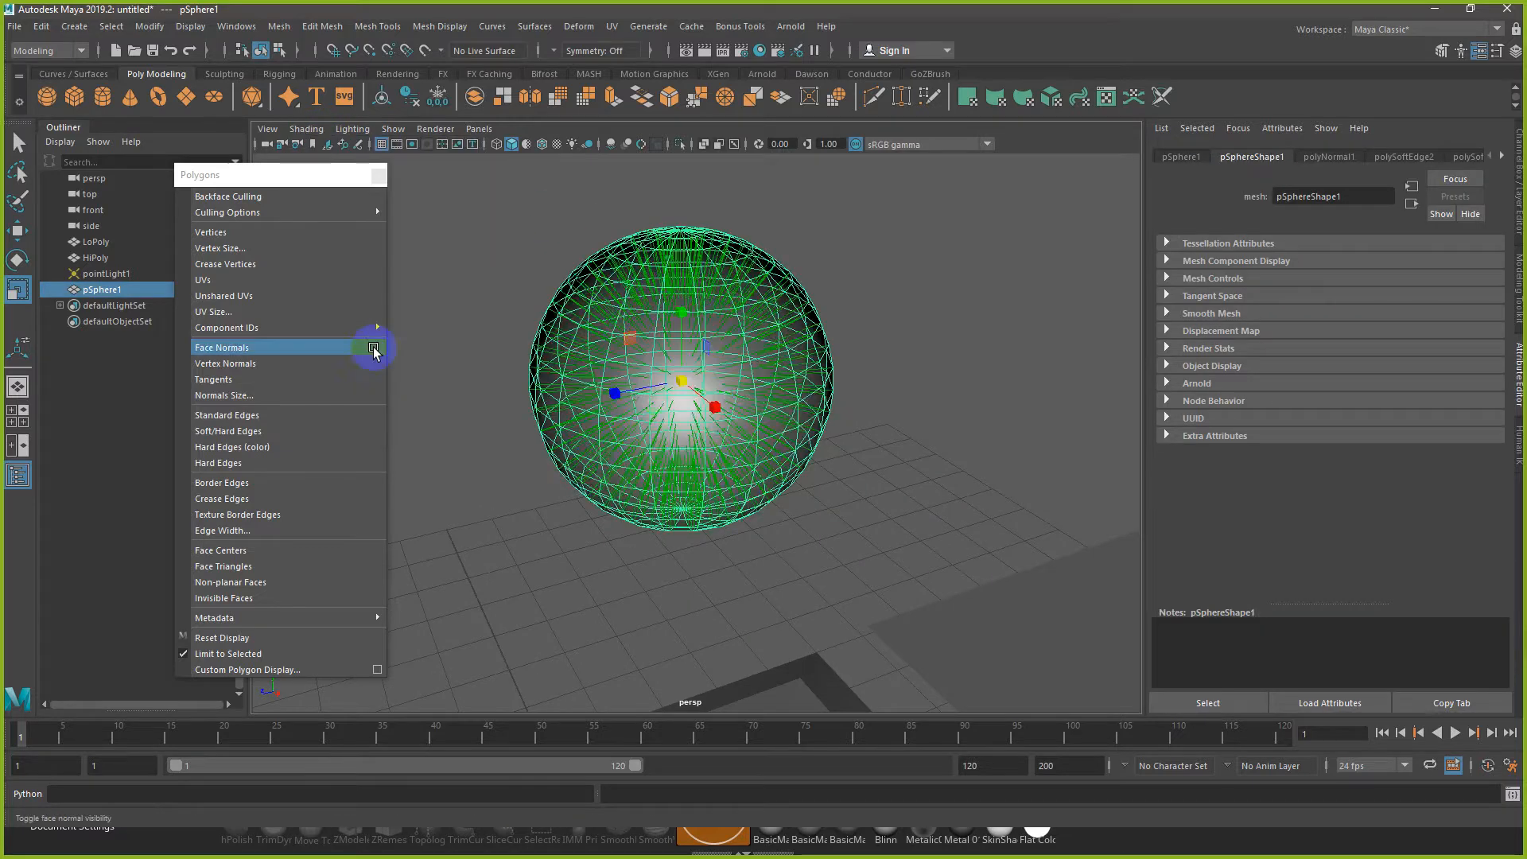
Step: Examine the culled sphere with reversed normals from several angles, both selected and deselected
left_click(930, 470)
mouse_move(931, 470)
right_mouse_down("alt")
mouse_move(845, 402)
mouse_move(944, 442)
mouse_move(943, 481)
right_mouse_up("alt")
left_click(845, 402)
middle_click_drag(943, 477, 980, 399, "alt")
left_click(1007, 431)
left_click(846, 356)
left_click_drag(941, 404, 943, 407, "alt")
left_click(943, 407)
scroll(954, 394, "up", 5)
scroll(946, 391, "down", 5)
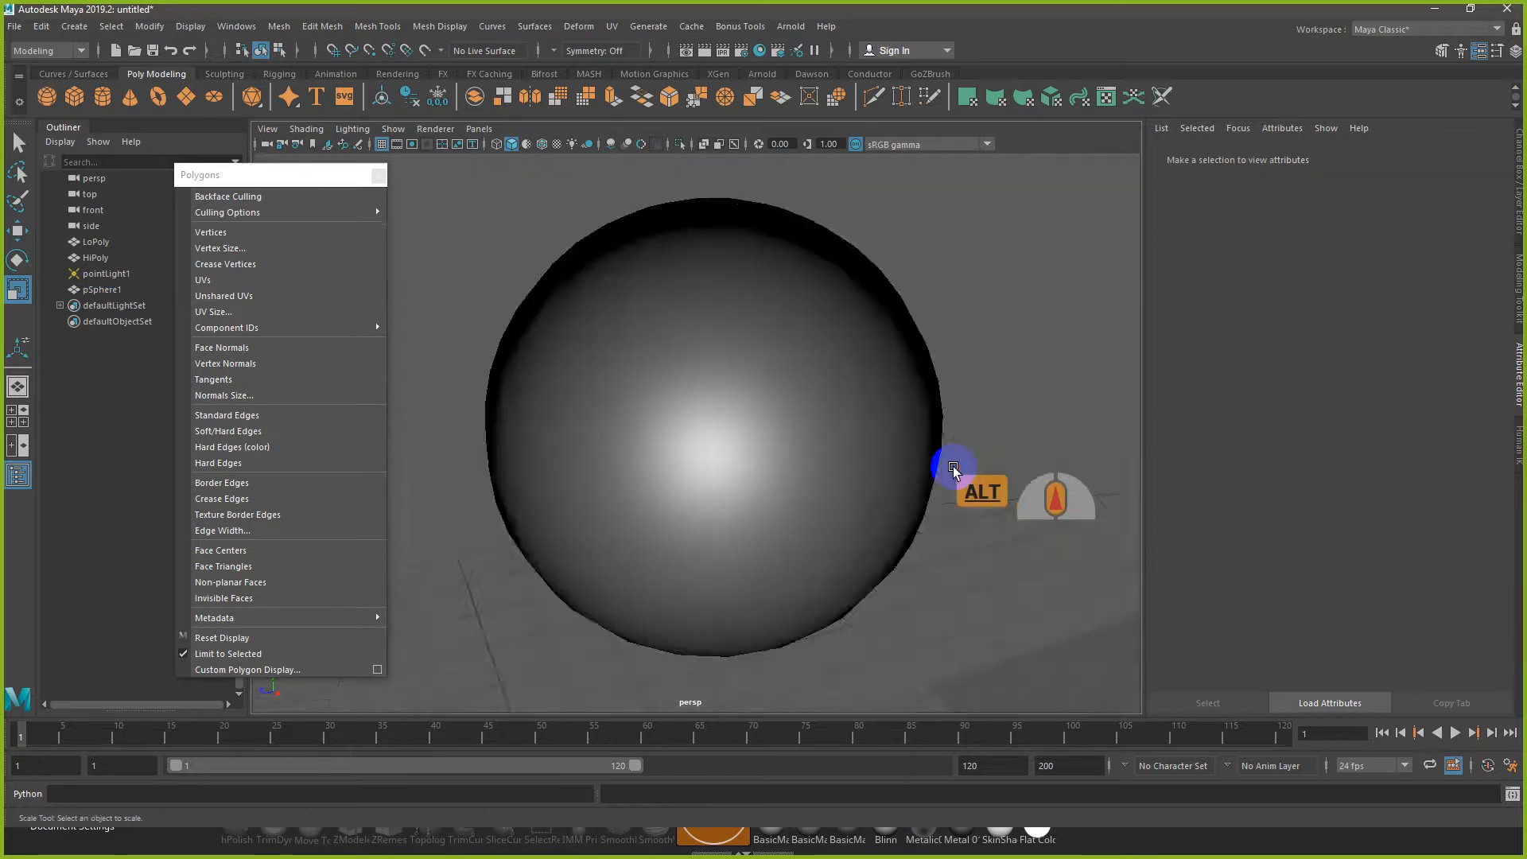
left_click_drag(947, 470, 903, 460, "alt")
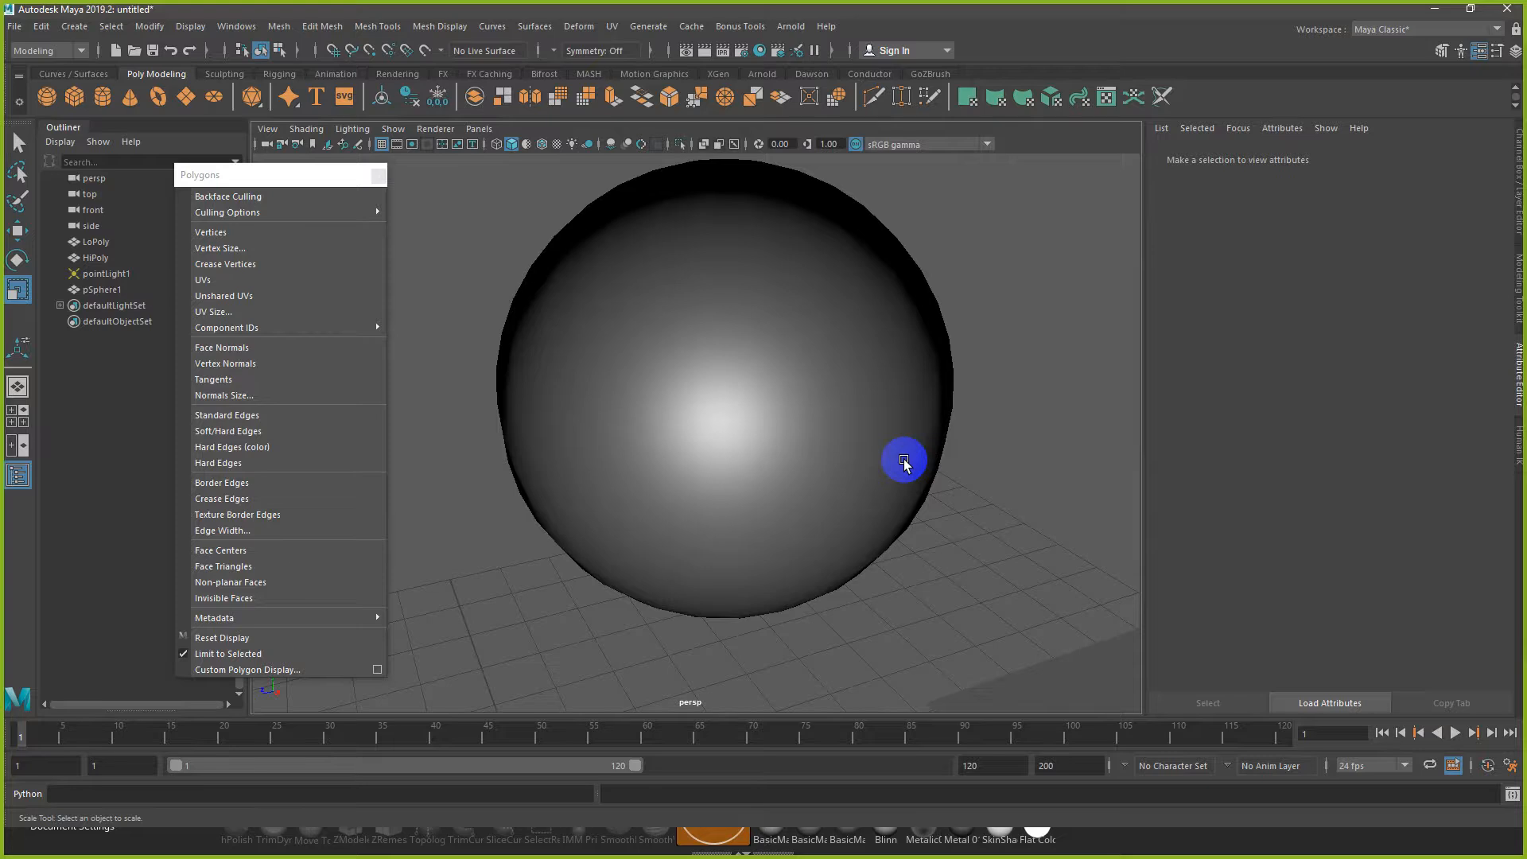
Step: Reverse the sphere's normals again so they point outward, and deselect the sphere
left_click(904, 463)
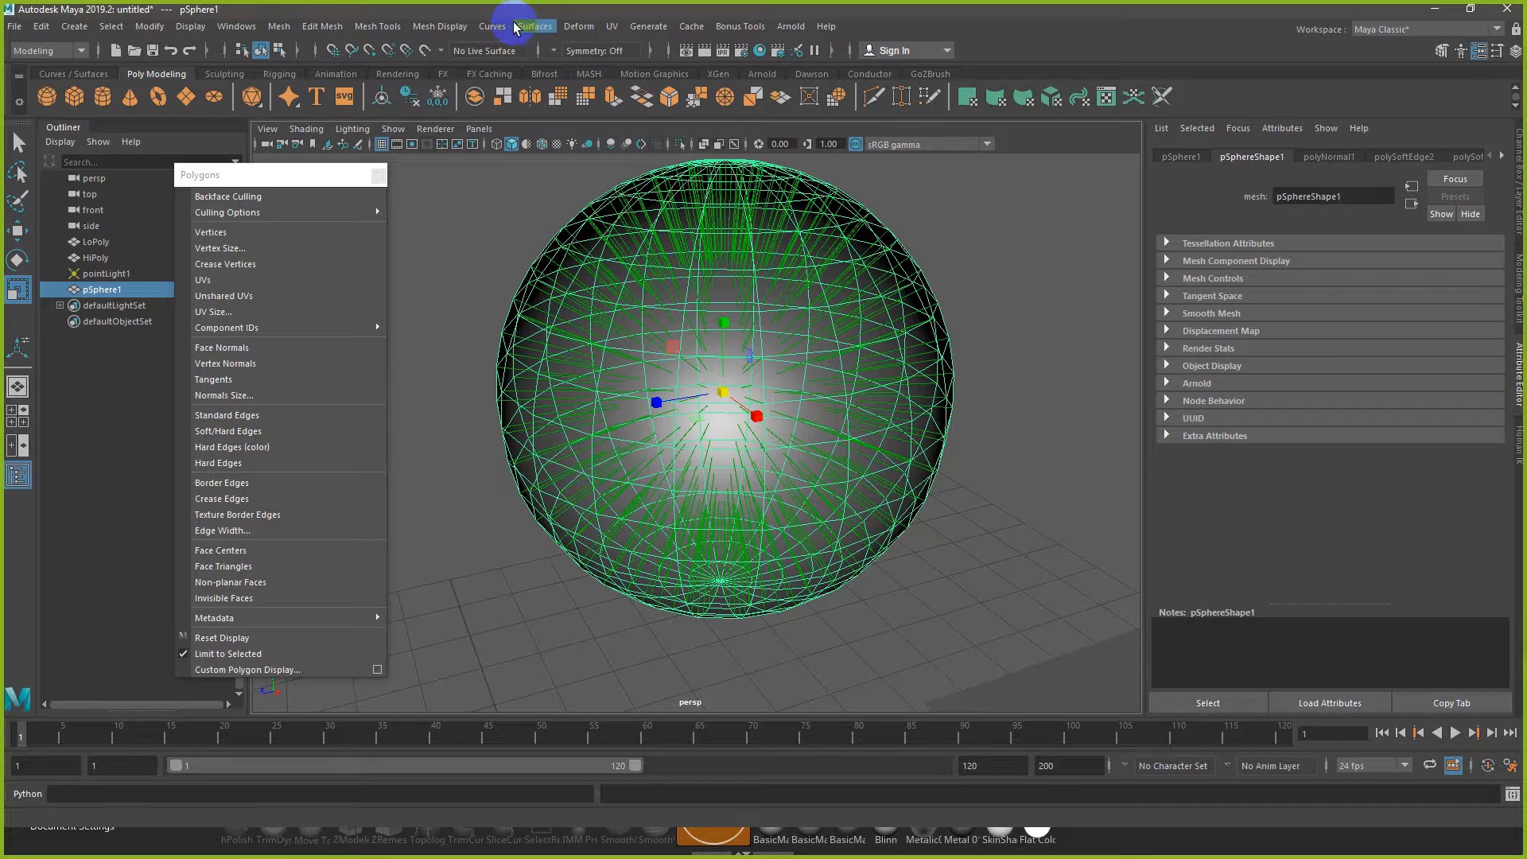
left_click(446, 29)
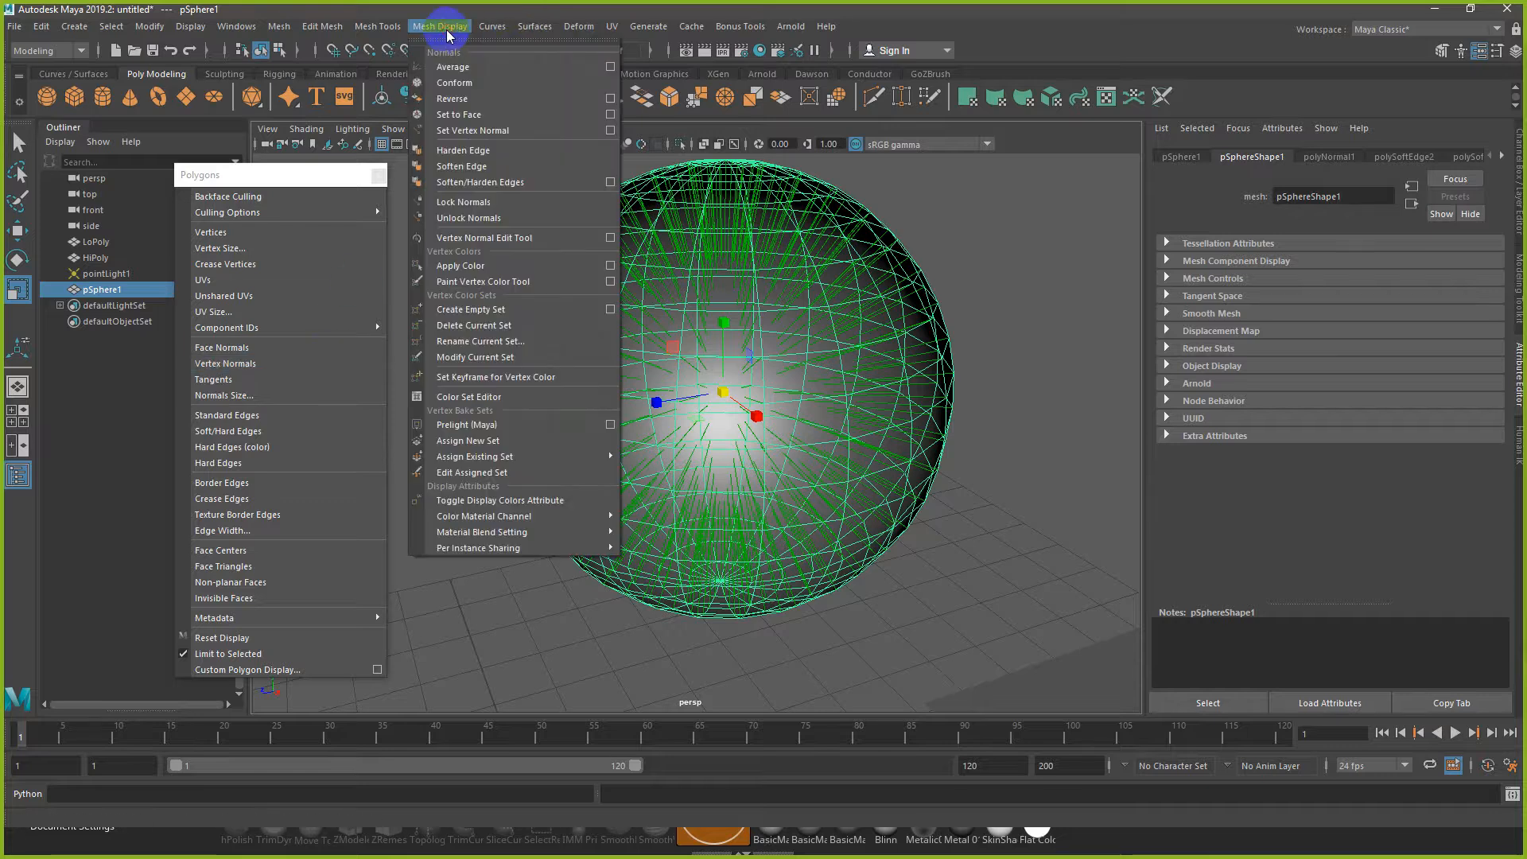
left_click(457, 98)
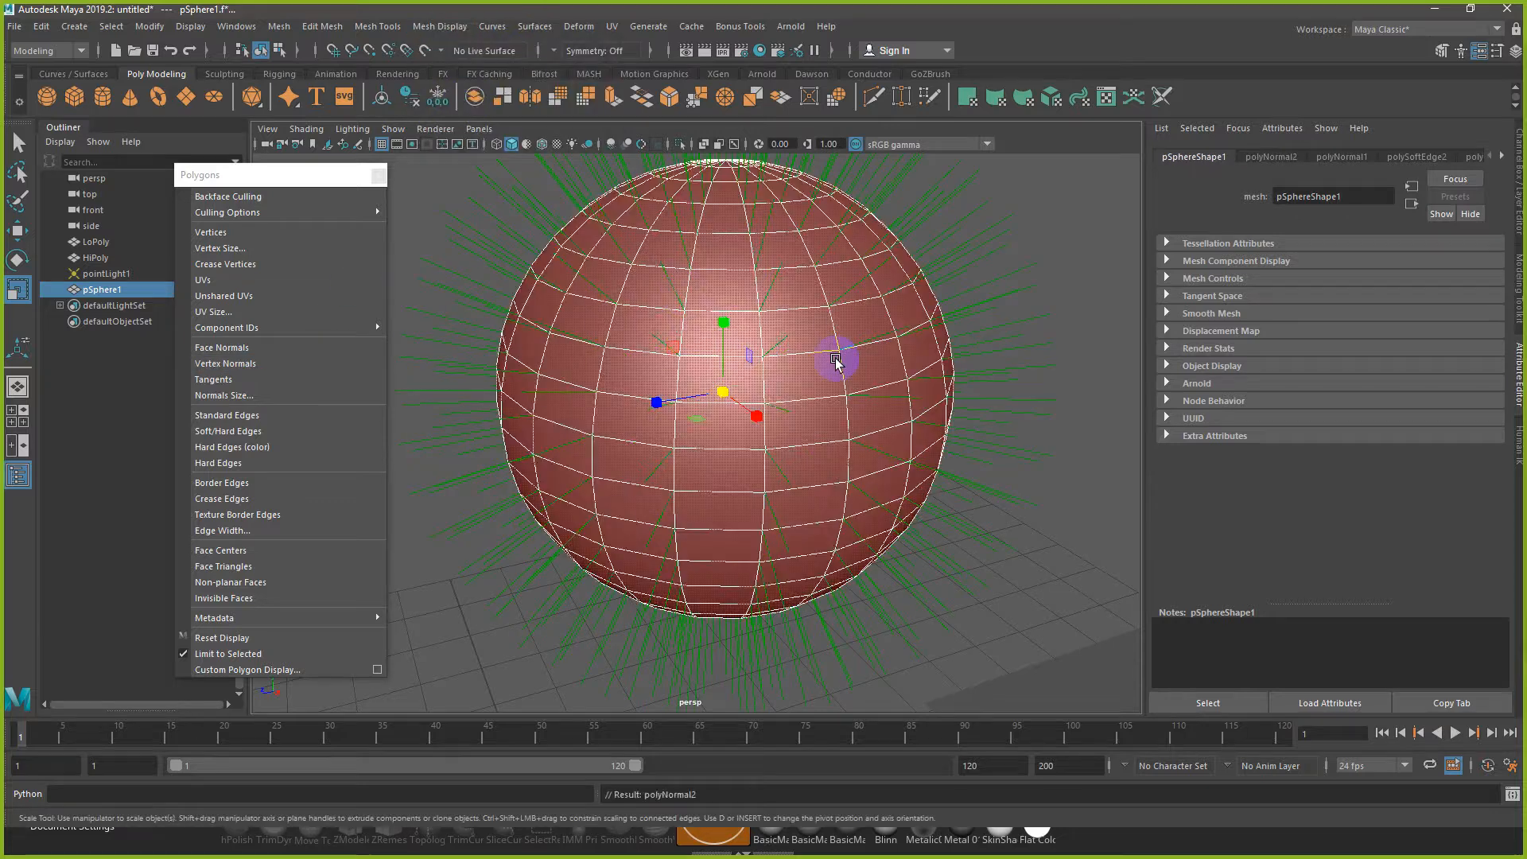
left_click(1087, 475)
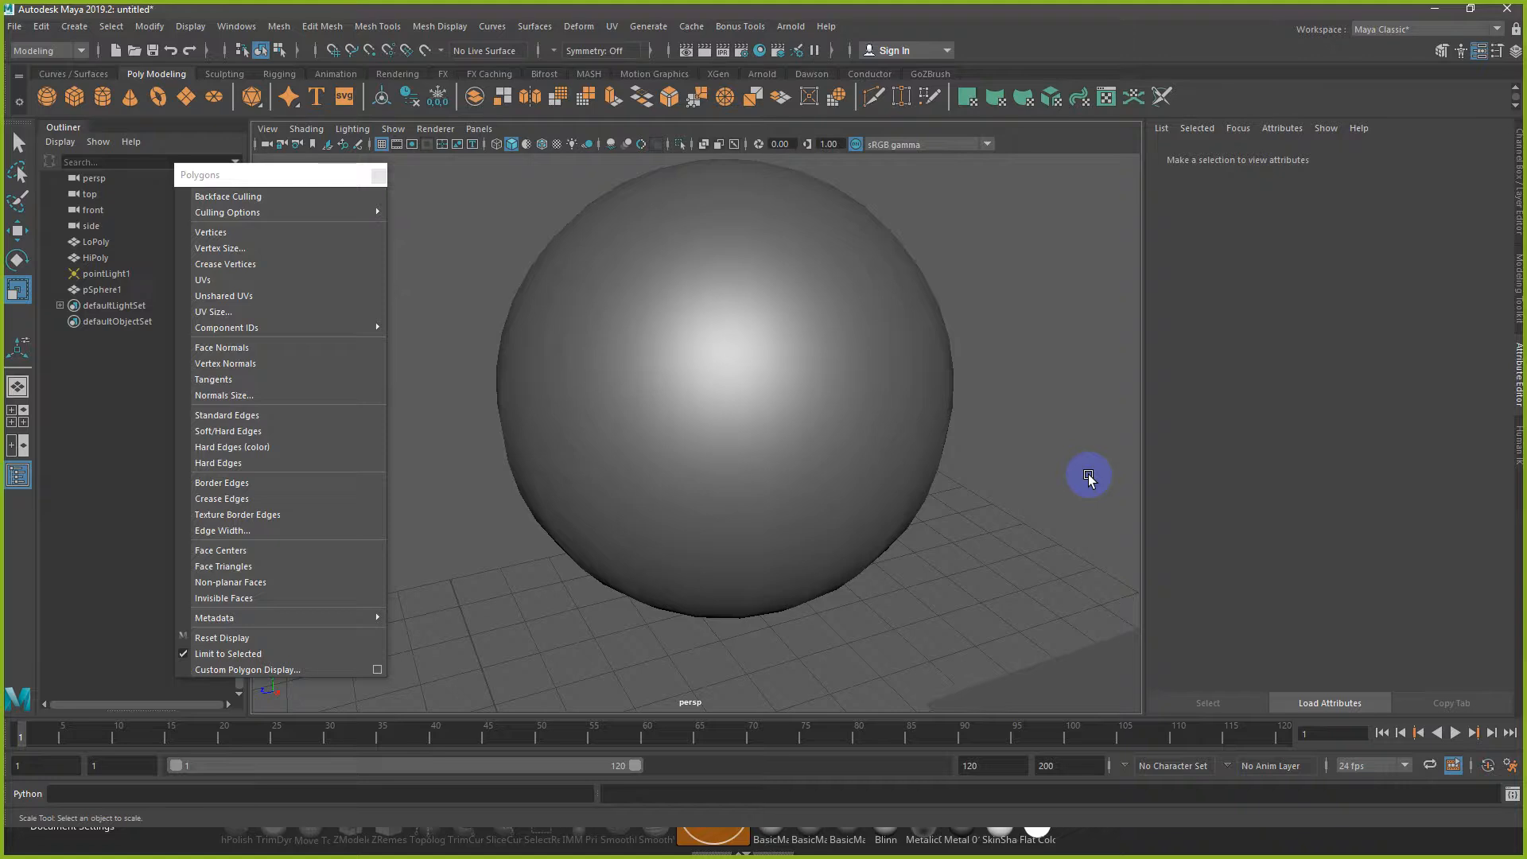
Step: Select the sphere and examine the direction of its vertex normals from a distance and close up
left_click(889, 419)
left_click_drag(889, 420, 938, 450, "alt")
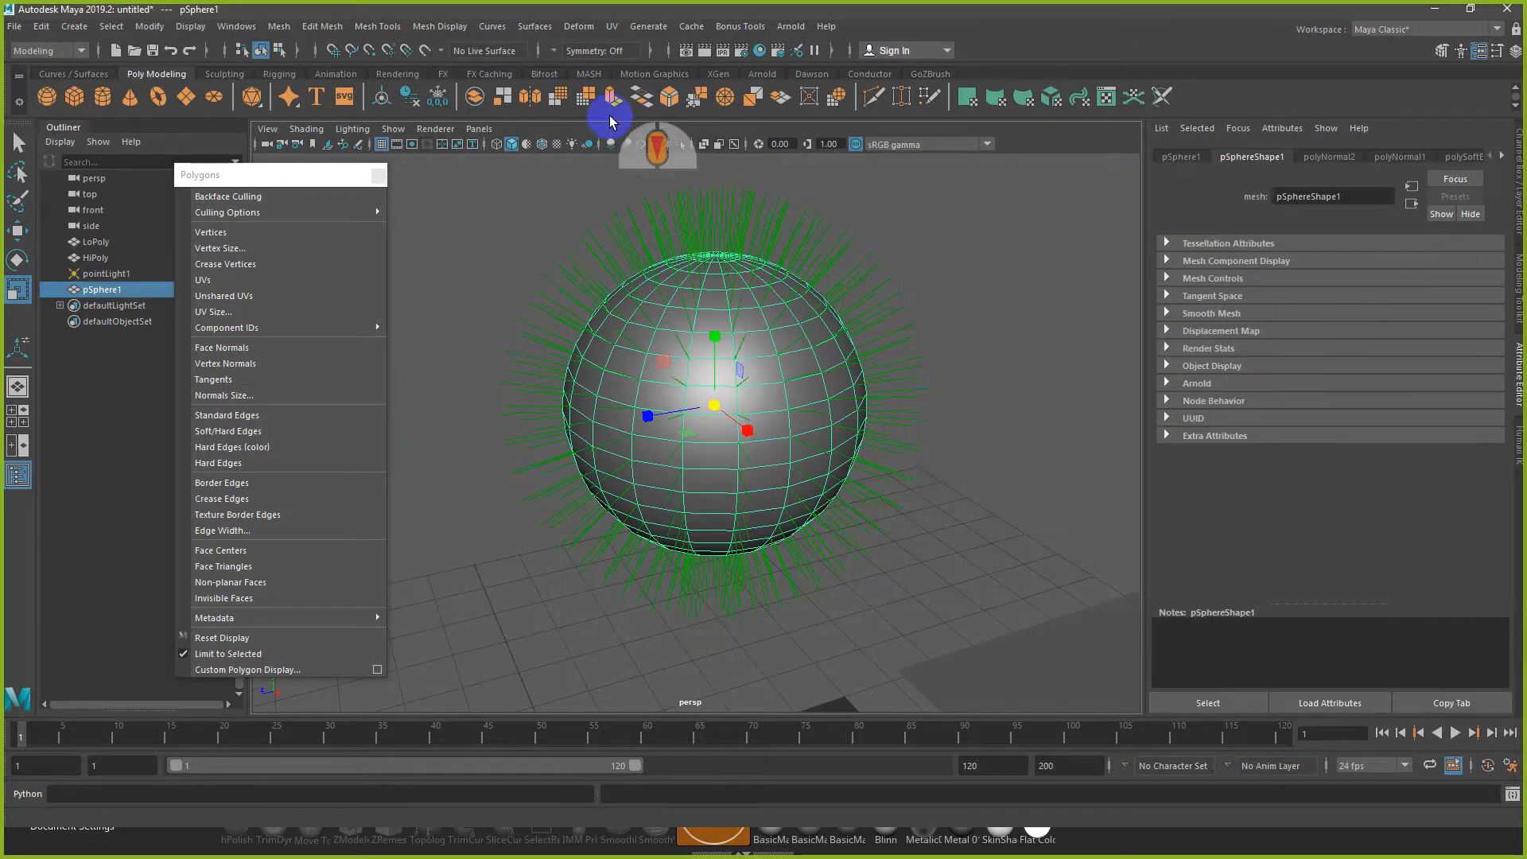
left_click(440, 27)
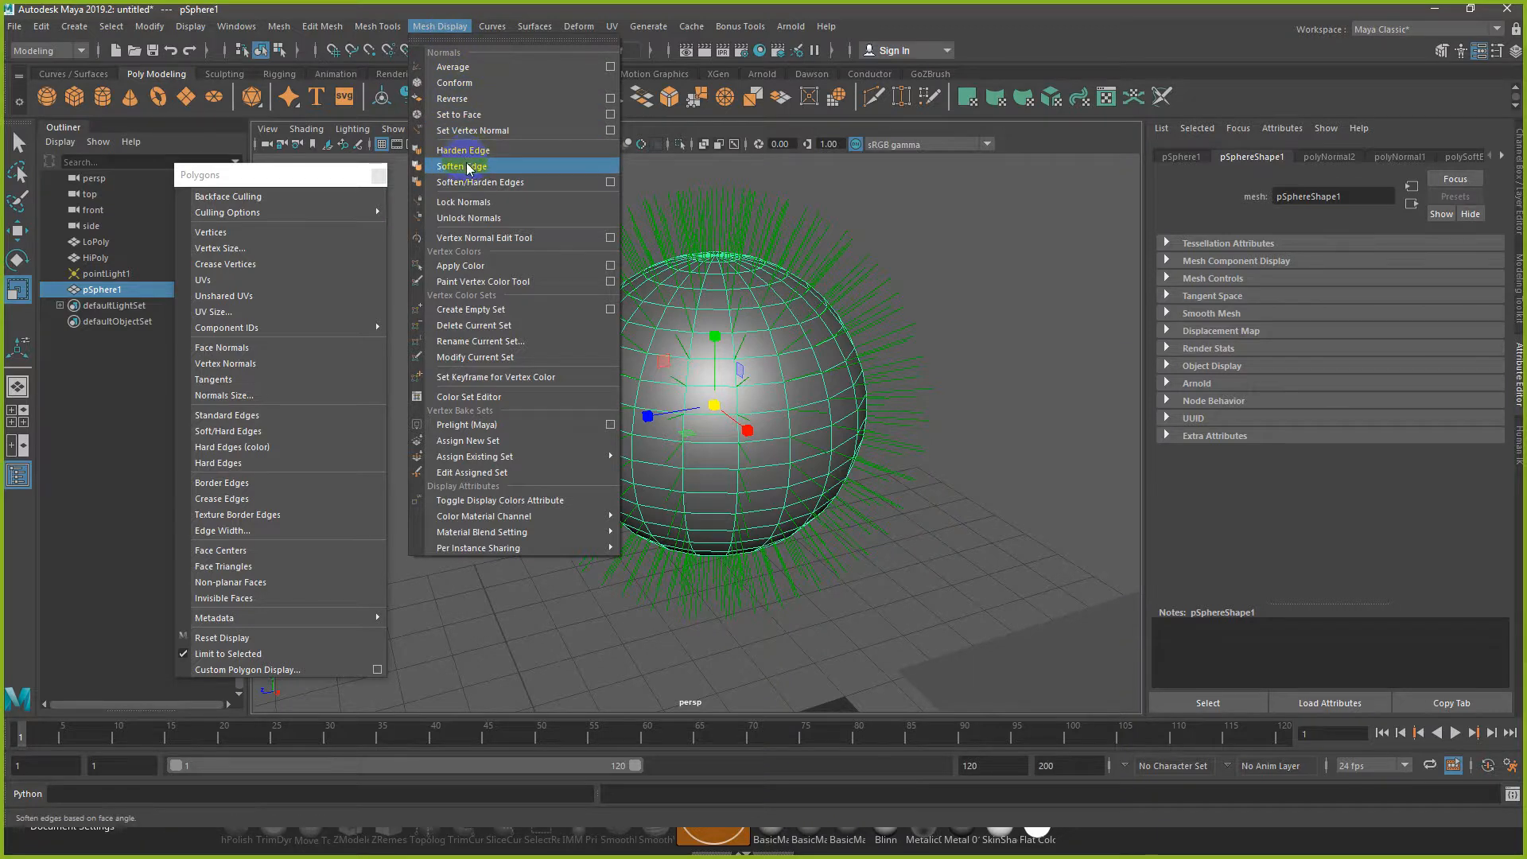
scroll(932, 450, "up", 2)
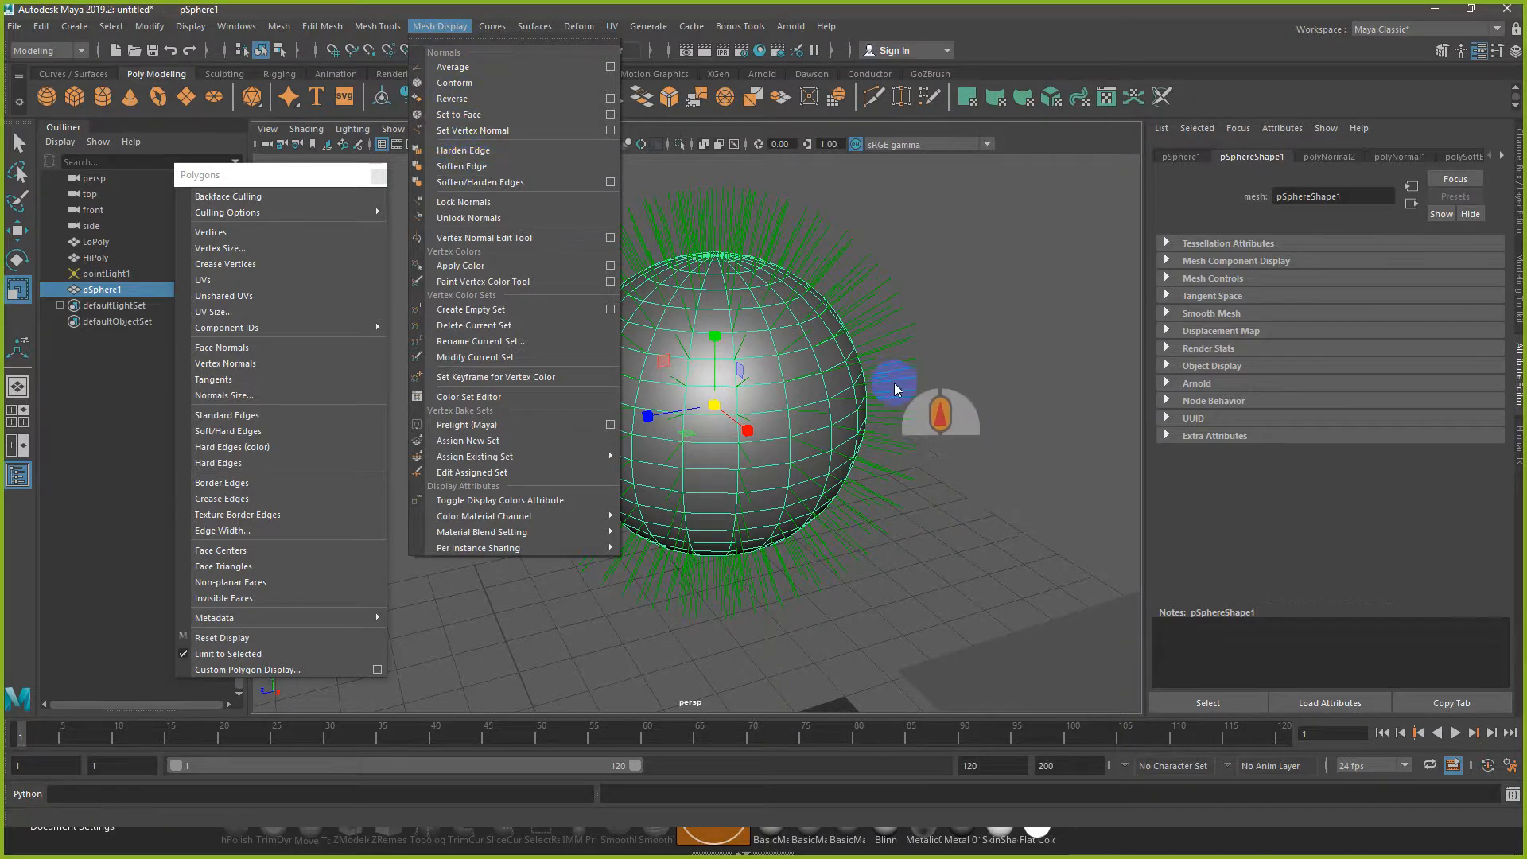
left_click(894, 384)
scroll(943, 402, "up", 5)
left_click(938, 393)
scroll(938, 392, "down", 5)
left_click_drag(934, 394, 963, 404, "alt")
middle_click_drag(960, 402, 856, 387, "alt")
right_click_drag(856, 388, 878, 457, "alt")
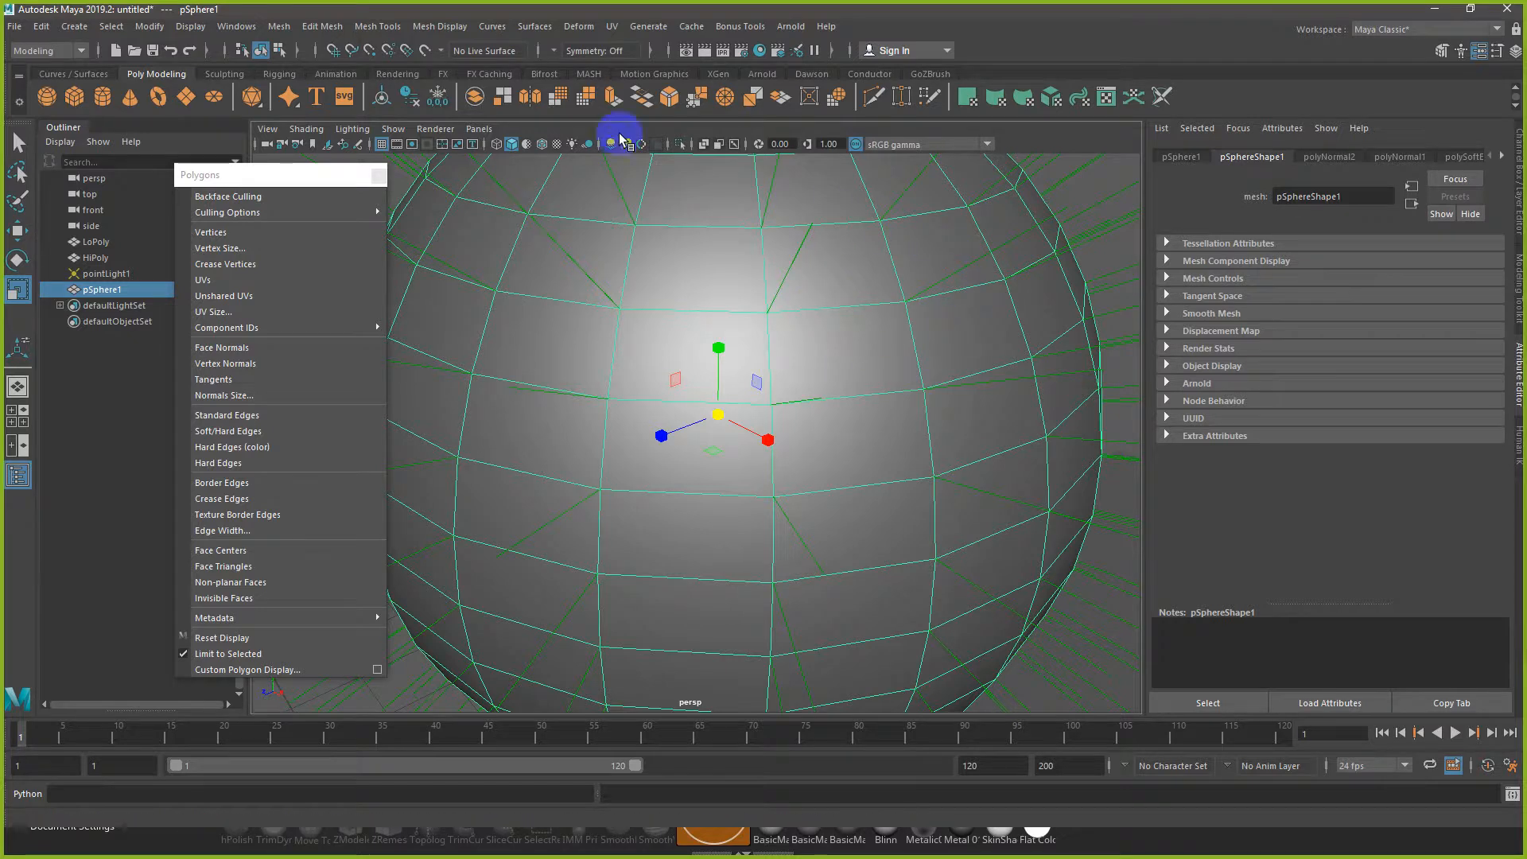
Step: Harden all of the sphere's edges and check its faceted shading
left_click(440, 26)
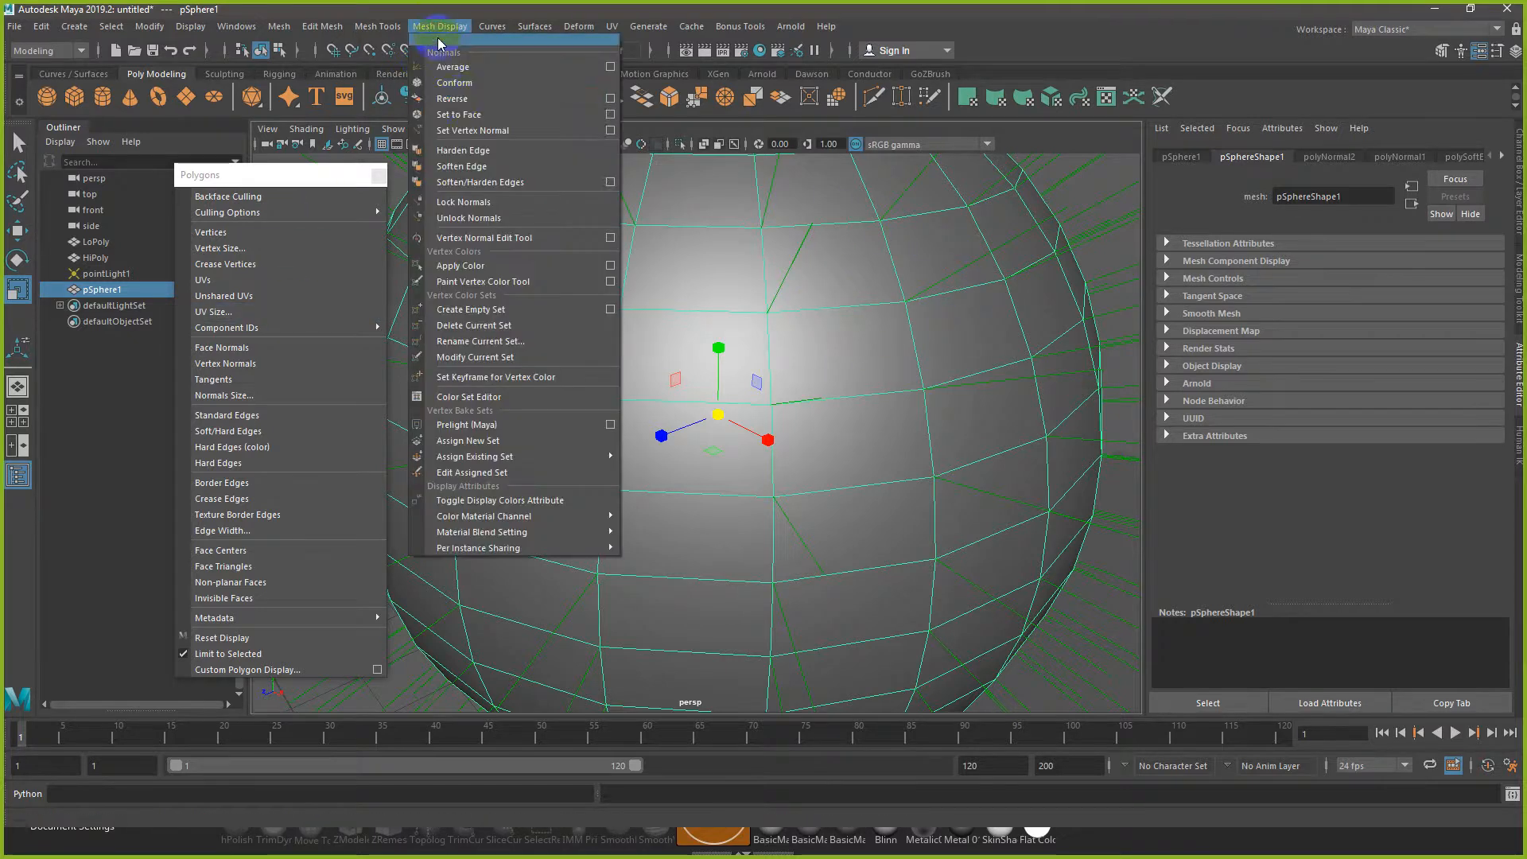
left_click(471, 153)
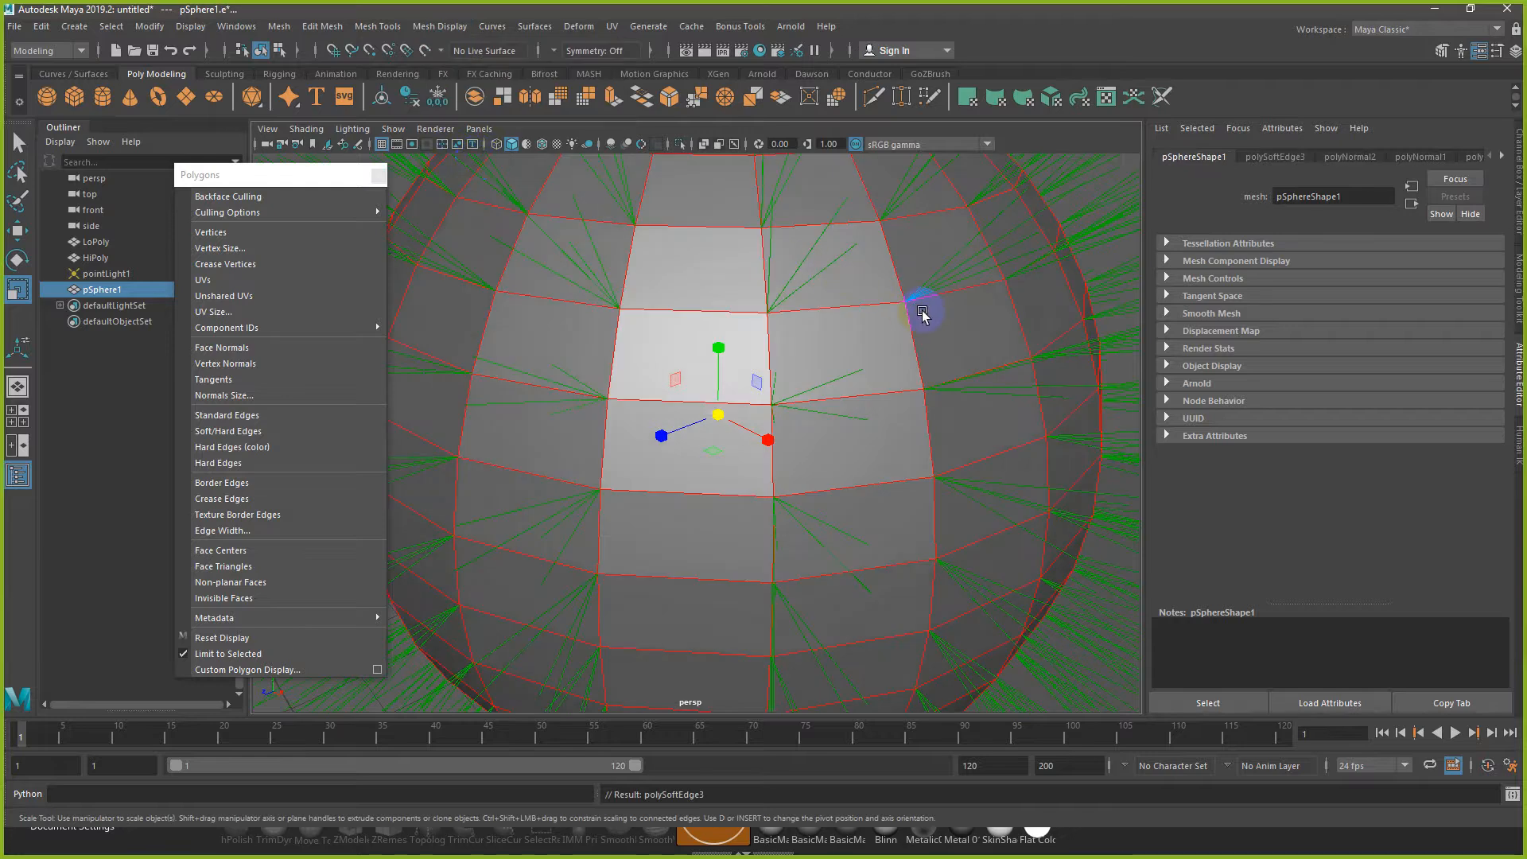
scroll(922, 314, "down", 3)
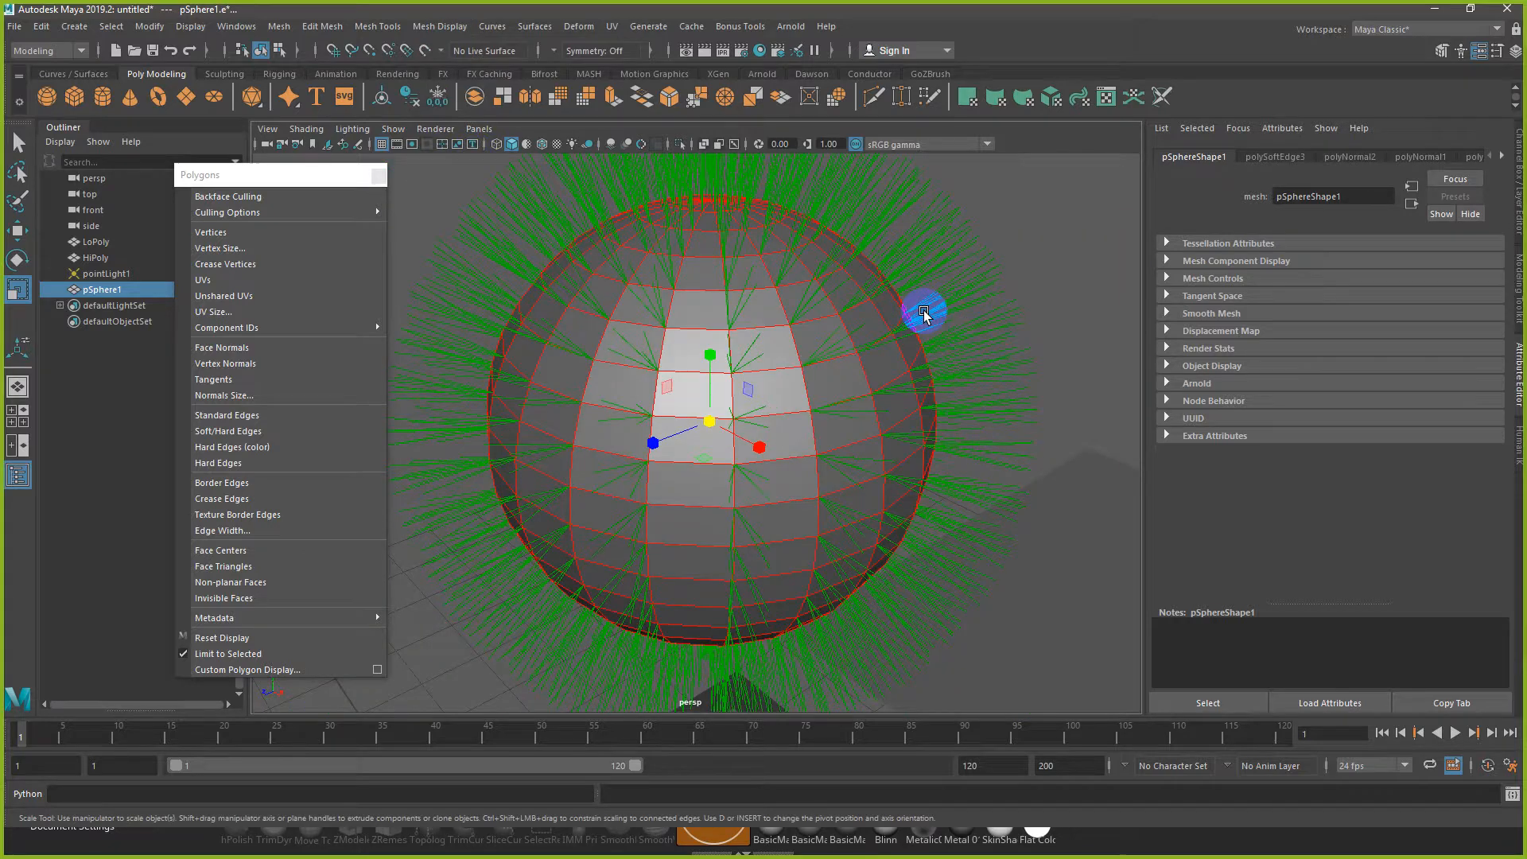
left_click(1069, 299)
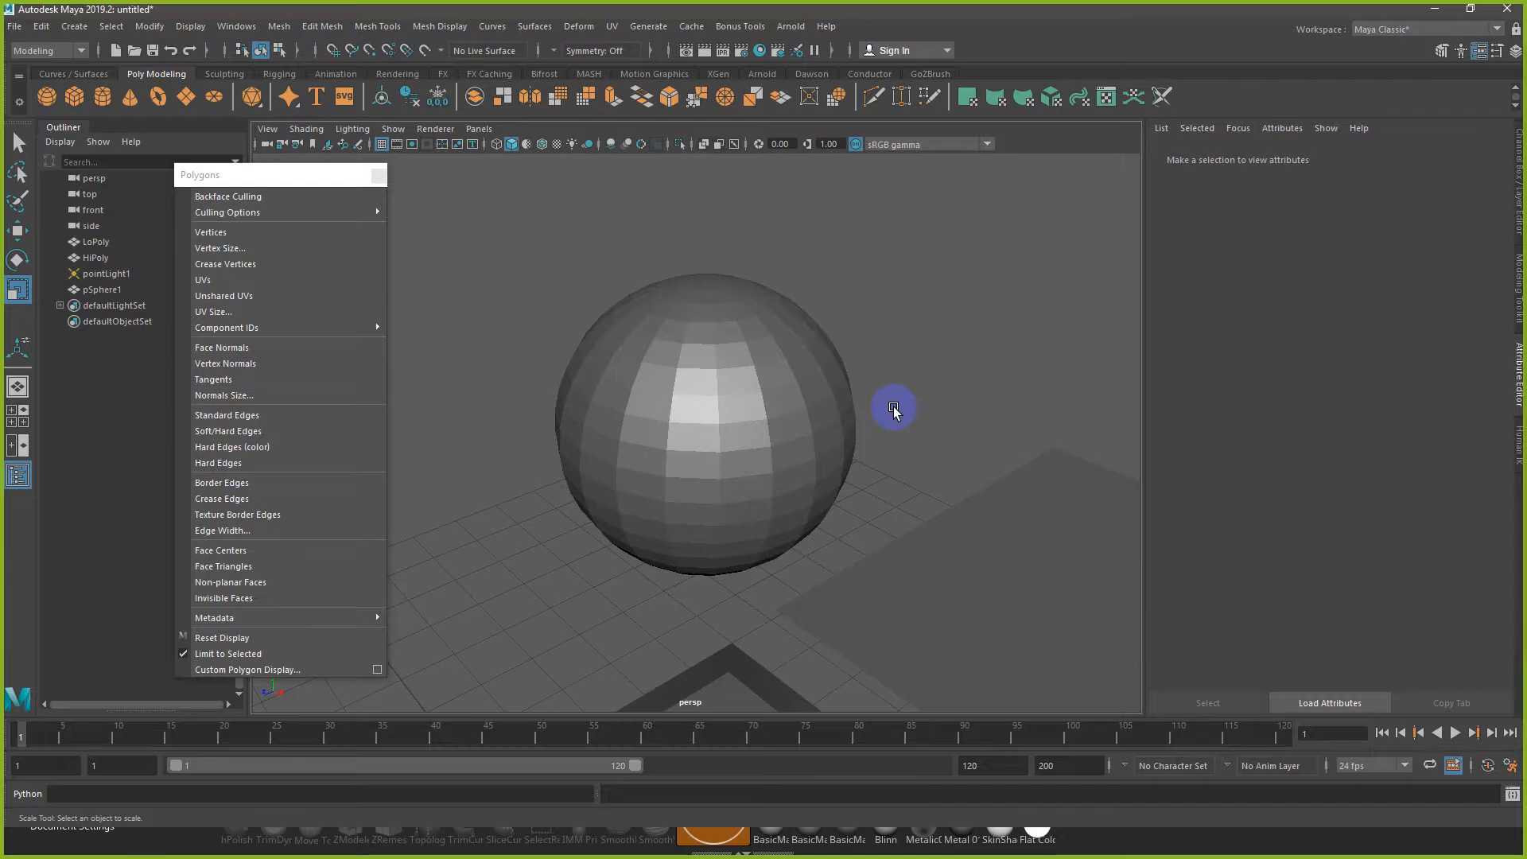
Step: Restore the sphere's selection and hide its vertex normals
key("ctrl+z")
mouse_move(767, 445)
left_mouse_down("alt")
mouse_move(682, 452)
mouse_move(756, 443)
left_mouse_up("alt")
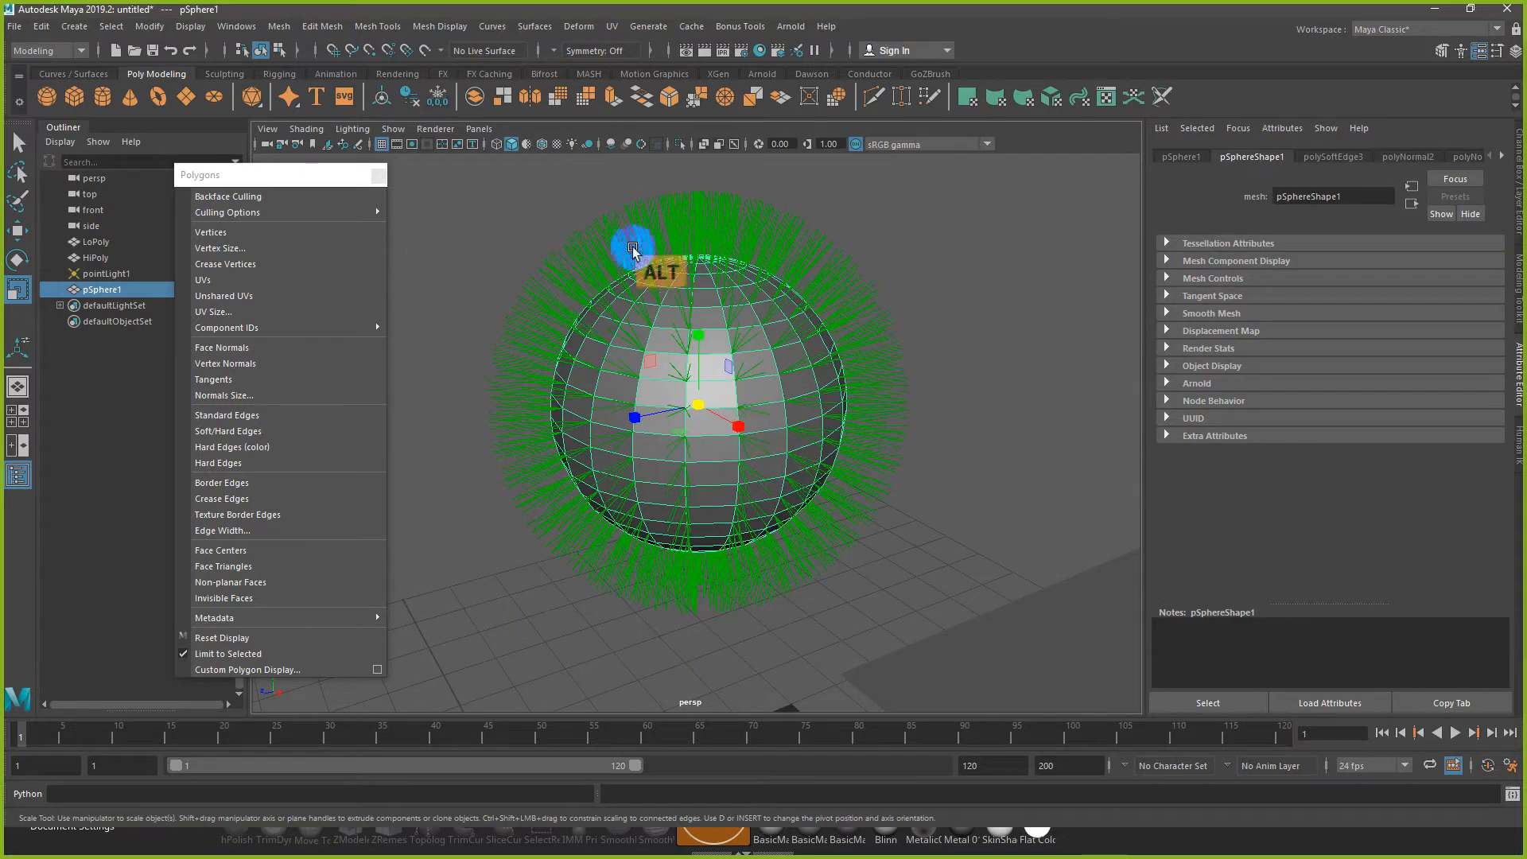
left_click(455, 28)
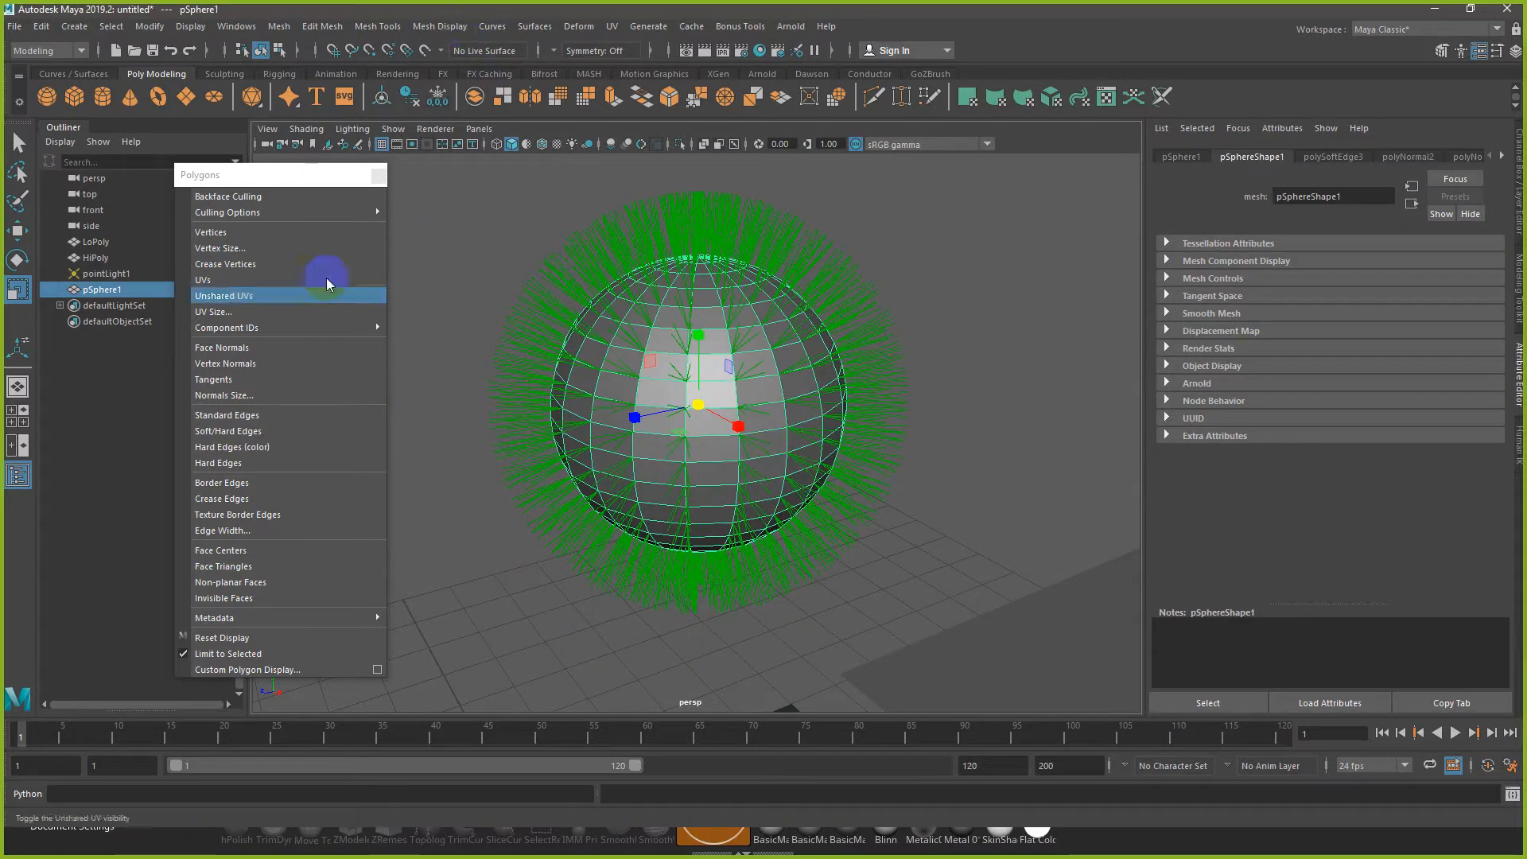
left_click(261, 364)
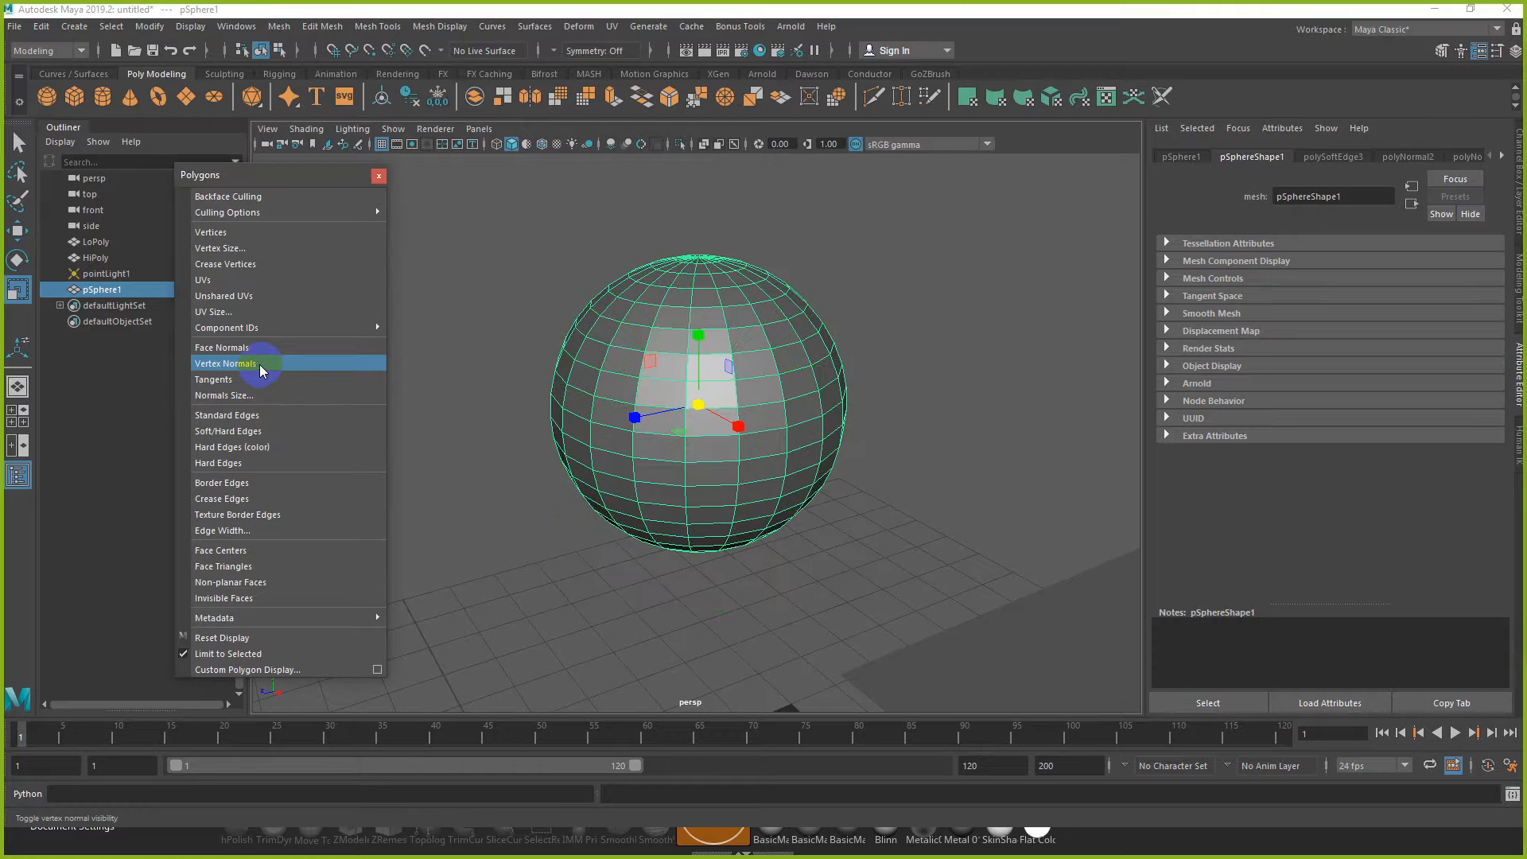
left_click(872, 365)
left_click(827, 400)
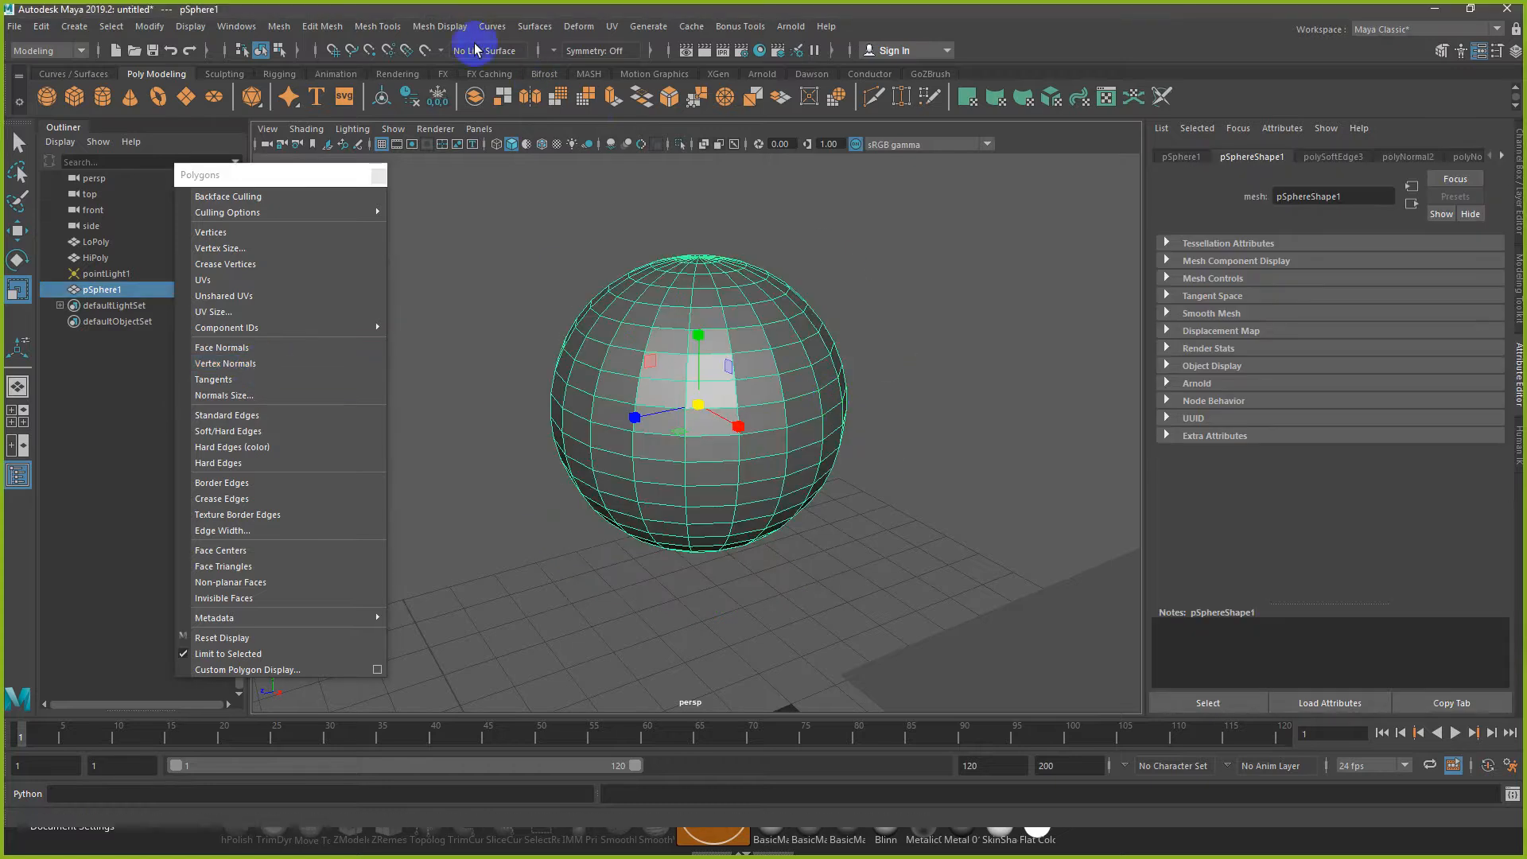
Step: Soften all of the sphere's edges and clear the selection
left_click(440, 27)
left_click(454, 167)
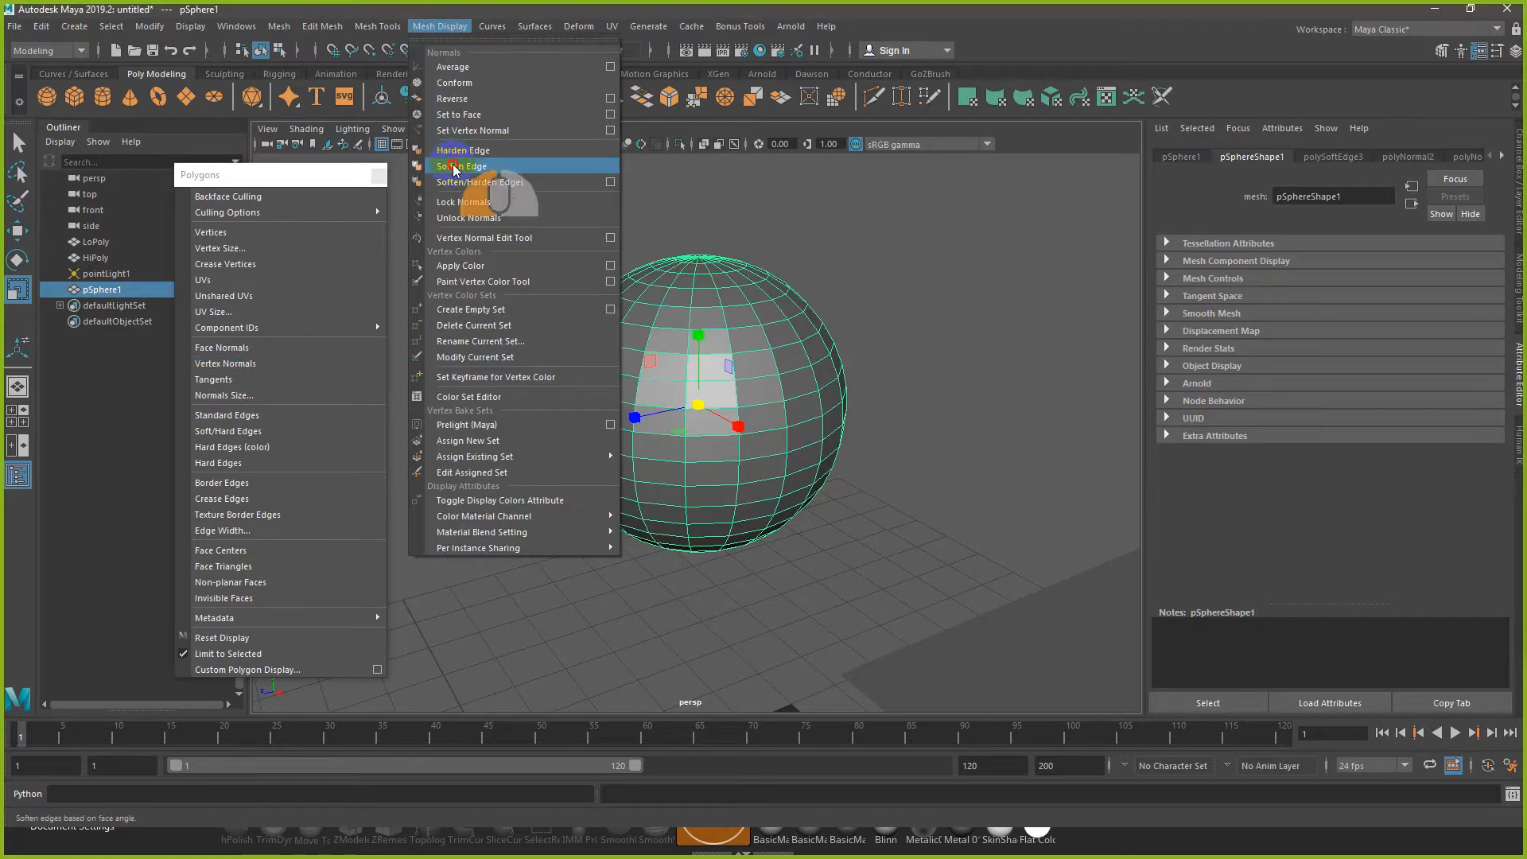
left_click(895, 416)
Step: Select two horizontal edge loops on the sphere, one above and one below the highlight, and harden them
left_click_drag(895, 417, 835, 373, "alt")
right_click_drag(723, 276, 728, 236)
double_click(678, 230)
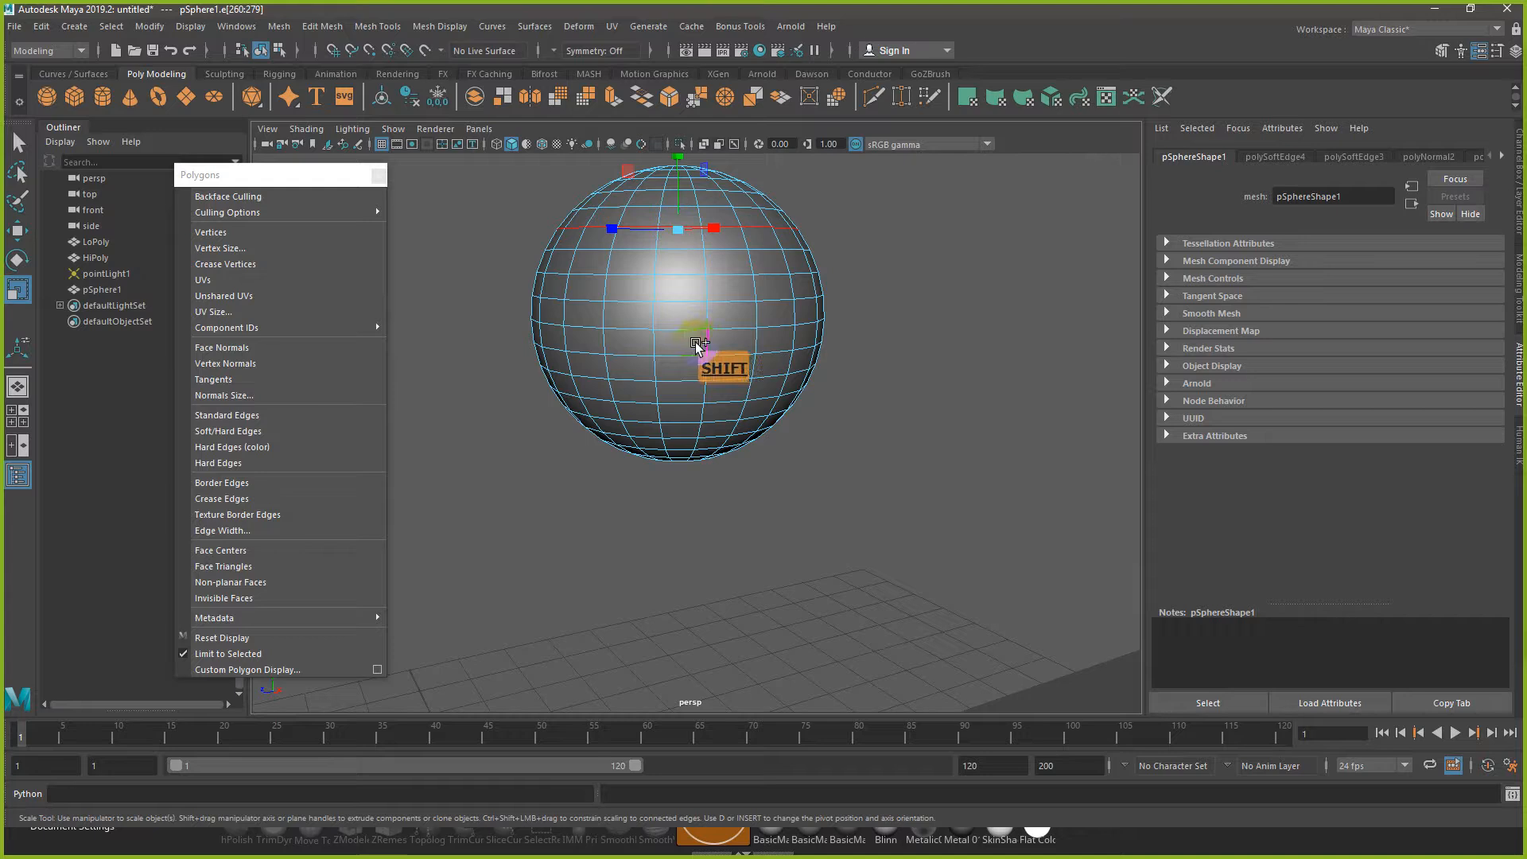
left_click(442, 26)
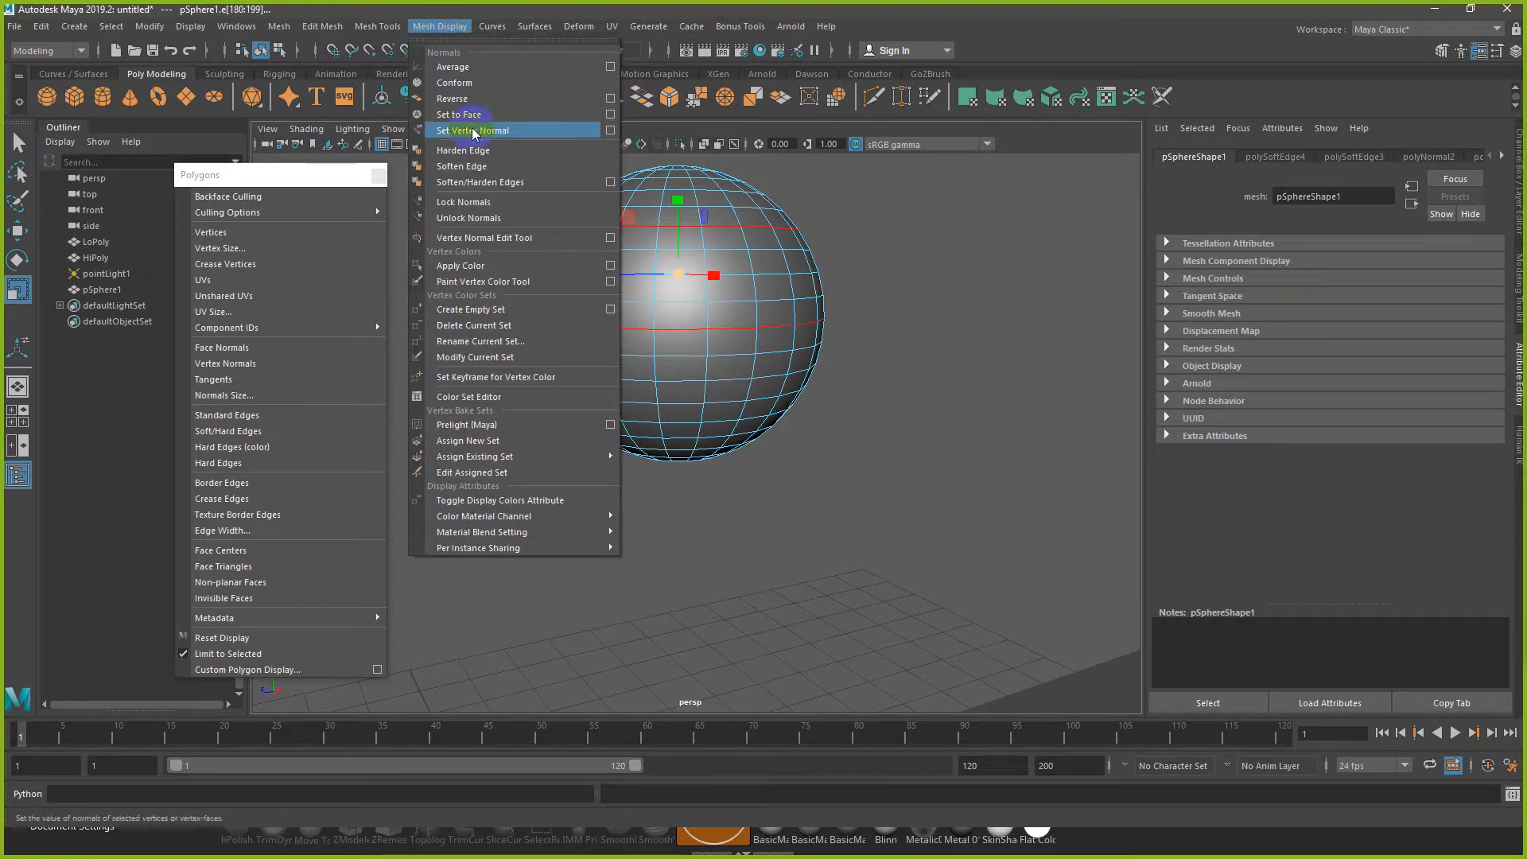
left_click(473, 152)
left_click(931, 312)
left_click_drag(931, 312, 911, 325, "alt")
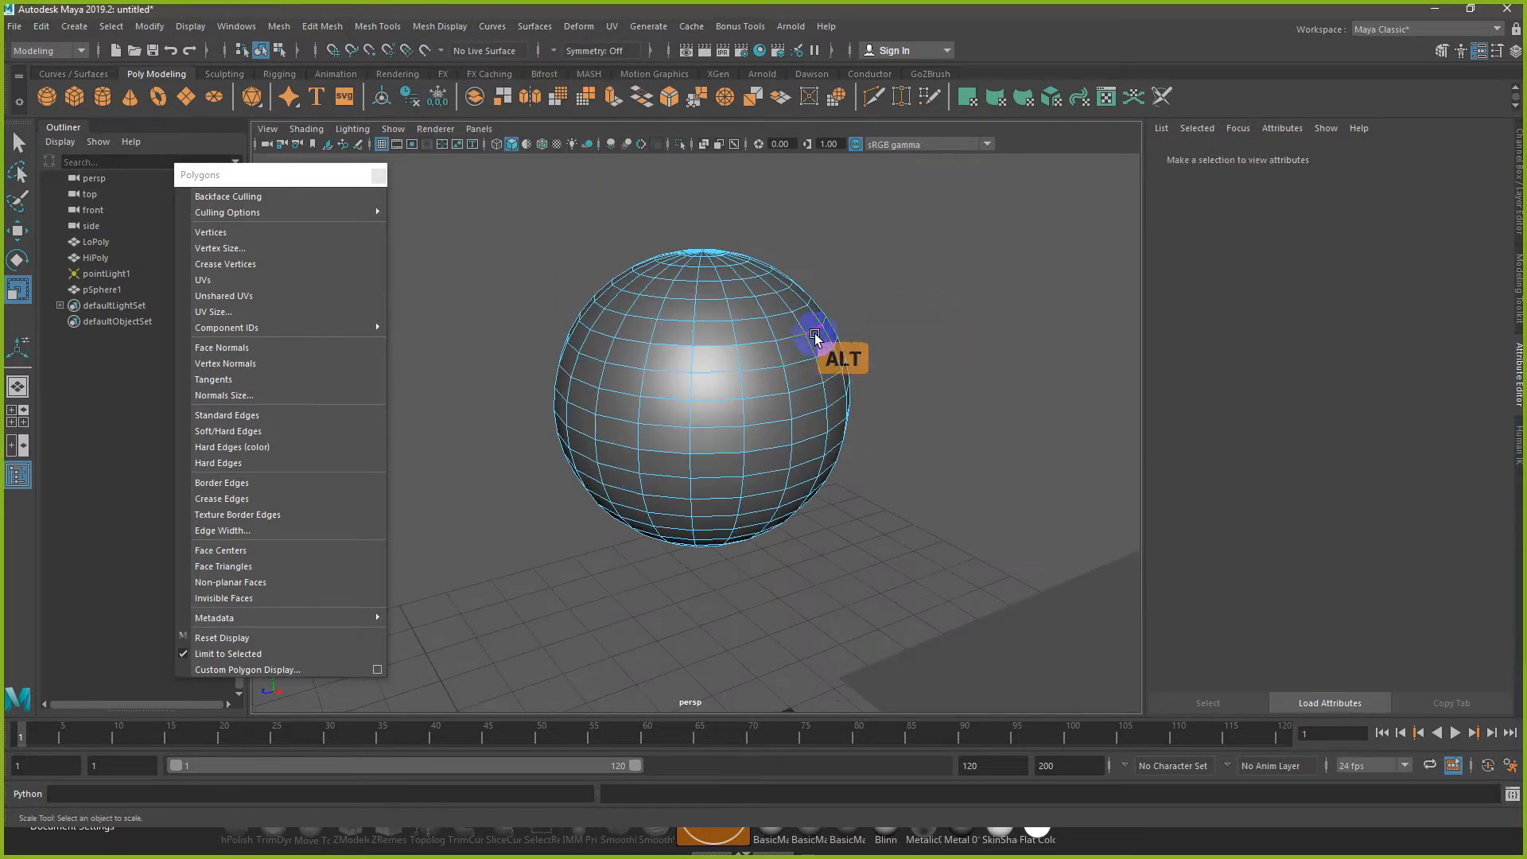
Step: Return the sphere to object mode and examine the shading breaks along its hardened edge loops
right_click_drag(815, 334, 862, 310)
left_click(892, 357)
left_click_drag(896, 358, 871, 348, "alt")
scroll(866, 352, "up", 6, "alt")
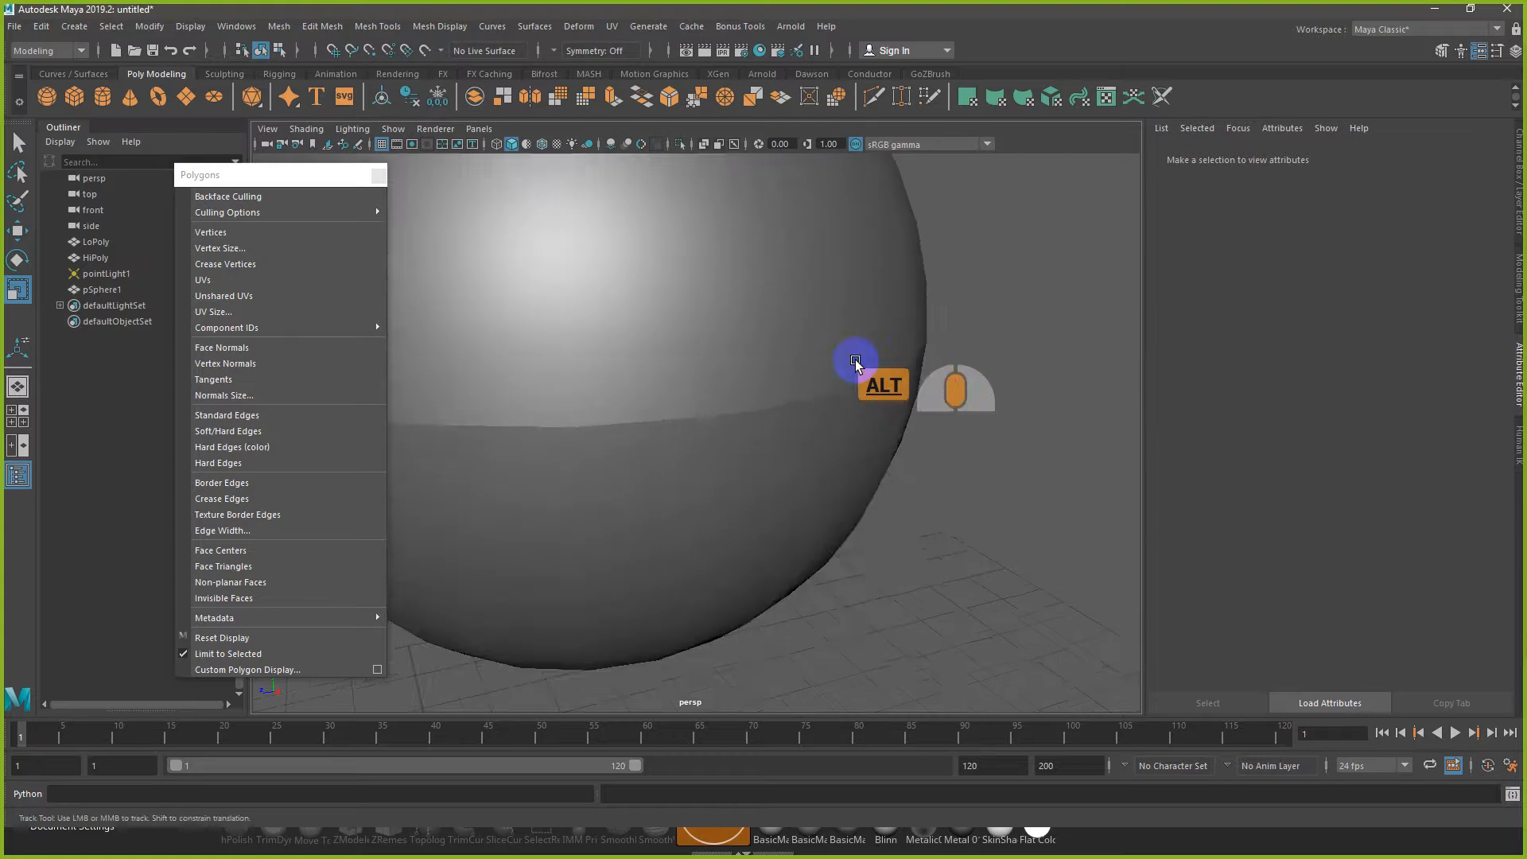
middle_click_drag(855, 361, 866, 404, "alt")
scroll(787, 501, "down", 8, "alt")
scroll(747, 446, "up", 3, "alt")
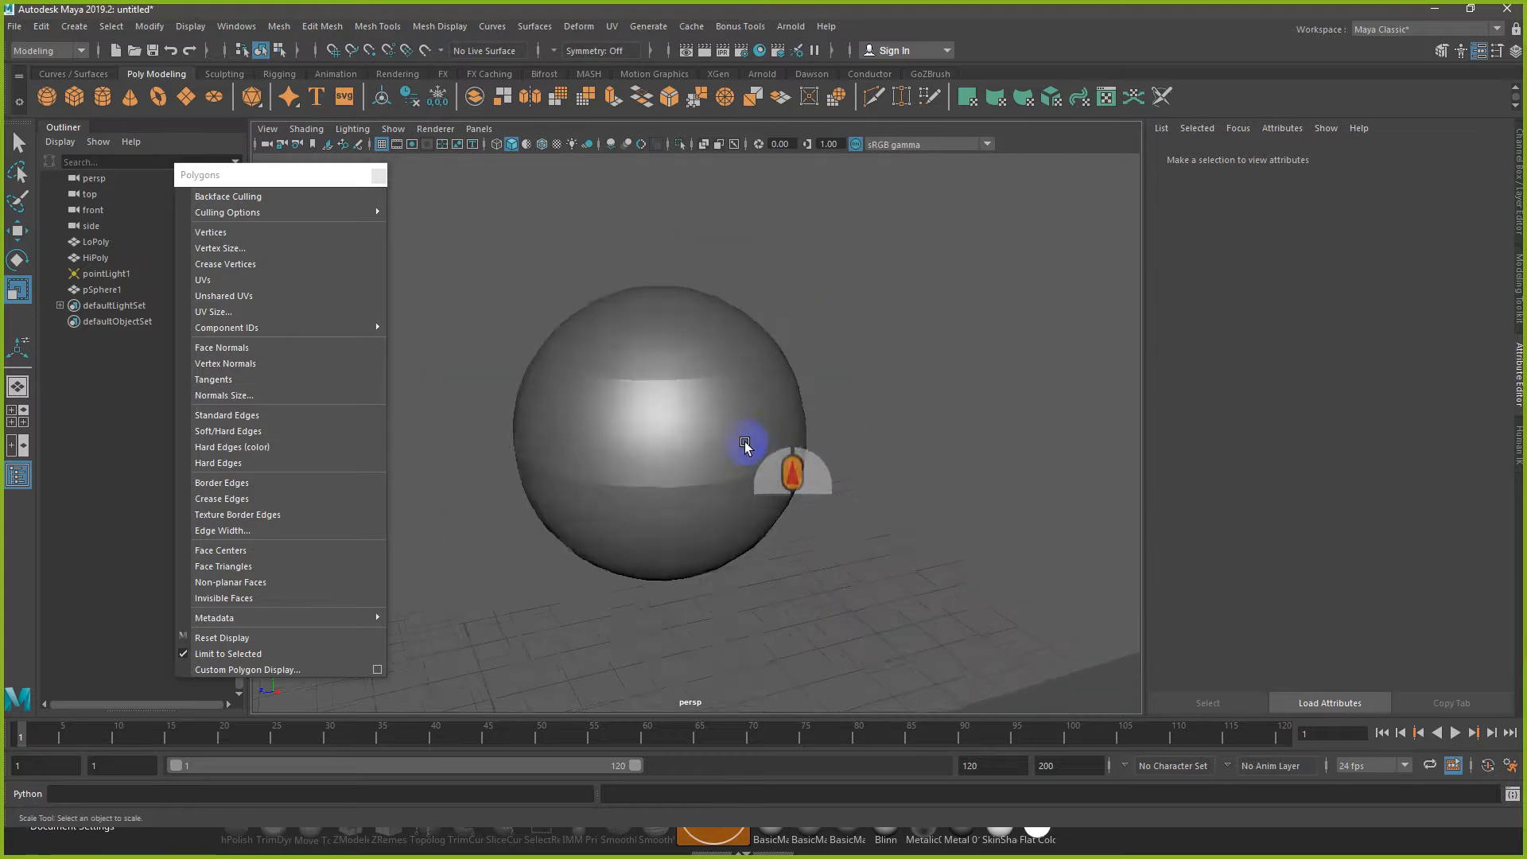
Step: Select the ring of four faces around HiPoly's recess and soften their edges
scroll(740, 509, "down", 4, "alt")
left_click_drag(757, 575, 748, 397, "alt")
left_click(751, 458)
scroll(759, 442, "up", 3, "alt")
mouse_move(748, 397)
right_mouse_down()
mouse_move(737, 411)
mouse_move(753, 374)
right_mouse_up()
left_click(678, 447, "shift")
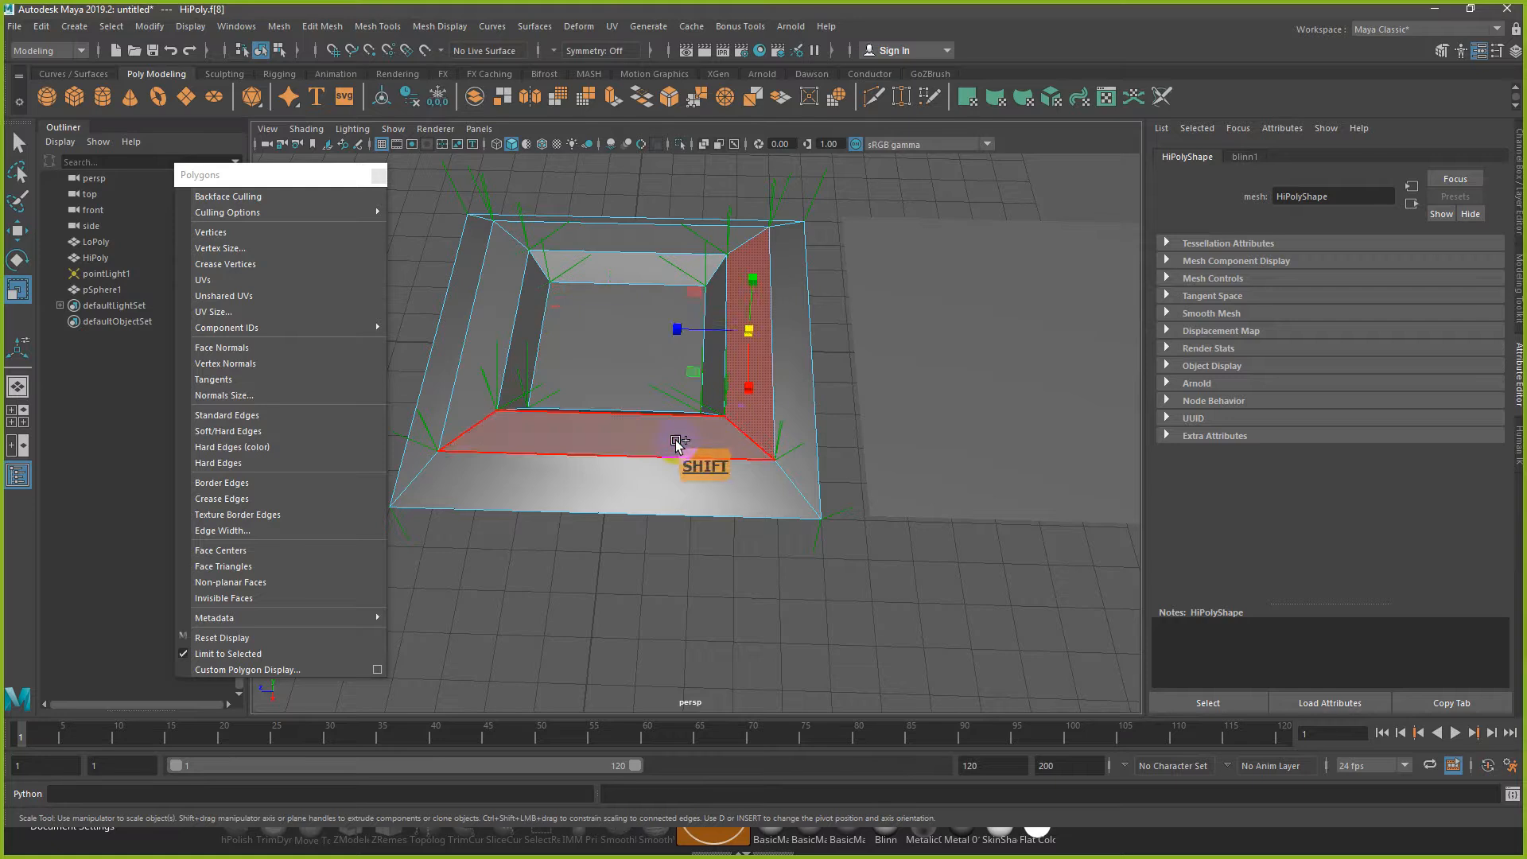
left_click(528, 331, "shift")
left_click(477, 307, "shift")
left_click(583, 235, "shift")
left_click(583, 235, "shift")
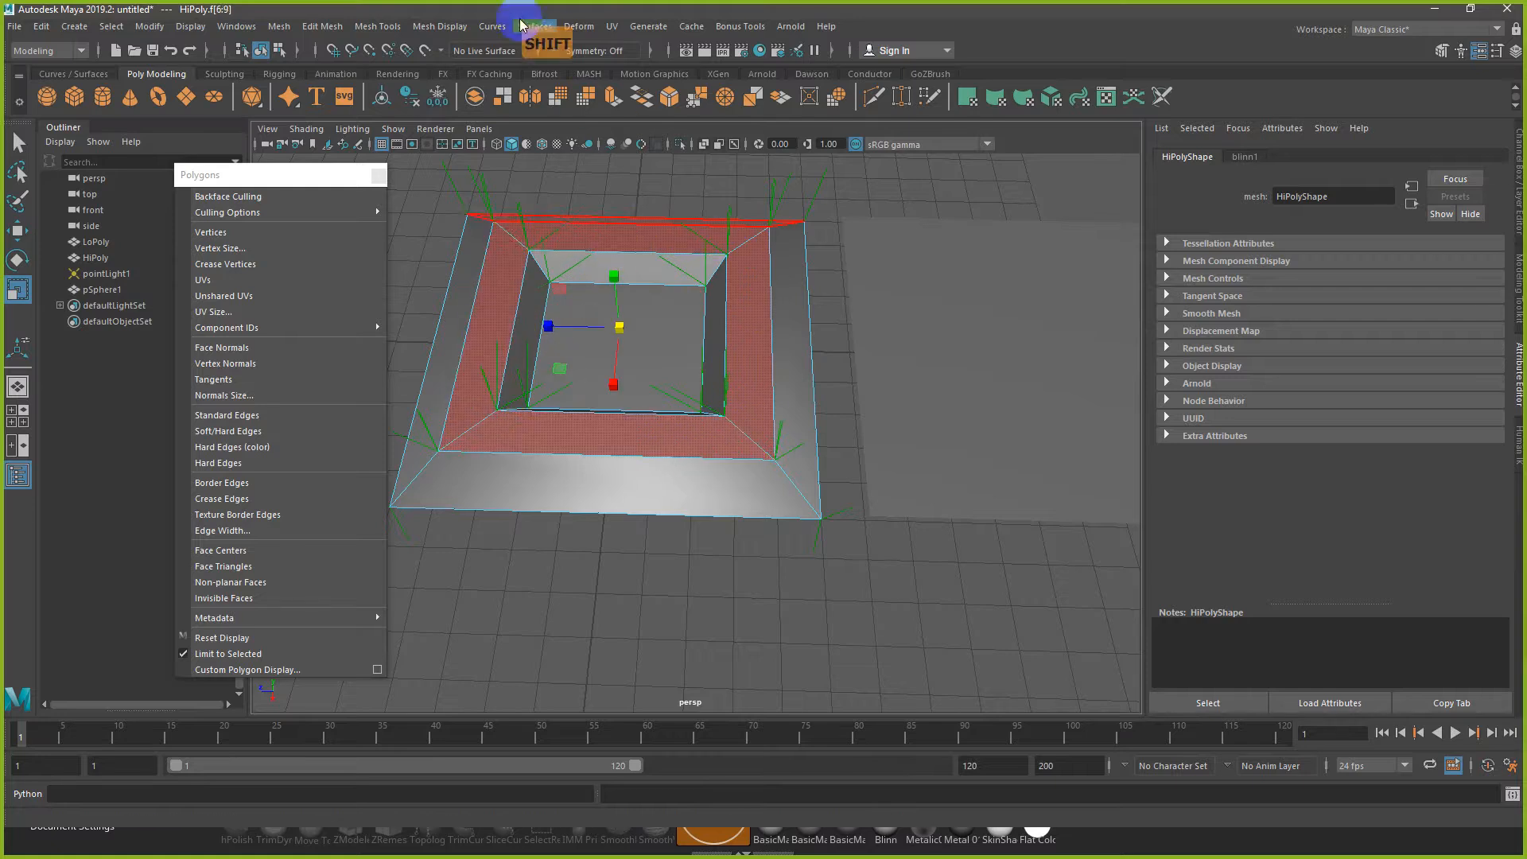
left_click(439, 26)
left_click(483, 167)
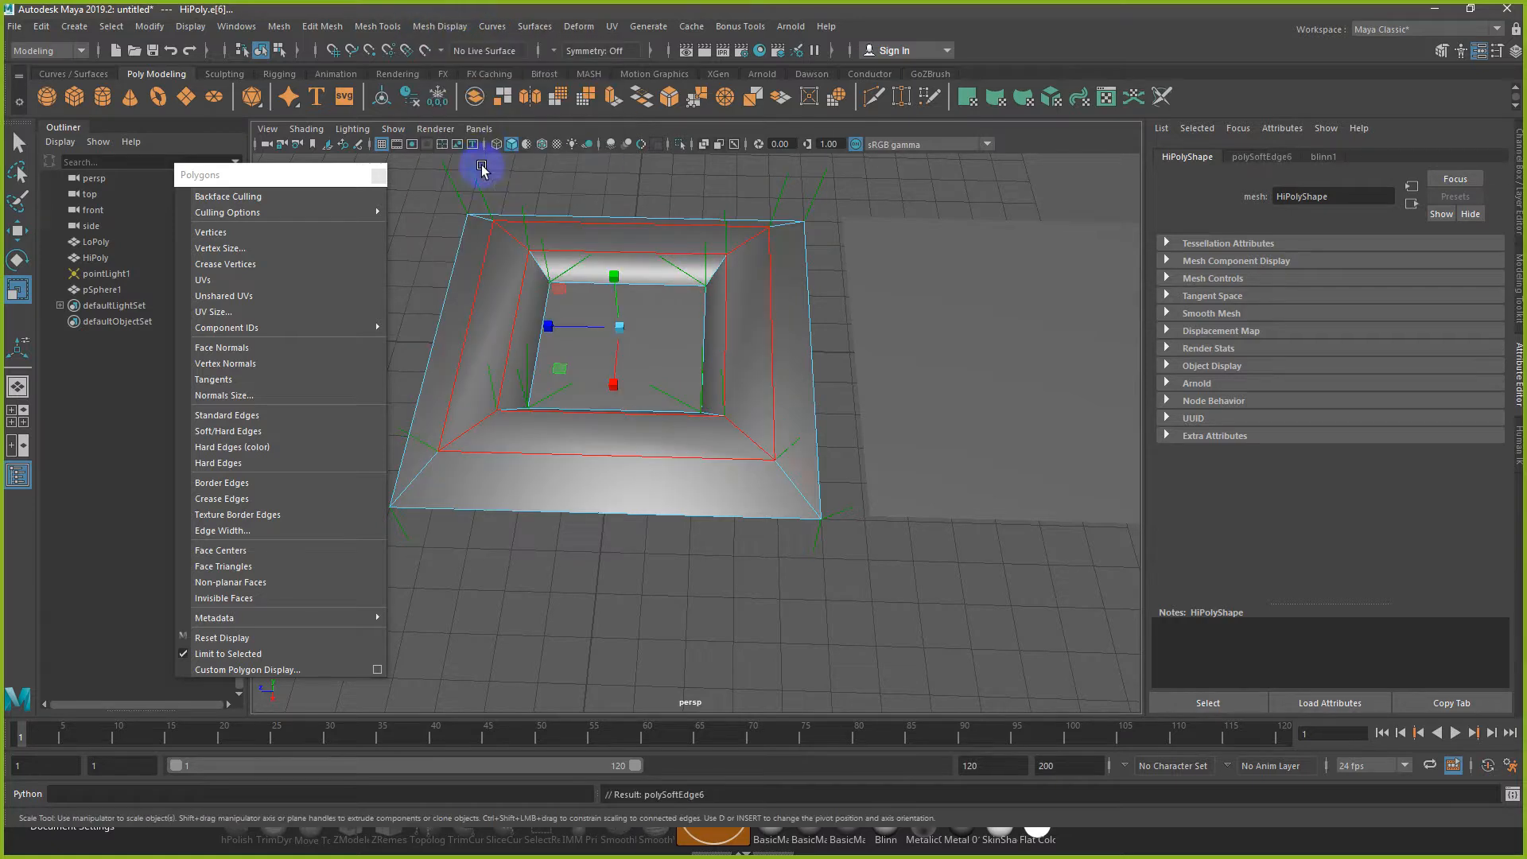
left_click(826, 407)
Step: Select HiPoly's outer corner edges and the edge loops bounding its raised rim and recess, and harden them
right_click(793, 379)
right_click_drag(793, 379, 793, 339)
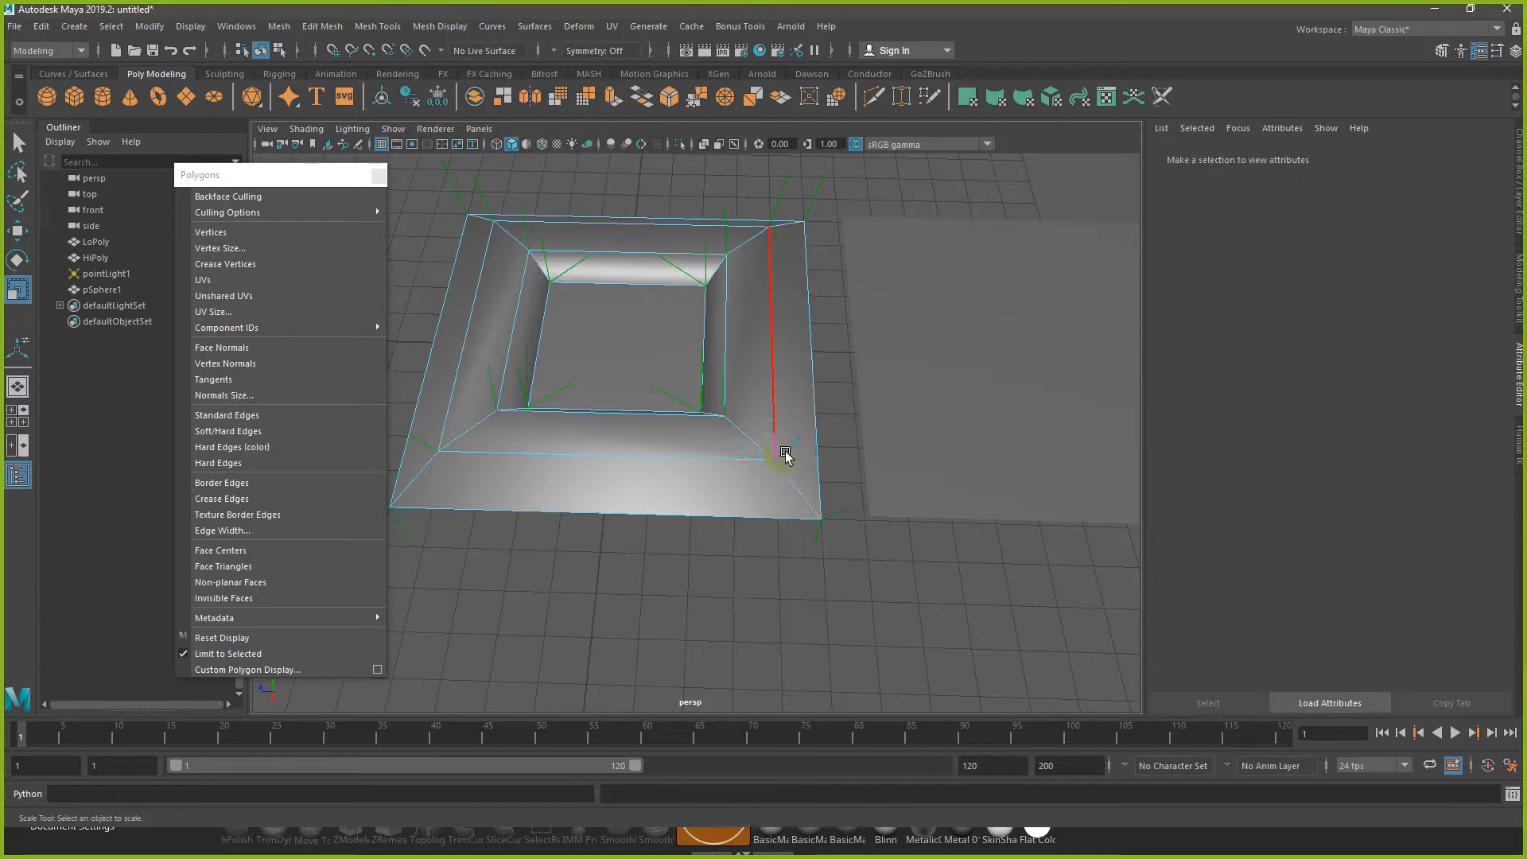
left_click(795, 471)
left_click(765, 231, "shift")
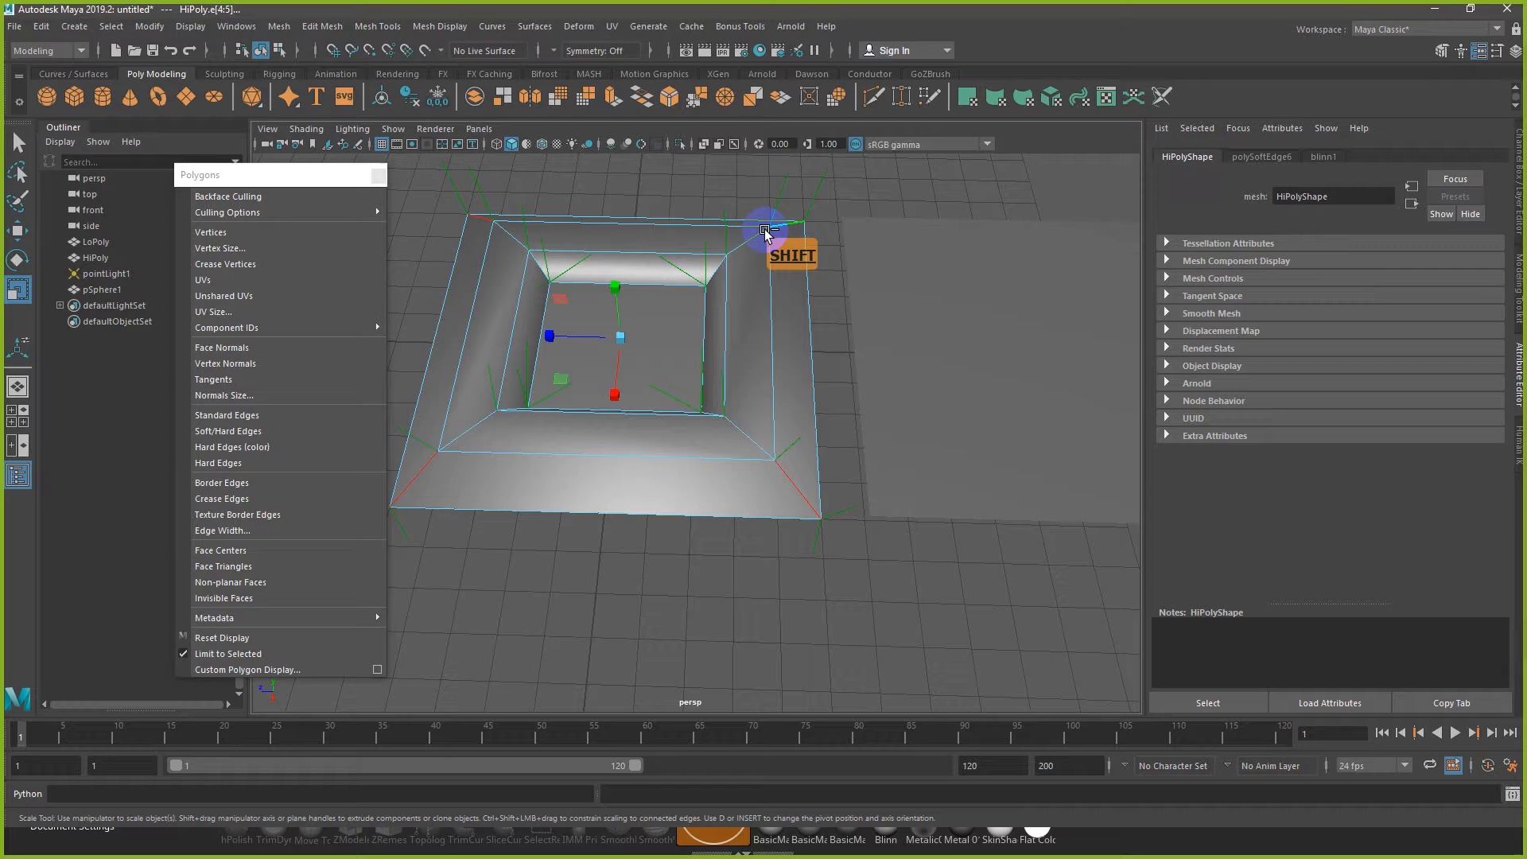
double_click(710, 229, "shift")
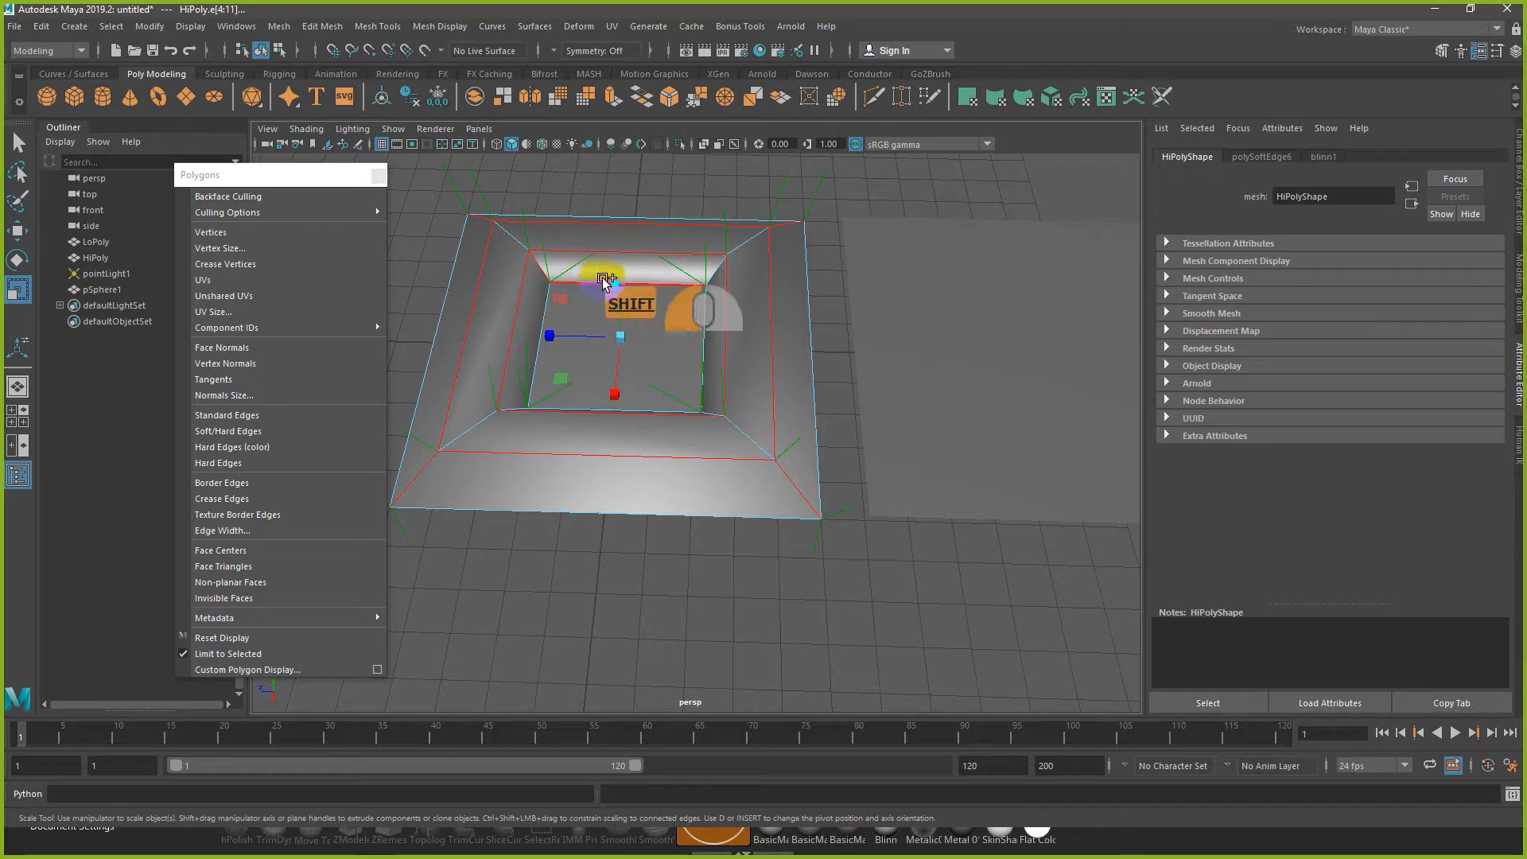
left_click(706, 411, "shift")
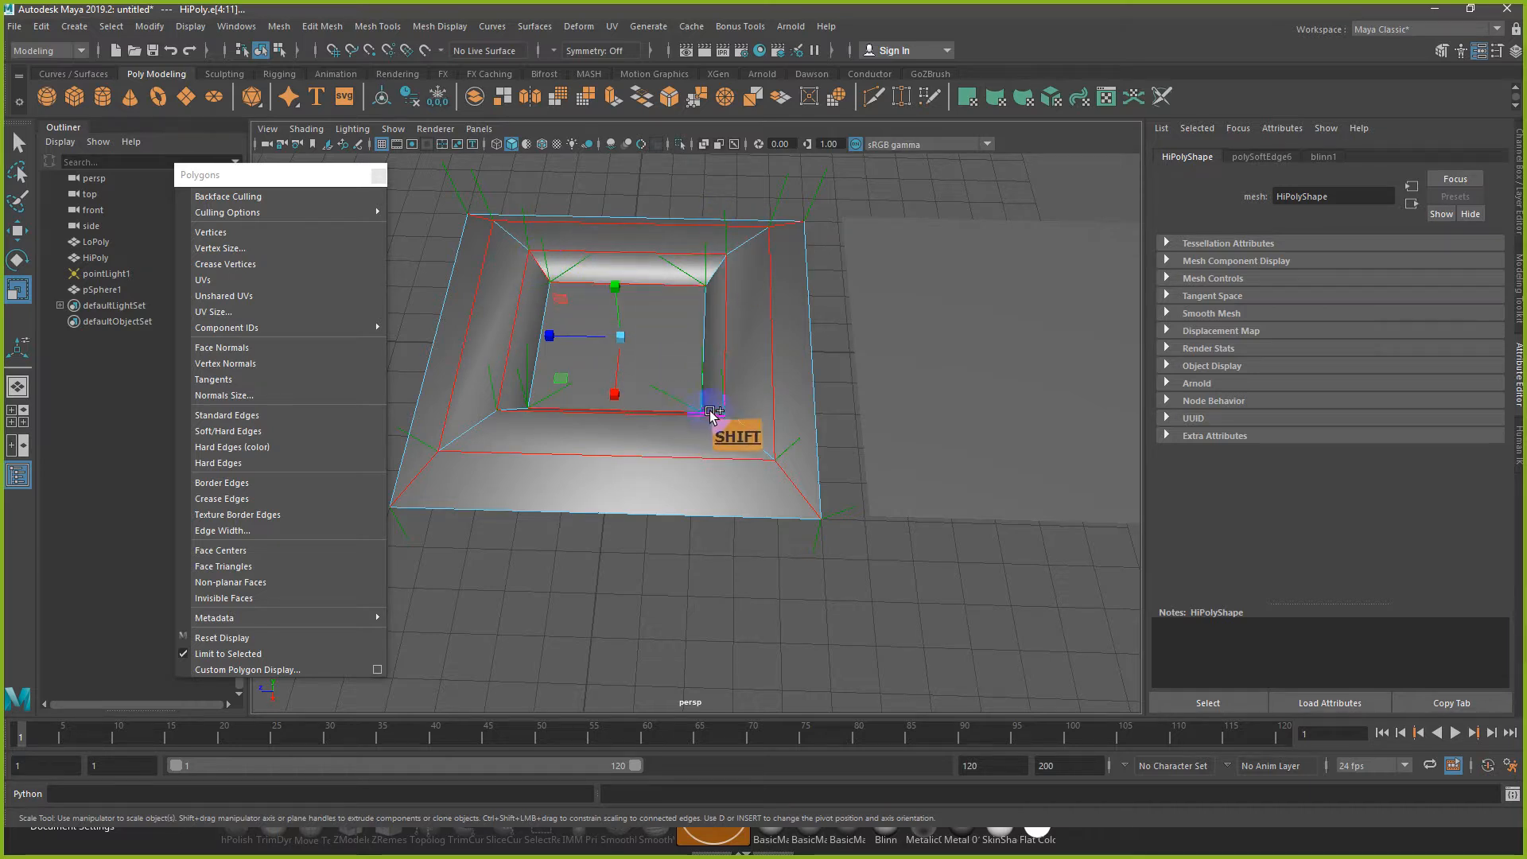
left_click(516, 404, "shift")
left_click_drag(654, 344, 655, 378, "alt")
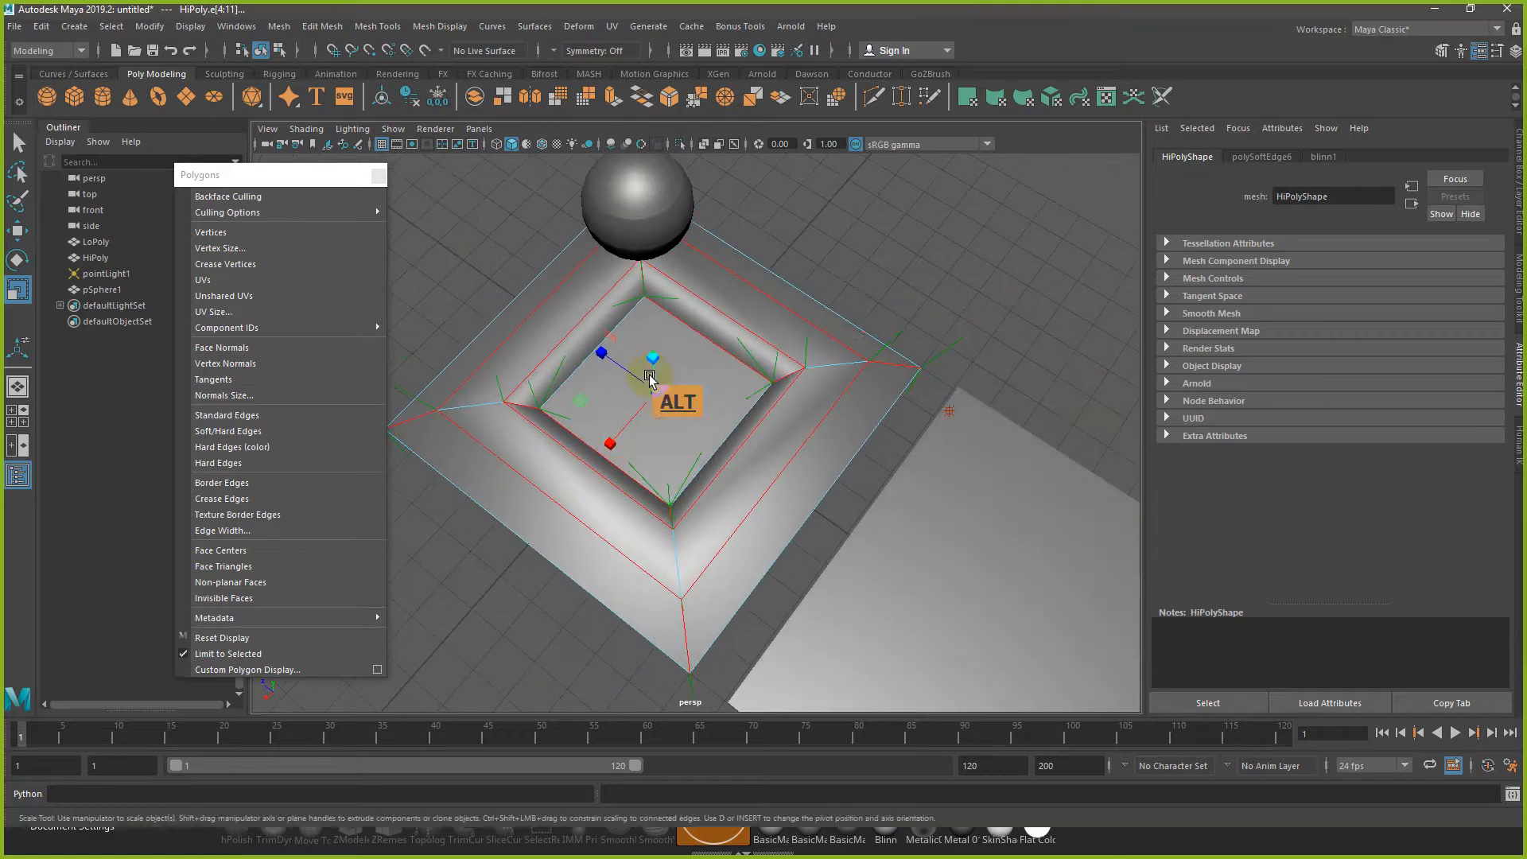
left_click(439, 26)
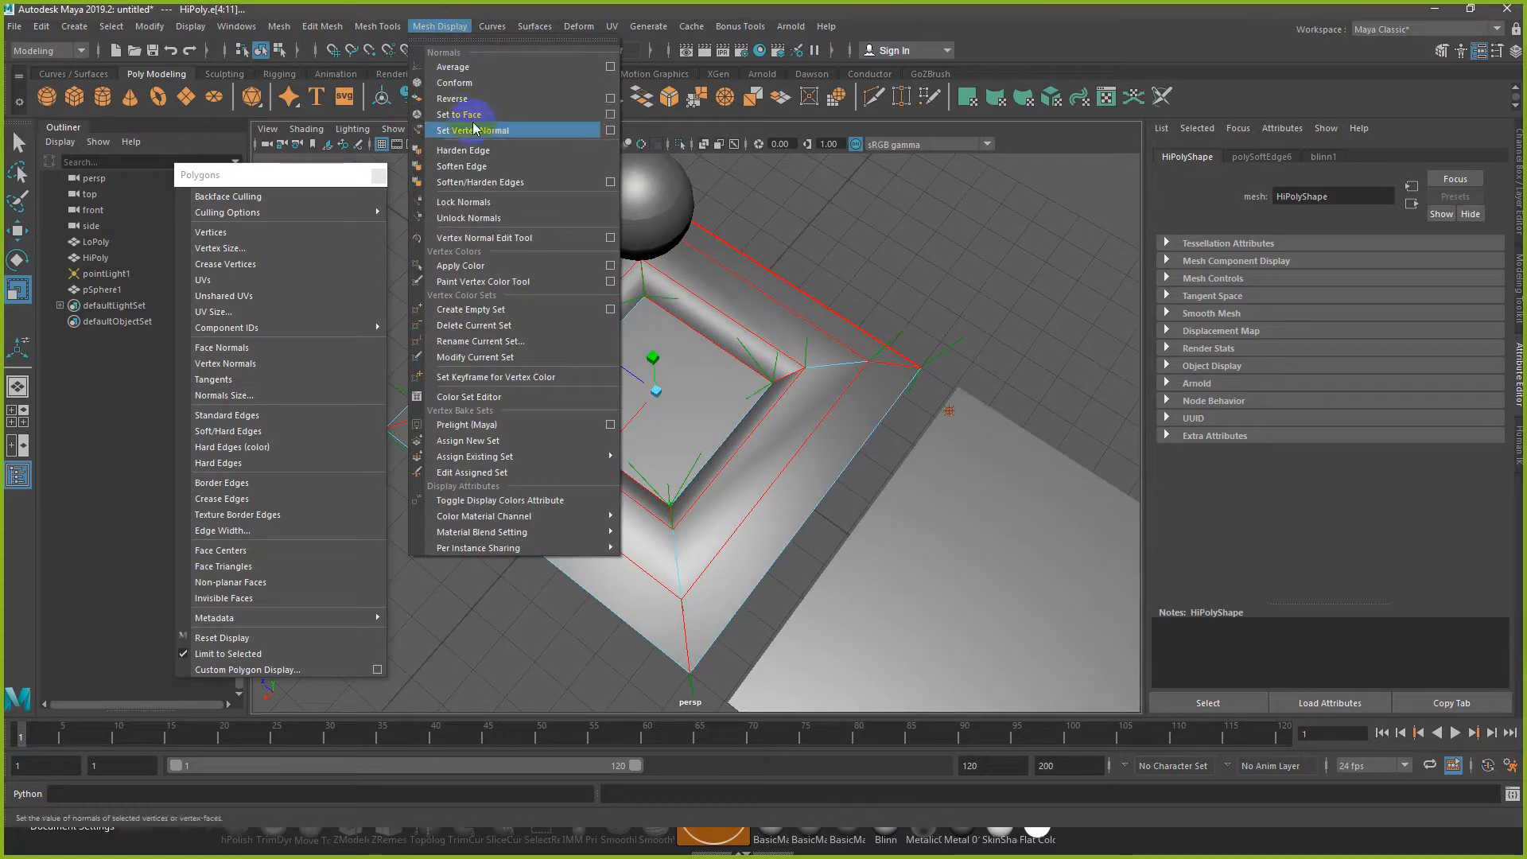
left_click(483, 151)
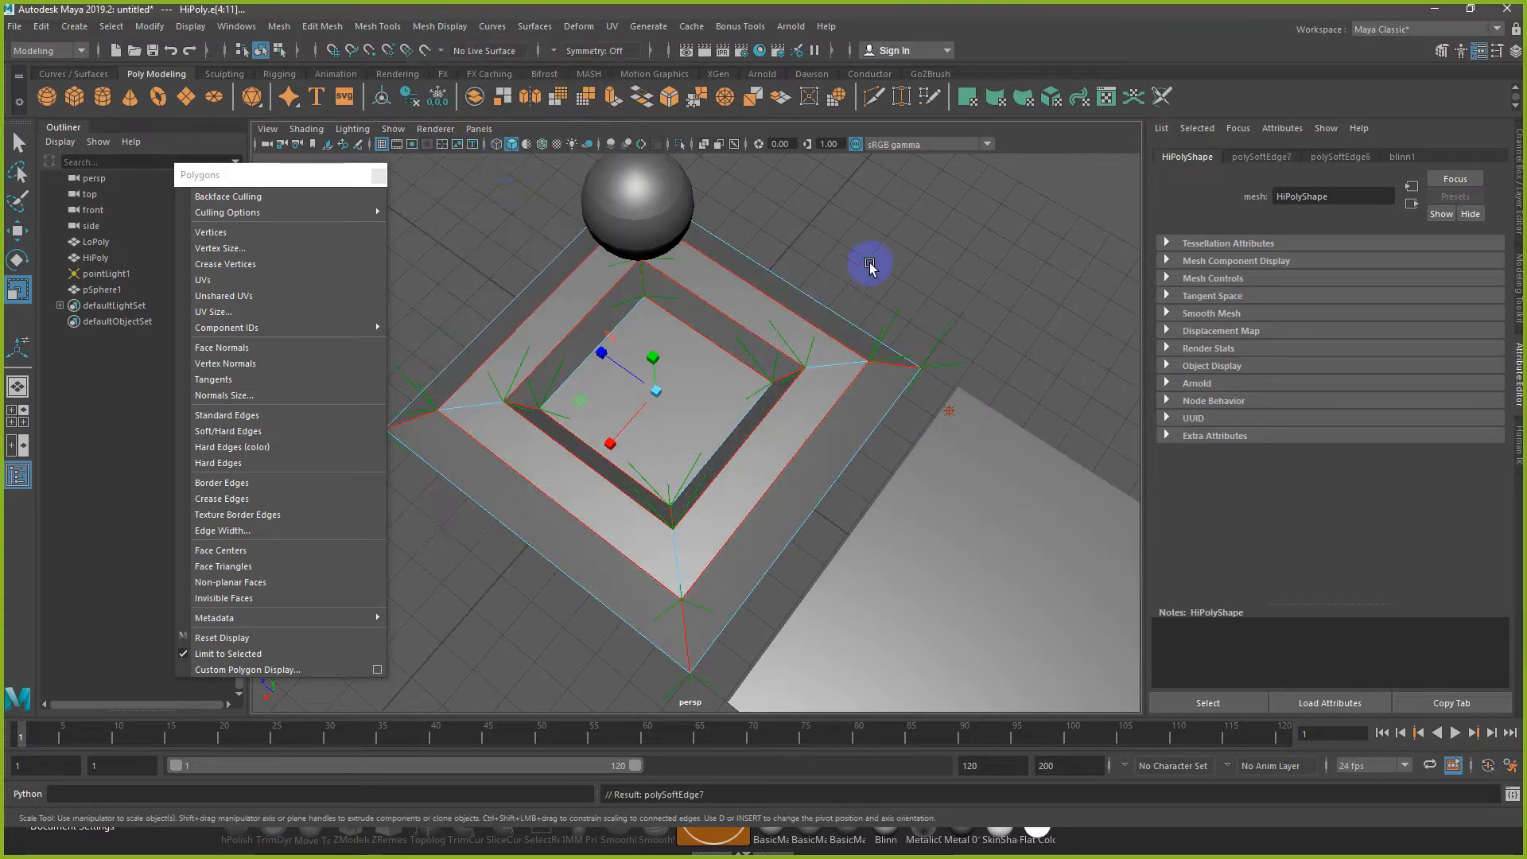
Step: Return HiPoly to object mode and examine the shading around its hardened edges from several angles
left_click(886, 301)
left_click_drag(893, 312, 792, 316, "alt")
right_click_drag(792, 315, 852, 301)
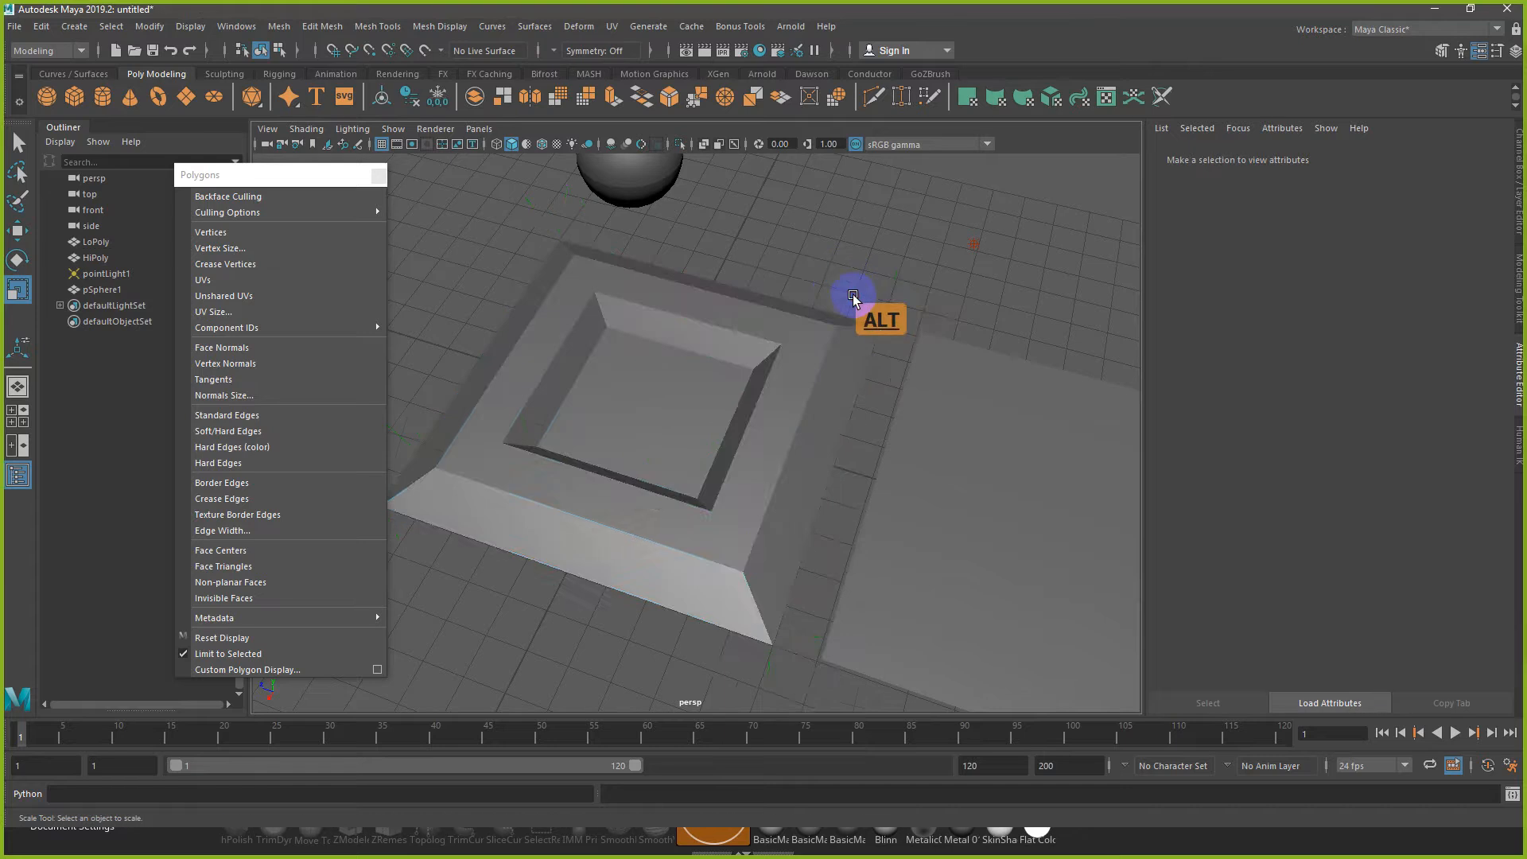
left_click_drag(852, 301, 790, 360, "alt")
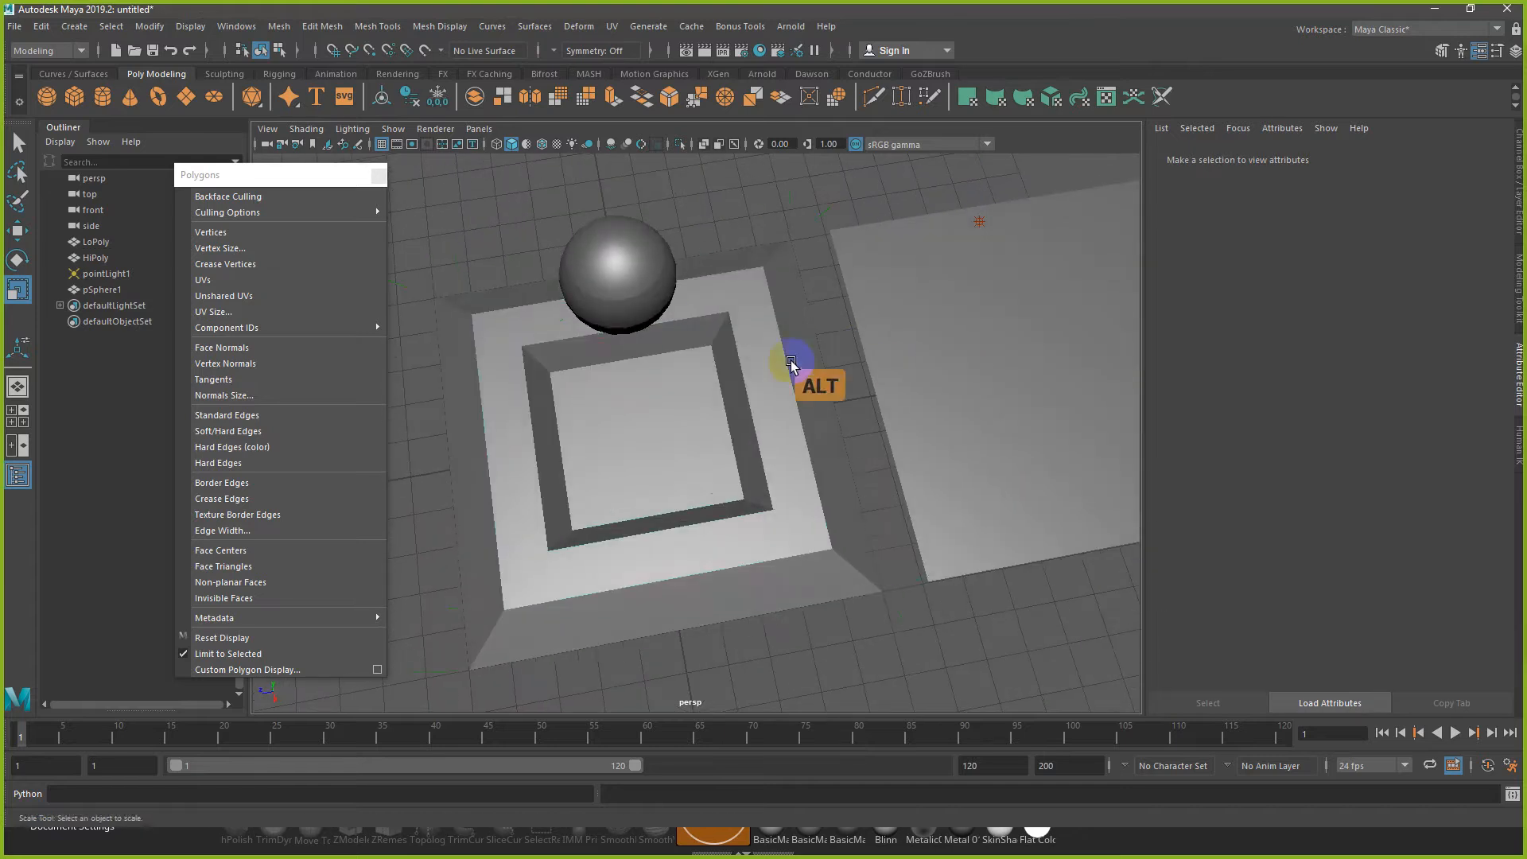
Step: Export the HiPoly mesh as an OBJ, overwriting HiPoly_Plane.obj on drive D
left_click(790, 360)
left_click(29, 31)
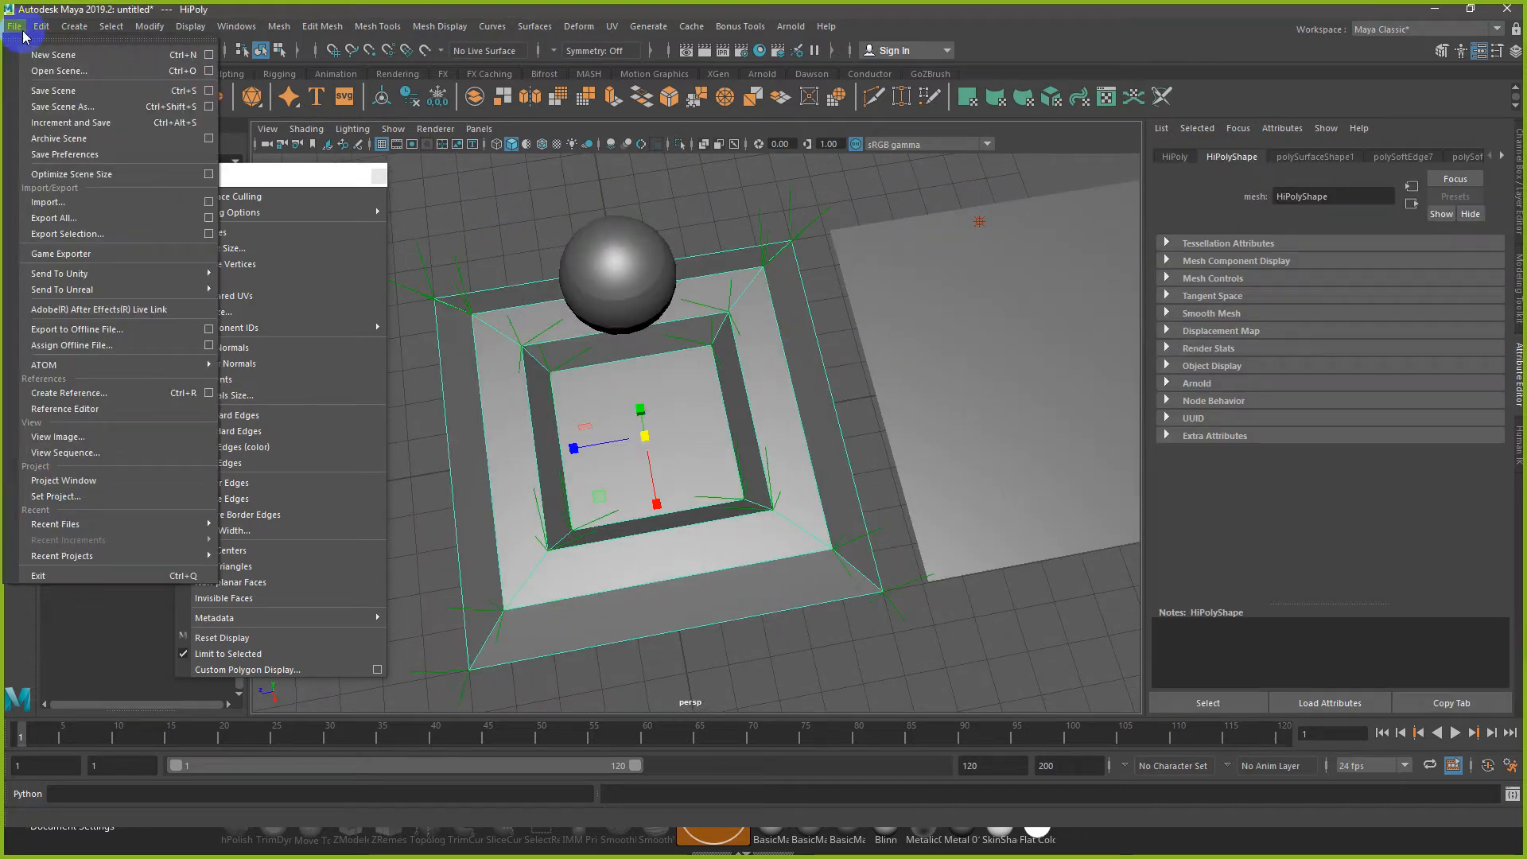
left_click(92, 239)
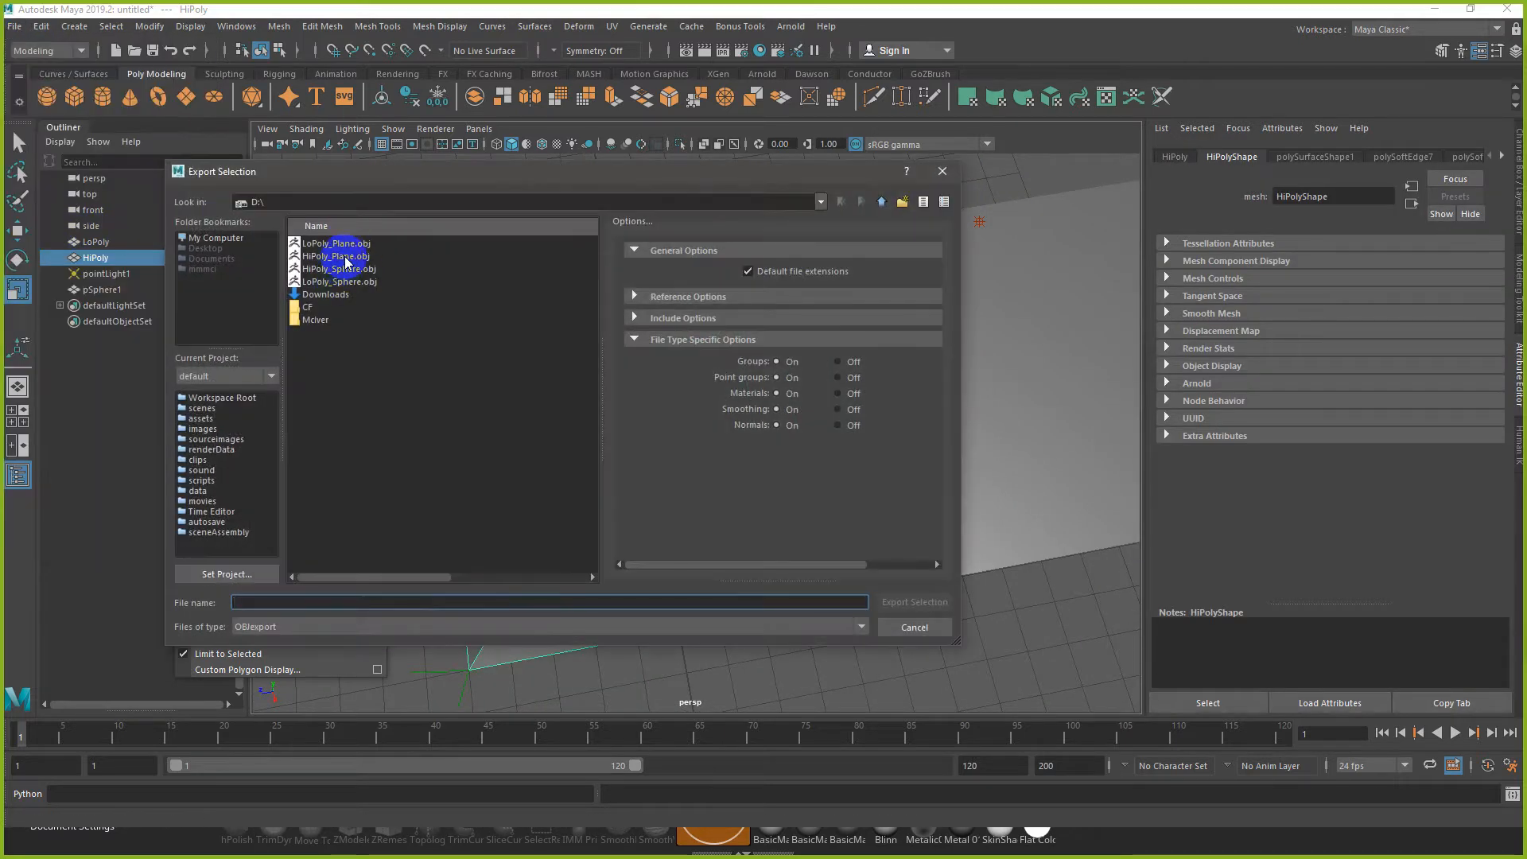
double_click(344, 257)
left_click(542, 431)
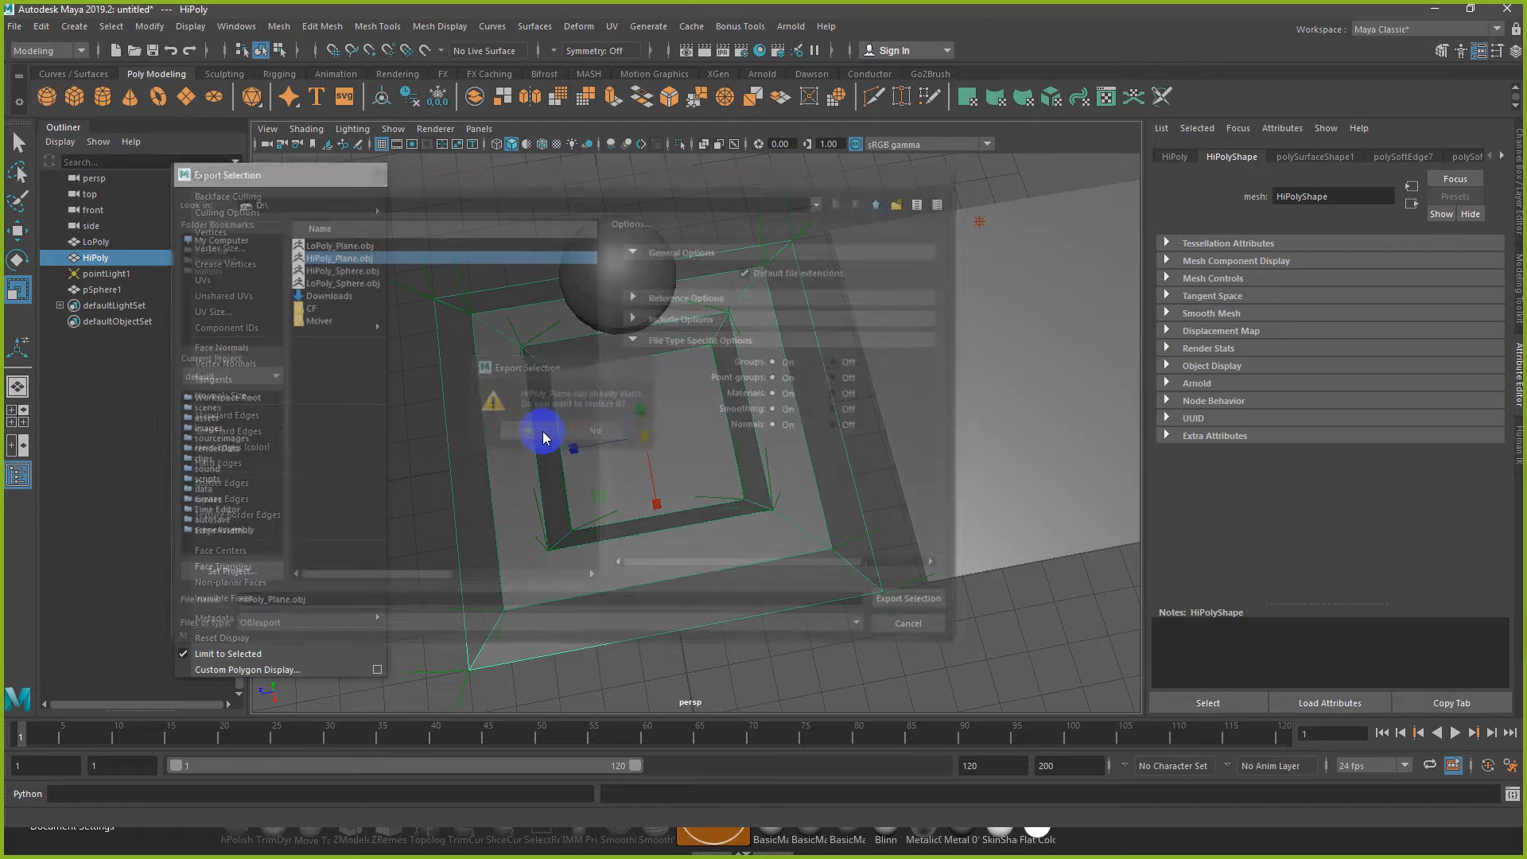
Step: Switch to xNormal, close the old preview and regenerate the normal map, overwriting Plane_normals.tga
key("alt+Tab")
key("alt+Tab")
key("alt+Tab")
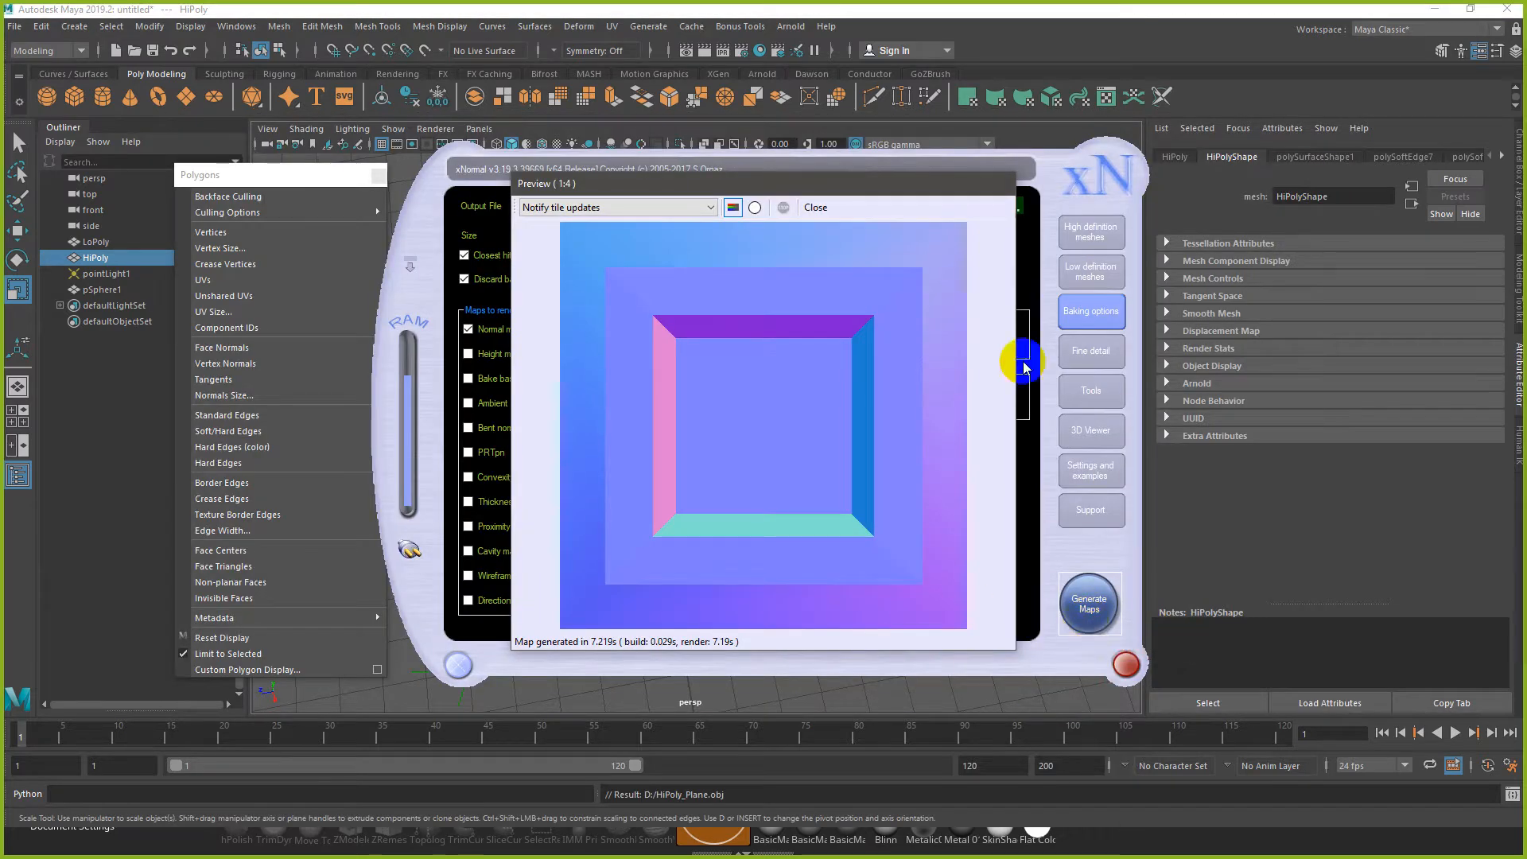
left_click(814, 218)
left_click(1086, 604)
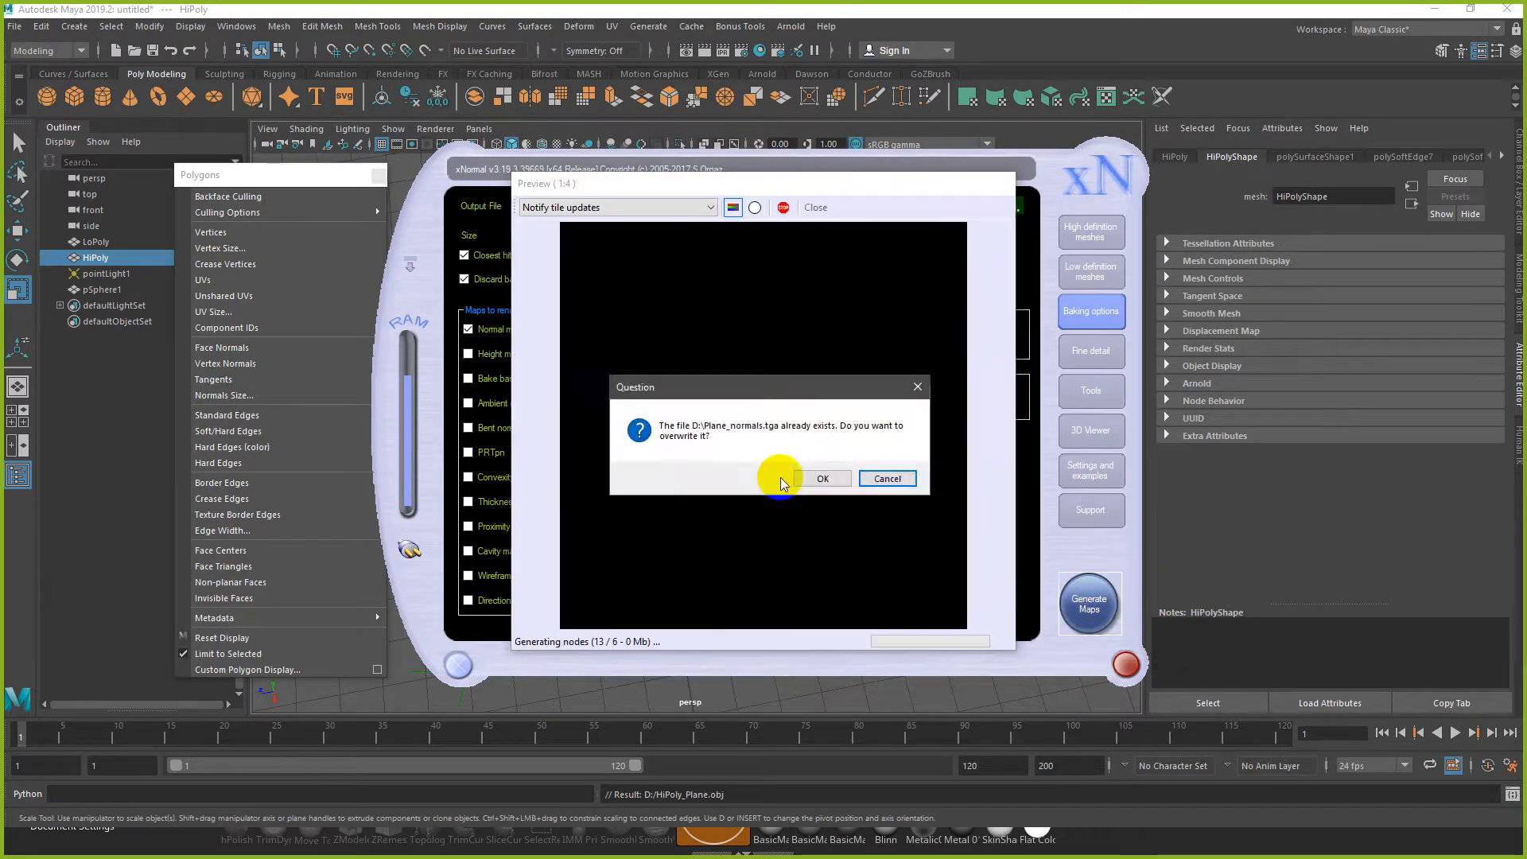
left_click(819, 479)
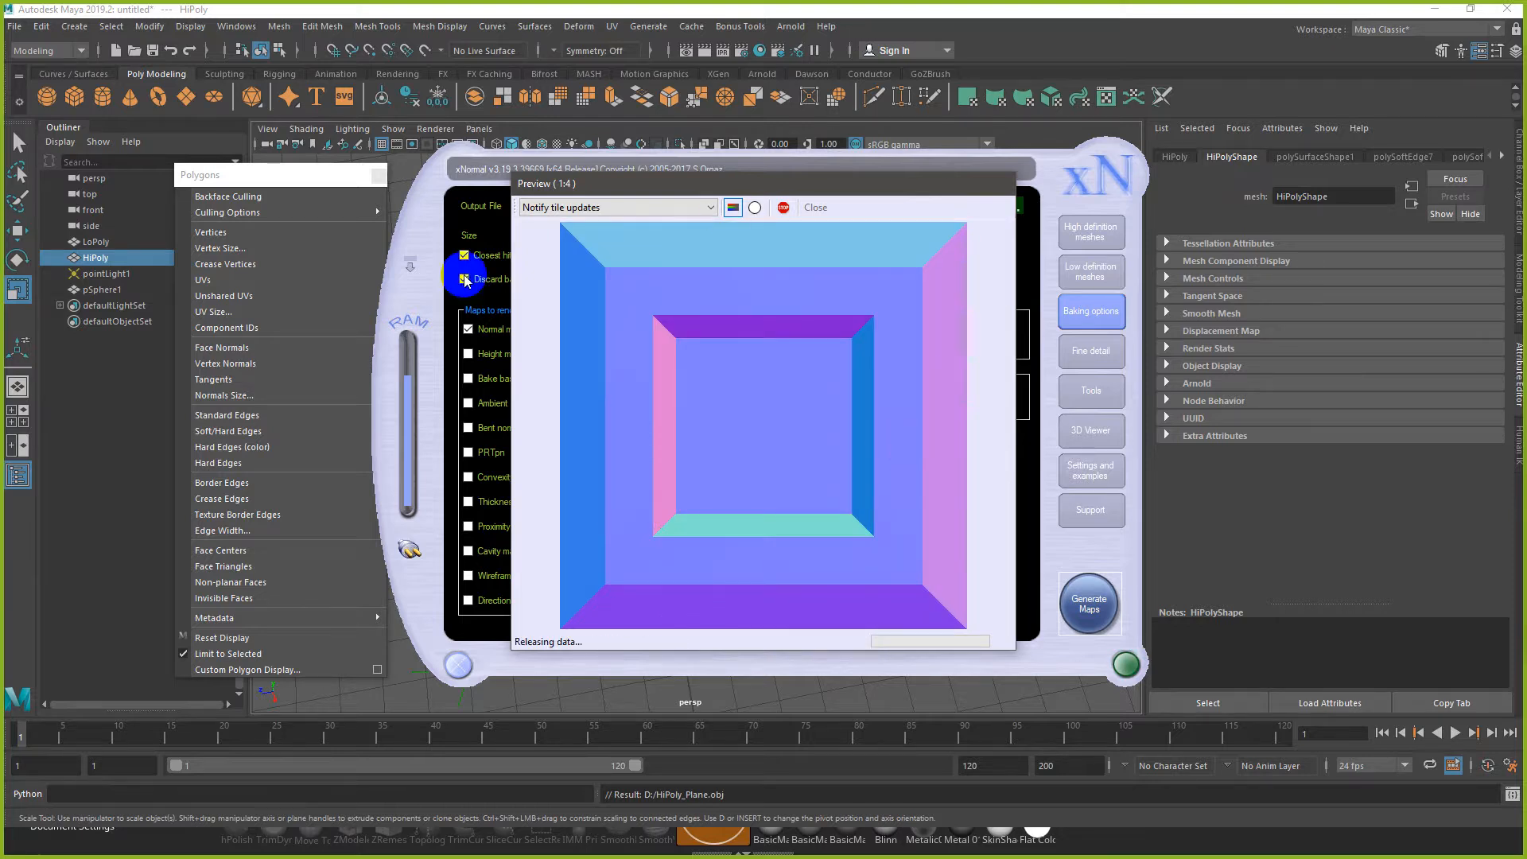
Step: Return to Maya, select LoPoly and display the scene shaded with texture maps
left_click(410, 183)
left_click_drag(491, 256, 918, 465, "alt")
left_click(815, 456)
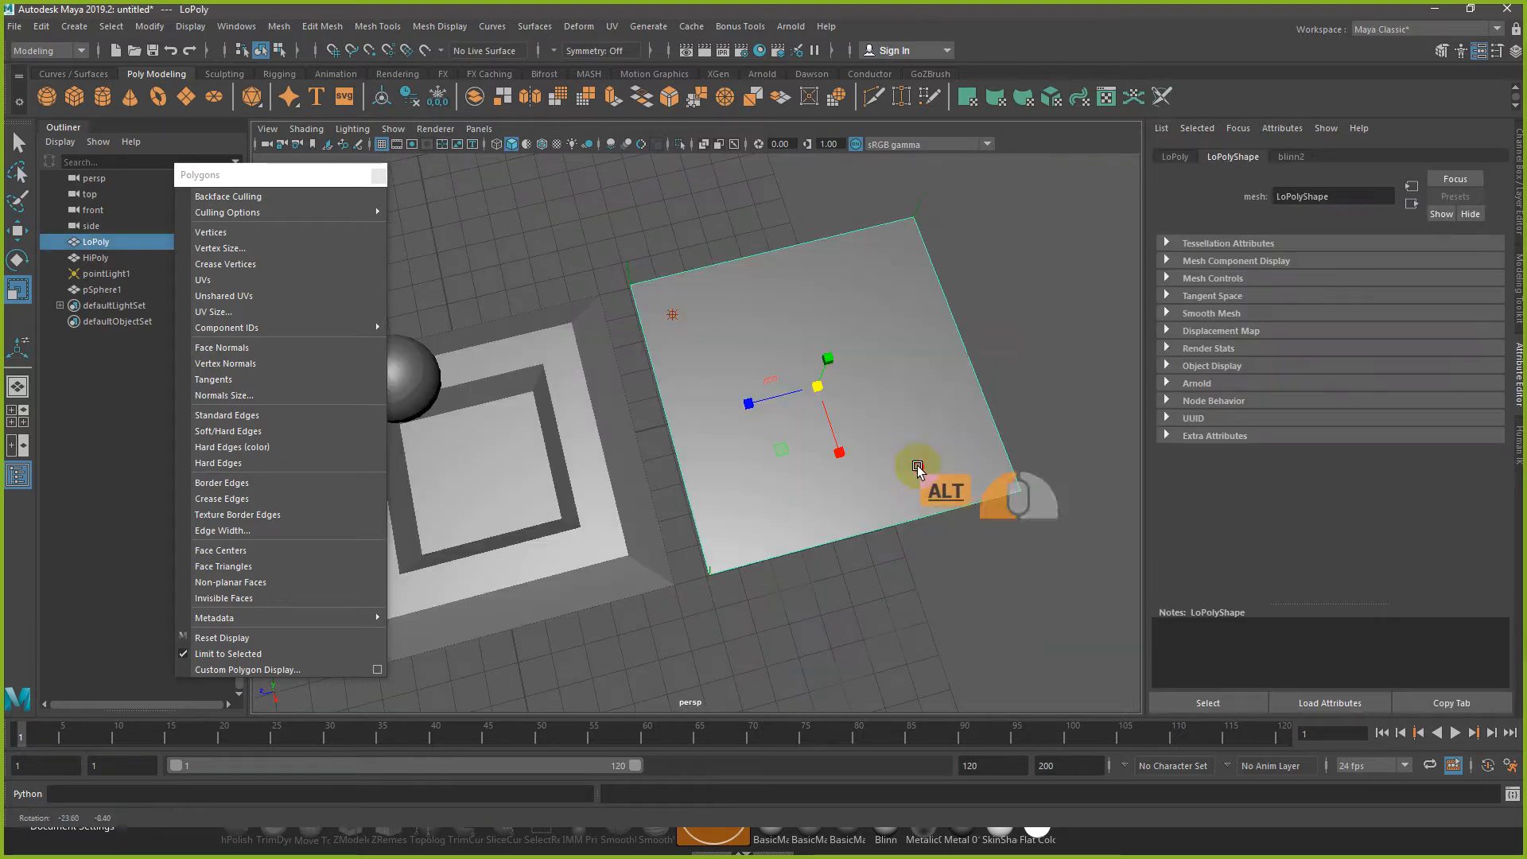
key("6")
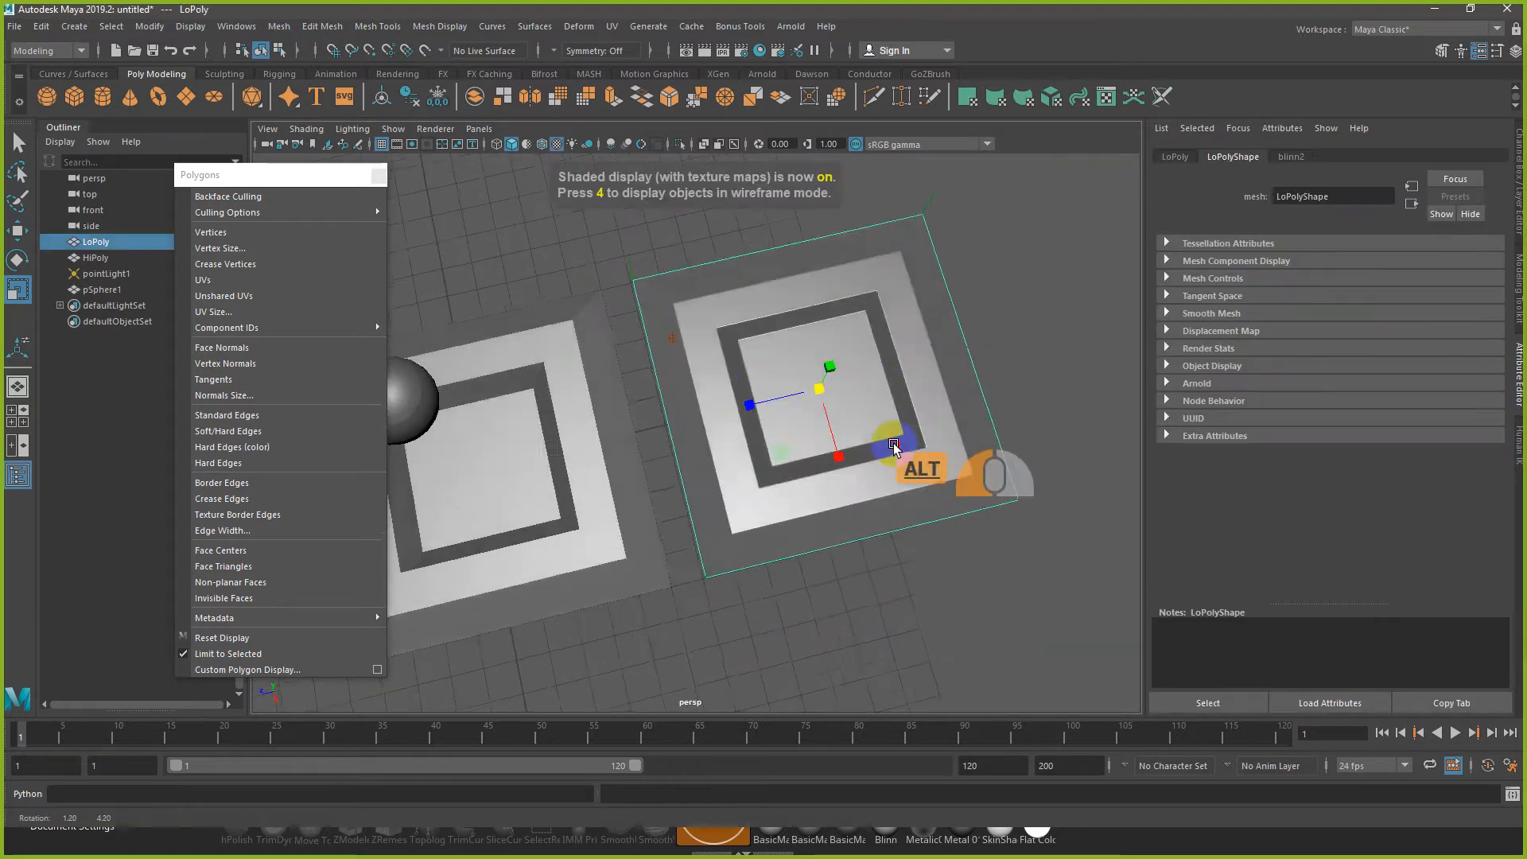
Step: Compare the rebaked normal map on LoPoly with HiPoly's hardened geometry from several angles
scroll(879, 513, "up", 4)
left_click_drag(875, 479, 811, 436, "alt")
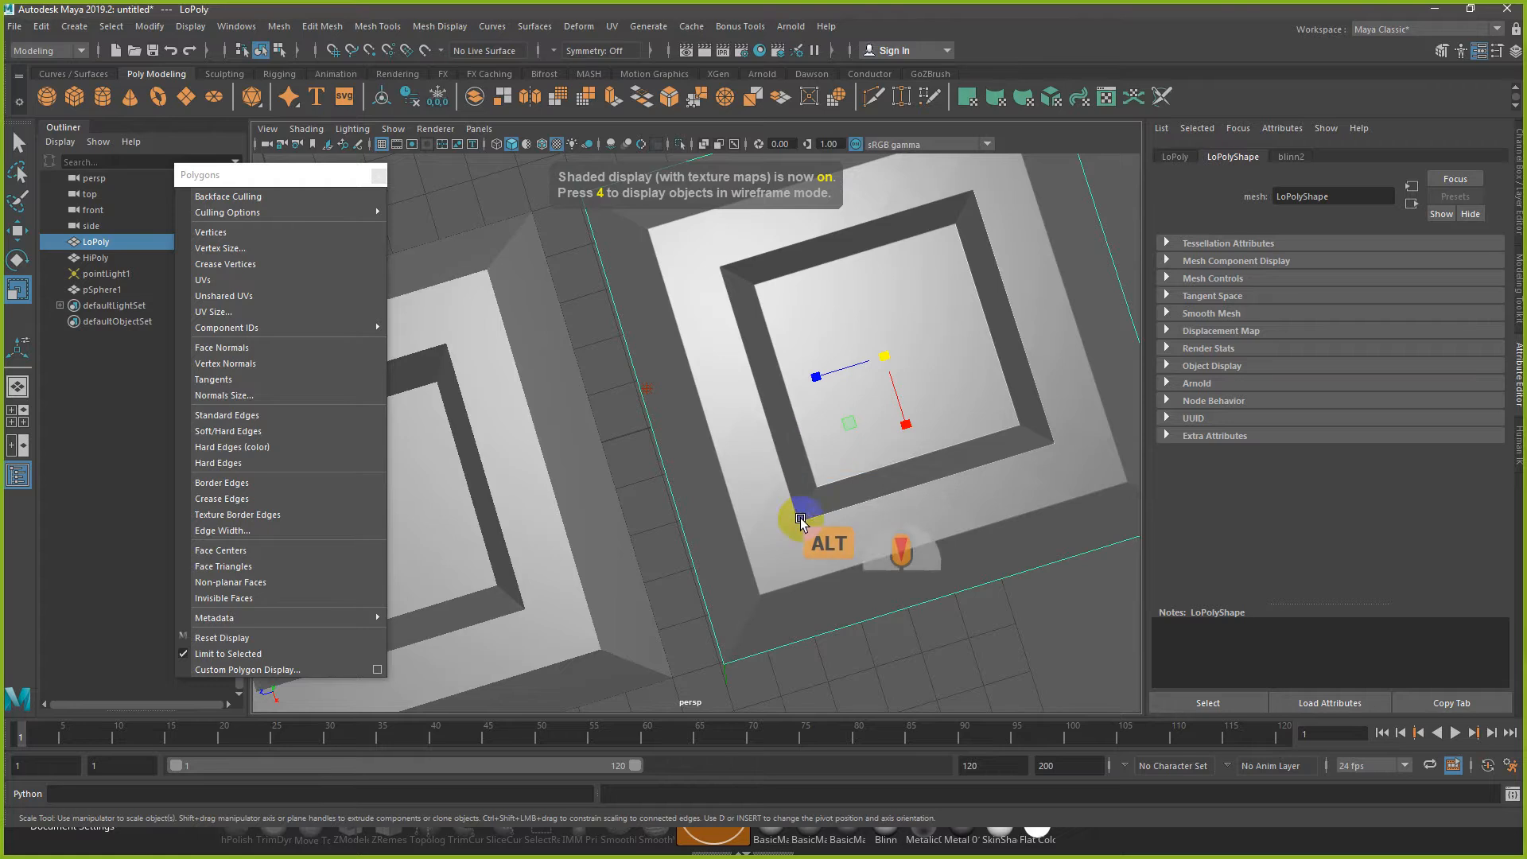
left_click_drag(800, 518, 798, 521, "alt")
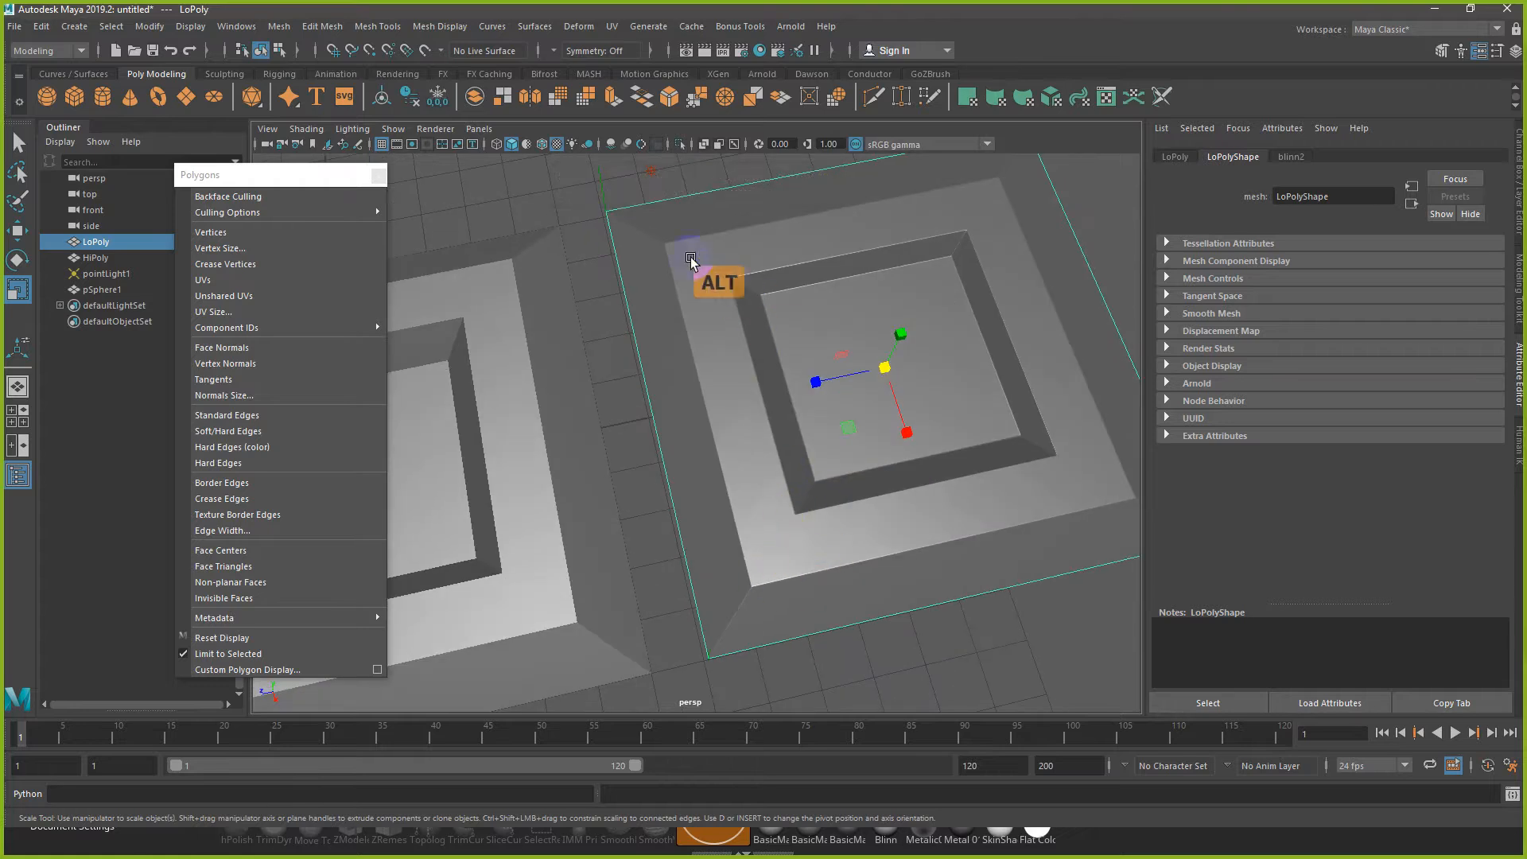
left_click_drag(676, 323, 565, 365, "alt")
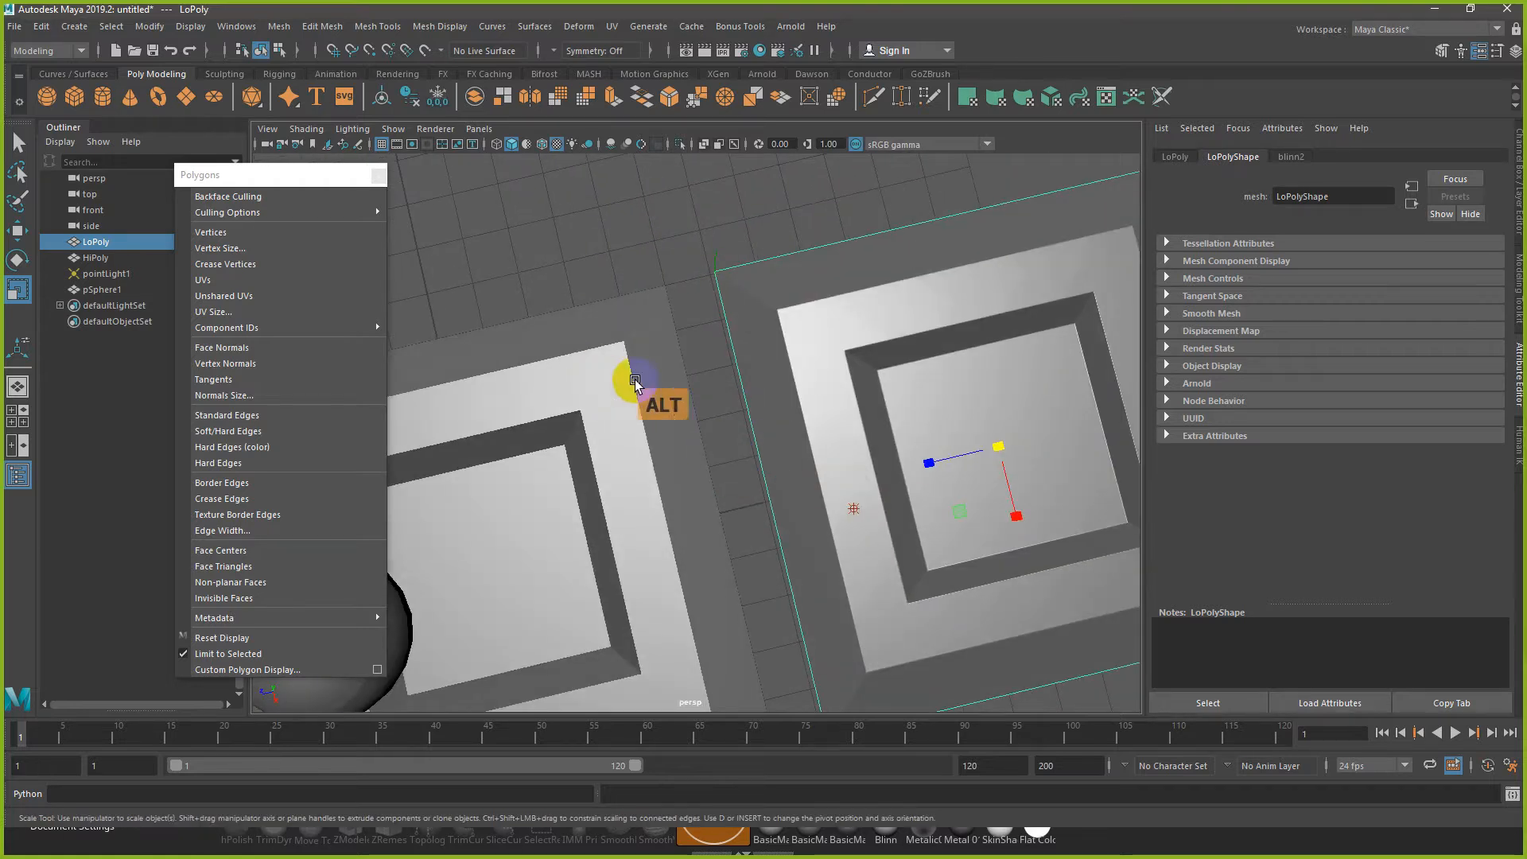
mouse_move(795, 389)
left_mouse_down("alt")
mouse_move(848, 425)
mouse_move(908, 376)
mouse_move(855, 433)
mouse_move(797, 412)
left_mouse_up("alt")
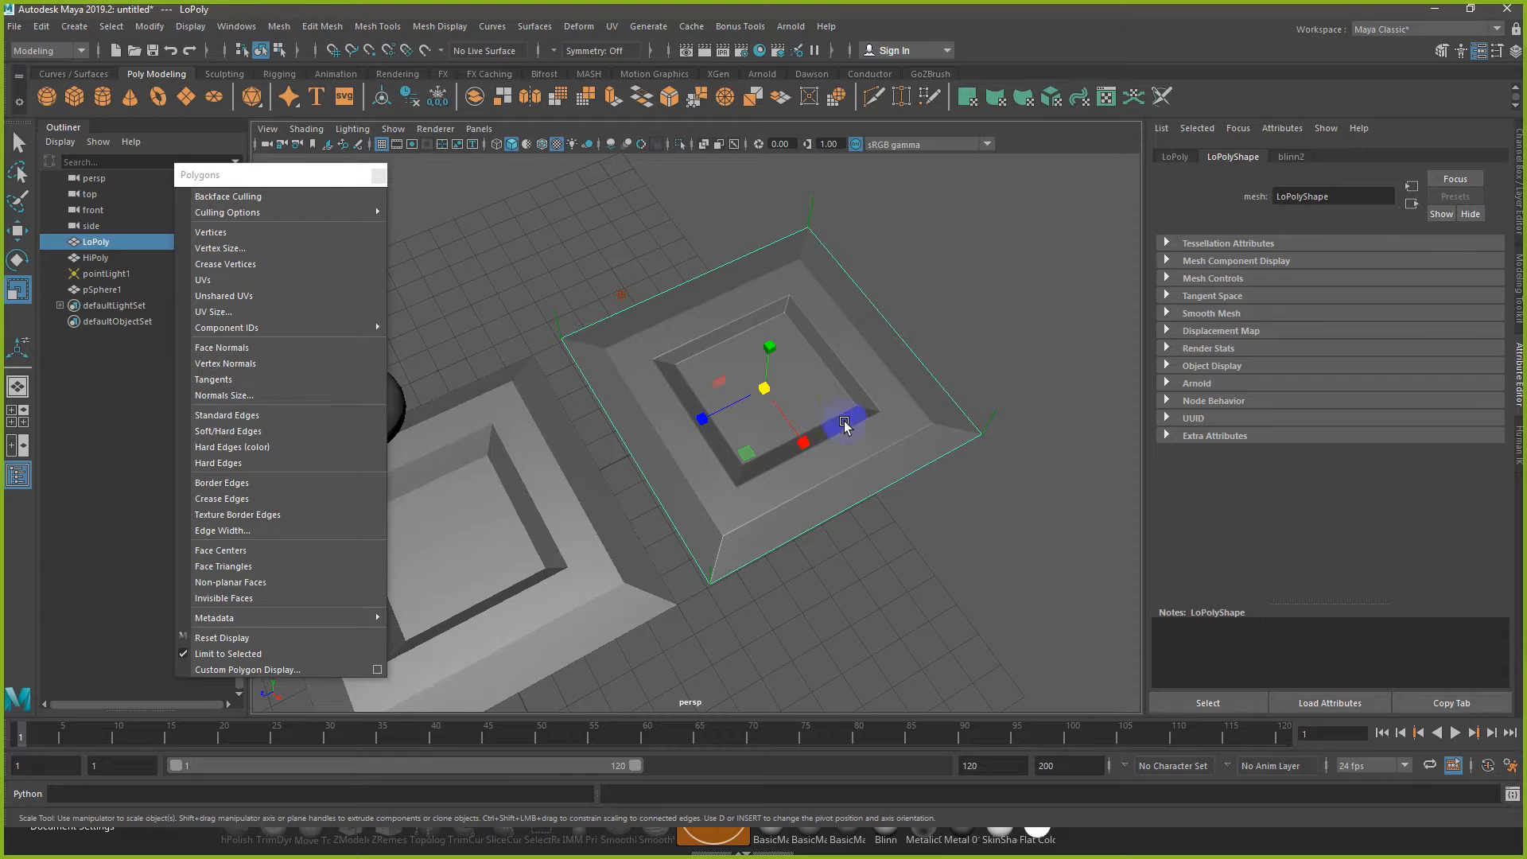
Step: Create a polygon cube at the centre of HiPoly and raise it above the mesh
left_click(74, 98)
scroll(654, 251, "down", 7)
middle_click_drag(654, 335, 723, 345, "alt")
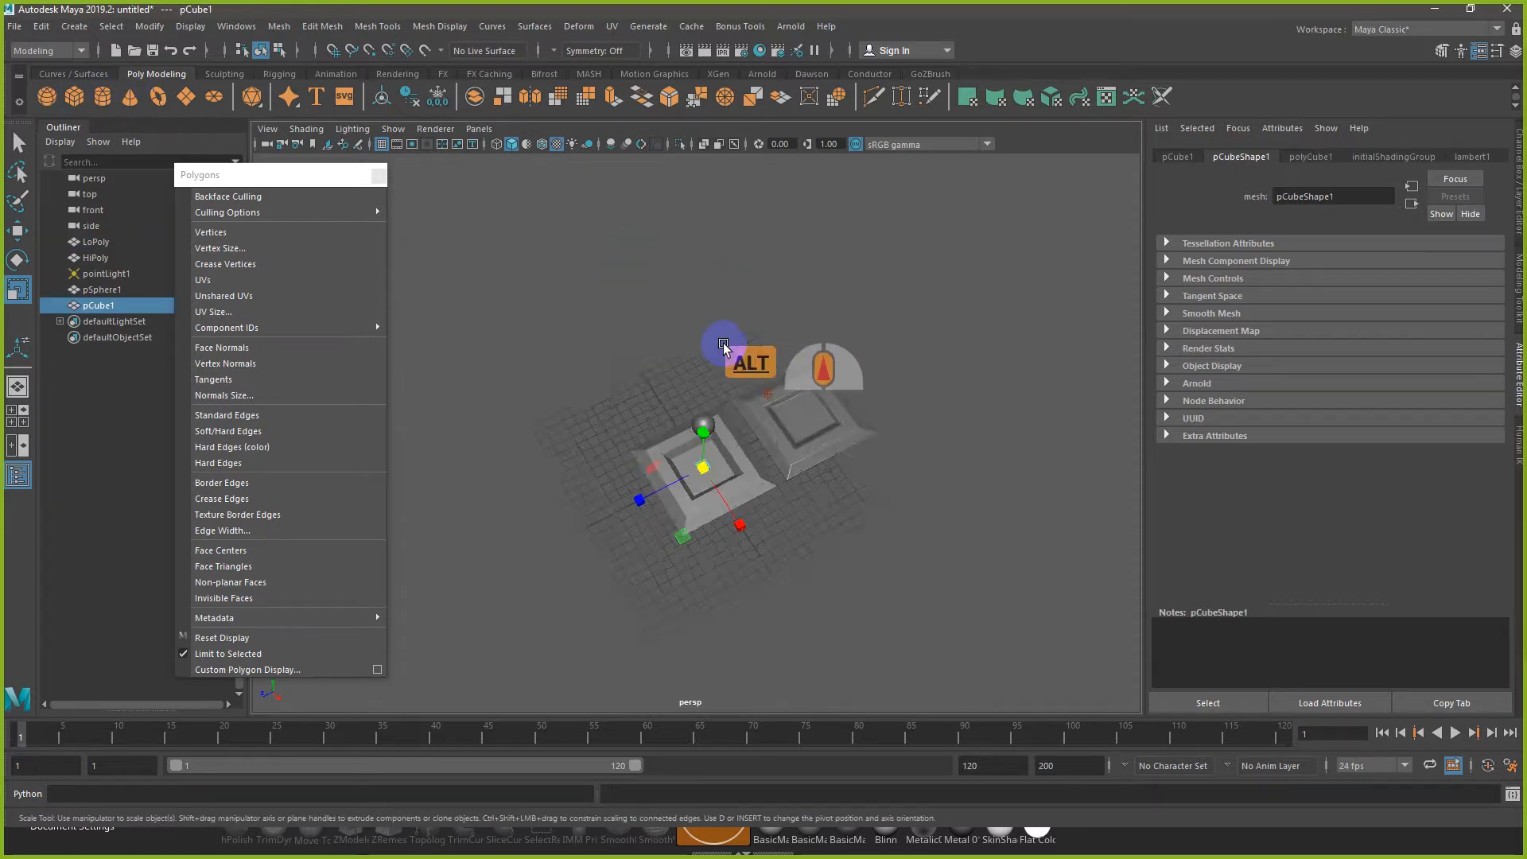
scroll(723, 345, "up", 5)
left_click_drag(702, 525, 775, 573, "alt")
key("w")
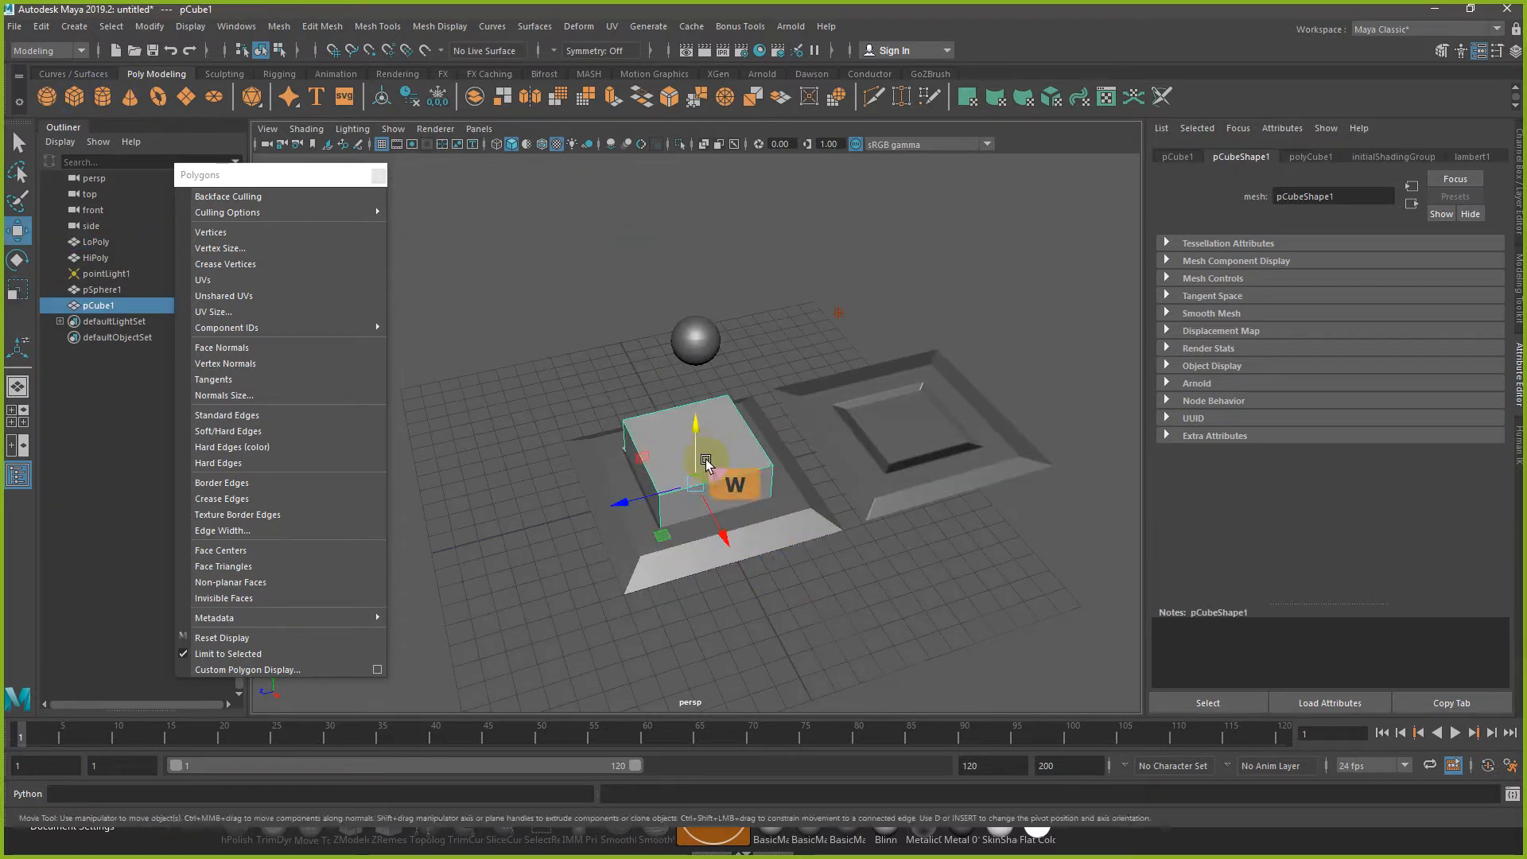
left_click_drag(696, 444, 695, 236)
Step: Move the cube away from HiPoly so it stands clear beside the sphere
middle_click_drag(730, 286, 813, 376, "alt")
left_click_drag(813, 376, 600, 395, "alt")
middle_click_drag(732, 352, 774, 275, "alt")
left_click(775, 277)
scroll(799, 298, "up", 5)
scroll(799, 299, "down", 5)
left_click_drag(799, 298, 699, 314, "alt")
left_click(640, 330)
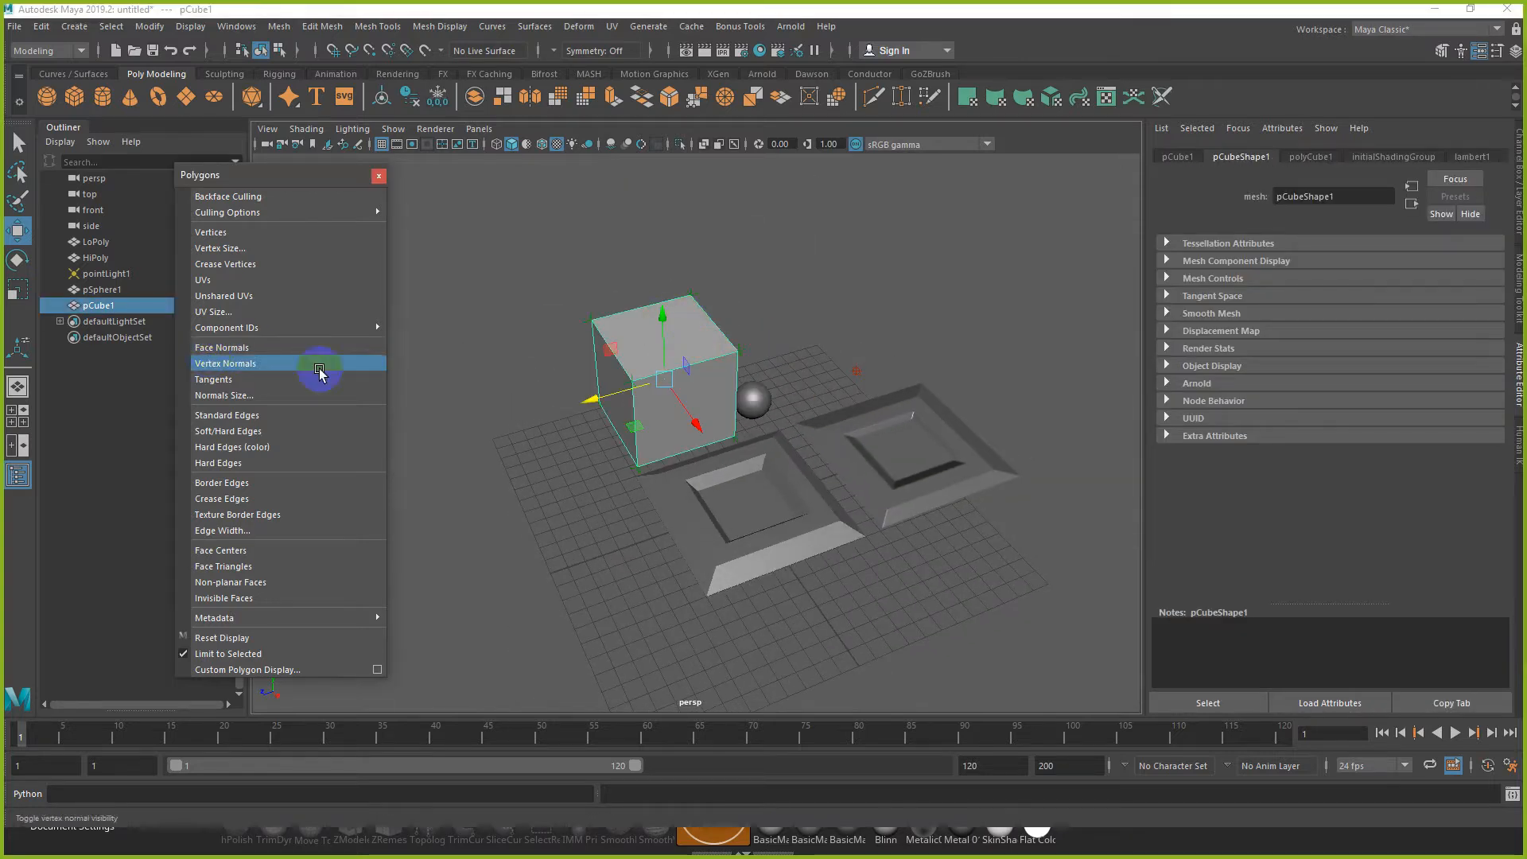
Step: Show the cube's vertex normals, examine them at its corners and hide them again
scroll(634, 411, "up", 4)
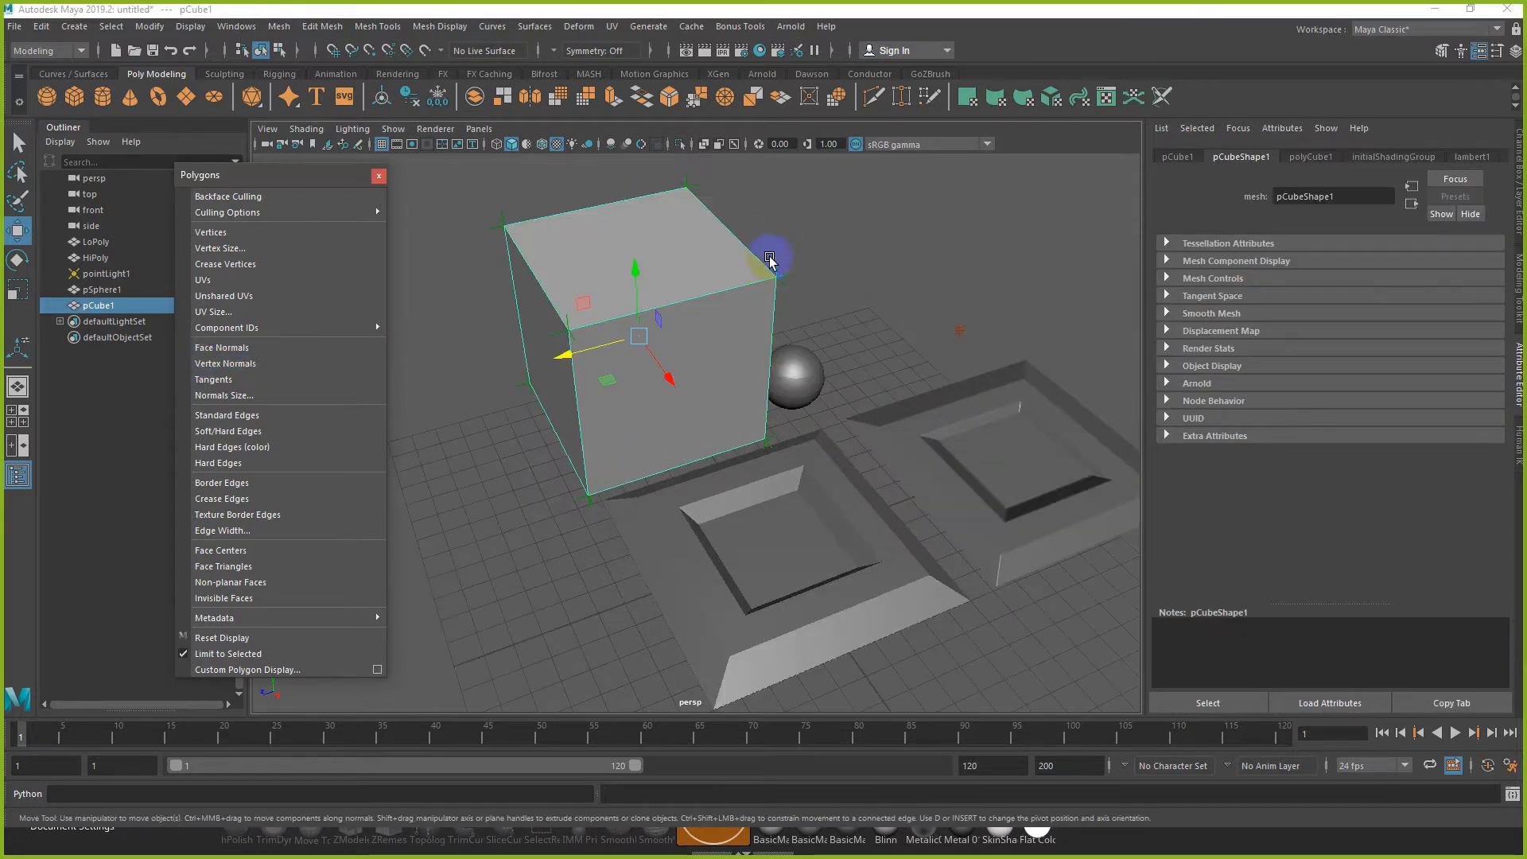
mouse_move(737, 259)
left_mouse_down("alt")
mouse_move(739, 273)
mouse_move(678, 272)
mouse_move(720, 280)
left_mouse_up("alt")
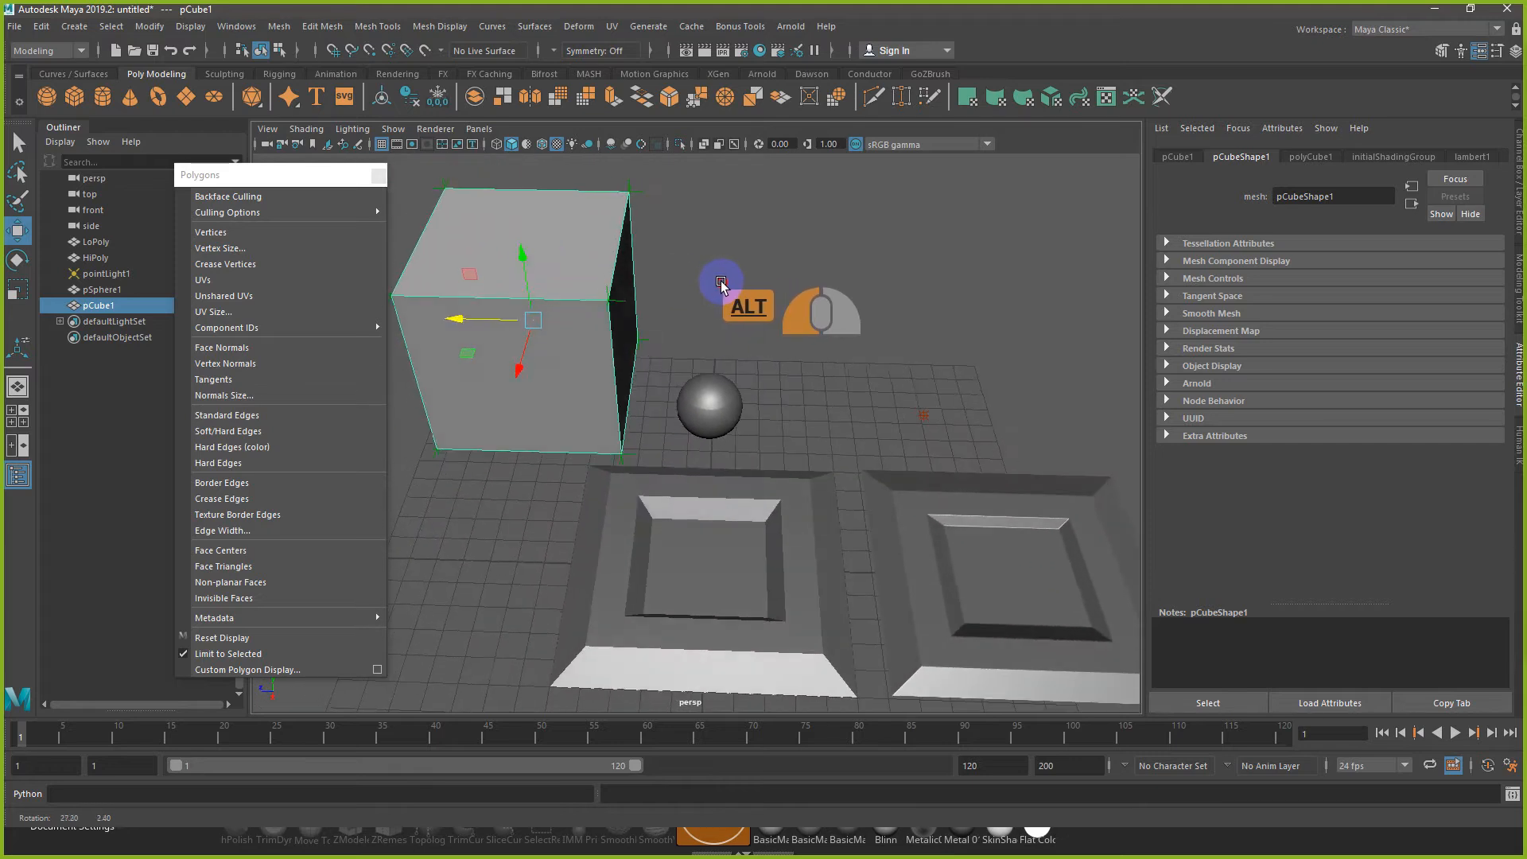
left_click(679, 274)
left_click(546, 303)
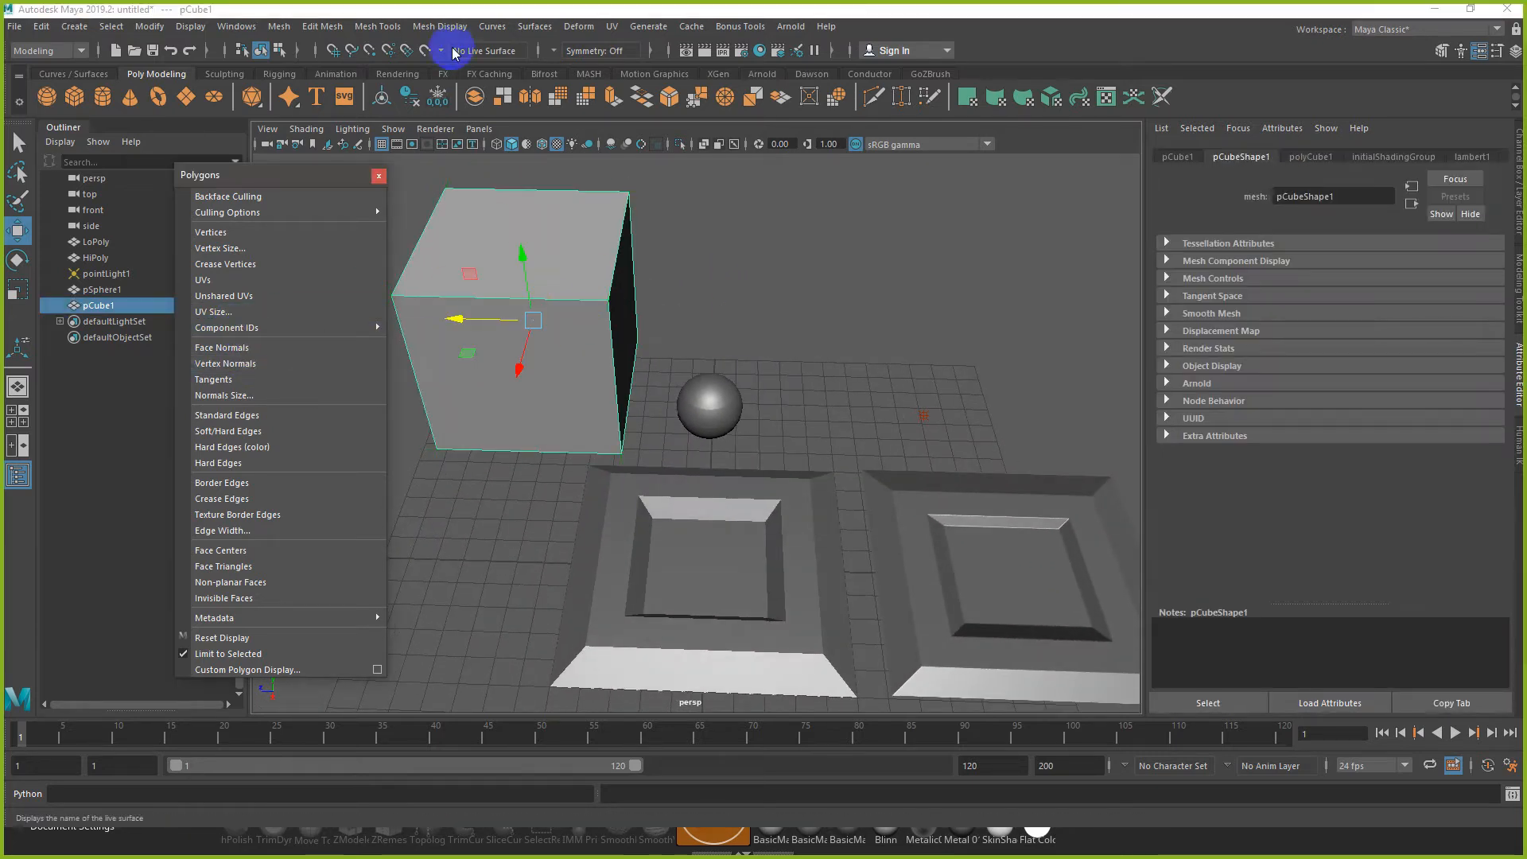
Step: Soften all of the cube's edges and examine the resulting shading with the cube deselected
left_click(439, 26)
left_click(694, 230)
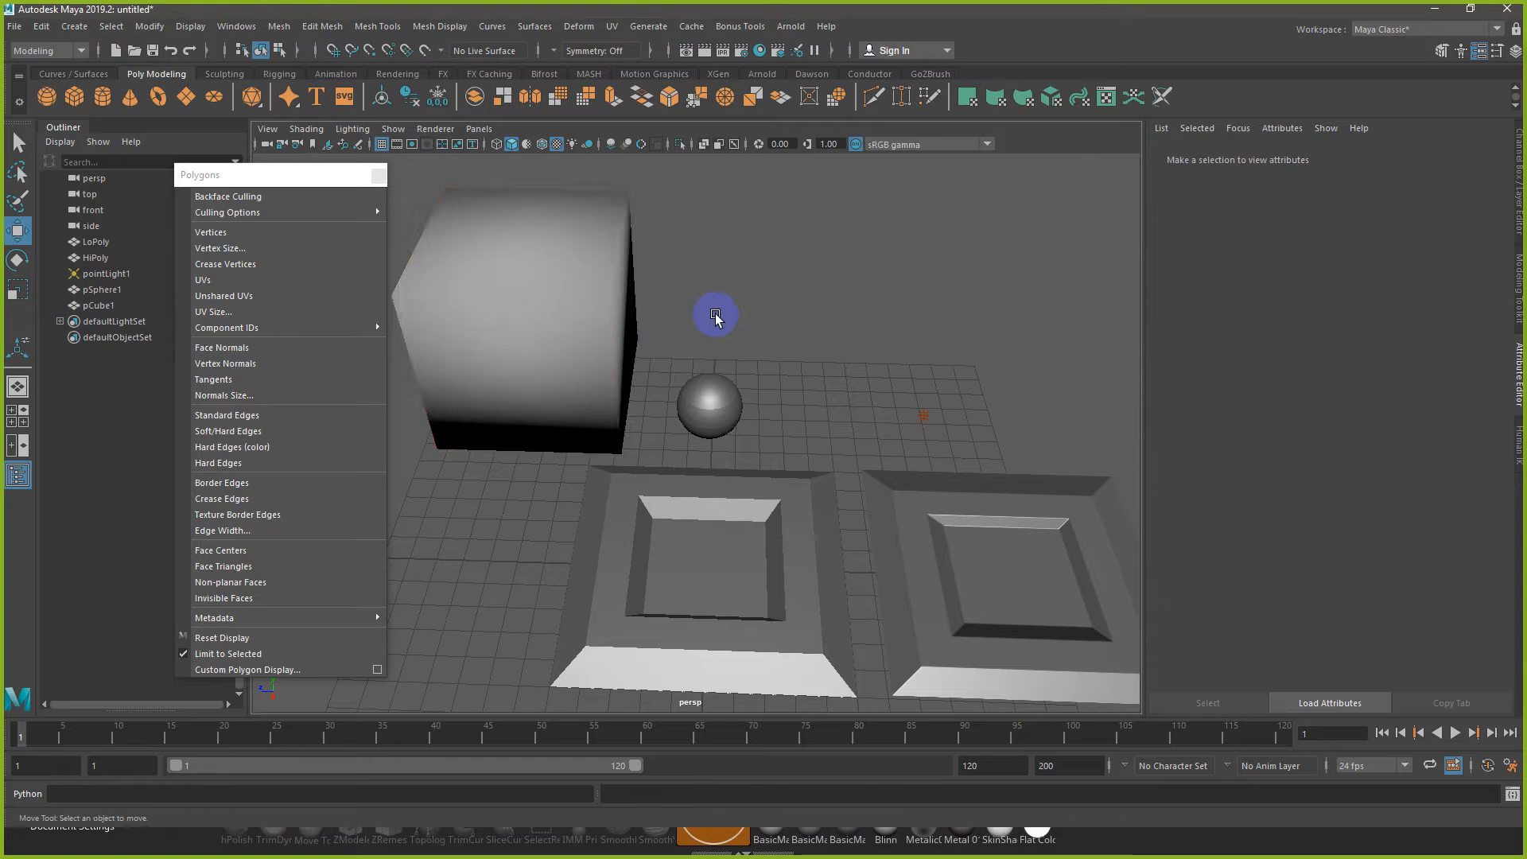
left_click_drag(712, 313, 851, 380, "alt")
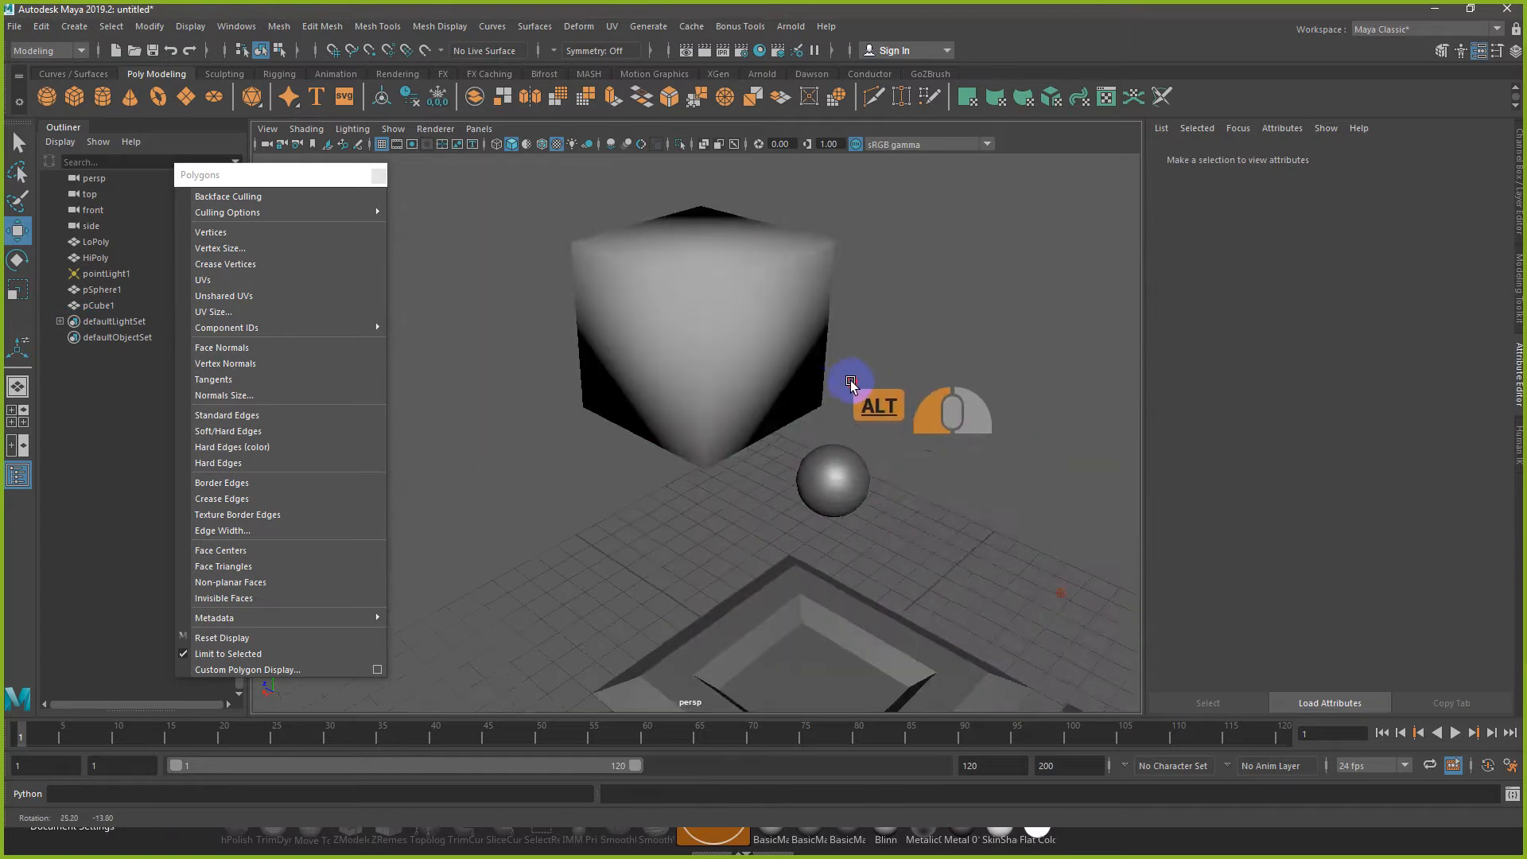
Step: Try hardening all of the cube's edges, and undo it
left_click(756, 311)
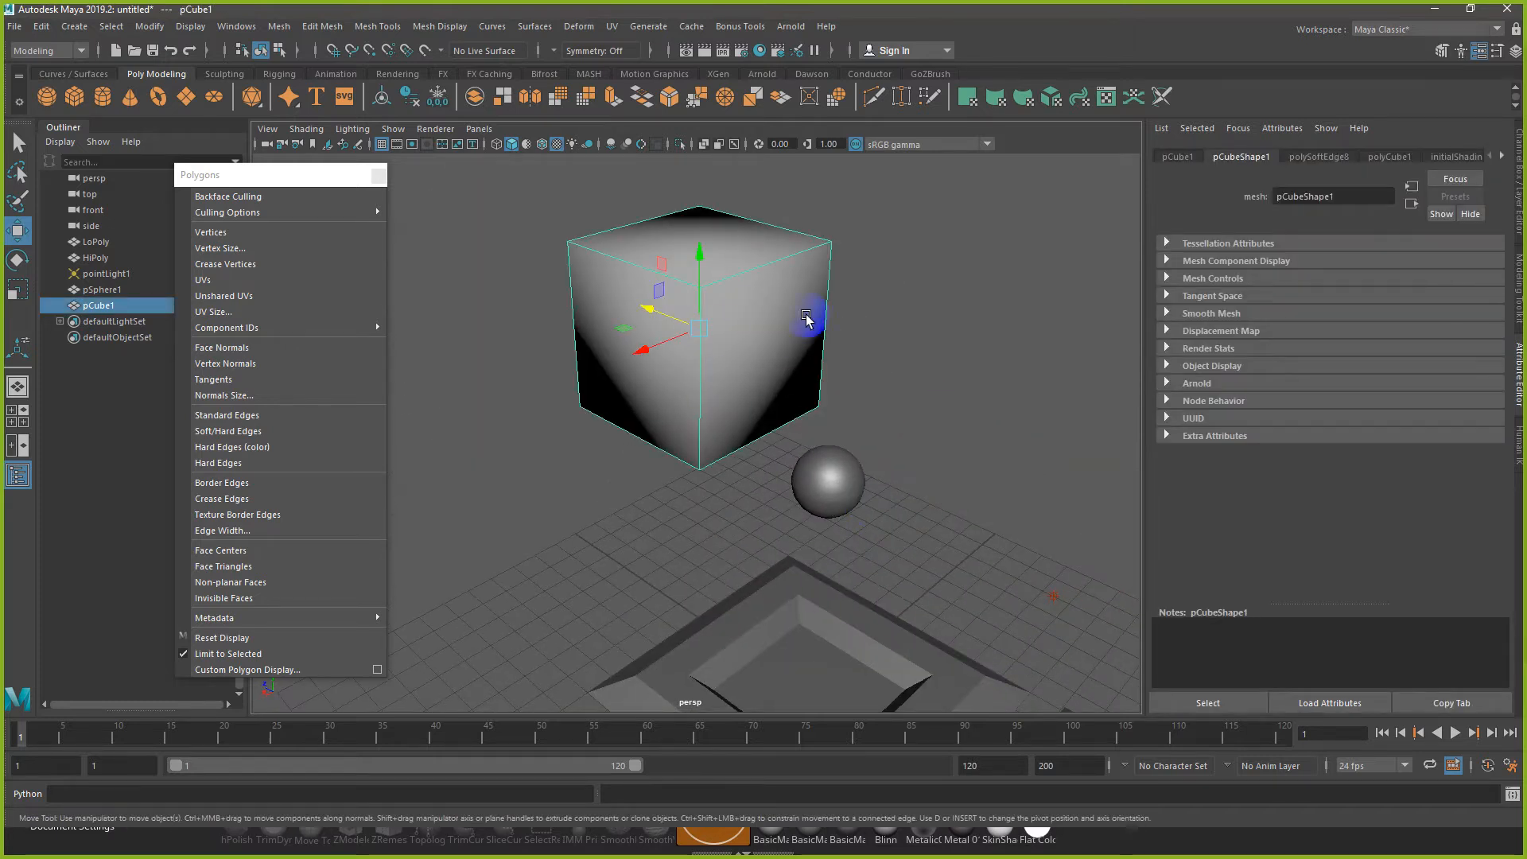
left_click(440, 27)
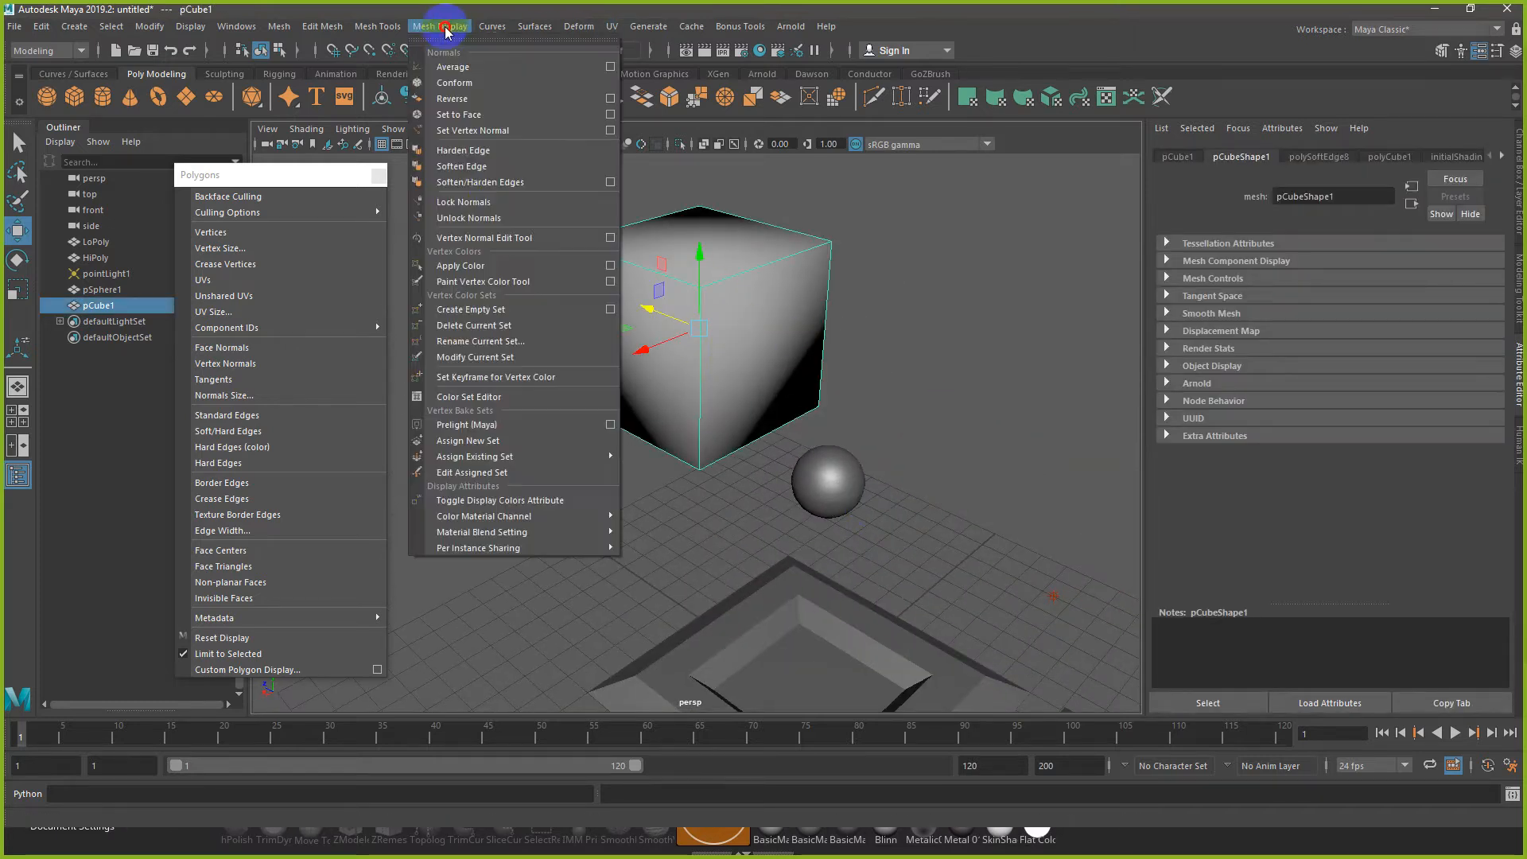
left_click(467, 151)
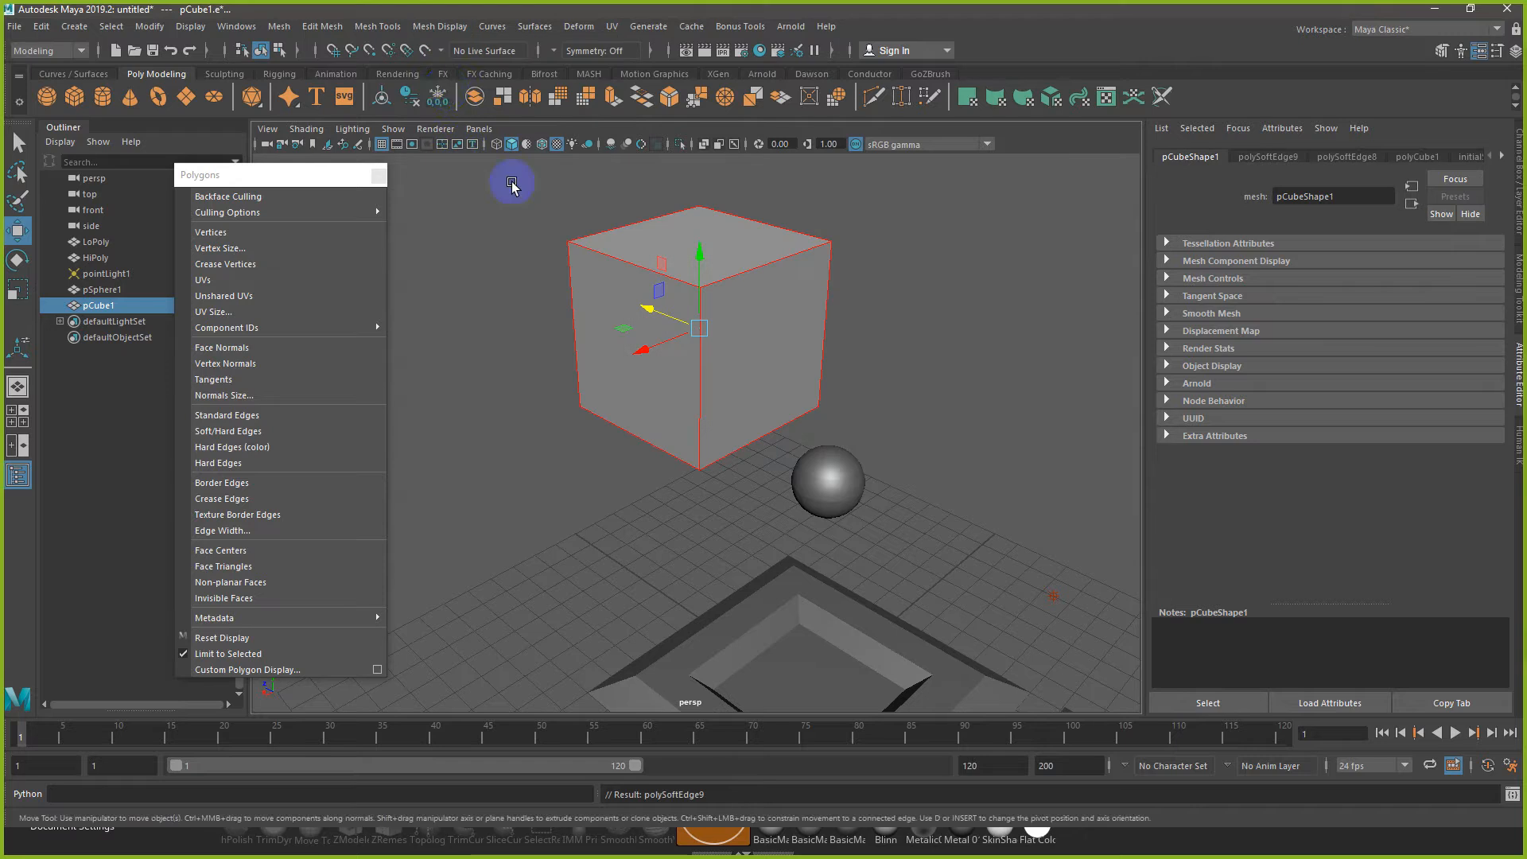
key("ctrl+z")
Step: Try Soften/Harden Edges on the cube with the current settings, and undo it
left_click(444, 27)
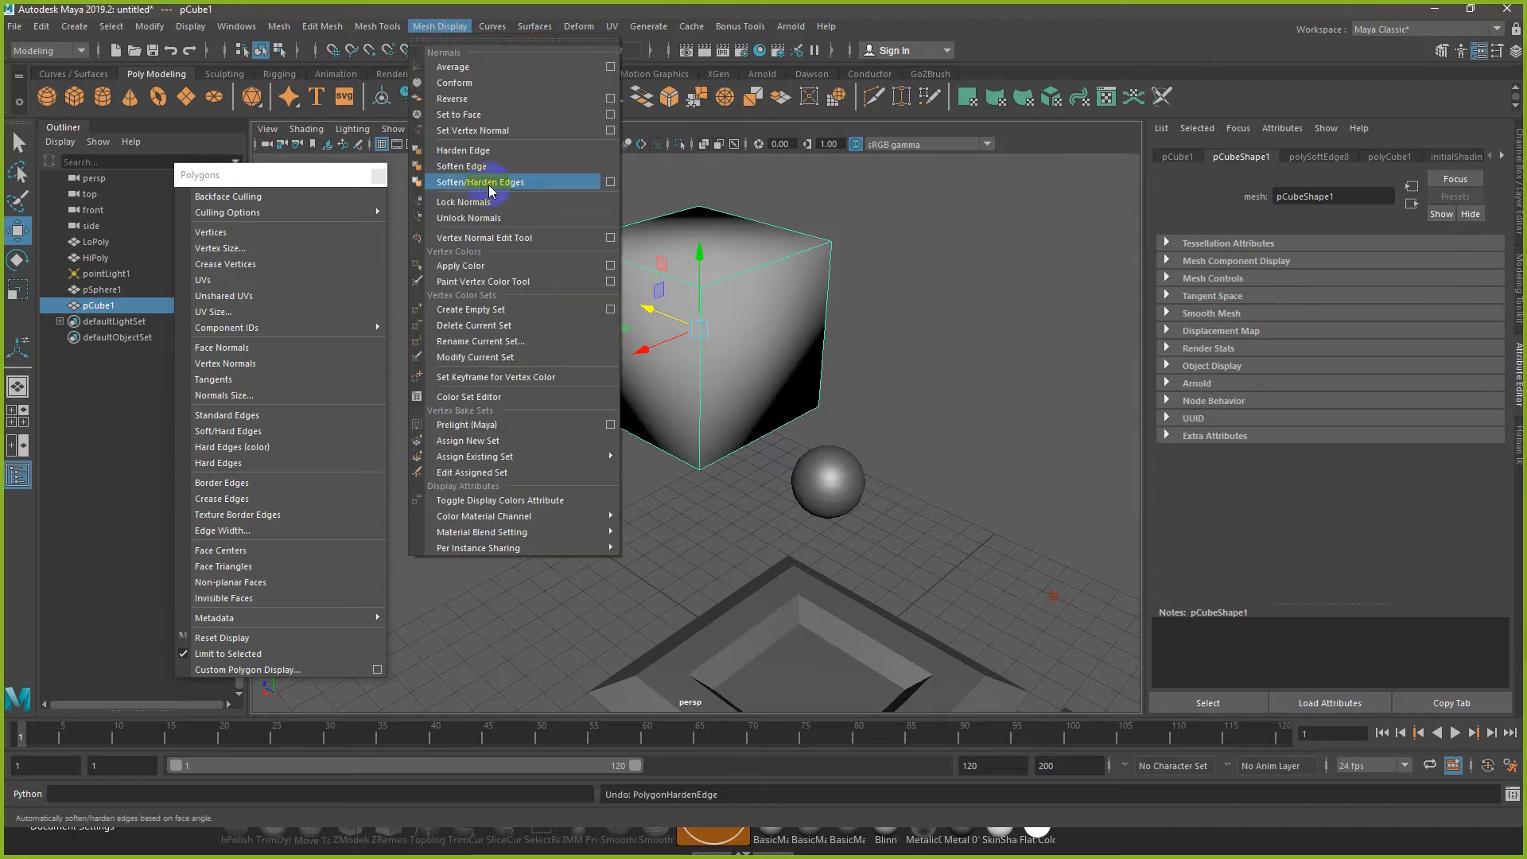
left_click(551, 181)
key("ctrl+z")
Step: Apply Soften/Harden Edges to the cube with an angle of 60, and deselect the cube to examine its shading
left_click(450, 27)
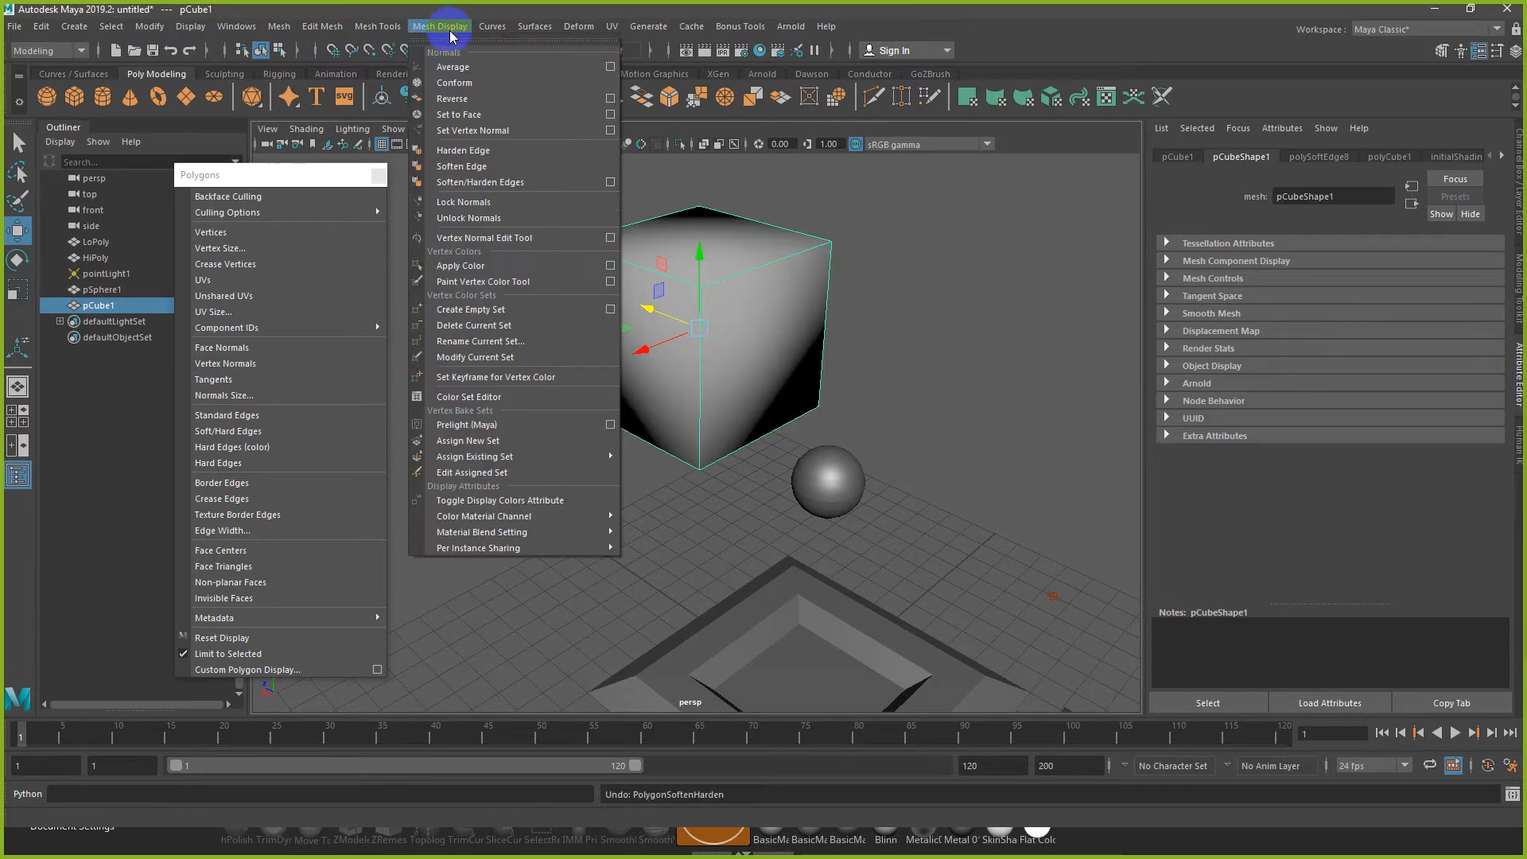
left_click(609, 183)
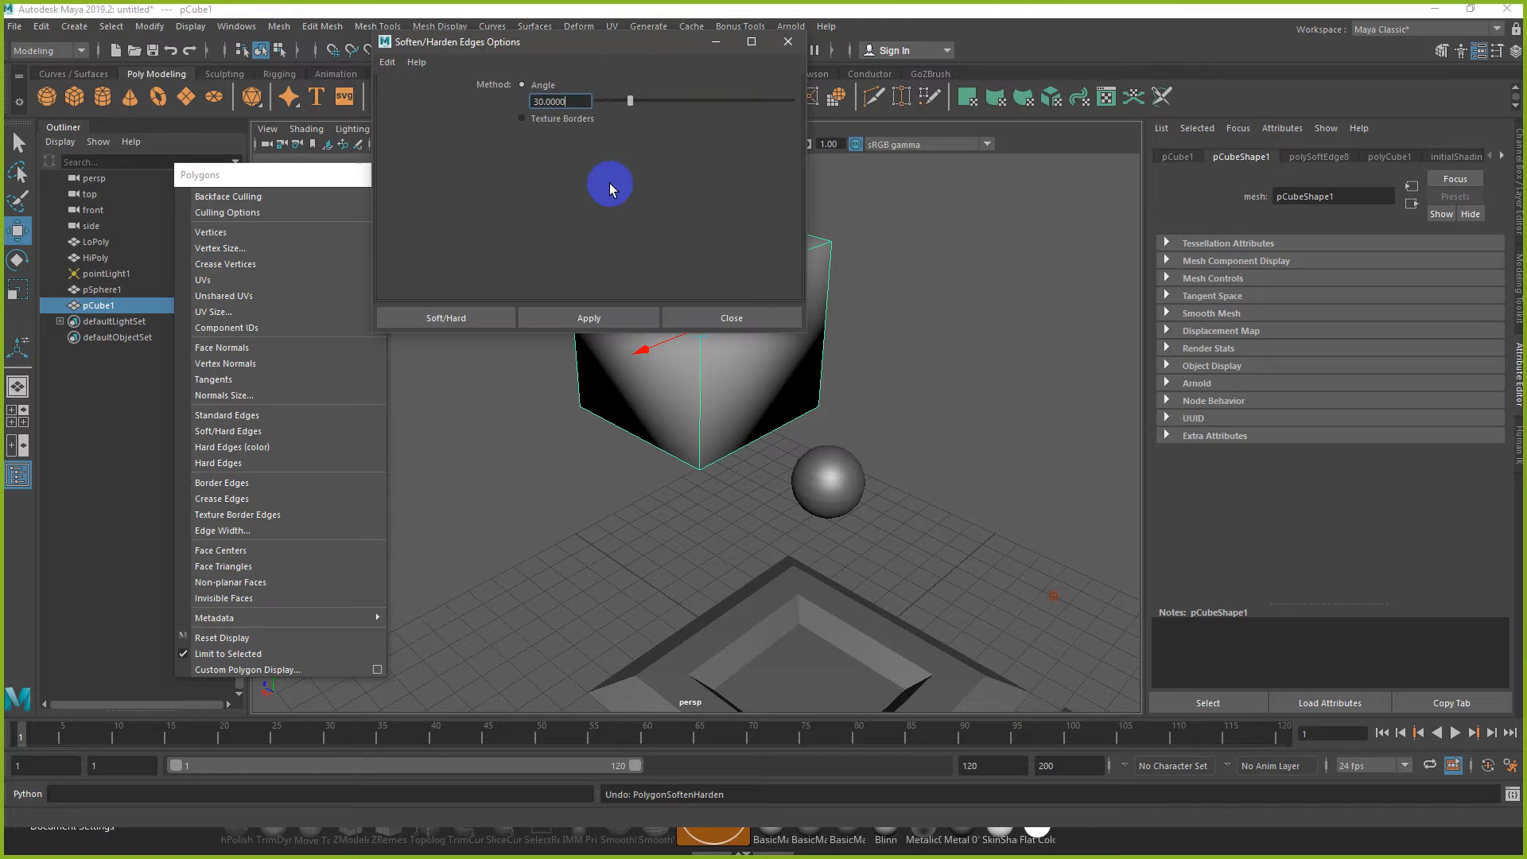
double_click(559, 100)
left_click(629, 125)
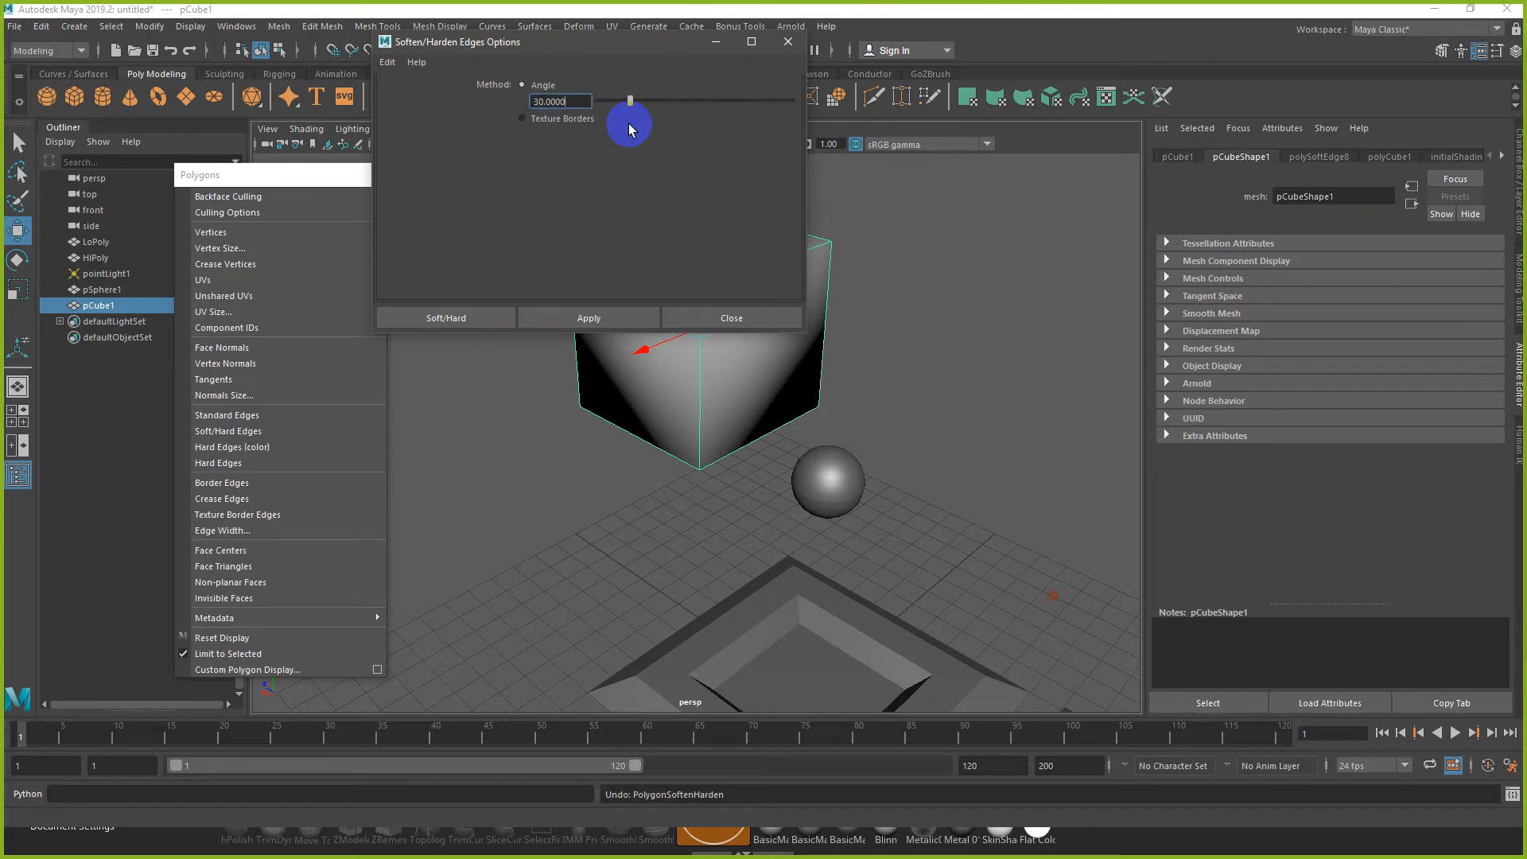
left_click(635, 105)
left_click_drag(636, 44, 384, 141)
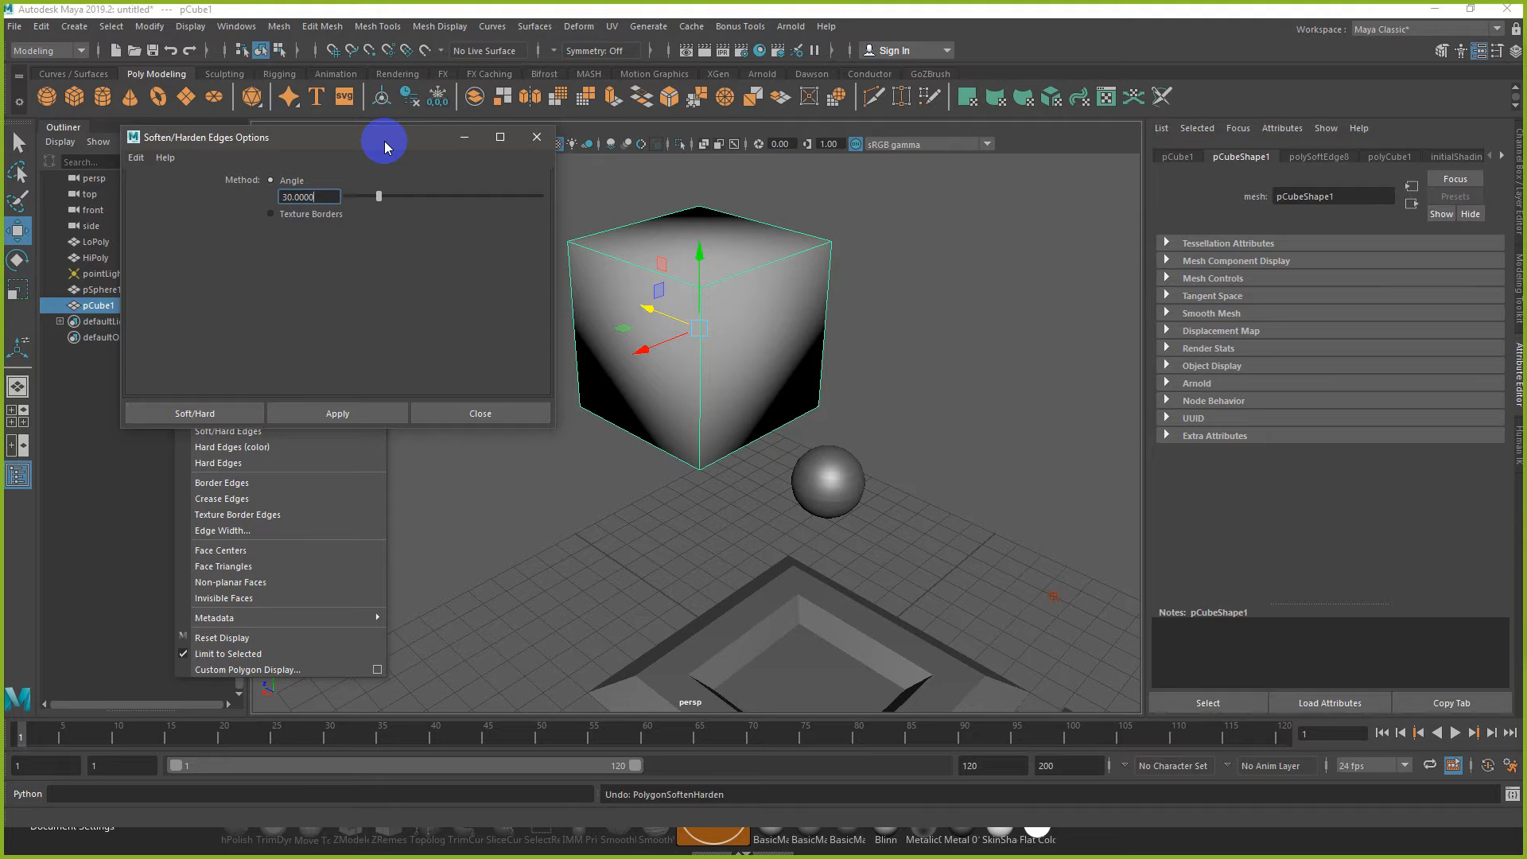
double_click(314, 197)
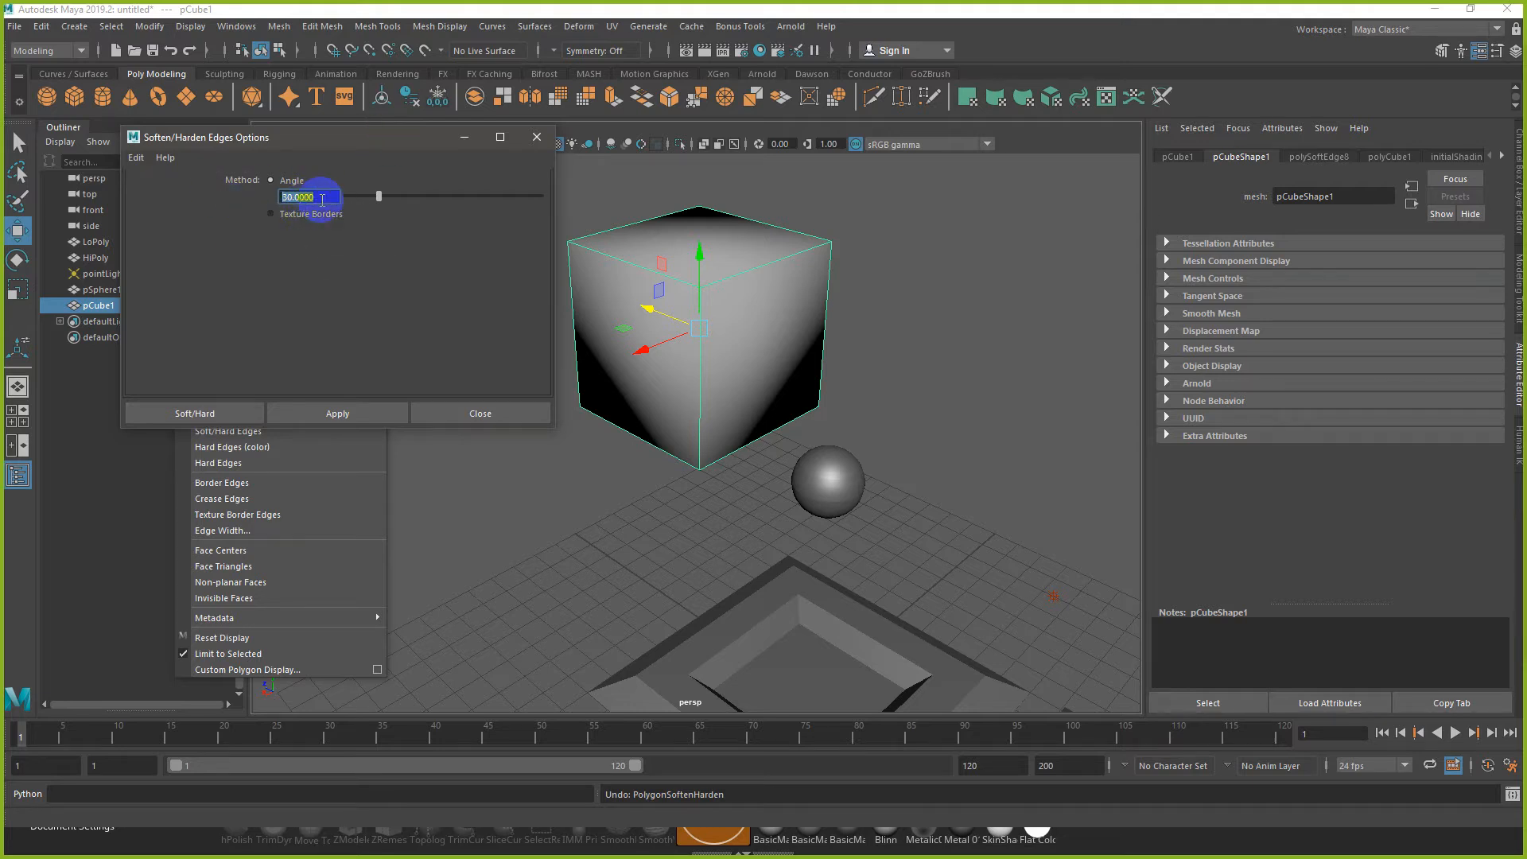
type("60")
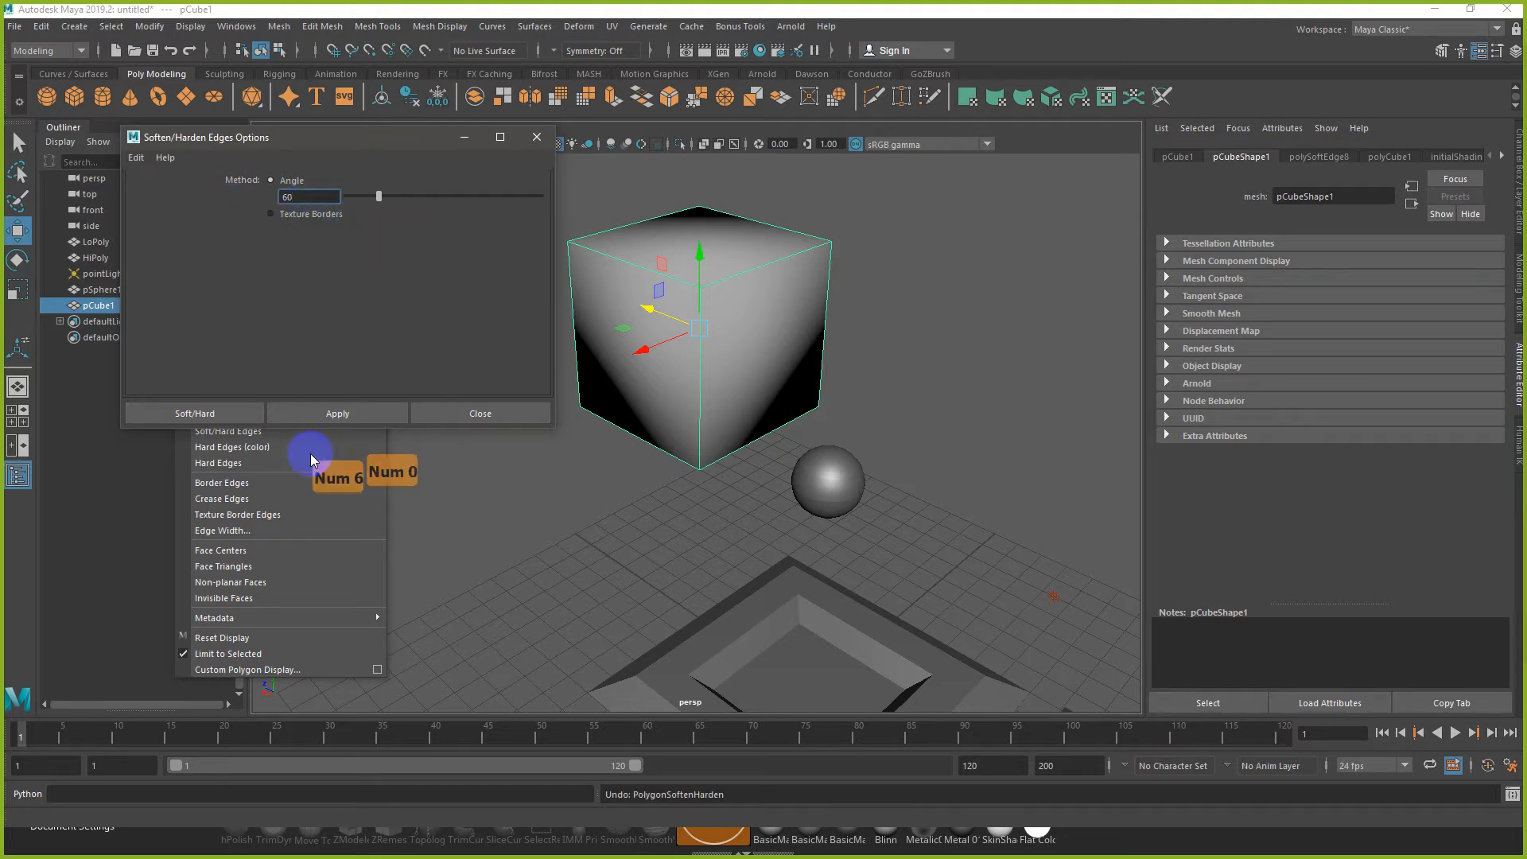
left_click(337, 414)
left_click(869, 375)
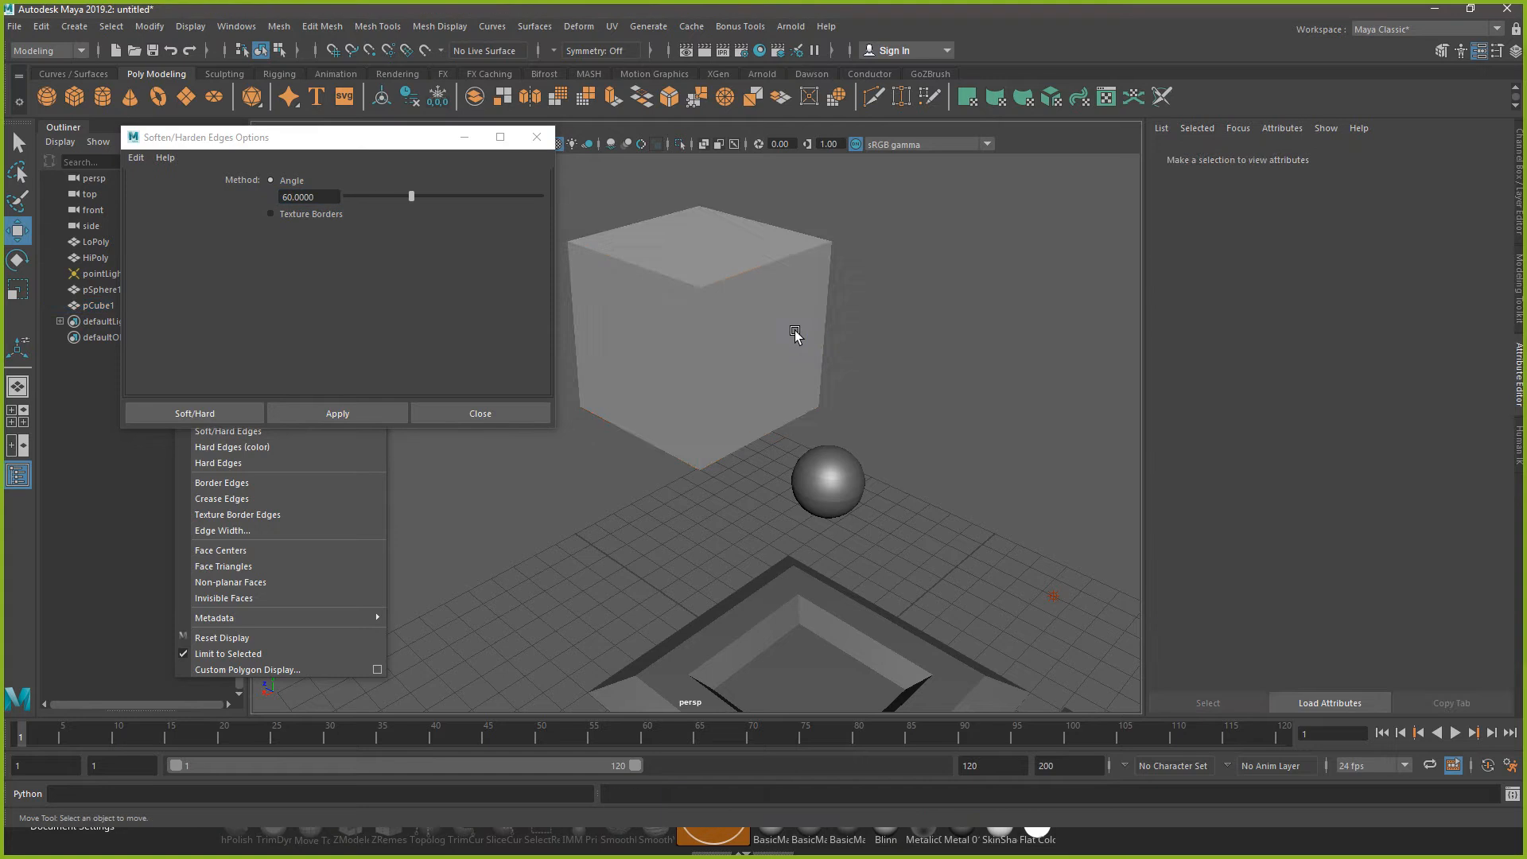
Step: Select the cube again and apply Soften/Harden Edges with the angle set to 90
left_click(795, 331)
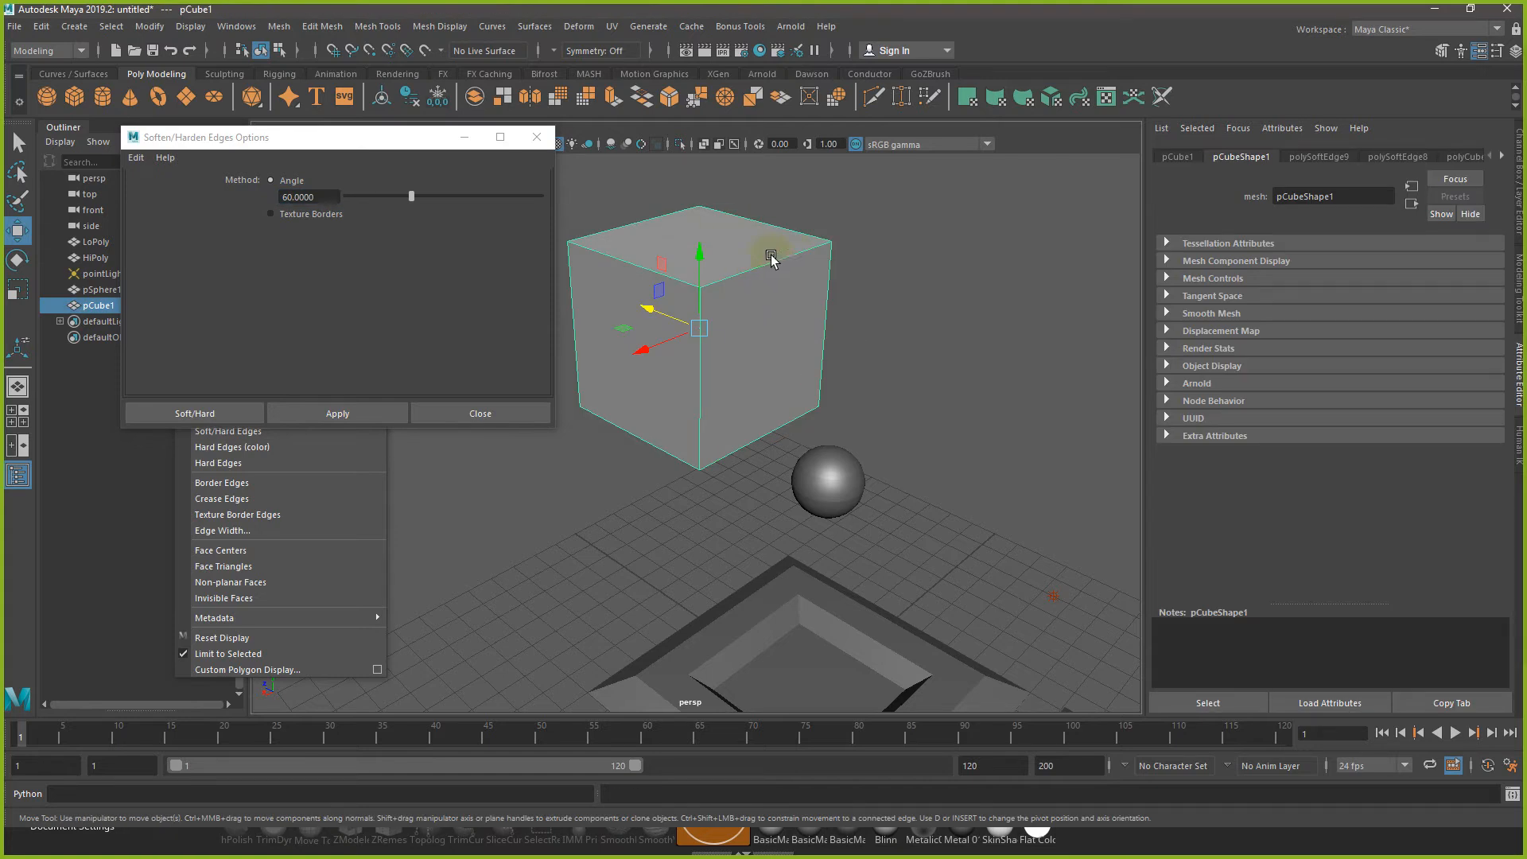
left_click(324, 196)
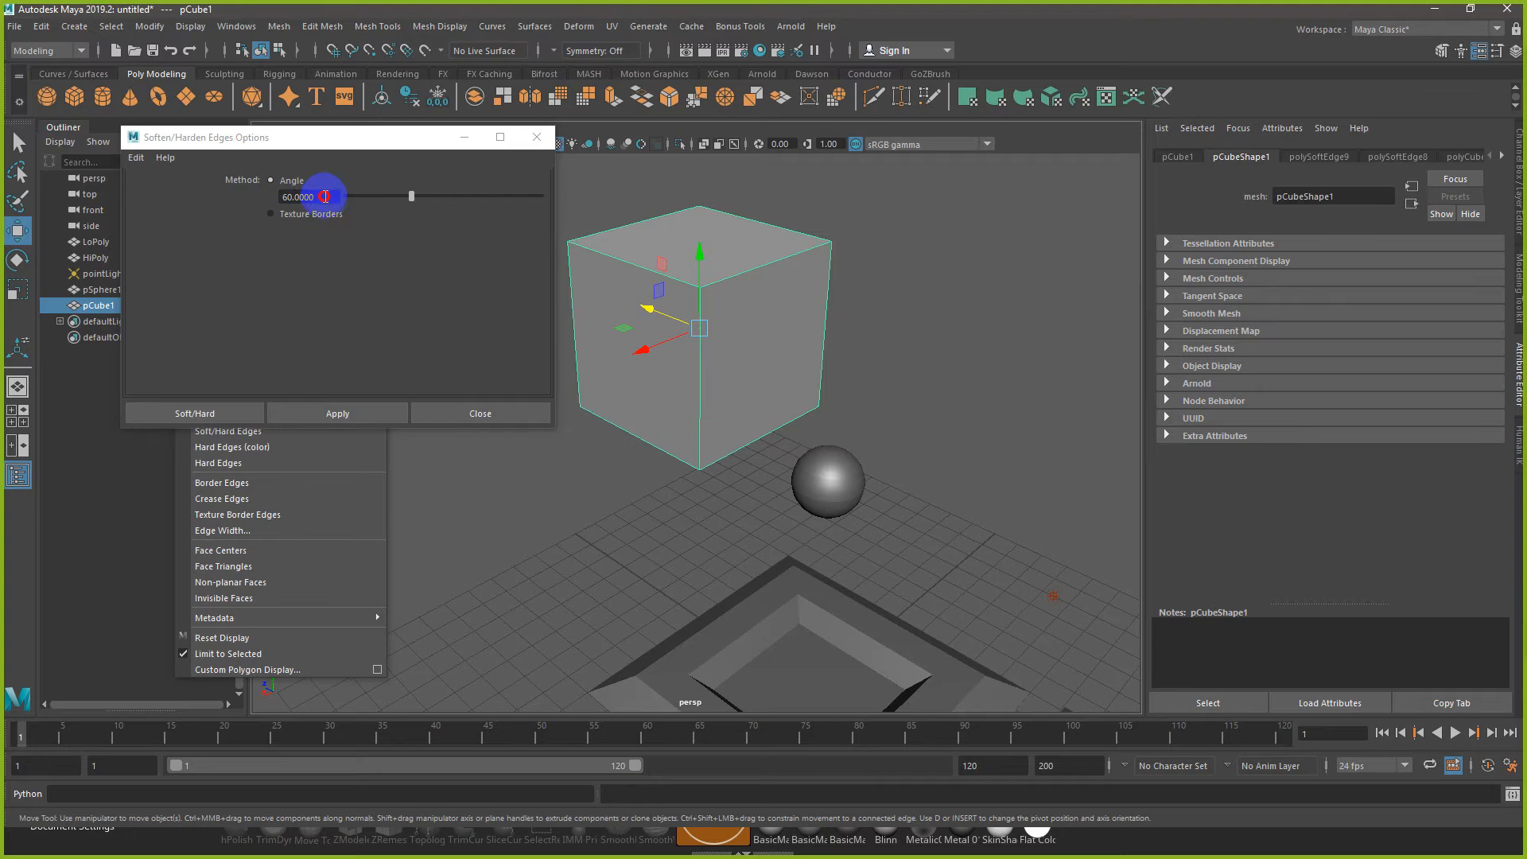
type("90")
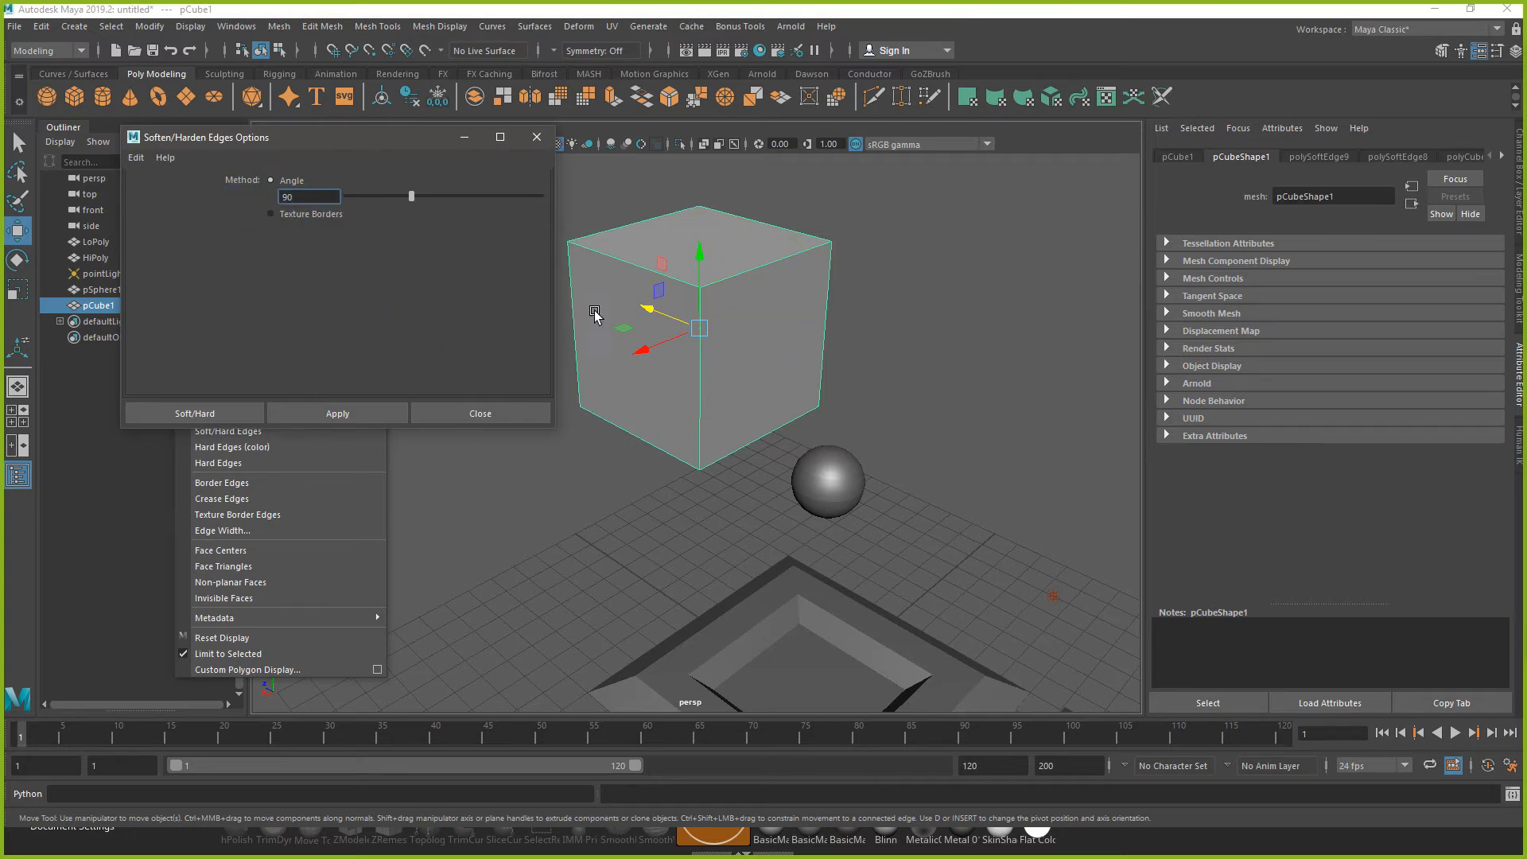
left_click(337, 414)
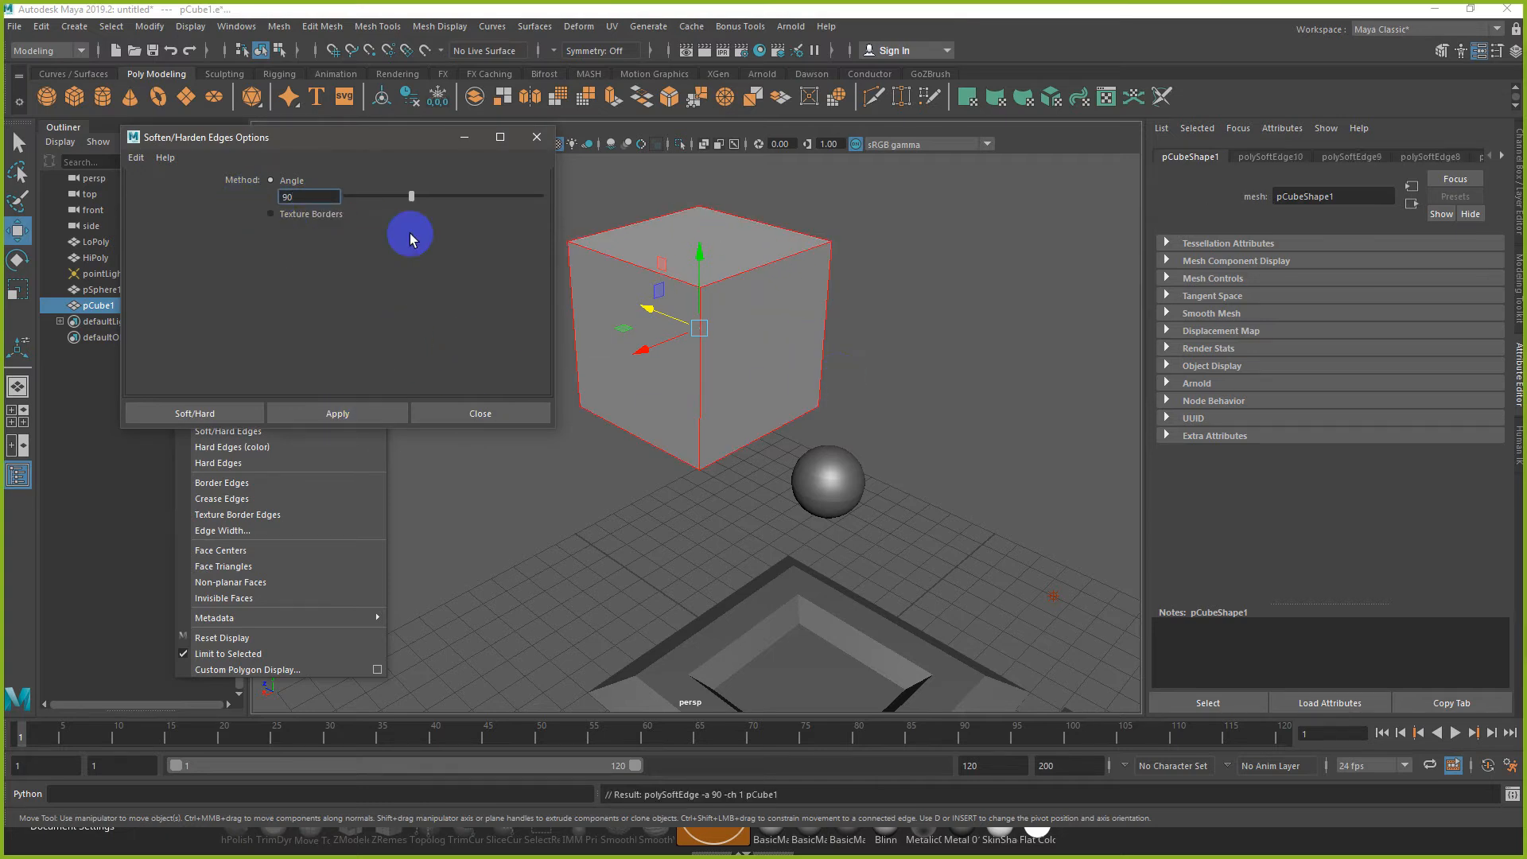
Step: Try Soften/Harden Edges on the cube with the angle raised to 91
key("BackSpace")
type("1")
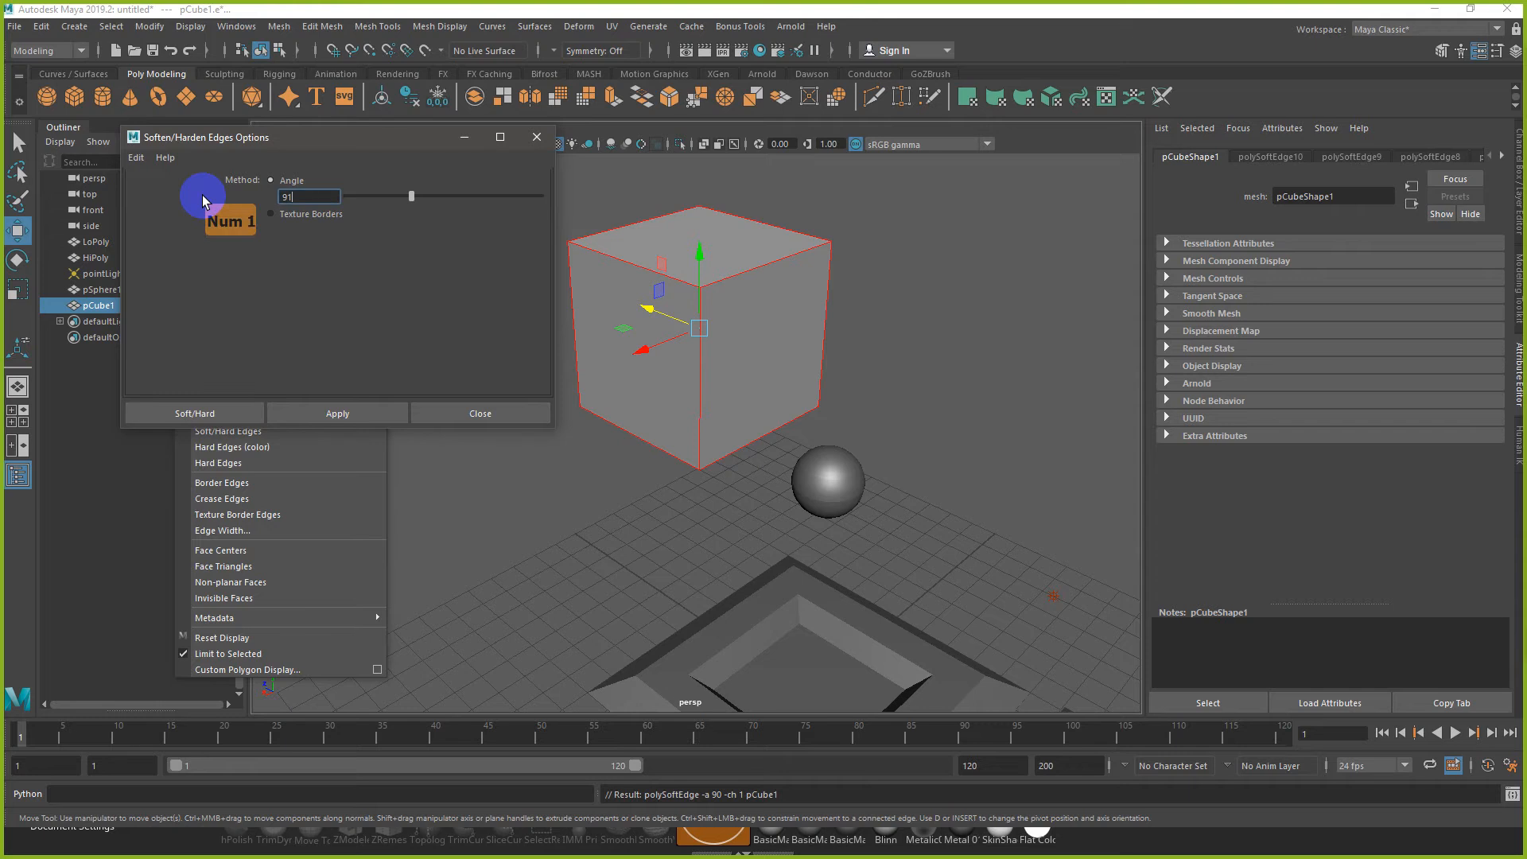
left_click(342, 413)
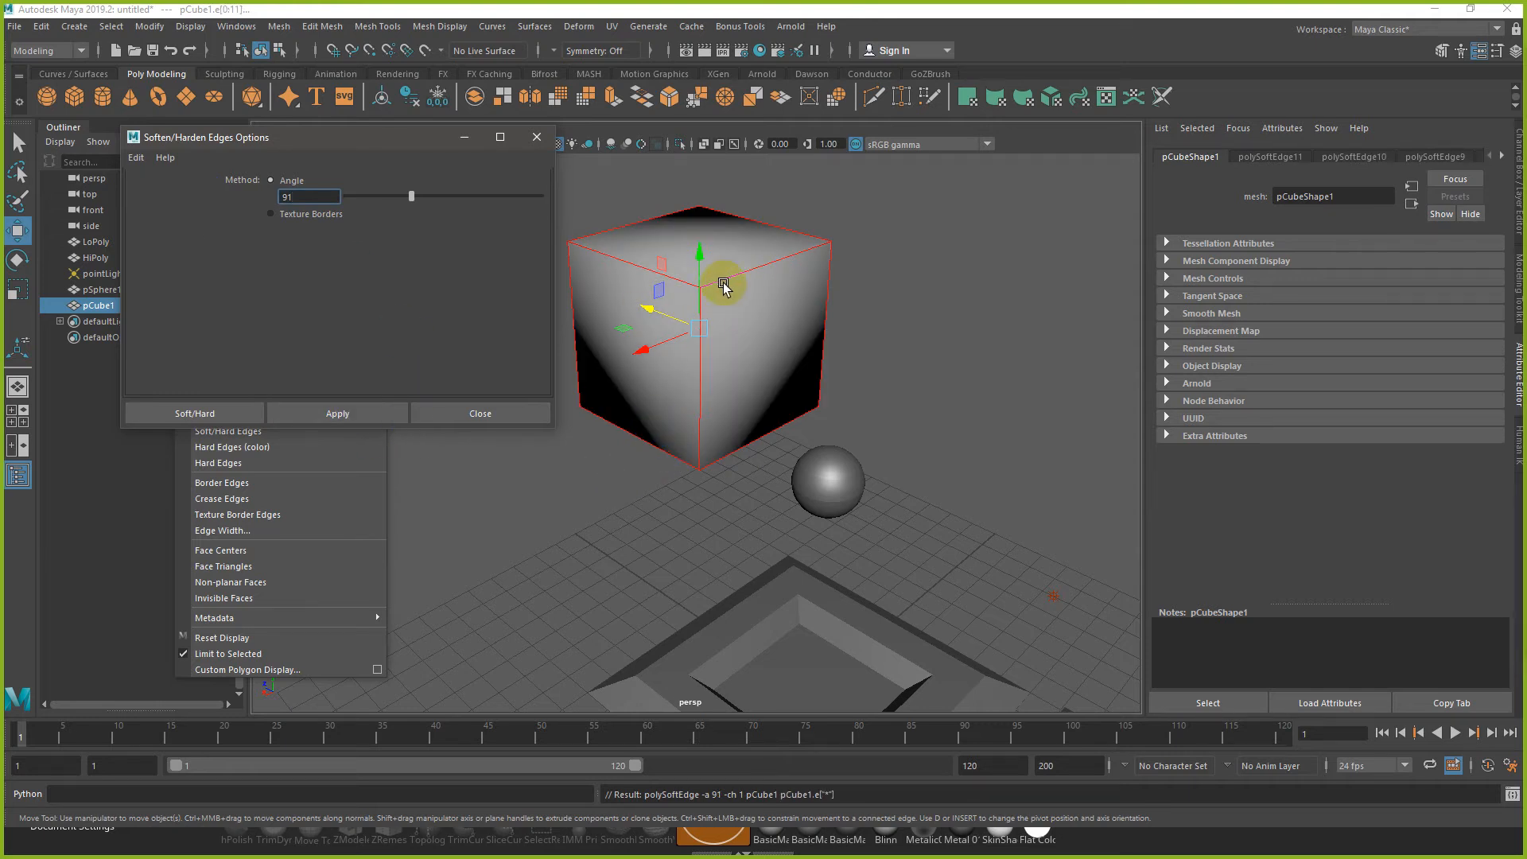
Step: Set the Soften/Harden angle back to 90, apply it to the cube and close the options
left_click(310, 199)
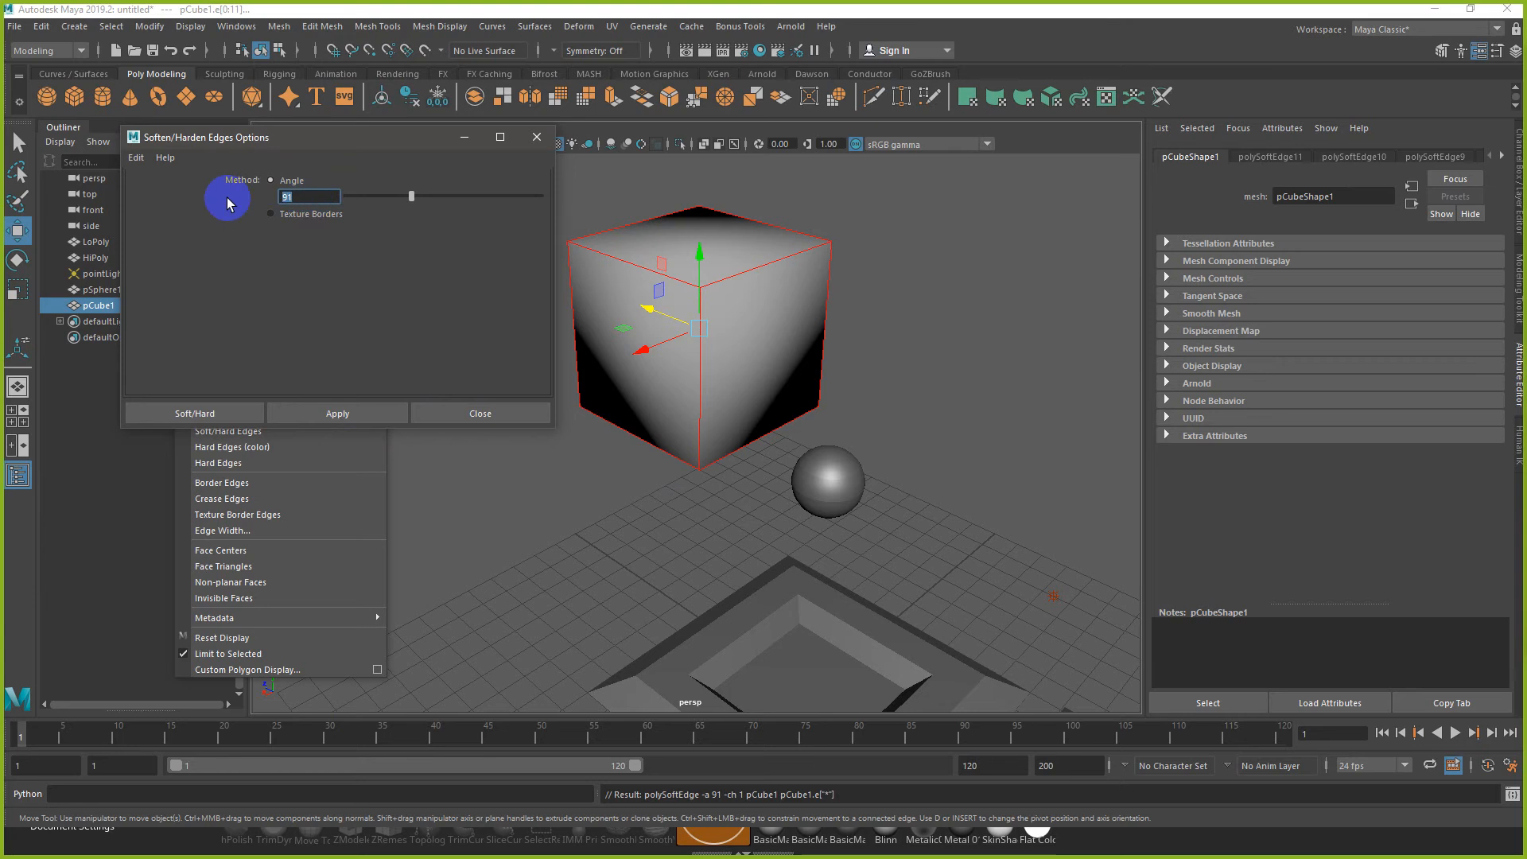
key("Home")
key("shift+End")
type("90")
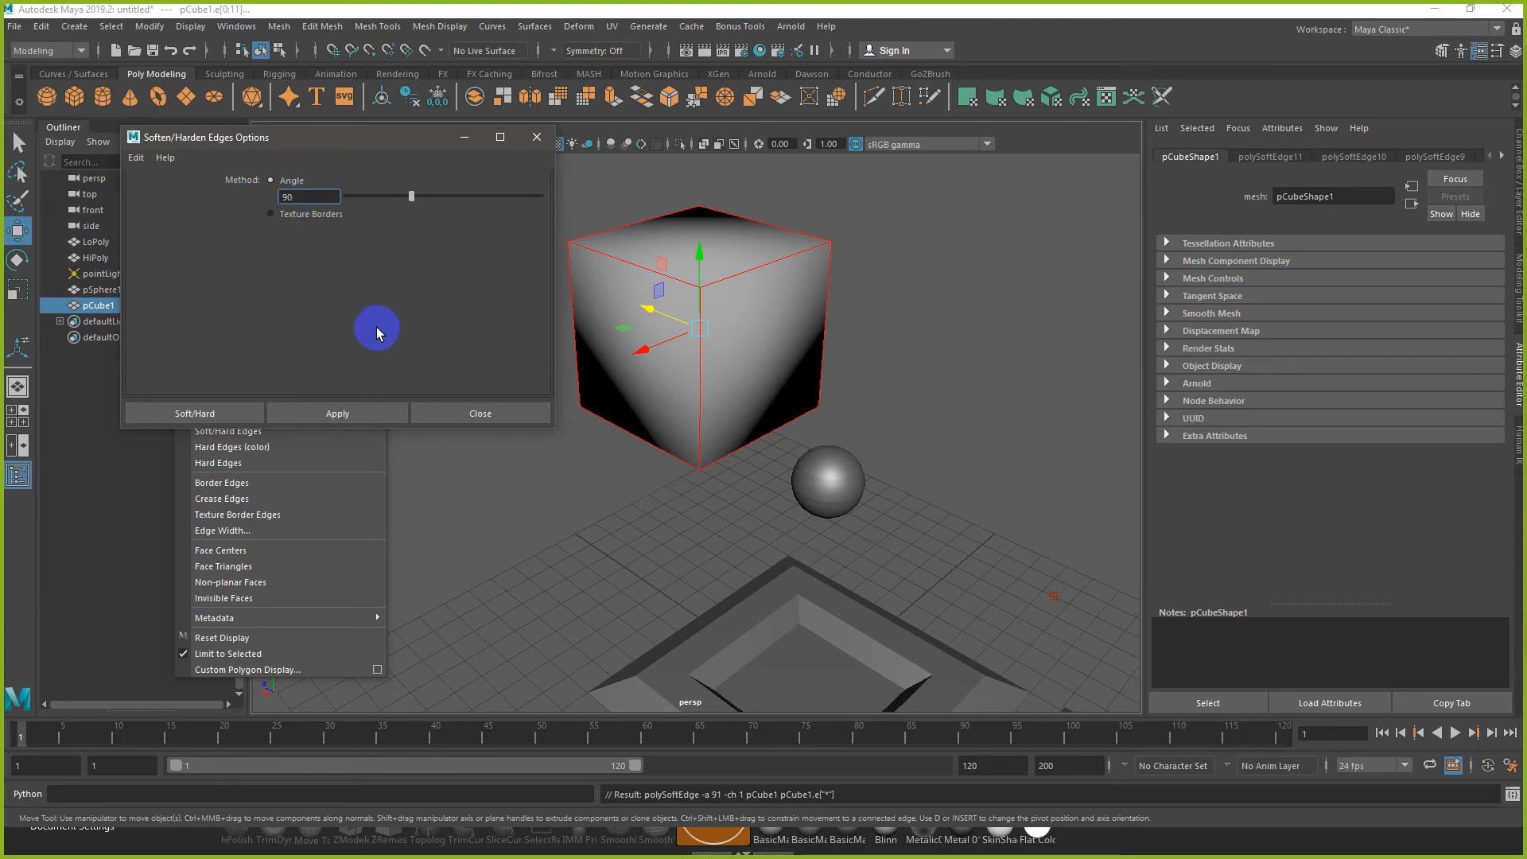
left_click(355, 412)
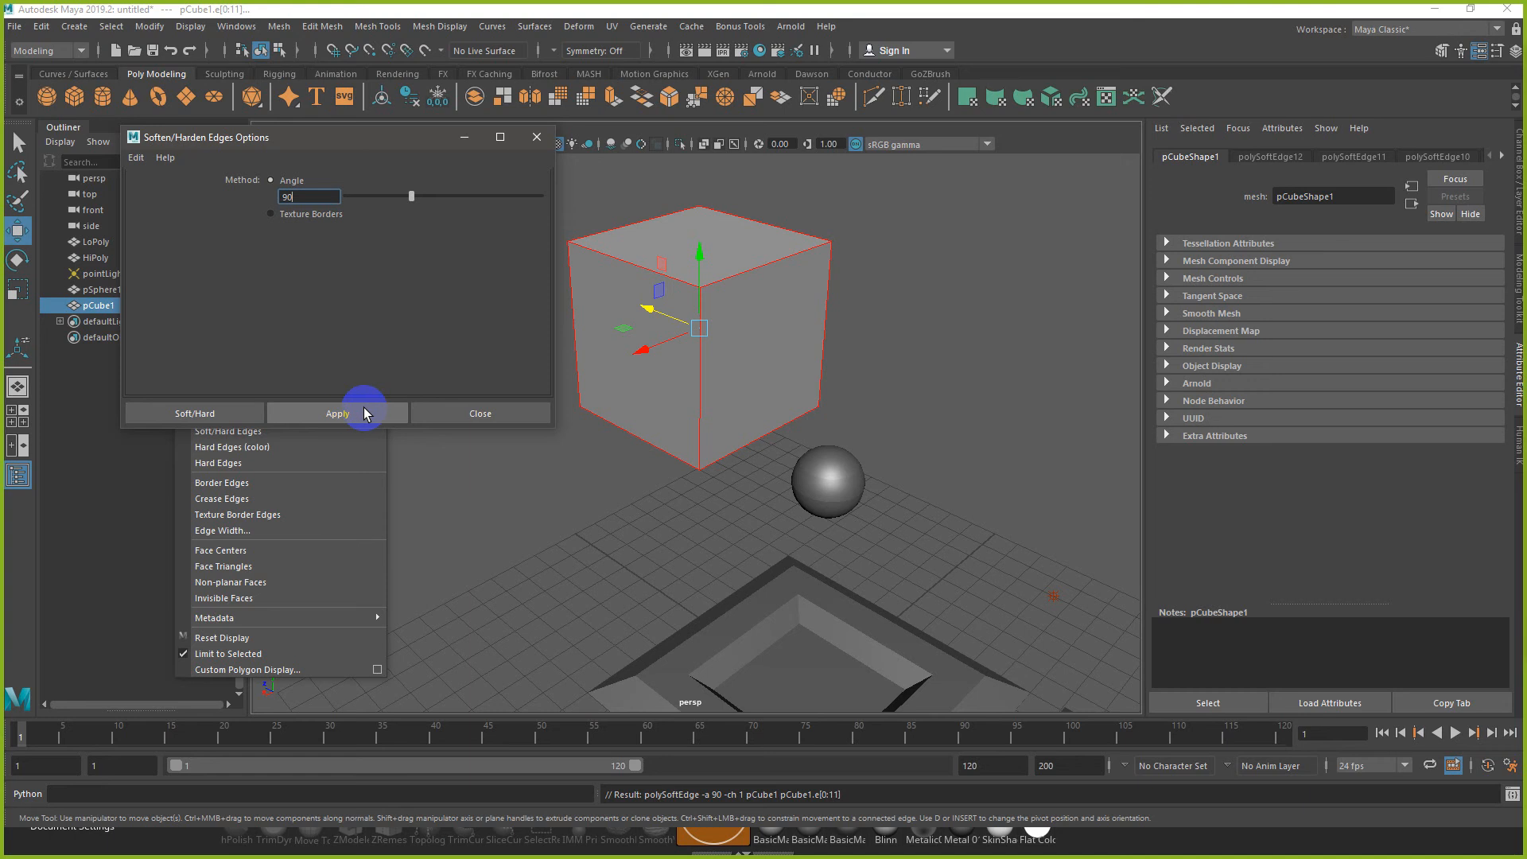
left_click(479, 414)
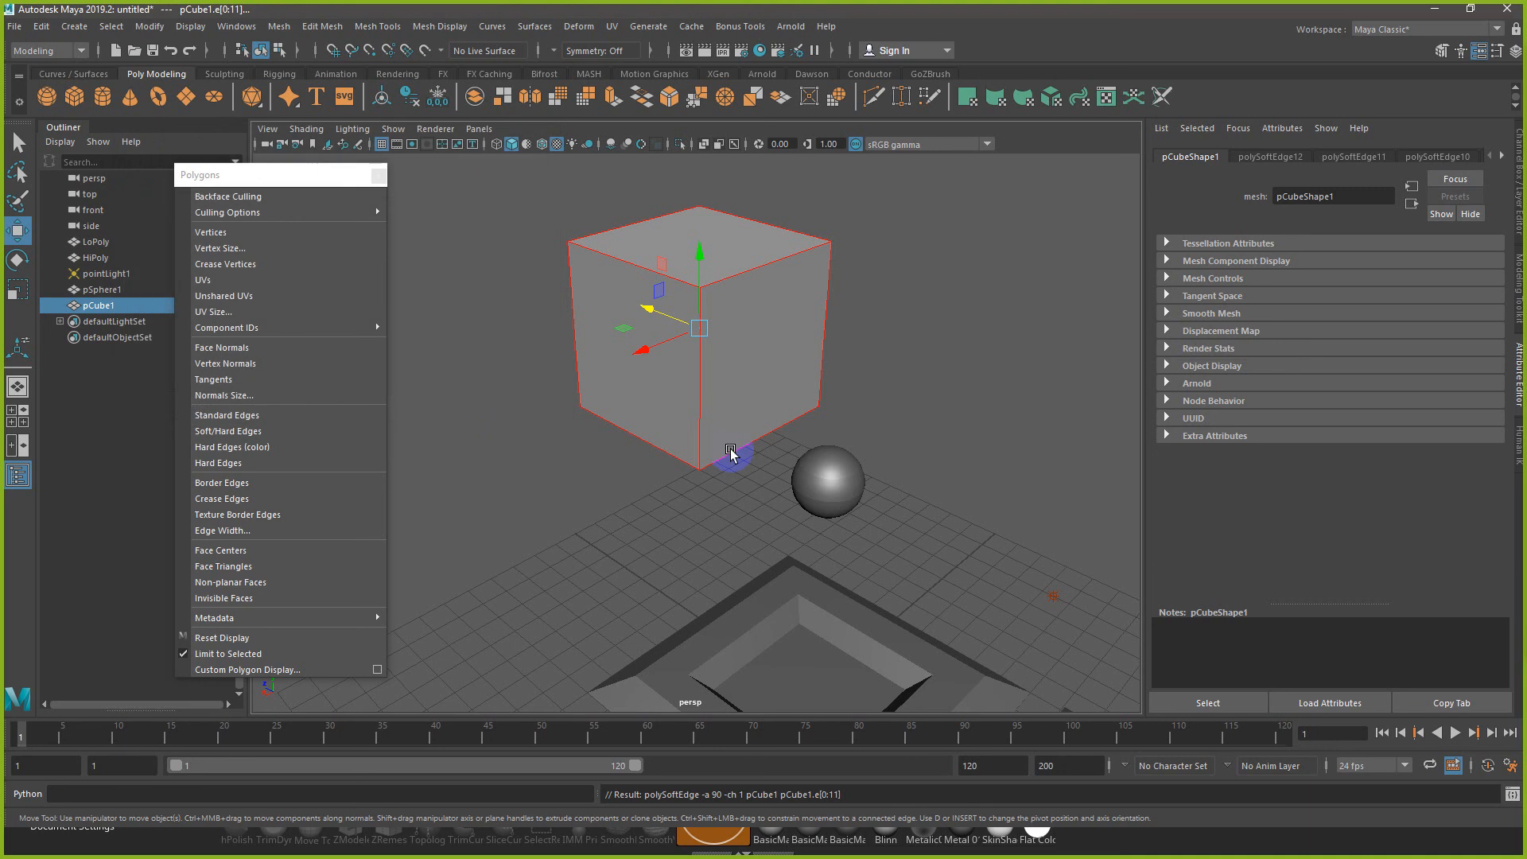
mouse_move(725, 453)
left_mouse_down("alt")
mouse_move(827, 491)
mouse_move(736, 470)
left_mouse_up("alt")
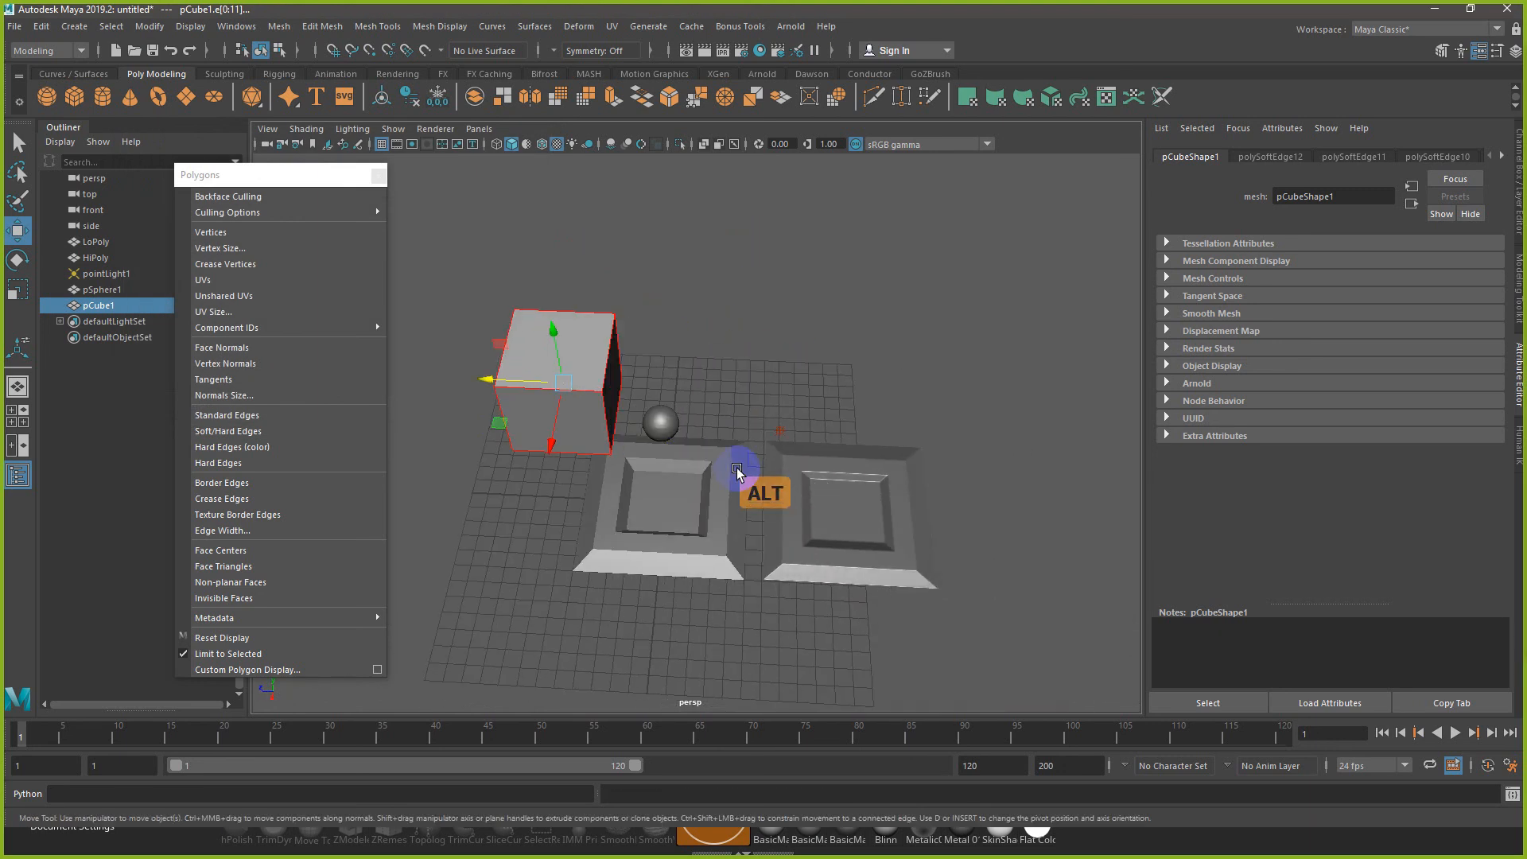